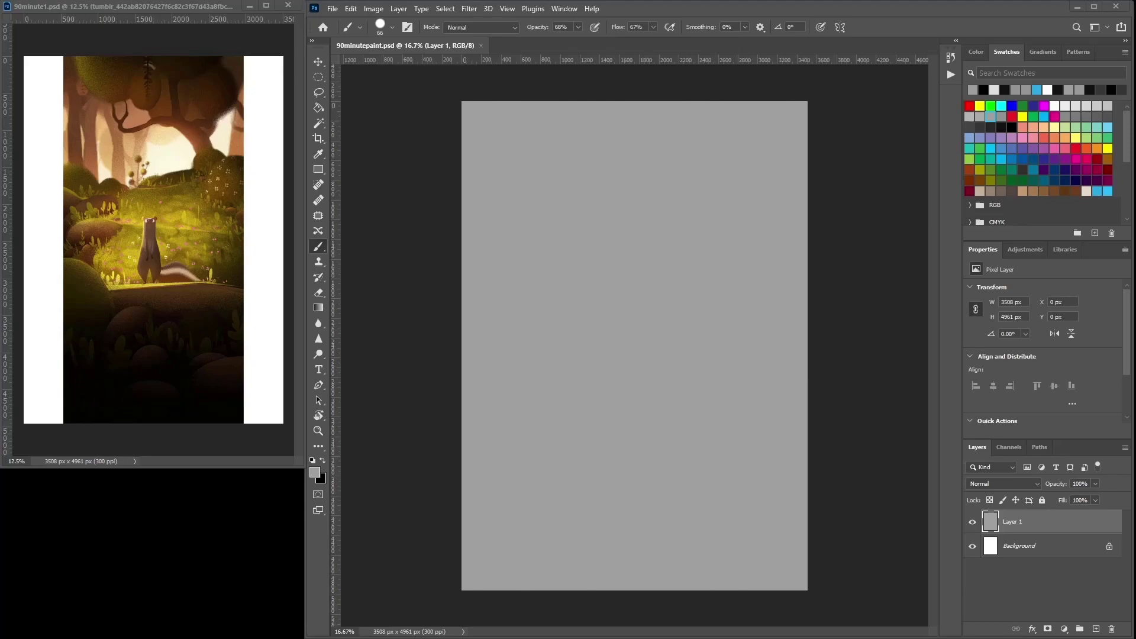
# Show the artist's ArtStation portfolio full-screen in the browser, and return to the Photoshop painting.
pyautogui.moveTo(0, 122); pyautogui.dragTo(467, 98)
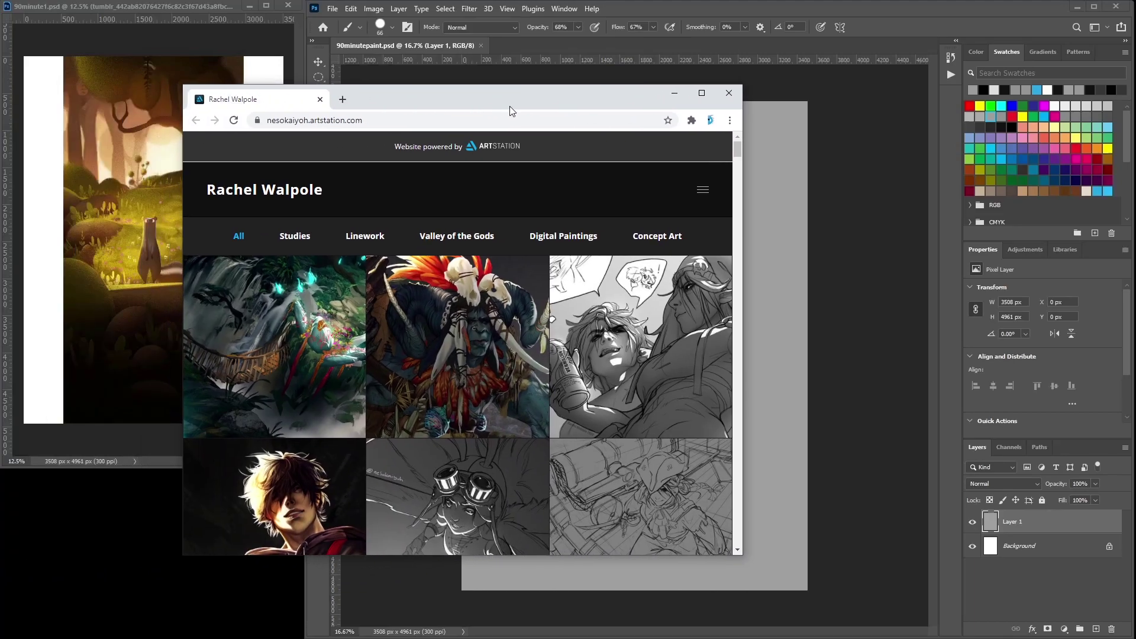
pyautogui.click(702, 93)
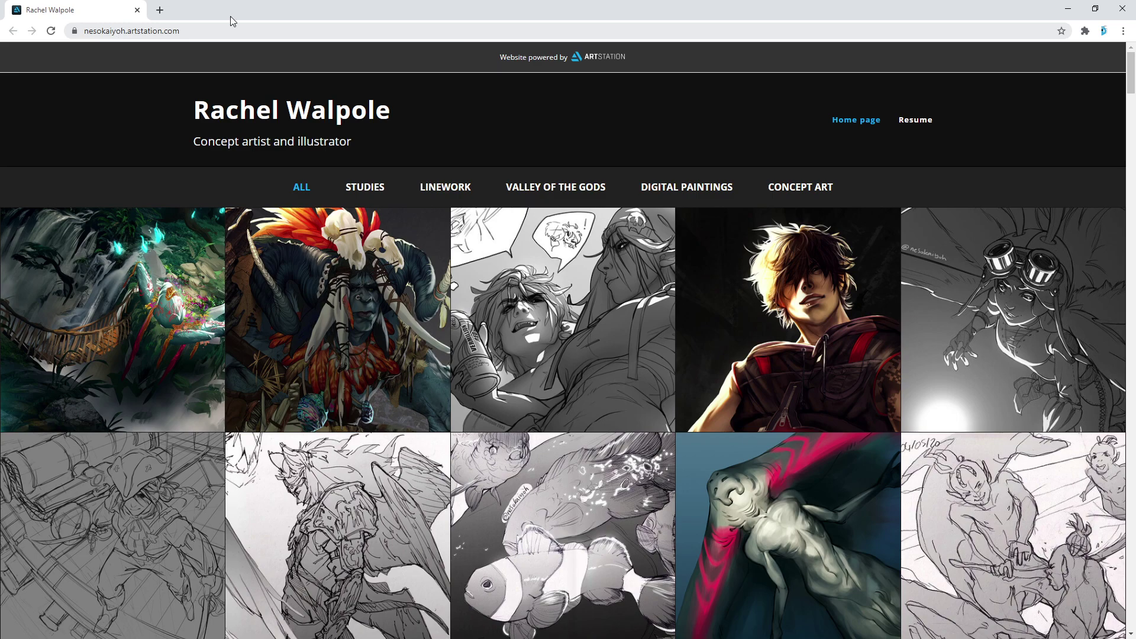
pyautogui.moveTo(1010, 8); pyautogui.dragTo(0, 77)
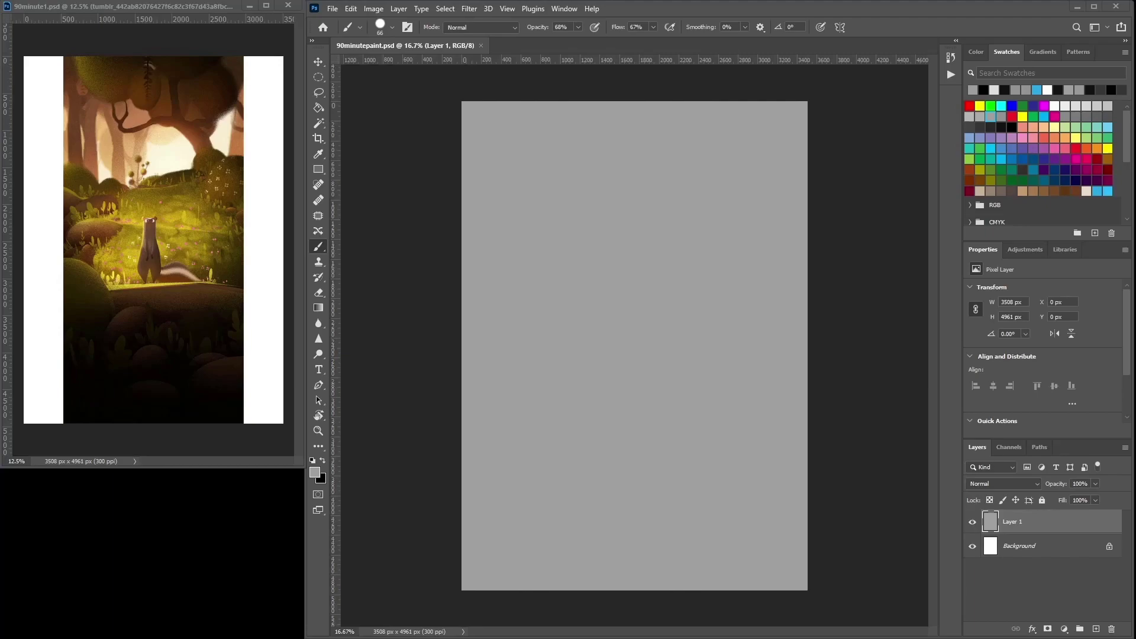
# Create a new layer and roughly sketch the standing animal and its tail in black at the canvas centre.
pyautogui.click(603, 346)
pyautogui.click(1012, 126)
pyautogui.click(1096, 629)
pyautogui.moveTo(585, 294)
pyautogui.mouseDown()
pyautogui.moveTo(580, 318)
pyautogui.moveTo(584, 243)
pyautogui.moveTo(622, 255)
pyautogui.moveTo(610, 249)
pyautogui.moveTo(629, 302)
pyautogui.mouseUp()
pyautogui.moveTo(583, 259)
pyautogui.mouseDown()
pyautogui.moveTo(591, 313)
pyautogui.moveTo(584, 296)
pyautogui.moveTo(576, 348)
pyautogui.mouseUp()
pyautogui.moveTo(626, 293)
pyautogui.mouseDown()
pyautogui.moveTo(630, 346)
pyautogui.moveTo(575, 360)
pyautogui.moveTo(600, 348)
pyautogui.moveTo(619, 391)
pyautogui.moveTo(584, 380)
pyautogui.mouseUp()
pyautogui.moveTo(630, 350)
pyautogui.mouseDown()
pyautogui.moveTo(684, 377)
pyautogui.moveTo(630, 384)
pyautogui.moveTo(654, 357)
pyautogui.moveTo(658, 389)
pyautogui.moveTo(484, 401)
pyautogui.mouseUp()
# Sketch the ground ledge under the animal and the rounded bush and boulders in the foreground.
pyautogui.moveTo(615, 393)
pyautogui.mouseDown()
pyautogui.moveTo(657, 385)
pyautogui.moveTo(692, 391)
pyautogui.mouseUp()
pyautogui.moveTo(486, 380); pyautogui.dragTo(531, 467)
pyautogui.moveTo(463, 364)
pyautogui.mouseDown()
pyautogui.moveTo(517, 460)
pyautogui.moveTo(540, 462)
pyautogui.moveTo(585, 510)
pyautogui.moveTo(641, 504)
pyautogui.mouseUp()
pyautogui.moveTo(596, 569); pyautogui.dragTo(652, 510)
pyautogui.moveTo(681, 540)
pyautogui.mouseDown()
pyautogui.moveTo(753, 555)
pyautogui.moveTo(756, 581)
pyautogui.mouseUp()
# Sketch the sloping hill line behind the animal and the rounded bush at the canvas's left edge.
pyautogui.moveTo(625, 277)
pyautogui.mouseDown()
pyautogui.moveTo(704, 291)
pyautogui.moveTo(779, 325)
pyautogui.mouseUp()
pyautogui.moveTo(626, 281); pyautogui.dragTo(802, 318)
pyautogui.moveTo(582, 278)
pyautogui.mouseDown()
pyautogui.moveTo(501, 292)
pyautogui.moveTo(462, 325)
pyautogui.mouseUp()
pyautogui.moveTo(463, 275); pyautogui.dragTo(530, 283)
# Sketch the curved tree with round foliage and a bush at its base, and add the animal's front legs.
pyautogui.moveTo(637, 203)
pyautogui.mouseDown()
pyautogui.moveTo(563, 237)
pyautogui.moveTo(661, 193)
pyautogui.moveTo(604, 158)
pyautogui.moveTo(618, 164)
pyautogui.moveTo(584, 164)
pyautogui.mouseUp()
pyautogui.moveTo(683, 176)
pyautogui.mouseDown()
pyautogui.moveTo(695, 203)
pyautogui.moveTo(651, 149)
pyautogui.mouseUp()
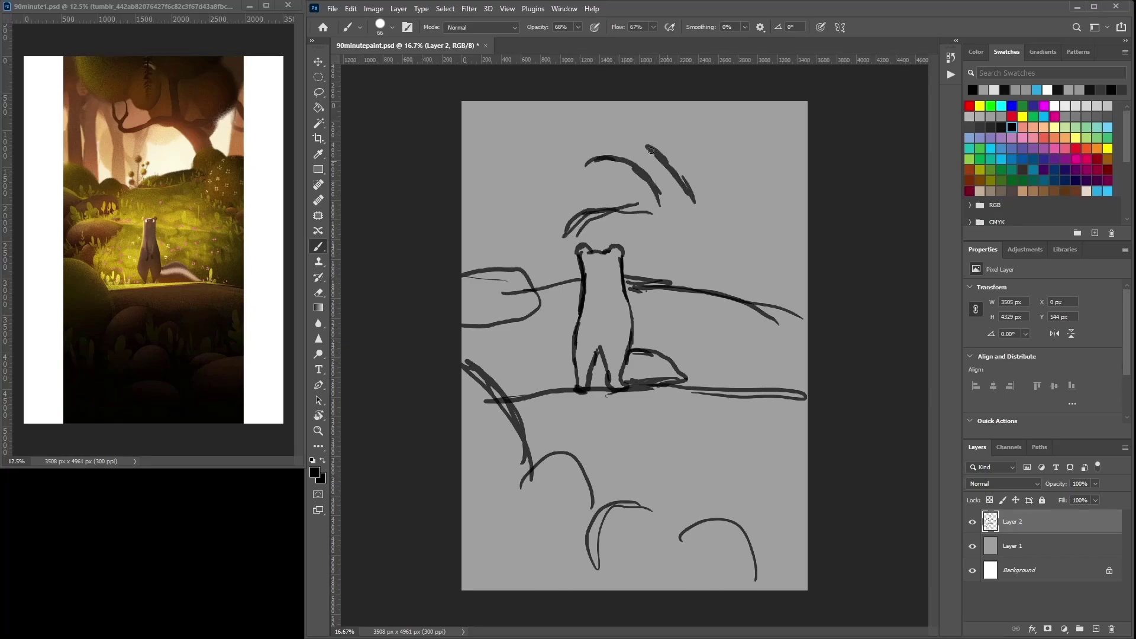
pyautogui.moveTo(625, 105)
pyautogui.mouseDown()
pyautogui.moveTo(639, 122)
pyautogui.moveTo(704, 101)
pyautogui.mouseUp()
pyautogui.moveTo(667, 127)
pyautogui.mouseDown()
pyautogui.moveTo(667, 160)
pyautogui.moveTo(656, 157)
pyautogui.mouseUp()
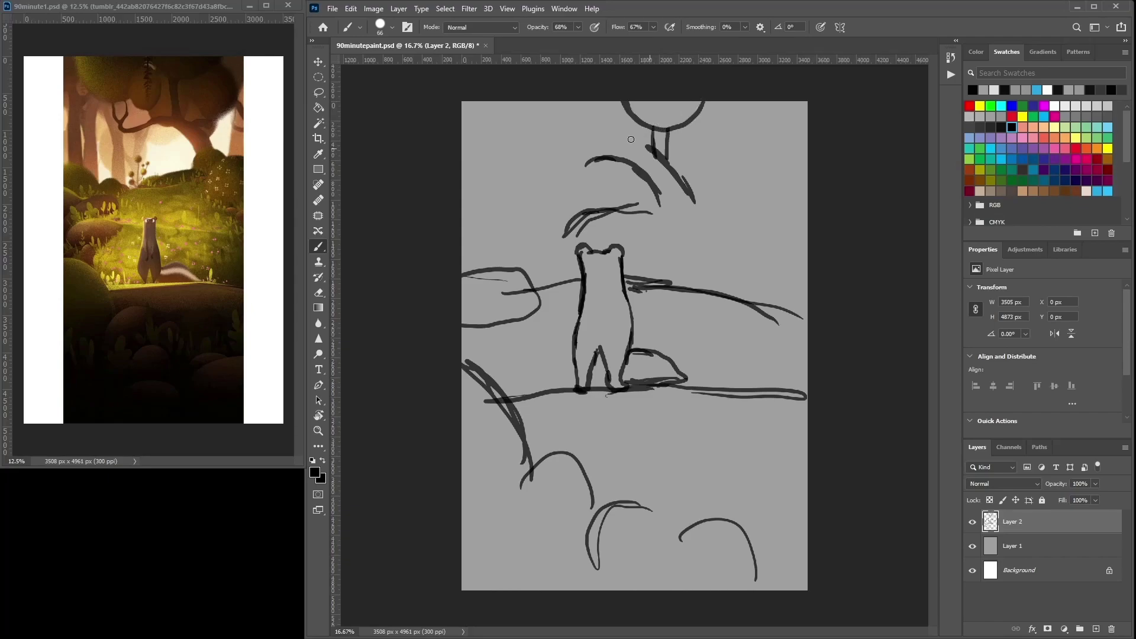
pyautogui.moveTo(597, 130); pyautogui.dragTo(626, 101)
pyautogui.moveTo(619, 134)
pyautogui.mouseDown()
pyautogui.moveTo(626, 103)
pyautogui.moveTo(584, 102)
pyautogui.moveTo(591, 132)
pyautogui.moveTo(526, 104)
pyautogui.mouseUp()
pyautogui.moveTo(580, 146)
pyautogui.mouseDown()
pyautogui.moveTo(581, 172)
pyautogui.moveTo(555, 149)
pyautogui.moveTo(551, 160)
pyautogui.moveTo(569, 173)
pyautogui.moveTo(619, 170)
pyautogui.moveTo(594, 158)
pyautogui.moveTo(650, 213)
pyautogui.moveTo(701, 210)
pyautogui.moveTo(641, 207)
pyautogui.mouseUp()
pyautogui.moveTo(690, 201)
pyautogui.mouseDown()
pyautogui.moveTo(710, 219)
pyautogui.moveTo(689, 260)
pyautogui.moveTo(792, 242)
pyautogui.mouseUp()
pyautogui.moveTo(609, 303)
pyautogui.mouseDown()
pyautogui.moveTo(611, 329)
pyautogui.moveTo(591, 331)
pyautogui.moveTo(603, 337)
pyautogui.mouseUp()
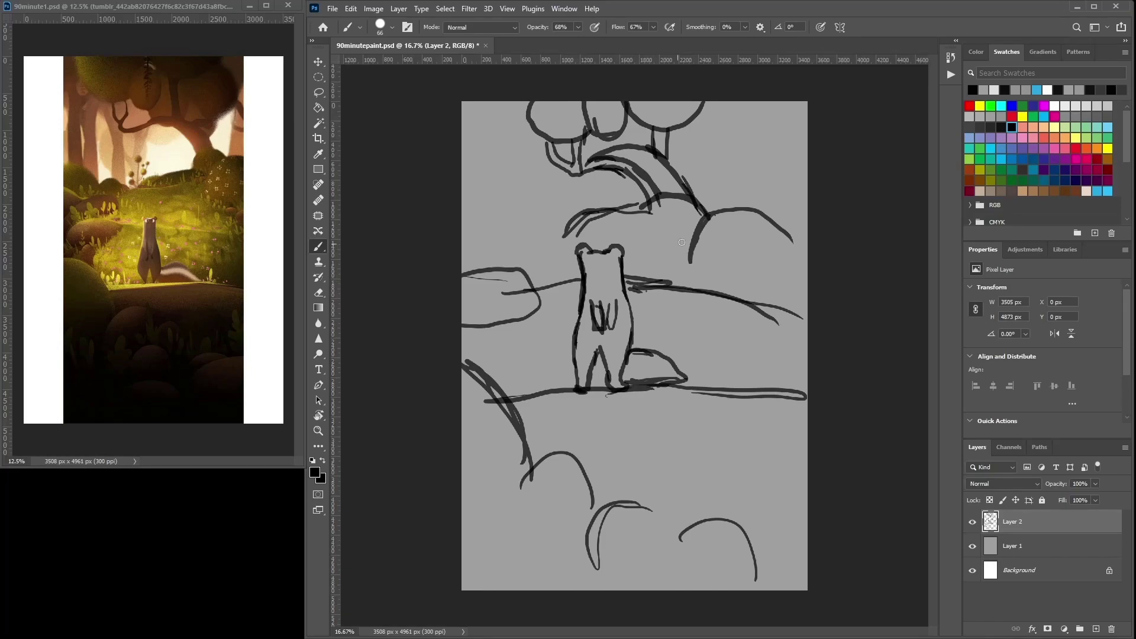
# Sketch the background tree trunks and low bushes on both sides of the curved tree.
pyautogui.moveTo(572, 220)
pyautogui.mouseDown()
pyautogui.moveTo(559, 247)
pyautogui.moveTo(518, 132)
pyautogui.mouseUp()
pyautogui.moveTo(543, 180); pyautogui.dragTo(546, 235)
pyautogui.moveTo(546, 231)
pyautogui.mouseDown()
pyautogui.moveTo(502, 225)
pyautogui.moveTo(540, 228)
pyautogui.mouseUp()
pyautogui.moveTo(503, 224); pyautogui.dragTo(510, 232)
pyautogui.moveTo(477, 196); pyautogui.dragTo(516, 239)
pyautogui.moveTo(512, 239); pyautogui.dragTo(462, 202)
pyautogui.moveTo(703, 227); pyautogui.dragTo(752, 215)
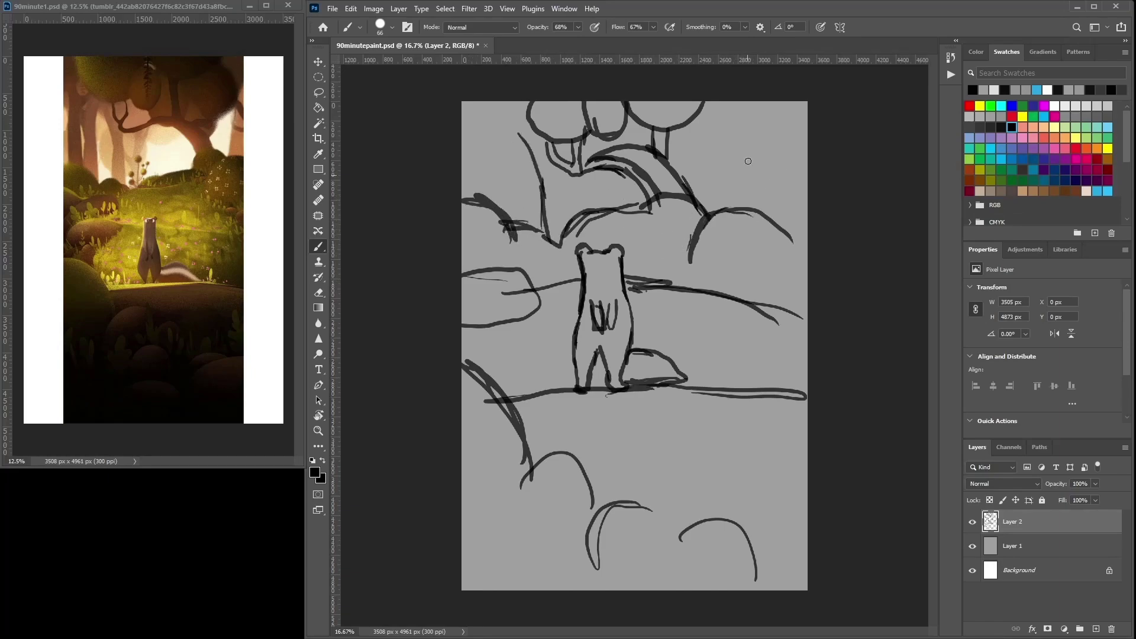
pyautogui.moveTo(732, 103); pyautogui.dragTo(733, 208)
pyautogui.moveTo(730, 142); pyautogui.dragTo(731, 207)
pyautogui.moveTo(703, 165)
pyautogui.mouseDown()
pyautogui.moveTo(731, 209)
pyautogui.moveTo(716, 184)
pyautogui.mouseUp()
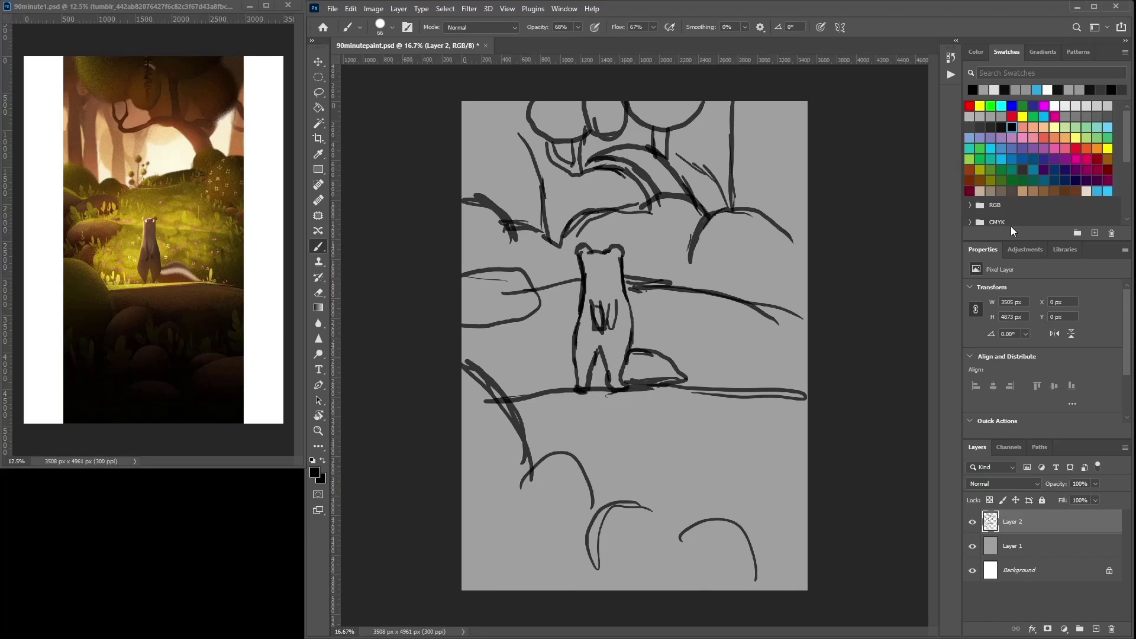
# Fade the rough sketch layer to 16% opacity and start a grey stroke over the animal on a new layer.
pyautogui.moveTo(1096, 484); pyautogui.dragTo(1048, 502)
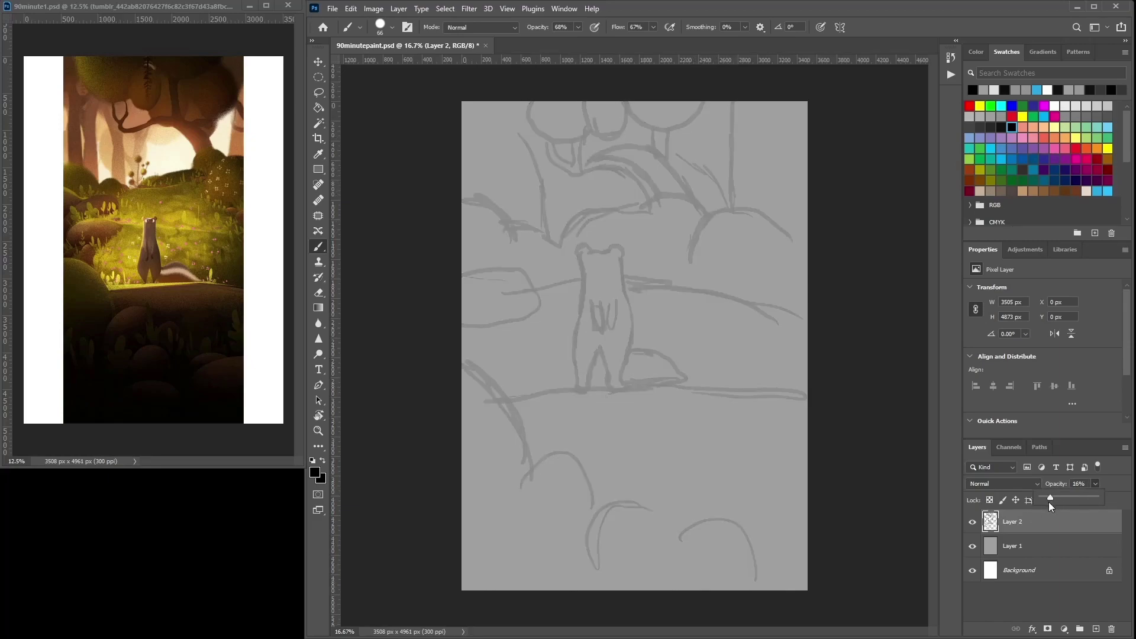
pyautogui.click(1096, 629)
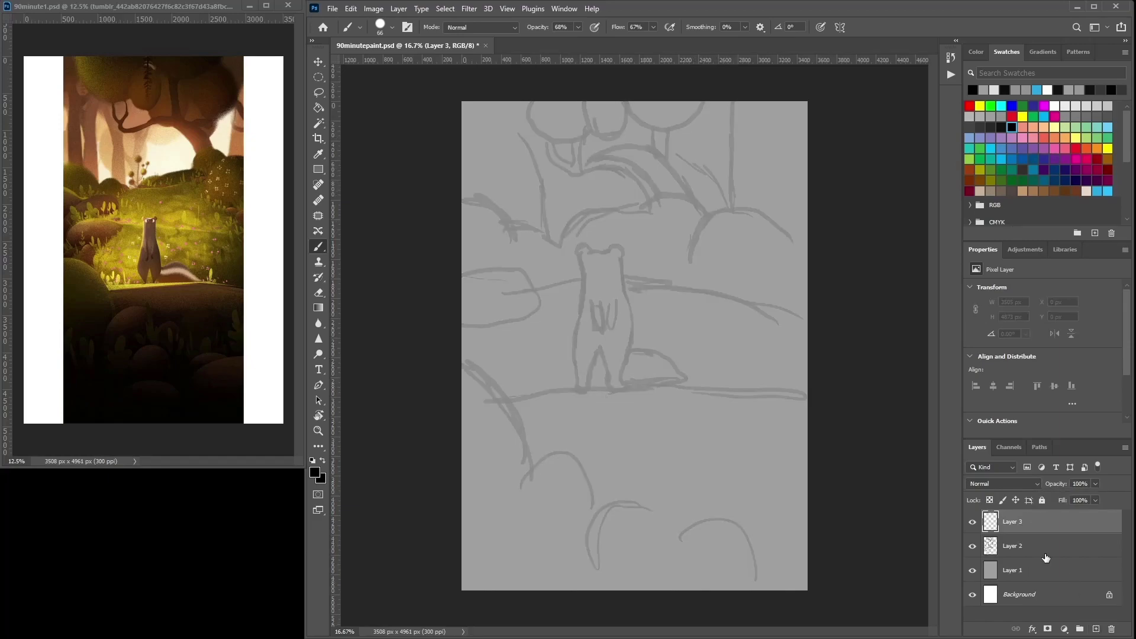
pyautogui.click(993, 114)
pyautogui.rightClick(699, 284)
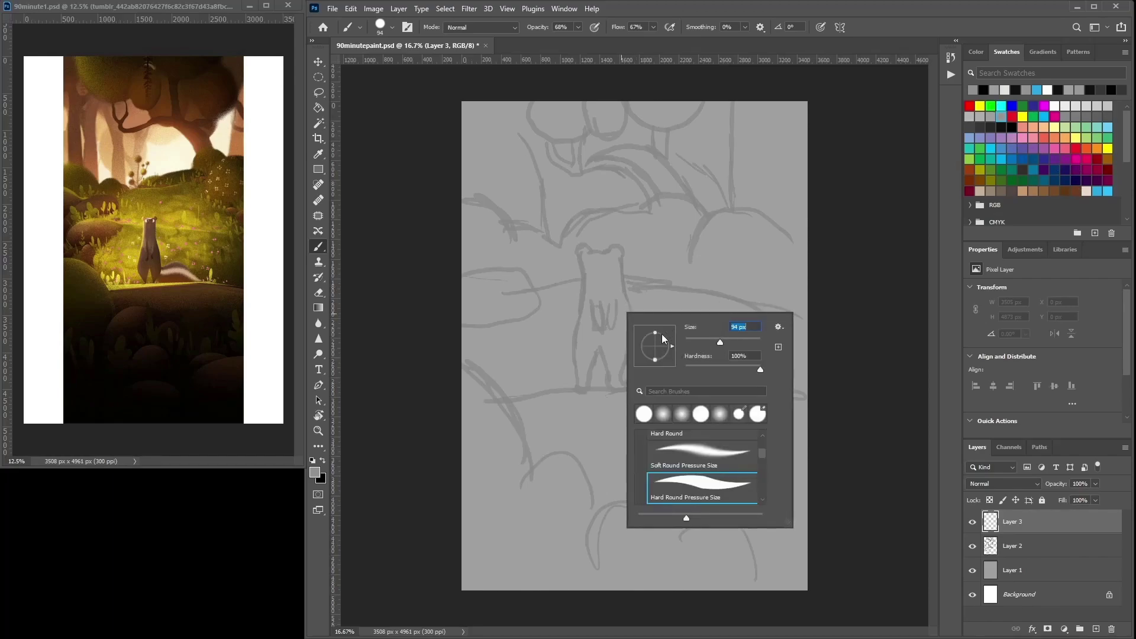
pyautogui.hotkey('ctrl', '+')
pyautogui.moveTo(608, 317)
pyautogui.mouseDown()
pyautogui.moveTo(608, 386)
pyautogui.moveTo(638, 345)
pyautogui.moveTo(605, 381)
pyautogui.moveTo(598, 374)
pyautogui.moveTo(615, 338)
pyautogui.moveTo(605, 399)
pyautogui.moveTo(600, 387)
pyautogui.moveTo(610, 407)
pyautogui.moveTo(629, 328)
pyautogui.moveTo(619, 215)
pyautogui.moveTo(685, 218)
pyautogui.mouseUp()
# Set the brush opacity to 80% and outline the animal's head and ears in black over the faded sketch.
pyautogui.click(1011, 126)
pyautogui.press('8')
pyautogui.hotkey('ctrl', '+')
pyautogui.hotkey('ctrl', '+')
pyautogui.moveTo(743, 183); pyautogui.dragTo(776, 229)
pyautogui.click(817, 215)
pyautogui.moveTo(710, 176)
pyautogui.mouseDown()
pyautogui.moveTo(713, 154)
pyautogui.moveTo(660, 161)
pyautogui.mouseUp()
# Outline the animal's body and legs in black, trimming the lines with the sampled background grey.
pyautogui.moveTo(702, 181)
pyautogui.mouseDown()
pyautogui.moveTo(680, 228)
pyautogui.moveTo(693, 182)
pyautogui.moveTo(701, 483)
pyautogui.moveTo(681, 549)
pyautogui.mouseUp()
pyautogui.keyDown('alt'); pyautogui.click(686, 207); pyautogui.keyUp('alt')
pyautogui.keyDown('alt'); pyautogui.click(662, 157); pyautogui.keyUp('alt')
pyautogui.moveTo(661, 159)
pyautogui.mouseDown()
pyautogui.moveTo(613, 157)
pyautogui.moveTo(583, 137)
pyautogui.moveTo(556, 186)
pyautogui.moveTo(580, 208)
pyautogui.moveTo(589, 251)
pyautogui.moveTo(545, 452)
pyautogui.moveTo(573, 590)
pyautogui.moveTo(600, 589)
pyautogui.moveTo(612, 524)
pyautogui.moveTo(650, 535)
pyautogui.moveTo(665, 582)
pyautogui.moveTo(700, 571)
pyautogui.moveTo(694, 551)
pyautogui.moveTo(687, 575)
pyautogui.moveTo(670, 532)
pyautogui.mouseUp()
pyautogui.keyDown('alt'); pyautogui.click(684, 510); pyautogui.keyUp('alt')
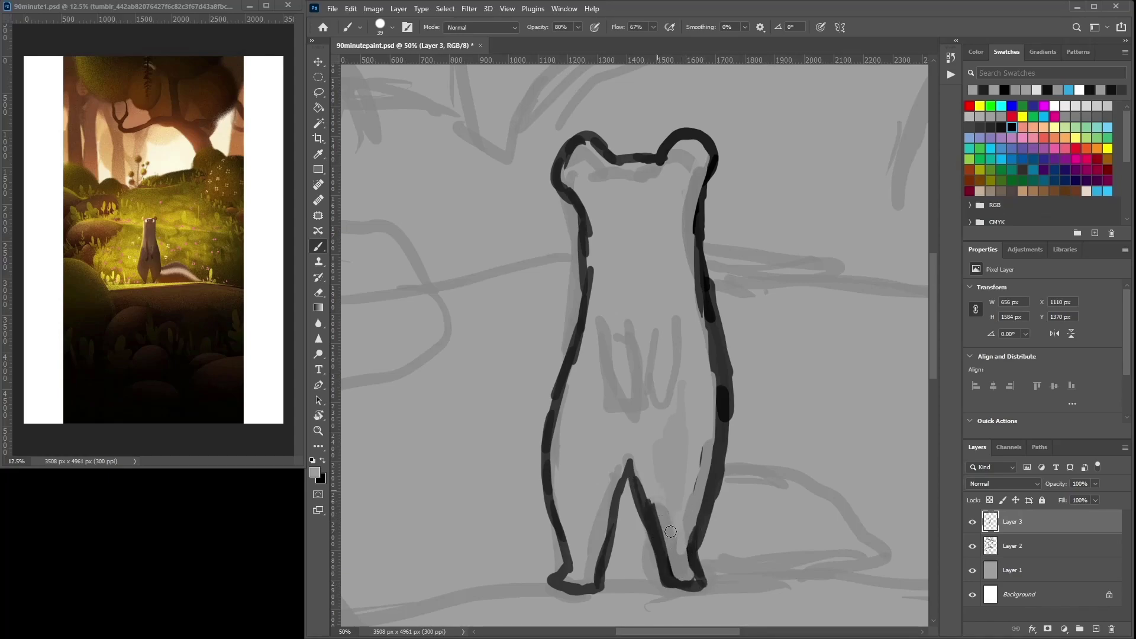
# Draw the animal's two front legs hanging over its chest in sampled black.
pyautogui.keyDown('alt'); pyautogui.click(716, 338); pyautogui.keyUp('alt')
pyautogui.moveTo(626, 307)
pyautogui.mouseDown()
pyautogui.moveTo(636, 409)
pyautogui.moveTo(613, 419)
pyautogui.moveTo(590, 311)
pyautogui.mouseUp()
pyautogui.moveTo(617, 283); pyautogui.dragTo(628, 325)
pyautogui.moveTo(676, 292)
pyautogui.mouseDown()
pyautogui.moveTo(654, 409)
pyautogui.moveTo(667, 424)
pyautogui.moveTo(707, 323)
pyautogui.mouseUp()
# Draw the animal's nose, mouth, round eyes and inner ear lines in black.
pyautogui.moveTo(630, 207)
pyautogui.mouseDown()
pyautogui.moveTo(662, 226)
pyautogui.moveTo(619, 231)
pyautogui.mouseUp()
pyautogui.moveTo(667, 169)
pyautogui.mouseDown()
pyautogui.moveTo(654, 178)
pyautogui.moveTo(681, 204)
pyautogui.moveTo(666, 186)
pyautogui.mouseUp()
pyautogui.moveTo(627, 178)
pyautogui.mouseDown()
pyautogui.moveTo(615, 173)
pyautogui.moveTo(612, 206)
pyautogui.moveTo(618, 184)
pyautogui.mouseUp()
pyautogui.moveTo(671, 157)
pyautogui.mouseDown()
pyautogui.moveTo(686, 148)
pyautogui.moveTo(696, 177)
pyautogui.mouseUp()
pyautogui.moveTo(597, 159); pyautogui.dragTo(583, 187)
# Ink the hill line on the animal's tail side, and redraw its tail and body outline in black.
pyautogui.moveTo(708, 233)
pyautogui.mouseDown()
pyautogui.moveTo(719, 253)
pyautogui.moveTo(810, 270)
pyautogui.mouseUp()
pyautogui.moveTo(818, 272)
pyautogui.mouseDown()
pyautogui.moveTo(778, 278)
pyautogui.moveTo(823, 314)
pyautogui.mouseUp()
pyautogui.hotkey('ctrl', '-')
pyautogui.hotkey('ctrl', '-')
pyautogui.moveTo(650, 435); pyautogui.dragTo(740, 464)
pyautogui.moveTo(661, 395); pyautogui.dragTo(721, 415)
pyautogui.moveTo(666, 372); pyautogui.dragTo(644, 452)
pyautogui.moveTo(589, 303); pyautogui.dragTo(575, 444)
pyautogui.moveTo(704, 401)
pyautogui.mouseDown()
pyautogui.moveTo(771, 457)
pyautogui.moveTo(722, 461)
pyautogui.mouseUp()
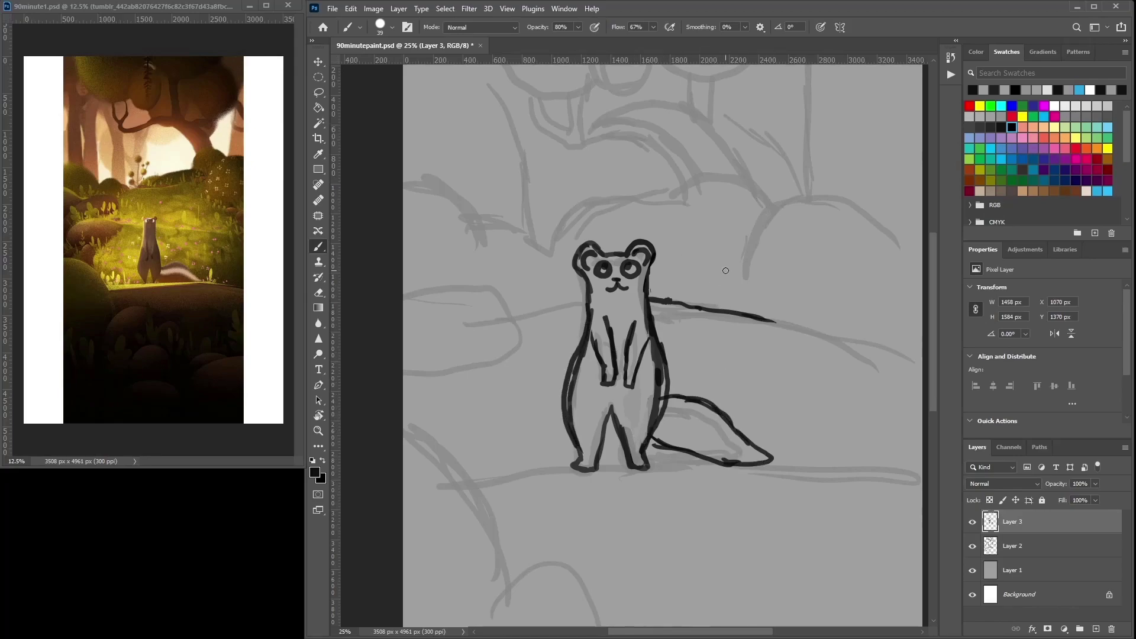
# Add white highlights to the animal's eyes and touch up the eye area in black.
pyautogui.hotkey('ctrl', '+')
pyautogui.hotkey('ctrl', '+')
pyautogui.click(1054, 106)
pyautogui.moveTo(622, 191)
pyautogui.mouseDown()
pyautogui.moveTo(565, 199)
pyautogui.moveTo(579, 188)
pyautogui.moveTo(627, 197)
pyautogui.mouseUp()
pyautogui.click(1011, 127)
pyautogui.moveTo(571, 197); pyautogui.dragTo(565, 195)
# Thicken the outline along both sides of the animal's body in near-black.
pyautogui.click(1001, 128)
pyautogui.moveTo(685, 370)
pyautogui.mouseDown()
pyautogui.moveTo(634, 419)
pyautogui.moveTo(697, 473)
pyautogui.moveTo(660, 577)
pyautogui.mouseUp()
pyautogui.moveTo(539, 328); pyautogui.dragTo(506, 461)
# Reduce the brush size to 28 px and ink the hill line on the side opposite the tail.
pyautogui.hotkey('ctrl', '-')
pyautogui.hotkey('ctrl', '-')
pyautogui.hotkey('ctrl', '-')
pyautogui.rightClick(616, 256)
pyautogui.moveTo(694, 288); pyautogui.dragTo(689, 288)
pyautogui.click(582, 276)
pyautogui.moveTo(583, 277); pyautogui.dragTo(543, 289)
pyautogui.moveTo(562, 284); pyautogui.dragTo(536, 292)
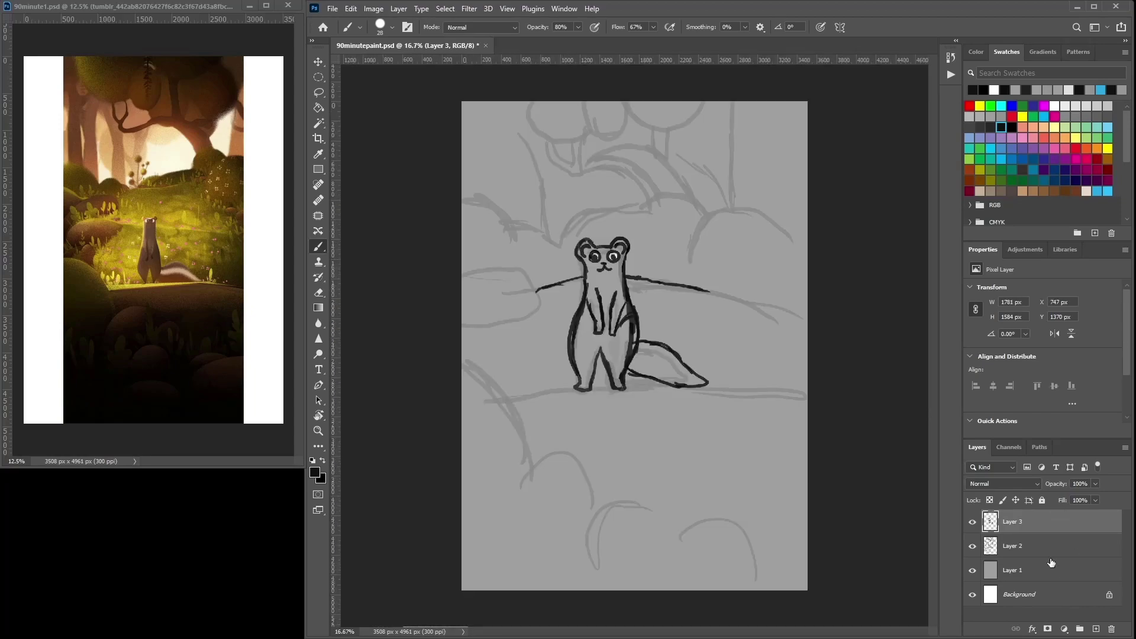
# Add a layer below the line art and paint light green strokes on the right hillside with a 152 px brush.
pyautogui.click(1015, 545)
pyautogui.click(1096, 629)
pyautogui.click(1076, 128)
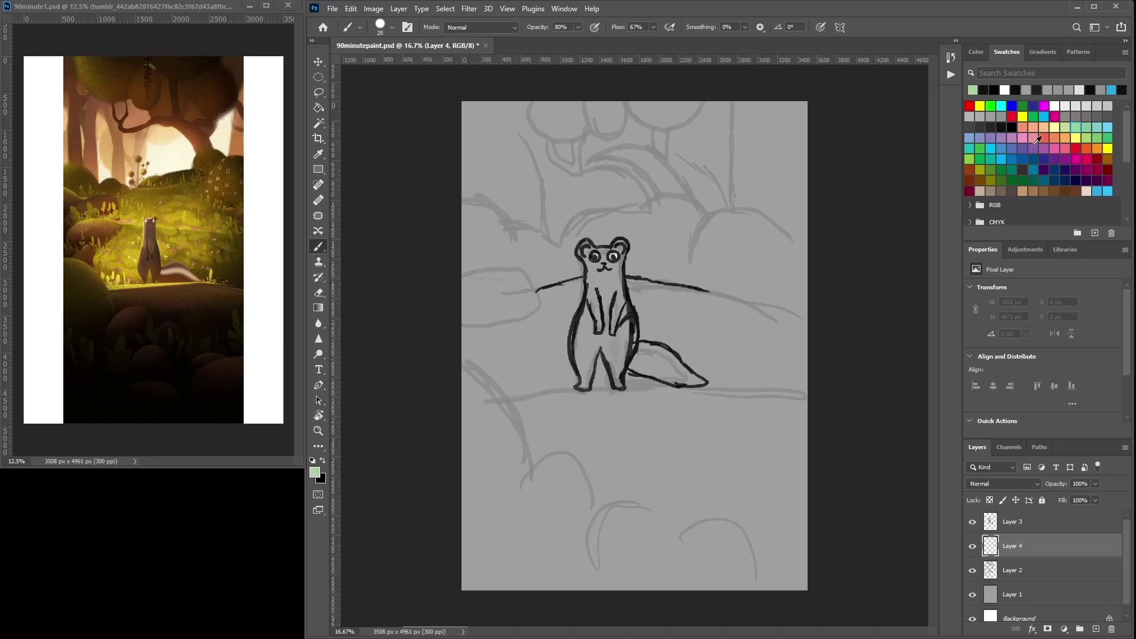
pyautogui.rightClick(850, 324)
pyautogui.press('Return')
pyautogui.moveTo(670, 291); pyautogui.dragTo(786, 343)
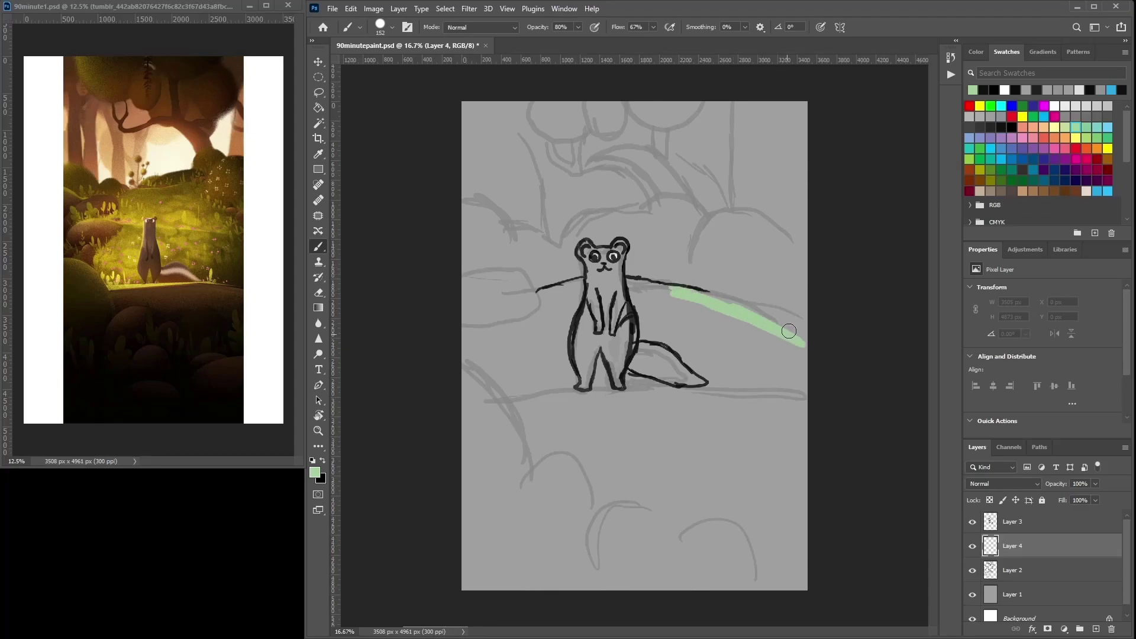
pyautogui.rightClick(875, 326)
pyautogui.press('Return')
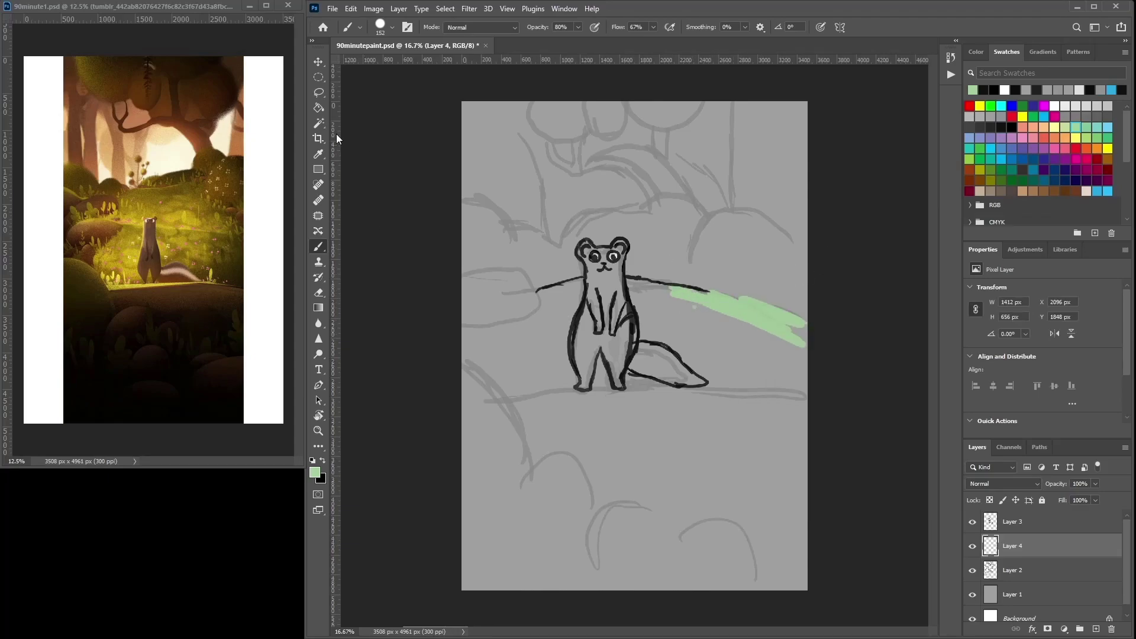
# Fill the rest of the new layer with light green and set its opacity to 60%.
pyautogui.click(318, 108)
pyautogui.click(805, 317)
pyautogui.hotkey('ctrl', 'z')
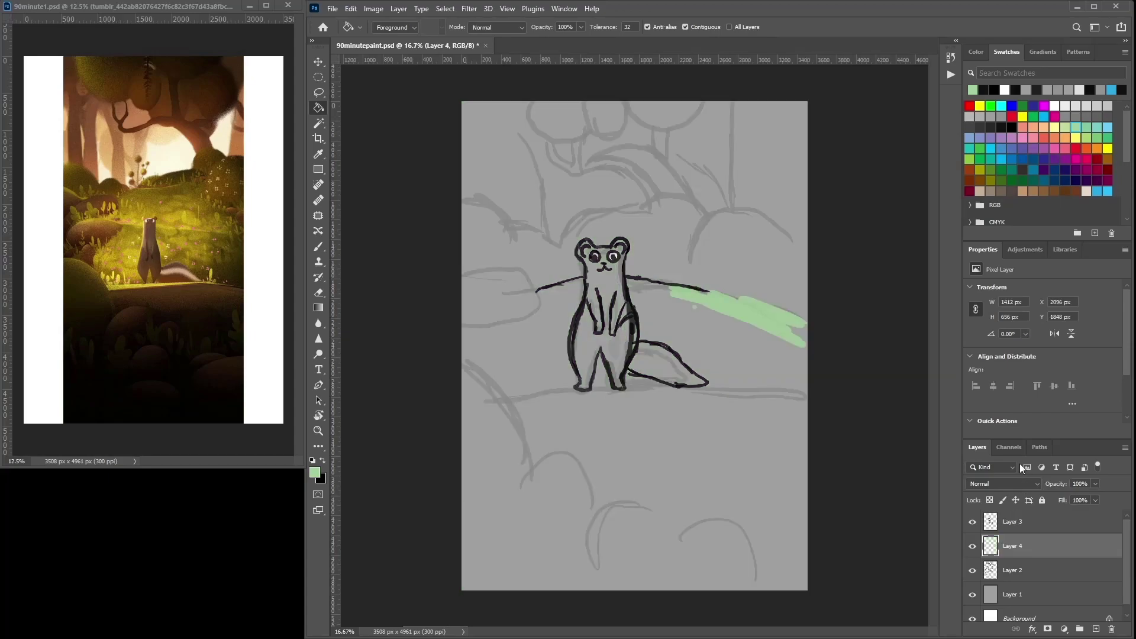
pyautogui.click(727, 342)
pyautogui.moveTo(1093, 488); pyautogui.dragTo(1074, 497)
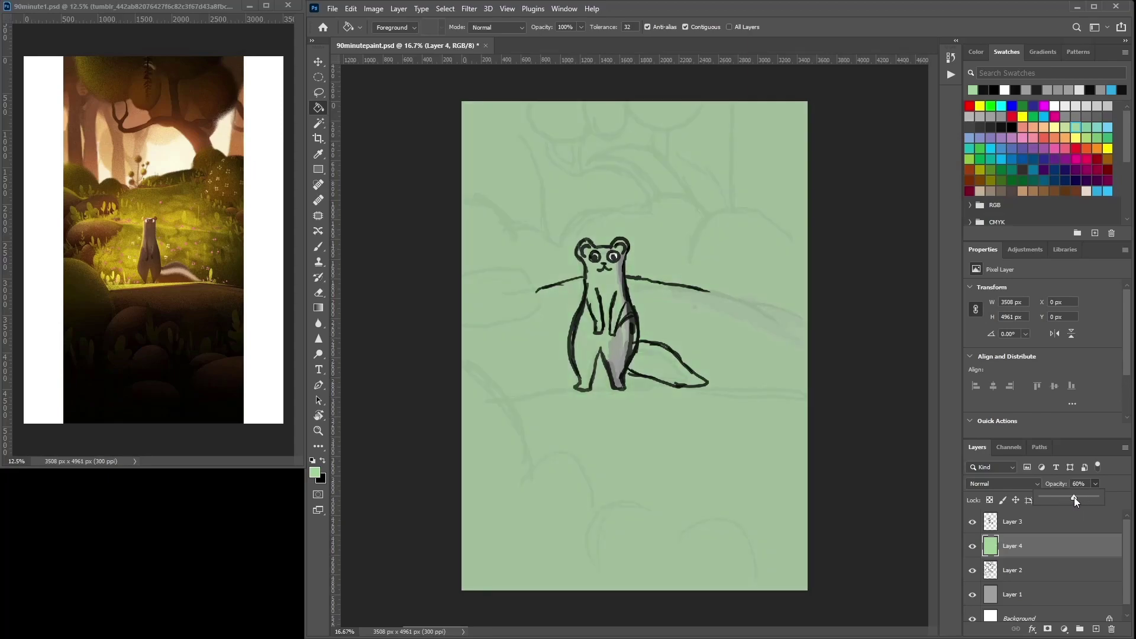
# Paint the animal's body and tail brown on the green colour layer.
pyautogui.click(1015, 527)
pyautogui.click(1028, 545)
pyautogui.click(990, 116)
pyautogui.click(319, 246)
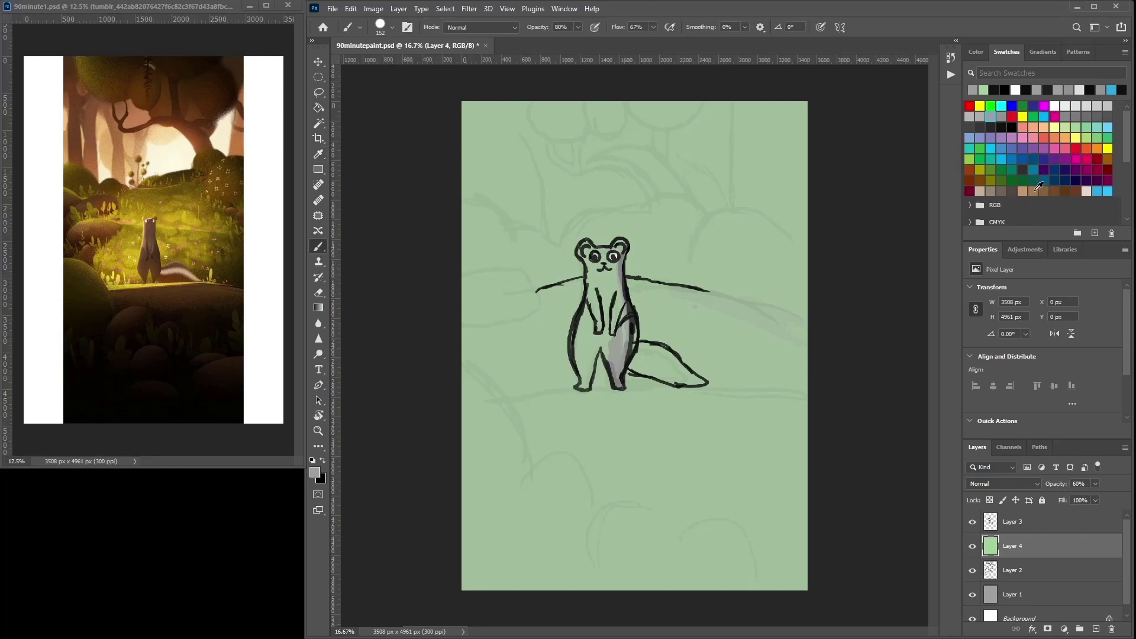
pyautogui.click(1036, 190)
pyautogui.moveTo(595, 305)
pyautogui.mouseDown()
pyautogui.moveTo(584, 386)
pyautogui.moveTo(602, 317)
pyautogui.moveTo(586, 343)
pyautogui.moveTo(586, 314)
pyautogui.moveTo(620, 376)
pyautogui.moveTo(624, 293)
pyautogui.moveTo(586, 251)
pyautogui.mouseUp()
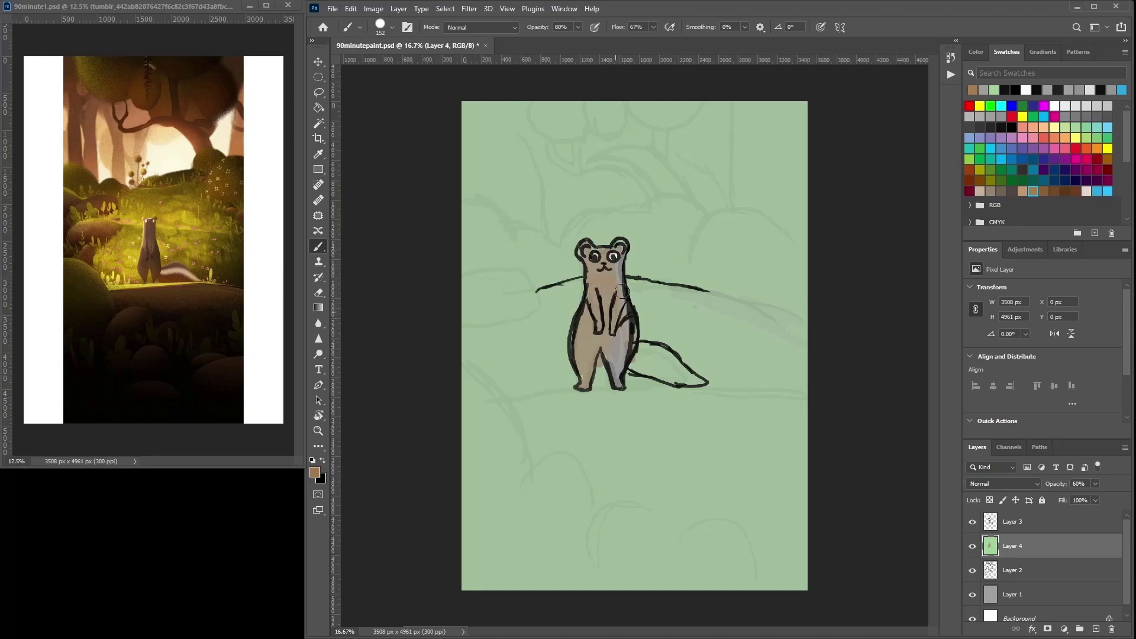
pyautogui.moveTo(638, 358)
pyautogui.mouseDown()
pyautogui.moveTo(674, 369)
pyautogui.moveTo(654, 353)
pyautogui.mouseUp()
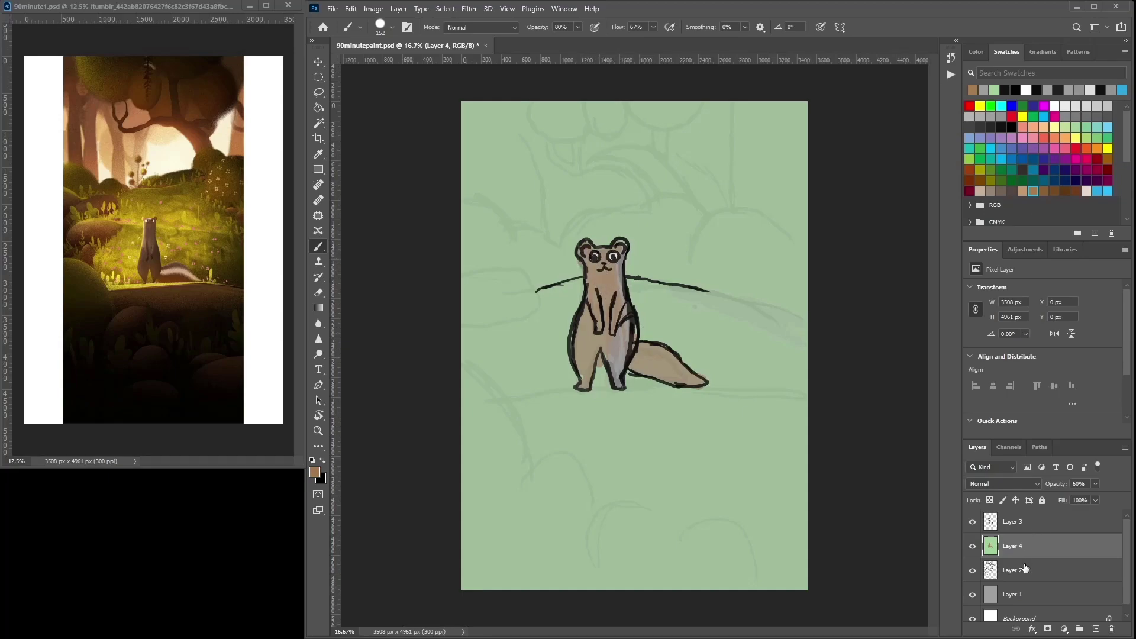
# Paint yellow patches beside the animal and spread muted yellow-green across the hillside above its tail.
pyautogui.click(1023, 116)
pyautogui.moveTo(572, 327)
pyautogui.mouseDown()
pyautogui.moveTo(540, 334)
pyautogui.moveTo(582, 322)
pyautogui.moveTo(675, 322)
pyautogui.moveTo(641, 324)
pyautogui.moveTo(675, 333)
pyautogui.mouseUp()
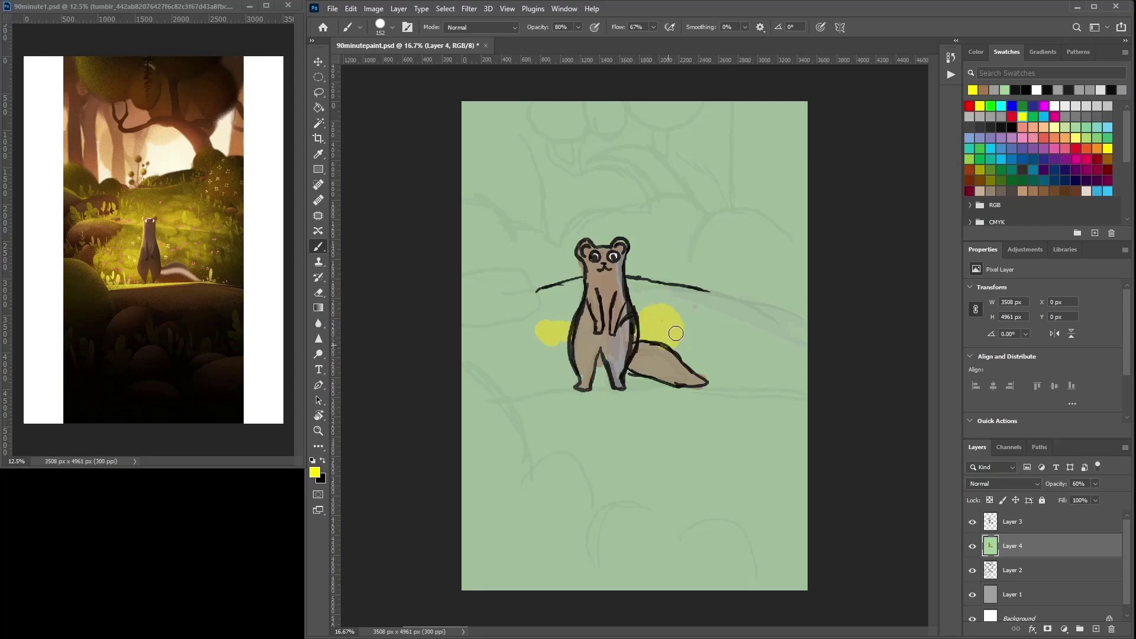
pyautogui.click(1076, 127)
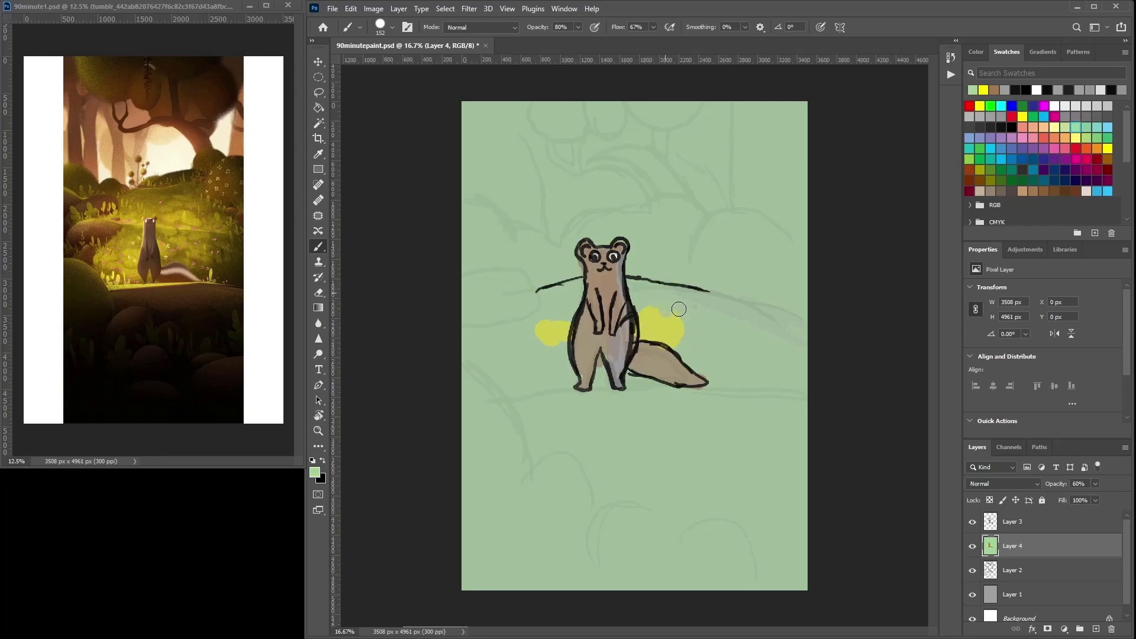
pyautogui.keyDown('alt'); pyautogui.click(672, 344); pyautogui.keyUp('alt')
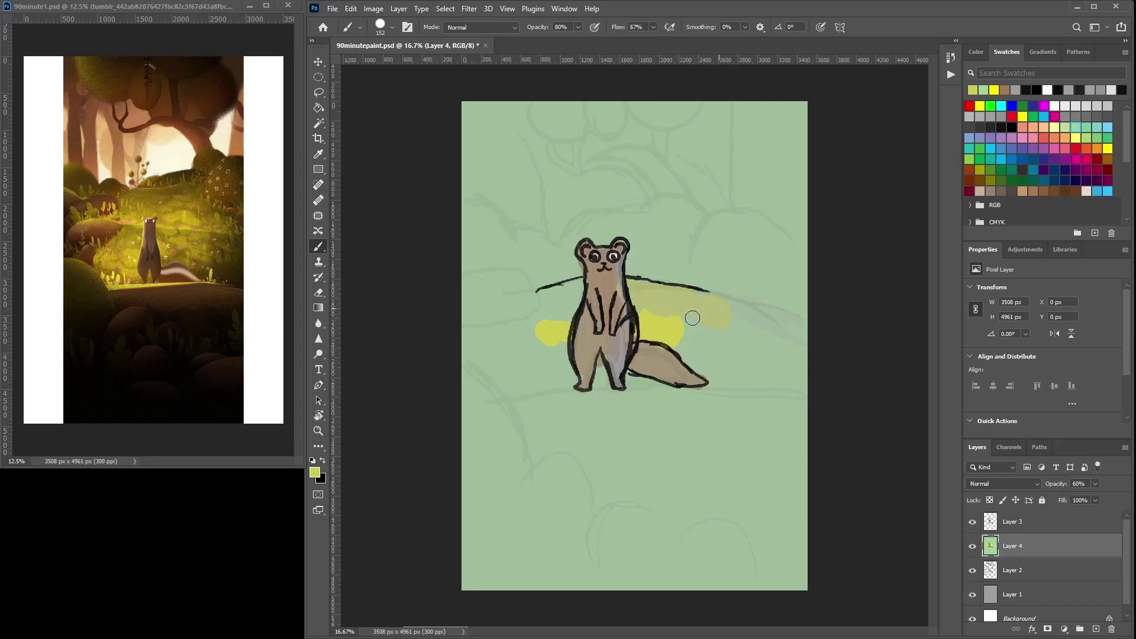
pyautogui.moveTo(730, 320)
pyautogui.mouseDown()
pyautogui.moveTo(699, 305)
pyautogui.moveTo(723, 297)
pyautogui.moveTo(709, 310)
pyautogui.moveTo(724, 320)
pyautogui.moveTo(732, 306)
pyautogui.moveTo(692, 334)
pyautogui.moveTo(722, 377)
pyautogui.moveTo(693, 322)
pyautogui.mouseUp()
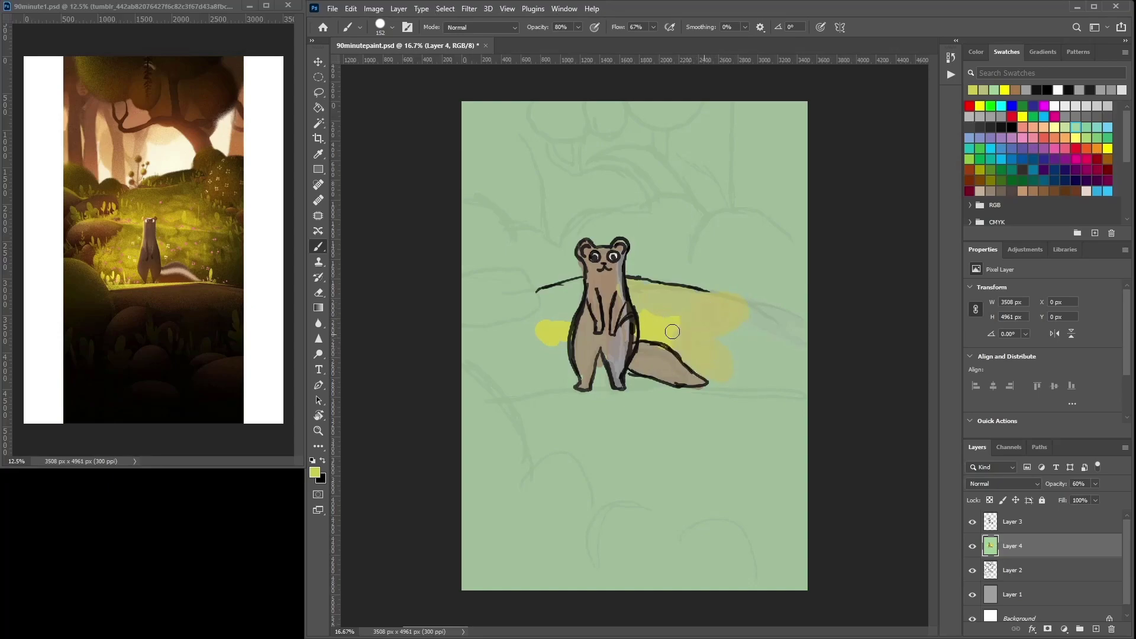
# Colour the hillside left of the animal with bright yellow and sampled muted yellow tones.
pyautogui.moveTo(545, 325)
pyautogui.mouseDown()
pyautogui.moveTo(549, 298)
pyautogui.moveTo(581, 281)
pyautogui.moveTo(543, 328)
pyautogui.moveTo(477, 356)
pyautogui.moveTo(501, 339)
pyautogui.moveTo(521, 365)
pyautogui.moveTo(549, 362)
pyautogui.moveTo(538, 362)
pyautogui.moveTo(565, 394)
pyautogui.moveTo(577, 361)
pyautogui.moveTo(560, 380)
pyautogui.moveTo(509, 370)
pyautogui.moveTo(519, 326)
pyautogui.moveTo(491, 348)
pyautogui.moveTo(478, 341)
pyautogui.moveTo(476, 360)
pyautogui.moveTo(502, 352)
pyautogui.moveTo(502, 388)
pyautogui.moveTo(480, 379)
pyautogui.moveTo(509, 463)
pyautogui.moveTo(469, 469)
pyautogui.moveTo(474, 395)
pyautogui.moveTo(494, 429)
pyautogui.moveTo(475, 438)
pyautogui.moveTo(463, 374)
pyautogui.mouseUp()
pyautogui.keyDown('alt'); pyautogui.click(555, 315); pyautogui.keyUp('alt')
pyautogui.click(980, 106)
pyautogui.keyDown('alt'); pyautogui.click(574, 294); pyautogui.keyUp('alt')
# Paint the left foreground bush, two foreground plant shapes and a strip under the ledge in dark green.
pyautogui.click(1001, 170)
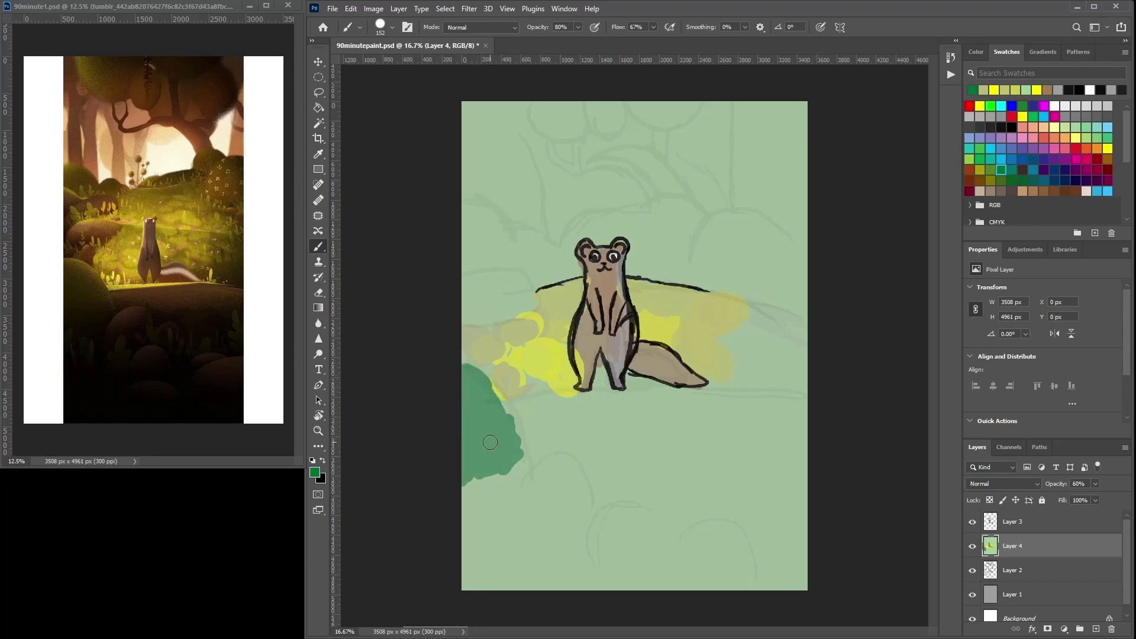
pyautogui.moveTo(555, 467)
pyautogui.mouseDown()
pyautogui.moveTo(581, 464)
pyautogui.moveTo(533, 517)
pyautogui.moveTo(539, 458)
pyautogui.mouseUp()
pyautogui.moveTo(611, 452)
pyautogui.mouseDown()
pyautogui.moveTo(598, 503)
pyautogui.moveTo(614, 467)
pyautogui.moveTo(600, 487)
pyautogui.mouseUp()
pyautogui.moveTo(520, 413); pyautogui.dragTo(811, 402)
pyautogui.moveTo(650, 410); pyautogui.dragTo(806, 406)
# Paint the ledge under the animal in olive and block in the bush at the upper right.
pyautogui.click(980, 170)
pyautogui.moveTo(707, 392); pyautogui.dragTo(634, 398)
pyautogui.moveTo(496, 422)
pyautogui.mouseDown()
pyautogui.moveTo(620, 399)
pyautogui.moveTo(674, 410)
pyautogui.mouseUp()
pyautogui.moveTo(631, 394); pyautogui.dragTo(781, 400)
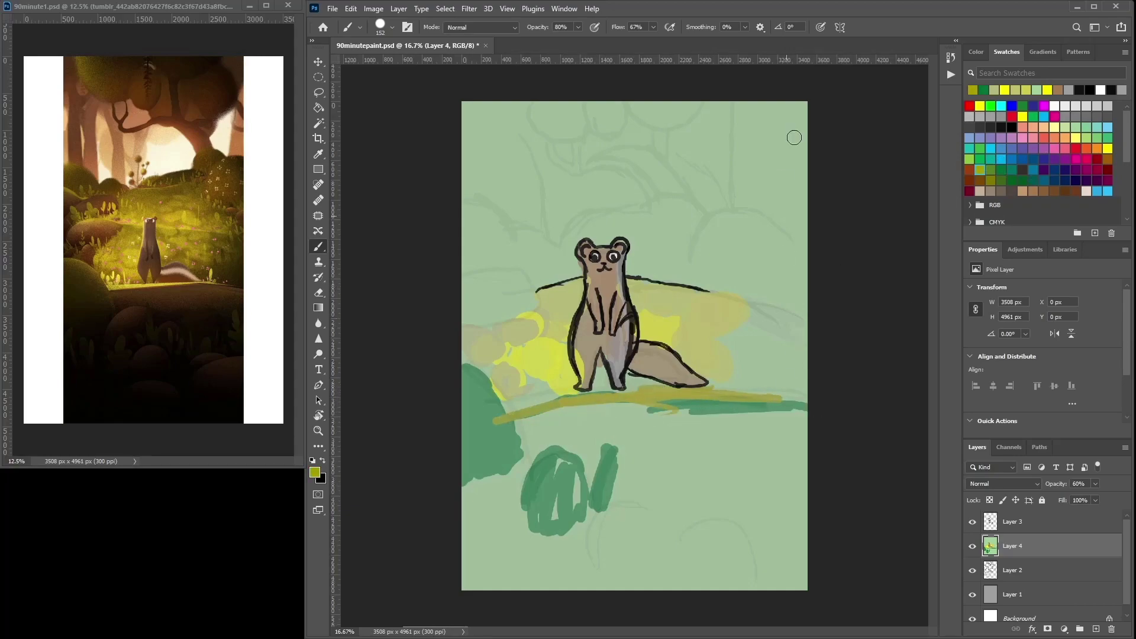
pyautogui.moveTo(716, 262); pyautogui.dragTo(769, 231)
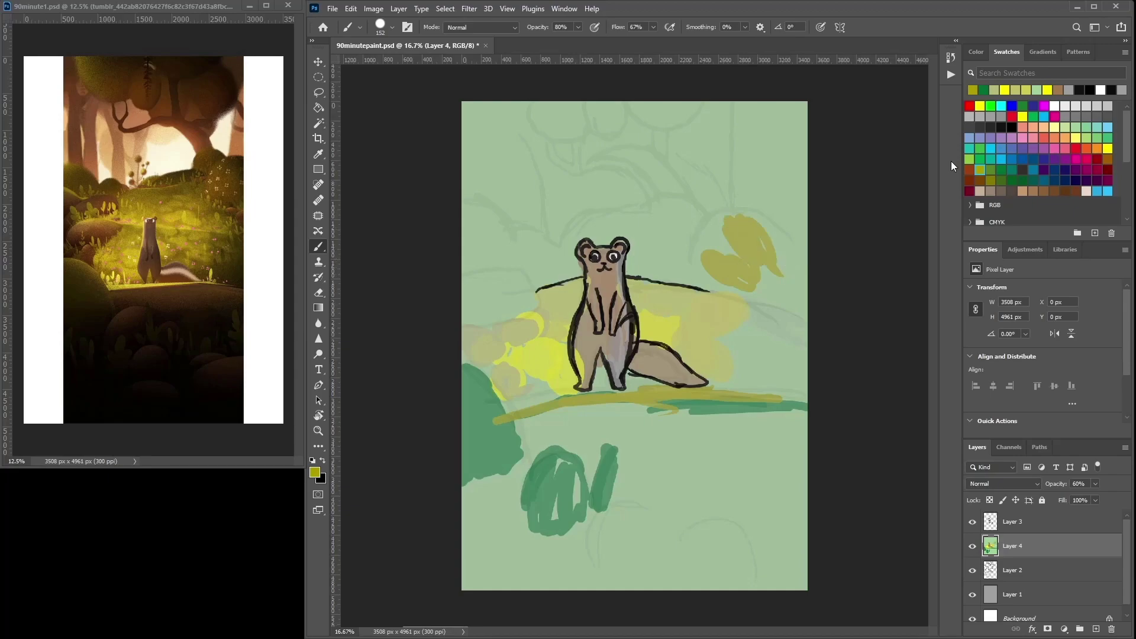
# Paint the curved tree's trunk and branches and the left background trunks in dark brown.
pyautogui.click(1054, 191)
pyautogui.moveTo(674, 185)
pyautogui.mouseDown()
pyautogui.moveTo(632, 154)
pyautogui.moveTo(591, 166)
pyautogui.moveTo(577, 155)
pyautogui.moveTo(577, 167)
pyautogui.moveTo(550, 144)
pyautogui.moveTo(625, 157)
pyautogui.moveTo(670, 210)
pyautogui.moveTo(667, 185)
pyautogui.moveTo(679, 191)
pyautogui.moveTo(659, 170)
pyautogui.moveTo(660, 147)
pyautogui.moveTo(677, 166)
pyautogui.moveTo(705, 148)
pyautogui.moveTo(679, 167)
pyautogui.moveTo(710, 139)
pyautogui.mouseUp()
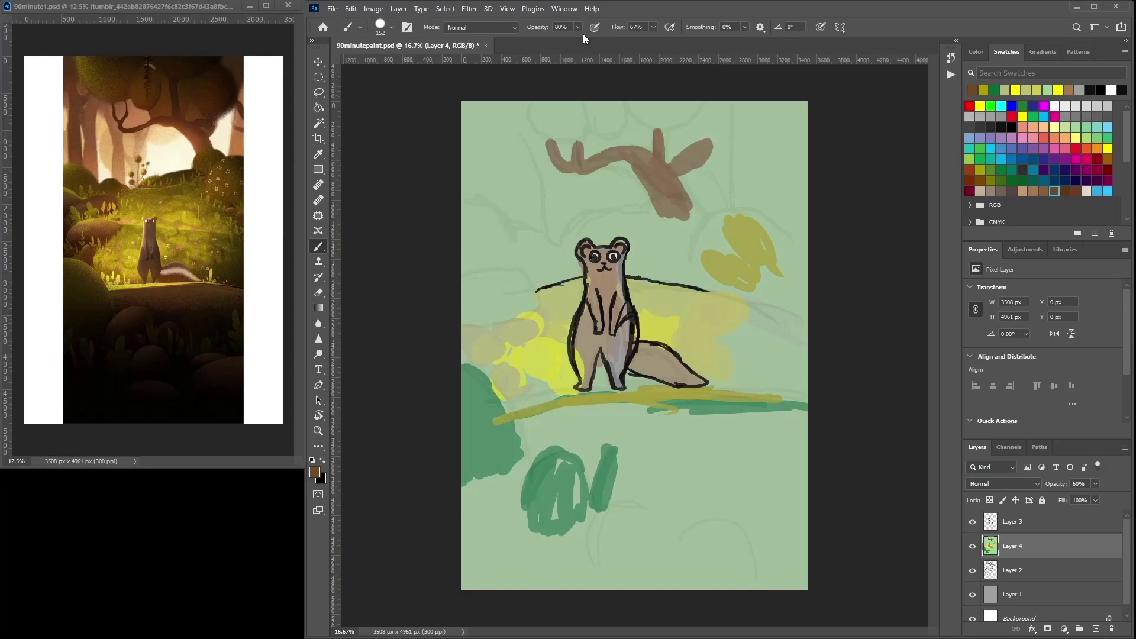
pyautogui.moveTo(519, 155)
pyautogui.mouseDown()
pyautogui.moveTo(522, 208)
pyautogui.moveTo(512, 113)
pyautogui.mouseUp()
pyautogui.moveTo(509, 177); pyautogui.dragTo(503, 224)
pyautogui.moveTo(473, 136)
pyautogui.mouseDown()
pyautogui.moveTo(476, 174)
pyautogui.moveTo(474, 106)
pyautogui.moveTo(487, 175)
pyautogui.mouseUp()
# Cover the upper-right bush with bright yellow and paint the left-hand bushes brown.
pyautogui.click(1022, 117)
pyautogui.moveTo(724, 216)
pyautogui.mouseDown()
pyautogui.moveTo(710, 260)
pyautogui.moveTo(740, 284)
pyautogui.moveTo(763, 275)
pyautogui.mouseUp()
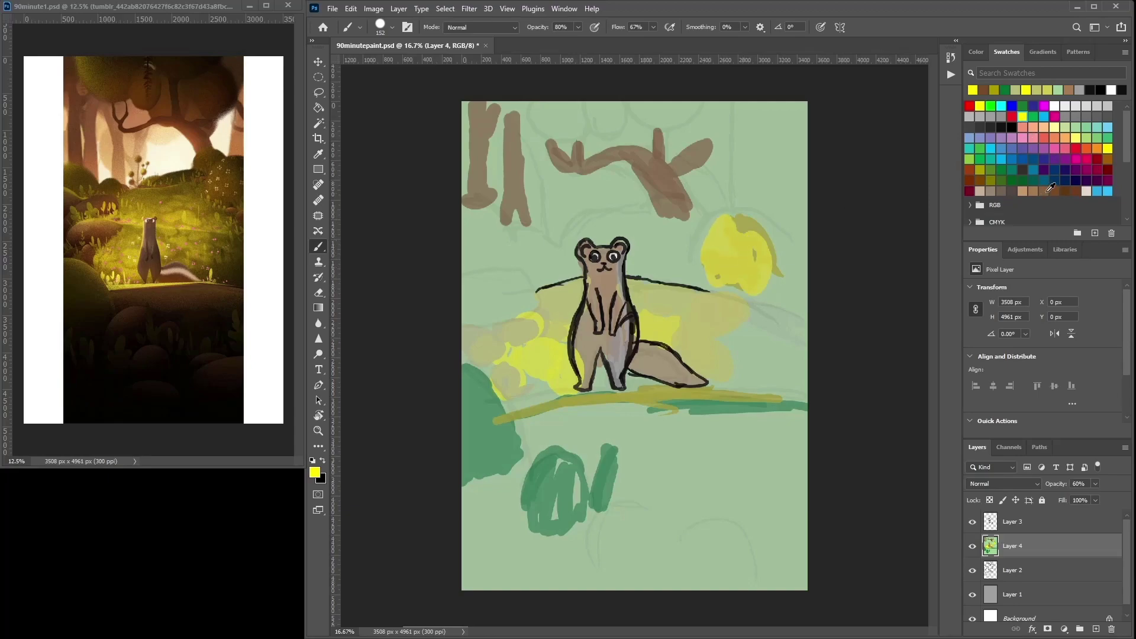
pyautogui.click(1044, 191)
pyautogui.moveTo(529, 243)
pyautogui.mouseDown()
pyautogui.moveTo(489, 243)
pyautogui.moveTo(552, 271)
pyautogui.moveTo(554, 284)
pyautogui.moveTo(515, 245)
pyautogui.moveTo(492, 296)
pyautogui.moveTo(506, 297)
pyautogui.moveTo(475, 317)
pyautogui.moveTo(467, 297)
pyautogui.moveTo(500, 324)
pyautogui.moveTo(510, 356)
pyautogui.moveTo(500, 385)
pyautogui.moveTo(519, 339)
pyautogui.moveTo(496, 383)
pyautogui.moveTo(512, 400)
pyautogui.moveTo(513, 366)
pyautogui.mouseUp()
# Block in the foreground boulders with brown and sampled greyish brown tones.
pyautogui.moveTo(718, 489)
pyautogui.mouseDown()
pyautogui.moveTo(786, 508)
pyautogui.moveTo(672, 560)
pyautogui.moveTo(682, 556)
pyautogui.moveTo(647, 504)
pyautogui.moveTo(632, 575)
pyautogui.mouseUp()
pyautogui.keyDown('alt'); pyautogui.click(600, 508); pyautogui.keyUp('alt')
pyautogui.moveTo(678, 486)
pyautogui.mouseDown()
pyautogui.moveTo(690, 469)
pyautogui.moveTo(636, 589)
pyautogui.moveTo(685, 525)
pyautogui.mouseUp()
pyautogui.keyDown('alt'); pyautogui.click(686, 550); pyautogui.keyUp('alt')
pyautogui.moveTo(620, 568); pyautogui.dragTo(614, 584)
pyautogui.keyDown('alt'); pyautogui.click(657, 535); pyautogui.keyUp('alt')
pyautogui.moveTo(618, 491)
pyautogui.mouseDown()
pyautogui.moveTo(636, 435)
pyautogui.moveTo(681, 462)
pyautogui.moveTo(616, 517)
pyautogui.mouseUp()
pyautogui.keyDown('alt'); pyautogui.click(668, 498); pyautogui.keyUp('alt')
pyautogui.moveTo(753, 469)
pyautogui.mouseDown()
pyautogui.moveTo(746, 449)
pyautogui.moveTo(704, 485)
pyautogui.moveTo(769, 452)
pyautogui.moveTo(807, 508)
pyautogui.mouseUp()
# Paint the far-right hillside in sampled olive tones and extend the hill edge with a sampled dark stroke.
pyautogui.keyDown('alt'); pyautogui.click(714, 298); pyautogui.keyUp('alt')
pyautogui.moveTo(736, 339)
pyautogui.mouseDown()
pyautogui.moveTo(769, 355)
pyautogui.moveTo(743, 378)
pyautogui.moveTo(786, 343)
pyautogui.moveTo(757, 317)
pyautogui.moveTo(797, 264)
pyautogui.moveTo(760, 294)
pyautogui.moveTo(803, 300)
pyautogui.mouseUp()
pyautogui.keyDown('alt'); pyautogui.click(770, 398); pyautogui.keyUp('alt')
pyautogui.keyDown('alt'); pyautogui.click(709, 290); pyautogui.keyUp('alt')
pyautogui.moveTo(710, 290); pyautogui.dragTo(805, 324)
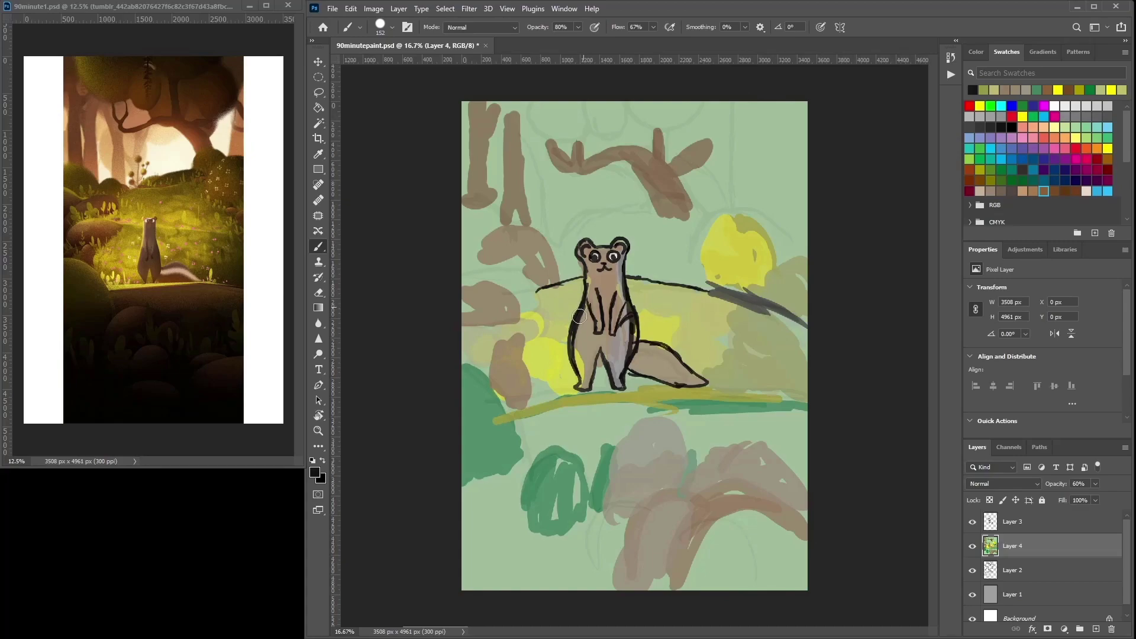
# Paint the inside of the animal's right-hand ear salmon pink with a 15 px brush, softening it with sampled tones.
pyautogui.keyDown('alt'); pyautogui.click(585, 343); pyautogui.keyUp('alt')
pyautogui.hotkey('ctrl', '+')
pyautogui.hotkey('ctrl', '+')
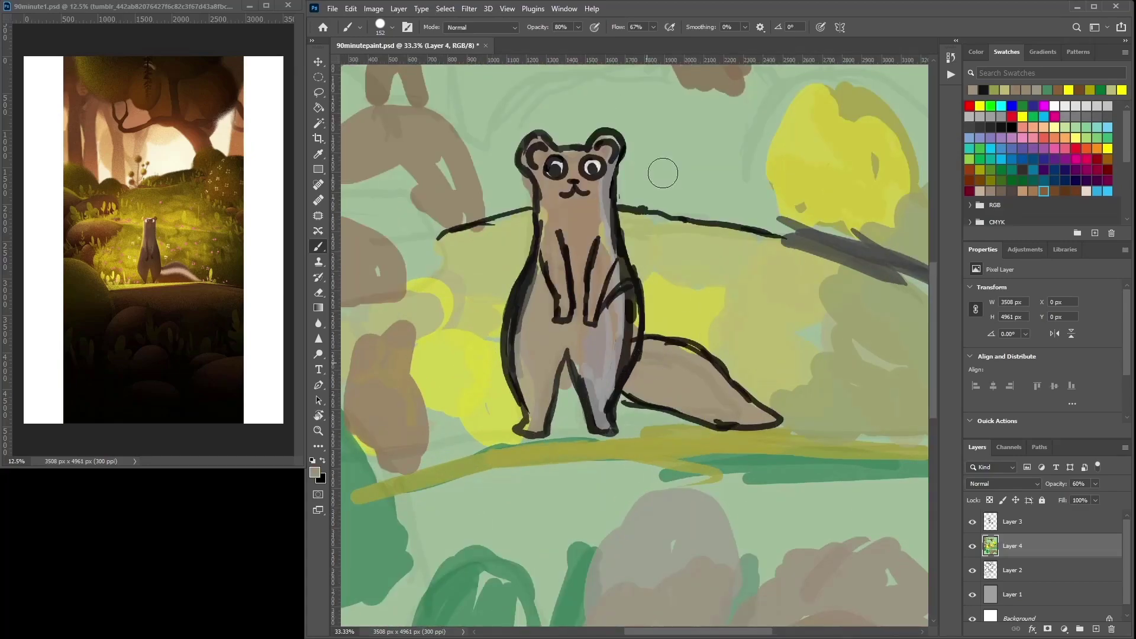
pyautogui.moveTo(669, 232); pyautogui.dragTo(725, 246)
pyautogui.hotkey('ctrl', '+')
pyautogui.moveTo(760, 209); pyautogui.dragTo(759, 294)
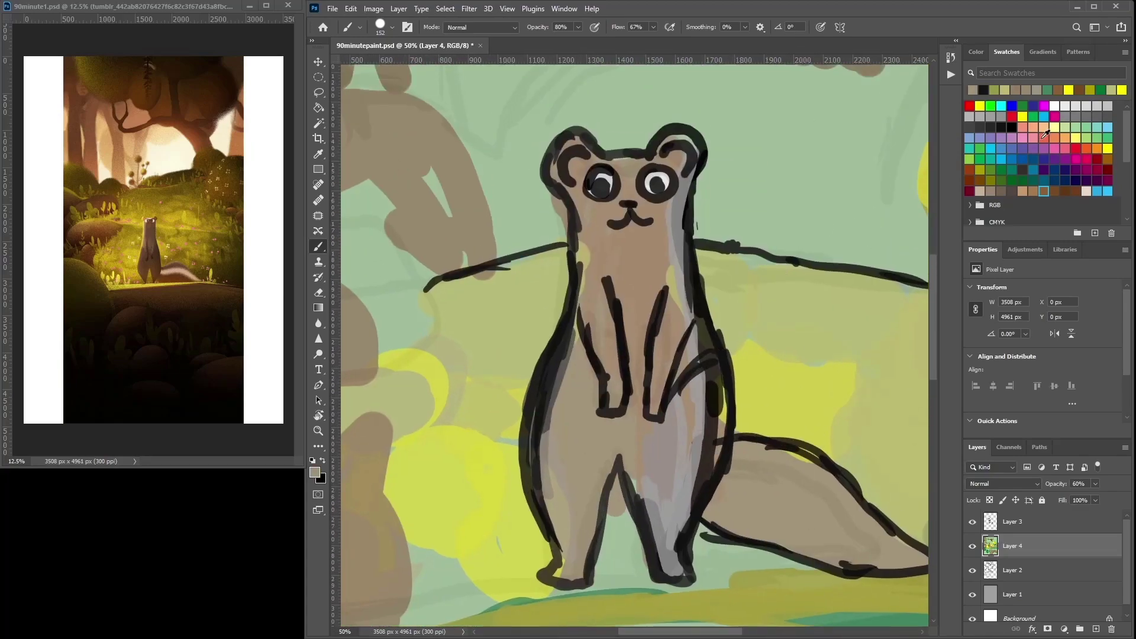
pyautogui.click(1044, 138)
pyautogui.rightClick(708, 151)
pyautogui.click(779, 183)
pyautogui.click(675, 158)
pyautogui.moveTo(675, 157); pyautogui.dragTo(686, 163)
pyautogui.keyDown('alt'); pyautogui.click(681, 171); pyautogui.keyUp('alt')
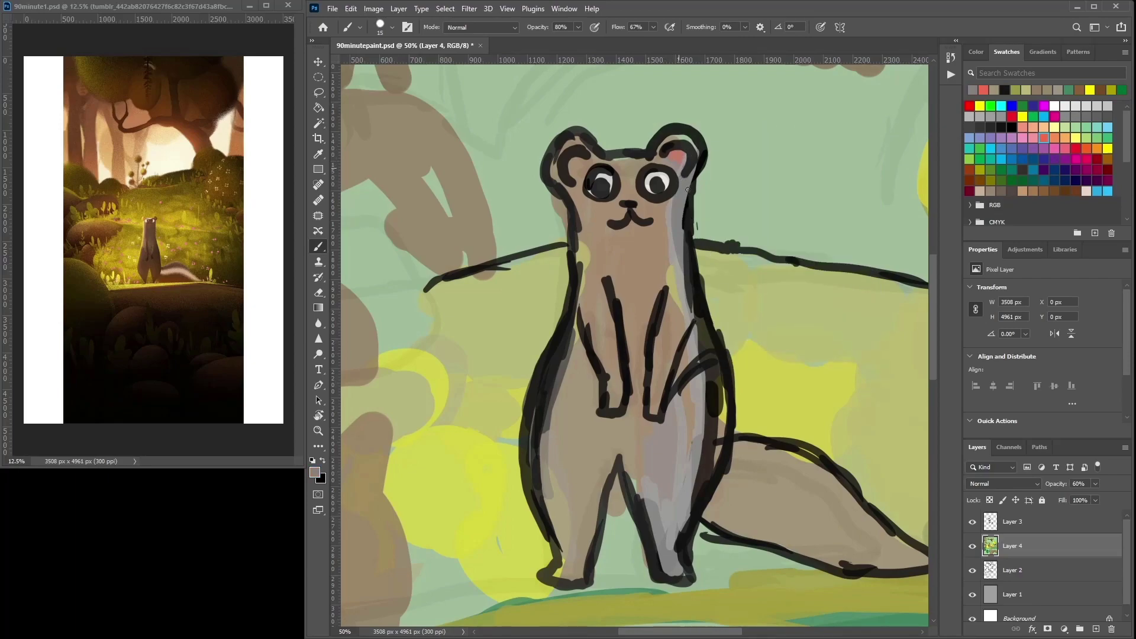
pyautogui.keyDown('alt'); pyautogui.click(672, 158); pyautogui.keyUp('alt')
pyautogui.keyDown('alt'); pyautogui.click(678, 159); pyautogui.keyUp('alt')
# Add a new layer above Layer 3 and paint the inside of the left-hand ear pink with a 36 px brush.
pyautogui.rightClick(738, 208)
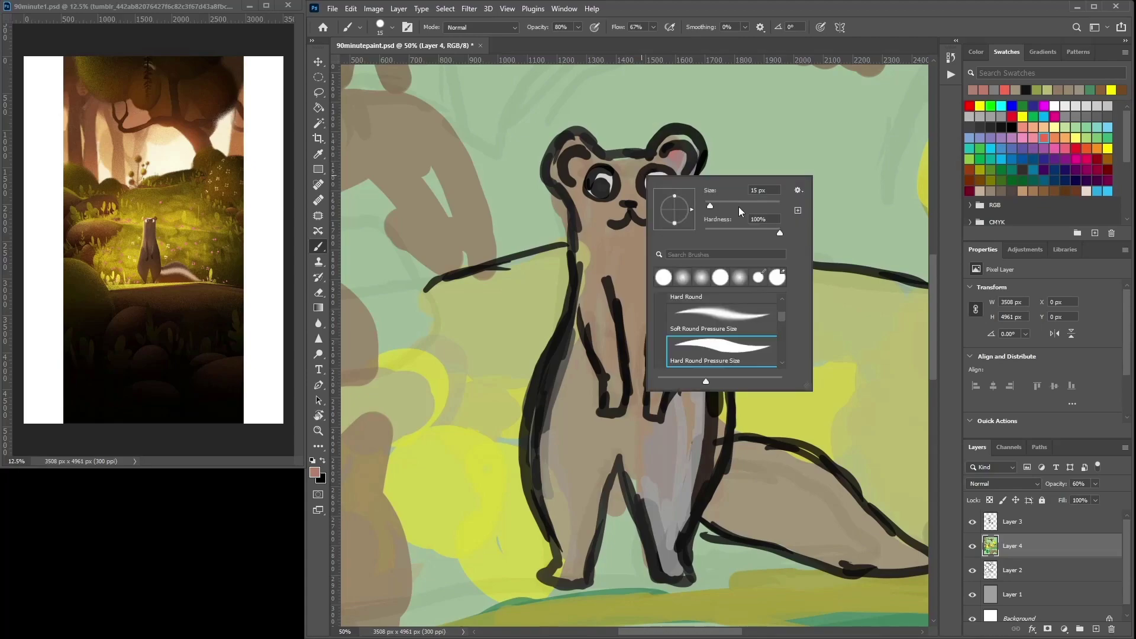
pyautogui.click(1041, 522)
pyautogui.click(1096, 628)
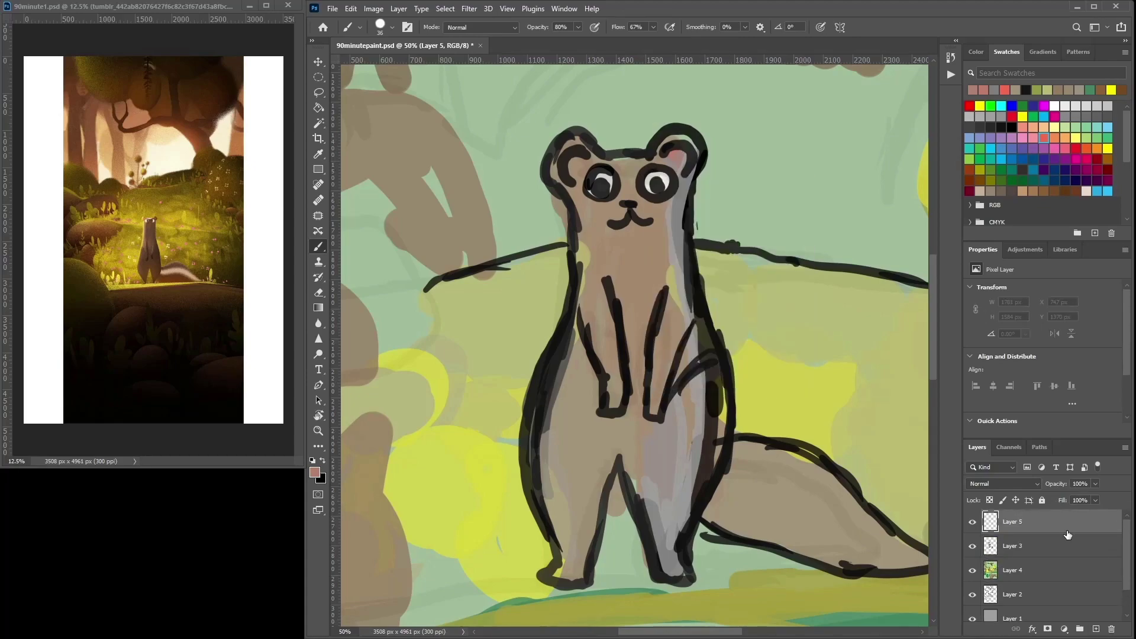
pyautogui.moveTo(573, 163); pyautogui.dragTo(589, 155)
# Brighten both inner ears and the nose with stronger pink and rework the left-hand ear with sampled dark and fur tones.
pyautogui.click(1065, 148)
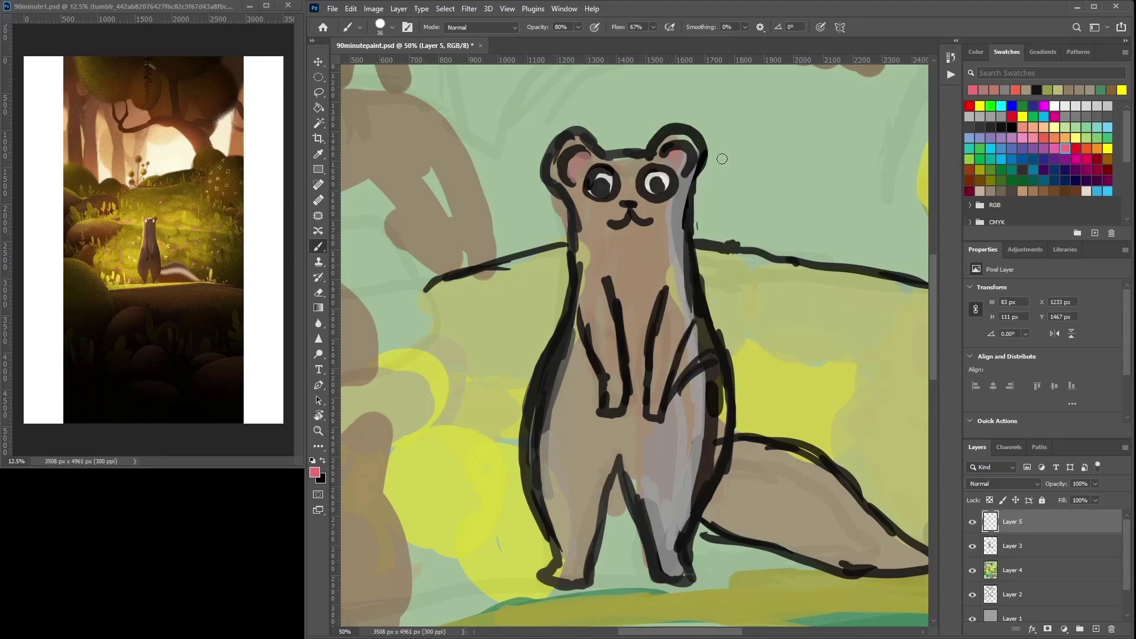
pyautogui.keyDown('alt'); pyautogui.click(662, 161); pyautogui.keyUp('alt')
pyautogui.keyDown('alt'); pyautogui.click(680, 158); pyautogui.keyUp('alt')
pyautogui.keyDown('alt'); pyautogui.click(592, 194); pyautogui.keyUp('alt')
pyautogui.moveTo(588, 152); pyautogui.dragTo(578, 185)
pyautogui.keyDown('alt'); pyautogui.click(604, 200); pyautogui.keyUp('alt')
pyautogui.moveTo(594, 157)
pyautogui.mouseDown()
pyautogui.moveTo(563, 146)
pyautogui.moveTo(549, 166)
pyautogui.moveTo(588, 145)
pyautogui.moveTo(555, 155)
pyautogui.moveTo(559, 186)
pyautogui.moveTo(587, 143)
pyautogui.mouseUp()
# Cover the black outlines of the animal's head and neck with sampled fur tones.
pyautogui.keyDown('alt'); pyautogui.click(573, 188); pyautogui.keyUp('alt')
pyautogui.moveTo(573, 189)
pyautogui.mouseDown()
pyautogui.moveTo(542, 167)
pyautogui.moveTo(558, 132)
pyautogui.moveTo(607, 152)
pyautogui.moveTo(633, 141)
pyautogui.moveTo(644, 154)
pyautogui.moveTo(610, 152)
pyautogui.moveTo(617, 159)
pyautogui.moveTo(602, 164)
pyautogui.moveTo(681, 144)
pyautogui.moveTo(605, 156)
pyautogui.moveTo(579, 181)
pyautogui.moveTo(589, 162)
pyautogui.moveTo(577, 190)
pyautogui.moveTo(578, 297)
pyautogui.mouseUp()
pyautogui.keyDown('alt'); pyautogui.click(628, 192); pyautogui.keyUp('alt')
pyautogui.keyDown('alt'); pyautogui.click(569, 255); pyautogui.keyUp('alt')
pyautogui.moveTo(574, 203); pyautogui.dragTo(571, 265)
pyautogui.keyDown('alt'); pyautogui.click(583, 237); pyautogui.keyUp('alt')
pyautogui.keyDown('alt'); pyautogui.click(664, 254); pyautogui.keyUp('alt')
pyautogui.moveTo(678, 213)
pyautogui.mouseDown()
pyautogui.moveTo(689, 183)
pyautogui.moveTo(691, 228)
pyautogui.mouseUp()
pyautogui.keyDown('alt'); pyautogui.click(680, 159); pyautogui.keyUp('alt')
pyautogui.keyDown('alt'); pyautogui.click(771, 382); pyautogui.keyUp('alt')
pyautogui.moveTo(616, 149)
pyautogui.mouseDown()
pyautogui.moveTo(646, 152)
pyautogui.moveTo(614, 151)
pyautogui.mouseUp()
pyautogui.keyDown('alt'); pyautogui.click(636, 154); pyautogui.keyUp('alt')
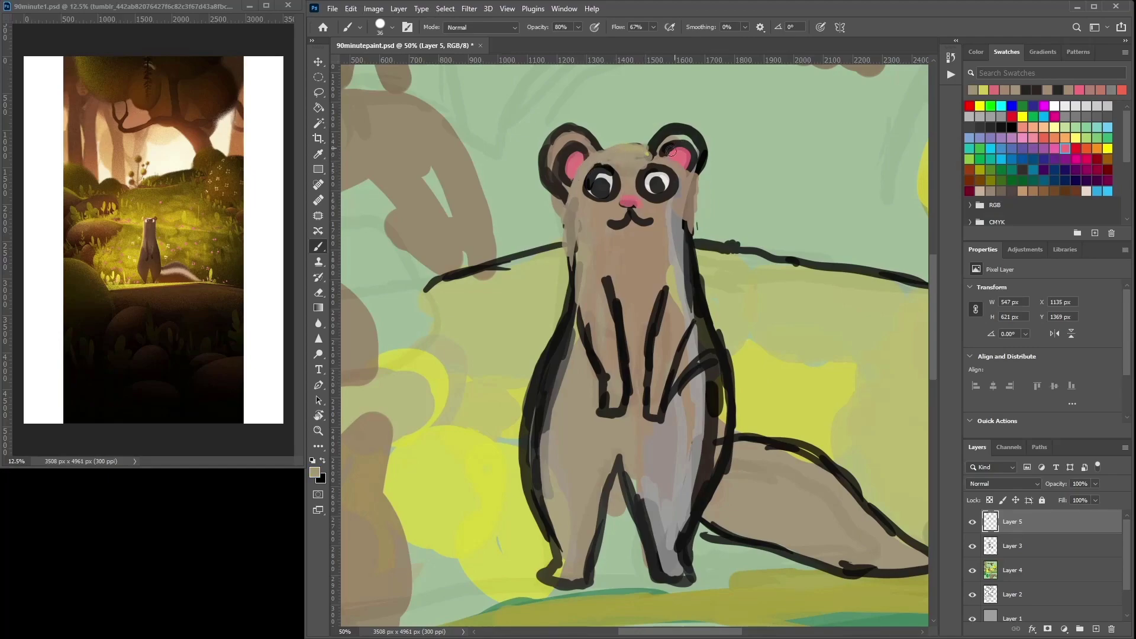
# Repaint both eyes as light grey-white discs with dark rings and dark grey pupils.
pyautogui.keyDown('alt'); pyautogui.click(650, 196); pyautogui.keyUp('alt')
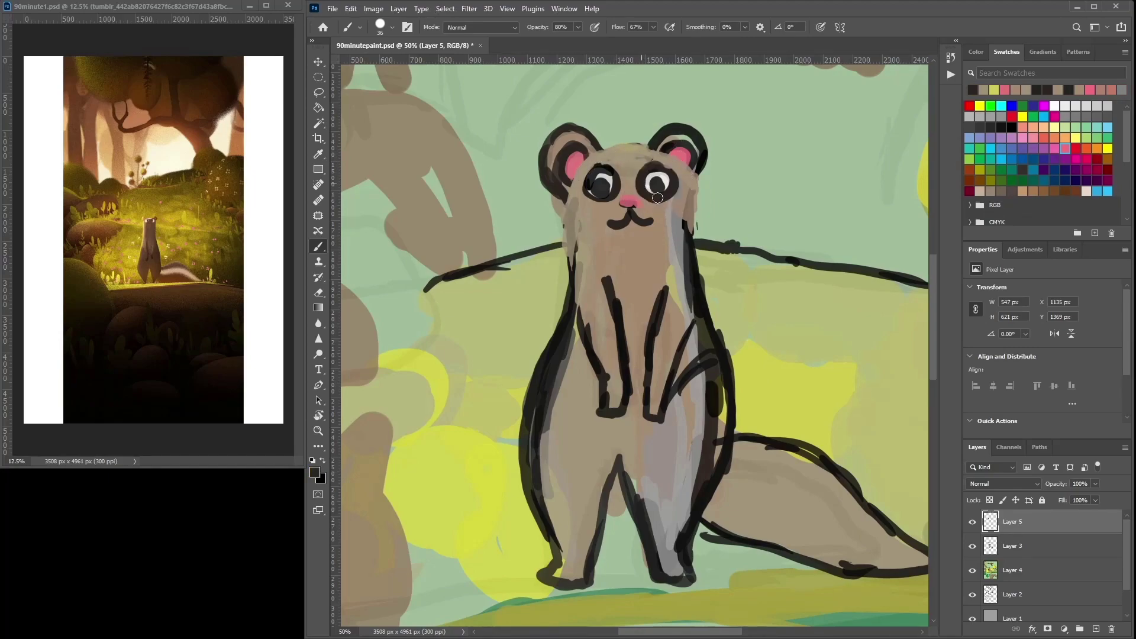
pyautogui.keyDown('alt'); pyautogui.click(610, 171); pyautogui.keyUp('alt')
pyautogui.moveTo(589, 175)
pyautogui.mouseDown()
pyautogui.moveTo(614, 181)
pyautogui.moveTo(594, 179)
pyautogui.mouseUp()
pyautogui.keyDown('alt'); pyautogui.click(605, 177); pyautogui.keyUp('alt')
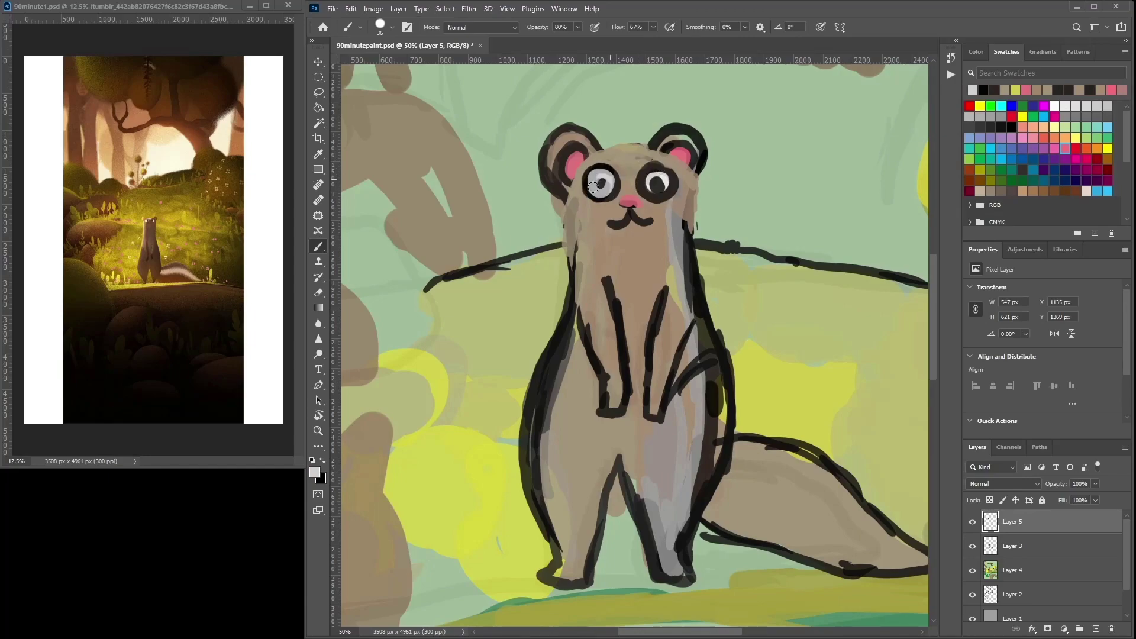
pyautogui.moveTo(667, 180)
pyautogui.mouseDown()
pyautogui.moveTo(656, 184)
pyautogui.moveTo(665, 175)
pyautogui.mouseUp()
pyautogui.moveTo(593, 189); pyautogui.dragTo(604, 176)
pyautogui.keyDown('alt'); pyautogui.click(665, 132); pyautogui.keyUp('alt')
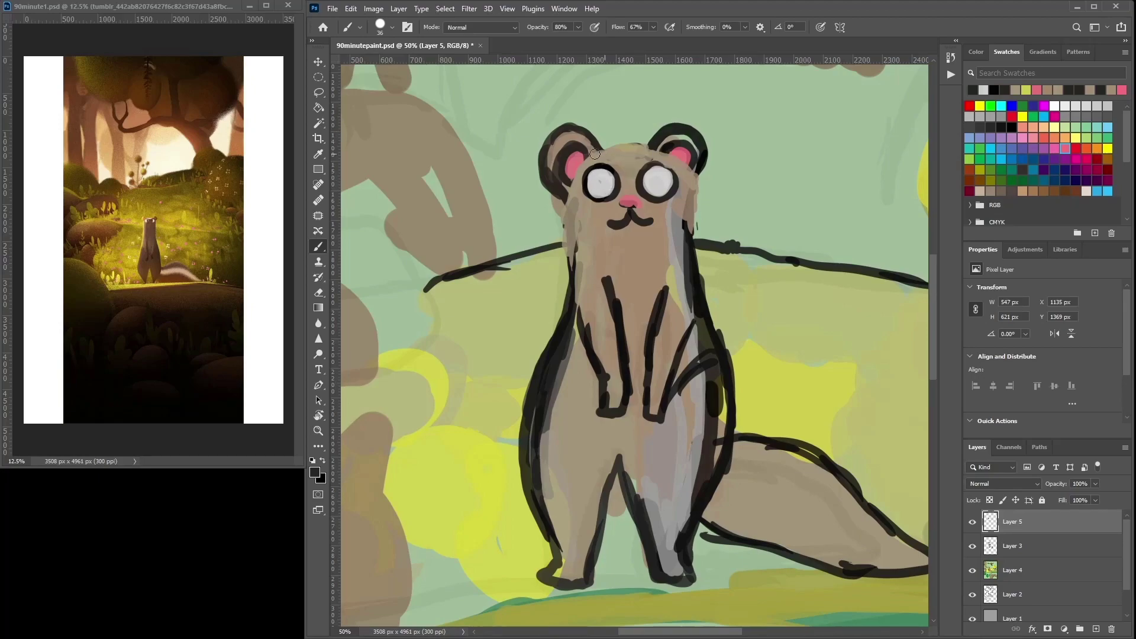
pyautogui.moveTo(672, 180); pyautogui.dragTo(659, 180)
# Paint over the outline along the left side of the animal's body with sampled fur tones.
pyautogui.keyDown('alt'); pyautogui.click(588, 287); pyautogui.keyUp('alt')
pyautogui.moveTo(573, 244)
pyautogui.mouseDown()
pyautogui.moveTo(583, 332)
pyautogui.moveTo(538, 421)
pyautogui.moveTo(571, 311)
pyautogui.moveTo(533, 414)
pyautogui.moveTo(529, 379)
pyautogui.moveTo(545, 473)
pyautogui.mouseUp()
pyautogui.keyDown('alt'); pyautogui.click(568, 378); pyautogui.keyUp('alt')
pyautogui.keyDown('alt'); pyautogui.click(568, 416); pyautogui.keyUp('alt')
# Cover the inner outline of the right-hand leg with brown tones and tidy the gap between the legs with sampled background green.
pyautogui.click(1000, 190)
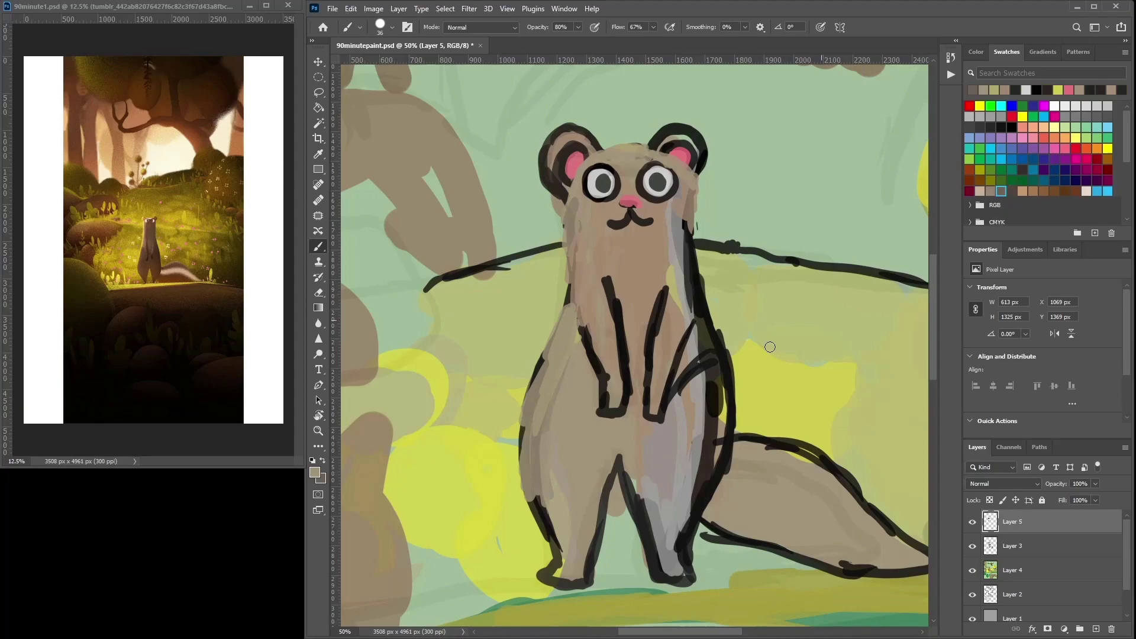
pyautogui.moveTo(627, 461); pyautogui.dragTo(662, 550)
pyautogui.click(1012, 191)
pyautogui.moveTo(626, 459); pyautogui.dragTo(653, 560)
pyautogui.click(999, 191)
pyautogui.moveTo(640, 495); pyautogui.dragTo(662, 567)
pyautogui.keyDown('alt'); pyautogui.click(617, 565); pyautogui.keyUp('alt')
pyautogui.moveTo(618, 512)
pyautogui.mouseDown()
pyautogui.moveTo(617, 533)
pyautogui.moveTo(611, 510)
pyautogui.mouseUp()
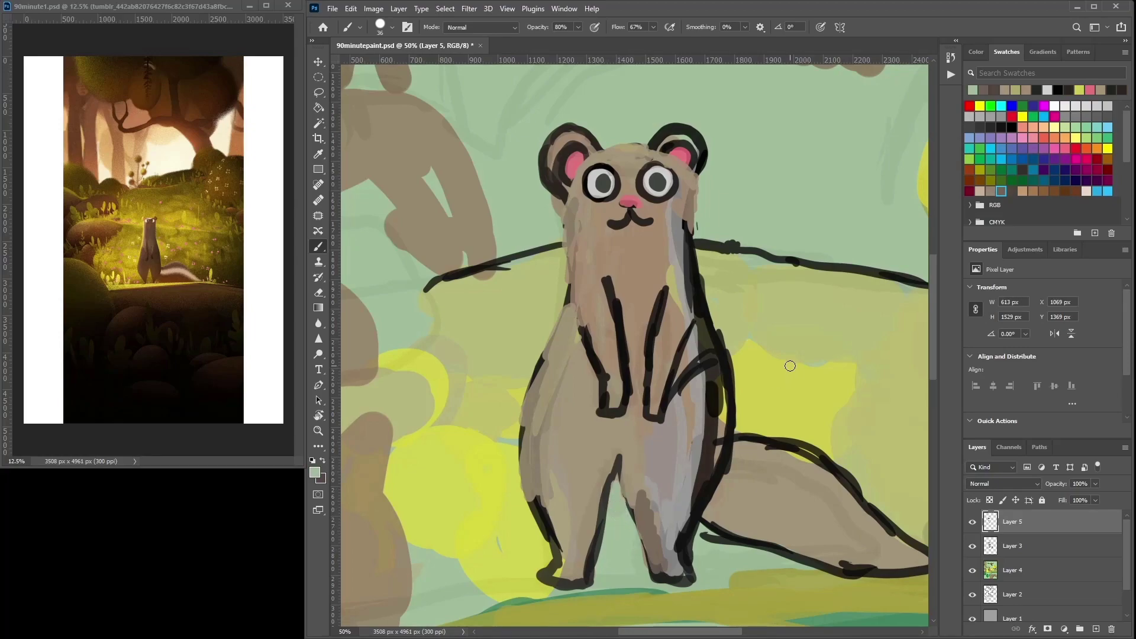
# Smooth the animal's right side and legs with sampled fur tones using a 58 px brush.
pyautogui.scroll(-1, 765, 347)
pyautogui.hotkey('ctrl', '-')
pyautogui.hotkey('ctrl', '-')
pyautogui.hotkey('ctrl', '-')
pyautogui.rightClick(740, 330)
pyautogui.moveTo(811, 359); pyautogui.dragTo(820, 359)
pyautogui.click(672, 310)
pyautogui.moveTo(672, 310); pyautogui.dragTo(681, 319)
pyautogui.keyDown('alt'); pyautogui.click(621, 362); pyautogui.keyUp('alt')
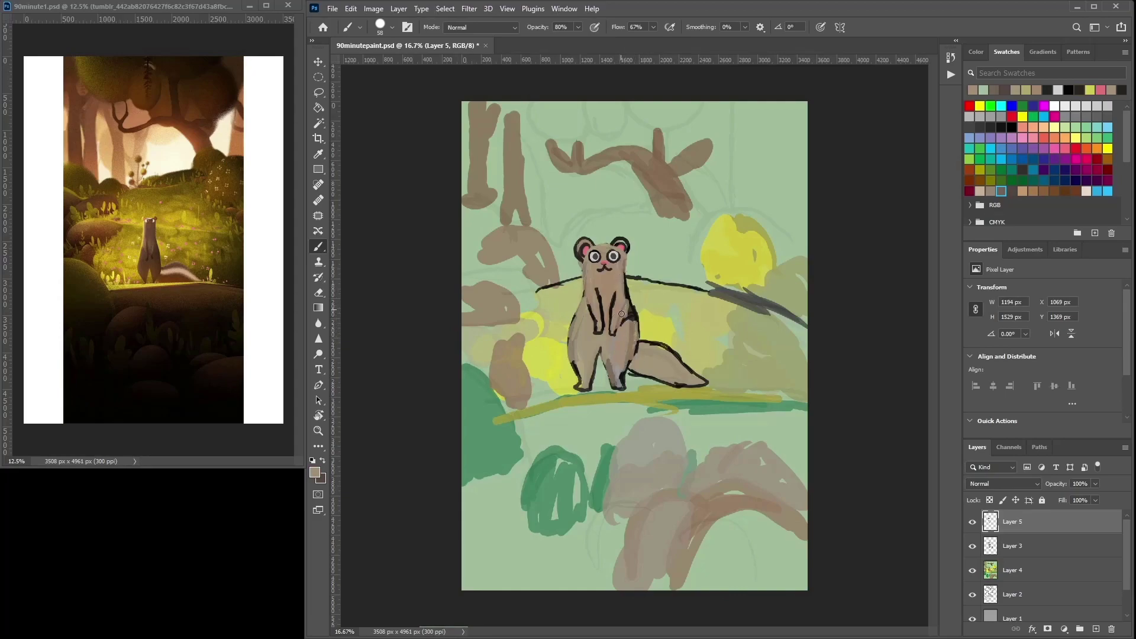
pyautogui.keyDown('alt'); pyautogui.click(621, 379); pyautogui.keyUp('alt')
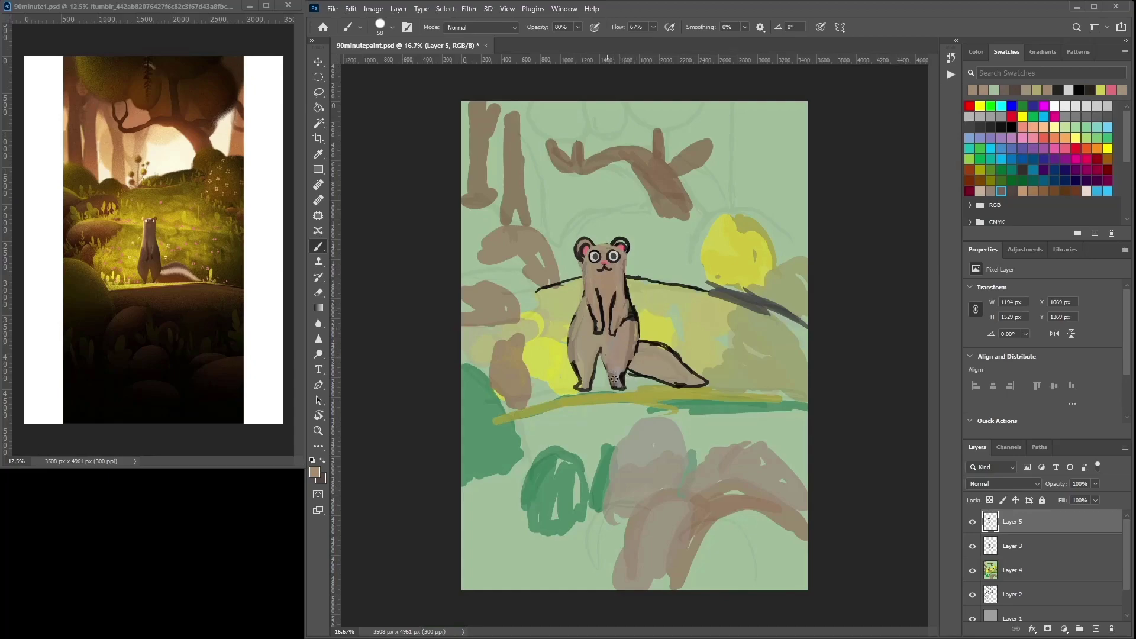
pyautogui.keyDown('alt'); pyautogui.click(594, 410); pyautogui.keyUp('alt')
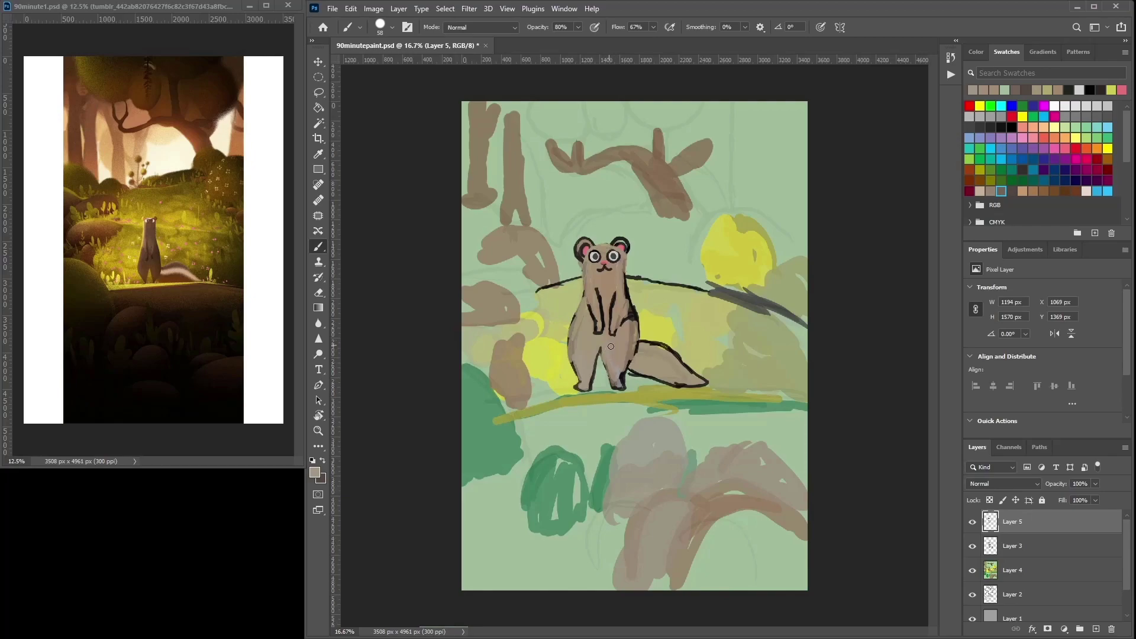
# Paint the animal's lower body and legs dark brown and add a brown stripe along the underside of its tail.
pyautogui.click(1012, 191)
pyautogui.moveTo(610, 355); pyautogui.dragTo(616, 377)
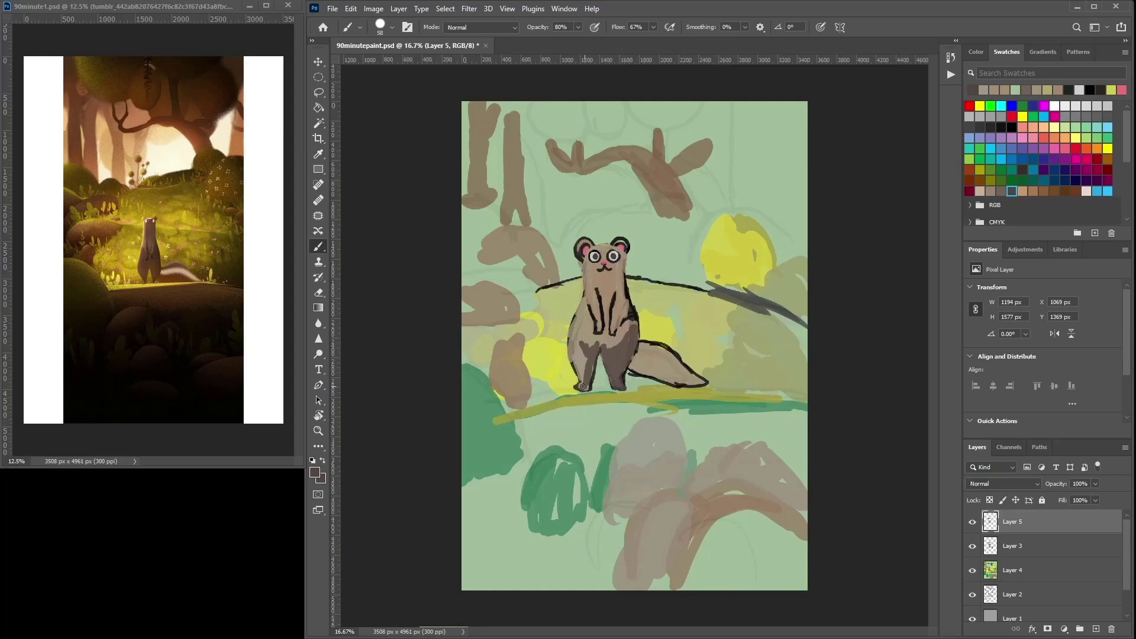
pyautogui.moveTo(574, 344); pyautogui.dragTo(578, 369)
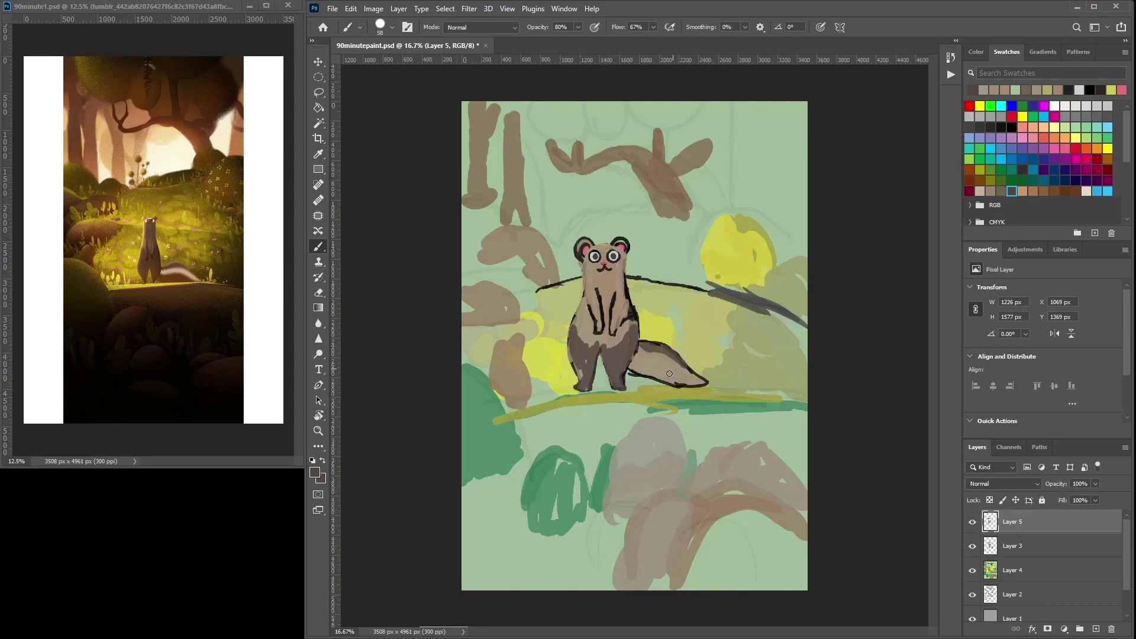
pyautogui.click(1054, 190)
pyautogui.moveTo(638, 370); pyautogui.dragTo(693, 382)
# Highlight the ground ridge under the animal in sampled yellow and outline the bushes below the curved tree in a dark tone.
pyautogui.keyDown('alt'); pyautogui.click(660, 422); pyautogui.keyUp('alt')
pyautogui.moveTo(589, 400)
pyautogui.mouseDown()
pyautogui.moveTo(665, 395)
pyautogui.moveTo(544, 403)
pyautogui.moveTo(617, 393)
pyautogui.mouseUp()
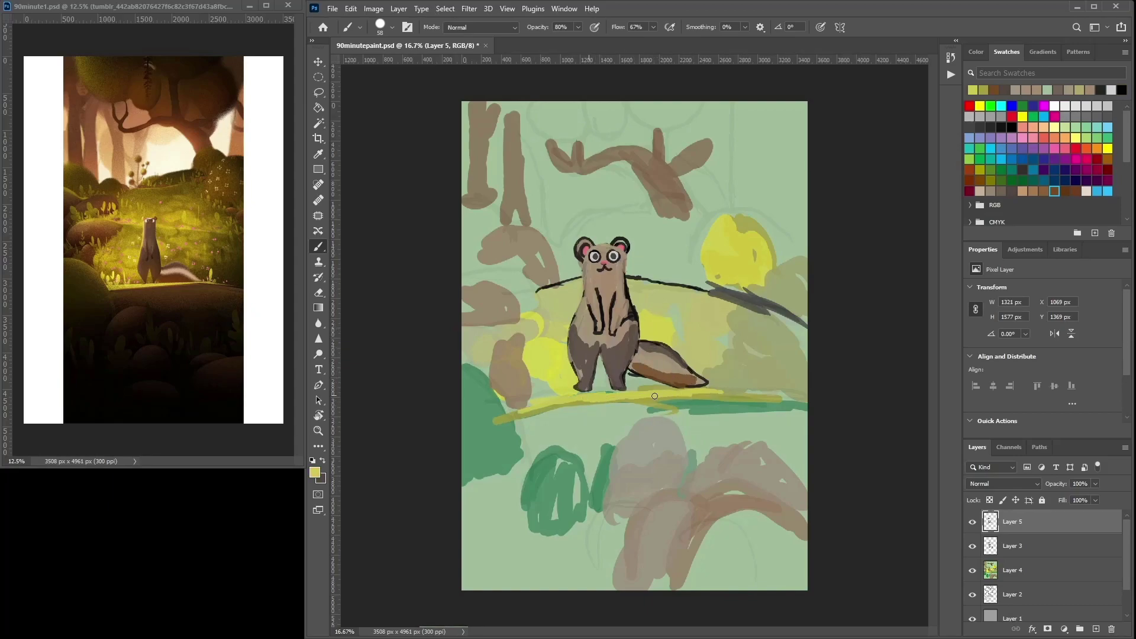
pyautogui.moveTo(696, 223); pyautogui.dragTo(659, 234)
pyautogui.moveTo(581, 231)
pyautogui.mouseDown()
pyautogui.moveTo(552, 242)
pyautogui.moveTo(590, 209)
pyautogui.moveTo(651, 200)
pyautogui.moveTo(661, 216)
pyautogui.moveTo(680, 214)
pyautogui.moveTo(673, 224)
pyautogui.moveTo(652, 219)
pyautogui.moveTo(703, 207)
pyautogui.moveTo(657, 226)
pyautogui.mouseUp()
# Paint the small bush at the tree's base and the large round yellow bush bright green.
pyautogui.keyDown('alt'); pyautogui.click(731, 227); pyautogui.keyUp('alt')
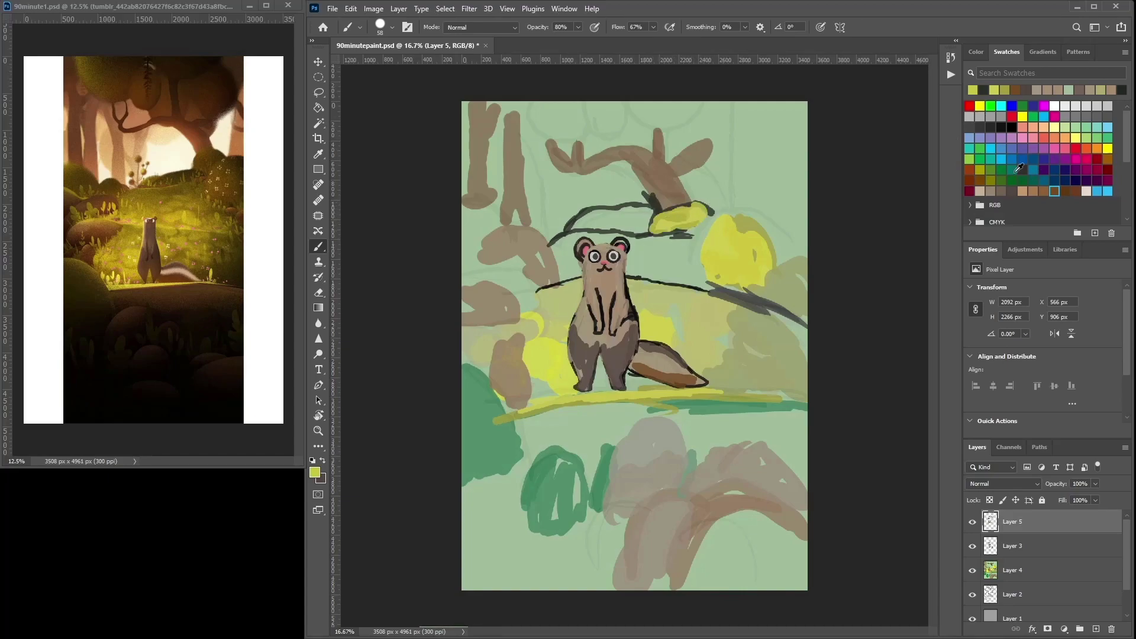
pyautogui.click(979, 148)
pyautogui.moveTo(664, 224); pyautogui.dragTo(703, 210)
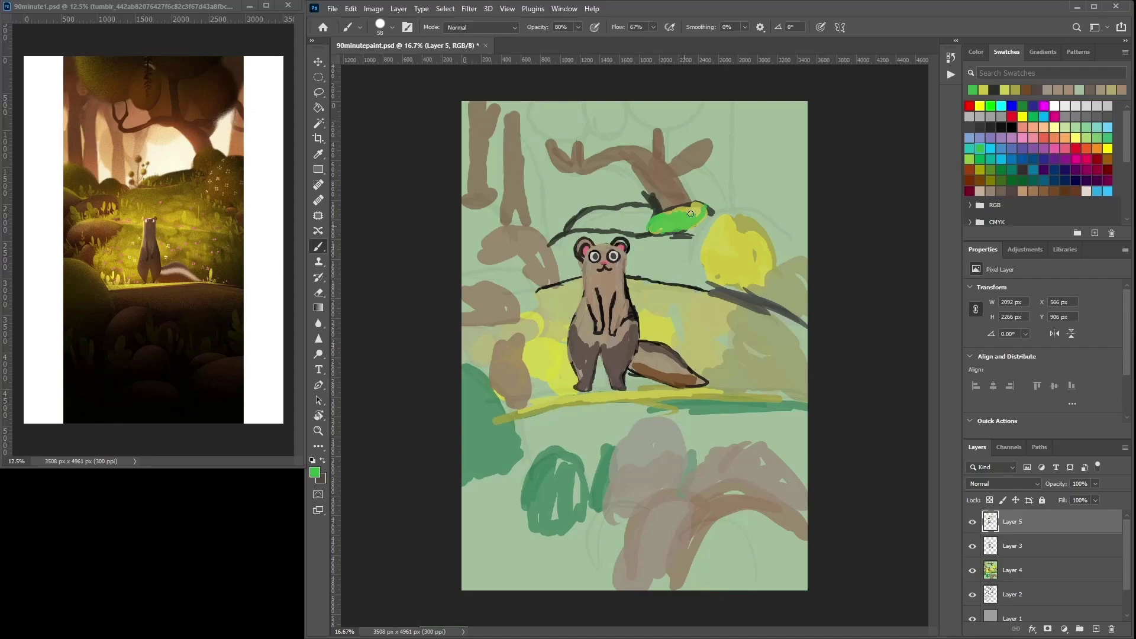
pyautogui.rightClick(727, 249)
pyautogui.moveTo(791, 277); pyautogui.dragTo(794, 277)
pyautogui.moveTo(709, 261)
pyautogui.mouseDown()
pyautogui.moveTo(756, 255)
pyautogui.moveTo(755, 227)
pyautogui.moveTo(719, 255)
pyautogui.moveTo(752, 224)
pyautogui.moveTo(735, 221)
pyautogui.moveTo(773, 228)
pyautogui.mouseUp()
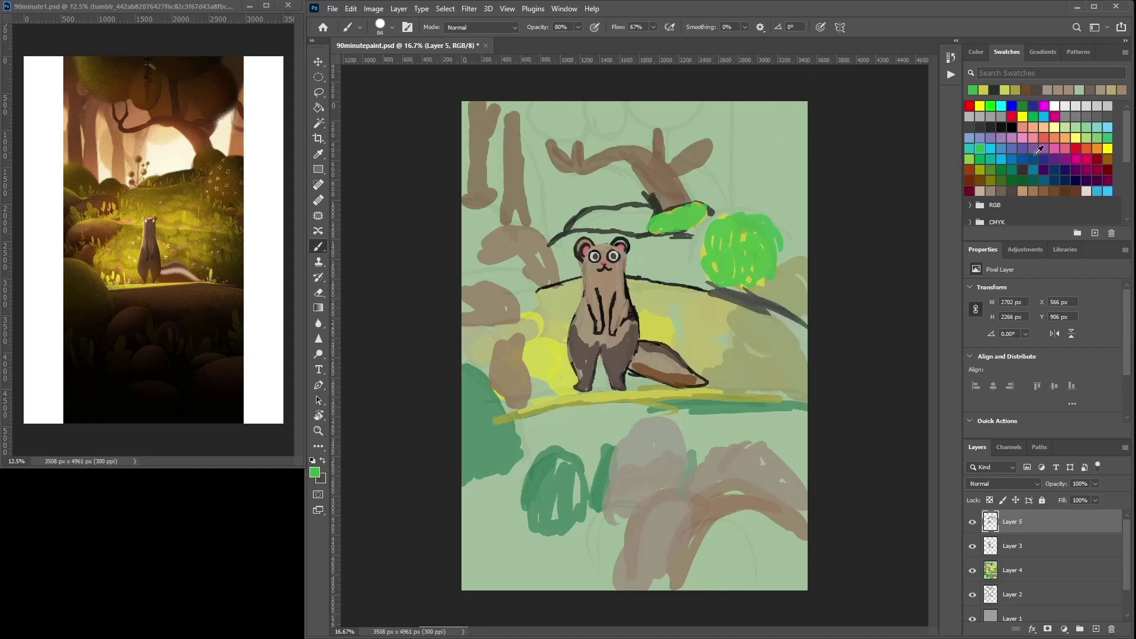
# Lighten the sky beside the curved tree's right branch with a pale grey blended with sampled background green.
pyautogui.click(1083, 107)
pyautogui.keyDown('alt'); pyautogui.click(704, 175); pyautogui.keyUp('alt')
pyautogui.moveTo(702, 180); pyautogui.dragTo(708, 172)
pyautogui.keyDown('alt'); pyautogui.click(707, 173); pyautogui.keyUp('alt')
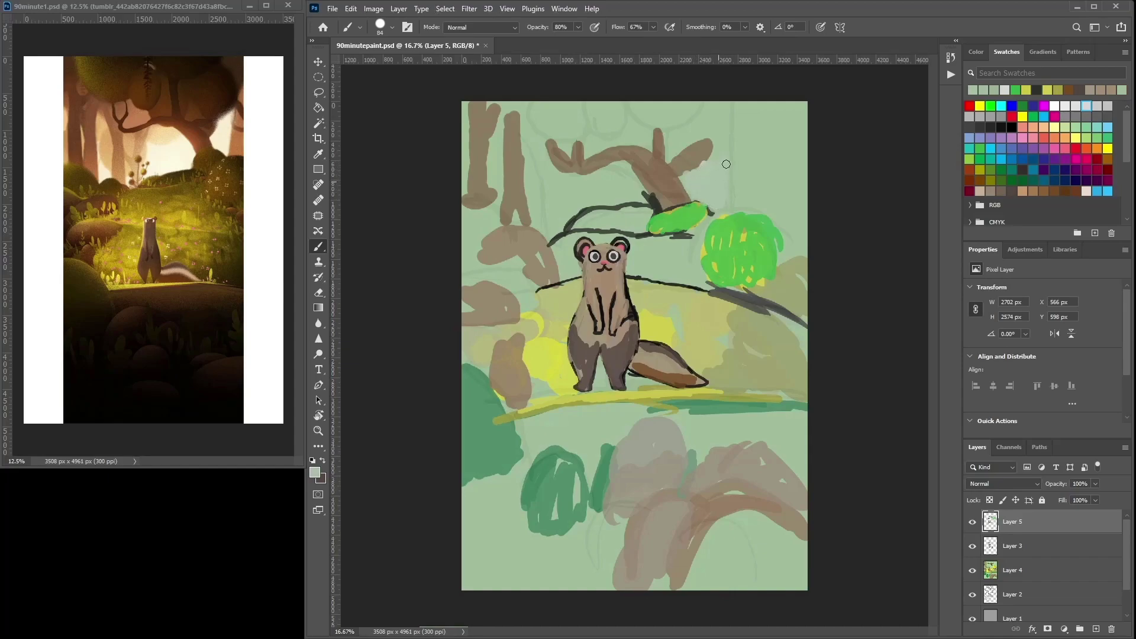
# Paint rounded dark green foliage masses along the canvas's upper edge with a 149 px brush.
pyautogui.click(1013, 180)
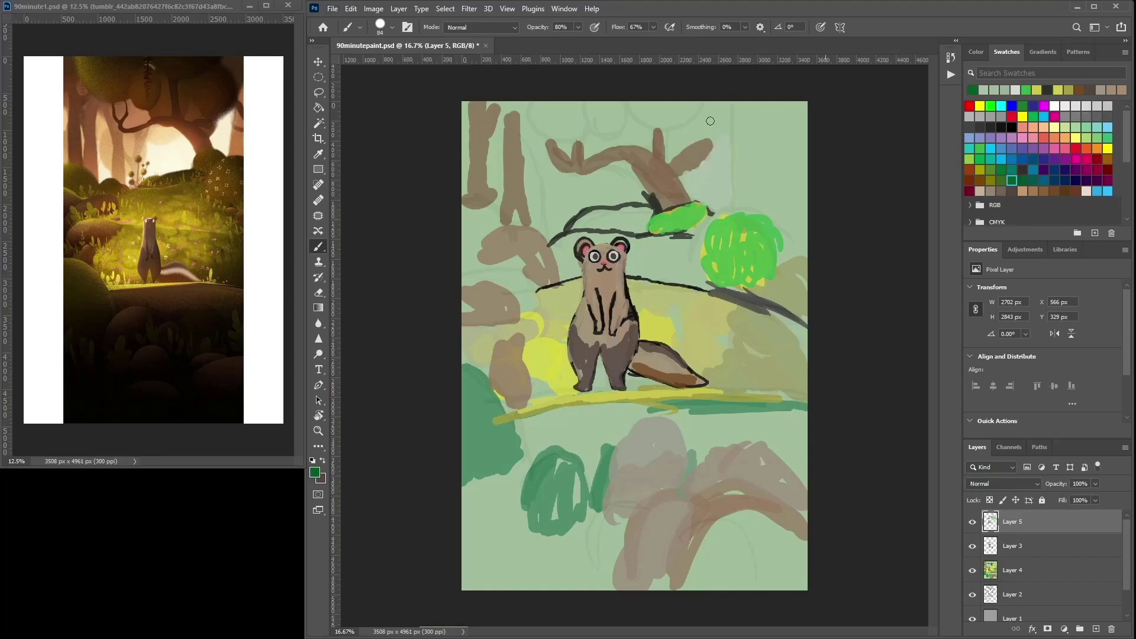
pyautogui.rightClick(710, 121)
pyautogui.press('Return')
pyautogui.moveTo(663, 98)
pyautogui.mouseDown()
pyautogui.moveTo(650, 123)
pyautogui.moveTo(689, 118)
pyautogui.mouseUp()
pyautogui.moveTo(584, 105)
pyautogui.mouseDown()
pyautogui.moveTo(613, 121)
pyautogui.moveTo(604, 101)
pyautogui.moveTo(585, 132)
pyautogui.moveTo(561, 105)
pyautogui.moveTo(528, 108)
pyautogui.moveTo(562, 120)
pyautogui.moveTo(521, 88)
pyautogui.moveTo(528, 131)
pyautogui.mouseUp()
# Fill the bushes and slope behind the animal with sampled mid and light green tones.
pyautogui.moveTo(670, 253)
pyautogui.mouseDown()
pyautogui.moveTo(701, 277)
pyautogui.moveTo(689, 268)
pyautogui.moveTo(704, 229)
pyautogui.moveTo(688, 245)
pyautogui.moveTo(664, 240)
pyautogui.moveTo(686, 214)
pyautogui.moveTo(649, 266)
pyautogui.moveTo(646, 231)
pyautogui.moveTo(624, 218)
pyautogui.moveTo(584, 222)
pyautogui.moveTo(645, 217)
pyautogui.moveTo(632, 248)
pyautogui.moveTo(558, 244)
pyautogui.moveTo(574, 284)
pyautogui.mouseUp()
pyautogui.keyDown('alt'); pyautogui.click(667, 276); pyautogui.keyUp('alt')
pyautogui.keyDown('alt'); pyautogui.click(601, 494); pyautogui.keyUp('alt')
pyautogui.keyDown('alt'); pyautogui.click(481, 479); pyautogui.keyUp('alt')
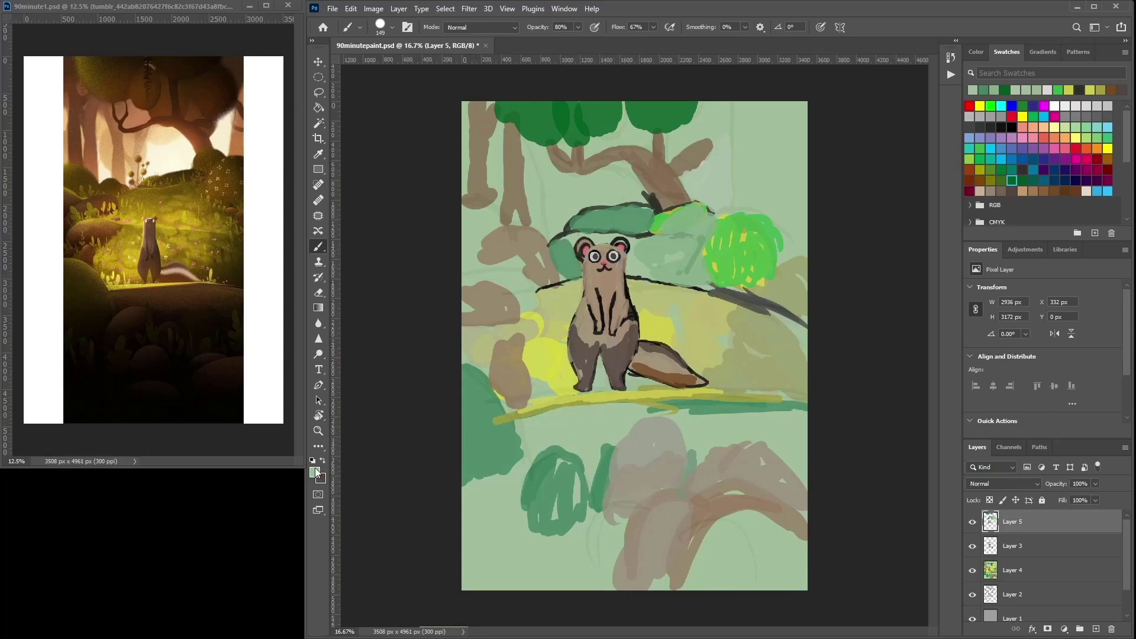
# Block in the foreground bushes and ground with a custom dark green and a 291 px brush.
pyautogui.click(315, 473)
pyautogui.click(455, 261)
pyautogui.click(711, 152)
pyautogui.moveTo(560, 532)
pyautogui.mouseDown()
pyautogui.moveTo(618, 520)
pyautogui.moveTo(562, 576)
pyautogui.moveTo(485, 568)
pyautogui.moveTo(476, 521)
pyautogui.mouseUp()
pyautogui.rightClick(597, 490)
pyautogui.moveTo(708, 452); pyautogui.dragTo(719, 452)
pyautogui.moveTo(540, 502)
pyautogui.mouseDown()
pyautogui.moveTo(549, 571)
pyautogui.moveTo(603, 559)
pyautogui.moveTo(482, 541)
pyautogui.moveTo(476, 577)
pyautogui.moveTo(521, 583)
pyautogui.mouseUp()
pyautogui.moveTo(746, 538)
pyautogui.mouseDown()
pyautogui.moveTo(734, 594)
pyautogui.moveTo(804, 568)
pyautogui.mouseUp()
pyautogui.moveTo(763, 414)
pyautogui.mouseDown()
pyautogui.moveTo(710, 441)
pyautogui.moveTo(786, 426)
pyautogui.moveTo(807, 473)
pyautogui.moveTo(716, 414)
pyautogui.moveTo(690, 461)
pyautogui.moveTo(639, 414)
pyautogui.moveTo(591, 453)
pyautogui.moveTo(523, 429)
pyautogui.moveTo(521, 473)
pyautogui.mouseUp()
pyautogui.moveTo(457, 381)
pyautogui.mouseDown()
pyautogui.moveTo(479, 428)
pyautogui.moveTo(504, 424)
pyautogui.mouseUp()
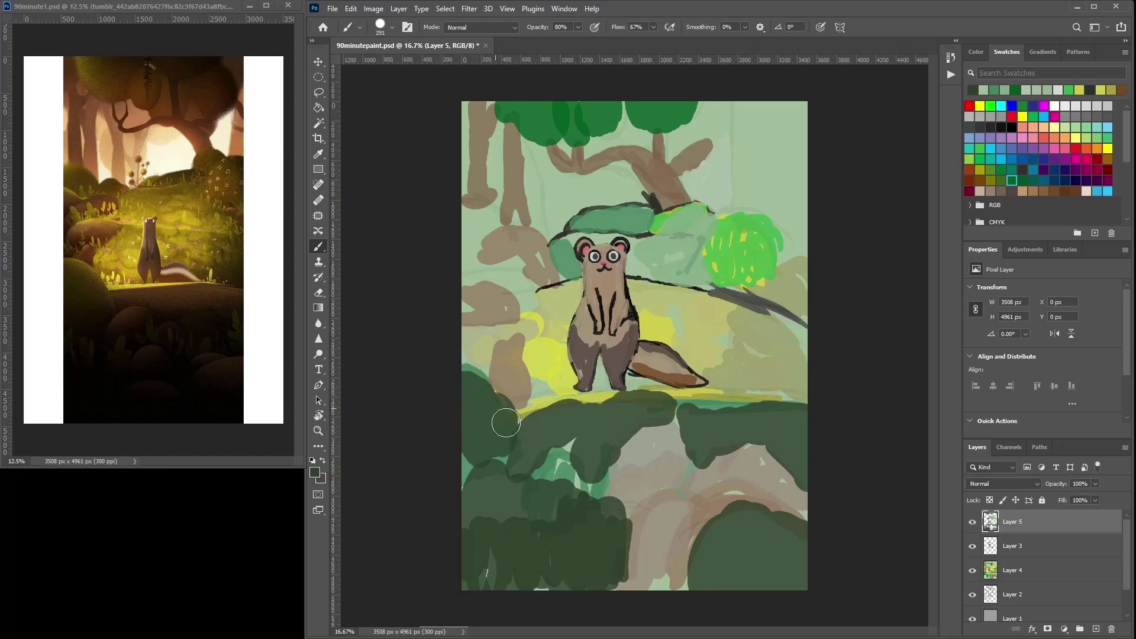
# Fill out the left-hand rocks in sampled brown and outline a small leafy plant on them in dark green with a 36 px brush.
pyautogui.keyDown('alt'); pyautogui.click(527, 365); pyautogui.keyUp('alt')
pyautogui.moveTo(512, 349)
pyautogui.mouseDown()
pyautogui.moveTo(497, 367)
pyautogui.moveTo(521, 399)
pyautogui.moveTo(491, 301)
pyautogui.moveTo(536, 261)
pyautogui.moveTo(515, 249)
pyautogui.moveTo(467, 255)
pyautogui.moveTo(617, 300)
pyautogui.mouseUp()
pyautogui.hotkey('ctrl', '+')
pyautogui.click(1024, 180)
pyautogui.rightClick(616, 300)
pyautogui.moveTo(740, 331); pyautogui.dragTo(697, 332)
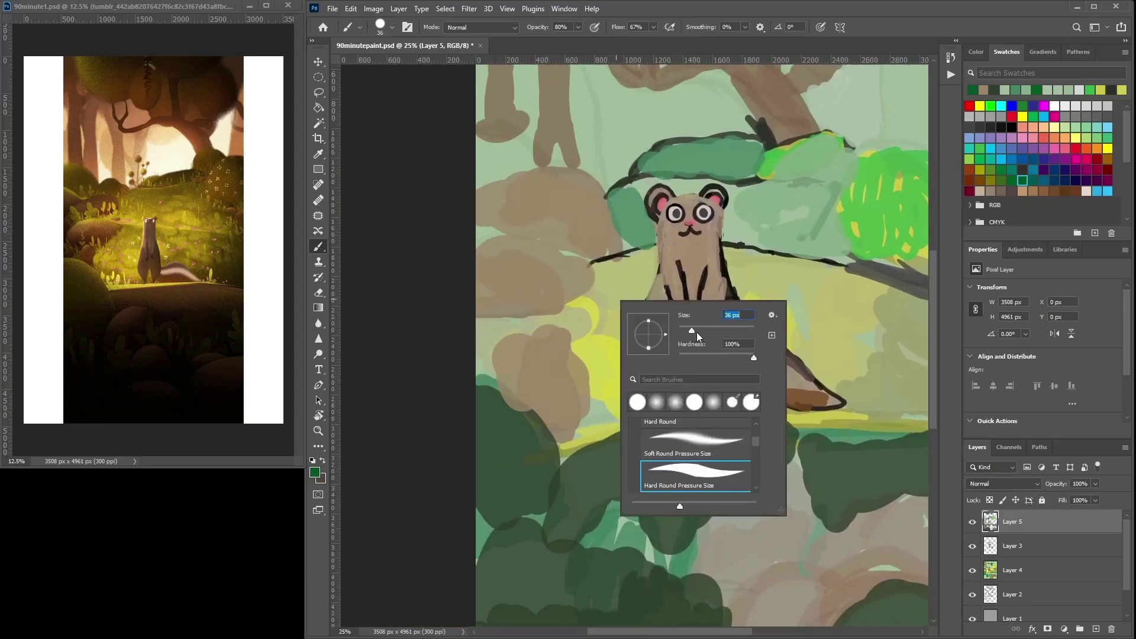
pyautogui.click(537, 315)
pyautogui.moveTo(524, 312); pyautogui.dragTo(533, 287)
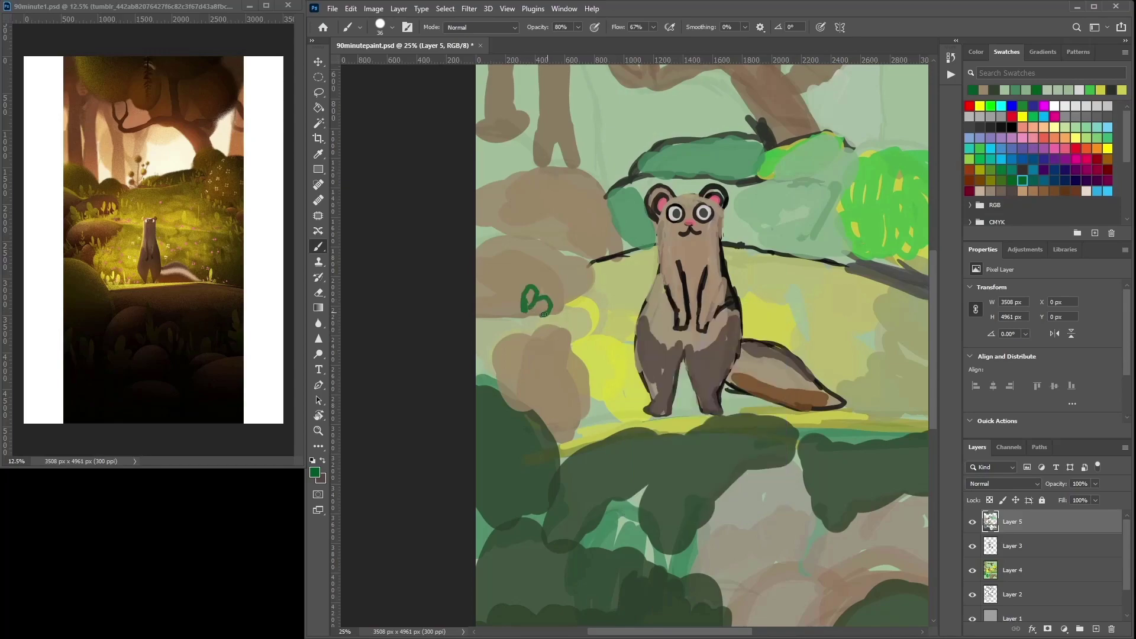
pyautogui.moveTo(542, 302); pyautogui.dragTo(533, 316)
# Fill the leafy plant with a custom bright green and paint a second small plant on the rock above it.
pyautogui.click(318, 473)
pyautogui.moveTo(583, 242); pyautogui.dragTo(583, 260)
pyautogui.click(520, 181)
pyautogui.click(679, 146)
pyautogui.moveTo(537, 304)
pyautogui.mouseDown()
pyautogui.moveTo(543, 311)
pyautogui.moveTo(528, 290)
pyautogui.moveTo(514, 319)
pyautogui.moveTo(533, 323)
pyautogui.mouseUp()
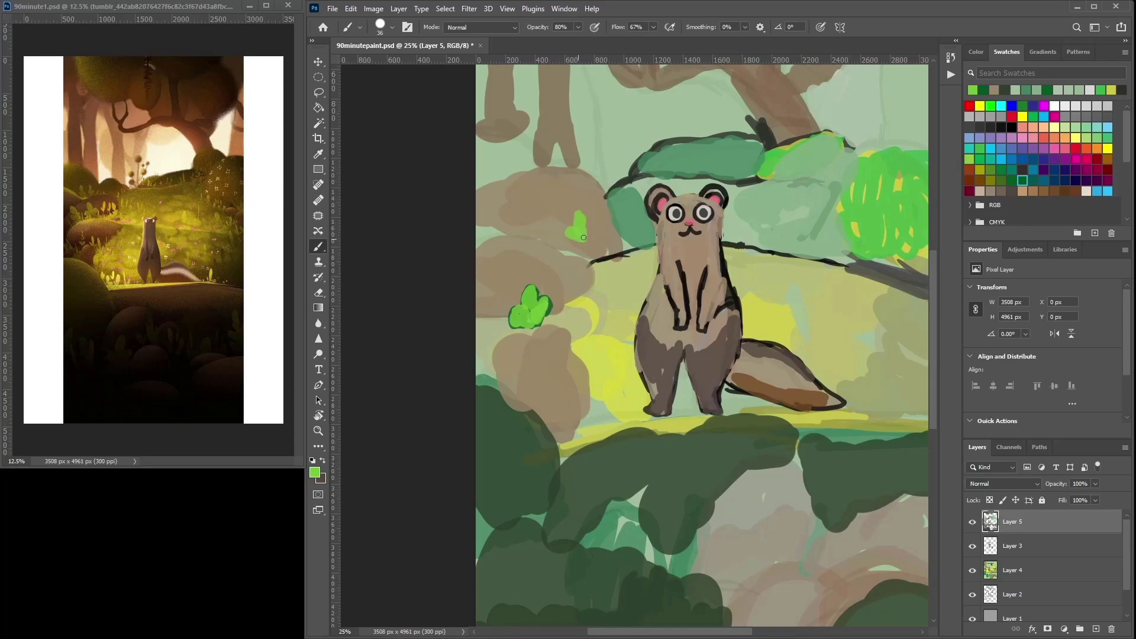
pyautogui.keyDown('alt'); pyautogui.click(580, 289); pyautogui.keyUp('alt')
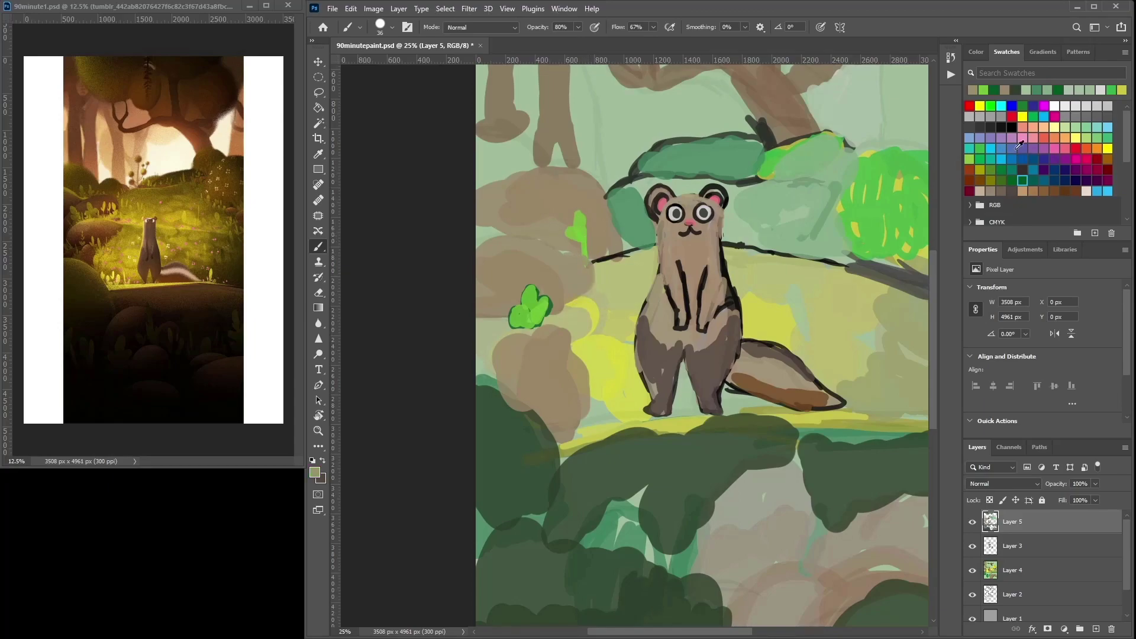
# Outline the left-hand rocks and the bushes behind them in black.
pyautogui.click(1012, 127)
pyautogui.moveTo(565, 255)
pyautogui.mouseDown()
pyautogui.moveTo(592, 287)
pyautogui.moveTo(565, 307)
pyautogui.moveTo(477, 238)
pyautogui.moveTo(560, 281)
pyautogui.mouseUp()
pyautogui.moveTo(491, 265); pyautogui.dragTo(529, 201)
pyautogui.moveTo(513, 215)
pyautogui.mouseDown()
pyautogui.moveTo(565, 199)
pyautogui.moveTo(597, 211)
pyautogui.mouseUp()
pyautogui.moveTo(532, 201)
pyautogui.mouseDown()
pyautogui.moveTo(492, 235)
pyautogui.moveTo(495, 178)
pyautogui.moveTo(516, 162)
pyautogui.mouseUp()
pyautogui.moveTo(539, 196); pyautogui.dragTo(479, 158)
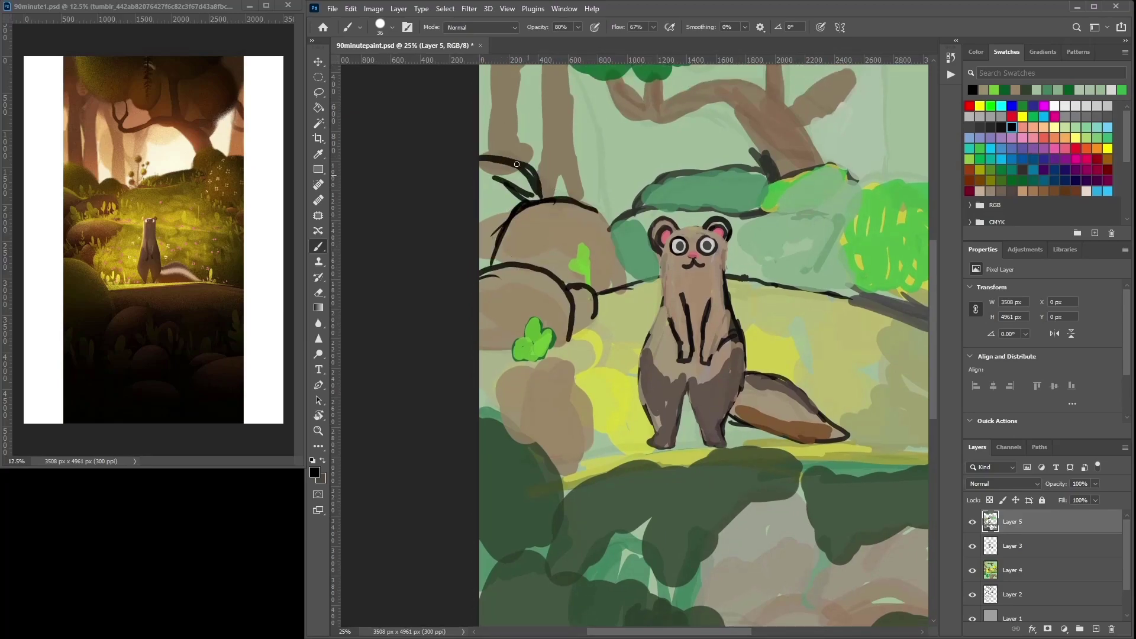
pyautogui.moveTo(555, 177)
pyautogui.mouseDown()
pyautogui.moveTo(613, 212)
pyautogui.moveTo(606, 199)
pyautogui.moveTo(648, 190)
pyautogui.moveTo(613, 215)
pyautogui.mouseUp()
# Fill the outlined left-hand bushes with sampled green and broaden the rock below the leafy plant in sampled brown.
pyautogui.keyDown('alt'); pyautogui.click(674, 216); pyautogui.keyUp('alt')
pyautogui.moveTo(577, 181)
pyautogui.mouseDown()
pyautogui.moveTo(521, 190)
pyautogui.moveTo(530, 195)
pyautogui.moveTo(502, 165)
pyautogui.moveTo(499, 189)
pyautogui.moveTo(513, 194)
pyautogui.moveTo(487, 208)
pyautogui.mouseUp()
pyautogui.rightClick(630, 189)
pyautogui.click(713, 223)
pyautogui.moveTo(496, 263); pyautogui.dragTo(506, 259)
pyautogui.keyDown('alt'); pyautogui.click(535, 412); pyautogui.keyUp('alt')
pyautogui.moveTo(553, 373)
pyautogui.mouseDown()
pyautogui.moveTo(509, 412)
pyautogui.moveTo(528, 410)
pyautogui.moveTo(559, 461)
pyautogui.moveTo(588, 399)
pyautogui.mouseUp()
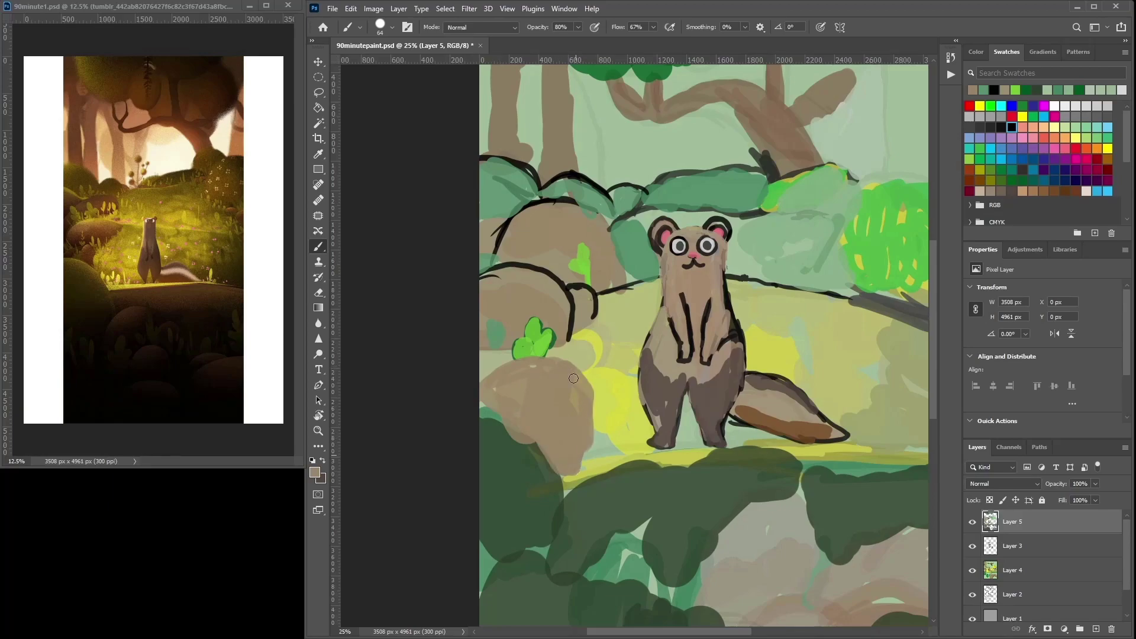
# Rework the fur along both sides of the animal's face with a sampled brown and a 25 px brush.
pyautogui.hotkey('ctrl', '+')
pyautogui.rightClick(713, 223)
pyautogui.moveTo(812, 245); pyautogui.dragTo(796, 245)
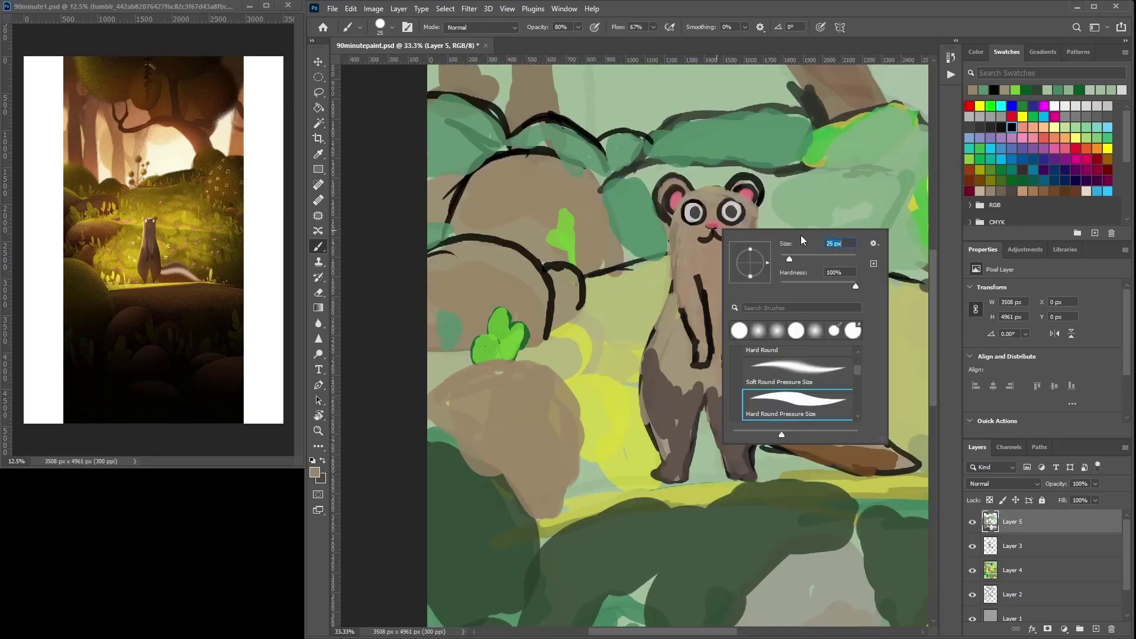
pyautogui.keyDown('alt'); pyautogui.click(661, 379); pyautogui.keyUp('alt')
pyautogui.moveTo(673, 238); pyautogui.dragTo(679, 216)
pyautogui.moveTo(751, 245); pyautogui.dragTo(750, 210)
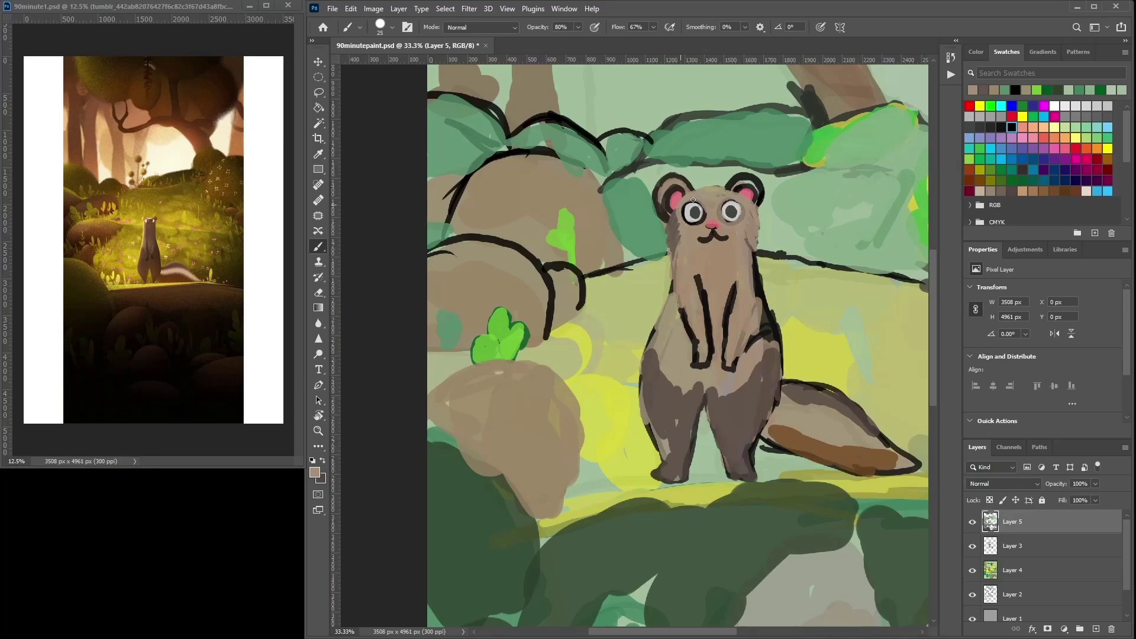
# Soften the animal's eyes with sampled light and dark greys.
pyautogui.keyDown('alt'); pyautogui.click(695, 210); pyautogui.keyUp('alt')
pyautogui.moveTo(697, 208); pyautogui.dragTo(690, 218)
pyautogui.keyDown('alt'); pyautogui.click(688, 213); pyautogui.keyUp('alt')
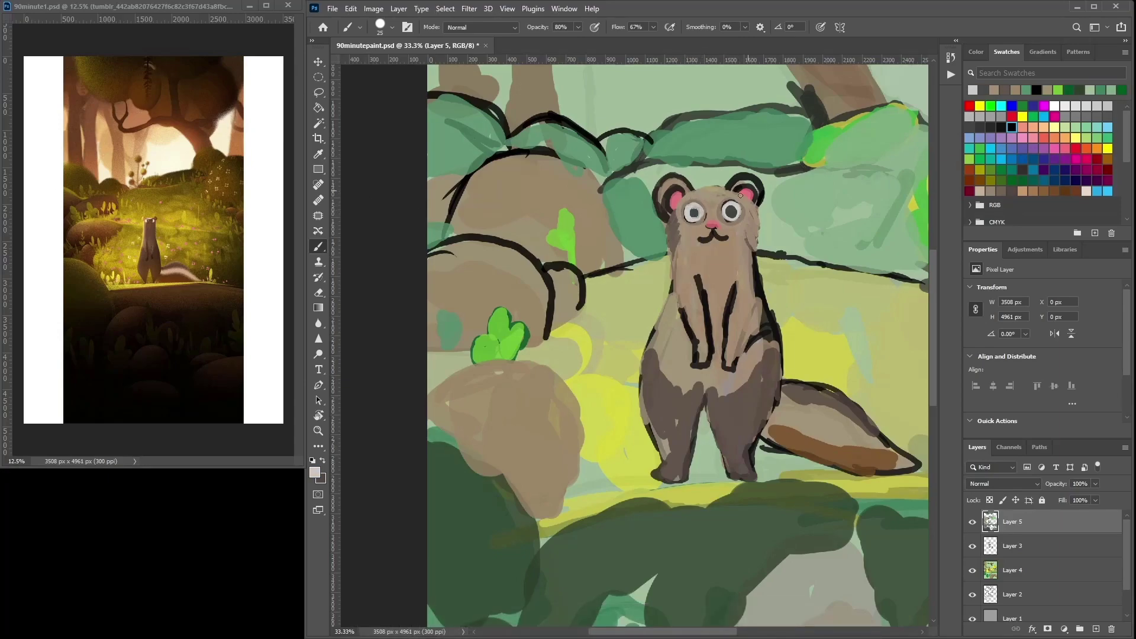
pyautogui.keyDown('alt'); pyautogui.click(700, 211); pyautogui.keyUp('alt')
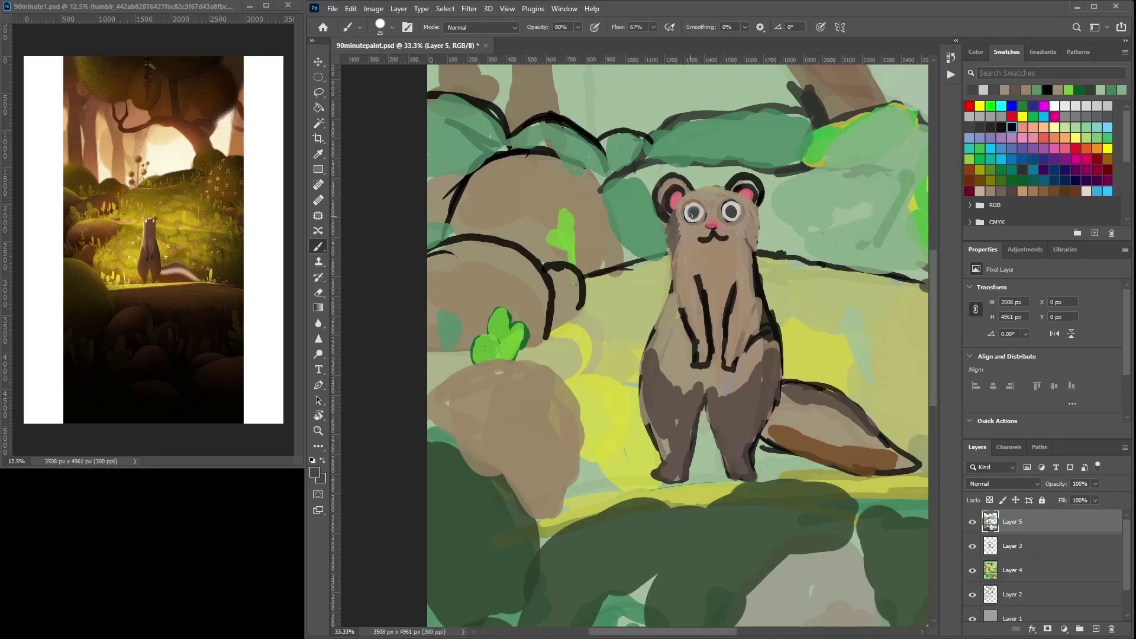
# Repaint the eyes with blue irises, black pupils and small white highlights.
pyautogui.hotkey('ctrl', '+')
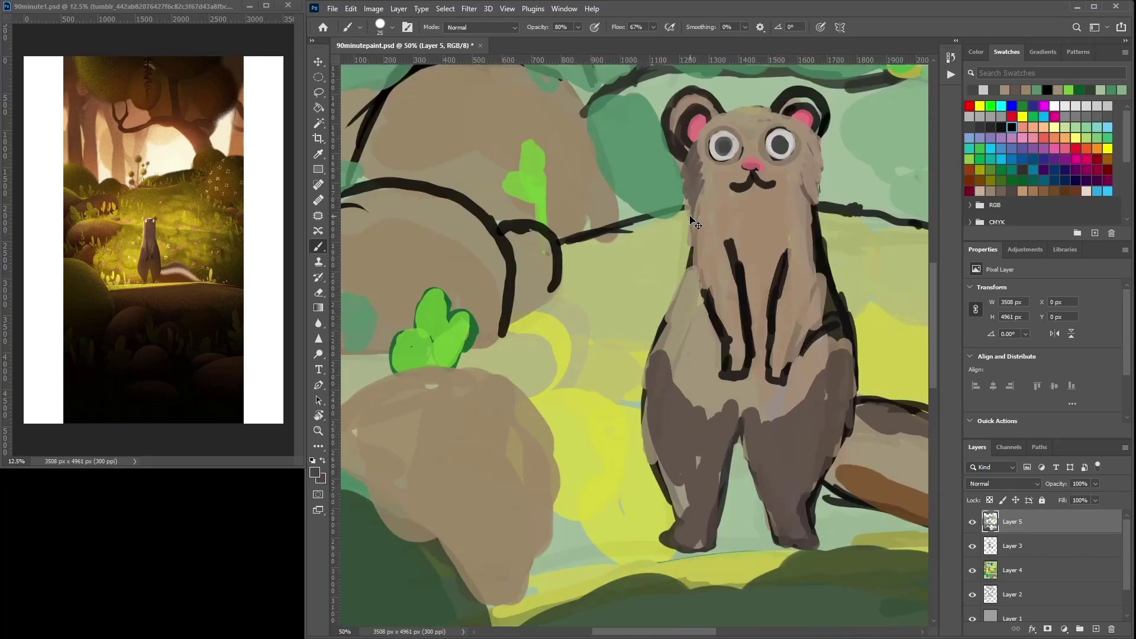
pyautogui.click(1033, 159)
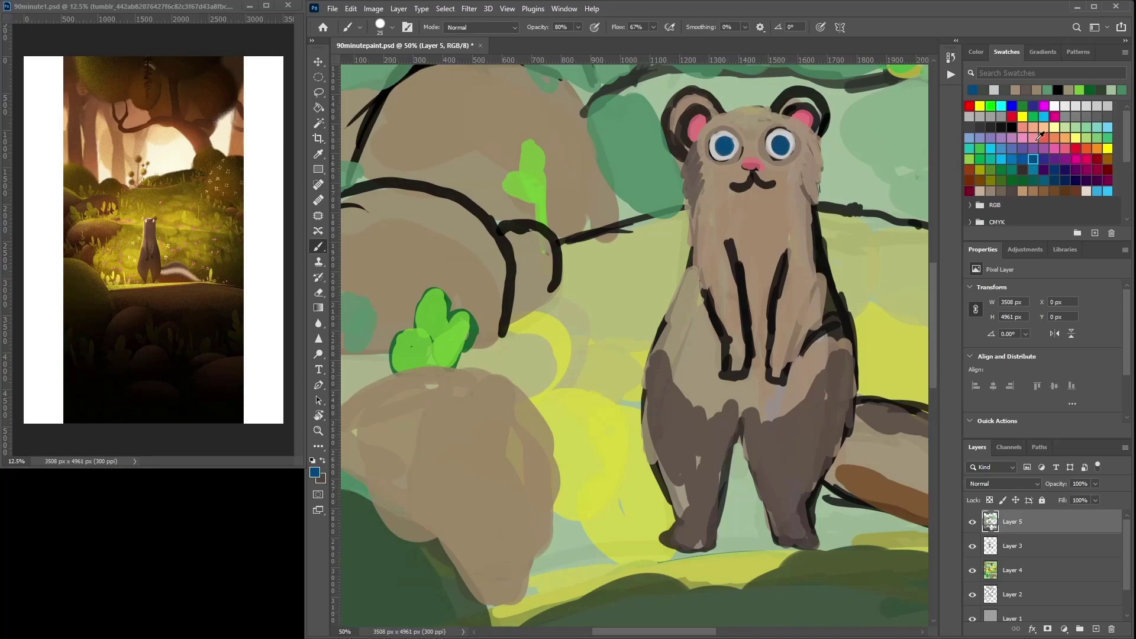
pyautogui.click(1011, 127)
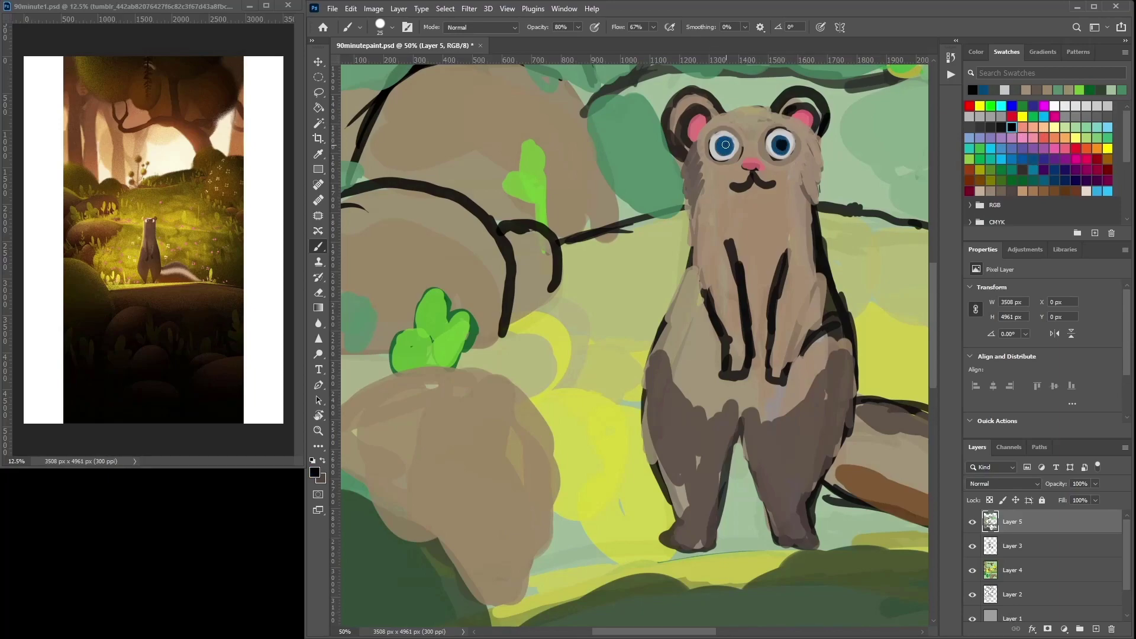
pyautogui.click(1054, 106)
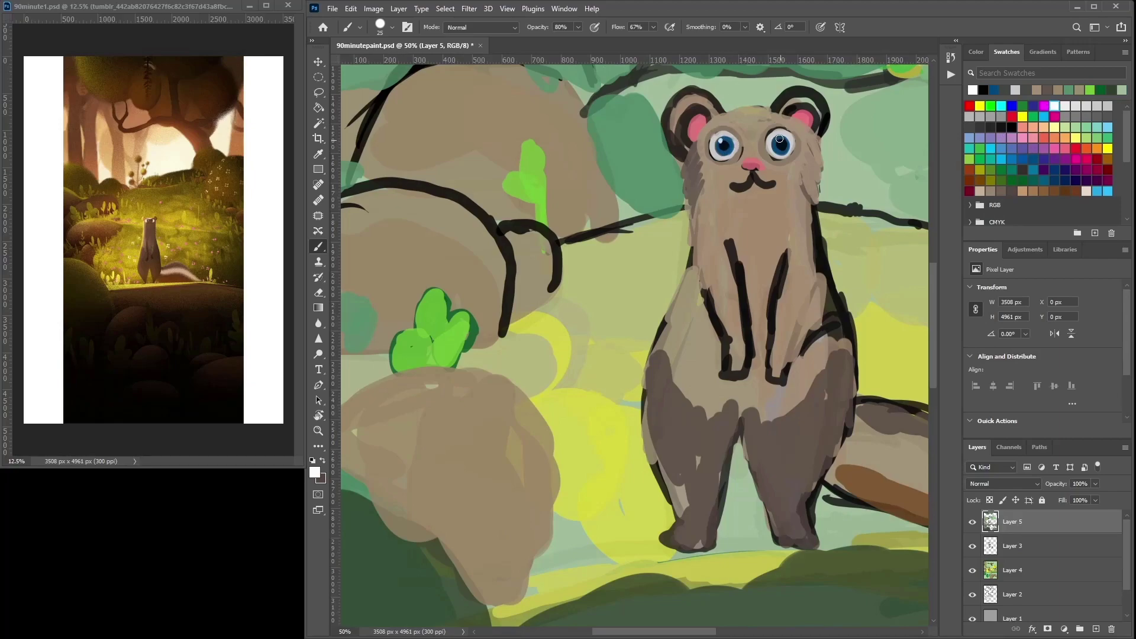
pyautogui.click(1012, 127)
# Paint fur strokes along both sides of the head and neck and over the ears' black outlines in sampled browns.
pyautogui.keyDown('alt'); pyautogui.click(771, 160); pyautogui.keyUp('alt')
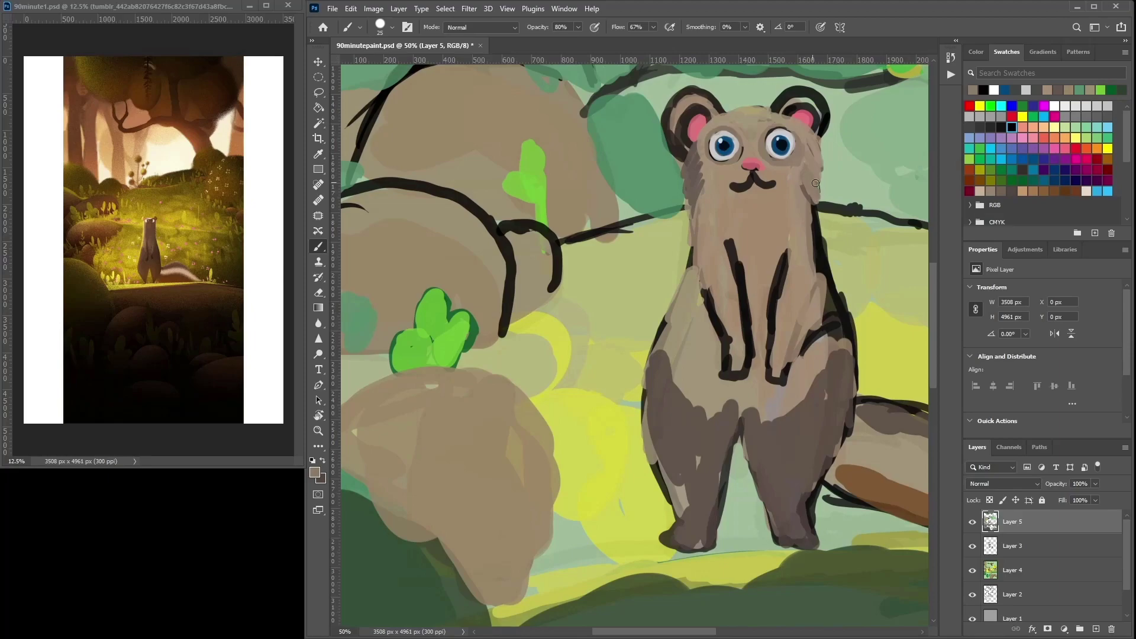
pyautogui.moveTo(813, 212); pyautogui.dragTo(824, 261)
pyautogui.moveTo(814, 158)
pyautogui.mouseDown()
pyautogui.moveTo(823, 119)
pyautogui.moveTo(803, 97)
pyautogui.mouseUp()
pyautogui.moveTo(832, 173); pyautogui.dragTo(824, 208)
pyautogui.moveTo(704, 143)
pyautogui.mouseDown()
pyautogui.moveTo(666, 149)
pyautogui.moveTo(670, 185)
pyautogui.moveTo(663, 168)
pyautogui.moveTo(681, 186)
pyautogui.mouseUp()
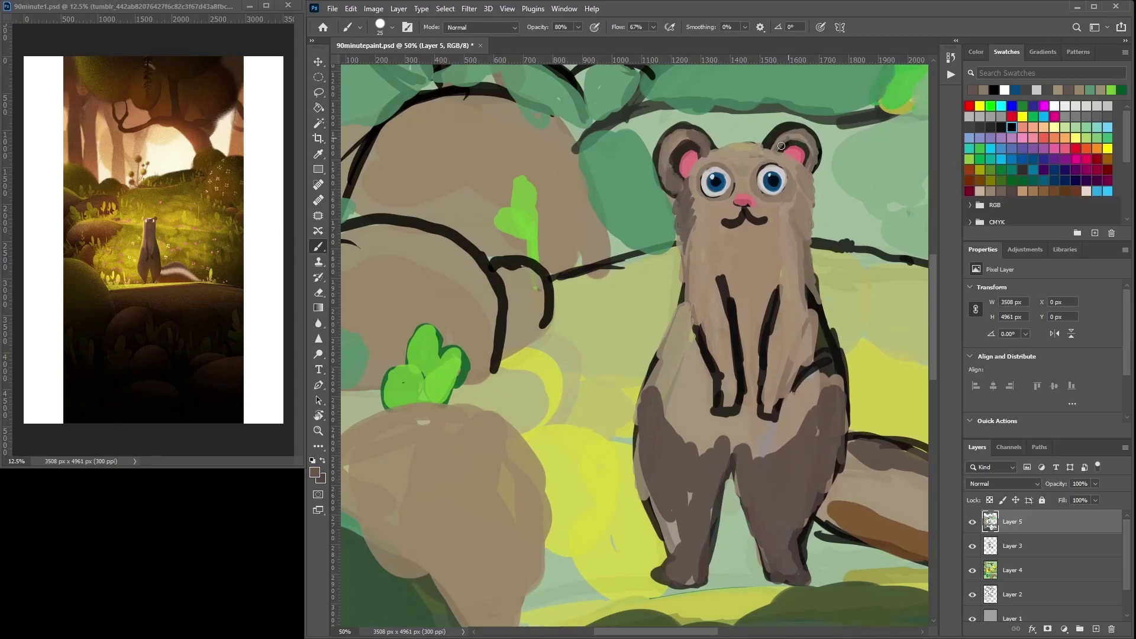
pyautogui.moveTo(805, 187); pyautogui.dragTo(787, 207)
pyautogui.moveTo(783, 136); pyautogui.dragTo(798, 139)
pyautogui.moveTo(678, 127); pyautogui.dragTo(681, 133)
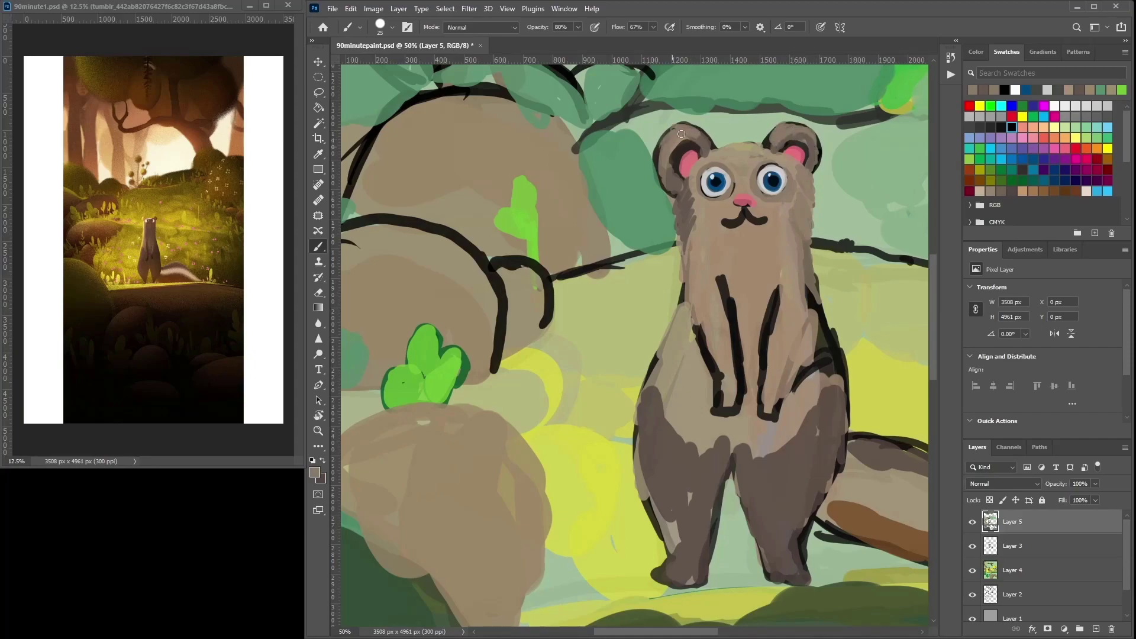
# Shade the fur of the animal's left-hand arm with sampled dark and light browns.
pyautogui.moveTo(686, 215)
pyautogui.mouseDown()
pyautogui.moveTo(734, 337)
pyautogui.moveTo(695, 303)
pyautogui.moveTo(689, 272)
pyautogui.moveTo(723, 413)
pyautogui.moveTo(725, 390)
pyautogui.mouseUp()
pyautogui.keyDown('alt'); pyautogui.click(699, 444); pyautogui.keyUp('alt')
pyautogui.keyDown('alt'); pyautogui.click(730, 386); pyautogui.keyUp('alt')
pyautogui.keyDown('alt'); pyautogui.click(741, 378); pyautogui.keyUp('alt')
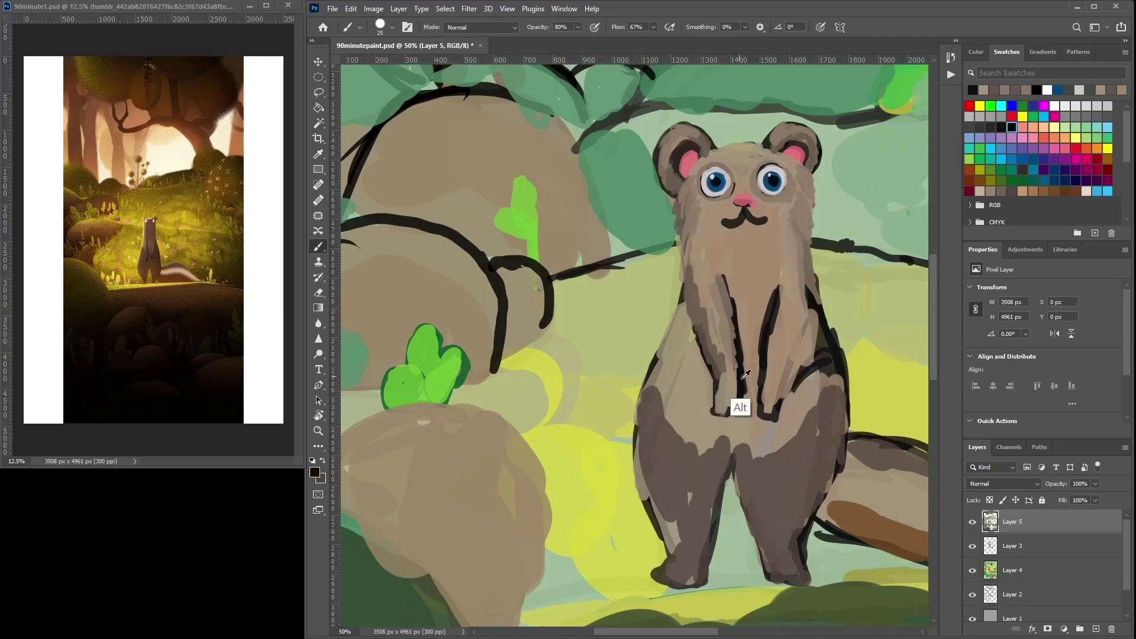
pyautogui.keyDown('alt'); pyautogui.click(739, 325); pyautogui.keyUp('alt')
pyautogui.keyDown('alt'); pyautogui.click(747, 495); pyautogui.keyUp('alt')
# Define the paws and right-hand arm with sampled black and brown, and deepen the left-hand arm's outer edge.
pyautogui.moveTo(744, 395)
pyautogui.mouseDown()
pyautogui.moveTo(737, 420)
pyautogui.moveTo(716, 423)
pyautogui.moveTo(750, 396)
pyautogui.moveTo(758, 419)
pyautogui.moveTo(784, 424)
pyautogui.moveTo(822, 334)
pyautogui.mouseUp()
pyautogui.keyDown('alt'); pyautogui.click(806, 368); pyautogui.keyUp('alt')
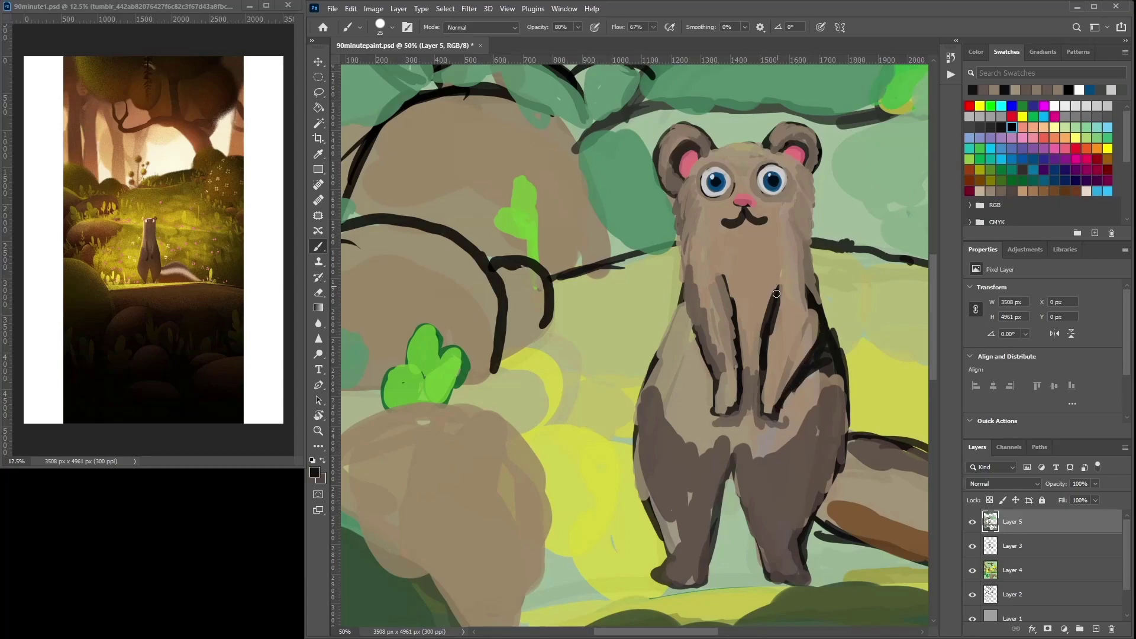
pyautogui.keyDown('alt'); pyautogui.click(713, 342); pyautogui.keyUp('alt')
pyautogui.moveTo(790, 372)
pyautogui.mouseDown()
pyautogui.moveTo(813, 311)
pyautogui.moveTo(774, 407)
pyautogui.mouseUp()
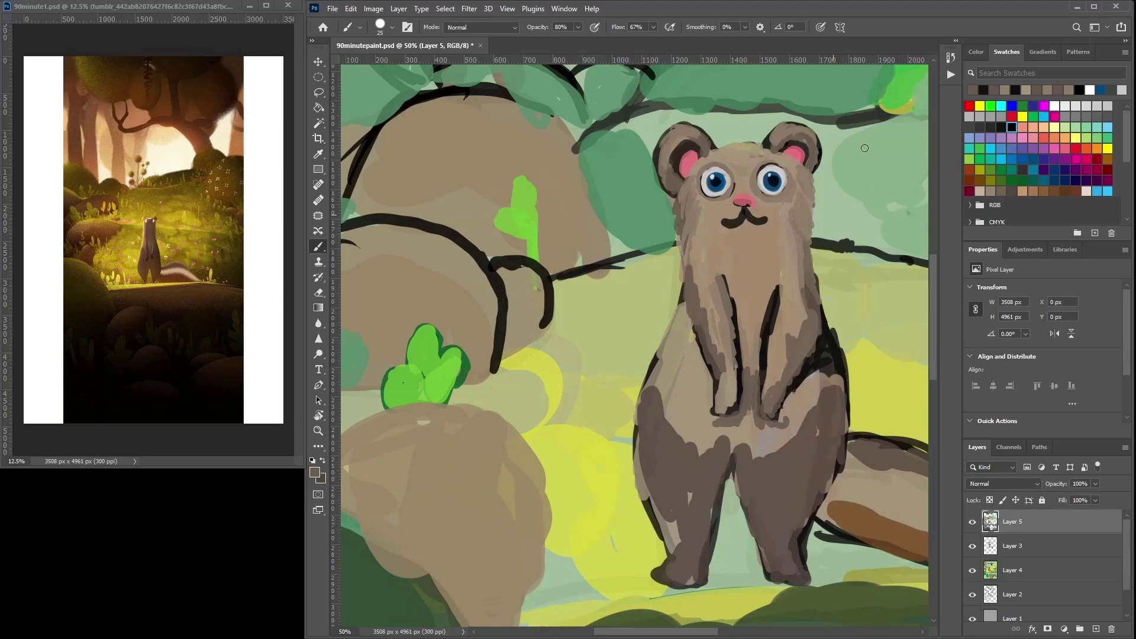
pyautogui.moveTo(692, 316); pyautogui.dragTo(719, 409)
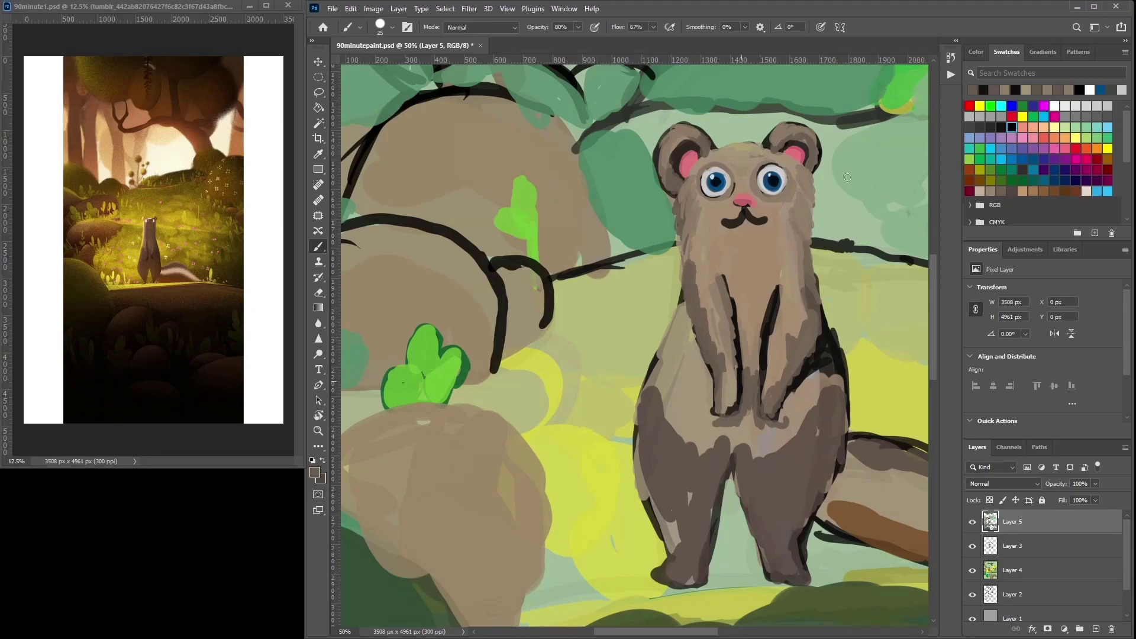
pyautogui.moveTo(681, 300)
pyautogui.mouseDown()
pyautogui.moveTo(719, 414)
pyautogui.moveTo(707, 408)
pyautogui.moveTo(683, 308)
pyautogui.moveTo(709, 421)
pyautogui.mouseUp()
# Paint jagged fur over the outlines of the animal's hips and legs in sampled browns.
pyautogui.keyDown('alt'); pyautogui.click(713, 369); pyautogui.keyUp('alt')
pyautogui.keyDown('alt'); pyautogui.click(714, 368); pyautogui.keyUp('alt')
pyautogui.keyDown('alt'); pyautogui.click(713, 488); pyautogui.keyUp('alt')
pyautogui.moveTo(706, 381)
pyautogui.mouseDown()
pyautogui.moveTo(713, 429)
pyautogui.moveTo(686, 346)
pyautogui.moveTo(643, 408)
pyautogui.moveTo(643, 431)
pyautogui.mouseUp()
pyautogui.keyDown('alt'); pyautogui.click(707, 424); pyautogui.keyUp('alt')
pyautogui.moveTo(795, 364); pyautogui.dragTo(751, 304)
pyautogui.keyDown('alt'); pyautogui.click(626, 346); pyautogui.keyUp('alt')
pyautogui.moveTo(616, 328)
pyautogui.mouseDown()
pyautogui.moveTo(587, 378)
pyautogui.moveTo(598, 452)
pyautogui.moveTo(621, 469)
pyautogui.mouseUp()
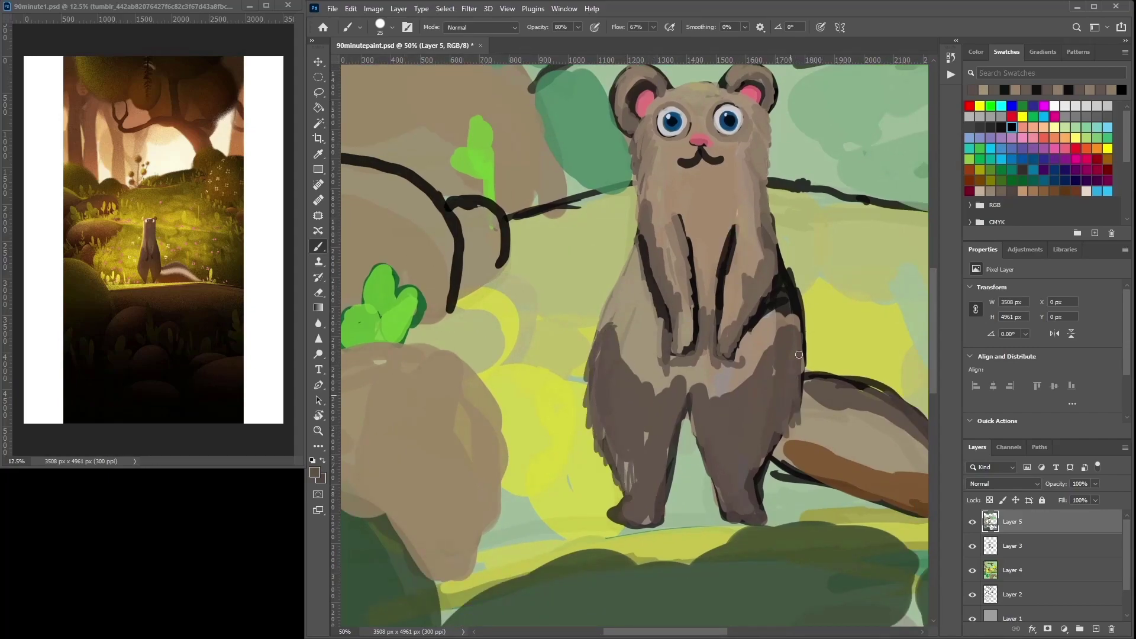
# Paint dark fur strokes on the chest in custom brown 685747 with a 40 px brush.
pyautogui.hotkey('ctrl', '-')
pyautogui.hotkey('ctrl', '-')
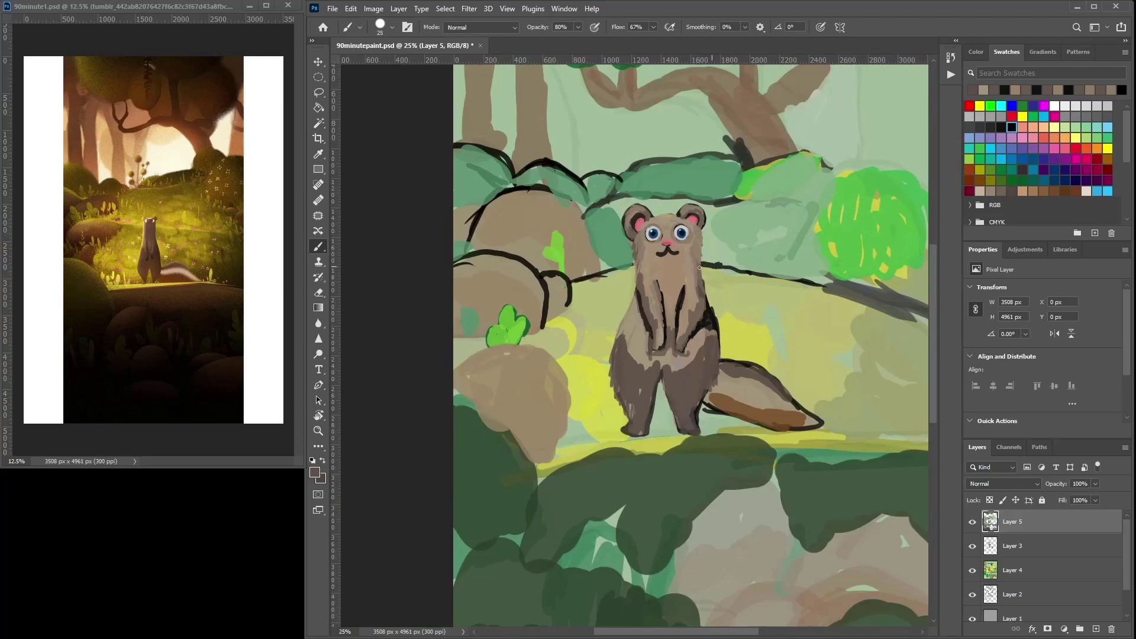
pyautogui.keyDown('alt'); pyautogui.click(671, 269); pyautogui.keyUp('alt')
pyautogui.click(316, 473)
pyautogui.click(459, 239)
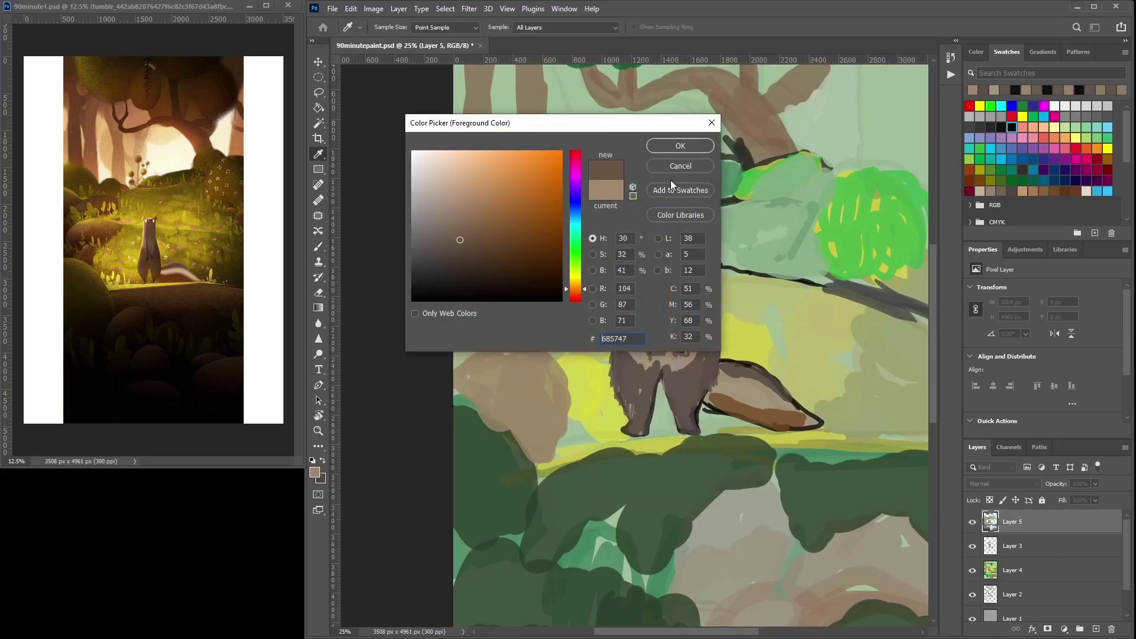
pyautogui.click(680, 146)
pyautogui.rightClick(693, 270)
pyautogui.moveTo(759, 303); pyautogui.dragTo(766, 303)
pyautogui.moveTo(665, 275); pyautogui.dragTo(673, 298)
pyautogui.moveTo(684, 263)
pyautogui.mouseDown()
pyautogui.moveTo(672, 304)
pyautogui.moveTo(676, 259)
pyautogui.mouseUp()
# Add more chest fur between the arms in a warmer custom brown.
pyautogui.click(316, 473)
pyautogui.click(490, 259)
pyautogui.click(668, 153)
pyautogui.moveTo(686, 290)
pyautogui.mouseDown()
pyautogui.moveTo(691, 265)
pyautogui.moveTo(674, 308)
pyautogui.mouseUp()
pyautogui.moveTo(667, 296)
pyautogui.mouseDown()
pyautogui.moveTo(646, 255)
pyautogui.moveTo(659, 321)
pyautogui.mouseUp()
# Blend the chest fur into the neck and arms with sampled browns.
pyautogui.keyDown('alt'); pyautogui.click(654, 249); pyautogui.keyUp('alt')
pyautogui.keyDown('alt'); pyautogui.click(652, 273); pyautogui.keyUp('alt')
pyautogui.keyDown('alt'); pyautogui.click(655, 317); pyautogui.keyUp('alt')
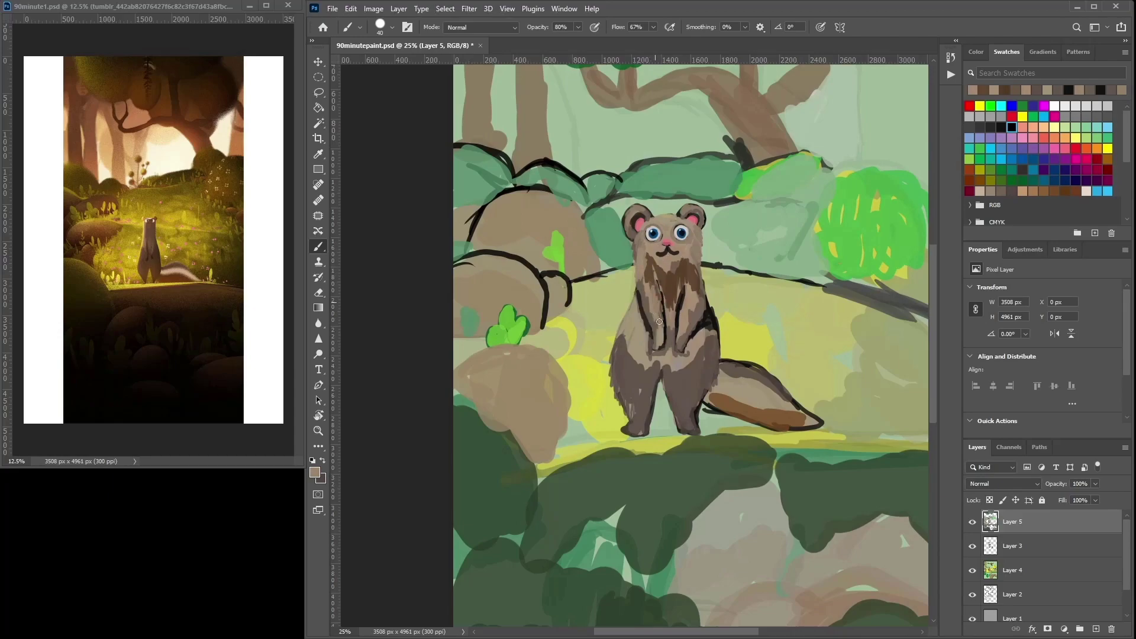
pyautogui.keyDown('alt'); pyautogui.click(669, 281); pyautogui.keyUp('alt')
pyautogui.moveTo(669, 282)
pyautogui.mouseDown()
pyautogui.moveTo(676, 287)
pyautogui.moveTo(647, 279)
pyautogui.mouseUp()
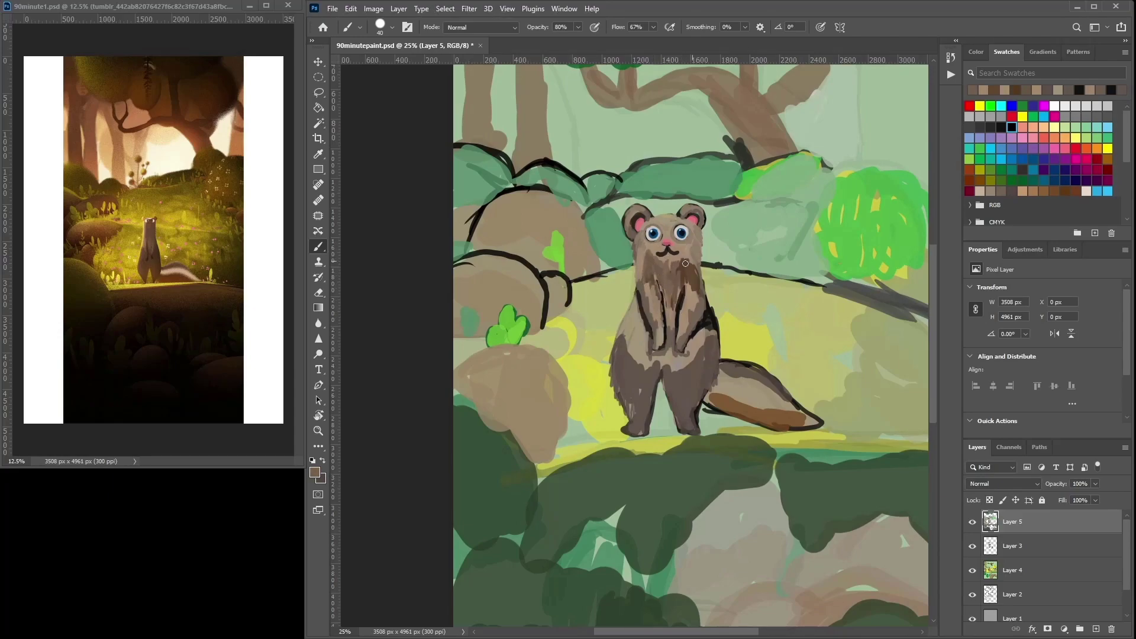
pyautogui.moveTo(691, 311); pyautogui.dragTo(696, 289)
# Extend brown fur strokes over the animal's neck, chest, arms and face.
pyautogui.hotkey('ctrl', '+')
pyautogui.hotkey('ctrl', '+')
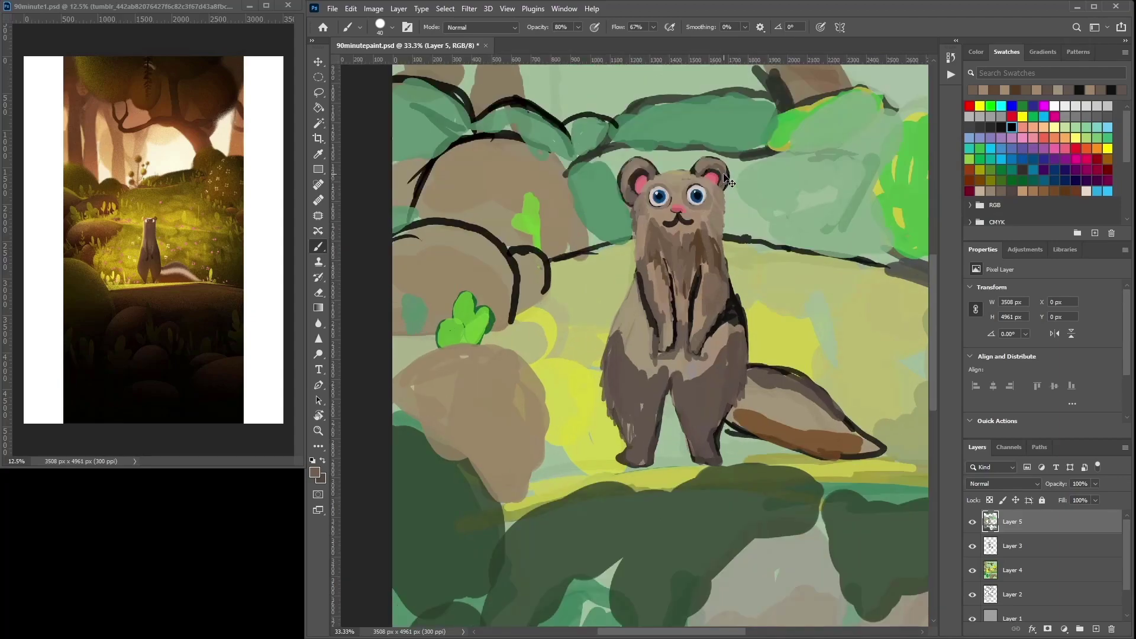
pyautogui.moveTo(678, 243); pyautogui.dragTo(680, 281)
pyautogui.moveTo(662, 220); pyautogui.dragTo(664, 260)
pyautogui.moveTo(674, 276); pyautogui.dragTo(682, 344)
pyautogui.moveTo(742, 236); pyautogui.dragTo(732, 317)
pyautogui.moveTo(709, 249); pyautogui.dragTo(709, 307)
pyautogui.moveTo(724, 226); pyautogui.dragTo(712, 284)
pyautogui.moveTo(698, 236); pyautogui.dragTo(716, 318)
pyautogui.moveTo(654, 155)
pyautogui.mouseDown()
pyautogui.moveTo(649, 204)
pyautogui.moveTo(674, 145)
pyautogui.moveTo(651, 127)
pyautogui.moveTo(669, 98)
pyautogui.moveTo(720, 151)
pyautogui.moveTo(688, 145)
pyautogui.moveTo(727, 158)
pyautogui.moveTo(693, 168)
pyautogui.moveTo(744, 178)
pyautogui.moveTo(759, 147)
pyautogui.mouseUp()
# Add lighter sampled fur strokes to the forehead, sides of the head and both arms.
pyautogui.keyDown('alt'); pyautogui.click(683, 126); pyautogui.keyUp('alt')
pyautogui.moveTo(683, 94); pyautogui.dragTo(644, 162)
pyautogui.moveTo(653, 174)
pyautogui.mouseDown()
pyautogui.moveTo(642, 218)
pyautogui.moveTo(668, 334)
pyautogui.mouseUp()
pyautogui.moveTo(746, 225)
pyautogui.mouseDown()
pyautogui.moveTo(730, 276)
pyautogui.moveTo(740, 324)
pyautogui.mouseUp()
pyautogui.moveTo(755, 148); pyautogui.dragTo(763, 191)
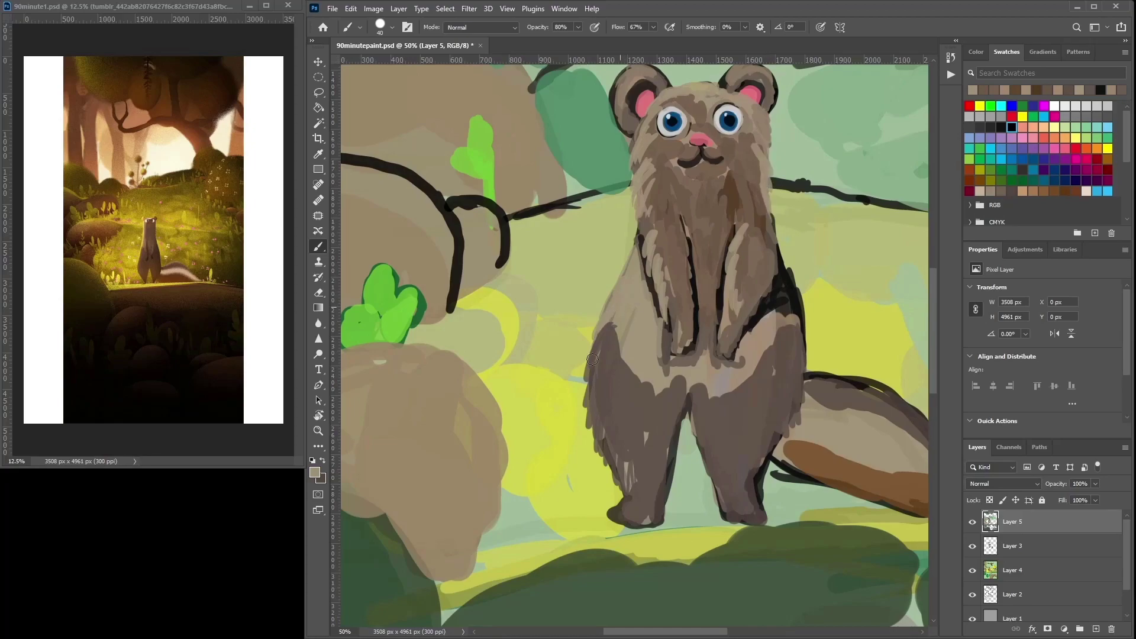
# Build up fur strokes along both hips, covering the black outline on the right-hand side.
pyautogui.moveTo(609, 328); pyautogui.dragTo(593, 379)
pyautogui.moveTo(606, 349); pyautogui.dragTo(598, 398)
pyautogui.moveTo(784, 310); pyautogui.dragTo(802, 340)
pyautogui.moveTo(788, 284)
pyautogui.mouseDown()
pyautogui.moveTo(802, 313)
pyautogui.moveTo(795, 347)
pyautogui.mouseUp()
pyautogui.keyDown('alt'); pyautogui.click(787, 344); pyautogui.keyUp('alt')
pyautogui.moveTo(792, 299); pyautogui.dragTo(804, 339)
pyautogui.moveTo(786, 290); pyautogui.dragTo(783, 318)
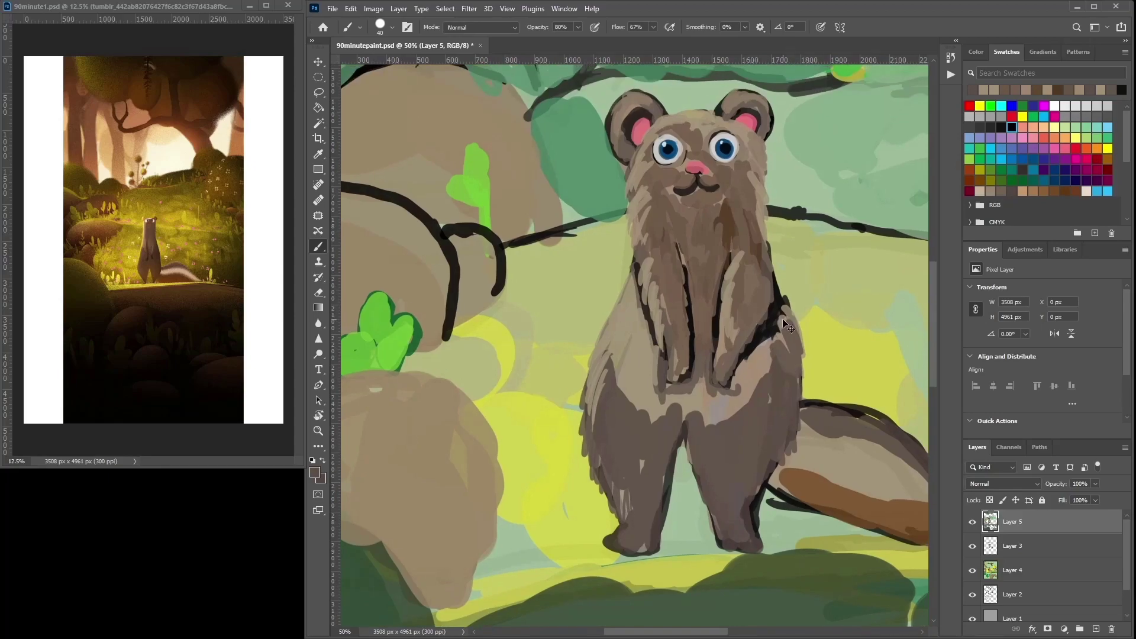
# Paint a broad area of grass behind the tail with a larger brush in the round bush's bright green.
pyautogui.hotkey('ctrl', '-')
pyautogui.hotkey('ctrl', '-')
pyautogui.hotkey('ctrl', '-')
pyautogui.hotkey('ctrl', '+')
pyautogui.keyDown('alt'); pyautogui.click(804, 209); pyautogui.keyUp('alt')
pyautogui.rightClick(733, 312)
pyautogui.click(821, 340)
pyautogui.moveTo(685, 303); pyautogui.dragTo(754, 400)
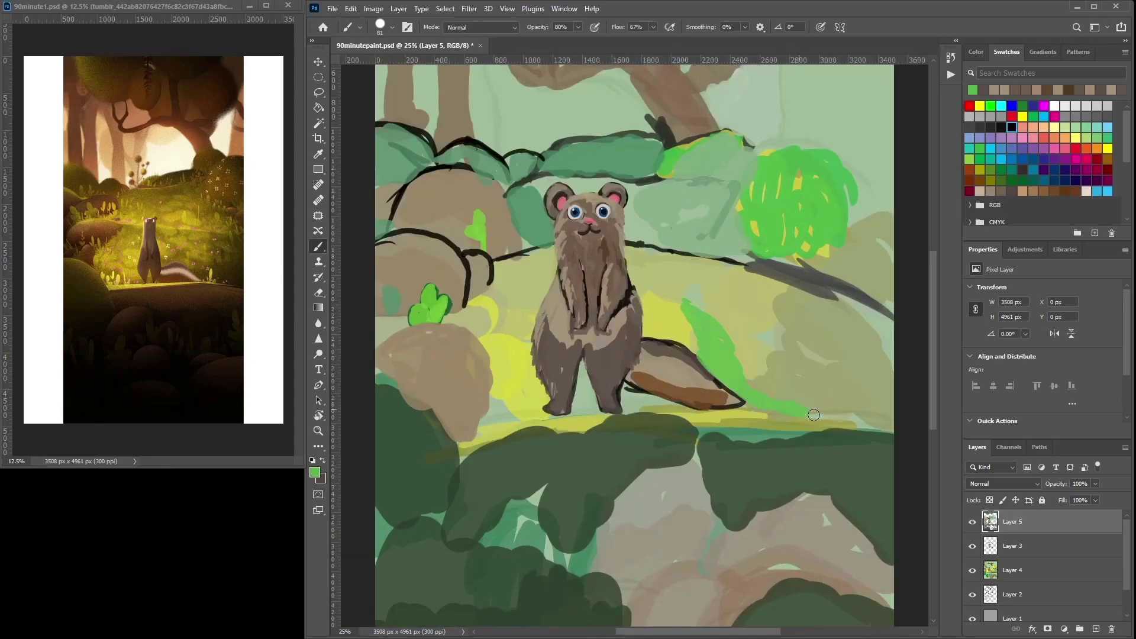
pyautogui.moveTo(829, 400)
pyautogui.mouseDown()
pyautogui.moveTo(888, 418)
pyautogui.moveTo(881, 343)
pyautogui.moveTo(810, 299)
pyautogui.moveTo(728, 284)
pyautogui.moveTo(841, 349)
pyautogui.moveTo(707, 273)
pyautogui.moveTo(806, 274)
pyautogui.mouseUp()
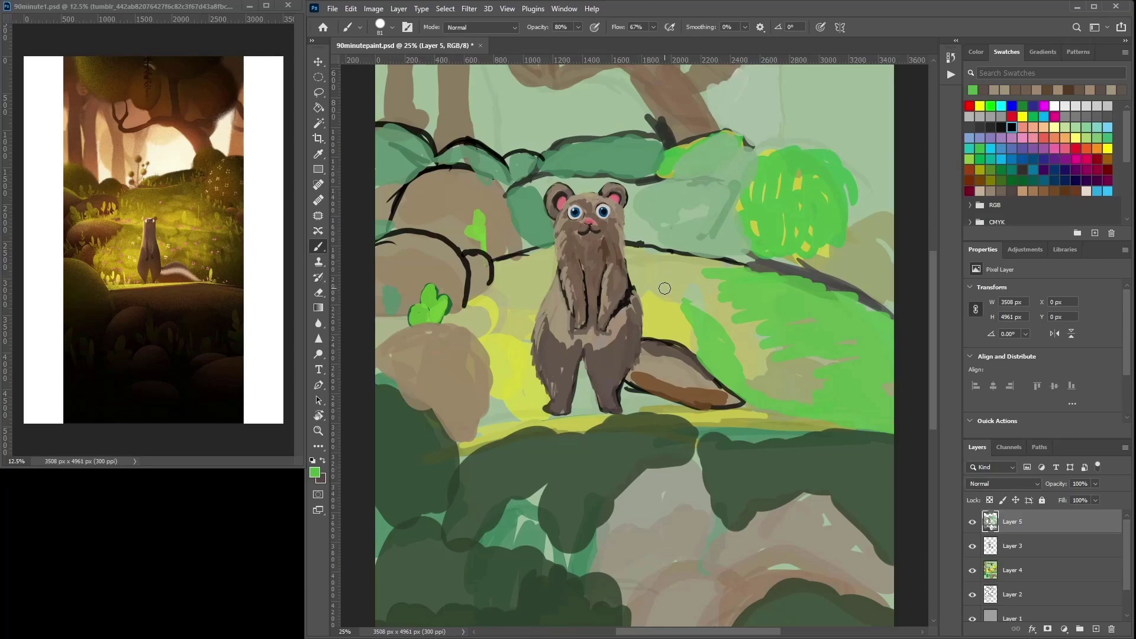
# Redraw the arm outlines and paws in sampled black, refining them with a 29 px brush.
pyautogui.keyDown('alt'); pyautogui.click(587, 295); pyautogui.keyUp('alt')
pyautogui.moveTo(578, 265); pyautogui.dragTo(591, 323)
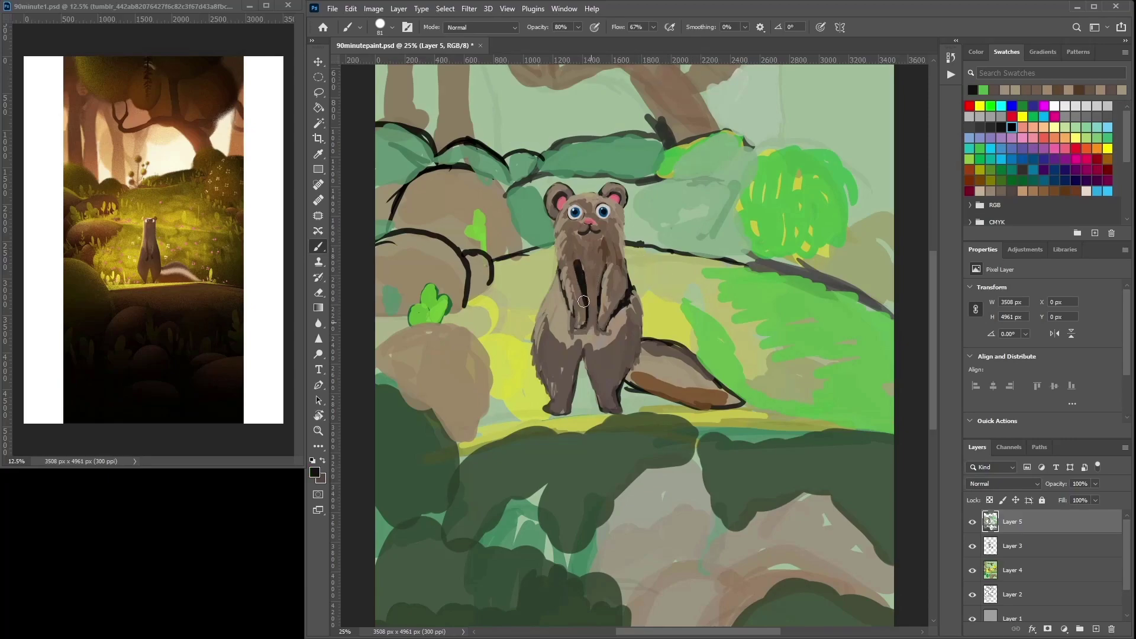
pyautogui.moveTo(560, 281)
pyautogui.mouseDown()
pyautogui.moveTo(576, 310)
pyautogui.moveTo(585, 293)
pyautogui.moveTo(607, 311)
pyautogui.moveTo(600, 303)
pyautogui.moveTo(594, 328)
pyautogui.mouseUp()
pyautogui.hotkey('ctrl', '+')
pyautogui.hotkey('ctrl', '+')
pyautogui.hotkey('ctrl', '+')
pyautogui.rightClick(608, 276)
pyautogui.moveTo(676, 291); pyautogui.dragTo(665, 291)
pyautogui.click(536, 270)
pyautogui.moveTo(531, 284)
pyautogui.mouseDown()
pyautogui.moveTo(542, 321)
pyautogui.moveTo(567, 313)
pyautogui.moveTo(578, 248)
pyautogui.moveTo(612, 204)
pyautogui.mouseUp()
pyautogui.moveTo(505, 281)
pyautogui.mouseDown()
pyautogui.moveTo(488, 302)
pyautogui.moveTo(462, 294)
pyautogui.moveTo(456, 204)
pyautogui.mouseUp()
# Paint the paws and forearms over the heavy black lines with sampled browns.
pyautogui.keyDown('alt'); pyautogui.click(548, 311); pyautogui.keyUp('alt')
pyautogui.moveTo(496, 266); pyautogui.dragTo(495, 290)
pyautogui.moveTo(483, 269)
pyautogui.mouseDown()
pyautogui.moveTo(478, 290)
pyautogui.moveTo(464, 290)
pyautogui.moveTo(466, 253)
pyautogui.mouseUp()
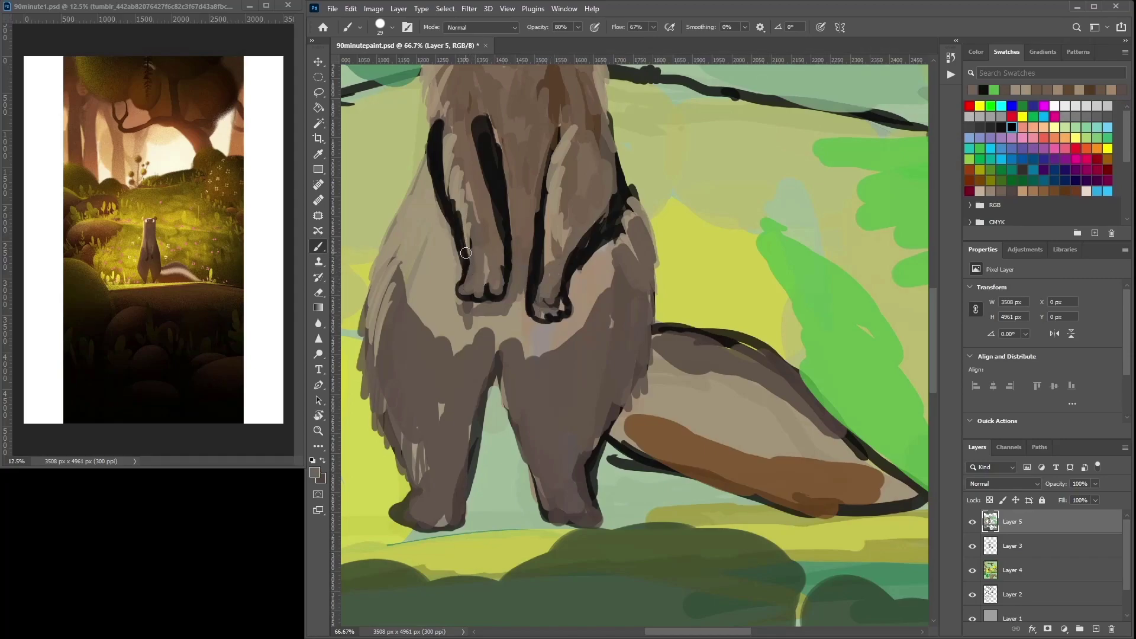
pyautogui.hotkey('ctrl', '-')
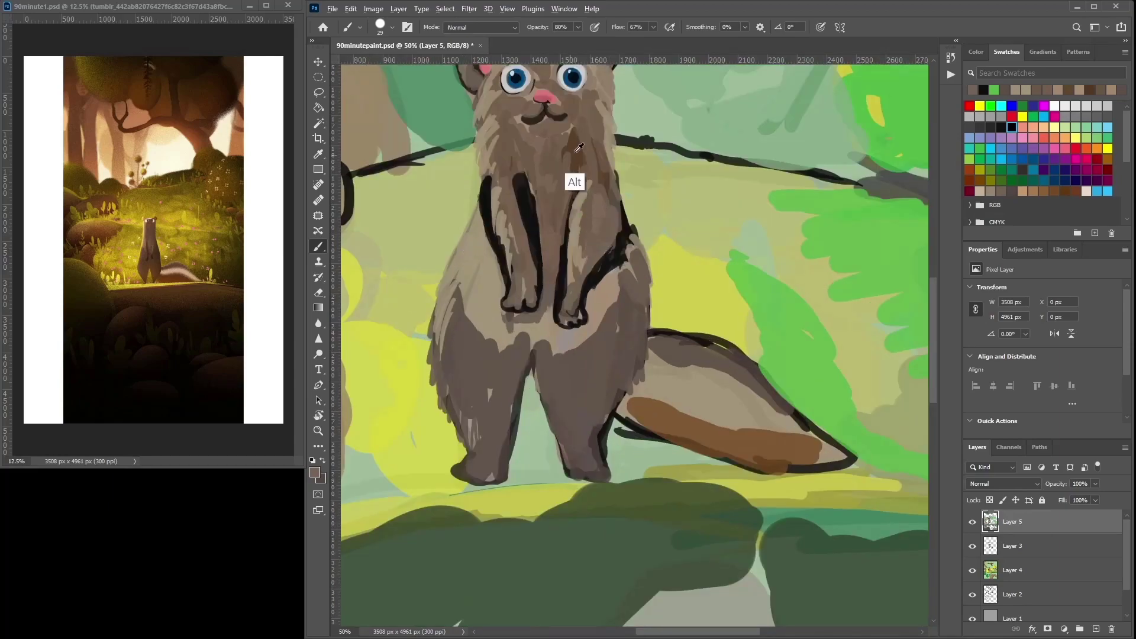
pyautogui.keyDown('alt'); pyautogui.click(570, 178); pyautogui.keyUp('alt')
pyautogui.moveTo(577, 320)
pyautogui.mouseDown()
pyautogui.moveTo(569, 293)
pyautogui.moveTo(563, 314)
pyautogui.moveTo(602, 255)
pyautogui.mouseUp()
pyautogui.moveTo(530, 282)
pyautogui.mouseDown()
pyautogui.moveTo(521, 294)
pyautogui.moveTo(503, 239)
pyautogui.moveTo(523, 240)
pyautogui.mouseUp()
# Thin the inner arm outlines and blend the fur between the arms with sampled tones.
pyautogui.keyDown('alt'); pyautogui.click(560, 284); pyautogui.keyUp('alt')
pyautogui.moveTo(562, 285); pyautogui.dragTo(572, 190)
pyautogui.keyDown('alt'); pyautogui.click(582, 216); pyautogui.keyUp('alt')
pyautogui.moveTo(572, 263)
pyautogui.mouseDown()
pyautogui.moveTo(521, 178)
pyautogui.moveTo(532, 271)
pyautogui.mouseUp()
pyautogui.moveTo(522, 191); pyautogui.dragTo(533, 271)
pyautogui.keyDown('alt'); pyautogui.click(522, 266); pyautogui.keyUp('alt')
pyautogui.moveTo(527, 231)
pyautogui.mouseDown()
pyautogui.moveTo(534, 274)
pyautogui.moveTo(521, 182)
pyautogui.moveTo(526, 229)
pyautogui.mouseUp()
# Shade the outer edges of both arms in a sampled dark brown.
pyautogui.scroll(3, 603, 245)
pyautogui.keyDown('alt'); pyautogui.click(512, 365); pyautogui.keyUp('alt')
pyautogui.moveTo(497, 310)
pyautogui.mouseDown()
pyautogui.moveTo(490, 244)
pyautogui.moveTo(485, 269)
pyautogui.moveTo(506, 323)
pyautogui.mouseUp()
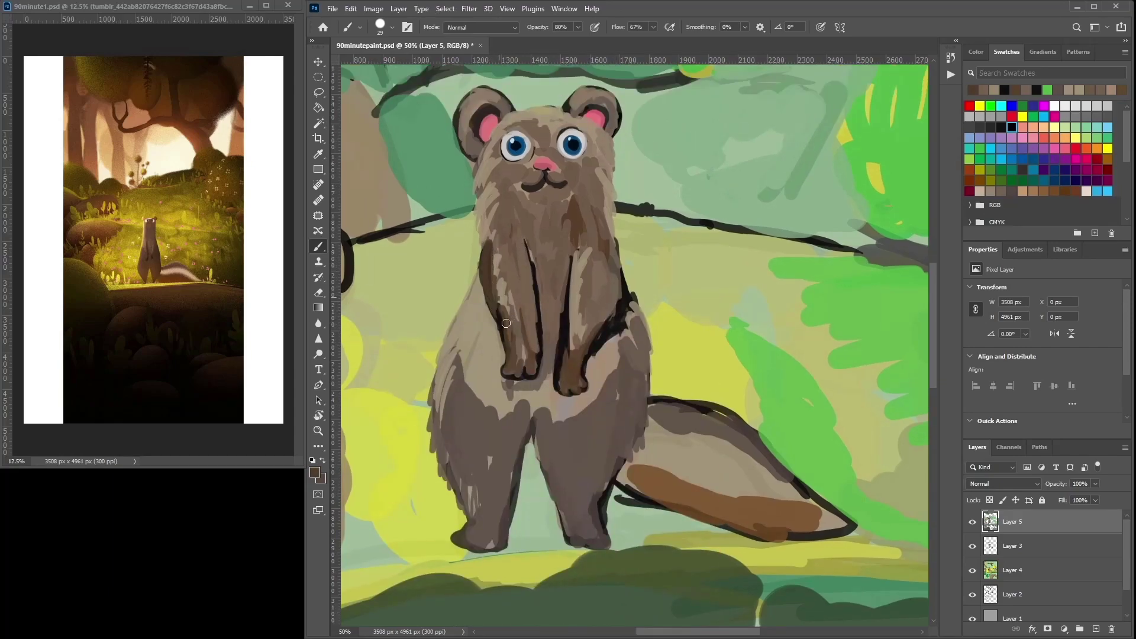
pyautogui.moveTo(606, 298)
pyautogui.mouseDown()
pyautogui.moveTo(599, 346)
pyautogui.moveTo(616, 281)
pyautogui.mouseUp()
pyautogui.moveTo(615, 237); pyautogui.dragTo(627, 340)
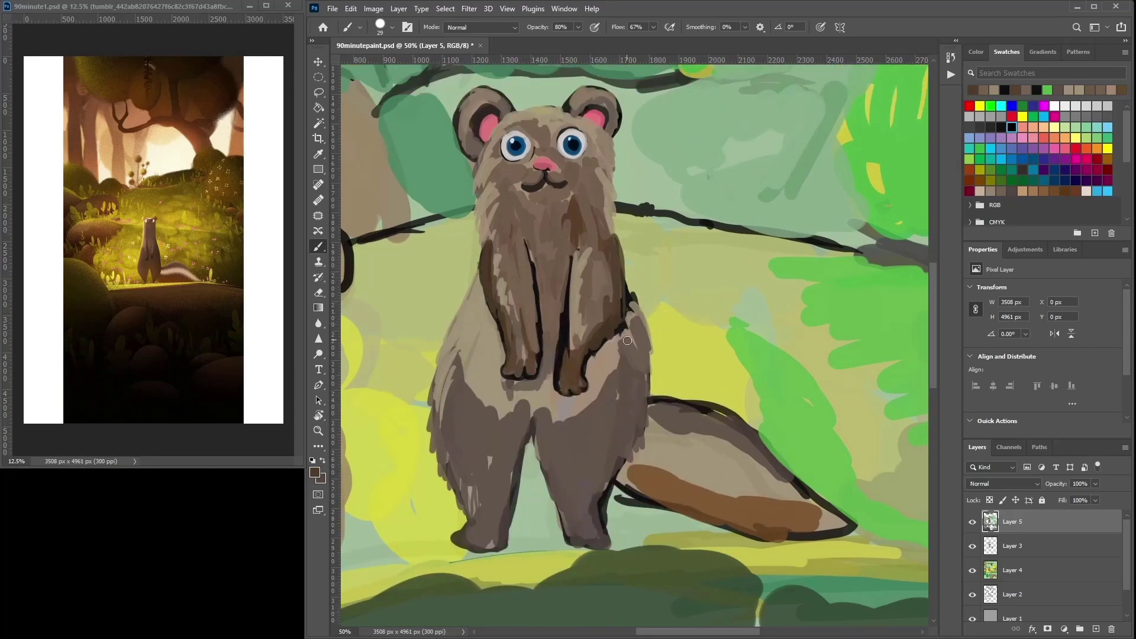
# Cover the light belly and flanks with brown sampled from the chest.
pyautogui.keyDown('alt'); pyautogui.click(551, 266); pyautogui.keyUp('alt')
pyautogui.moveTo(476, 305); pyautogui.dragTo(492, 349)
pyautogui.moveTo(480, 275)
pyautogui.mouseDown()
pyautogui.moveTo(474, 355)
pyautogui.moveTo(499, 358)
pyautogui.moveTo(487, 374)
pyautogui.moveTo(466, 362)
pyautogui.moveTo(504, 399)
pyautogui.moveTo(506, 382)
pyautogui.moveTo(551, 383)
pyautogui.moveTo(516, 412)
pyautogui.moveTo(531, 393)
pyautogui.mouseUp()
pyautogui.moveTo(551, 375)
pyautogui.mouseDown()
pyautogui.moveTo(546, 424)
pyautogui.moveTo(553, 388)
pyautogui.moveTo(574, 407)
pyautogui.moveTo(565, 401)
pyautogui.moveTo(596, 392)
pyautogui.moveTo(594, 366)
pyautogui.moveTo(609, 373)
pyautogui.moveTo(621, 334)
pyautogui.moveTo(594, 361)
pyautogui.moveTo(635, 316)
pyautogui.mouseUp()
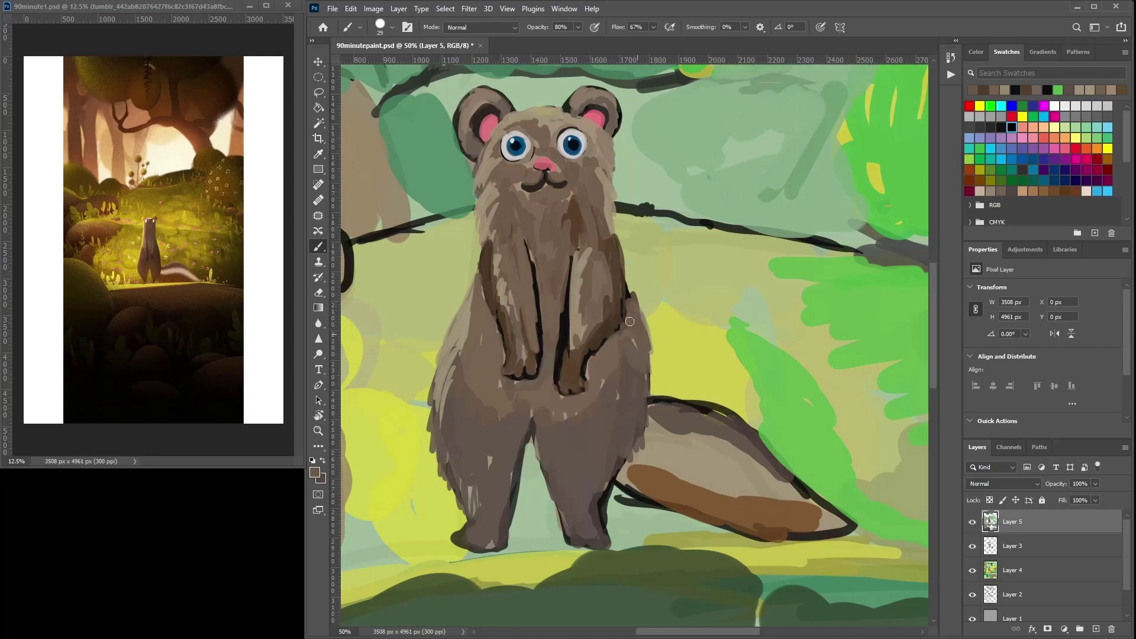
# Paint a bright green patch on the hill beside the right-hand shoulder and clean up the arm's edge in sampled yellow-green.
pyautogui.scroll(1, 715, 380)
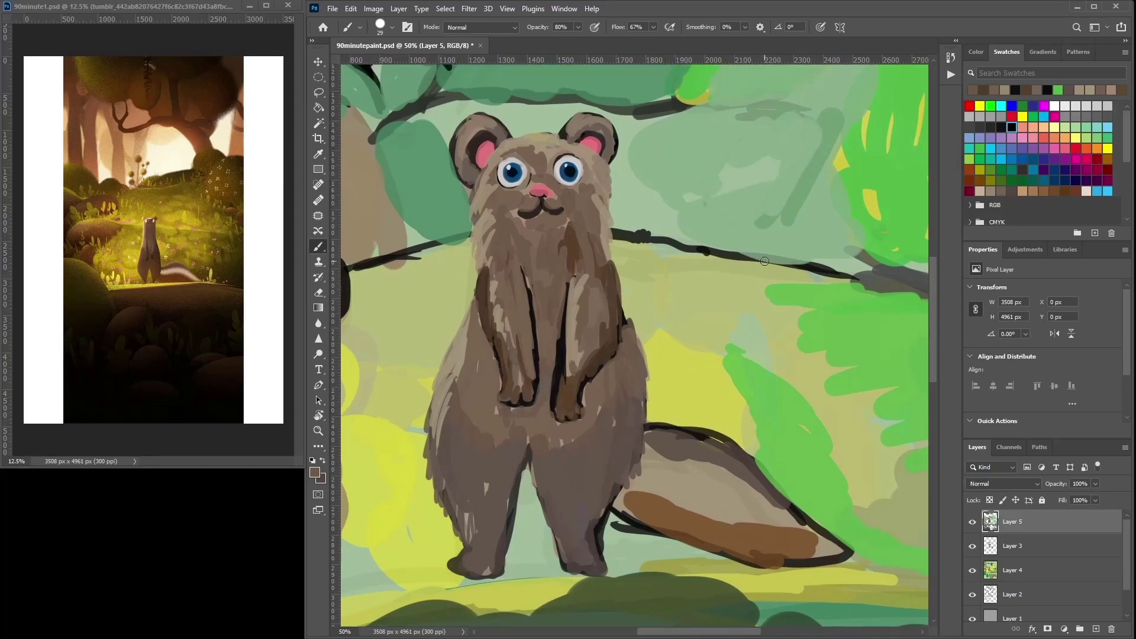
pyautogui.keyDown('alt'); pyautogui.click(663, 298); pyautogui.keyUp('alt')
pyautogui.keyDown('alt'); pyautogui.click(751, 413); pyautogui.keyUp('alt')
pyautogui.moveTo(654, 316)
pyautogui.mouseDown()
pyautogui.moveTo(704, 281)
pyautogui.moveTo(689, 275)
pyautogui.moveTo(696, 253)
pyautogui.moveTo(684, 296)
pyautogui.moveTo(635, 294)
pyautogui.moveTo(623, 278)
pyautogui.moveTo(654, 322)
pyautogui.mouseUp()
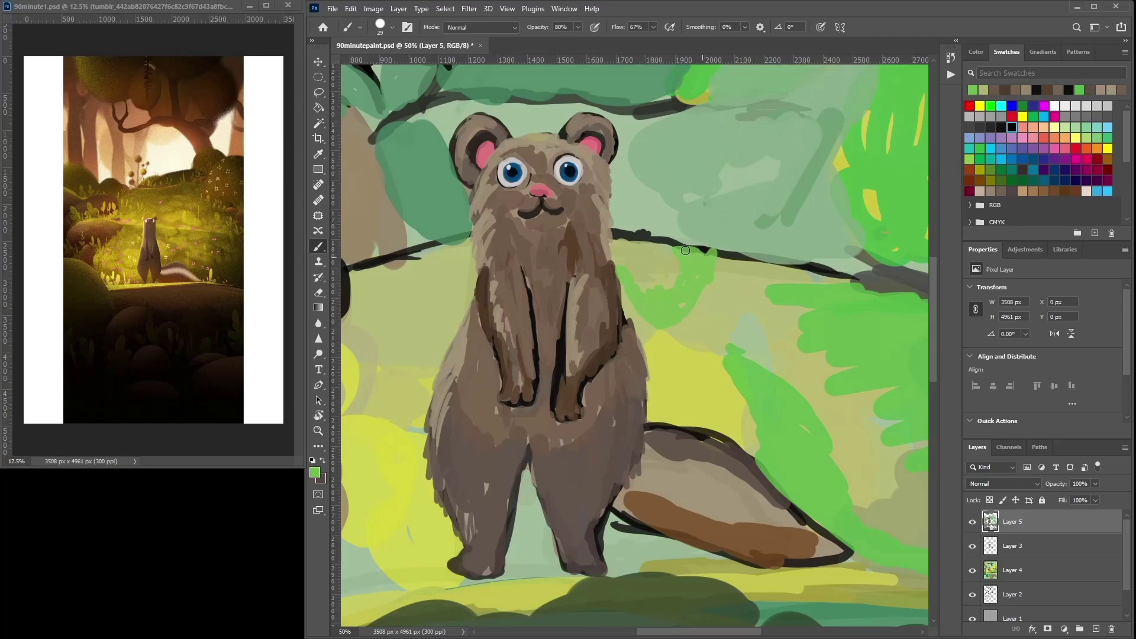
pyautogui.keyDown('alt'); pyautogui.click(665, 255); pyautogui.keyUp('alt')
pyautogui.moveTo(656, 246)
pyautogui.mouseDown()
pyautogui.moveTo(626, 240)
pyautogui.moveTo(650, 245)
pyautogui.moveTo(658, 271)
pyautogui.moveTo(640, 254)
pyautogui.moveTo(629, 269)
pyautogui.moveTo(644, 271)
pyautogui.moveTo(616, 277)
pyautogui.moveTo(614, 334)
pyautogui.mouseUp()
# Add dark and light fur strokes to both arms and the left-hand flank in sampled browns.
pyautogui.keyDown('alt'); pyautogui.click(615, 267); pyautogui.keyUp('alt')
pyautogui.moveTo(620, 290)
pyautogui.mouseDown()
pyautogui.moveTo(621, 243)
pyautogui.moveTo(608, 355)
pyautogui.mouseUp()
pyautogui.keyDown('alt'); pyautogui.click(608, 238); pyautogui.keyUp('alt')
pyautogui.moveTo(480, 270)
pyautogui.mouseDown()
pyautogui.moveTo(506, 377)
pyautogui.moveTo(526, 297)
pyautogui.mouseUp()
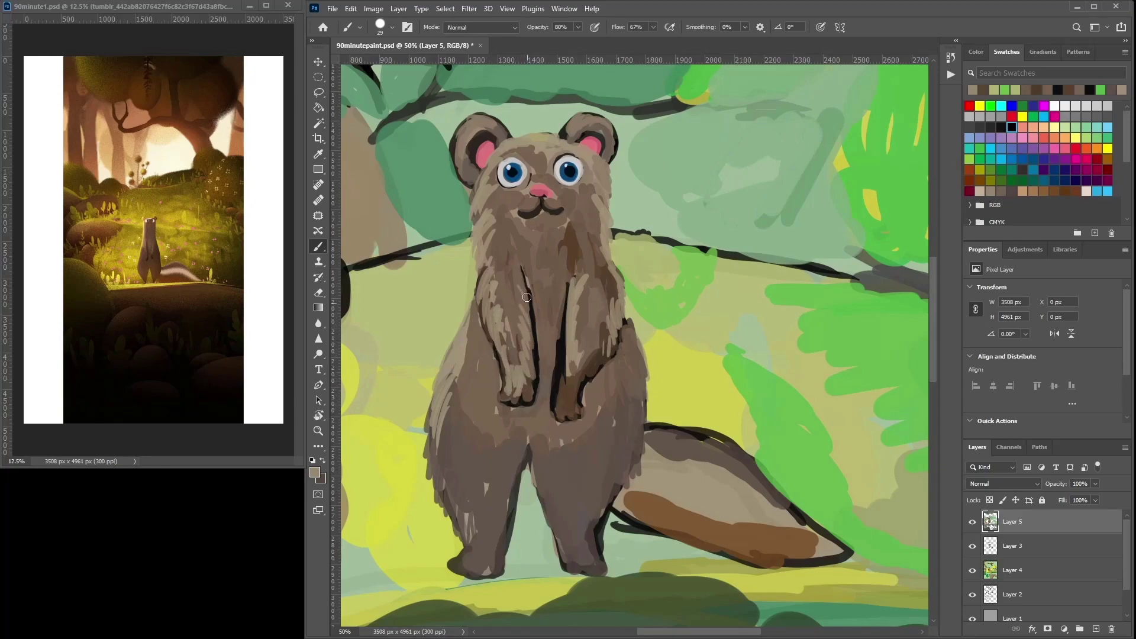
pyautogui.moveTo(477, 324); pyautogui.dragTo(461, 341)
# Extend the dark outline from the tree trunk along the lower edge of its curved branch.
pyautogui.hotkey('ctrl', '-')
pyautogui.hotkey('ctrl', '-')
pyautogui.hotkey('ctrl', '-')
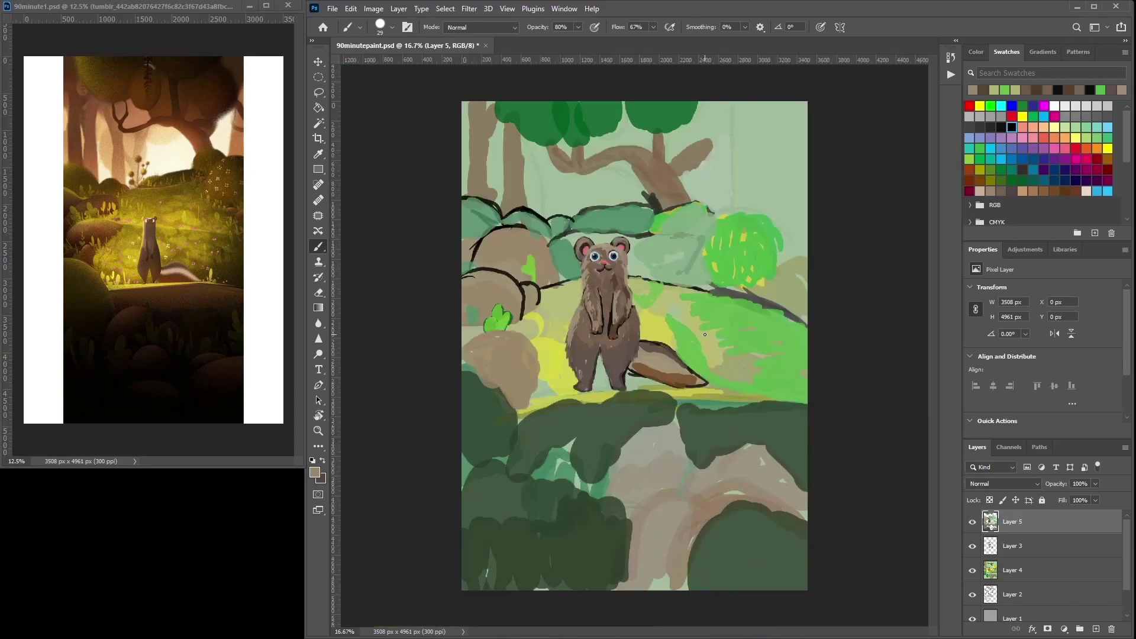
pyautogui.moveTo(654, 197); pyautogui.dragTo(640, 175)
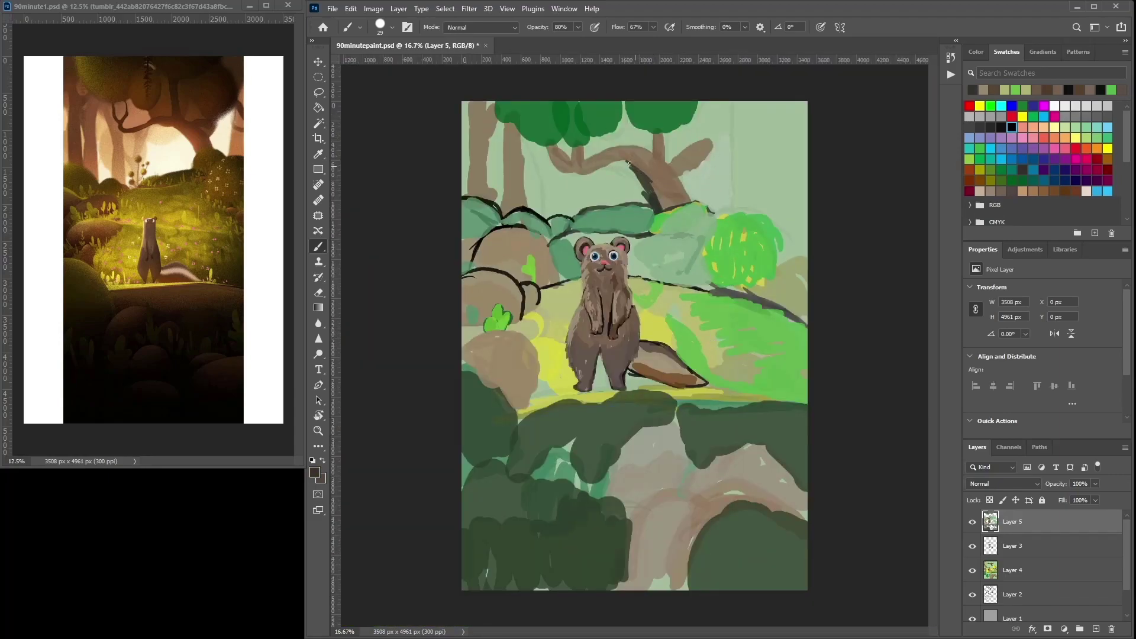
pyautogui.keyDown('alt'); pyautogui.click(645, 172); pyautogui.keyUp('alt')
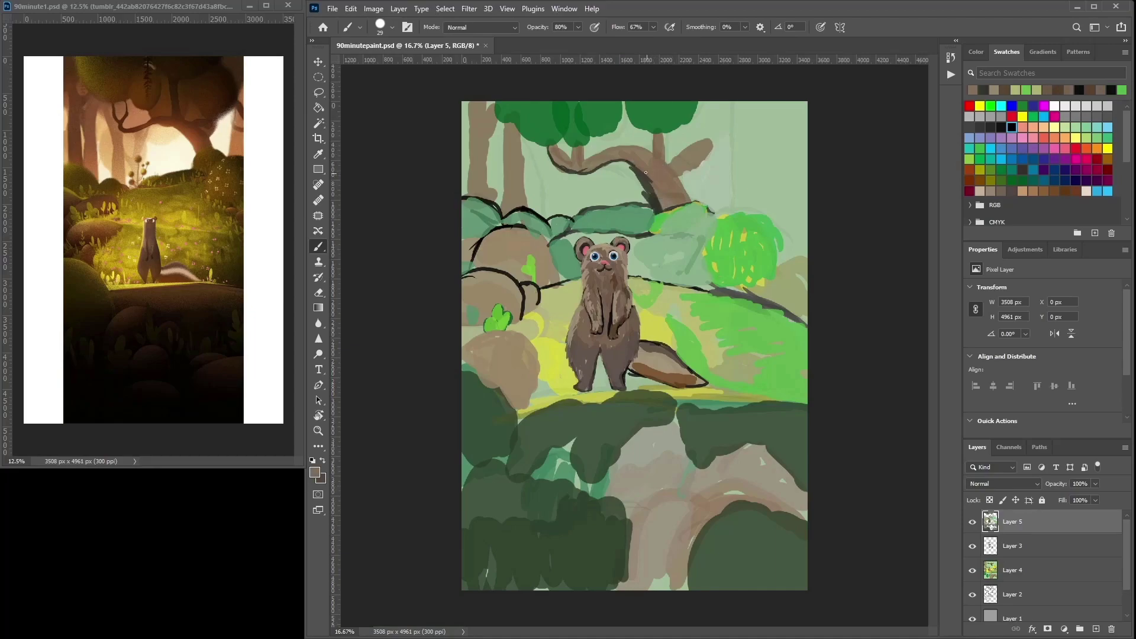
# Paint a yellow rim along the lower edge of the curved branch and down the trunk, using yellow and sampled tones.
pyautogui.keyDown('alt'); pyautogui.click(1022, 117); pyautogui.keyUp('alt')
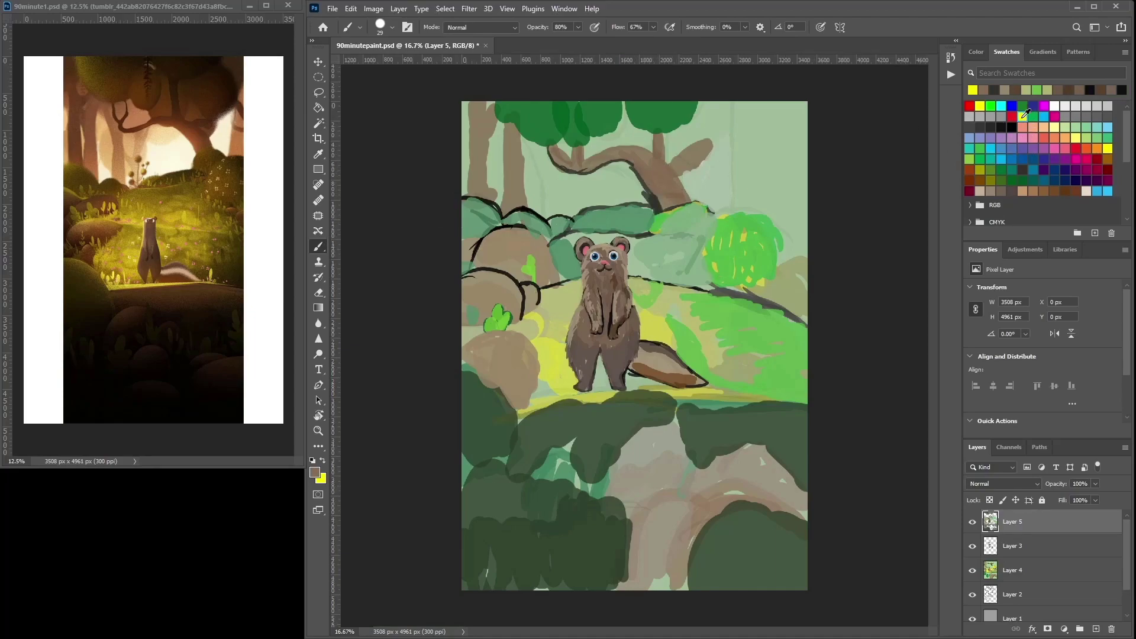
pyautogui.moveTo(643, 176); pyautogui.dragTo(650, 191)
pyautogui.keyDown('alt'); pyautogui.click(656, 192); pyautogui.keyUp('alt')
pyautogui.keyDown('alt'); pyautogui.click(647, 182); pyautogui.keyUp('alt')
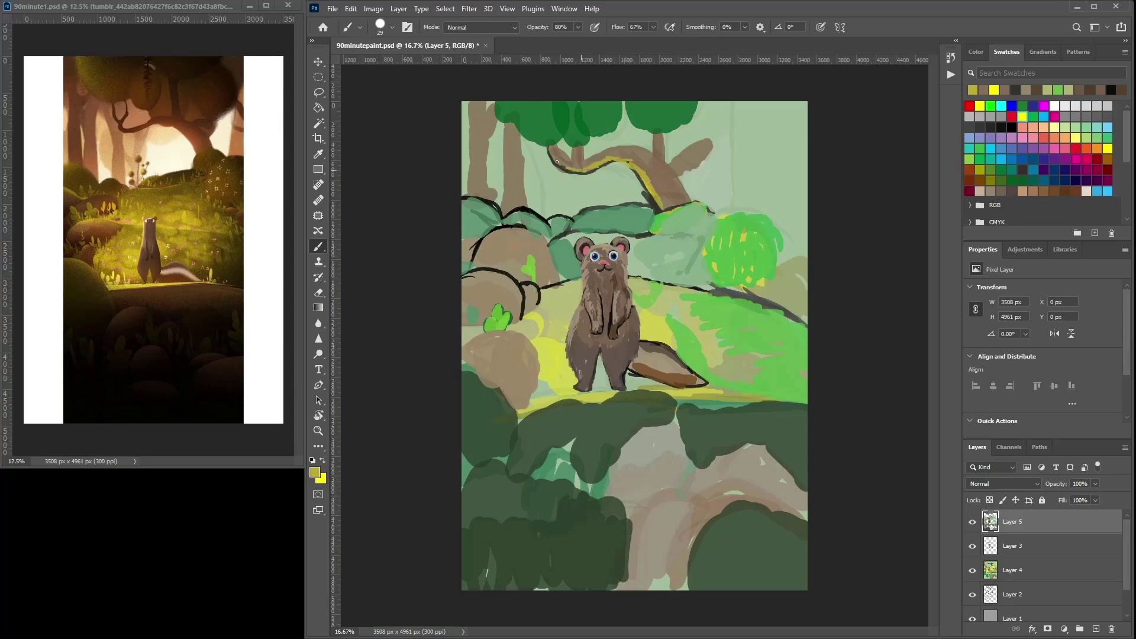
# Fill the sky beneath the curved branch with a pale off-white glow using a 62 px brush.
pyautogui.click(1076, 106)
pyautogui.rightClick(600, 174)
pyautogui.moveTo(668, 209); pyautogui.dragTo(674, 209)
pyautogui.moveTo(599, 183)
pyautogui.mouseDown()
pyautogui.moveTo(593, 196)
pyautogui.moveTo(617, 198)
pyautogui.moveTo(629, 175)
pyautogui.moveTo(586, 191)
pyautogui.moveTo(607, 199)
pyautogui.mouseUp()
pyautogui.keyDown('alt'); pyautogui.click(598, 191); pyautogui.keyUp('alt')
pyautogui.keyDown('alt'); pyautogui.click(640, 173); pyautogui.keyUp('alt')
pyautogui.keyDown('alt'); pyautogui.click(587, 186); pyautogui.keyUp('alt')
pyautogui.keyDown('alt'); pyautogui.click(603, 191); pyautogui.keyUp('alt')
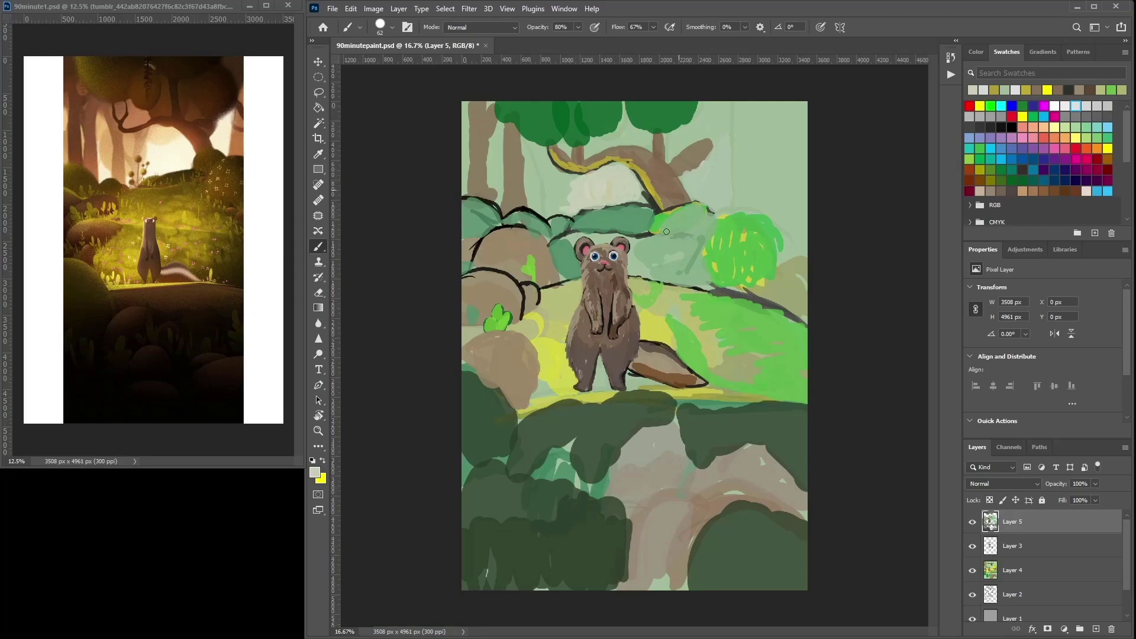
# Scribble teal-green grass on the right-hand hill and draw dark grey contour lines across the hills behind the animal.
pyautogui.keyDown('alt'); pyautogui.click(637, 212); pyautogui.keyUp('alt')
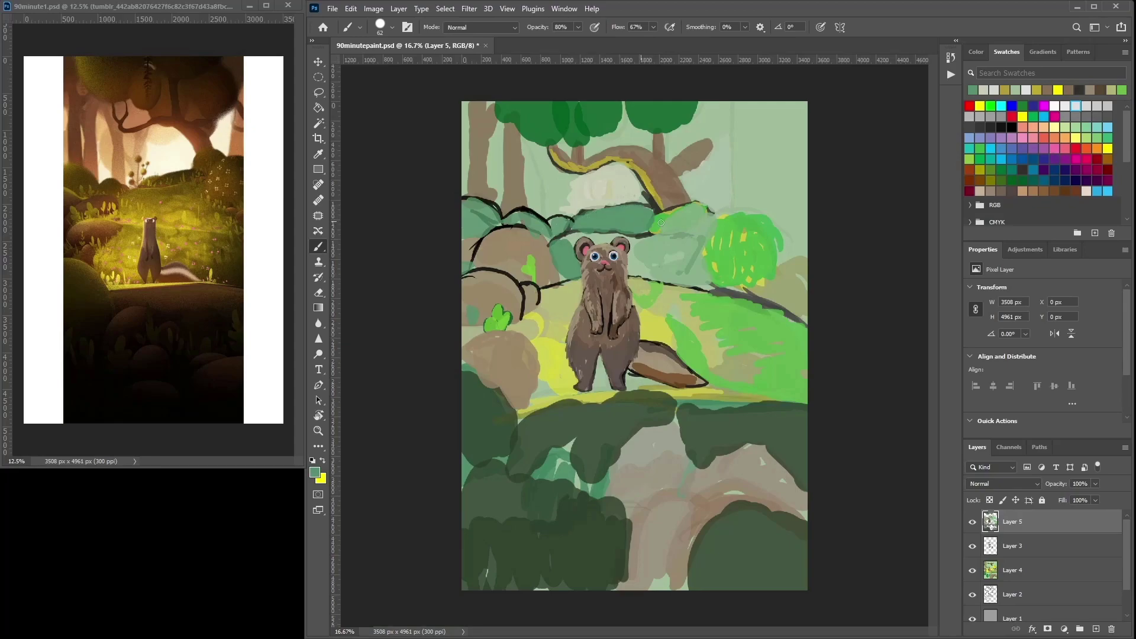
pyautogui.moveTo(702, 308)
pyautogui.mouseDown()
pyautogui.moveTo(716, 320)
pyautogui.moveTo(698, 299)
pyautogui.moveTo(763, 358)
pyautogui.mouseUp()
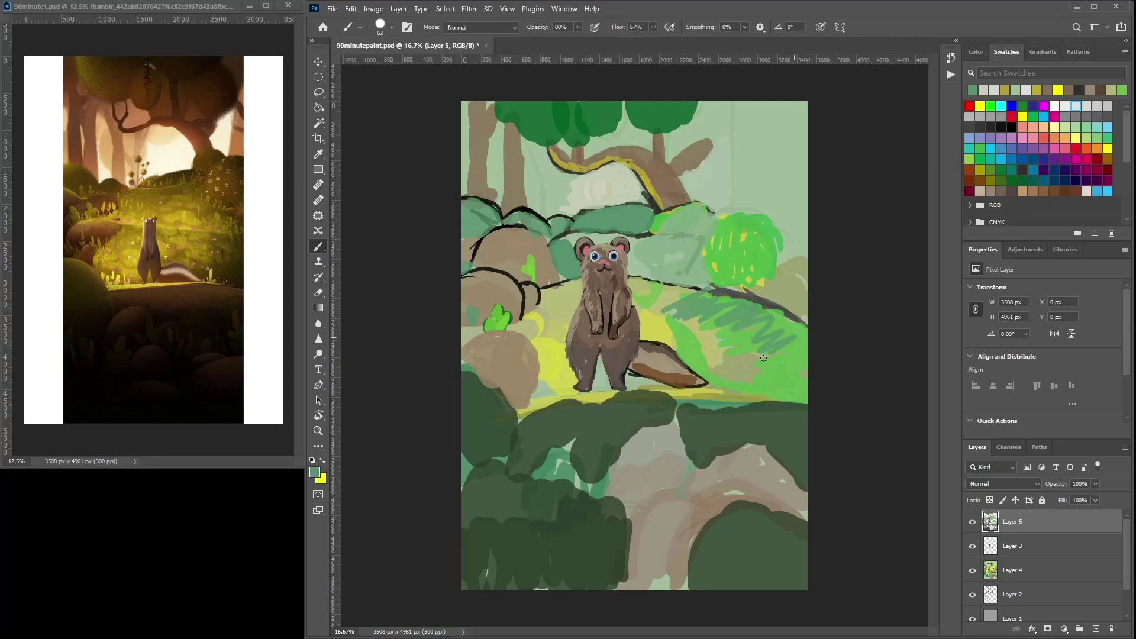
pyautogui.keyDown('alt'); pyautogui.click(697, 290); pyautogui.keyUp('alt')
pyautogui.moveTo(727, 295)
pyautogui.mouseDown()
pyautogui.moveTo(636, 298)
pyautogui.moveTo(666, 299)
pyautogui.moveTo(635, 276)
pyautogui.moveTo(670, 274)
pyautogui.mouseUp()
pyautogui.moveTo(633, 239)
pyautogui.mouseDown()
pyautogui.moveTo(705, 231)
pyautogui.moveTo(680, 232)
pyautogui.mouseUp()
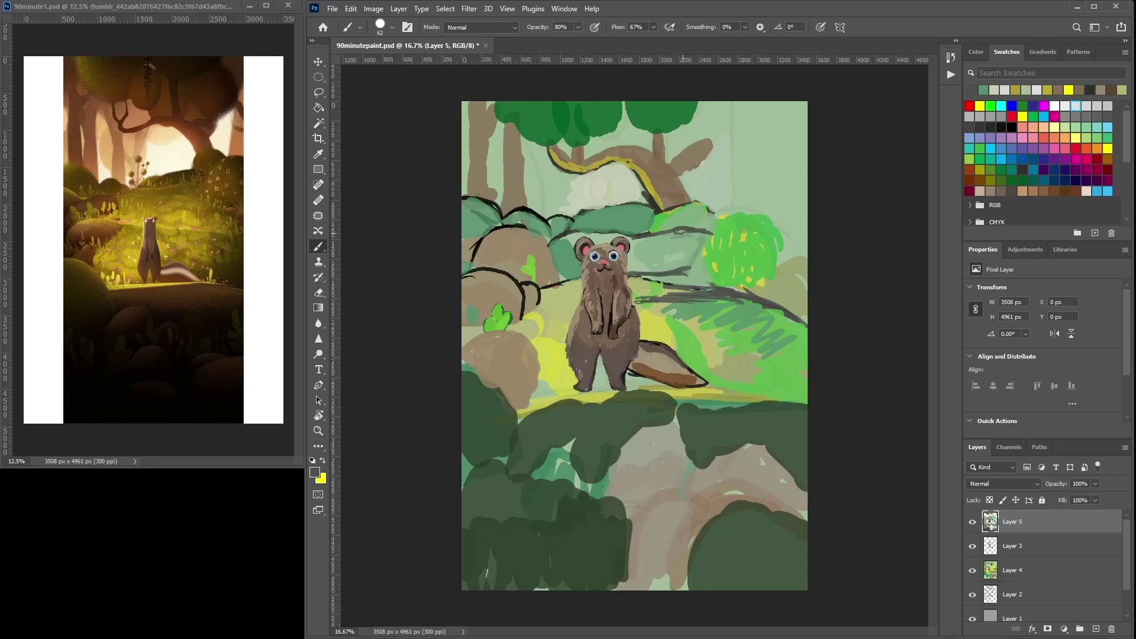
# Cover the teal area of the hill behind the animal's head with sampled yellow-green.
pyautogui.keyDown('alt'); pyautogui.click(671, 319); pyautogui.keyUp('alt')
pyautogui.moveTo(655, 279)
pyautogui.mouseDown()
pyautogui.moveTo(686, 273)
pyautogui.moveTo(645, 271)
pyautogui.moveTo(691, 250)
pyautogui.moveTo(697, 266)
pyautogui.mouseUp()
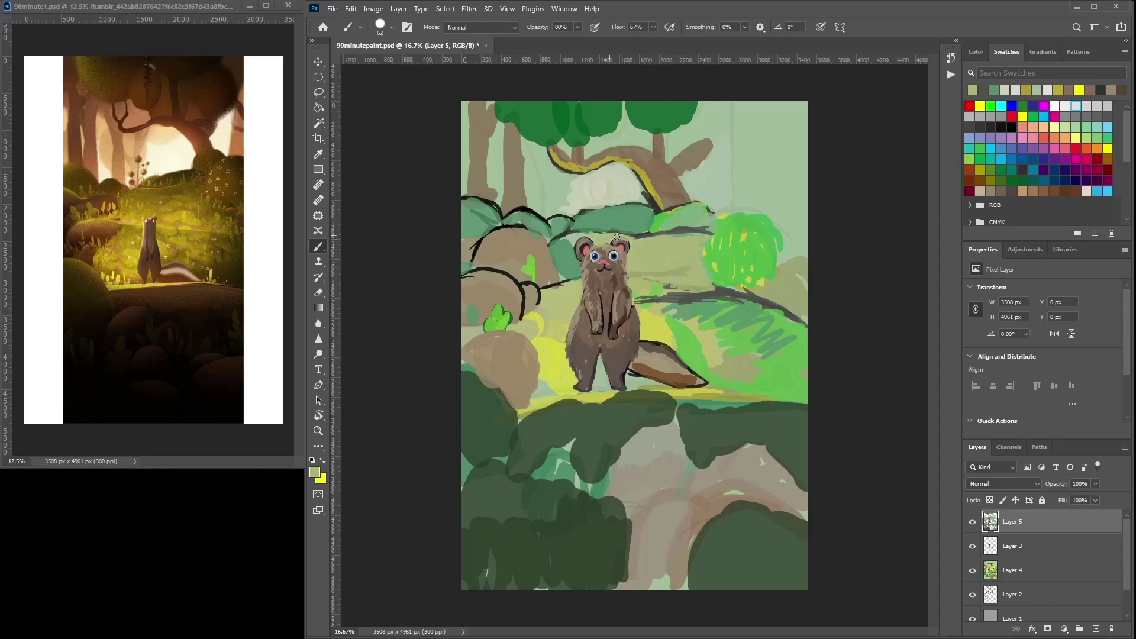
# Clean up the contours of both ears with sampled fur brown and the hill's yellow-green.
pyautogui.hotkey('ctrl', '+')
pyautogui.keyDown('alt'); pyautogui.click(608, 192); pyautogui.keyUp('alt')
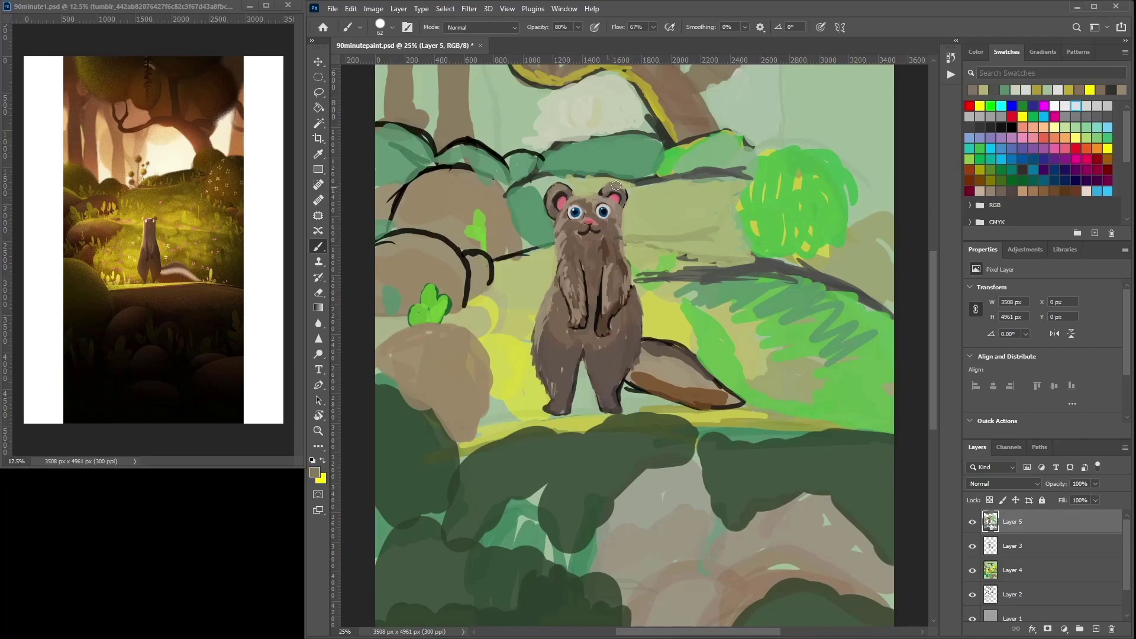
pyautogui.keyDown('alt'); pyautogui.click(563, 189); pyautogui.keyUp('alt')
pyautogui.moveTo(546, 182)
pyautogui.mouseDown()
pyautogui.moveTo(532, 214)
pyautogui.moveTo(541, 197)
pyautogui.mouseUp()
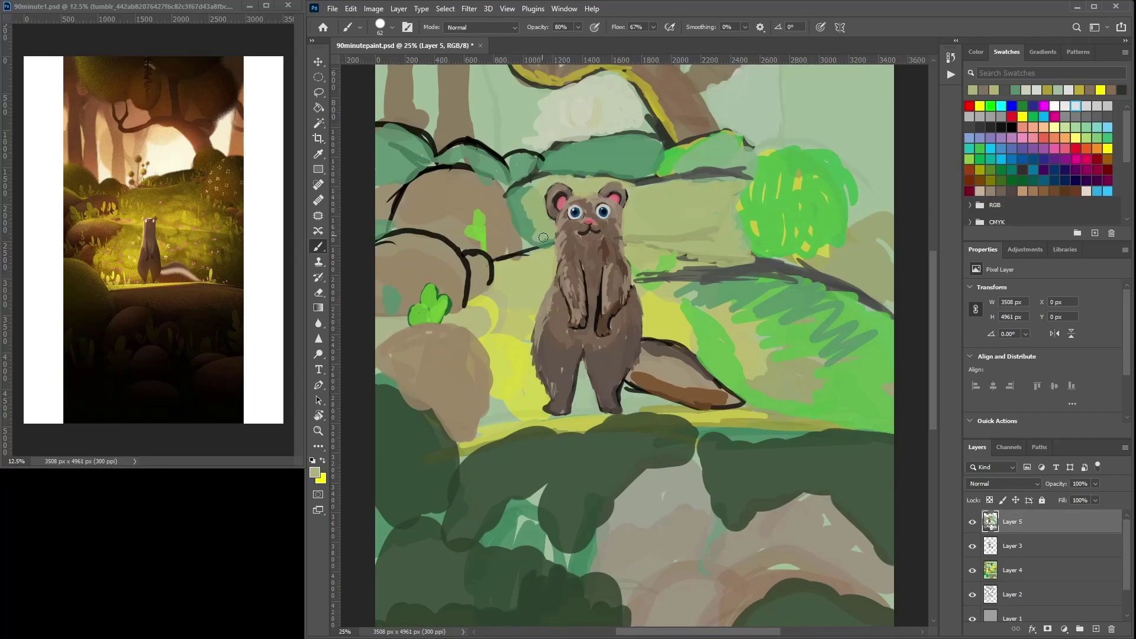
pyautogui.keyDown('alt'); pyautogui.click(626, 214); pyautogui.keyUp('alt')
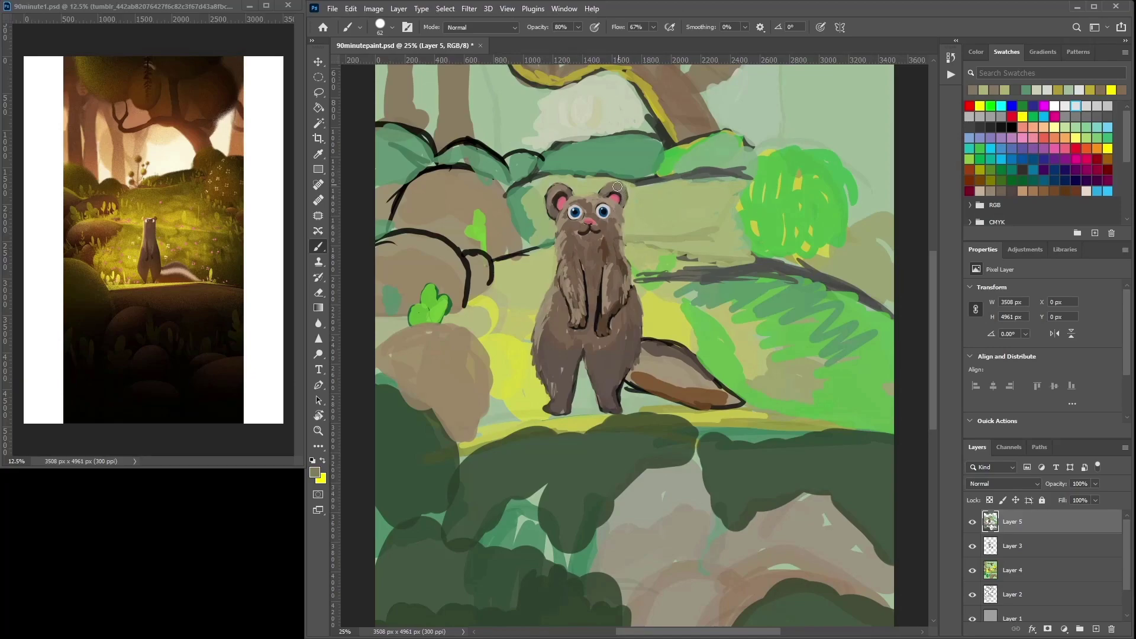
# Repaint the teal bush beside the animal's head in dark green sampled from the foreground.
pyautogui.keyDown('alt'); pyautogui.click(636, 230); pyautogui.keyUp('alt')
pyautogui.moveTo(534, 232)
pyautogui.mouseDown()
pyautogui.moveTo(520, 211)
pyautogui.moveTo(527, 191)
pyautogui.mouseUp()
pyautogui.keyDown('alt'); pyautogui.click(636, 472); pyautogui.keyUp('alt')
pyautogui.moveTo(548, 249)
pyautogui.mouseDown()
pyautogui.moveTo(523, 236)
pyautogui.moveTo(548, 236)
pyautogui.moveTo(515, 207)
pyautogui.moveTo(533, 231)
pyautogui.mouseUp()
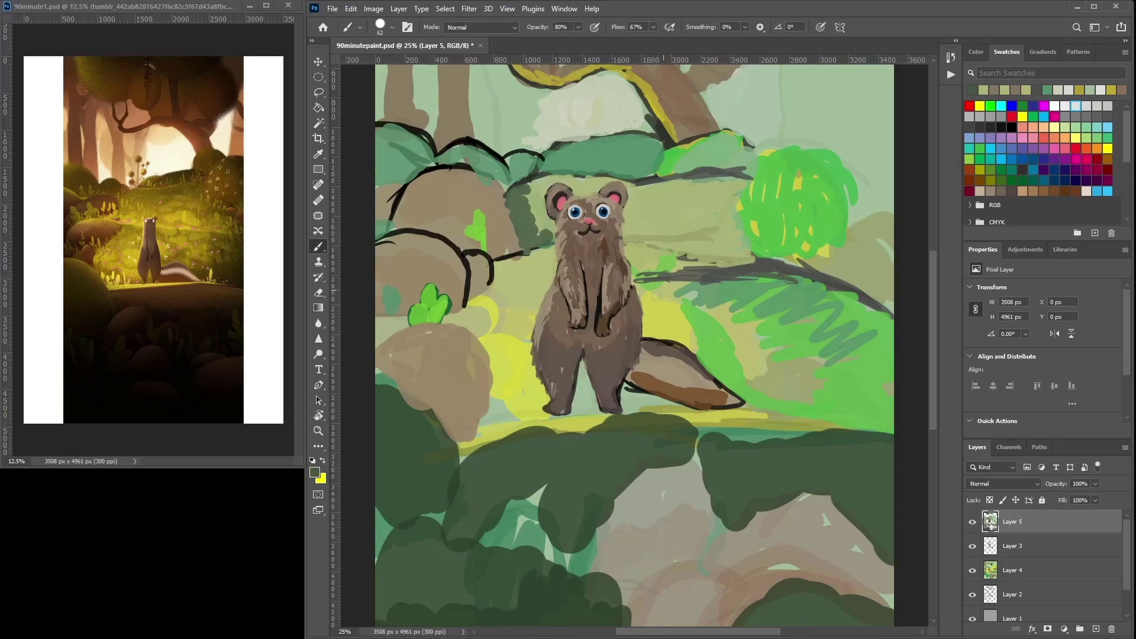
# Paint the ground beneath the feet and tail with dark green strokes and a band of sampled yellow-green.
pyautogui.moveTo(508, 422); pyautogui.dragTo(689, 417)
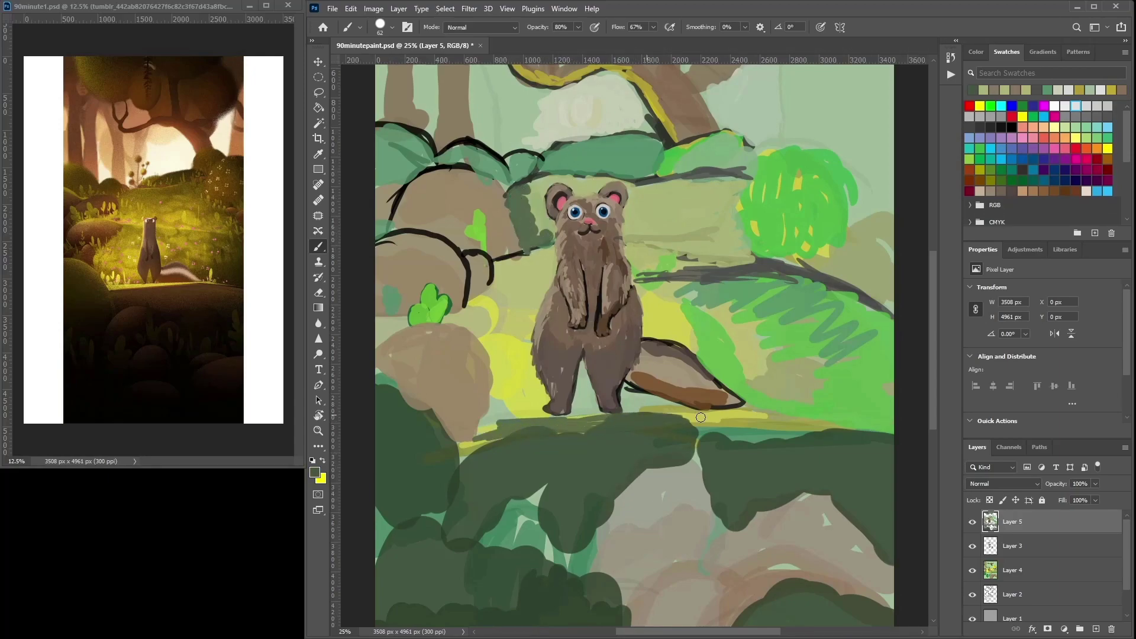
pyautogui.moveTo(587, 373)
pyautogui.mouseDown()
pyautogui.moveTo(583, 364)
pyautogui.moveTo(577, 402)
pyautogui.moveTo(592, 409)
pyautogui.moveTo(572, 415)
pyautogui.moveTo(600, 423)
pyautogui.moveTo(788, 413)
pyautogui.moveTo(865, 426)
pyautogui.mouseUp()
pyautogui.keyDown('alt'); pyautogui.click(727, 426); pyautogui.keyUp('alt')
pyautogui.moveTo(759, 413)
pyautogui.mouseDown()
pyautogui.moveTo(545, 417)
pyautogui.moveTo(871, 415)
pyautogui.mouseUp()
# Touch up the gap between the legs in yellow-green and outline the inner leg in black with a 32 px brush.
pyautogui.hotkey('ctrl', '+')
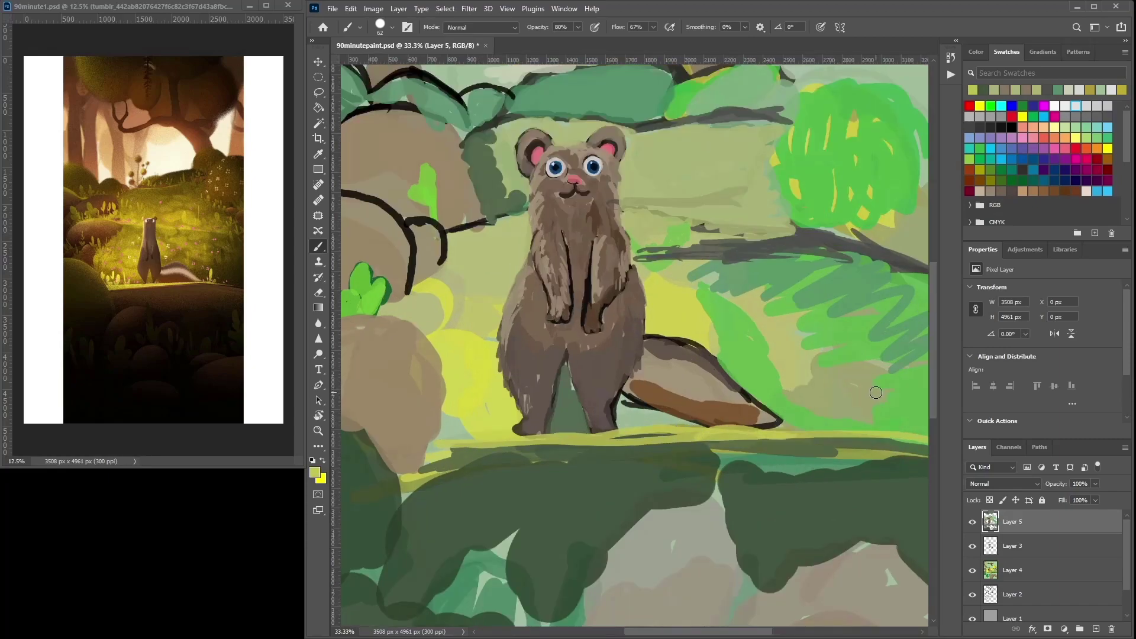
pyautogui.hotkey('ctrl', '+')
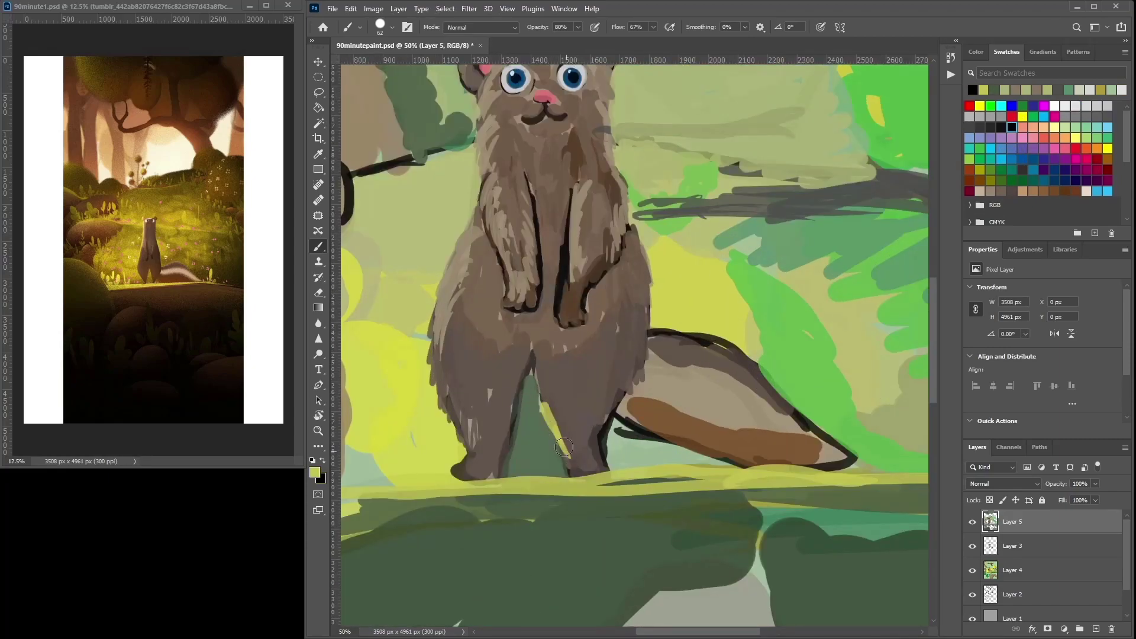
pyautogui.click(1010, 126)
pyautogui.rightClick(600, 393)
pyautogui.click(673, 424)
pyautogui.moveTo(541, 394)
pyautogui.mouseDown()
pyautogui.moveTo(569, 460)
pyautogui.moveTo(604, 474)
pyautogui.moveTo(636, 338)
pyautogui.moveTo(627, 388)
pyautogui.mouseUp()
# Shade both lower legs and feet with sampled dark browns.
pyautogui.press('alt')
pyautogui.keyDown('alt'); pyautogui.click(631, 342); pyautogui.keyUp('alt')
pyautogui.moveTo(625, 372); pyautogui.dragTo(610, 419)
pyautogui.keyDown('alt'); pyautogui.click(566, 331); pyautogui.keyUp('alt')
pyautogui.moveTo(572, 451)
pyautogui.mouseDown()
pyautogui.moveTo(582, 467)
pyautogui.moveTo(607, 410)
pyautogui.moveTo(579, 457)
pyautogui.moveTo(558, 422)
pyautogui.moveTo(583, 473)
pyautogui.moveTo(624, 371)
pyautogui.mouseUp()
pyautogui.moveTo(480, 440)
pyautogui.mouseDown()
pyautogui.moveTo(489, 478)
pyautogui.moveTo(468, 458)
pyautogui.moveTo(501, 442)
pyautogui.mouseUp()
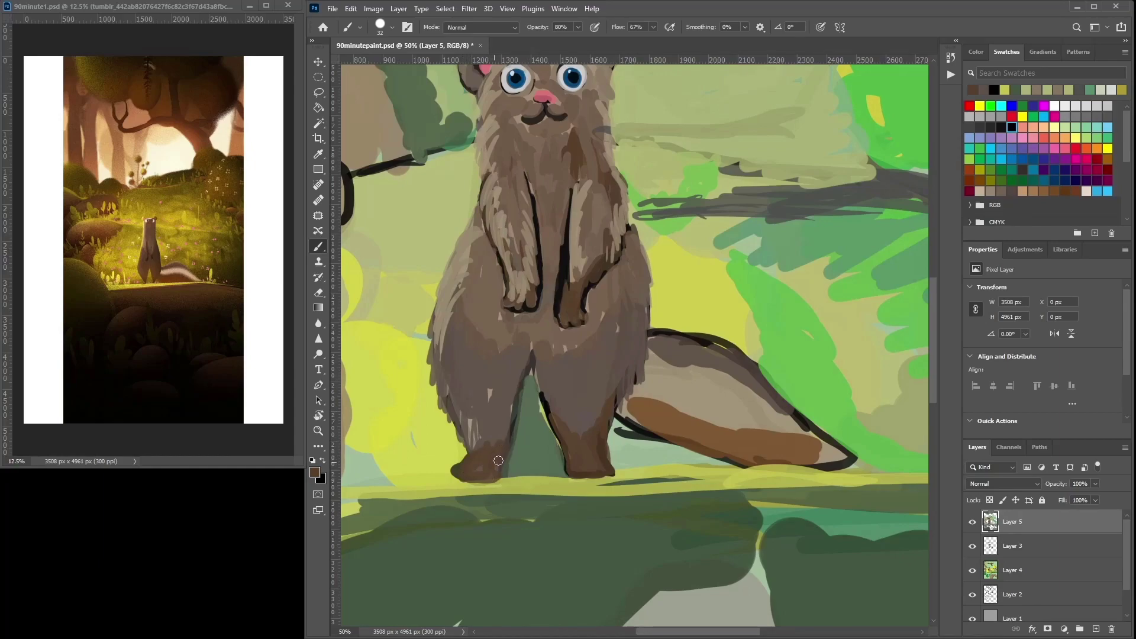
pyautogui.hotkey('ctrl', '+')
pyautogui.moveTo(620, 204); pyautogui.dragTo(668, 394)
pyautogui.keyDown('alt'); pyautogui.click(585, 232); pyautogui.keyUp('alt')
pyautogui.moveTo(569, 231)
pyautogui.mouseDown()
pyautogui.moveTo(587, 227)
pyautogui.moveTo(525, 229)
pyautogui.mouseUp()
pyautogui.keyDown('alt'); pyautogui.click(608, 193); pyautogui.keyUp('alt')
pyautogui.moveTo(604, 207)
pyautogui.mouseDown()
pyautogui.moveTo(619, 201)
pyautogui.moveTo(618, 169)
pyautogui.moveTo(591, 202)
pyautogui.moveTo(591, 164)
pyautogui.moveTo(599, 168)
pyautogui.mouseUp()
pyautogui.keyDown('alt'); pyautogui.click(595, 178); pyautogui.keyUp('alt')
pyautogui.click(594, 167)
pyautogui.keyDown('alt'); pyautogui.click(624, 129); pyautogui.keyUp('alt')
pyautogui.moveTo(566, 164)
pyautogui.mouseDown()
pyautogui.moveTo(616, 136)
pyautogui.moveTo(573, 175)
pyautogui.moveTo(589, 163)
pyautogui.moveTo(588, 201)
pyautogui.moveTo(607, 161)
pyautogui.mouseUp()
pyautogui.keyDown('alt'); pyautogui.click(599, 150); pyautogui.keyUp('alt')
pyautogui.keyDown('alt'); pyautogui.click(602, 156); pyautogui.keyUp('alt')
pyautogui.hotkey('ctrl', 'z')
pyautogui.hotkey('ctrl', 'z')
pyautogui.hotkey('ctrl', 'z')
pyautogui.hotkey('ctrl', 'z')
pyautogui.hotkey('ctrl', 'z')
pyautogui.hotkey('ctrl', 'z')
pyautogui.hotkey('ctrl', 'z')
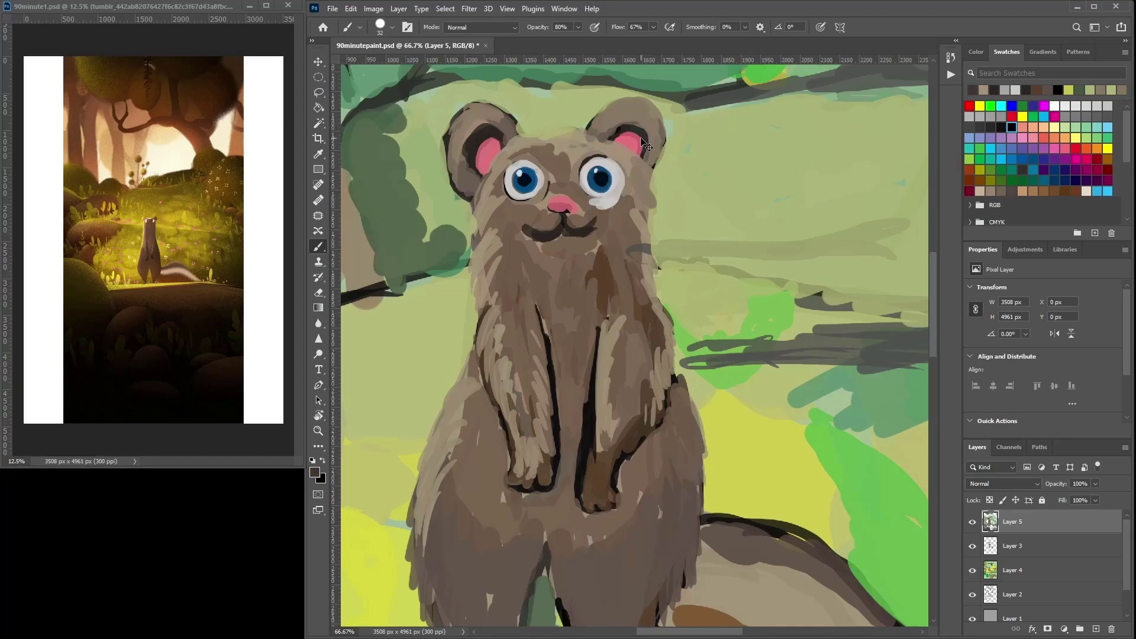
pyautogui.hotkey('ctrl', 'z')
pyautogui.hotkey('ctrl', 'z')
# Outline the top of the head between the ears in sampled dark brown and touch up the forehead in light brown.
pyautogui.keyDown('alt'); pyautogui.click(581, 158); pyautogui.keyUp('alt')
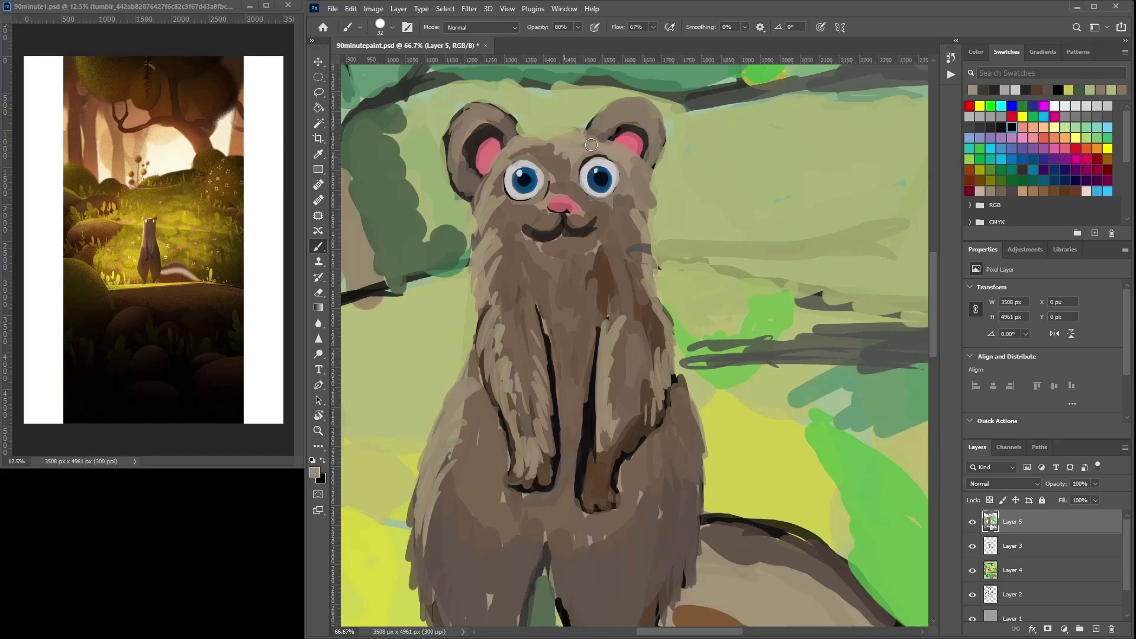
pyautogui.keyDown('alt'); pyautogui.click(624, 126); pyautogui.keyUp('alt')
pyautogui.moveTo(599, 137)
pyautogui.mouseDown()
pyautogui.moveTo(545, 138)
pyautogui.moveTo(488, 176)
pyautogui.mouseUp()
pyautogui.click(148, 62)
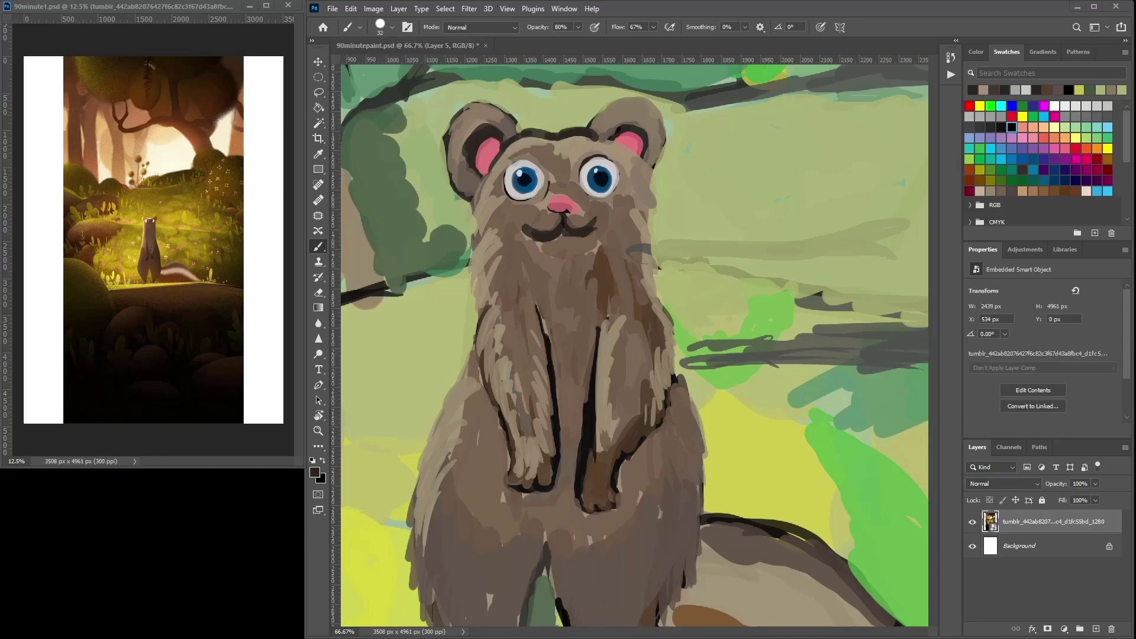
pyautogui.click(584, 154)
pyautogui.keyDown('alt'); pyautogui.click(576, 155); pyautogui.keyUp('alt')
pyautogui.moveTo(572, 144); pyautogui.dragTo(560, 139)
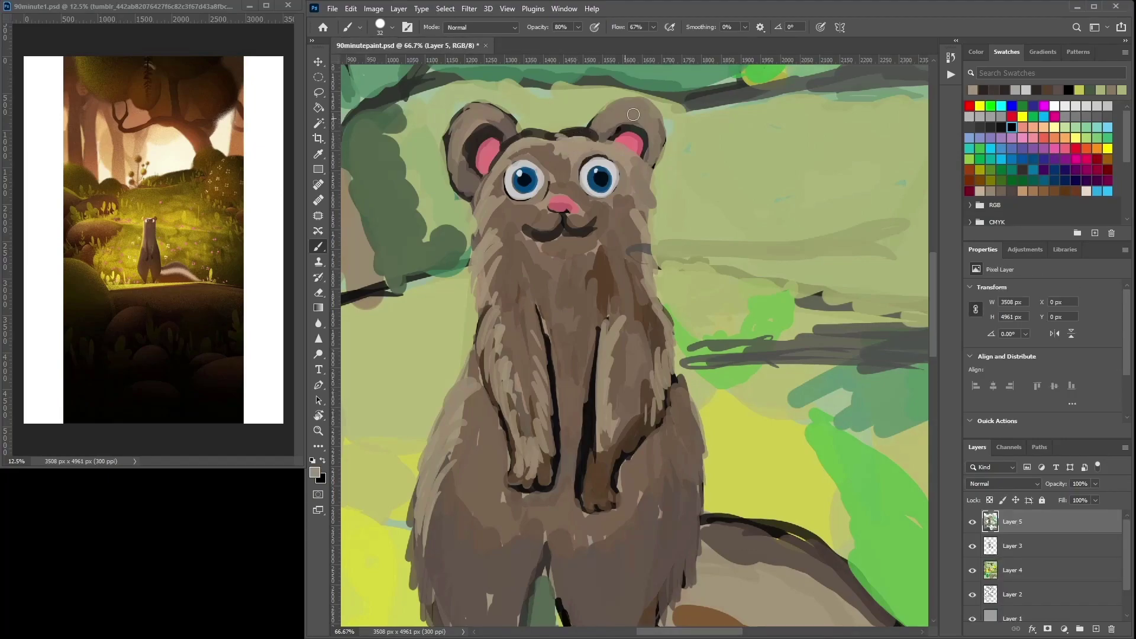
# Reshape the nose as a larger pink form with a dark outline and clean up the muzzle below it.
pyautogui.keyDown('alt'); pyautogui.click(557, 195); pyautogui.keyUp('alt')
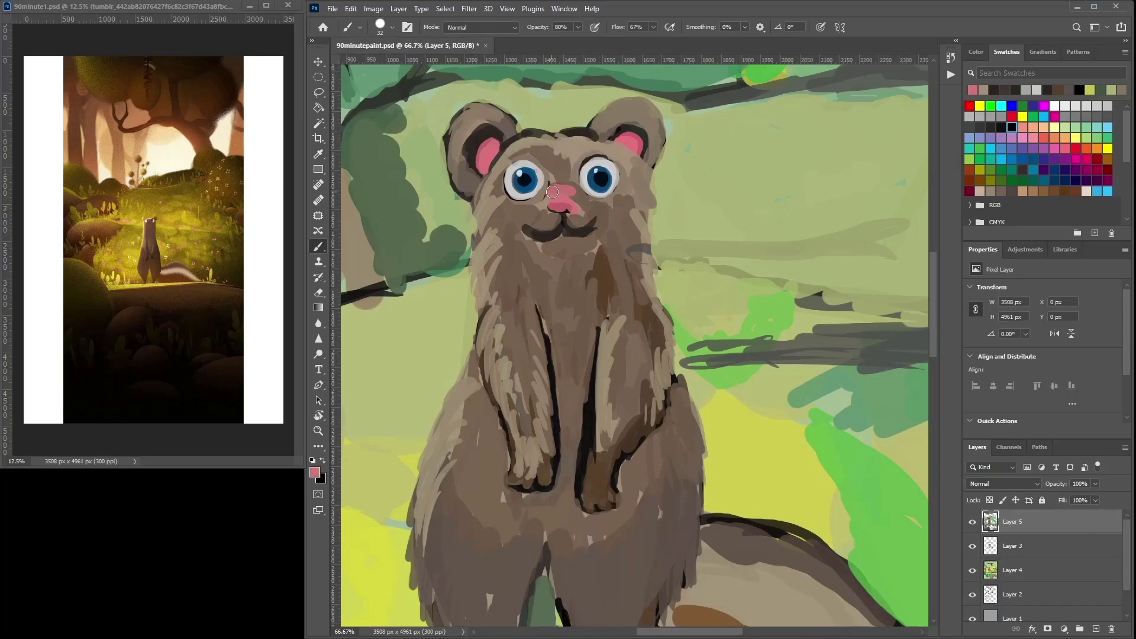
pyautogui.keyDown('alt'); pyautogui.click(568, 214); pyautogui.keyUp('alt')
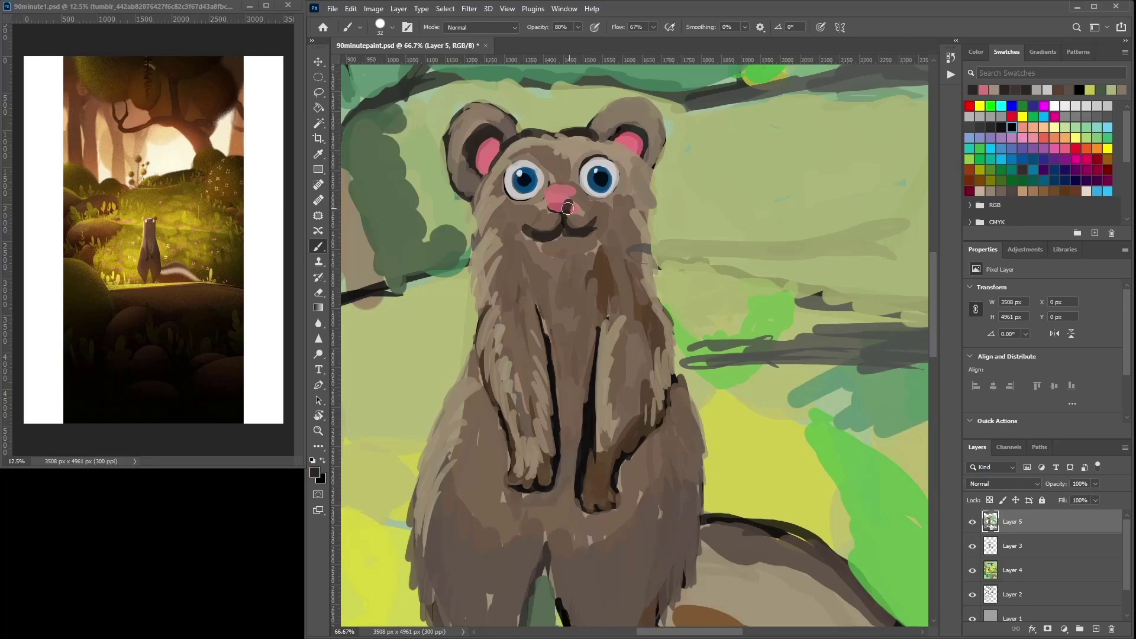
pyautogui.keyDown('alt'); pyautogui.click(559, 198); pyautogui.keyUp('alt')
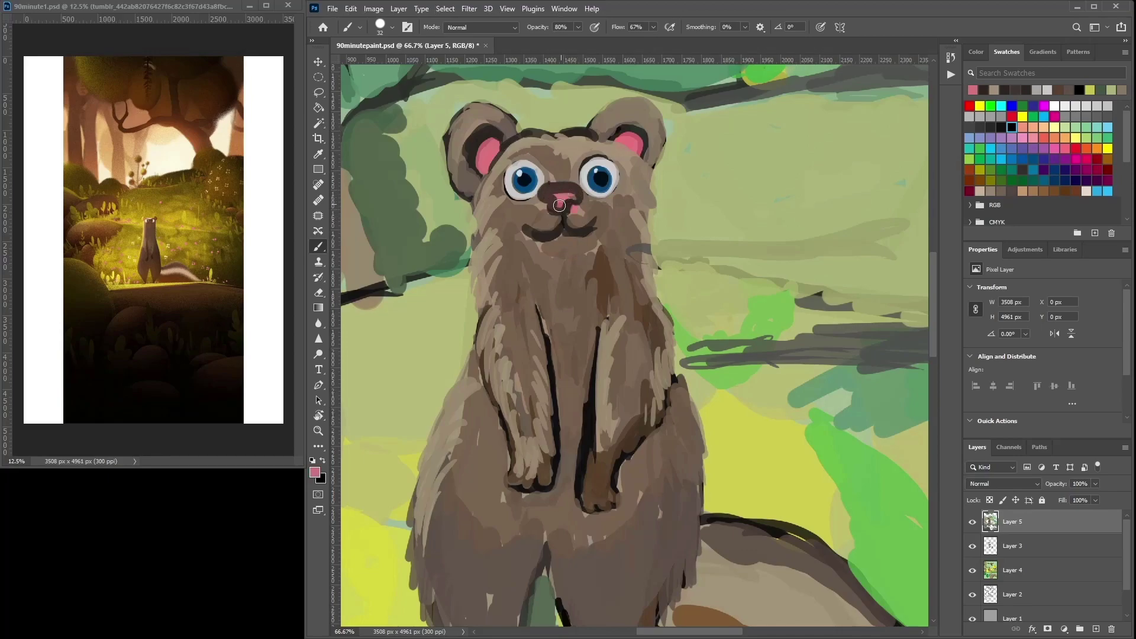
pyautogui.moveTo(554, 193); pyautogui.dragTo(574, 195)
pyautogui.keyDown('alt'); pyautogui.click(544, 235); pyautogui.keyUp('alt')
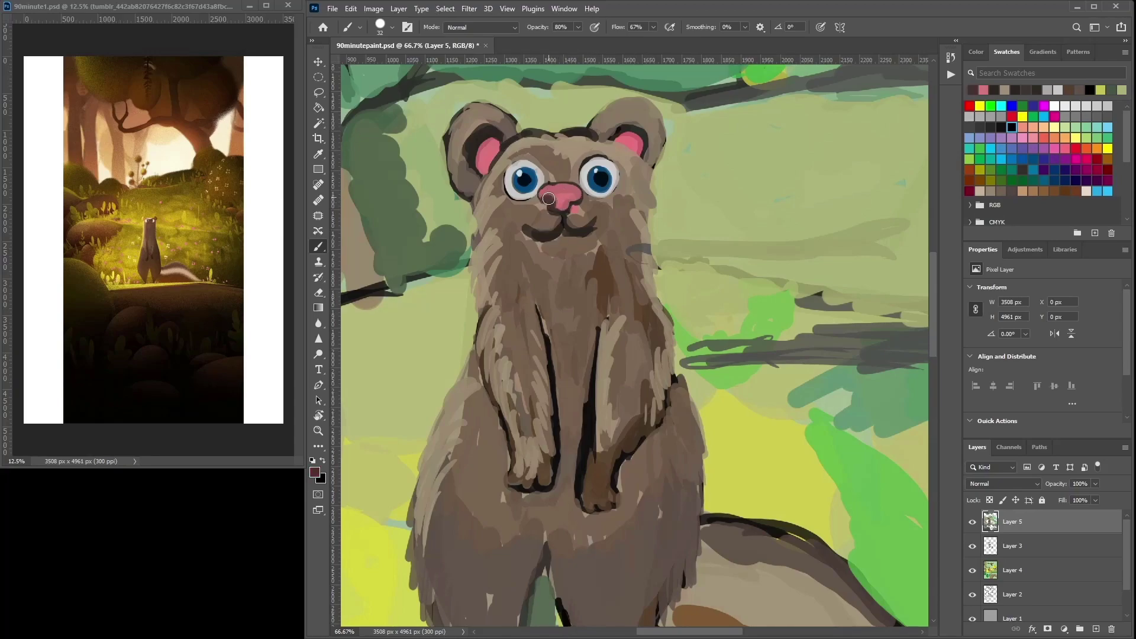
pyautogui.keyDown('alt'); pyautogui.click(561, 229); pyautogui.keyUp('alt')
pyautogui.moveTo(561, 215)
pyautogui.mouseDown()
pyautogui.moveTo(584, 233)
pyautogui.moveTo(574, 216)
pyautogui.mouseUp()
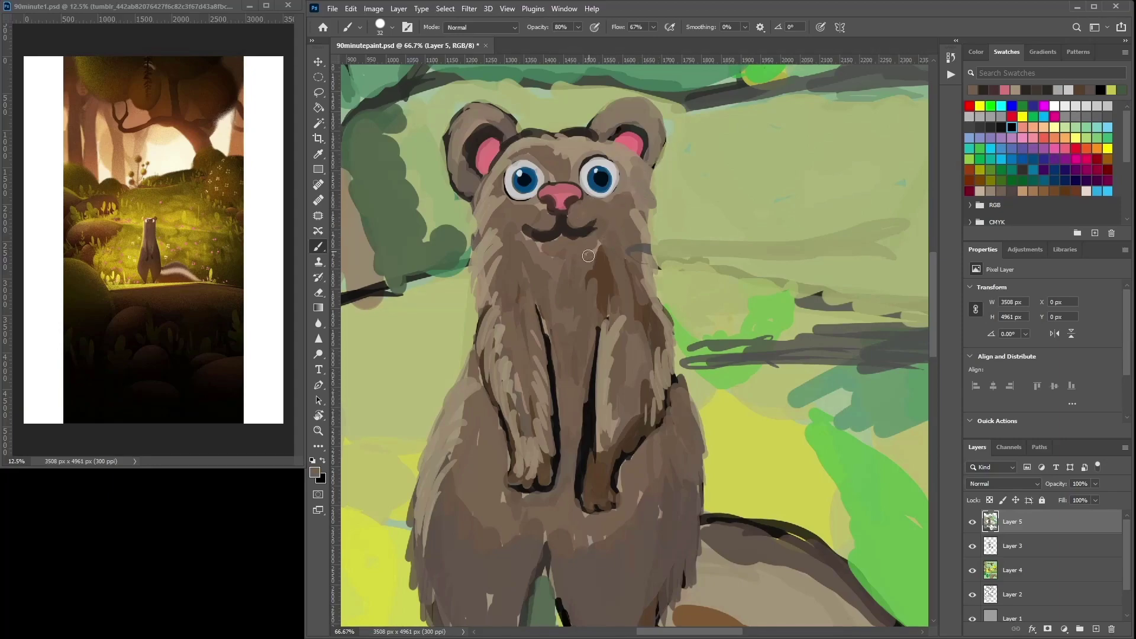
# Paint a dark brown triangular shadow under the chin and blend its edges into the chest.
pyautogui.moveTo(546, 258); pyautogui.dragTo(571, 260)
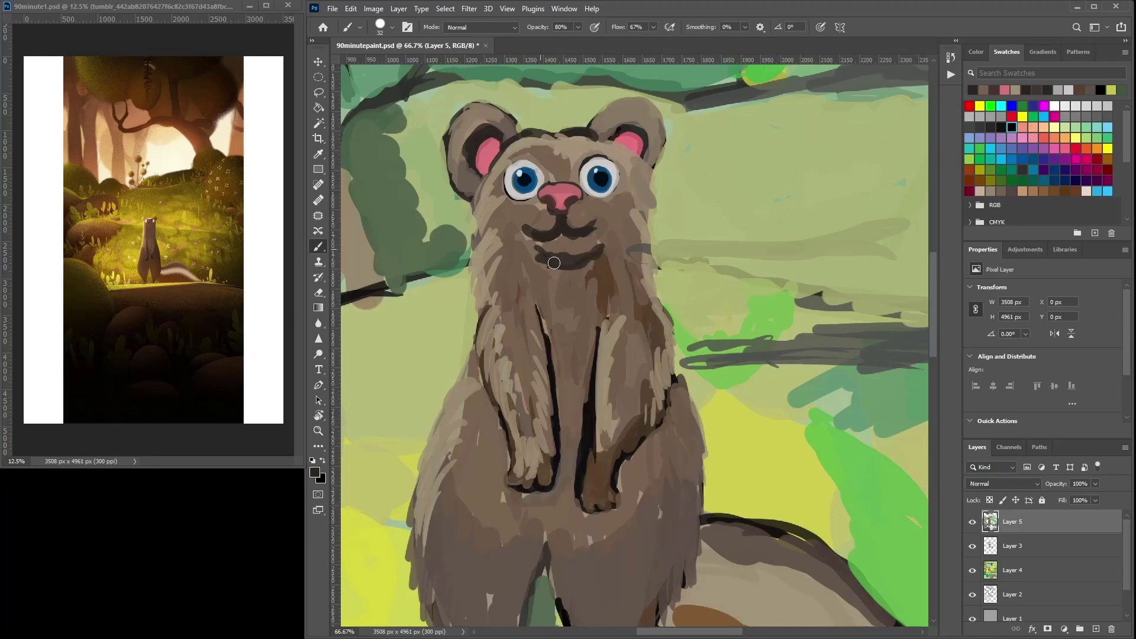
pyautogui.keyDown('alt'); pyautogui.click(582, 278); pyautogui.keyUp('alt')
pyautogui.keyDown('alt'); pyautogui.click(497, 605); pyautogui.keyUp('alt')
pyautogui.moveTo(541, 260)
pyautogui.mouseDown()
pyautogui.moveTo(585, 273)
pyautogui.moveTo(573, 286)
pyautogui.moveTo(546, 262)
pyautogui.moveTo(567, 313)
pyautogui.moveTo(596, 271)
pyautogui.moveTo(576, 287)
pyautogui.moveTo(593, 248)
pyautogui.moveTo(602, 273)
pyautogui.moveTo(587, 300)
pyautogui.mouseUp()
pyautogui.click(314, 471)
pyautogui.click(548, 249)
pyautogui.click(680, 148)
pyautogui.keyDown('alt'); pyautogui.click(600, 308); pyautogui.keyUp('alt')
pyautogui.moveTo(603, 255); pyautogui.dragTo(579, 311)
pyautogui.moveTo(577, 240)
pyautogui.mouseDown()
pyautogui.moveTo(542, 255)
pyautogui.moveTo(553, 265)
pyautogui.moveTo(593, 248)
pyautogui.moveTo(567, 296)
pyautogui.moveTo(535, 269)
pyautogui.moveTo(566, 316)
pyautogui.moveTo(599, 301)
pyautogui.moveTo(582, 303)
pyautogui.moveTo(596, 270)
pyautogui.mouseUp()
# Add light and brown fur strokes down both cheeks and sides of the neck in sampled tones.
pyautogui.moveTo(653, 244)
pyautogui.mouseDown()
pyautogui.moveTo(639, 252)
pyautogui.moveTo(646, 197)
pyautogui.moveTo(655, 273)
pyautogui.moveTo(640, 247)
pyautogui.mouseUp()
pyautogui.keyDown('alt'); pyautogui.click(645, 190); pyautogui.keyUp('alt')
pyautogui.keyDown('alt'); pyautogui.click(638, 259); pyautogui.keyUp('alt')
pyautogui.moveTo(495, 220)
pyautogui.mouseDown()
pyautogui.moveTo(484, 228)
pyautogui.moveTo(487, 207)
pyautogui.mouseUp()
pyautogui.moveTo(493, 250)
pyautogui.mouseDown()
pyautogui.moveTo(484, 282)
pyautogui.moveTo(491, 203)
pyautogui.moveTo(479, 251)
pyautogui.moveTo(494, 287)
pyautogui.mouseUp()
pyautogui.keyDown('alt'); pyautogui.click(486, 272); pyautogui.keyUp('alt')
pyautogui.moveTo(491, 276); pyautogui.dragTo(497, 297)
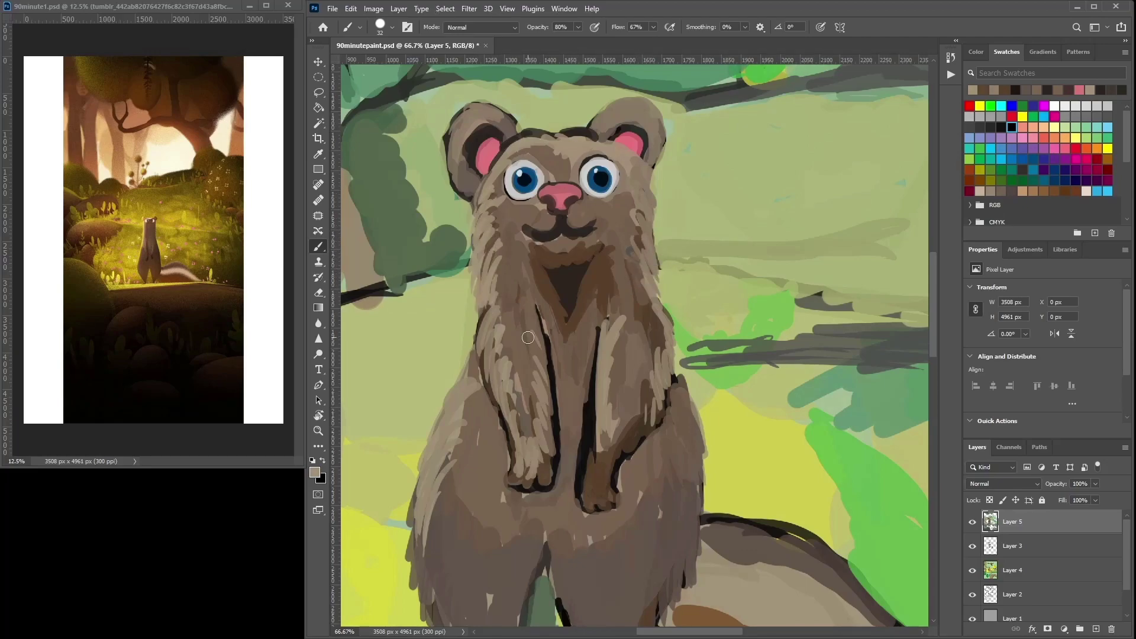
# Add light fur strokes to the left-hand flank and the right-hand arm.
pyautogui.moveTo(460, 381); pyautogui.dragTo(440, 428)
pyautogui.moveTo(622, 388); pyautogui.dragTo(619, 425)
pyautogui.moveTo(632, 383); pyautogui.dragTo(629, 417)
pyautogui.moveTo(646, 377)
pyautogui.mouseDown()
pyautogui.moveTo(645, 411)
pyautogui.moveTo(671, 343)
pyautogui.mouseUp()
pyautogui.moveTo(668, 355); pyautogui.dragTo(675, 317)
pyautogui.hotkey('ctrl', '-')
pyautogui.hotkey('ctrl', '-')
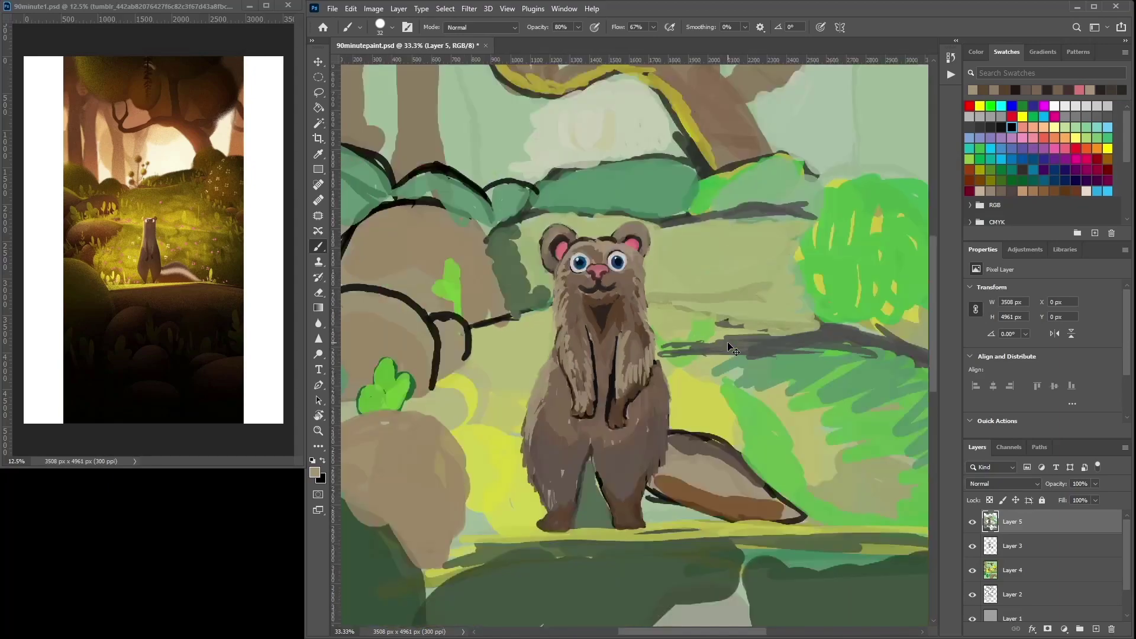
# Paint clumps of grass blades beside the animal's right-hand arm and above the tail in dark green with a 72 px brush.
pyautogui.keyDown('alt'); pyautogui.click(734, 350); pyautogui.keyUp('alt')
pyautogui.moveTo(713, 369)
pyautogui.mouseDown()
pyautogui.moveTo(737, 336)
pyautogui.moveTo(711, 331)
pyautogui.mouseUp()
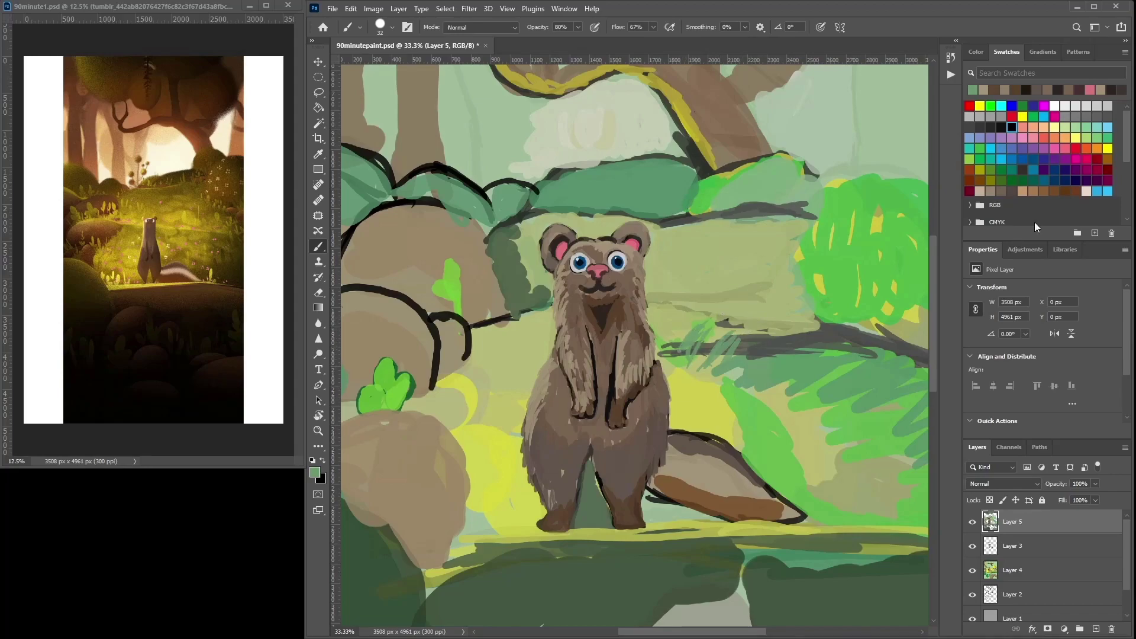
pyautogui.click(1010, 180)
pyautogui.rightClick(762, 329)
pyautogui.moveTo(831, 360); pyautogui.dragTo(842, 359)
pyautogui.moveTo(692, 384)
pyautogui.mouseDown()
pyautogui.moveTo(682, 410)
pyautogui.moveTo(736, 422)
pyautogui.moveTo(722, 386)
pyautogui.mouseUp()
pyautogui.moveTo(725, 426); pyautogui.dragTo(763, 371)
pyautogui.moveTo(748, 441); pyautogui.dragTo(792, 373)
pyautogui.moveTo(787, 441); pyautogui.dragTo(840, 376)
pyautogui.moveTo(677, 381)
pyautogui.mouseDown()
pyautogui.moveTo(699, 343)
pyautogui.moveTo(686, 342)
pyautogui.mouseUp()
pyautogui.moveTo(658, 368); pyautogui.dragTo(680, 340)
pyautogui.moveTo(687, 379)
pyautogui.mouseDown()
pyautogui.moveTo(731, 332)
pyautogui.moveTo(787, 325)
pyautogui.mouseUp()
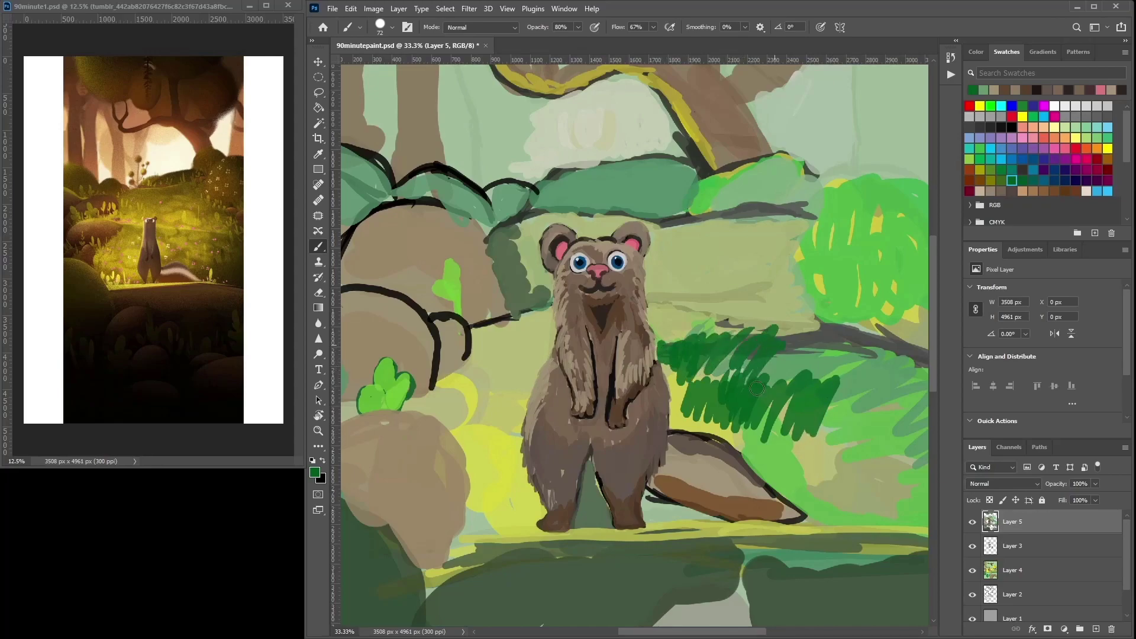
# Extend the dark green grass blades across the right-hand hill up to its ridge and down behind the tail.
pyautogui.moveTo(763, 405); pyautogui.dragTo(816, 343)
pyautogui.moveTo(680, 411)
pyautogui.mouseDown()
pyautogui.moveTo(697, 370)
pyautogui.moveTo(679, 362)
pyautogui.mouseUp()
pyautogui.moveTo(693, 410); pyautogui.dragTo(745, 343)
pyautogui.moveTo(743, 385); pyautogui.dragTo(764, 357)
pyautogui.moveTo(783, 381); pyautogui.dragTo(846, 333)
pyautogui.moveTo(806, 399); pyautogui.dragTo(852, 342)
pyautogui.moveTo(814, 419); pyautogui.dragTo(827, 391)
pyautogui.moveTo(829, 408); pyautogui.dragTo(779, 363)
pyautogui.moveTo(710, 404); pyautogui.dragTo(721, 362)
pyautogui.moveTo(725, 404)
pyautogui.mouseDown()
pyautogui.moveTo(742, 353)
pyautogui.moveTo(818, 310)
pyautogui.mouseUp()
pyautogui.moveTo(780, 352)
pyautogui.mouseDown()
pyautogui.moveTo(850, 314)
pyautogui.moveTo(836, 354)
pyautogui.moveTo(854, 305)
pyautogui.mouseUp()
pyautogui.moveTo(828, 358)
pyautogui.mouseDown()
pyautogui.moveTo(865, 310)
pyautogui.moveTo(870, 319)
pyautogui.mouseUp()
pyautogui.moveTo(852, 385); pyautogui.dragTo(923, 322)
pyautogui.moveTo(809, 391); pyautogui.dragTo(782, 349)
pyautogui.moveTo(739, 429); pyautogui.dragTo(748, 374)
pyautogui.moveTo(746, 433); pyautogui.dragTo(772, 379)
pyautogui.moveTo(726, 414); pyautogui.dragTo(730, 362)
pyautogui.moveTo(708, 404)
pyautogui.mouseDown()
pyautogui.moveTo(689, 389)
pyautogui.moveTo(664, 334)
pyautogui.mouseUp()
pyautogui.moveTo(669, 365); pyautogui.dragTo(661, 327)
pyautogui.moveTo(643, 347)
pyautogui.mouseDown()
pyautogui.moveTo(627, 314)
pyautogui.moveTo(595, 305)
pyautogui.mouseUp()
pyautogui.moveTo(613, 337); pyautogui.dragTo(607, 296)
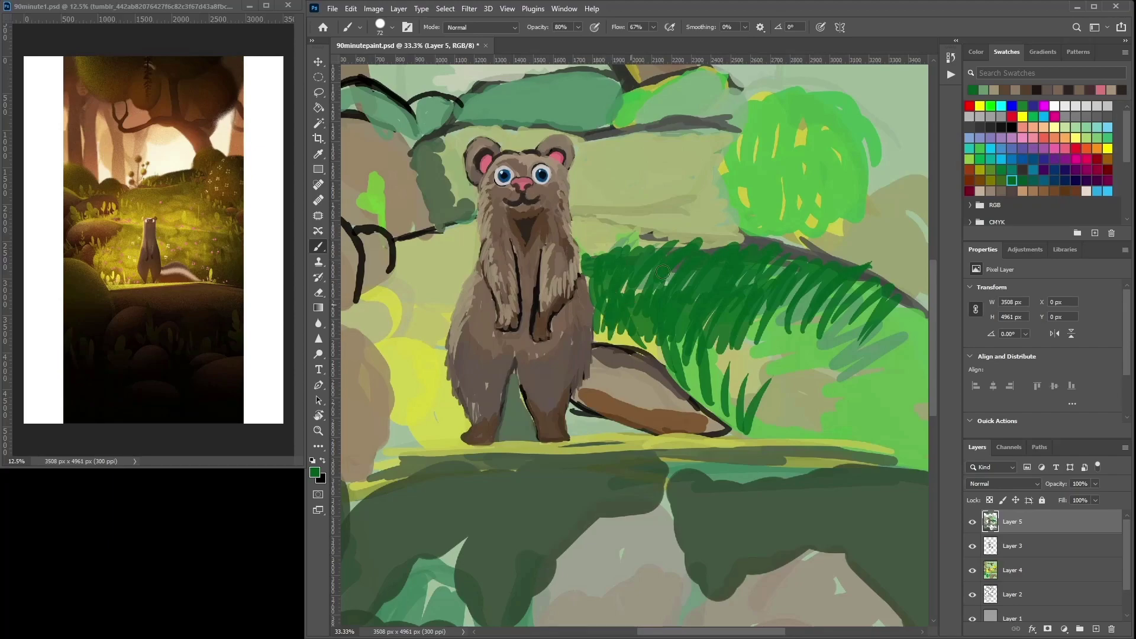
# Fill the slope beyond the tail tip with long overlapping grass blades in dark and sampled greens.
pyautogui.moveTo(733, 362); pyautogui.dragTo(744, 321)
pyautogui.moveTo(746, 380)
pyautogui.mouseDown()
pyautogui.moveTo(767, 321)
pyautogui.moveTo(715, 304)
pyautogui.mouseUp()
pyautogui.moveTo(742, 394)
pyautogui.mouseDown()
pyautogui.moveTo(752, 336)
pyautogui.moveTo(800, 314)
pyautogui.mouseUp()
pyautogui.moveTo(811, 401); pyautogui.dragTo(840, 338)
pyautogui.keyDown('alt'); pyautogui.click(797, 379); pyautogui.keyUp('alt')
pyautogui.moveTo(770, 391)
pyautogui.mouseDown()
pyautogui.moveTo(794, 335)
pyautogui.moveTo(772, 377)
pyautogui.moveTo(779, 319)
pyautogui.mouseUp()
pyautogui.keyDown('alt'); pyautogui.click(765, 369); pyautogui.keyUp('alt')
pyautogui.moveTo(745, 425)
pyautogui.mouseDown()
pyautogui.moveTo(763, 373)
pyautogui.moveTo(747, 365)
pyautogui.mouseUp()
pyautogui.moveTo(763, 392)
pyautogui.mouseDown()
pyautogui.moveTo(778, 366)
pyautogui.moveTo(831, 348)
pyautogui.mouseUp()
pyautogui.keyDown('alt'); pyautogui.click(817, 304); pyautogui.keyUp('alt')
pyautogui.moveTo(775, 431)
pyautogui.mouseDown()
pyautogui.moveTo(811, 355)
pyautogui.moveTo(767, 355)
pyautogui.mouseUp()
pyautogui.moveTo(746, 430); pyautogui.dragTo(780, 316)
pyautogui.moveTo(809, 392); pyautogui.dragTo(846, 327)
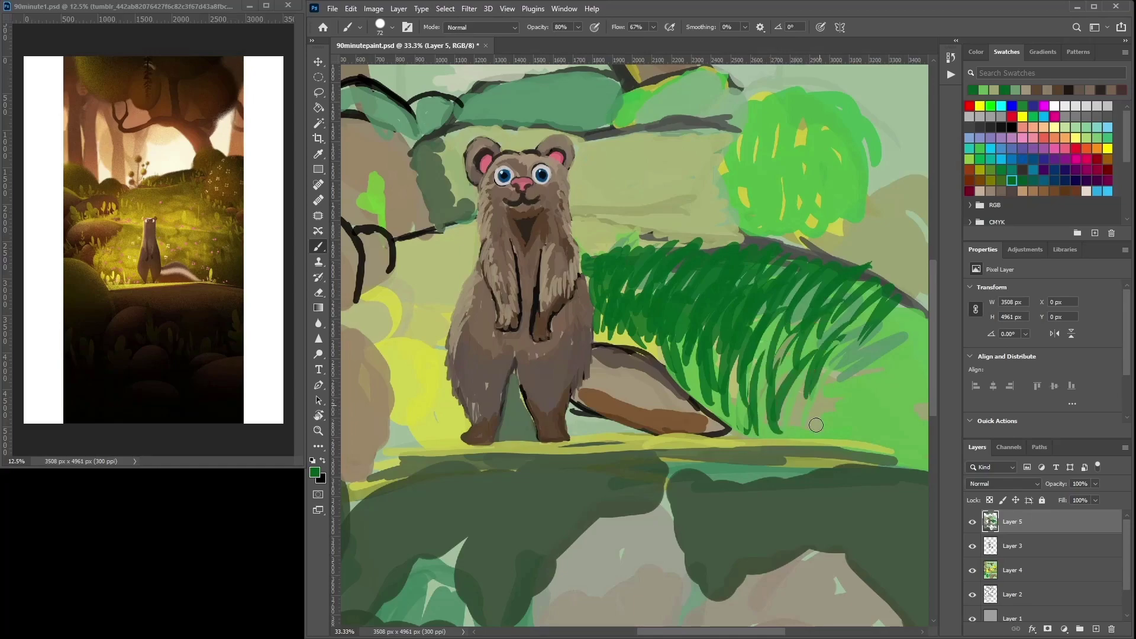
# Extend the dark green grass blades across the slope beyond the tail tip towards the canvas's right-hand edge.
pyautogui.moveTo(815, 426); pyautogui.dragTo(845, 364)
pyautogui.moveTo(882, 352); pyautogui.dragTo(830, 338)
pyautogui.moveTo(769, 419); pyautogui.dragTo(828, 358)
pyautogui.moveTo(840, 442)
pyautogui.mouseDown()
pyautogui.moveTo(874, 364)
pyautogui.moveTo(849, 316)
pyautogui.mouseUp()
pyautogui.moveTo(796, 397); pyautogui.dragTo(825, 283)
pyautogui.moveTo(828, 343)
pyautogui.mouseDown()
pyautogui.moveTo(875, 267)
pyautogui.moveTo(872, 296)
pyautogui.mouseUp()
pyautogui.moveTo(855, 361); pyautogui.dragTo(875, 317)
pyautogui.moveTo(856, 372)
pyautogui.mouseDown()
pyautogui.moveTo(876, 335)
pyautogui.moveTo(854, 294)
pyautogui.mouseUp()
pyautogui.moveTo(818, 340); pyautogui.dragTo(823, 313)
# Paint tall grass blades in sampled dark green between the boulders and the animal's left-hand side, down to the feet.
pyautogui.hotkey('ctrl', '-')
pyautogui.hotkey('ctrl', '-')
pyautogui.keyDown('alt'); pyautogui.click(680, 316); pyautogui.keyUp('alt')
pyautogui.keyDown('alt'); pyautogui.click(683, 312); pyautogui.keyUp('alt')
pyautogui.moveTo(557, 289)
pyautogui.mouseDown()
pyautogui.moveTo(562, 305)
pyautogui.moveTo(578, 278)
pyautogui.mouseUp()
pyautogui.moveTo(555, 333); pyautogui.dragTo(562, 289)
pyautogui.moveTo(543, 374)
pyautogui.mouseDown()
pyautogui.moveTo(552, 305)
pyautogui.moveTo(565, 336)
pyautogui.mouseUp()
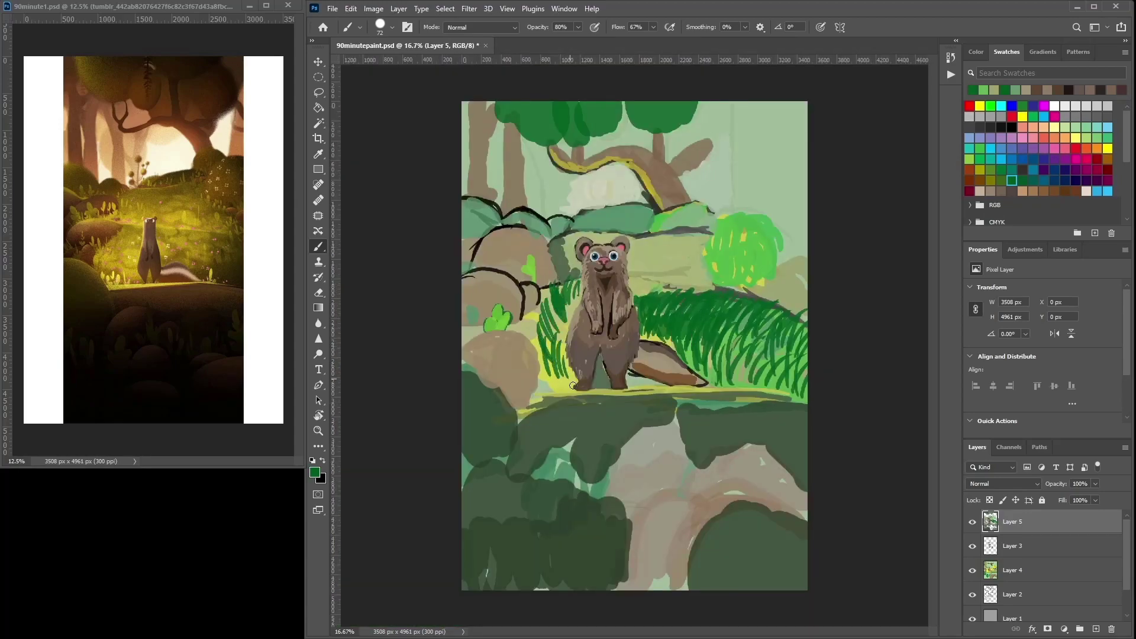
pyautogui.moveTo(546, 397); pyautogui.dragTo(554, 355)
pyautogui.moveTo(562, 394)
pyautogui.mouseDown()
pyautogui.moveTo(566, 343)
pyautogui.moveTo(552, 285)
pyautogui.mouseUp()
pyautogui.moveTo(547, 343)
pyautogui.mouseDown()
pyautogui.moveTo(514, 309)
pyautogui.moveTo(575, 298)
pyautogui.mouseUp()
# Add dark green grass blades on the middle hill beside the head and on the distant hills behind it.
pyautogui.moveTo(648, 278); pyautogui.dragTo(663, 240)
pyautogui.moveTo(667, 281)
pyautogui.mouseDown()
pyautogui.moveTo(676, 243)
pyautogui.moveTo(695, 238)
pyautogui.mouseUp()
pyautogui.moveTo(655, 276); pyautogui.dragTo(654, 239)
pyautogui.moveTo(634, 253); pyautogui.dragTo(643, 237)
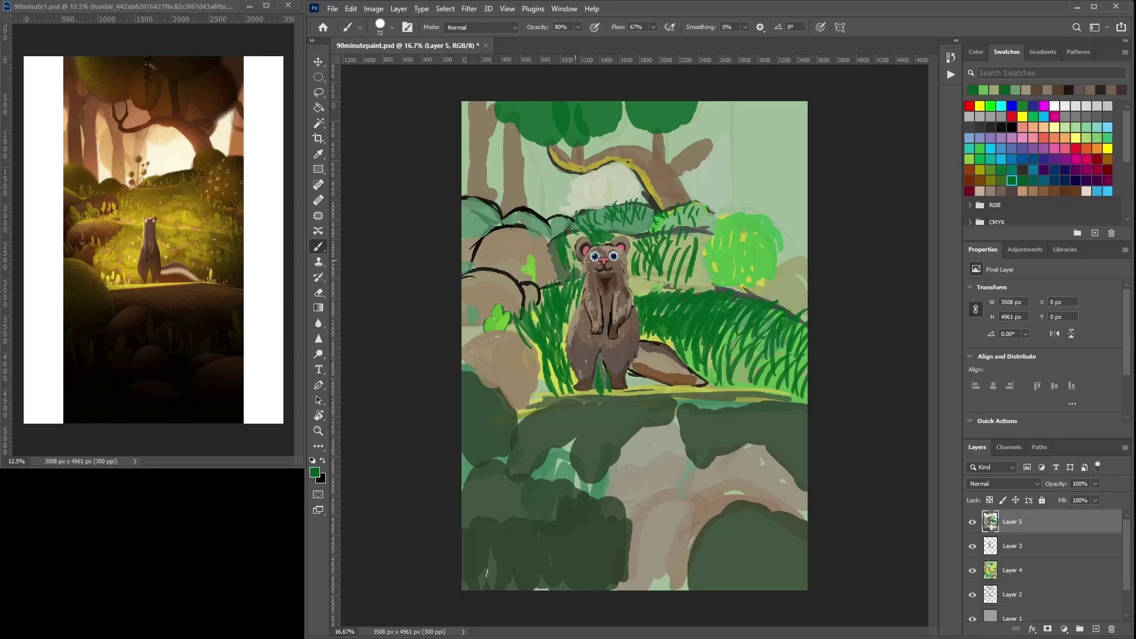
pyautogui.moveTo(669, 268); pyautogui.dragTo(704, 194)
# Extend the tree canopy, then add brown background trunks and a dark green bush along the canvas's right-hand edge.
pyautogui.moveTo(709, 133)
pyautogui.mouseDown()
pyautogui.moveTo(736, 124)
pyautogui.moveTo(701, 106)
pyautogui.moveTo(727, 110)
pyautogui.moveTo(759, 207)
pyautogui.mouseUp()
pyautogui.keyDown('alt'); pyautogui.click(700, 157); pyautogui.keyUp('alt')
pyautogui.moveTo(772, 105)
pyautogui.mouseDown()
pyautogui.moveTo(766, 211)
pyautogui.moveTo(796, 213)
pyautogui.moveTo(793, 106)
pyautogui.moveTo(799, 118)
pyautogui.mouseUp()
pyautogui.moveTo(802, 177)
pyautogui.mouseDown()
pyautogui.moveTo(793, 272)
pyautogui.moveTo(769, 201)
pyautogui.moveTo(755, 216)
pyautogui.moveTo(804, 269)
pyautogui.mouseUp()
# Retouch the top of the animal's head over the grass with sampled fur browns, using a 34 px brush.
pyautogui.keyDown('alt'); pyautogui.click(736, 340); pyautogui.keyUp('alt')
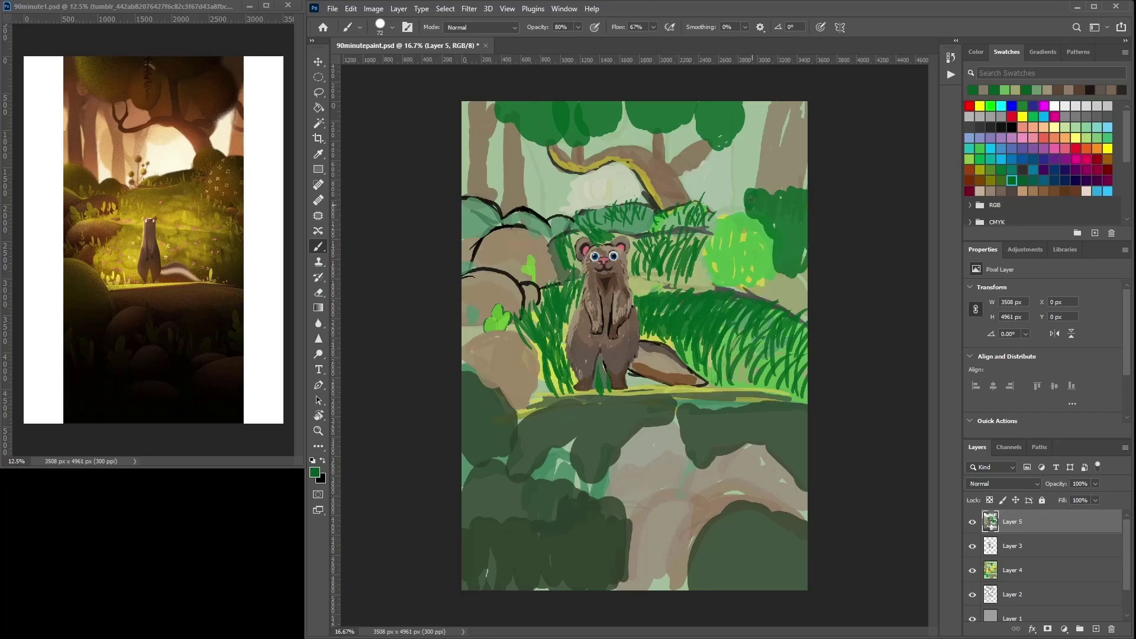
pyautogui.keyDown('alt'); pyautogui.click(615, 185); pyautogui.keyUp('alt')
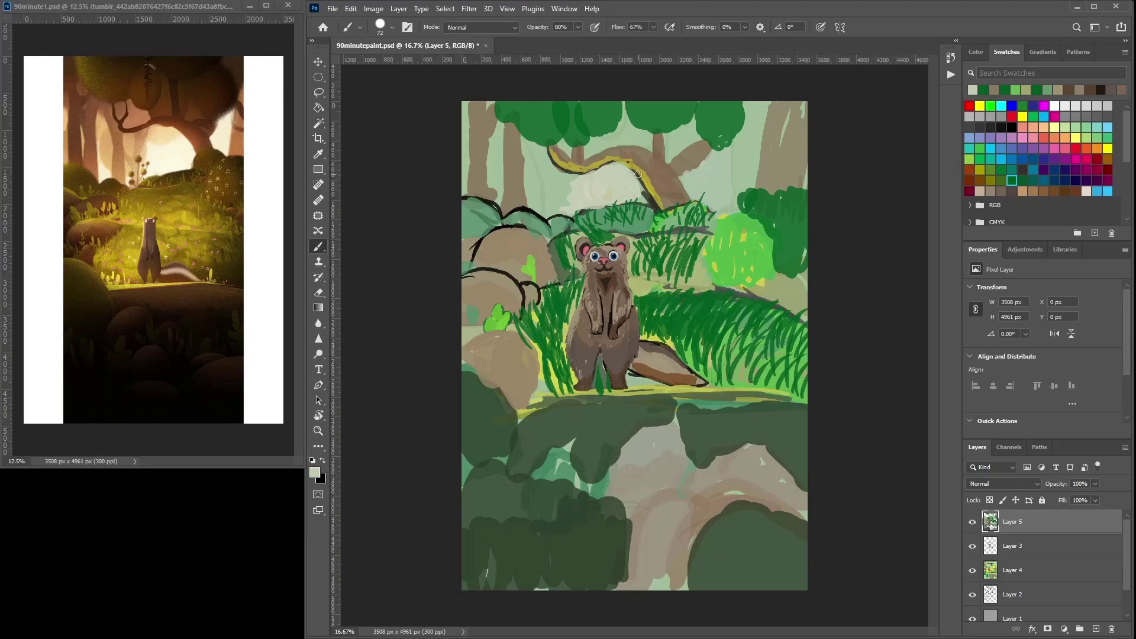
pyautogui.keyDown('alt'); pyautogui.click(541, 239); pyautogui.keyUp('alt')
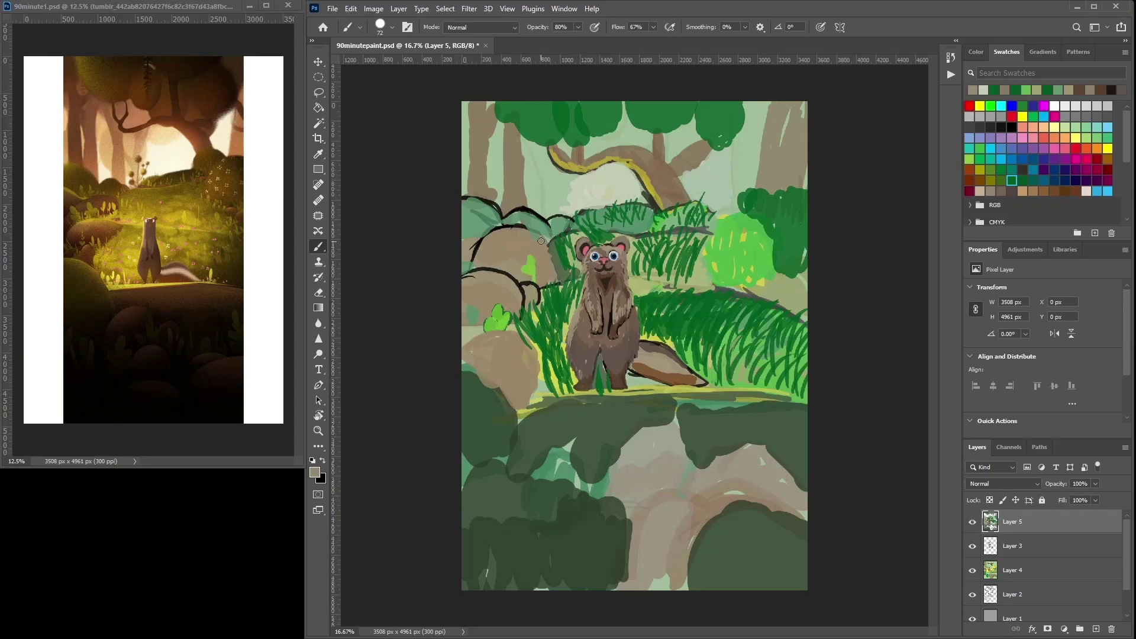
pyautogui.hotkey('ctrl', '+')
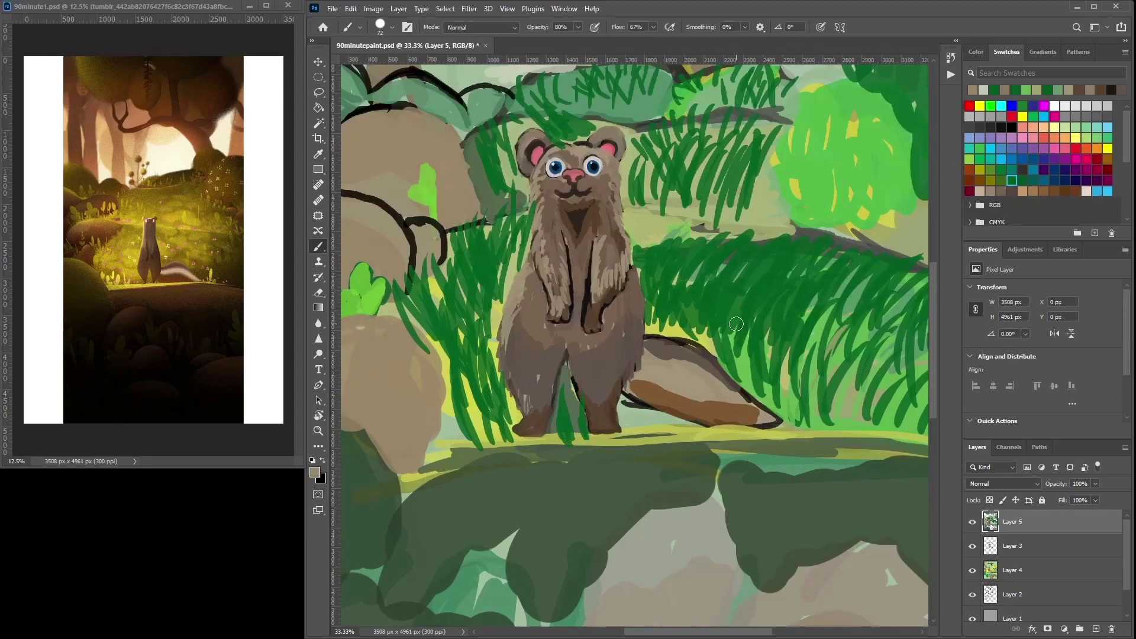
pyautogui.keyDown('alt'); pyautogui.click(562, 146); pyautogui.keyUp('alt')
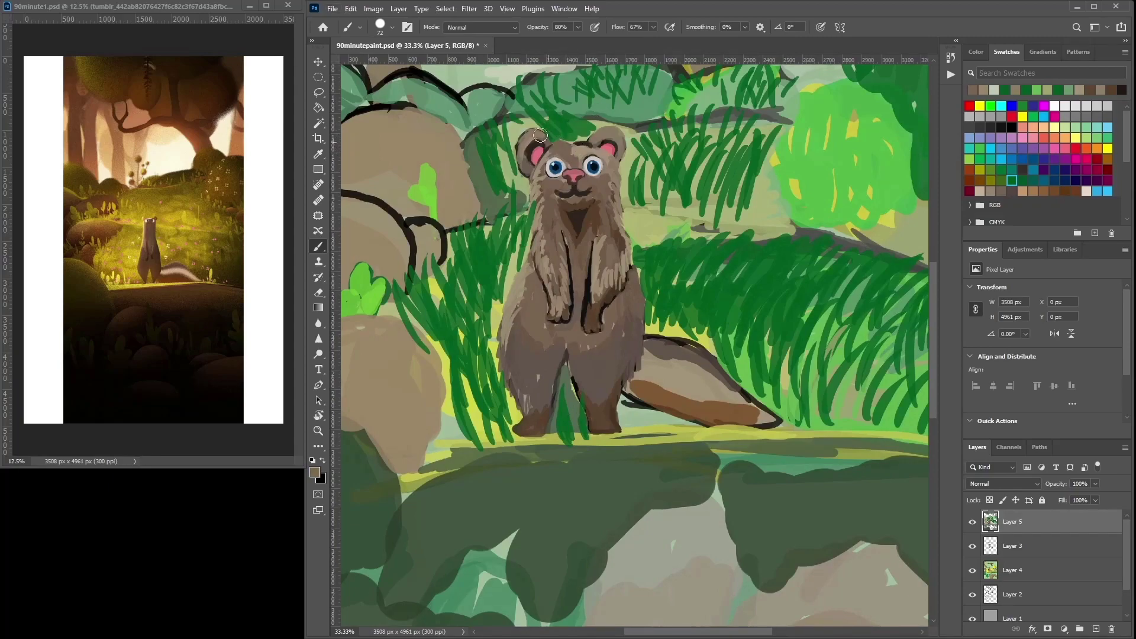
pyautogui.keyDown('alt'); pyautogui.click(601, 185); pyautogui.keyUp('alt')
pyautogui.rightClick(622, 155)
pyautogui.click(695, 186)
pyautogui.click(567, 146)
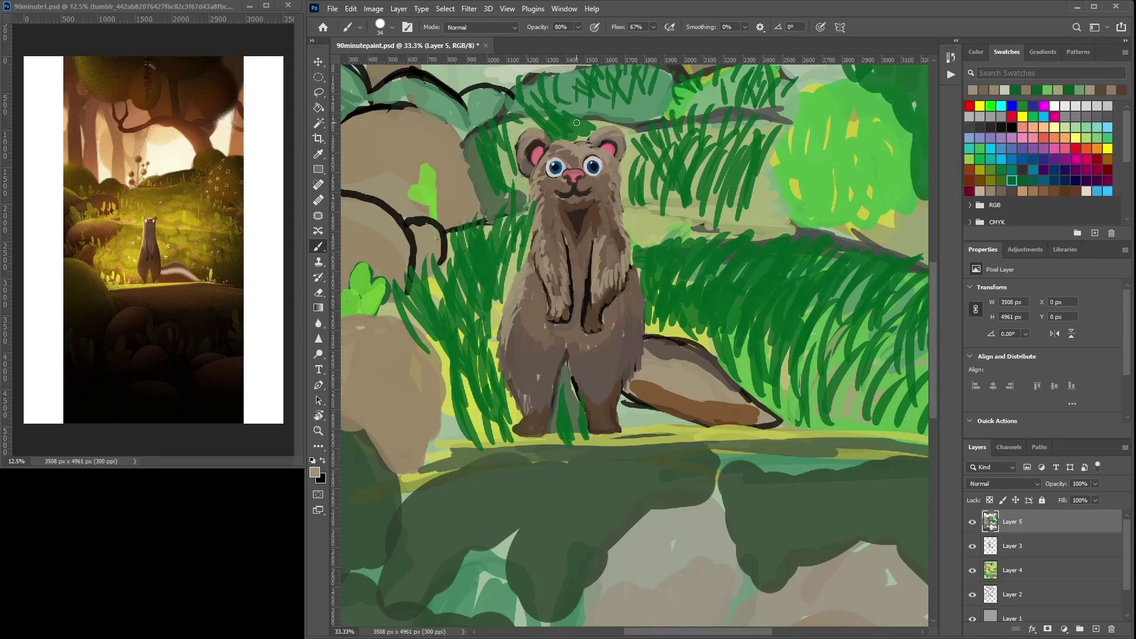
# Fill the gap between the upper boulder and the head with green, and shade the rounded bushes in a darker green.
pyautogui.keyDown('alt'); pyautogui.click(553, 128); pyautogui.keyUp('alt')
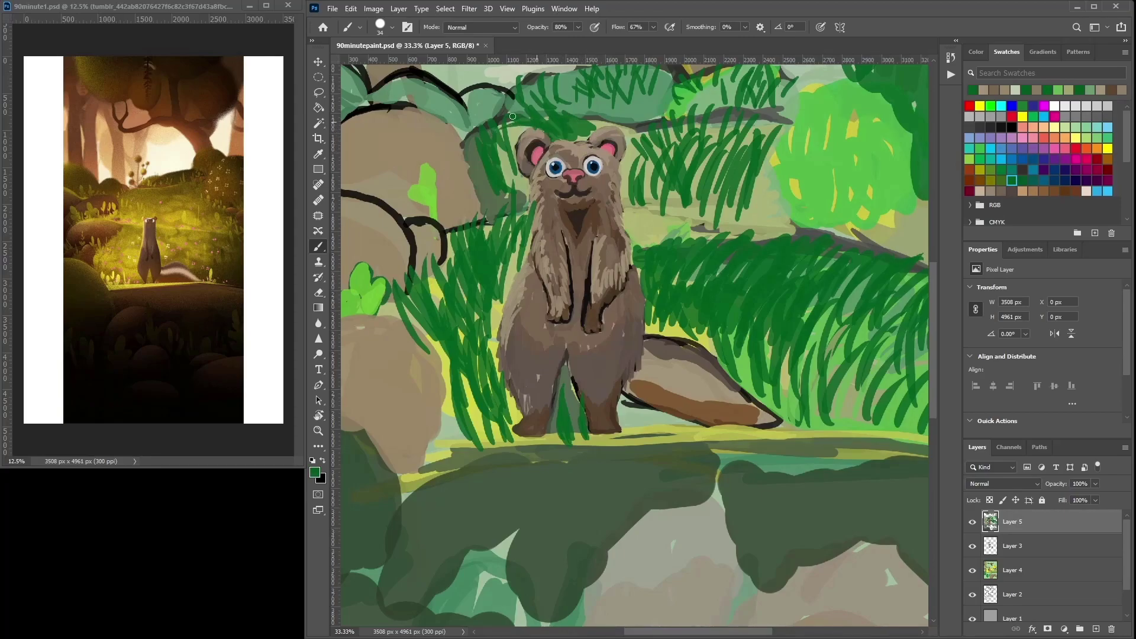
pyautogui.moveTo(526, 126)
pyautogui.mouseDown()
pyautogui.moveTo(513, 196)
pyautogui.moveTo(495, 139)
pyautogui.moveTo(483, 158)
pyautogui.moveTo(507, 183)
pyautogui.moveTo(477, 134)
pyautogui.mouseUp()
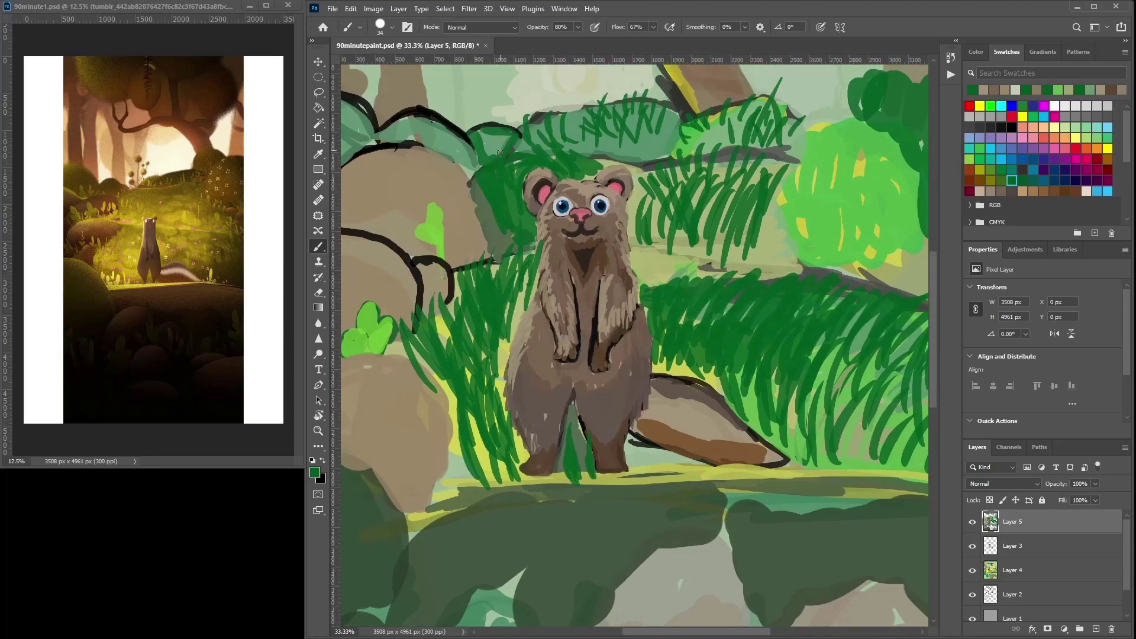
pyautogui.keyDown('alt'); pyautogui.click(491, 171); pyautogui.keyUp('alt')
pyautogui.click(316, 471)
pyautogui.click(523, 262)
pyautogui.click(680, 144)
pyautogui.moveTo(487, 157); pyautogui.dragTo(504, 152)
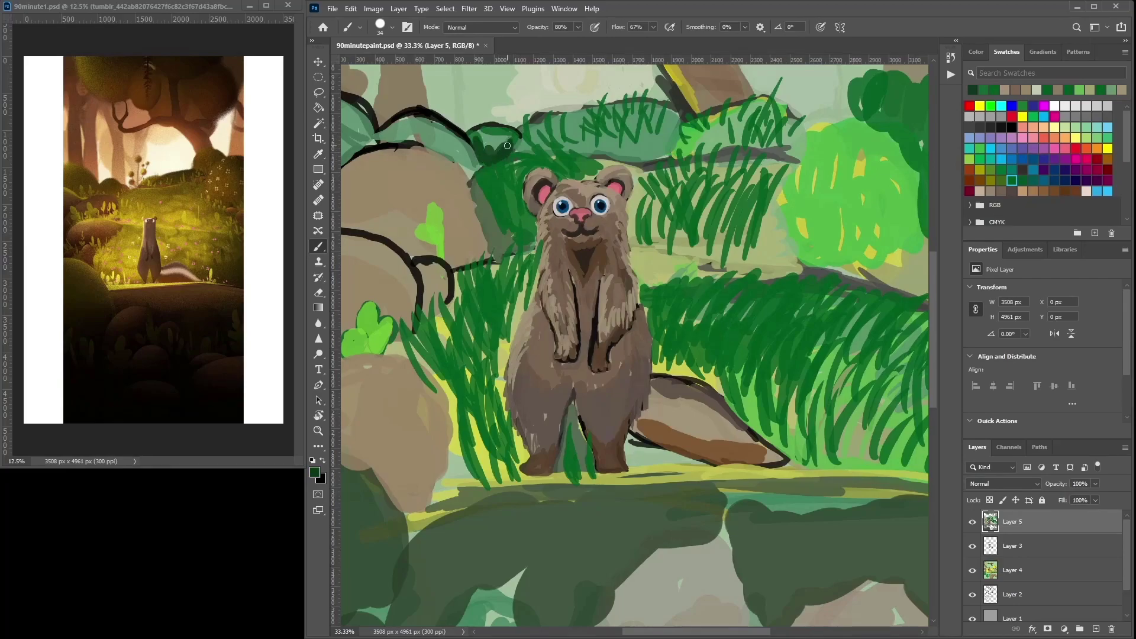
pyautogui.moveTo(449, 153)
pyautogui.mouseDown()
pyautogui.moveTo(382, 141)
pyautogui.moveTo(463, 126)
pyautogui.moveTo(432, 159)
pyautogui.moveTo(475, 187)
pyautogui.mouseUp()
pyautogui.moveTo(414, 201)
pyautogui.mouseDown()
pyautogui.moveTo(439, 187)
pyautogui.moveTo(369, 213)
pyautogui.mouseUp()
pyautogui.moveTo(439, 174)
pyautogui.mouseDown()
pyautogui.moveTo(378, 202)
pyautogui.moveTo(420, 155)
pyautogui.mouseUp()
# Shade the base and left-hand side of the upper boulder with a darkened grey-brown.
pyautogui.keyDown('alt'); pyautogui.click(484, 292); pyautogui.keyUp('alt')
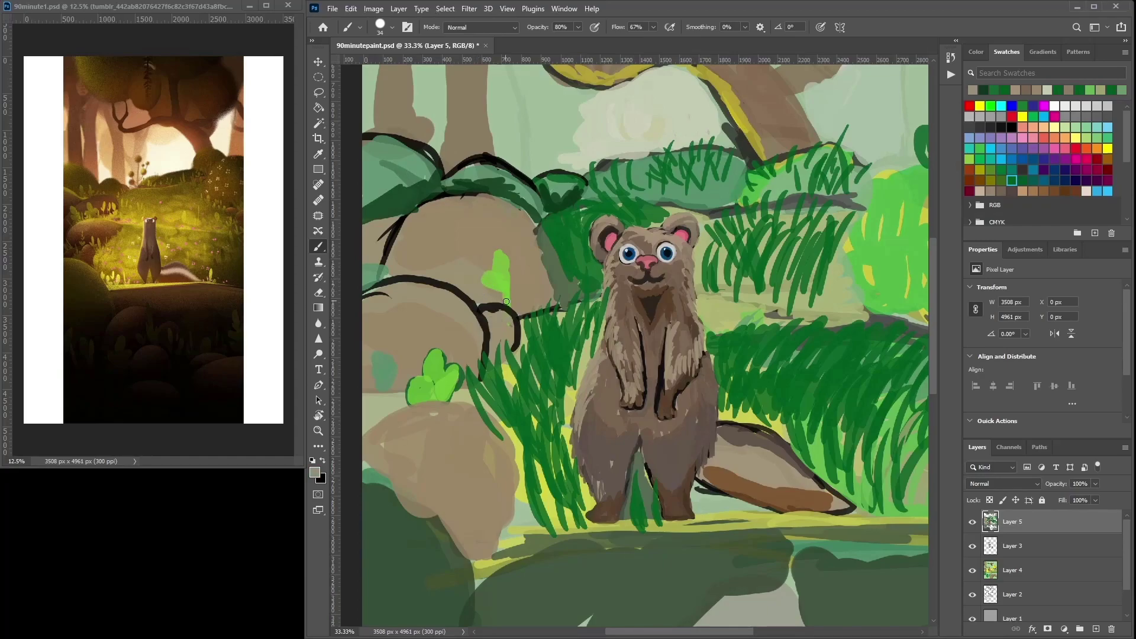
pyautogui.click(315, 471)
pyautogui.click(445, 255)
pyautogui.press('Return')
pyautogui.moveTo(461, 282)
pyautogui.mouseDown()
pyautogui.moveTo(482, 302)
pyautogui.moveTo(546, 304)
pyautogui.moveTo(555, 287)
pyautogui.mouseUp()
pyautogui.moveTo(474, 294)
pyautogui.mouseDown()
pyautogui.moveTo(398, 271)
pyautogui.moveTo(391, 227)
pyautogui.moveTo(359, 265)
pyautogui.mouseUp()
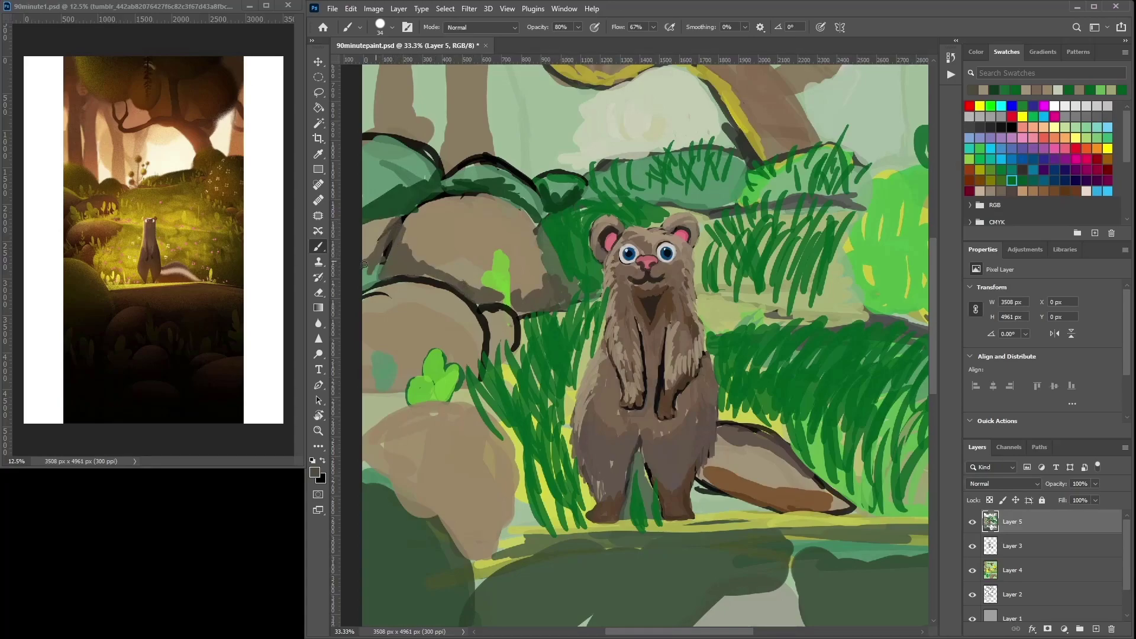
# Shade the remaining left-hand boulders with sampled and dark browns, using a 75 px brush.
pyautogui.rightClick(490, 327)
pyautogui.moveTo(410, 370)
pyautogui.mouseDown()
pyautogui.moveTo(421, 355)
pyautogui.moveTo(372, 422)
pyautogui.moveTo(384, 392)
pyautogui.mouseUp()
pyautogui.moveTo(472, 385)
pyautogui.mouseDown()
pyautogui.moveTo(482, 331)
pyautogui.moveTo(512, 346)
pyautogui.moveTo(499, 329)
pyautogui.moveTo(541, 266)
pyautogui.moveTo(541, 225)
pyautogui.moveTo(432, 198)
pyautogui.mouseUp()
pyautogui.keyDown('alt'); pyautogui.click(497, 315); pyautogui.keyUp('alt')
pyautogui.keyDown('alt'); pyautogui.click(510, 325); pyautogui.keyUp('alt')
pyautogui.moveTo(471, 290)
pyautogui.mouseDown()
pyautogui.moveTo(519, 309)
pyautogui.moveTo(547, 280)
pyautogui.moveTo(545, 252)
pyautogui.moveTo(534, 291)
pyautogui.mouseUp()
pyautogui.keyDown('alt'); pyautogui.click(548, 275); pyautogui.keyUp('alt')
pyautogui.hotkey('ctrl', '-')
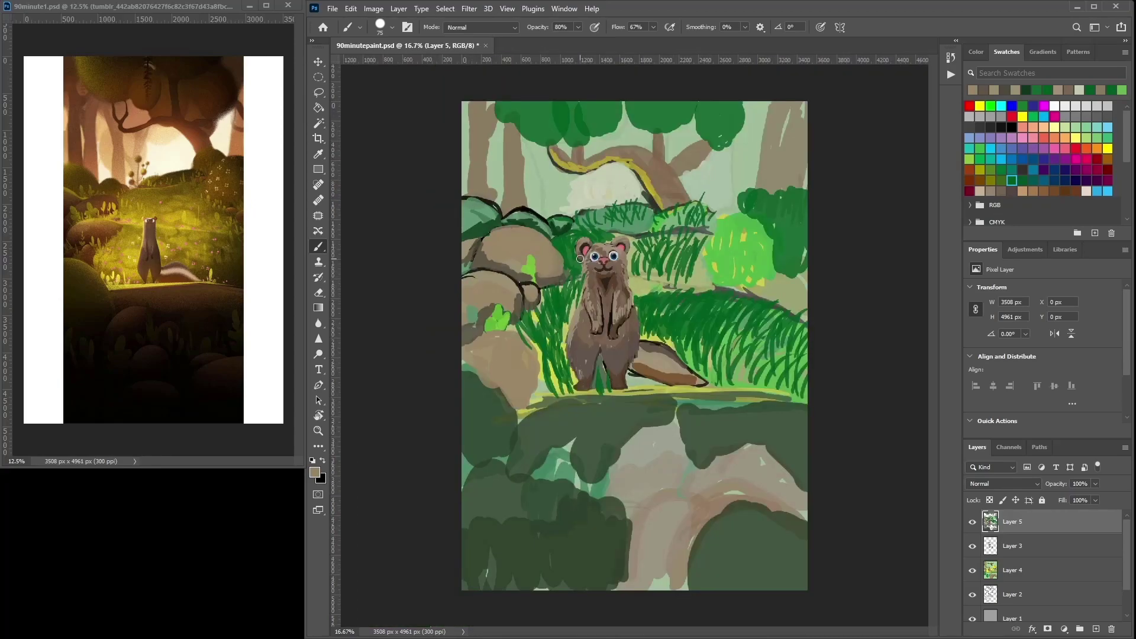
pyautogui.keyDown('alt'); pyautogui.click(485, 341); pyautogui.keyUp('alt')
pyautogui.moveTo(467, 367); pyautogui.dragTo(521, 393)
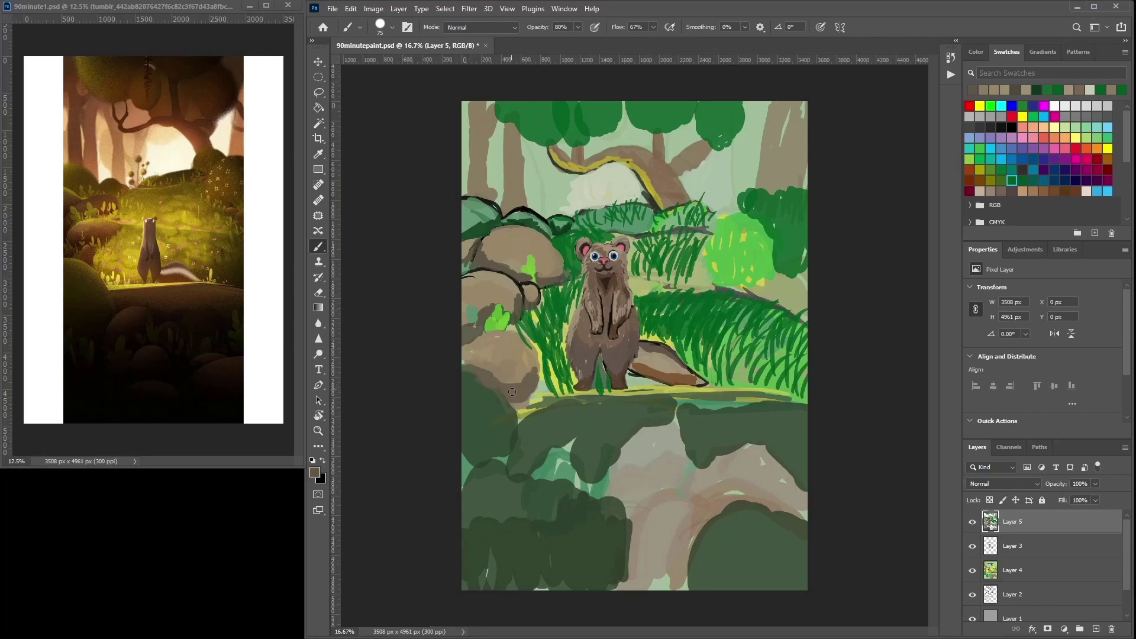
# Fill the gaps between the grass blades on the middle hill and behind the animal with sampled green.
pyautogui.keyDown('alt'); pyautogui.click(661, 333); pyautogui.keyUp('alt')
pyautogui.moveTo(661, 254); pyautogui.dragTo(658, 285)
pyautogui.moveTo(683, 244)
pyautogui.mouseDown()
pyautogui.moveTo(668, 286)
pyautogui.moveTo(690, 287)
pyautogui.moveTo(705, 363)
pyautogui.mouseUp()
# Paint light green grass blades over the dark grass on the right-hand slope and reduce the brush to 53 px.
pyautogui.keyDown('alt'); pyautogui.click(725, 236); pyautogui.keyUp('alt')
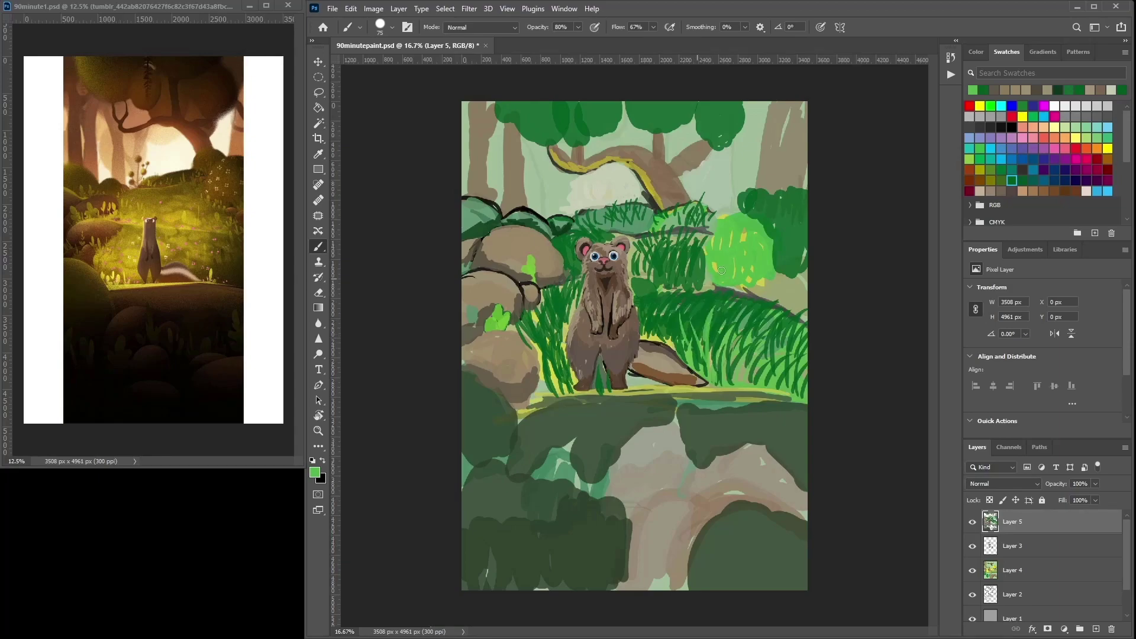
pyautogui.moveTo(685, 289); pyautogui.dragTo(728, 287)
pyautogui.moveTo(680, 330)
pyautogui.mouseDown()
pyautogui.moveTo(668, 301)
pyautogui.moveTo(691, 334)
pyautogui.mouseUp()
pyautogui.moveTo(726, 323)
pyautogui.mouseDown()
pyautogui.moveTo(742, 292)
pyautogui.moveTo(768, 301)
pyautogui.mouseUp()
pyautogui.moveTo(771, 329); pyautogui.dragTo(785, 311)
pyautogui.rightClick(767, 329)
pyautogui.moveTo(833, 360); pyautogui.dragTo(829, 360)
pyautogui.moveTo(684, 314); pyautogui.dragTo(675, 299)
pyautogui.rightClick(714, 285)
pyautogui.click(790, 312)
# Touch up the animal's outline against the grass with sampled greens and fur browns.
pyautogui.keyDown('alt'); pyautogui.click(656, 311); pyautogui.keyUp('alt')
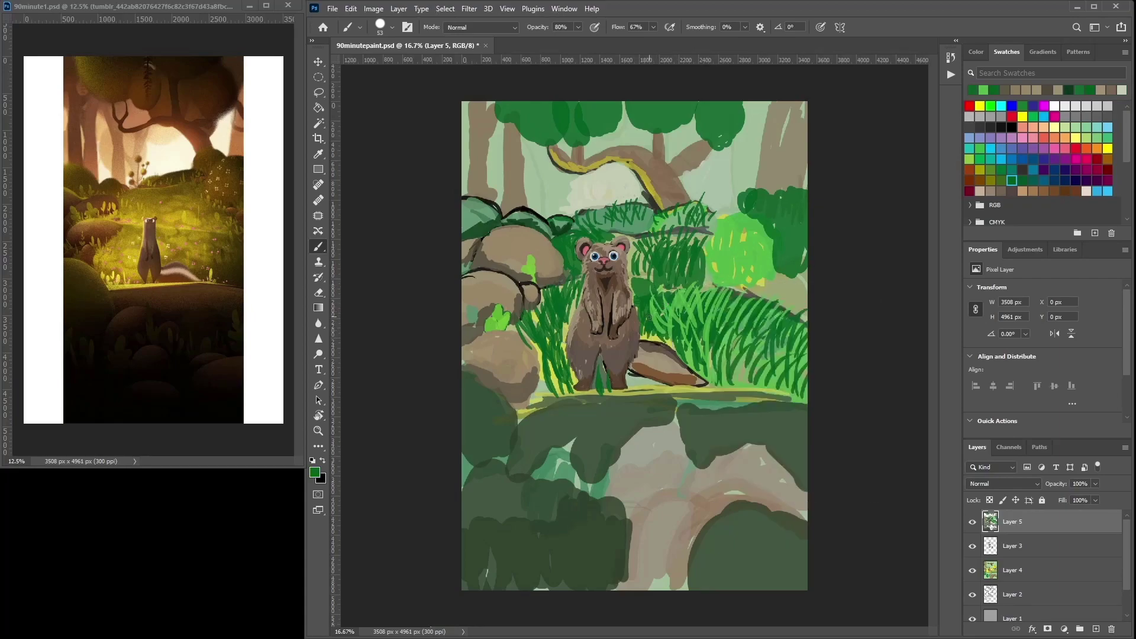
pyautogui.keyDown('alt'); pyautogui.click(634, 320); pyautogui.keyUp('alt')
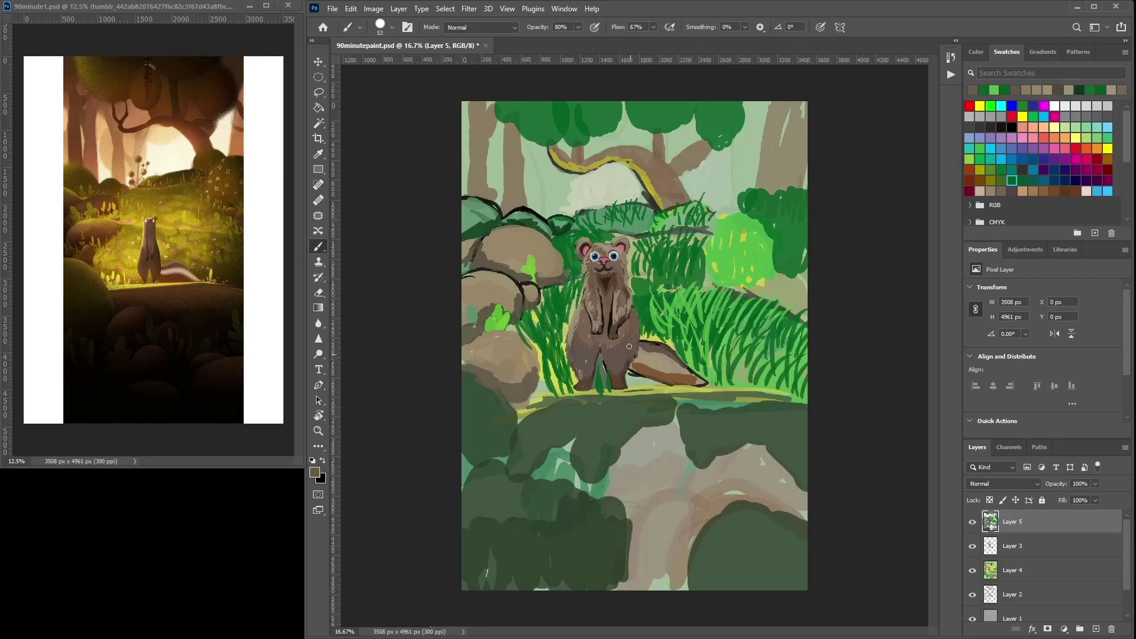
pyautogui.keyDown('alt'); pyautogui.click(563, 326); pyautogui.keyUp('alt')
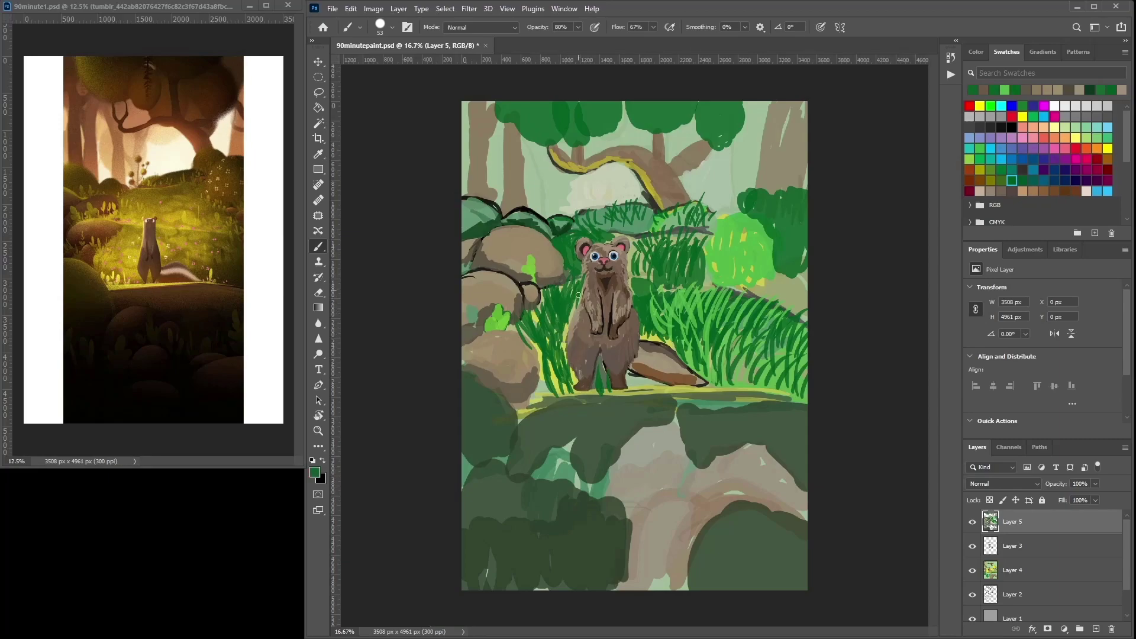
pyautogui.keyDown('alt'); pyautogui.click(584, 299); pyautogui.keyUp('alt')
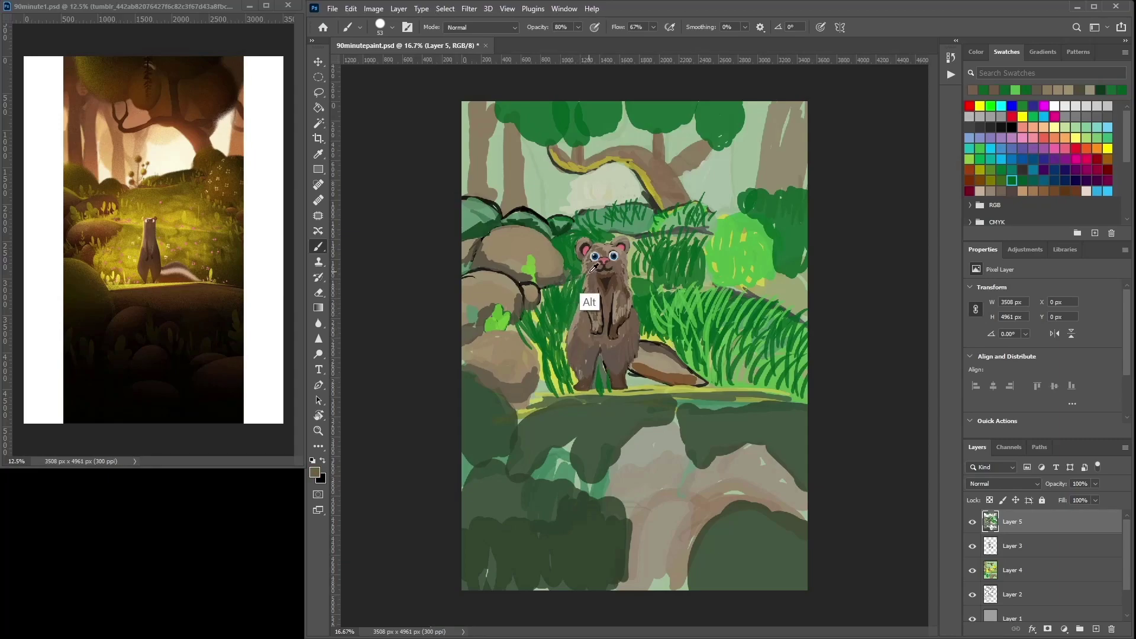
pyautogui.keyDown('alt'); pyautogui.click(594, 295); pyautogui.keyUp('alt')
pyautogui.keyDown('alt'); pyautogui.click(592, 298); pyautogui.keyUp('alt')
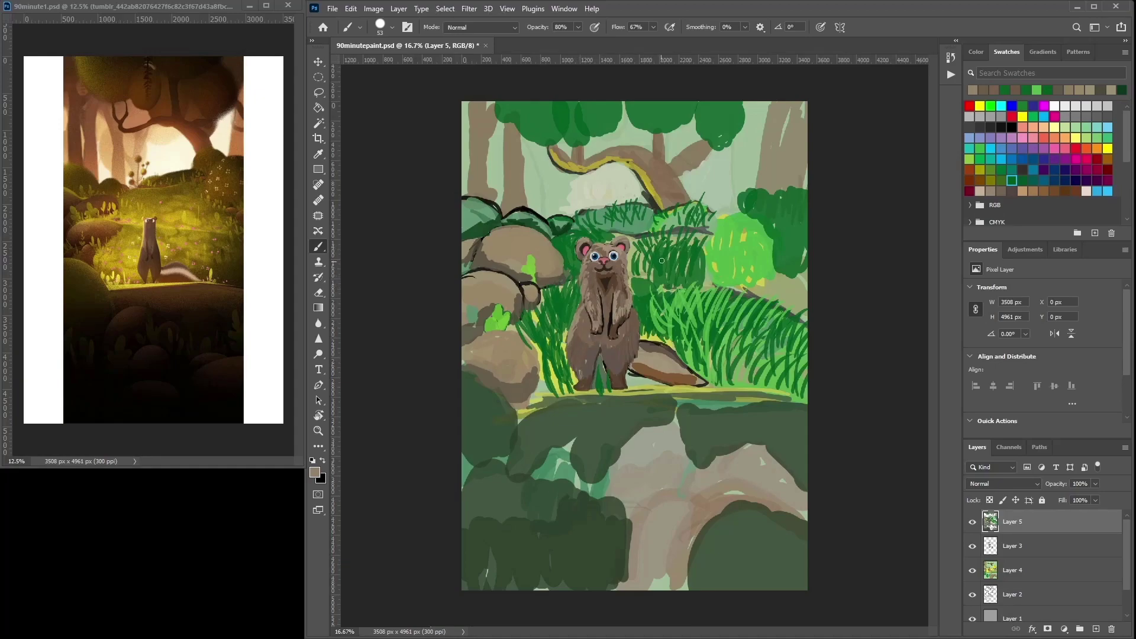
# Overpaint the grass on the middle hill beside the animal's head with sampled light and mid greens.
pyautogui.keyDown('alt'); pyautogui.click(653, 287); pyautogui.keyUp('alt')
pyautogui.hotkey('ctrl', '+')
pyautogui.hotkey('ctrl', '+')
pyautogui.keyDown('alt'); pyautogui.click(726, 277); pyautogui.keyUp('alt')
pyautogui.moveTo(630, 197)
pyautogui.mouseDown()
pyautogui.moveTo(626, 166)
pyautogui.moveTo(651, 198)
pyautogui.moveTo(631, 157)
pyautogui.moveTo(589, 130)
pyautogui.moveTo(641, 140)
pyautogui.moveTo(645, 153)
pyautogui.mouseUp()
pyautogui.keyDown('alt'); pyautogui.click(654, 165); pyautogui.keyUp('alt')
pyautogui.moveTo(583, 133)
pyautogui.mouseDown()
pyautogui.moveTo(606, 121)
pyautogui.moveTo(655, 218)
pyautogui.moveTo(660, 158)
pyautogui.mouseUp()
pyautogui.keyDown('alt'); pyautogui.click(648, 223); pyautogui.keyUp('alt')
pyautogui.keyDown('alt'); pyautogui.click(665, 190); pyautogui.keyUp('alt')
# Extend the softer green blades over the middle hill up to the far ridge and the edge of the bright bush.
pyautogui.moveTo(639, 213); pyautogui.dragTo(633, 160)
pyautogui.moveTo(635, 183); pyautogui.dragTo(653, 168)
pyautogui.keyDown('alt'); pyautogui.click(642, 145); pyautogui.keyUp('alt')
pyautogui.moveTo(627, 208)
pyautogui.mouseDown()
pyautogui.moveTo(629, 164)
pyautogui.moveTo(647, 159)
pyautogui.mouseUp()
pyautogui.moveTo(643, 210)
pyautogui.mouseDown()
pyautogui.moveTo(671, 153)
pyautogui.moveTo(671, 119)
pyautogui.mouseUp()
pyautogui.moveTo(676, 160); pyautogui.dragTo(691, 120)
pyautogui.moveTo(687, 153)
pyautogui.mouseDown()
pyautogui.moveTo(714, 108)
pyautogui.moveTo(738, 122)
pyautogui.mouseUp()
pyautogui.moveTo(735, 157)
pyautogui.mouseDown()
pyautogui.moveTo(759, 123)
pyautogui.moveTo(782, 124)
pyautogui.mouseUp()
# Dab sampled mid-green leaves over the bright round bush, covering its yellow patches and lower edge.
pyautogui.moveTo(798, 142)
pyautogui.mouseDown()
pyautogui.moveTo(751, 188)
pyautogui.moveTo(760, 142)
pyautogui.moveTo(790, 138)
pyautogui.moveTo(819, 163)
pyautogui.moveTo(751, 177)
pyautogui.moveTo(750, 269)
pyautogui.moveTo(742, 228)
pyautogui.moveTo(864, 254)
pyautogui.moveTo(886, 223)
pyautogui.mouseUp()
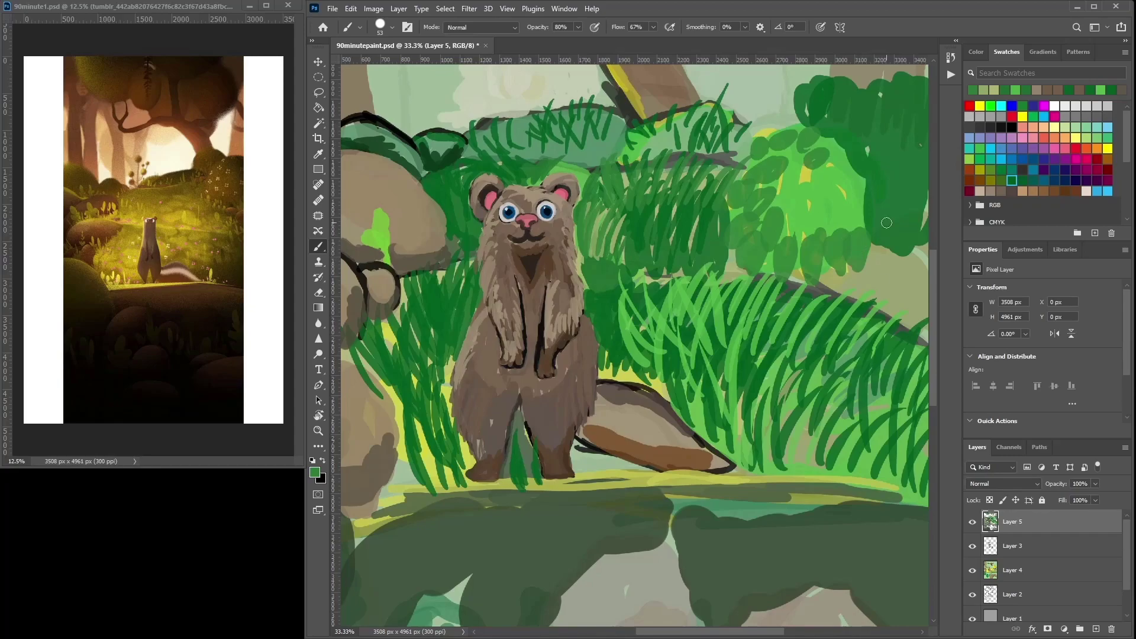
pyautogui.scroll(-2, 886, 222)
pyautogui.moveTo(730, 249)
pyautogui.mouseDown()
pyautogui.moveTo(754, 260)
pyautogui.moveTo(772, 247)
pyautogui.moveTo(742, 235)
pyautogui.moveTo(734, 251)
pyautogui.moveTo(744, 243)
pyautogui.mouseUp()
pyautogui.press('alt')
pyautogui.keyDown('alt'); pyautogui.click(761, 221); pyautogui.keyUp('alt')
pyautogui.keyDown('alt'); pyautogui.click(757, 238); pyautogui.keyUp('alt')
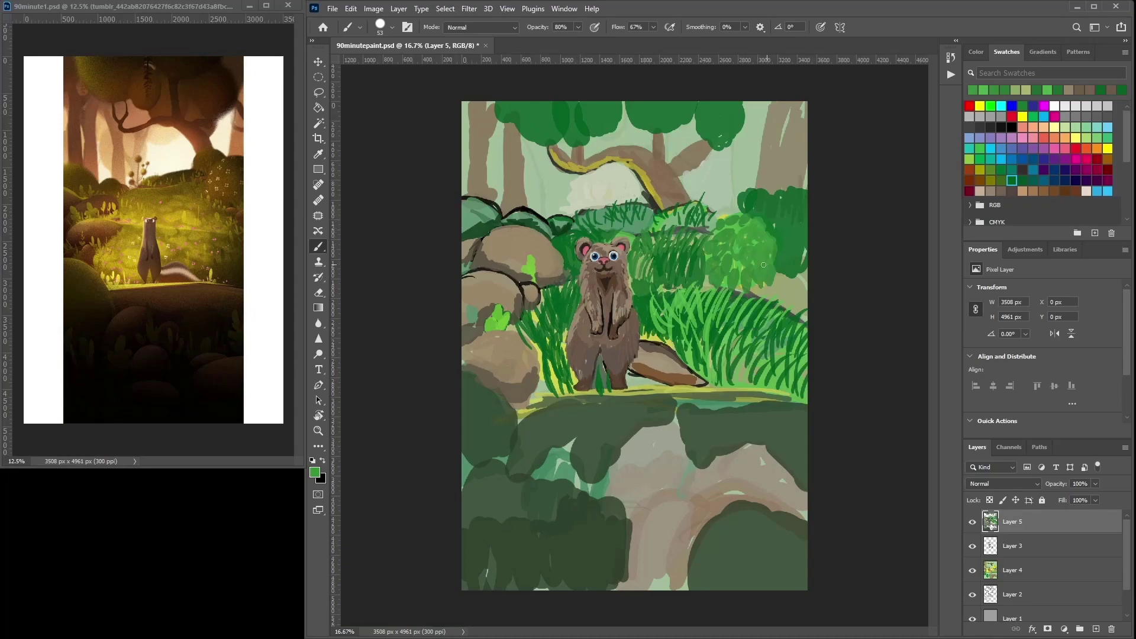
pyautogui.moveTo(758, 285); pyautogui.dragTo(775, 268)
pyautogui.moveTo(699, 288); pyautogui.dragTo(723, 265)
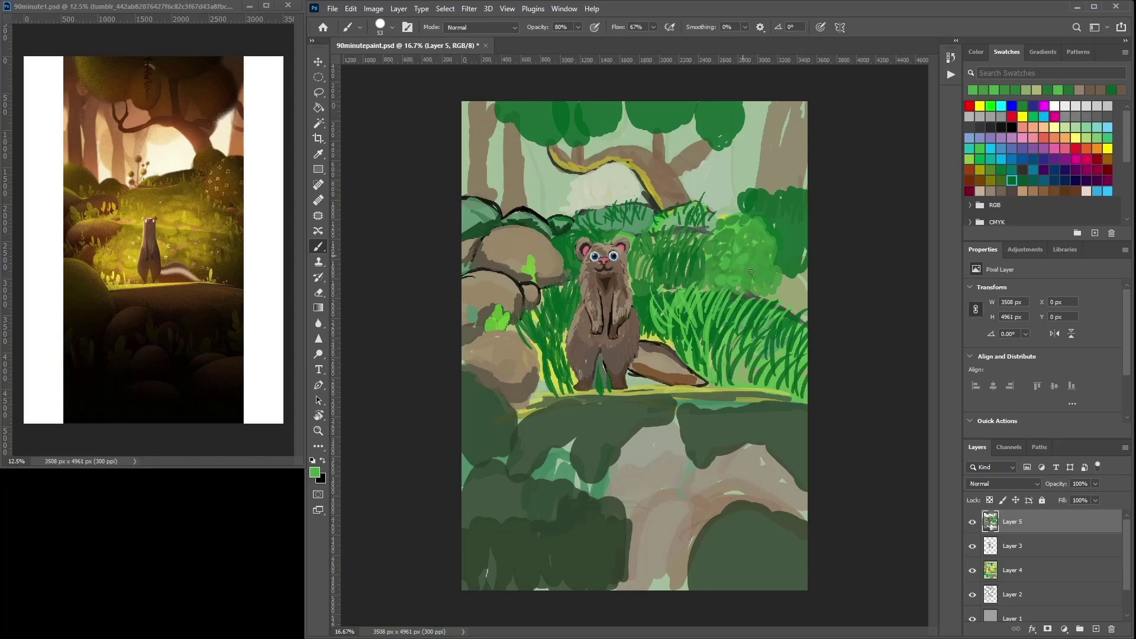
# Cover the round bush and the dark bush behind it with bright green leaf dabs, using a 61 px brush.
pyautogui.rightClick(769, 235)
pyautogui.click(849, 267)
pyautogui.moveTo(732, 231); pyautogui.dragTo(723, 225)
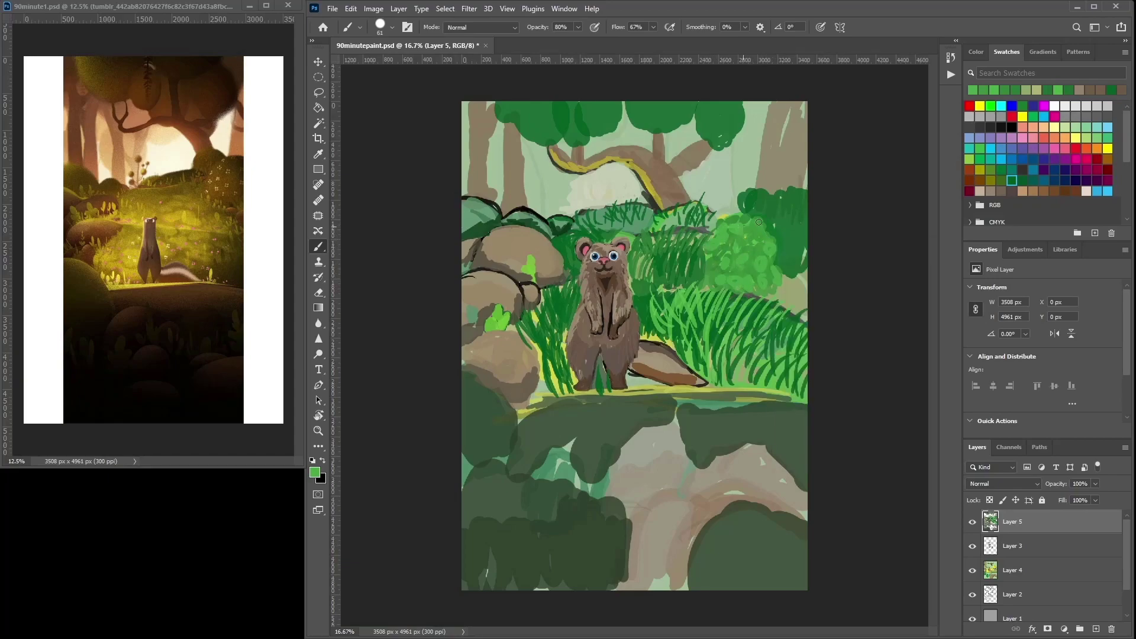
pyautogui.moveTo(741, 206)
pyautogui.mouseDown()
pyautogui.moveTo(793, 244)
pyautogui.moveTo(787, 268)
pyautogui.moveTo(801, 266)
pyautogui.moveTo(805, 234)
pyautogui.moveTo(793, 244)
pyautogui.moveTo(806, 220)
pyautogui.moveTo(780, 197)
pyautogui.moveTo(789, 226)
pyautogui.mouseUp()
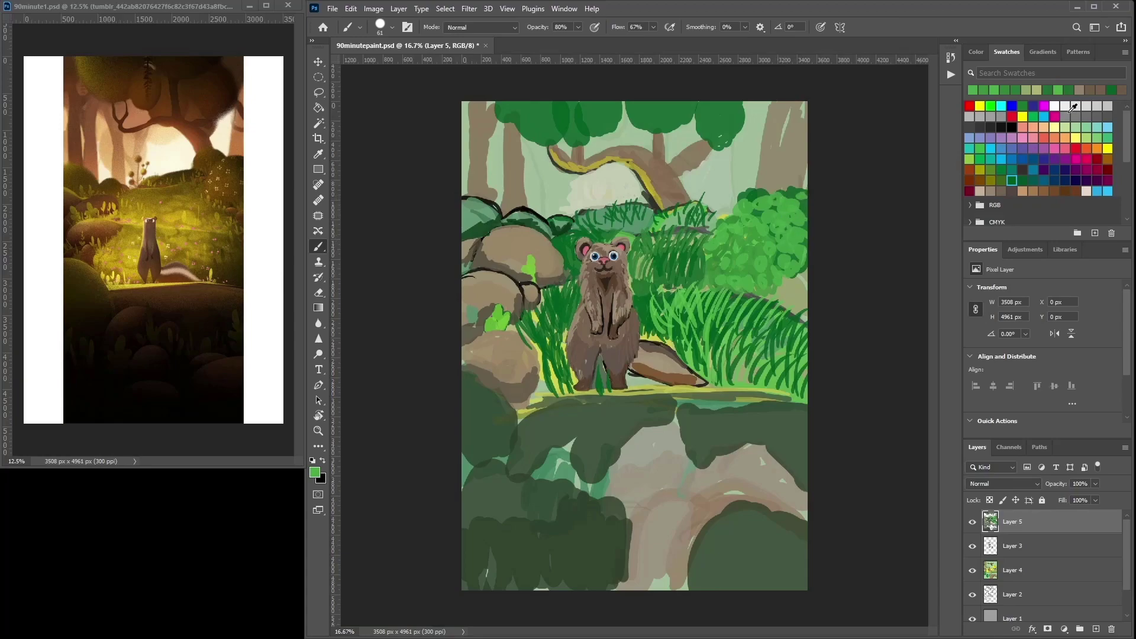
# Paint clusters of whitish flowers on the leafy bush and brush a sampled dark tone along the foreground boulder's edge.
pyautogui.click(1074, 107)
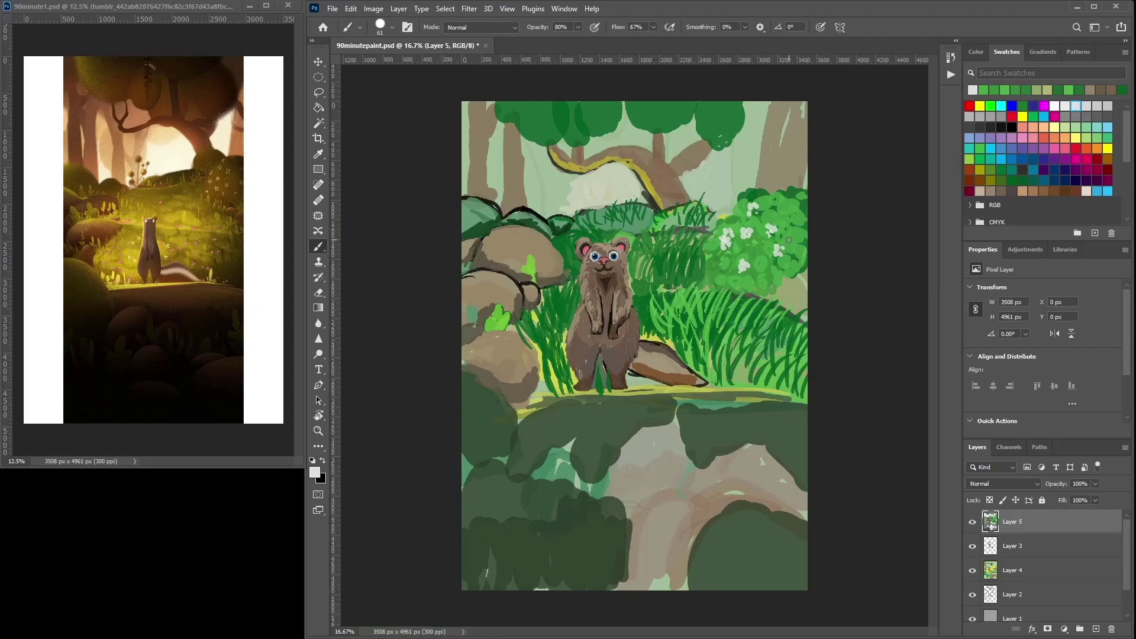
pyautogui.keyDown('alt'); pyautogui.click(746, 508); pyautogui.keyUp('alt')
pyautogui.moveTo(695, 537); pyautogui.dragTo(681, 574)
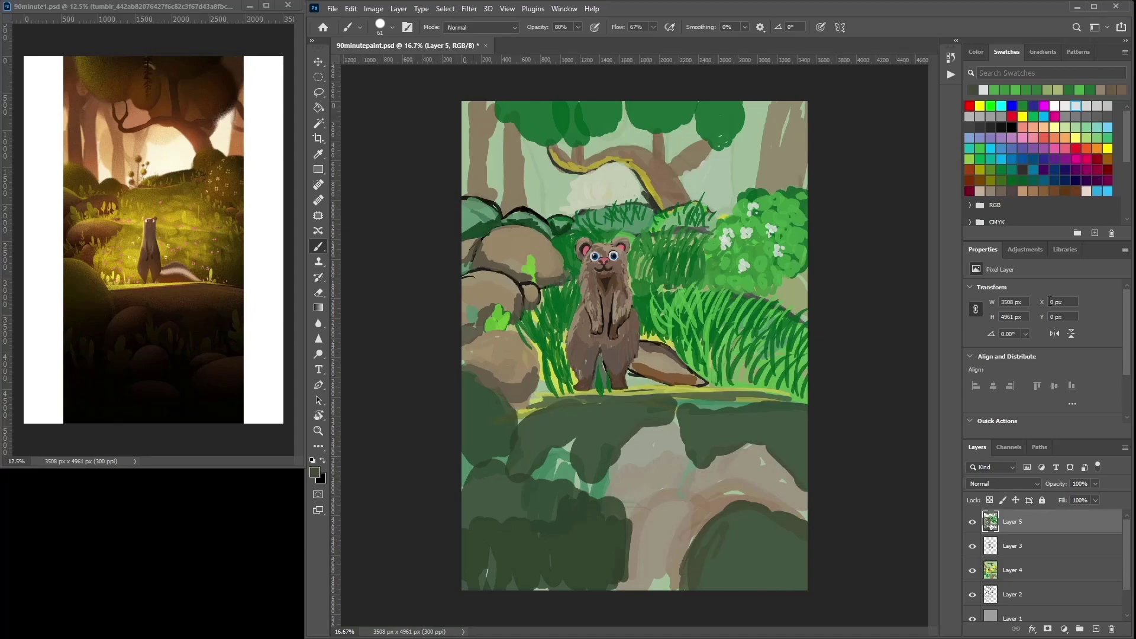
# Add a new Overlay layer and set up black with the Soft Round Pressure Opacity brush.
pyautogui.click(1096, 627)
pyautogui.hotkey('ctrl', '-')
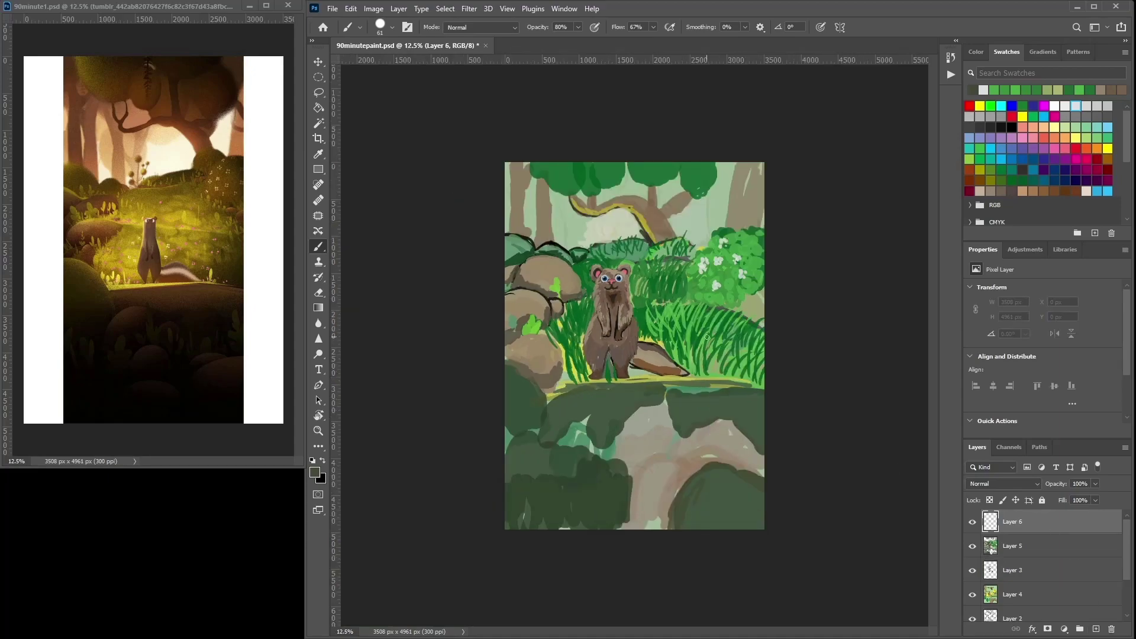
pyautogui.click(1014, 484)
pyautogui.click(1000, 487)
pyautogui.click(1012, 127)
pyautogui.click(384, 27)
pyautogui.click(450, 222)
pyautogui.click(432, 216)
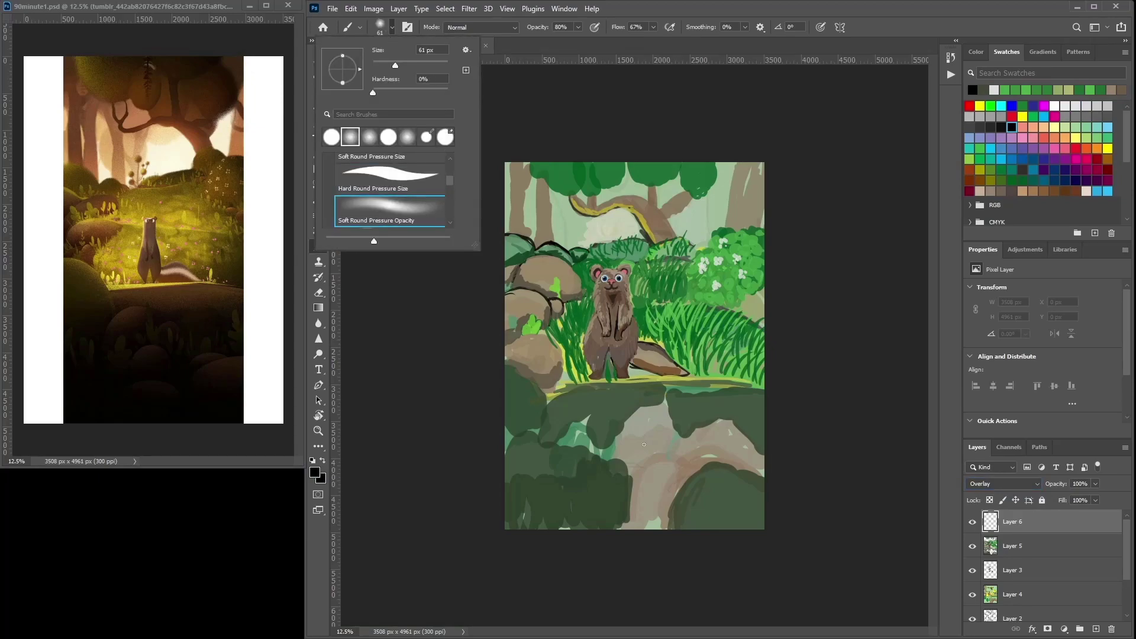
# Darken the foreground rocks and ground below the ledge with soft black strokes, enlarging the brush to 228 px.
pyautogui.rightClick(652, 444)
pyautogui.click(751, 451)
pyautogui.click(632, 497)
pyautogui.moveTo(632, 524); pyautogui.dragTo(723, 542)
pyautogui.rightClick(744, 442)
pyautogui.click(857, 452)
pyautogui.click(711, 478)
pyautogui.moveTo(711, 478)
pyautogui.mouseDown()
pyautogui.moveTo(734, 537)
pyautogui.moveTo(721, 444)
pyautogui.moveTo(634, 487)
pyautogui.moveTo(716, 428)
pyautogui.moveTo(696, 408)
pyautogui.moveTo(738, 400)
pyautogui.moveTo(633, 422)
pyautogui.moveTo(679, 402)
pyautogui.moveTo(666, 471)
pyautogui.moveTo(706, 506)
pyautogui.moveTo(675, 510)
pyautogui.moveTo(576, 471)
pyautogui.moveTo(619, 401)
pyautogui.moveTo(512, 414)
pyautogui.mouseUp()
# Shade the left-hand boulders and trunks, the tree canopy and the right-hand grass with soft black strokes.
pyautogui.moveTo(514, 338)
pyautogui.mouseDown()
pyautogui.moveTo(524, 308)
pyautogui.moveTo(508, 300)
pyautogui.moveTo(518, 276)
pyautogui.moveTo(541, 269)
pyautogui.moveTo(515, 239)
pyautogui.moveTo(511, 213)
pyautogui.moveTo(526, 222)
pyautogui.moveTo(518, 197)
pyautogui.moveTo(500, 243)
pyautogui.mouseUp()
pyautogui.moveTo(521, 426)
pyautogui.mouseDown()
pyautogui.moveTo(505, 504)
pyautogui.moveTo(634, 497)
pyautogui.moveTo(542, 467)
pyautogui.moveTo(515, 432)
pyautogui.mouseUp()
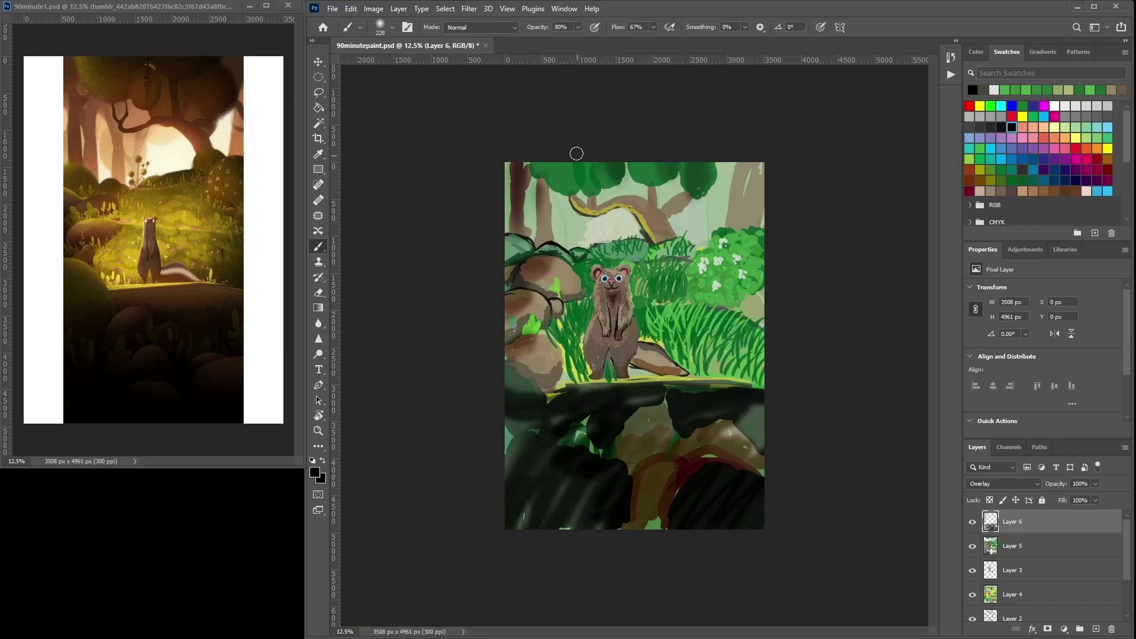
pyautogui.moveTo(763, 290)
pyautogui.mouseDown()
pyautogui.moveTo(739, 343)
pyautogui.moveTo(764, 296)
pyautogui.moveTo(753, 360)
pyautogui.moveTo(704, 373)
pyautogui.moveTo(743, 464)
pyautogui.moveTo(586, 513)
pyautogui.moveTo(512, 409)
pyautogui.moveTo(616, 523)
pyautogui.moveTo(541, 494)
pyautogui.moveTo(720, 469)
pyautogui.moveTo(756, 403)
pyautogui.moveTo(689, 392)
pyautogui.mouseUp()
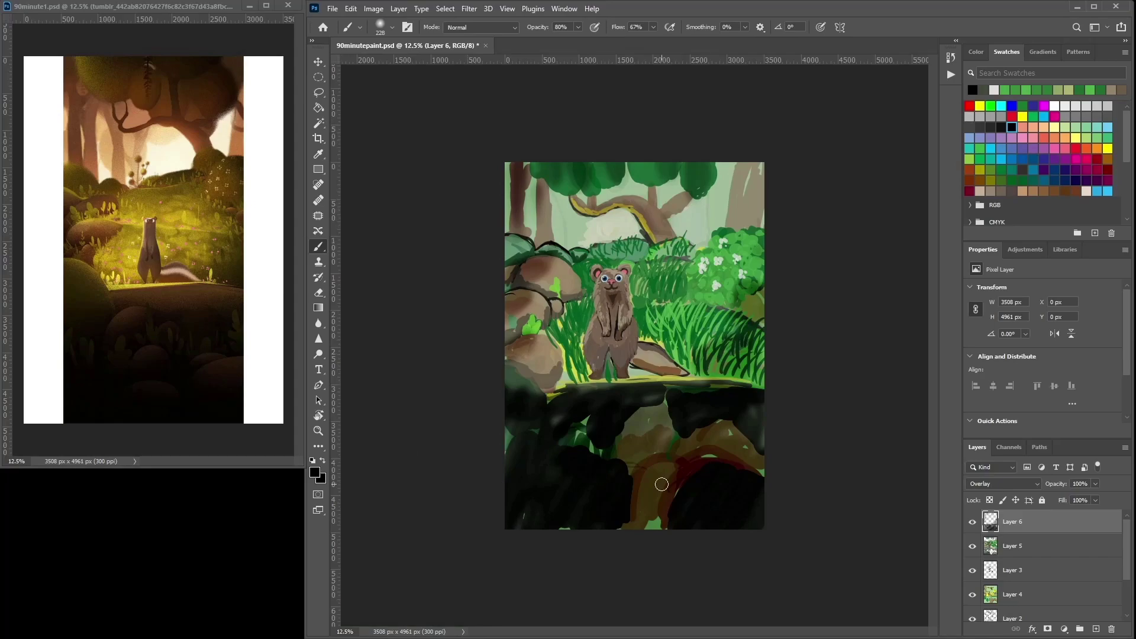
# On a new layer, paint sampled brown over the outline below the tail with a 20 px brush and switch to a hard brush.
pyautogui.click(1095, 629)
pyautogui.rightClick(722, 364)
pyautogui.moveTo(794, 401); pyautogui.dragTo(796, 409)
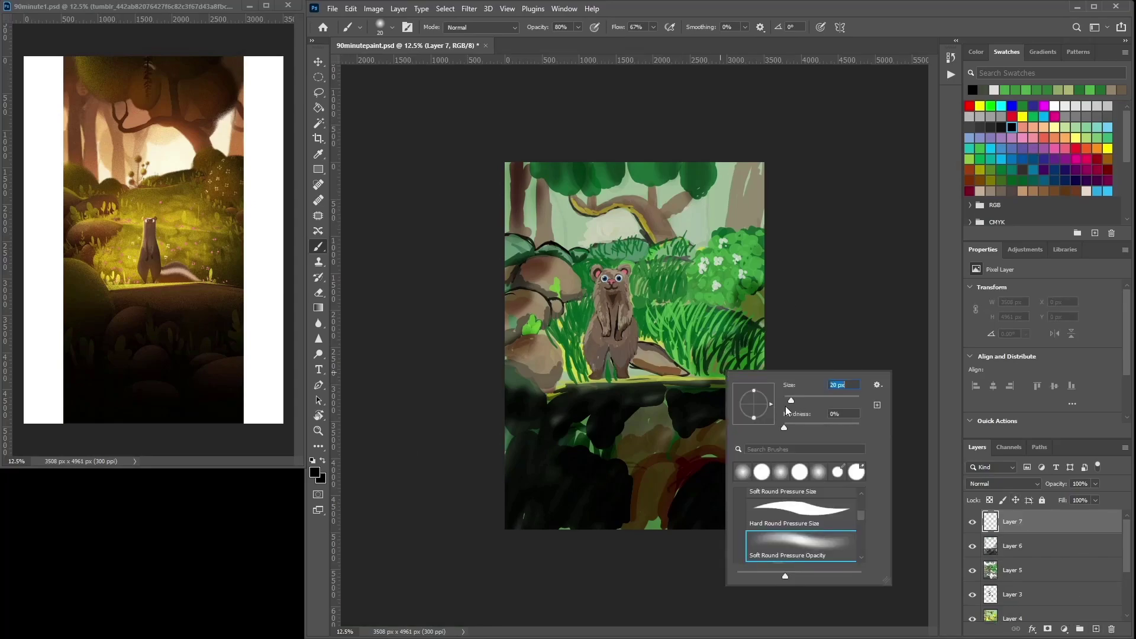
pyautogui.click(696, 349)
pyautogui.hotkey('ctrl', '+')
pyautogui.hotkey('ctrl', '+')
pyautogui.hotkey('ctrl', '+')
pyautogui.keyDown('alt'); pyautogui.click(763, 404); pyautogui.keyUp('alt')
pyautogui.keyDown('alt'); pyautogui.click(677, 443); pyautogui.keyUp('alt')
pyautogui.moveTo(663, 411)
pyautogui.mouseDown()
pyautogui.moveTo(625, 392)
pyautogui.moveTo(620, 402)
pyautogui.moveTo(639, 422)
pyautogui.moveTo(664, 414)
pyautogui.moveTo(602, 274)
pyautogui.moveTo(639, 396)
pyautogui.moveTo(622, 401)
pyautogui.moveTo(623, 420)
pyautogui.moveTo(729, 423)
pyautogui.moveTo(650, 411)
pyautogui.mouseUp()
pyautogui.click(378, 26)
pyautogui.click(417, 182)
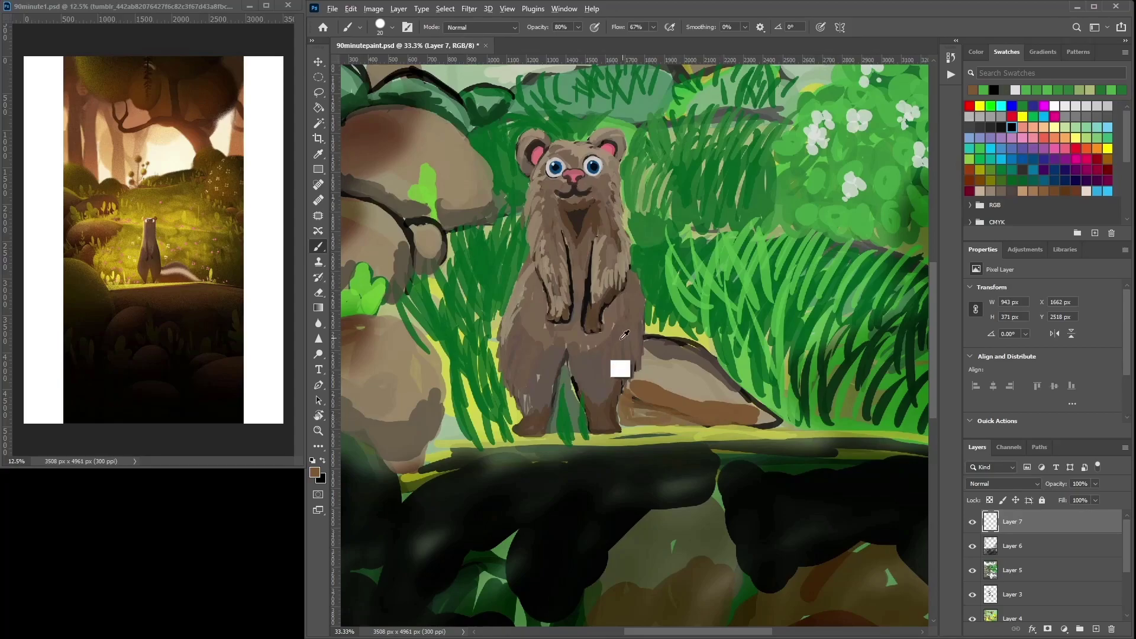
# Repaint the tail over its black outline with sampled browns and greys, using a 58 px brush.
pyautogui.keyDown('alt'); pyautogui.click(624, 337); pyautogui.keyUp('alt')
pyautogui.rightClick(682, 391)
pyautogui.moveTo(748, 419); pyautogui.dragTo(763, 419)
pyautogui.keyDown('alt'); pyautogui.click(651, 405); pyautogui.keyUp('alt')
pyautogui.moveTo(634, 385)
pyautogui.mouseDown()
pyautogui.moveTo(622, 419)
pyautogui.moveTo(656, 420)
pyautogui.moveTo(646, 405)
pyautogui.moveTo(624, 422)
pyautogui.moveTo(758, 421)
pyautogui.moveTo(744, 416)
pyautogui.moveTo(754, 402)
pyautogui.moveTo(660, 361)
pyautogui.moveTo(650, 335)
pyautogui.moveTo(701, 347)
pyautogui.moveTo(757, 395)
pyautogui.mouseUp()
pyautogui.keyDown('alt'); pyautogui.click(733, 395); pyautogui.keyUp('alt')
pyautogui.keyDown('alt'); pyautogui.click(658, 345); pyautogui.keyUp('alt')
pyautogui.keyDown('alt'); pyautogui.click(652, 406); pyautogui.keyUp('alt')
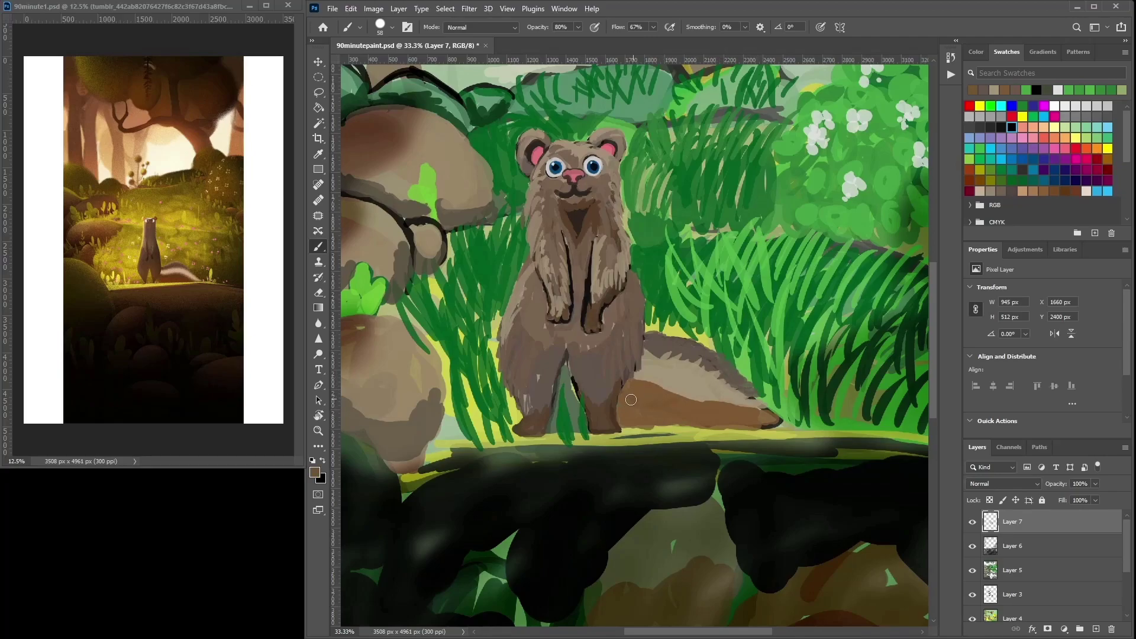
# Repaint the tail's underside with sampled browns and brush sampled yellow-green along the ledge below it.
pyautogui.moveTo(631, 400)
pyautogui.mouseDown()
pyautogui.moveTo(663, 390)
pyautogui.moveTo(750, 409)
pyautogui.mouseUp()
pyautogui.keyDown('alt'); pyautogui.click(655, 400); pyautogui.keyUp('alt')
pyautogui.keyDown('alt'); pyautogui.click(753, 462); pyautogui.keyUp('alt')
pyautogui.moveTo(730, 433)
pyautogui.mouseDown()
pyautogui.moveTo(453, 455)
pyautogui.moveTo(445, 442)
pyautogui.moveTo(408, 485)
pyautogui.moveTo(562, 445)
pyautogui.moveTo(843, 431)
pyautogui.mouseUp()
pyautogui.keyDown('alt'); pyautogui.click(752, 418); pyautogui.keyUp('alt')
pyautogui.moveTo(760, 419); pyautogui.dragTo(777, 422)
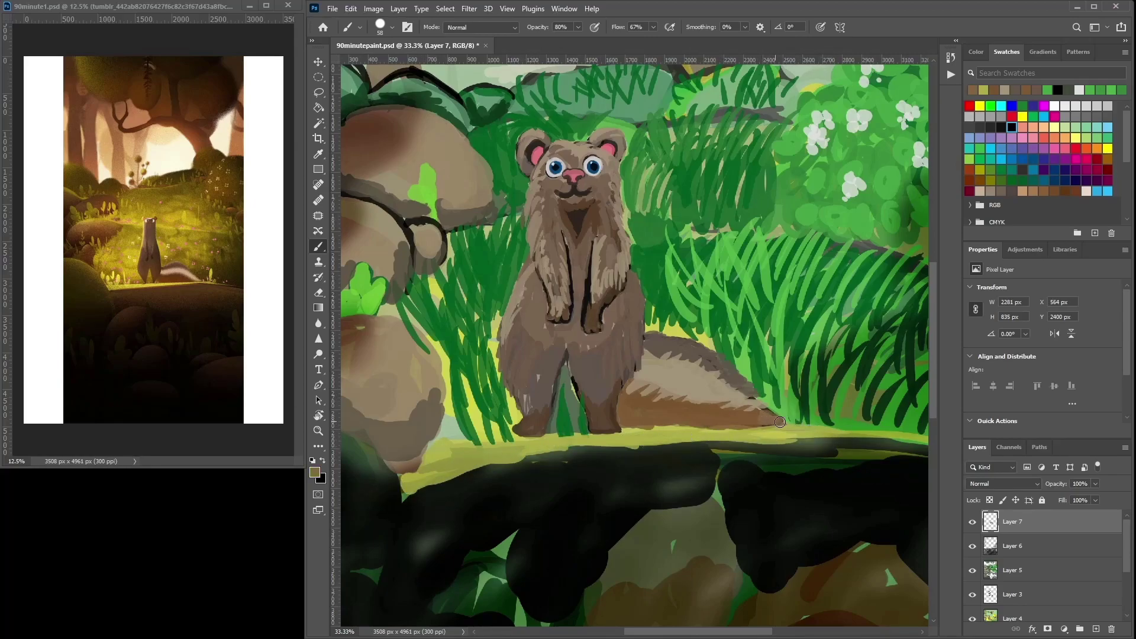
# Paint sampled green grass strokes around the tail tip and along the right-hand side of the animal's body.
pyautogui.moveTo(748, 378); pyautogui.dragTo(656, 368)
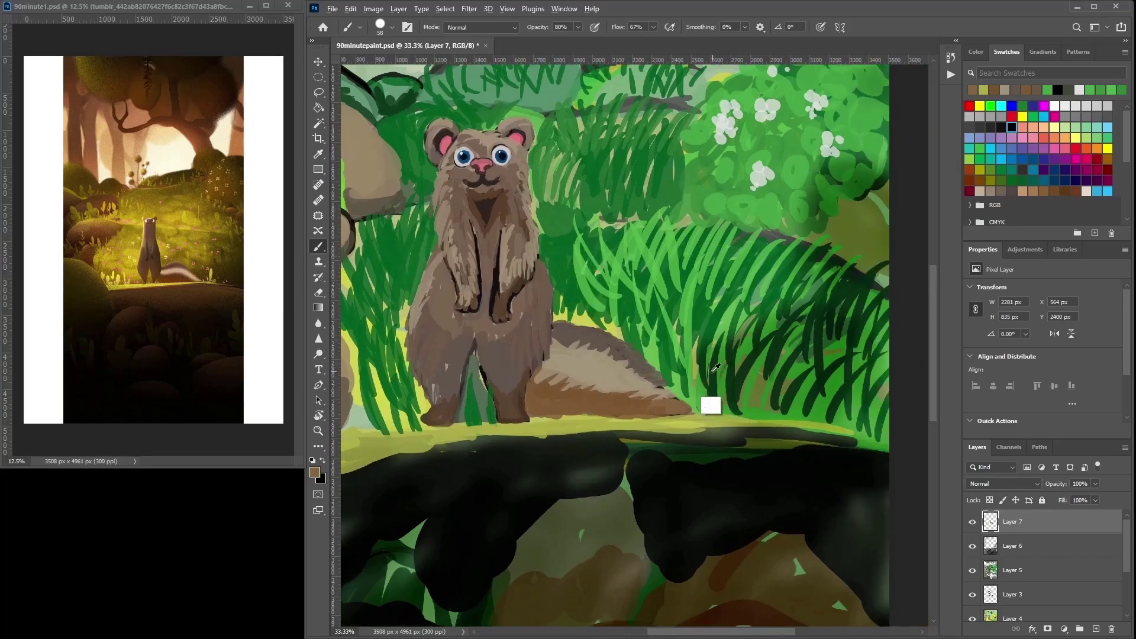
pyautogui.keyDown('alt'); pyautogui.click(702, 408); pyautogui.keyUp('alt')
pyautogui.moveTo(691, 401); pyautogui.dragTo(678, 375)
pyautogui.moveTo(686, 334)
pyautogui.mouseDown()
pyautogui.moveTo(692, 395)
pyautogui.moveTo(721, 329)
pyautogui.moveTo(726, 405)
pyautogui.mouseUp()
pyautogui.moveTo(628, 337)
pyautogui.mouseDown()
pyautogui.moveTo(558, 317)
pyautogui.moveTo(586, 272)
pyautogui.mouseUp()
pyautogui.moveTo(590, 310); pyautogui.dragTo(612, 260)
pyautogui.moveTo(620, 314); pyautogui.dragTo(634, 266)
pyautogui.keyDown('alt'); pyautogui.click(618, 254); pyautogui.keyUp('alt')
pyautogui.moveTo(576, 311)
pyautogui.mouseDown()
pyautogui.moveTo(562, 237)
pyautogui.moveTo(548, 225)
pyautogui.moveTo(559, 189)
pyautogui.moveTo(595, 177)
pyautogui.mouseUp()
# Add bright green grass strokes beside the animal's left-hand side, between the body and the boulders.
pyautogui.hotkey('ctrl', '-')
pyautogui.hotkey('ctrl', '-')
pyautogui.moveTo(555, 368)
pyautogui.mouseDown()
pyautogui.moveTo(564, 339)
pyautogui.moveTo(567, 394)
pyautogui.moveTo(547, 356)
pyautogui.mouseUp()
pyautogui.moveTo(526, 400)
pyautogui.mouseDown()
pyautogui.moveTo(521, 378)
pyautogui.moveTo(541, 322)
pyautogui.moveTo(509, 324)
pyautogui.moveTo(507, 311)
pyautogui.mouseUp()
pyautogui.moveTo(535, 333)
pyautogui.mouseDown()
pyautogui.moveTo(530, 298)
pyautogui.moveTo(543, 291)
pyautogui.mouseUp()
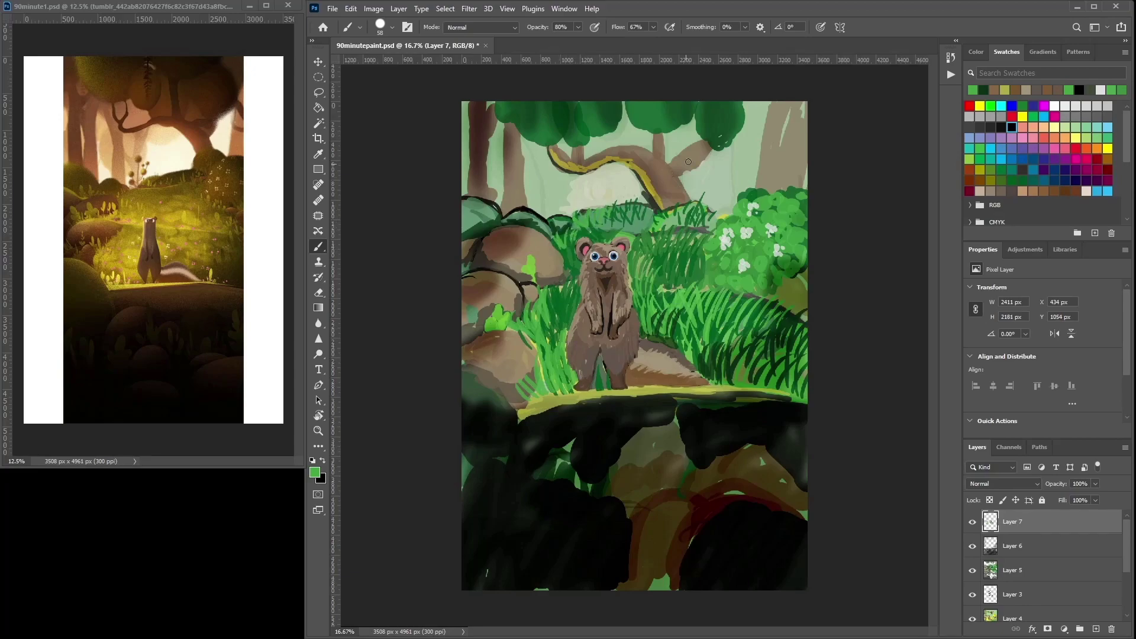
# Touch up the grass above the animal's head in sampled green and cover the branch's yellow outline with sampled brown.
pyautogui.keyDown('alt'); pyautogui.click(622, 215); pyautogui.keyUp('alt')
pyautogui.moveTo(631, 240); pyautogui.dragTo(624, 223)
pyautogui.moveTo(637, 216); pyautogui.dragTo(642, 200)
pyautogui.keyDown('alt'); pyautogui.click(662, 177); pyautogui.keyUp('alt')
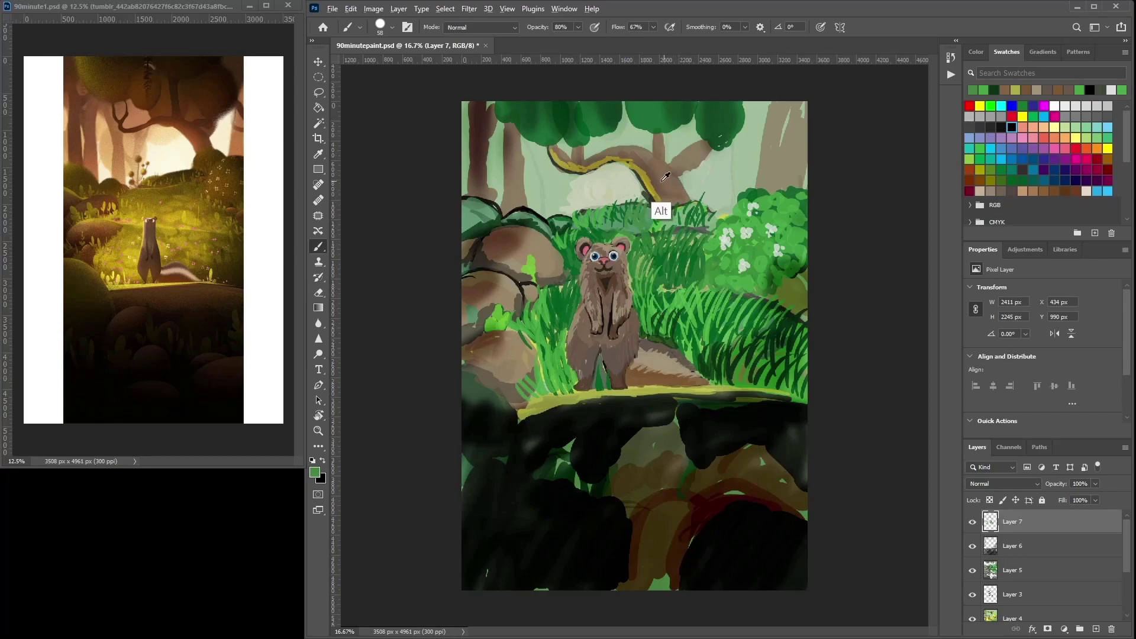
pyautogui.moveTo(623, 163); pyautogui.dragTo(639, 169)
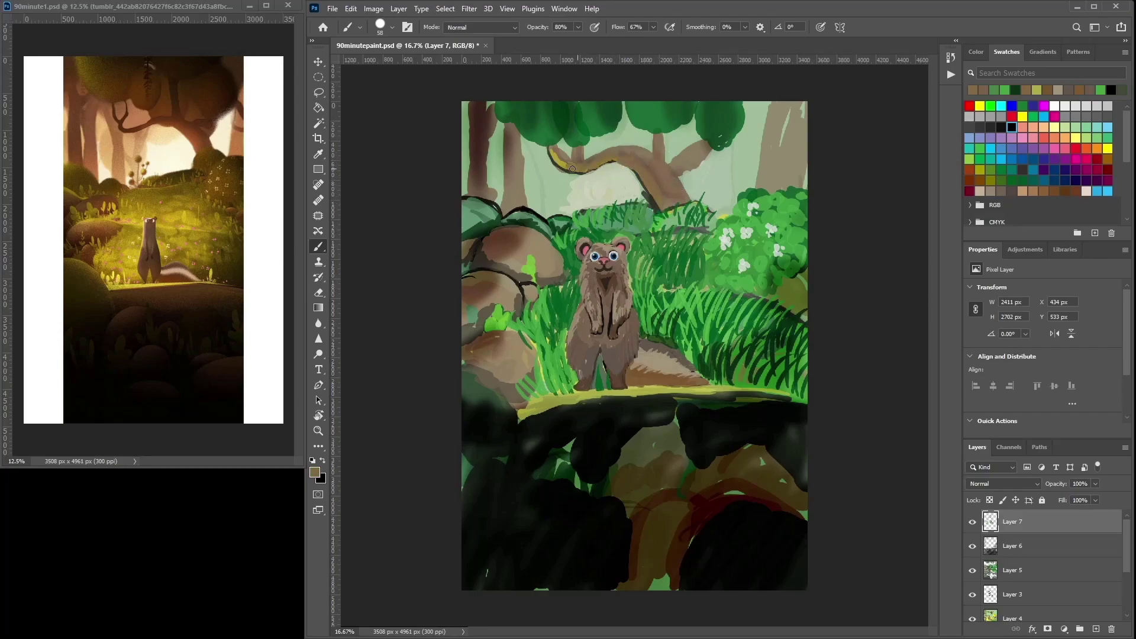
# Enlarge the brush to 80 px and repaint the tree canopy with rounded clumps of sampled dark and mid greens.
pyautogui.keyDown('alt'); pyautogui.click(612, 105); pyautogui.keyUp('alt')
pyautogui.rightClick(614, 104)
pyautogui.click(708, 148)
pyautogui.click(612, 104)
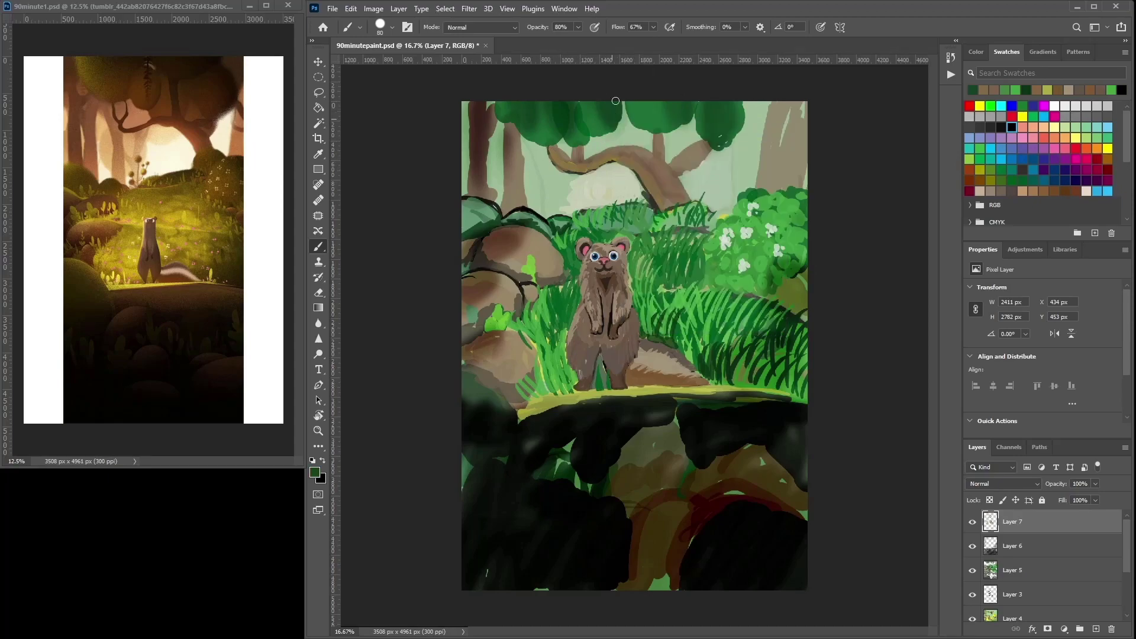
pyautogui.moveTo(583, 117)
pyautogui.mouseDown()
pyautogui.moveTo(621, 107)
pyautogui.moveTo(612, 124)
pyautogui.moveTo(594, 116)
pyautogui.moveTo(613, 125)
pyautogui.moveTo(552, 99)
pyautogui.moveTo(553, 131)
pyautogui.moveTo(537, 89)
pyautogui.moveTo(501, 117)
pyautogui.moveTo(556, 137)
pyautogui.moveTo(555, 121)
pyautogui.moveTo(541, 128)
pyautogui.moveTo(622, 109)
pyautogui.moveTo(597, 125)
pyautogui.mouseUp()
pyautogui.keyDown('alt'); pyautogui.click(565, 111); pyautogui.keyUp('alt')
pyautogui.keyDown('alt'); pyautogui.click(542, 127); pyautogui.keyUp('alt')
pyautogui.keyDown('alt'); pyautogui.click(556, 137); pyautogui.keyUp('alt')
pyautogui.keyDown('alt'); pyautogui.click(559, 131); pyautogui.keyUp('alt')
pyautogui.moveTo(658, 106)
pyautogui.mouseDown()
pyautogui.moveTo(674, 116)
pyautogui.moveTo(655, 128)
pyautogui.moveTo(644, 104)
pyautogui.moveTo(657, 111)
pyautogui.mouseUp()
pyautogui.moveTo(723, 103)
pyautogui.mouseDown()
pyautogui.moveTo(699, 98)
pyautogui.moveTo(701, 119)
pyautogui.moveTo(733, 136)
pyautogui.mouseUp()
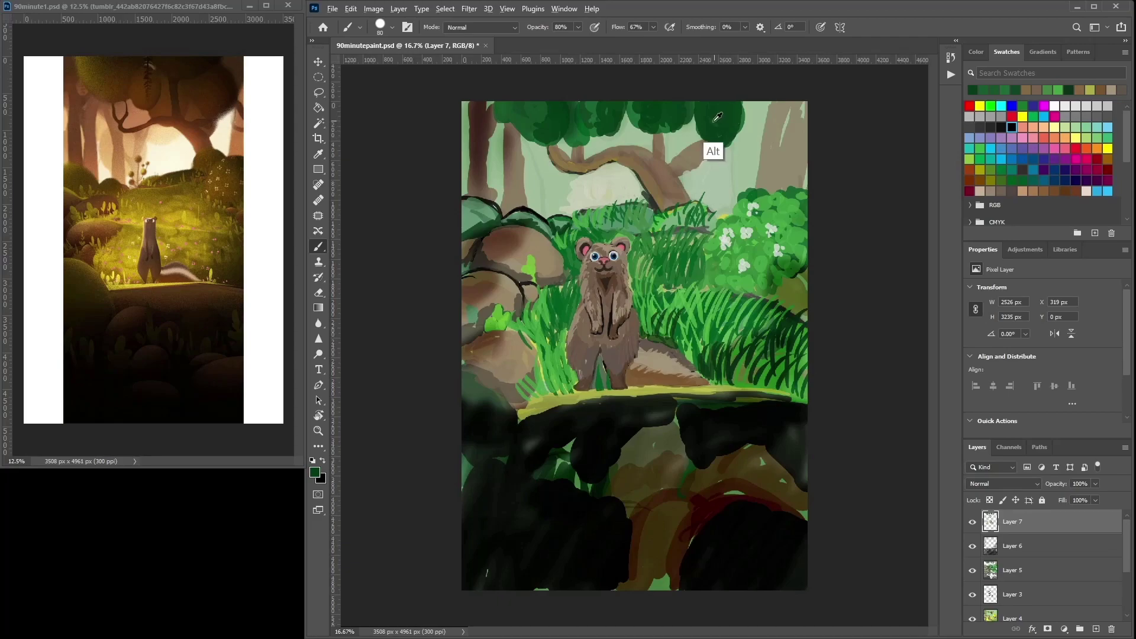
# Extend the canopy towards the upper-right corner with sampled greens and rework the tree trunks with sampled browns.
pyautogui.keyDown('alt'); pyautogui.click(718, 117); pyautogui.keyUp('alt')
pyautogui.keyDown('alt'); pyautogui.click(752, 163); pyautogui.keyUp('alt')
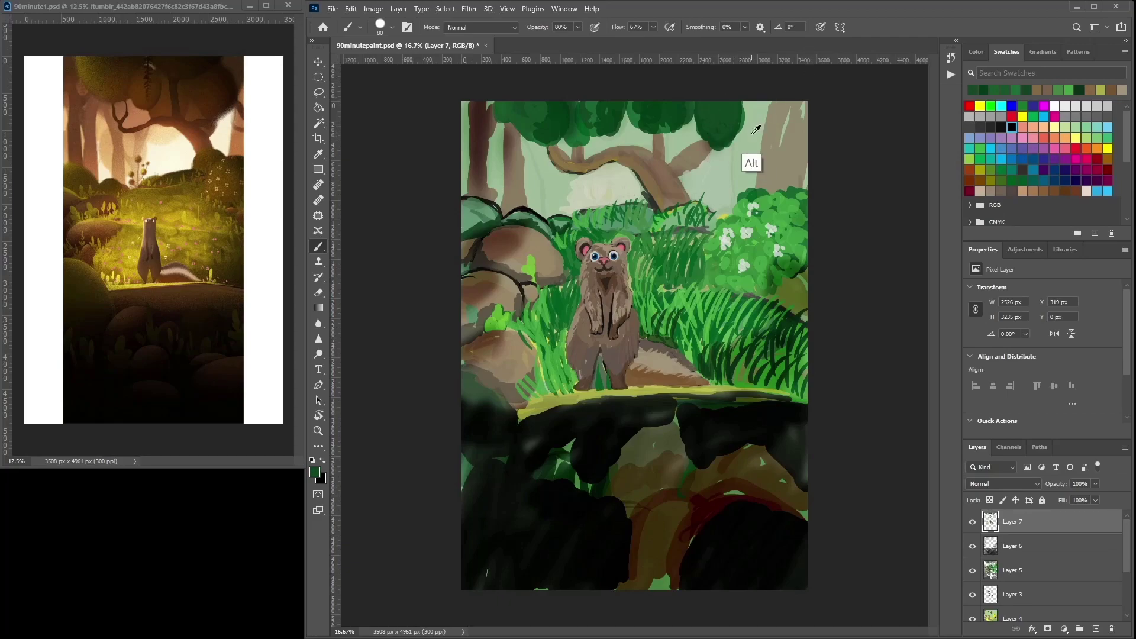
pyautogui.keyDown('alt'); pyautogui.click(731, 119); pyautogui.keyUp('alt')
pyautogui.moveTo(747, 125); pyautogui.dragTo(758, 105)
pyautogui.moveTo(761, 120)
pyautogui.mouseDown()
pyautogui.moveTo(772, 85)
pyautogui.moveTo(752, 116)
pyautogui.moveTo(748, 105)
pyautogui.moveTo(759, 118)
pyautogui.moveTo(764, 100)
pyautogui.moveTo(787, 134)
pyautogui.moveTo(690, 166)
pyautogui.moveTo(795, 126)
pyautogui.moveTo(764, 146)
pyautogui.moveTo(771, 129)
pyautogui.moveTo(794, 139)
pyautogui.moveTo(791, 149)
pyautogui.moveTo(754, 106)
pyautogui.mouseUp()
pyautogui.keyDown('alt'); pyautogui.click(782, 124); pyautogui.keyUp('alt')
pyautogui.keyDown('alt'); pyautogui.click(690, 166); pyautogui.keyUp('alt')
pyautogui.keyDown('alt'); pyautogui.click(653, 193); pyautogui.keyUp('alt')
pyautogui.keyDown('alt'); pyautogui.click(776, 115); pyautogui.keyUp('alt')
pyautogui.keyDown('alt'); pyautogui.click(665, 123); pyautogui.keyUp('alt')
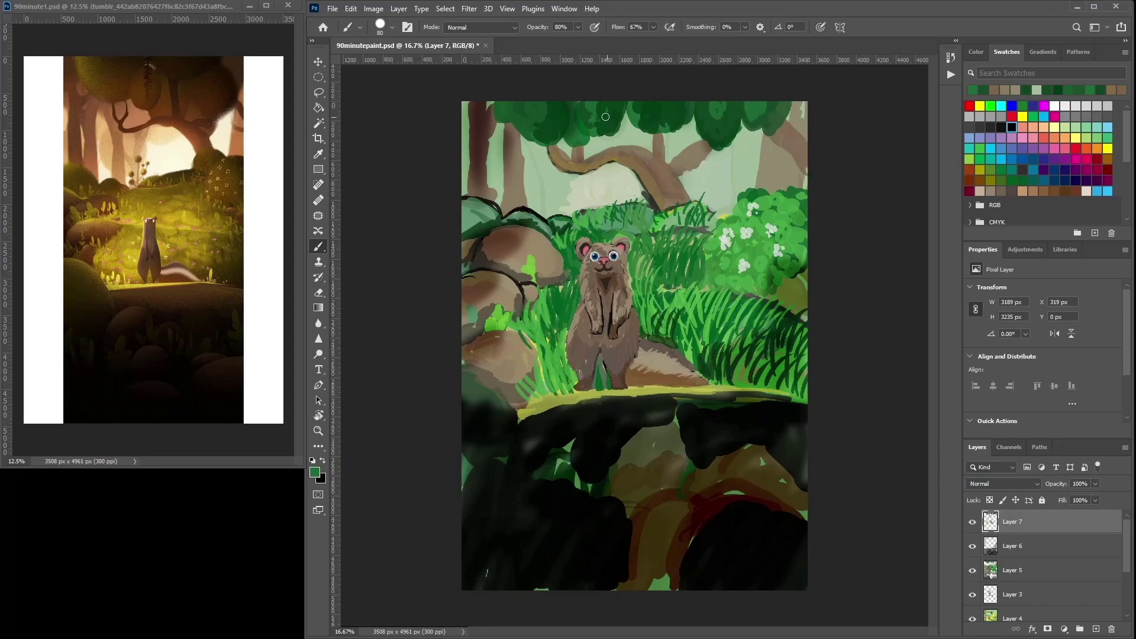
# Cover the remaining branch outline with sampled browns and shade the tree's trunk and branches with a darker brown.
pyautogui.keyDown('alt'); pyautogui.click(593, 162); pyautogui.keyUp('alt')
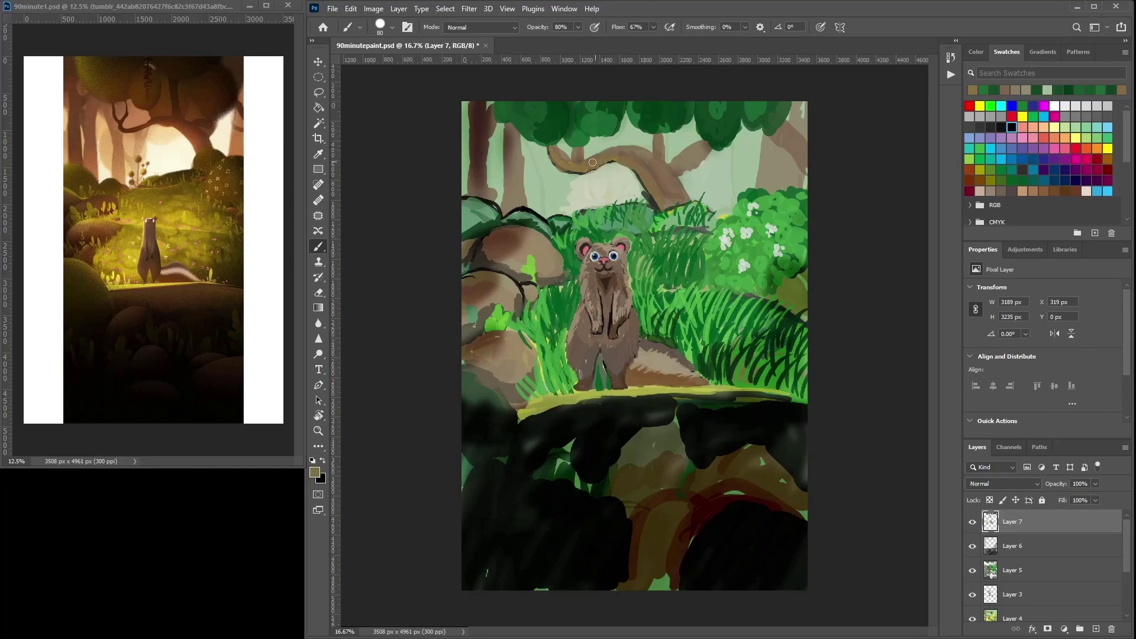
pyautogui.keyDown('alt'); pyautogui.click(649, 195); pyautogui.keyUp('alt')
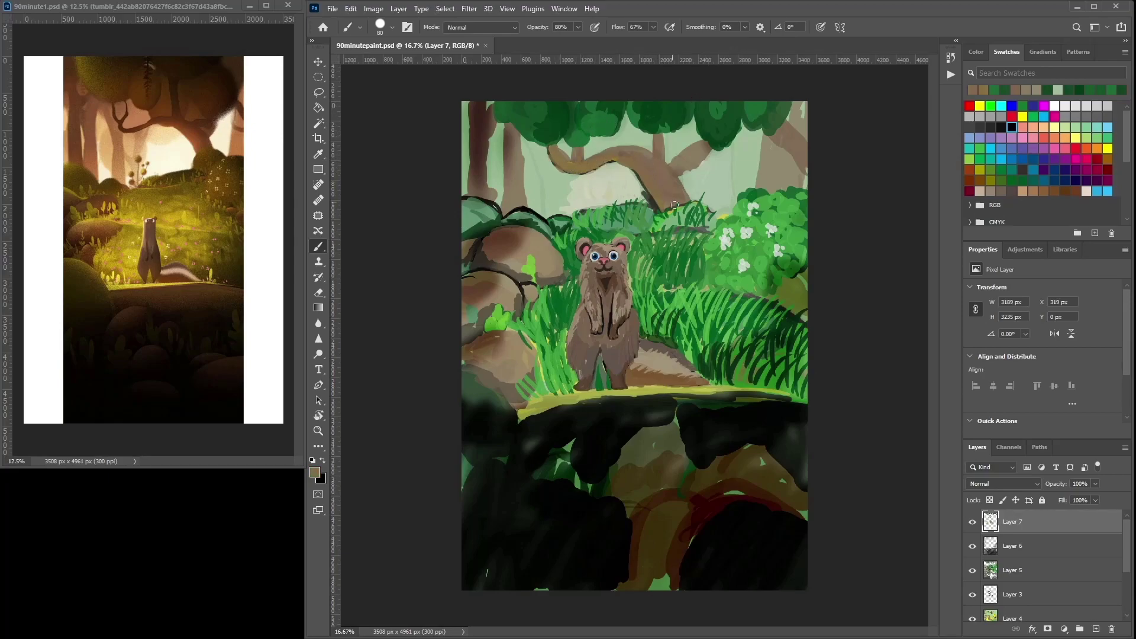
pyautogui.click(315, 472)
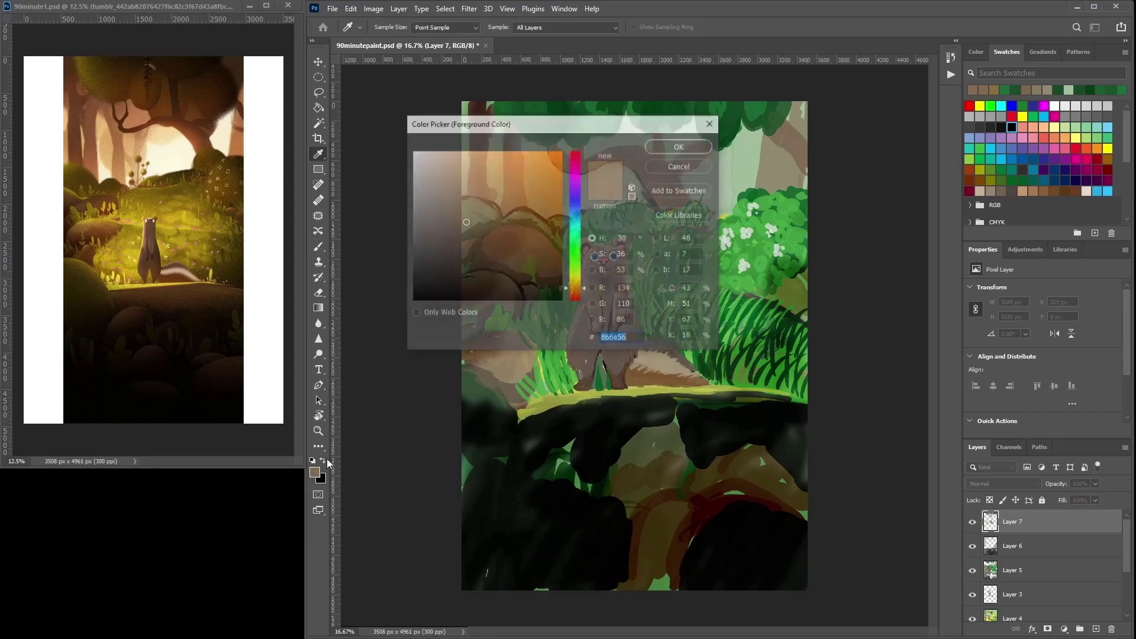
pyautogui.click(504, 260)
pyautogui.click(680, 145)
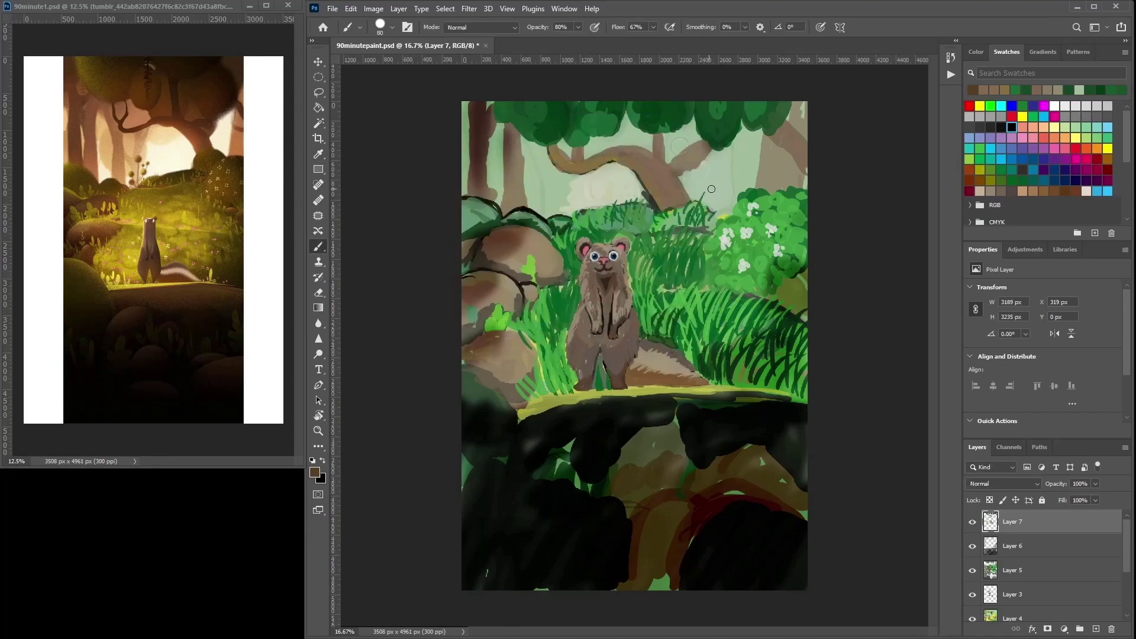
pyautogui.moveTo(672, 213)
pyautogui.mouseDown()
pyautogui.moveTo(679, 188)
pyautogui.moveTo(662, 142)
pyautogui.moveTo(677, 203)
pyautogui.moveTo(693, 148)
pyautogui.moveTo(672, 168)
pyautogui.moveTo(694, 148)
pyautogui.moveTo(561, 164)
pyautogui.moveTo(593, 164)
pyautogui.mouseUp()
pyautogui.keyDown('alt'); pyautogui.click(658, 210); pyautogui.keyUp('alt')
pyautogui.keyDown('alt'); pyautogui.click(684, 190); pyautogui.keyUp('alt')
pyautogui.keyDown('alt'); pyautogui.click(686, 184); pyautogui.keyUp('alt')
pyautogui.keyDown('alt'); pyautogui.click(703, 153); pyautogui.keyUp('alt')
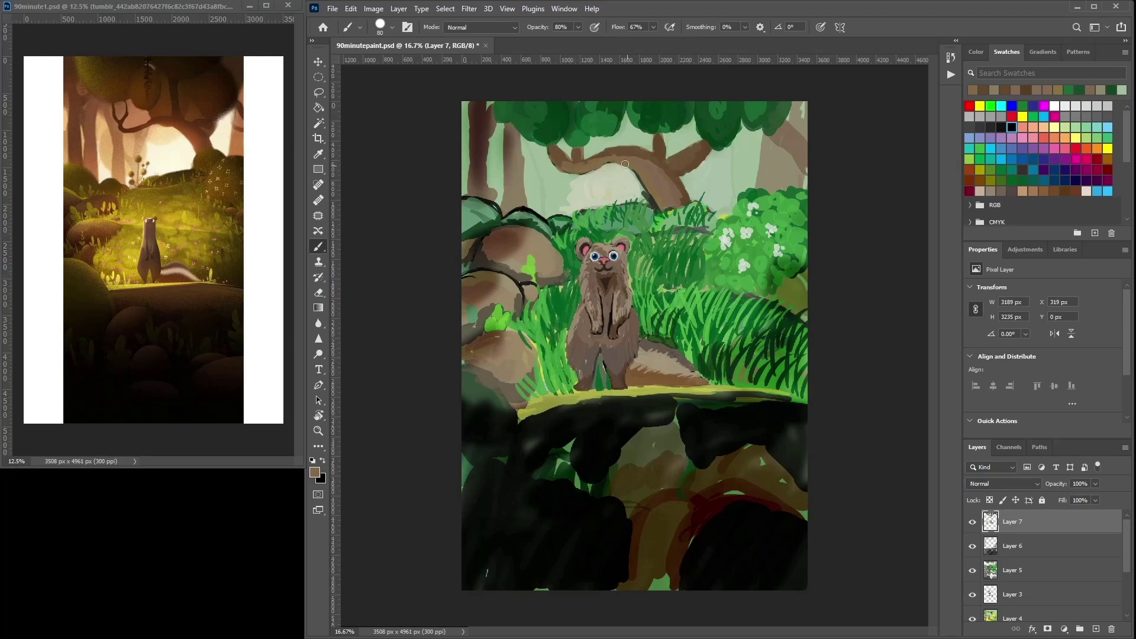
# Blend the central and left-hand canopy clumps with greens sampled from the foliage.
pyautogui.keyDown('alt'); pyautogui.click(620, 127); pyautogui.keyUp('alt')
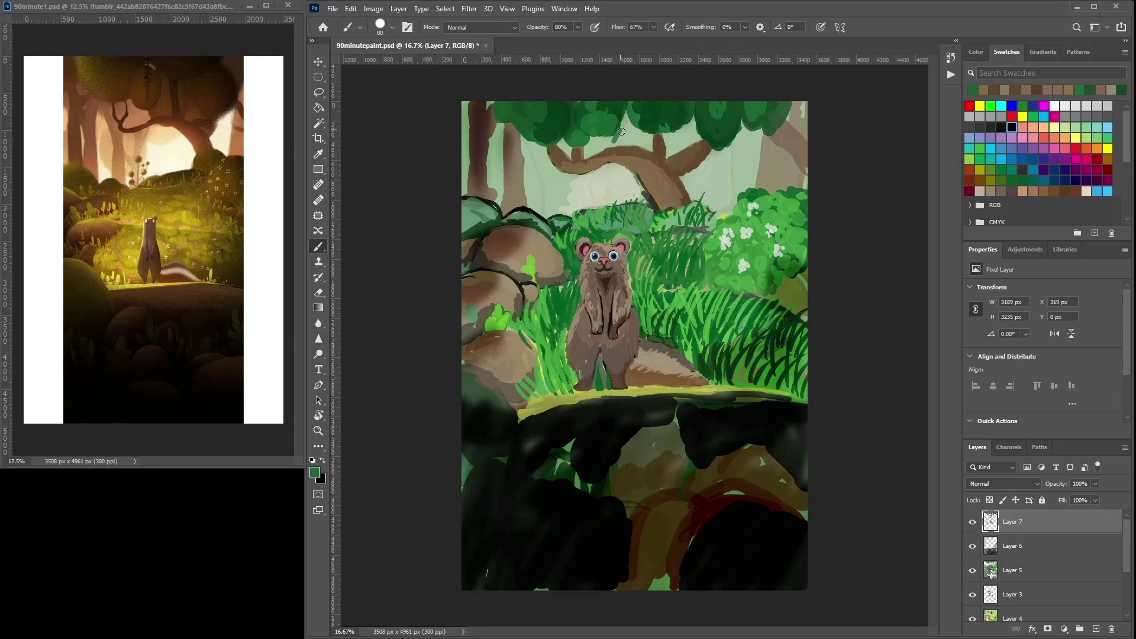
pyautogui.keyDown('alt'); pyautogui.click(618, 133); pyautogui.keyUp('alt')
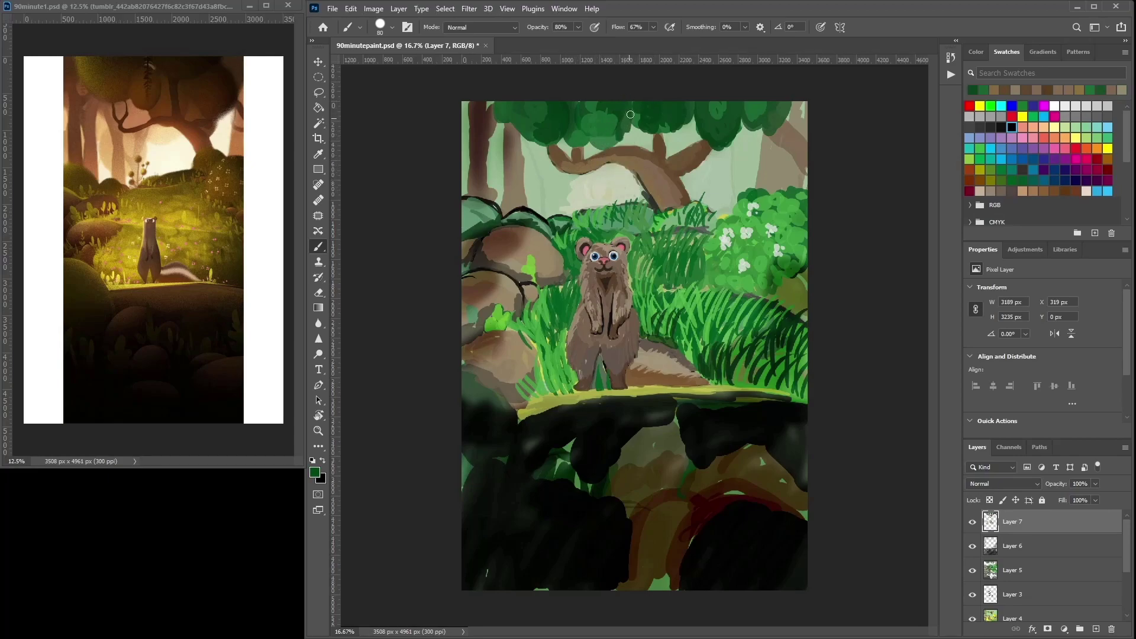
pyautogui.moveTo(587, 121)
pyautogui.mouseDown()
pyautogui.moveTo(593, 135)
pyautogui.moveTo(613, 124)
pyautogui.moveTo(598, 142)
pyautogui.moveTo(576, 113)
pyautogui.mouseUp()
pyautogui.keyDown('alt'); pyautogui.click(610, 137); pyautogui.keyUp('alt')
pyautogui.keyDown('alt'); pyautogui.click(576, 128); pyautogui.keyUp('alt')
pyautogui.keyDown('alt'); pyautogui.click(565, 111); pyautogui.keyUp('alt')
# Paint the right-hand and bottom-left foreground boulders with sampled browns.
pyautogui.keyDown('alt'); pyautogui.click(673, 180); pyautogui.keyUp('alt')
pyautogui.moveTo(763, 486)
pyautogui.mouseDown()
pyautogui.moveTo(729, 455)
pyautogui.moveTo(696, 479)
pyautogui.moveTo(748, 491)
pyautogui.moveTo(760, 465)
pyautogui.mouseUp()
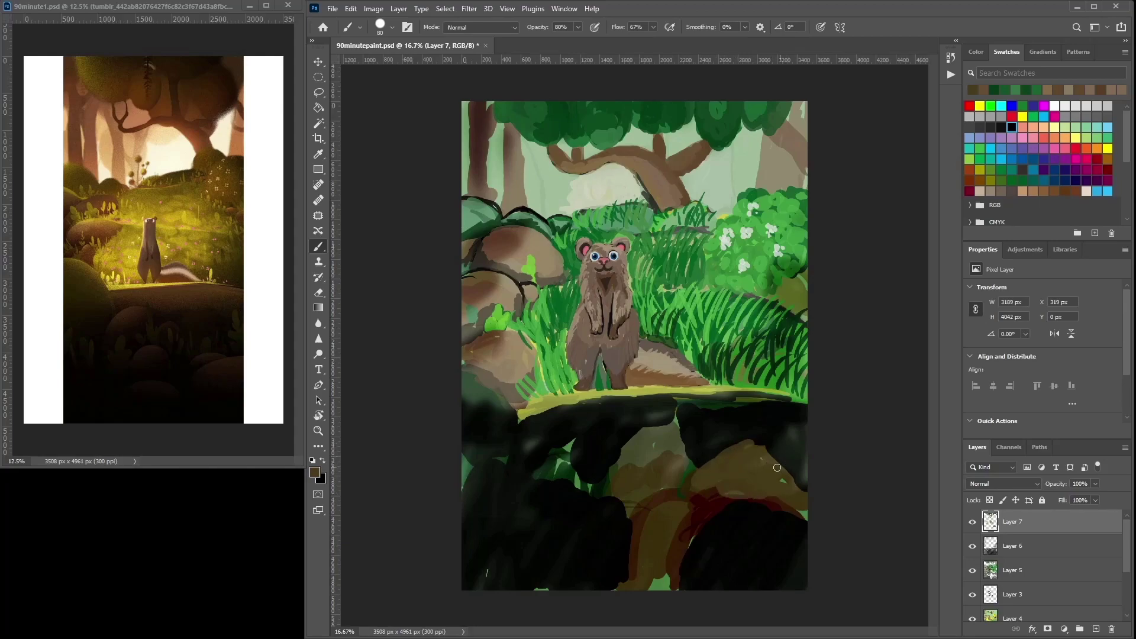
pyautogui.keyDown('alt'); pyautogui.click(666, 532); pyautogui.keyUp('alt')
pyautogui.moveTo(666, 541)
pyautogui.mouseDown()
pyautogui.moveTo(658, 585)
pyautogui.moveTo(644, 577)
pyautogui.moveTo(651, 549)
pyautogui.moveTo(577, 559)
pyautogui.mouseUp()
pyautogui.keyDown('alt'); pyautogui.click(603, 541); pyautogui.keyUp('alt')
pyautogui.keyDown('alt'); pyautogui.click(649, 538); pyautogui.keyUp('alt')
pyautogui.keyDown('alt'); pyautogui.click(583, 555); pyautogui.keyUp('alt')
pyautogui.keyDown('alt'); pyautogui.click(602, 543); pyautogui.keyUp('alt')
pyautogui.keyDown('alt'); pyautogui.click(587, 548); pyautogui.keyUp('alt')
pyautogui.moveTo(570, 567)
pyautogui.mouseDown()
pyautogui.moveTo(594, 537)
pyautogui.moveTo(548, 585)
pyautogui.mouseUp()
# Choose a darker shade of the sampled color and paint it around the bottom-left boulders.
pyautogui.keyDown('alt'); pyautogui.click(661, 533); pyautogui.keyUp('alt')
pyautogui.keyDown('alt'); pyautogui.click(606, 525); pyautogui.keyUp('alt')
pyautogui.click(314, 472)
pyautogui.click(508, 281)
pyautogui.click(667, 148)
pyautogui.moveTo(600, 529)
pyautogui.mouseDown()
pyautogui.moveTo(584, 558)
pyautogui.moveTo(555, 559)
pyautogui.moveTo(580, 547)
pyautogui.moveTo(549, 557)
pyautogui.moveTo(525, 592)
pyautogui.moveTo(496, 580)
pyautogui.moveTo(529, 577)
pyautogui.moveTo(563, 504)
pyautogui.moveTo(563, 520)
pyautogui.moveTo(543, 515)
pyautogui.moveTo(538, 528)
pyautogui.moveTo(558, 498)
pyautogui.moveTo(554, 521)
pyautogui.mouseUp()
# Choose a dark green, lower the brush opacity to 68% and paint foliage above the bottom-left boulders.
pyautogui.keyDown('alt'); pyautogui.click(557, 498); pyautogui.keyUp('alt')
pyautogui.click(315, 472)
pyautogui.moveTo(452, 299); pyautogui.dragTo(459, 281)
pyautogui.click(680, 147)
pyautogui.click(578, 27)
pyautogui.moveTo(579, 38); pyautogui.dragTo(573, 41)
pyautogui.moveTo(550, 534)
pyautogui.mouseDown()
pyautogui.moveTo(550, 499)
pyautogui.moveTo(548, 538)
pyautogui.mouseUp()
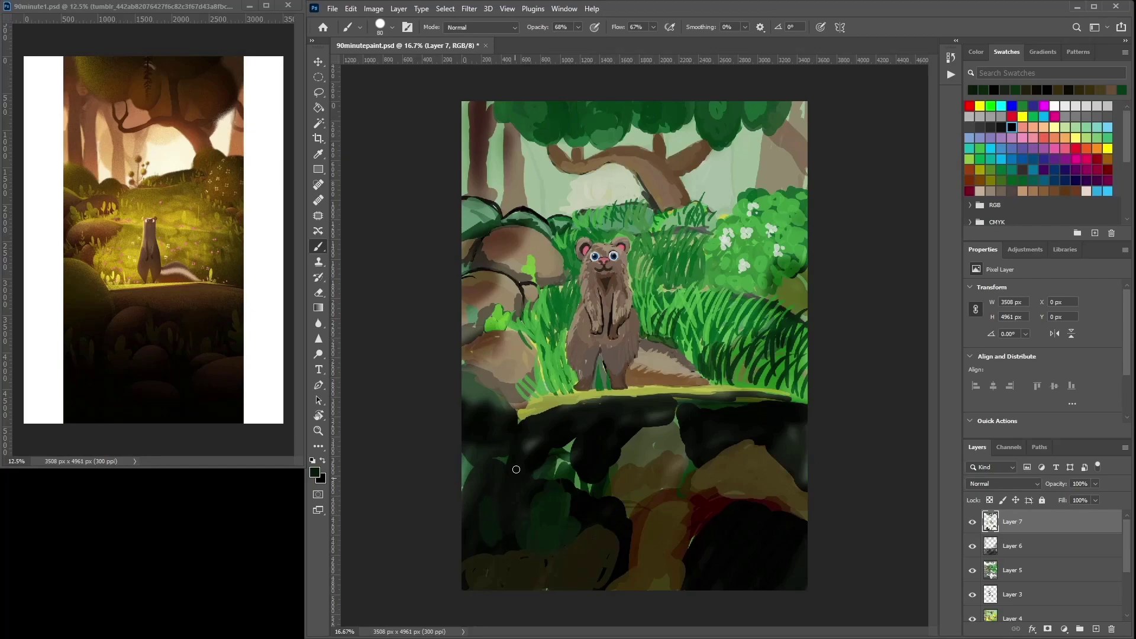
# Paint the left-hand foreground bush in dark green and dab sampled green foliage on it with a 95 px brush.
pyautogui.moveTo(521, 397)
pyautogui.mouseDown()
pyautogui.moveTo(498, 388)
pyautogui.moveTo(492, 401)
pyautogui.moveTo(515, 427)
pyautogui.moveTo(512, 457)
pyautogui.moveTo(491, 408)
pyautogui.moveTo(468, 446)
pyautogui.mouseUp()
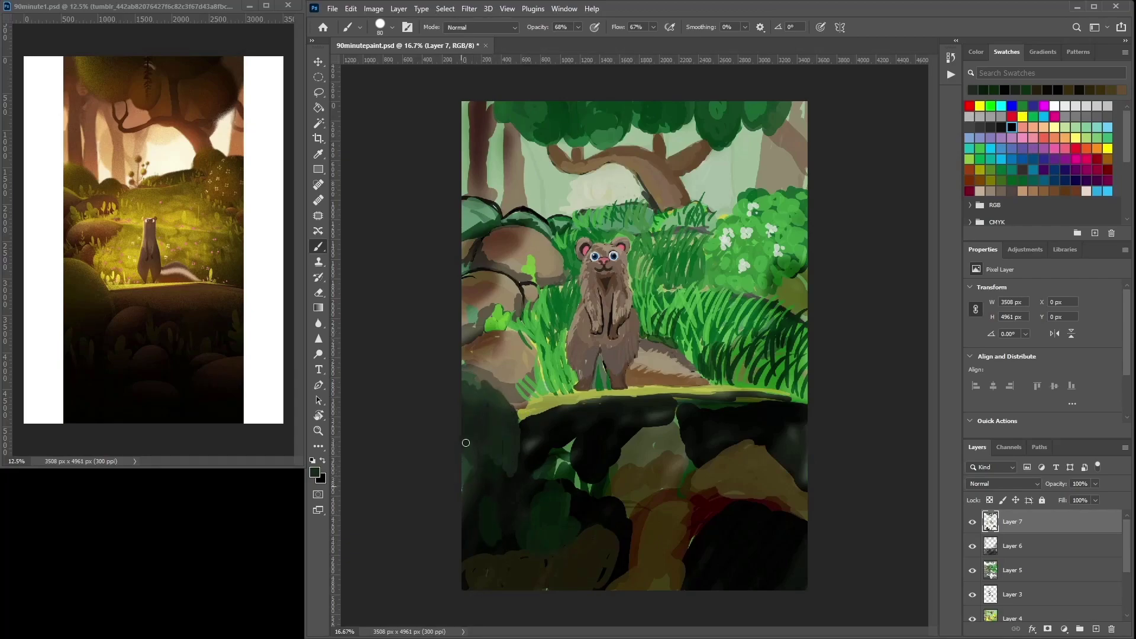
pyautogui.moveTo(478, 379)
pyautogui.mouseDown()
pyautogui.moveTo(470, 370)
pyautogui.moveTo(501, 393)
pyautogui.mouseUp()
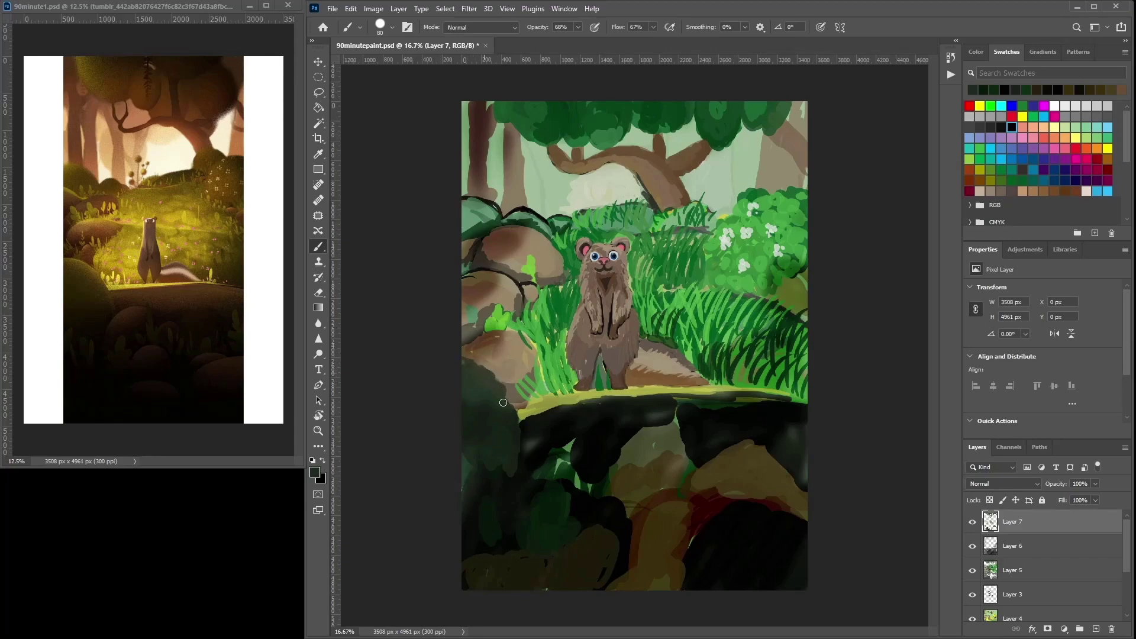
pyautogui.keyDown('alt'); pyautogui.click(792, 260); pyautogui.keyUp('alt')
pyautogui.rightClick(516, 389)
pyautogui.click(467, 364)
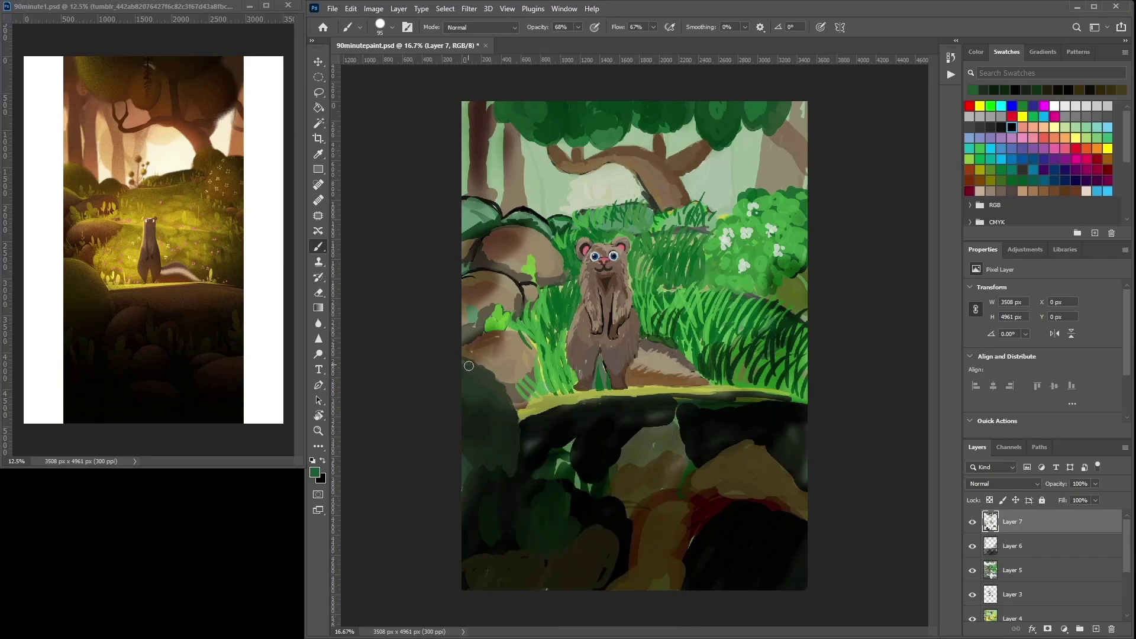
pyautogui.moveTo(491, 375)
pyautogui.mouseDown()
pyautogui.moveTo(495, 449)
pyautogui.moveTo(506, 456)
pyautogui.moveTo(501, 443)
pyautogui.moveTo(476, 440)
pyautogui.moveTo(463, 462)
pyautogui.moveTo(480, 435)
pyautogui.moveTo(475, 459)
pyautogui.moveTo(507, 434)
pyautogui.moveTo(470, 420)
pyautogui.moveTo(479, 410)
pyautogui.moveTo(469, 436)
pyautogui.moveTo(496, 416)
pyautogui.moveTo(498, 446)
pyautogui.moveTo(467, 444)
pyautogui.moveTo(473, 474)
pyautogui.moveTo(494, 454)
pyautogui.moveTo(501, 406)
pyautogui.mouseUp()
# Build up the left-hand bush's leaves and lower edge with sampled dark greens.
pyautogui.keyDown('alt'); pyautogui.click(539, 491); pyautogui.keyUp('alt')
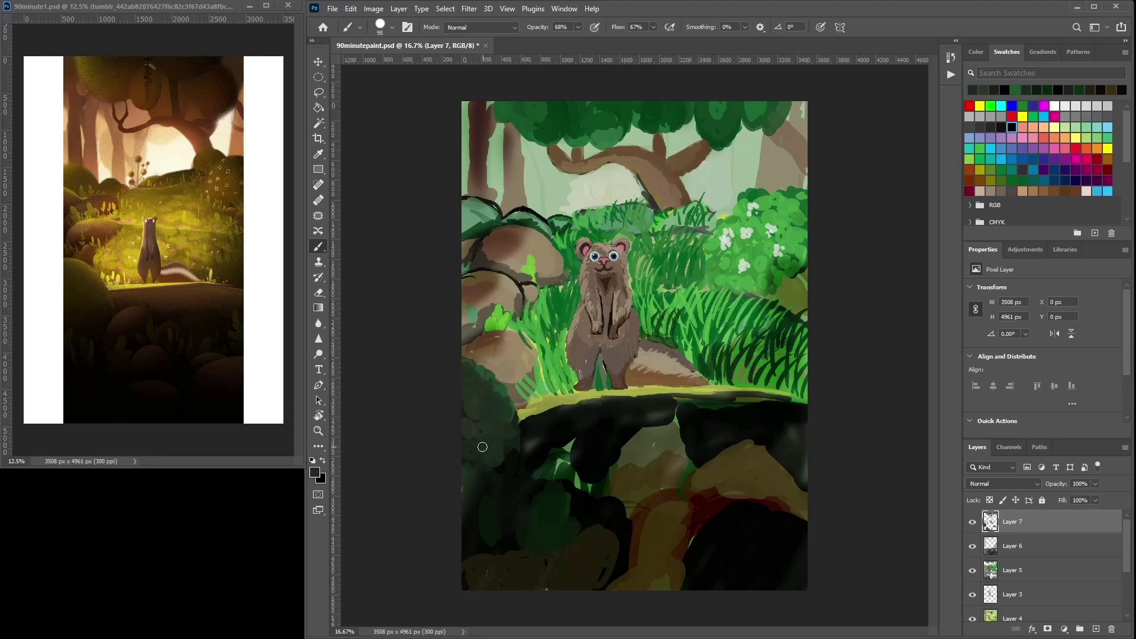
pyautogui.moveTo(469, 492); pyautogui.dragTo(526, 408)
pyautogui.moveTo(511, 452)
pyautogui.mouseDown()
pyautogui.moveTo(480, 459)
pyautogui.moveTo(476, 441)
pyautogui.moveTo(482, 426)
pyautogui.moveTo(486, 469)
pyautogui.moveTo(501, 456)
pyautogui.moveTo(497, 420)
pyautogui.mouseUp()
pyautogui.keyDown('alt'); pyautogui.click(492, 510); pyautogui.keyUp('alt')
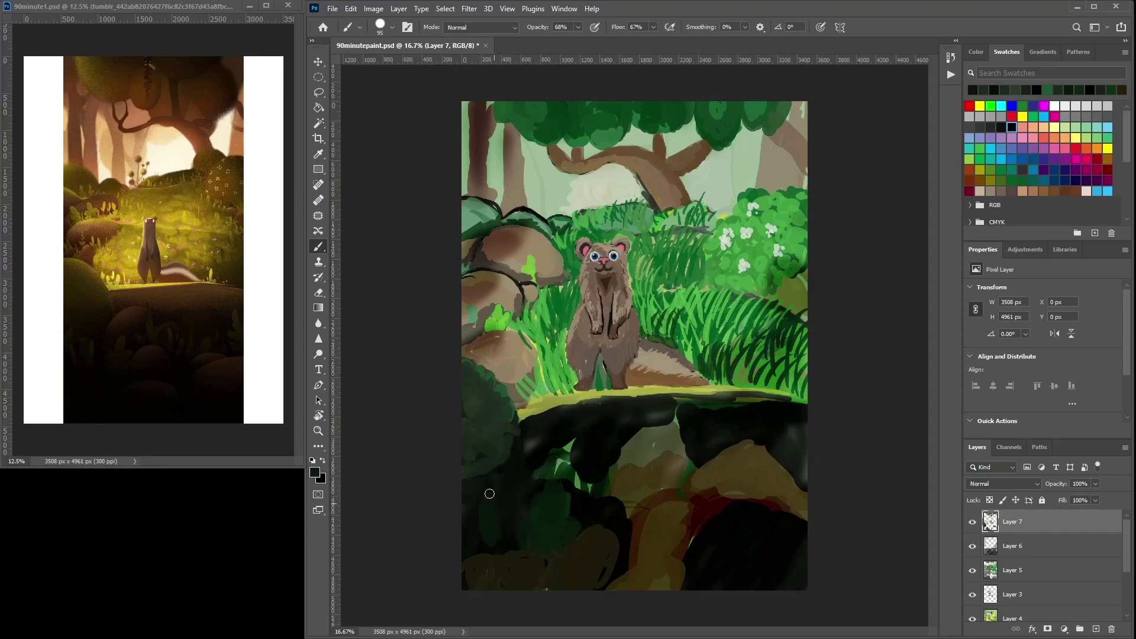
pyautogui.moveTo(568, 463)
pyautogui.mouseDown()
pyautogui.moveTo(557, 435)
pyautogui.moveTo(571, 426)
pyautogui.mouseUp()
# Choose a dark olive-brown and paint it over the black rocks on the ledge.
pyautogui.keyDown('alt'); pyautogui.click(733, 495); pyautogui.keyUp('alt')
pyautogui.click(322, 478)
pyautogui.click(506, 255)
pyautogui.click(512, 267)
pyautogui.click(677, 147)
pyautogui.moveTo(568, 436)
pyautogui.mouseDown()
pyautogui.moveTo(540, 436)
pyautogui.moveTo(553, 450)
pyautogui.moveTo(523, 459)
pyautogui.mouseUp()
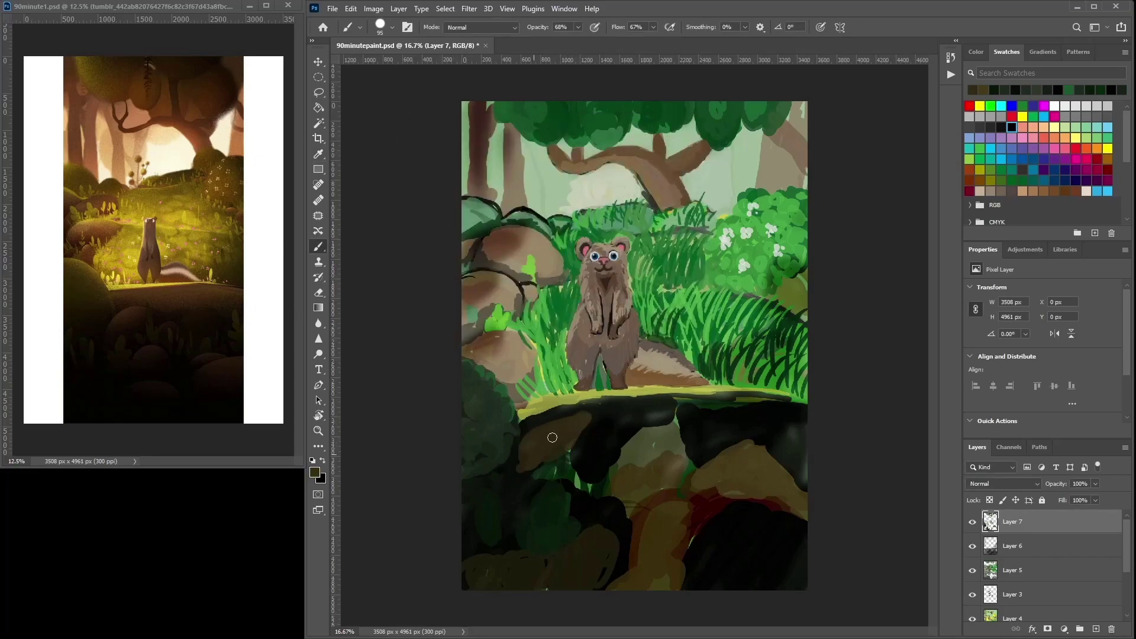
pyautogui.moveTo(587, 407)
pyautogui.mouseDown()
pyautogui.moveTo(520, 429)
pyautogui.moveTo(512, 469)
pyautogui.mouseUp()
pyautogui.moveTo(592, 414)
pyautogui.mouseDown()
pyautogui.moveTo(787, 394)
pyautogui.moveTo(692, 414)
pyautogui.moveTo(787, 456)
pyautogui.moveTo(770, 414)
pyautogui.moveTo(688, 432)
pyautogui.moveTo(701, 461)
pyautogui.moveTo(657, 413)
pyautogui.moveTo(583, 456)
pyautogui.moveTo(586, 482)
pyautogui.mouseUp()
# Deepen the shadows under the ledge rocks with sampled black and paint a dark green leafy plant below them.
pyautogui.press('alt')
pyautogui.keyDown('alt'); pyautogui.click(612, 499); pyautogui.keyUp('alt')
pyautogui.moveTo(674, 418)
pyautogui.mouseDown()
pyautogui.moveTo(580, 428)
pyautogui.moveTo(517, 468)
pyautogui.moveTo(511, 480)
pyautogui.moveTo(561, 471)
pyautogui.moveTo(562, 491)
pyautogui.moveTo(537, 498)
pyautogui.mouseUp()
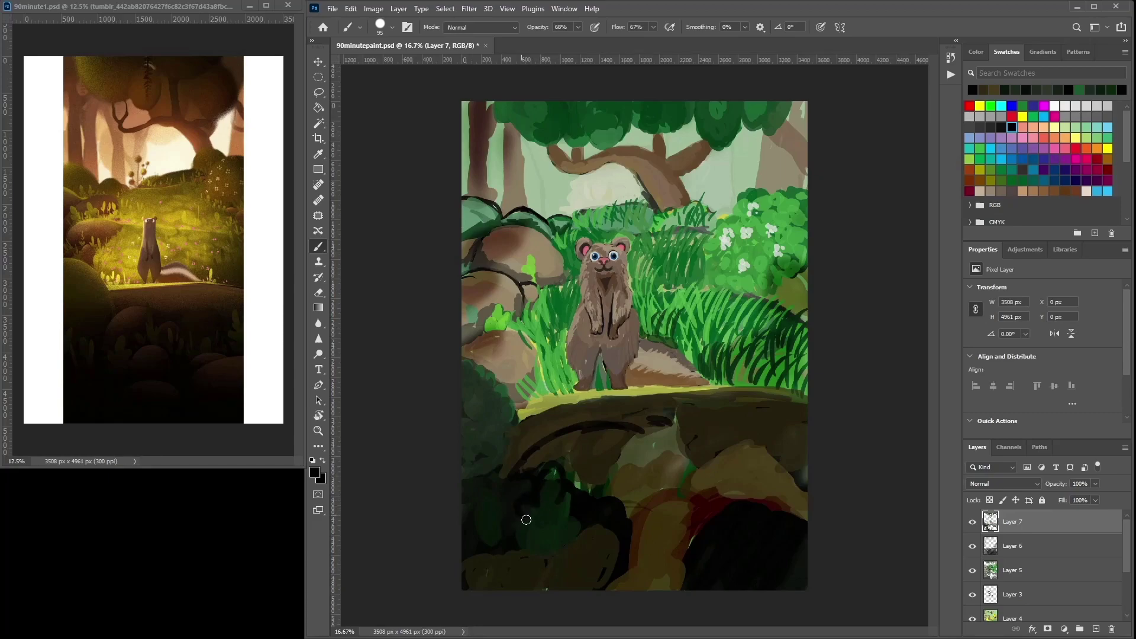
pyautogui.keyDown('alt'); pyautogui.click(567, 506); pyautogui.keyUp('alt')
pyautogui.moveTo(555, 489)
pyautogui.mouseDown()
pyautogui.moveTo(529, 519)
pyautogui.moveTo(541, 542)
pyautogui.mouseUp()
# Repaint the rocks below the middle of the ledge with sampled dark olives and browns.
pyautogui.keyDown('alt'); pyautogui.click(586, 452); pyautogui.keyUp('alt')
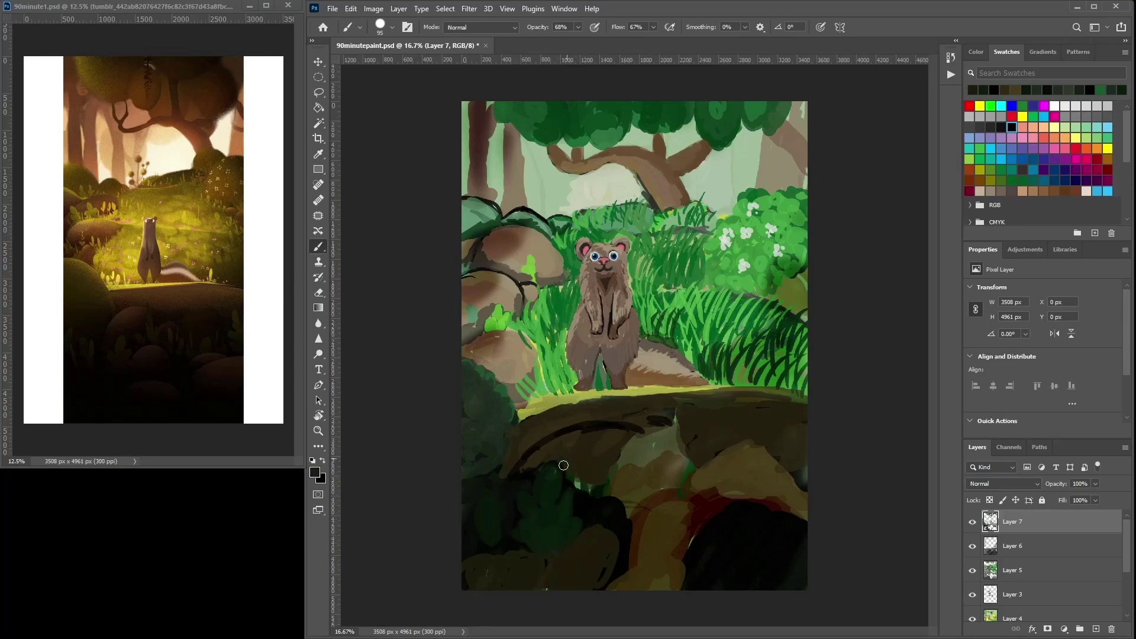
pyautogui.moveTo(579, 488); pyautogui.dragTo(613, 479)
pyautogui.moveTo(569, 438)
pyautogui.mouseDown()
pyautogui.moveTo(517, 472)
pyautogui.moveTo(556, 435)
pyautogui.moveTo(652, 430)
pyautogui.moveTo(632, 428)
pyautogui.moveTo(641, 411)
pyautogui.moveTo(640, 433)
pyautogui.moveTo(602, 424)
pyautogui.moveTo(537, 449)
pyautogui.moveTo(510, 453)
pyautogui.moveTo(513, 443)
pyautogui.moveTo(521, 457)
pyautogui.moveTo(565, 425)
pyautogui.moveTo(628, 434)
pyautogui.moveTo(683, 415)
pyautogui.mouseUp()
pyautogui.keyDown('alt'); pyautogui.click(636, 457); pyautogui.keyUp('alt')
pyautogui.moveTo(631, 450)
pyautogui.mouseDown()
pyautogui.moveTo(672, 466)
pyautogui.moveTo(657, 446)
pyautogui.moveTo(624, 510)
pyautogui.moveTo(637, 463)
pyautogui.moveTo(659, 466)
pyautogui.moveTo(650, 488)
pyautogui.moveTo(631, 493)
pyautogui.moveTo(603, 440)
pyautogui.moveTo(619, 438)
pyautogui.moveTo(557, 441)
pyautogui.moveTo(588, 438)
pyautogui.moveTo(650, 399)
pyautogui.moveTo(531, 416)
pyautogui.moveTo(742, 395)
pyautogui.moveTo(668, 435)
pyautogui.moveTo(685, 466)
pyautogui.moveTo(706, 436)
pyautogui.moveTo(670, 442)
pyautogui.moveTo(729, 431)
pyautogui.moveTo(655, 440)
pyautogui.moveTo(712, 437)
pyautogui.moveTo(717, 456)
pyautogui.moveTo(697, 421)
pyautogui.moveTo(711, 458)
pyautogui.moveTo(685, 463)
pyautogui.moveTo(702, 455)
pyautogui.moveTo(664, 443)
pyautogui.mouseUp()
pyautogui.keyDown('alt'); pyautogui.click(708, 435); pyautogui.keyUp('alt')
pyautogui.keyDown('alt'); pyautogui.click(675, 565); pyautogui.keyUp('alt')
pyautogui.keyDown('alt'); pyautogui.click(702, 449); pyautogui.keyUp('alt')
pyautogui.keyDown('alt'); pyautogui.click(748, 484); pyautogui.keyUp('alt')
pyautogui.keyDown('alt'); pyautogui.click(665, 442); pyautogui.keyUp('alt')
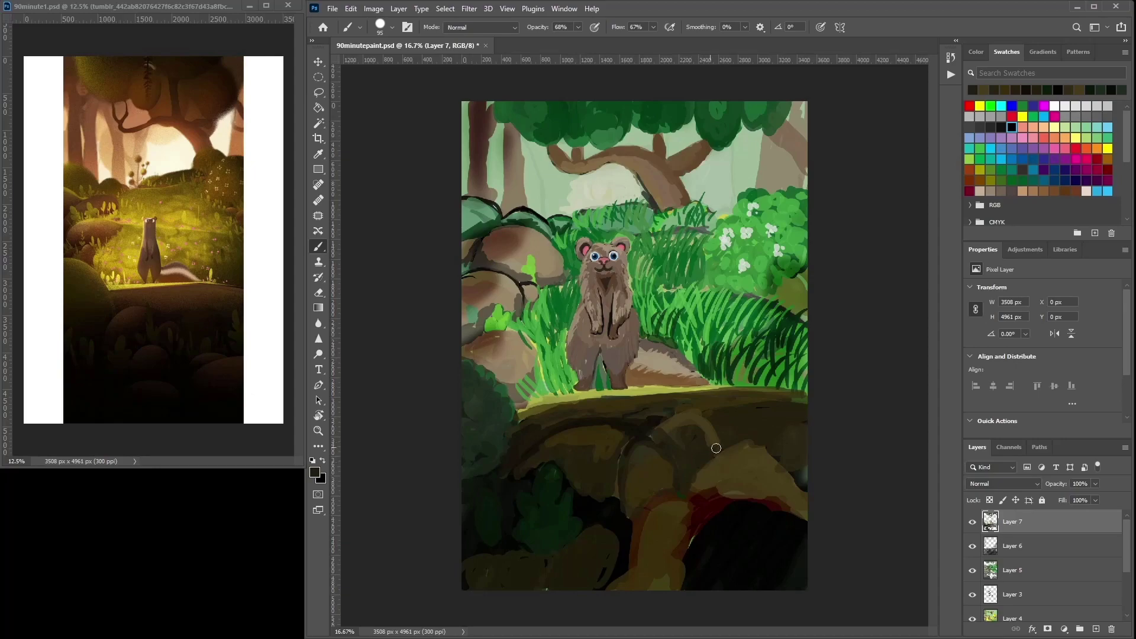
# Paint the large lower-right boulder and the rocks above it with sampled olive-browns, covering the black and red areas.
pyautogui.keyDown('alt'); pyautogui.click(712, 436); pyautogui.keyUp('alt')
pyautogui.keyDown('alt'); pyautogui.click(721, 420); pyautogui.keyUp('alt')
pyautogui.moveTo(760, 451)
pyautogui.mouseDown()
pyautogui.moveTo(749, 471)
pyautogui.moveTo(759, 454)
pyautogui.moveTo(695, 501)
pyautogui.moveTo(679, 574)
pyautogui.moveTo(735, 482)
pyautogui.moveTo(808, 472)
pyautogui.mouseUp()
pyautogui.keyDown('alt'); pyautogui.click(770, 481); pyautogui.keyUp('alt')
pyautogui.moveTo(740, 501)
pyautogui.mouseDown()
pyautogui.moveTo(697, 529)
pyautogui.moveTo(757, 522)
pyautogui.moveTo(801, 555)
pyautogui.moveTo(788, 585)
pyautogui.mouseUp()
pyautogui.keyDown('alt'); pyautogui.click(786, 446); pyautogui.keyUp('alt')
pyautogui.moveTo(751, 532)
pyautogui.mouseDown()
pyautogui.moveTo(707, 573)
pyautogui.moveTo(686, 566)
pyautogui.moveTo(695, 599)
pyautogui.moveTo(759, 542)
pyautogui.moveTo(777, 563)
pyautogui.moveTo(819, 566)
pyautogui.moveTo(731, 582)
pyautogui.mouseUp()
pyautogui.keyDown('alt'); pyautogui.click(760, 493); pyautogui.keyUp('alt')
pyautogui.moveTo(760, 493)
pyautogui.mouseDown()
pyautogui.moveTo(825, 472)
pyautogui.moveTo(759, 490)
pyautogui.moveTo(814, 486)
pyautogui.moveTo(775, 472)
pyautogui.moveTo(730, 481)
pyautogui.moveTo(713, 513)
pyautogui.mouseUp()
# Shape the bottom-centre boulders with sampled browns and dark shadow strokes between them.
pyautogui.moveTo(675, 588); pyautogui.dragTo(687, 555)
pyautogui.keyDown('alt'); pyautogui.click(660, 514); pyautogui.keyUp('alt')
pyautogui.moveTo(650, 513)
pyautogui.mouseDown()
pyautogui.moveTo(619, 593)
pyautogui.moveTo(628, 552)
pyautogui.mouseUp()
pyautogui.press('alt')
pyautogui.keyDown('alt'); pyautogui.click(651, 545); pyautogui.keyUp('alt')
pyautogui.moveTo(682, 497)
pyautogui.mouseDown()
pyautogui.moveTo(657, 506)
pyautogui.moveTo(617, 590)
pyautogui.moveTo(663, 537)
pyautogui.moveTo(682, 464)
pyautogui.moveTo(617, 597)
pyautogui.moveTo(638, 543)
pyautogui.moveTo(646, 579)
pyautogui.moveTo(679, 535)
pyautogui.moveTo(666, 564)
pyautogui.moveTo(678, 531)
pyautogui.moveTo(625, 554)
pyautogui.moveTo(668, 539)
pyautogui.moveTo(634, 565)
pyautogui.moveTo(652, 539)
pyautogui.moveTo(571, 548)
pyautogui.moveTo(599, 544)
pyautogui.mouseUp()
pyautogui.keyDown('alt'); pyautogui.click(596, 561); pyautogui.keyUp('alt')
pyautogui.keyDown('alt'); pyautogui.click(656, 527); pyautogui.keyUp('alt')
pyautogui.keyDown('alt'); pyautogui.click(633, 484); pyautogui.keyUp('alt')
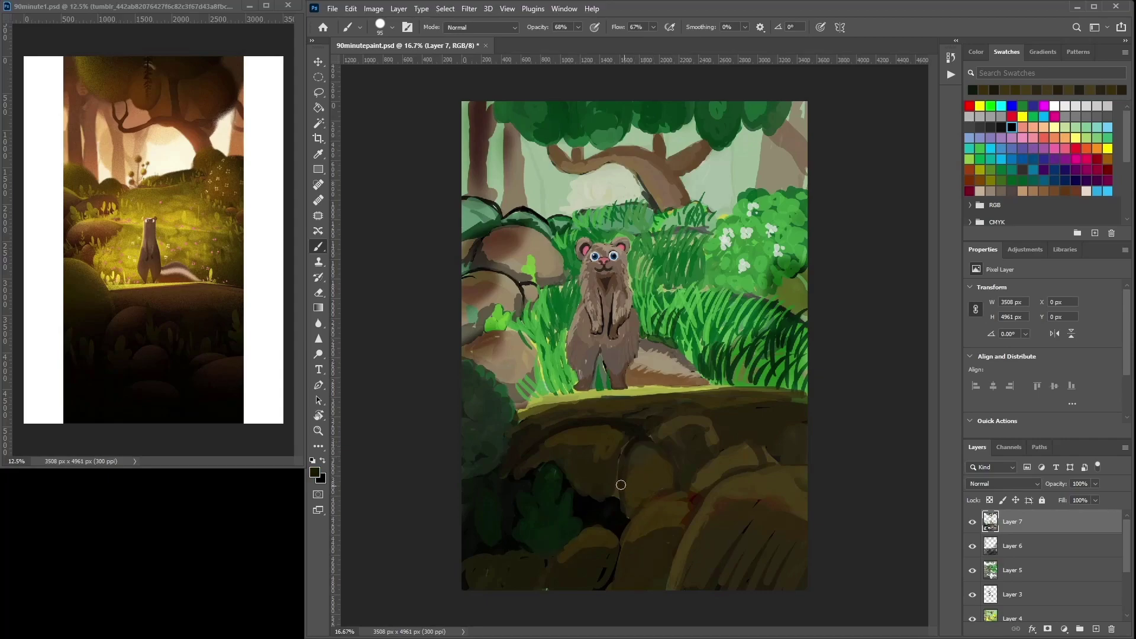
# Add muted dark green plant strokes among the foreground rocks and smooth the large lower-right boulder.
pyautogui.moveTo(619, 473); pyautogui.dragTo(617, 457)
pyautogui.moveTo(752, 519)
pyautogui.mouseDown()
pyautogui.moveTo(699, 593)
pyautogui.moveTo(704, 546)
pyautogui.moveTo(734, 567)
pyautogui.moveTo(783, 557)
pyautogui.mouseUp()
pyautogui.keyDown('alt'); pyautogui.click(743, 441); pyautogui.keyUp('alt')
pyautogui.moveTo(791, 459)
pyautogui.mouseDown()
pyautogui.moveTo(780, 428)
pyautogui.moveTo(784, 448)
pyautogui.moveTo(773, 439)
pyautogui.moveTo(788, 456)
pyautogui.moveTo(784, 412)
pyautogui.moveTo(761, 437)
pyautogui.mouseUp()
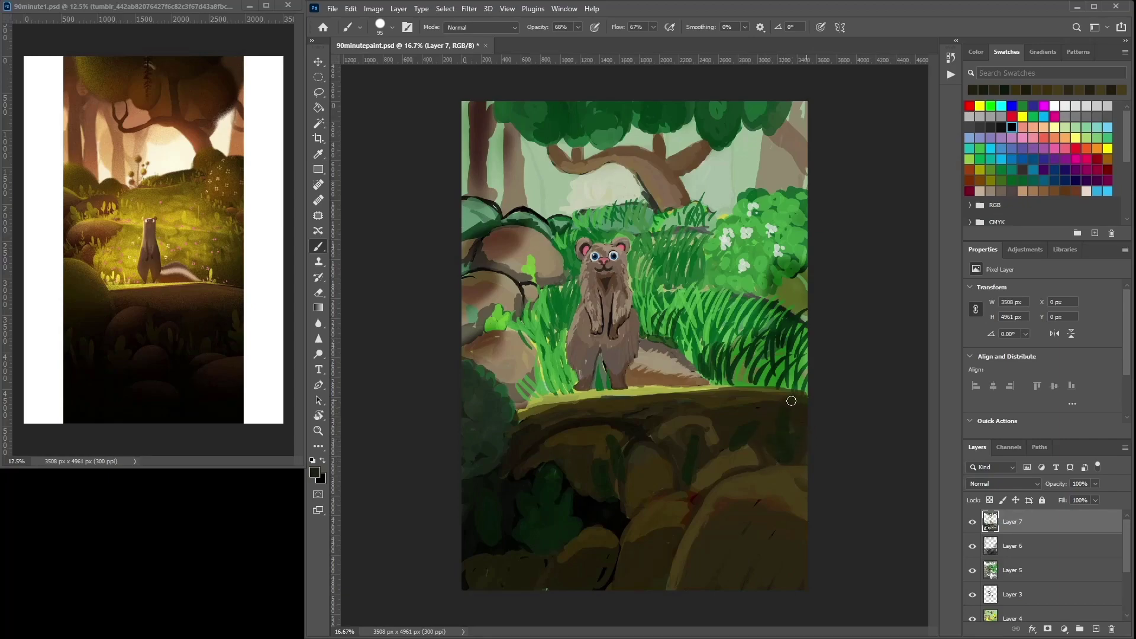
# Rework the ledge's top edge with a sampled olive-brown and sample the green of the left-hand bush.
pyautogui.keyDown('alt'); pyautogui.click(739, 396); pyautogui.keyUp('alt')
pyautogui.moveTo(768, 398)
pyautogui.mouseDown()
pyautogui.moveTo(792, 400)
pyautogui.moveTo(533, 422)
pyautogui.moveTo(514, 411)
pyautogui.mouseUp()
pyautogui.keyDown('alt'); pyautogui.click(503, 425); pyautogui.keyUp('alt')
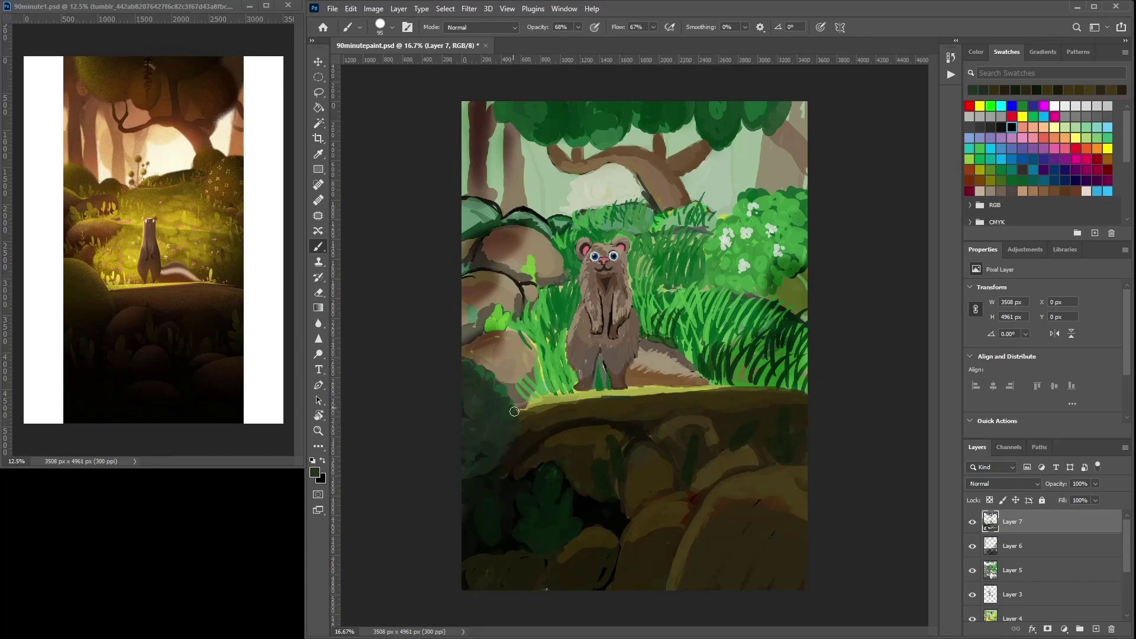
# Smooth the left-hand rocks with sampled browns, softening the dark outlines between them.
pyautogui.keyDown('alt'); pyautogui.click(503, 354); pyautogui.keyUp('alt')
pyautogui.moveTo(496, 356)
pyautogui.mouseDown()
pyautogui.moveTo(508, 373)
pyautogui.moveTo(515, 341)
pyautogui.moveTo(488, 367)
pyautogui.mouseUp()
pyautogui.keyDown('alt'); pyautogui.click(490, 344); pyautogui.keyUp('alt')
pyautogui.moveTo(467, 302)
pyautogui.mouseDown()
pyautogui.moveTo(462, 320)
pyautogui.moveTo(478, 307)
pyautogui.moveTo(499, 319)
pyautogui.mouseUp()
# Extend the bright green leaves along the left-hand rocks and into the grass beside the animal.
pyautogui.keyDown('alt'); pyautogui.click(532, 264); pyautogui.keyUp('alt')
pyautogui.moveTo(505, 274)
pyautogui.mouseDown()
pyautogui.moveTo(485, 268)
pyautogui.moveTo(522, 291)
pyautogui.moveTo(565, 277)
pyautogui.mouseUp()
pyautogui.moveTo(565, 299)
pyautogui.mouseDown()
pyautogui.moveTo(573, 273)
pyautogui.moveTo(554, 284)
pyautogui.moveTo(573, 265)
pyautogui.moveTo(574, 233)
pyautogui.mouseUp()
# Blend the grass behind the animal with strokes of sampled greens up to the background ridge.
pyautogui.keyDown('alt'); pyautogui.click(568, 317); pyautogui.keyUp('alt')
pyautogui.moveTo(647, 253)
pyautogui.mouseDown()
pyautogui.moveTo(636, 240)
pyautogui.moveTo(680, 228)
pyautogui.moveTo(666, 213)
pyautogui.moveTo(690, 202)
pyautogui.moveTo(693, 214)
pyautogui.mouseUp()
pyautogui.keyDown('alt'); pyautogui.click(638, 242); pyautogui.keyUp('alt')
pyautogui.moveTo(648, 222); pyautogui.dragTo(682, 206)
pyautogui.keyDown('alt'); pyautogui.click(662, 273); pyautogui.keyUp('alt')
pyautogui.keyDown('alt'); pyautogui.click(638, 287); pyautogui.keyUp('alt')
pyautogui.click(642, 219)
# Rework the ledge's edge beneath the tail with sampled tones and a custom olive colour.
pyautogui.keyDown('alt'); pyautogui.click(702, 378); pyautogui.keyUp('alt')
pyautogui.moveTo(610, 389)
pyautogui.mouseDown()
pyautogui.moveTo(597, 391)
pyautogui.moveTo(625, 389)
pyautogui.moveTo(598, 391)
pyautogui.moveTo(723, 386)
pyautogui.mouseUp()
pyautogui.keyDown('alt'); pyautogui.click(634, 392); pyautogui.keyUp('alt')
pyautogui.click(314, 471)
pyautogui.click(520, 268)
pyautogui.click(680, 146)
pyautogui.moveTo(685, 389); pyautogui.dragTo(653, 390)
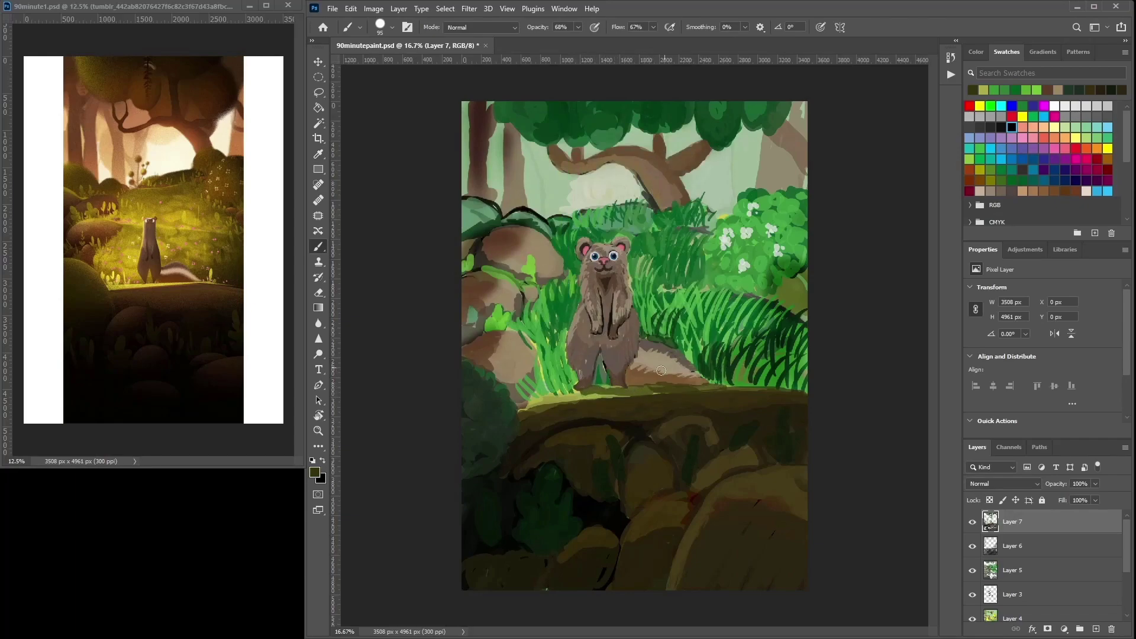
# Brush sampled yellow-green highlights along the ledge's top from the animal's feet past the tail.
pyautogui.keyDown('alt'); pyautogui.click(580, 395); pyautogui.keyUp('alt')
pyautogui.moveTo(580, 395)
pyautogui.mouseDown()
pyautogui.moveTo(697, 373)
pyautogui.moveTo(712, 393)
pyautogui.moveTo(737, 397)
pyautogui.mouseUp()
pyautogui.keyDown('alt'); pyautogui.click(662, 390); pyautogui.keyUp('alt')
pyautogui.keyDown('alt'); pyautogui.click(649, 391); pyautogui.keyUp('alt')
pyautogui.moveTo(669, 390); pyautogui.dragTo(751, 392)
# Reduce the brush size to 21 px and define the animal's right-hand foot against the ledge with sampled browns and olives.
pyautogui.hotkey('ctrl', '+')
pyautogui.hotkey('ctrl', '+')
pyautogui.keyDown('alt'); pyautogui.click(613, 414); pyautogui.keyUp('alt')
pyautogui.rightClick(620, 409)
pyautogui.click(689, 438)
pyautogui.press('Return')
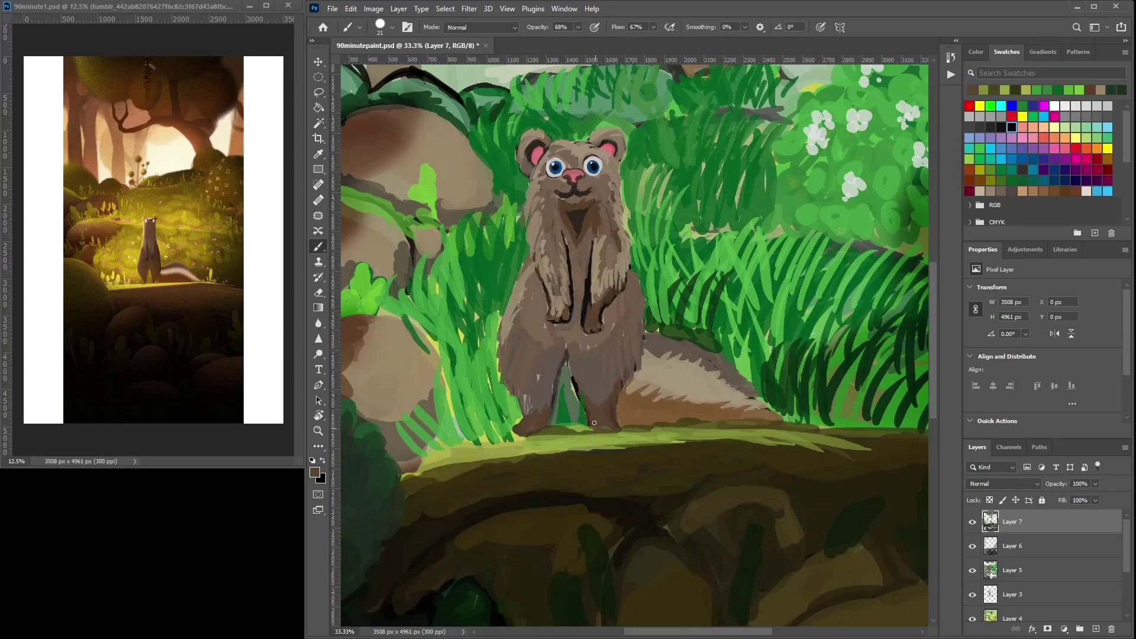
pyautogui.keyDown('alt'); pyautogui.click(586, 430); pyautogui.keyUp('alt')
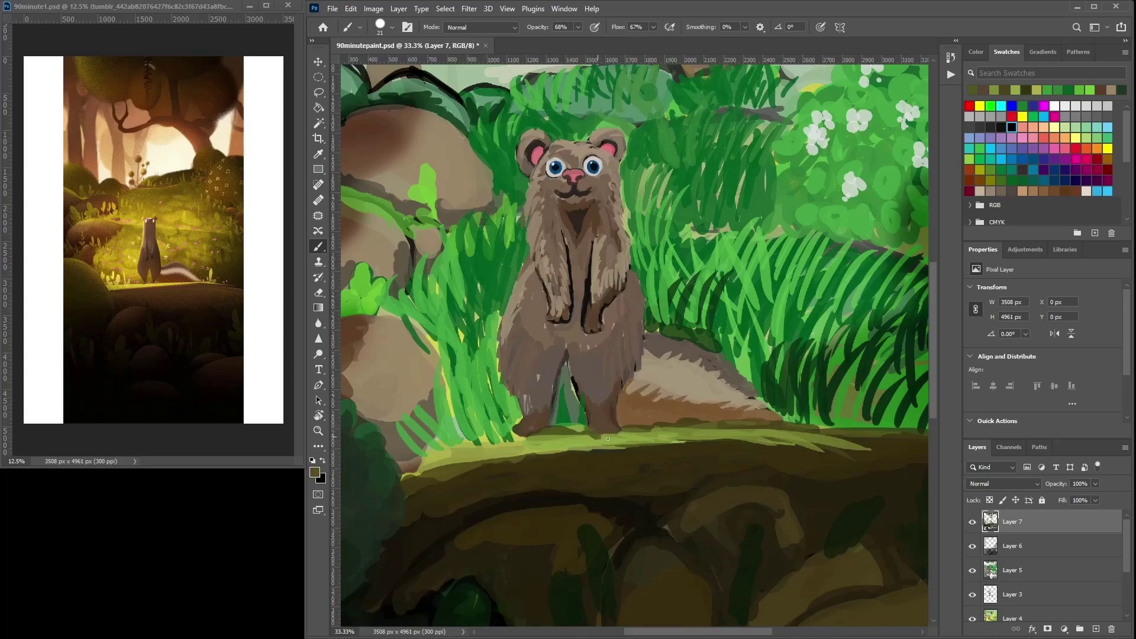
pyautogui.keyDown('alt'); pyautogui.click(613, 422); pyautogui.keyUp('alt')
pyautogui.moveTo(623, 430); pyautogui.dragTo(614, 434)
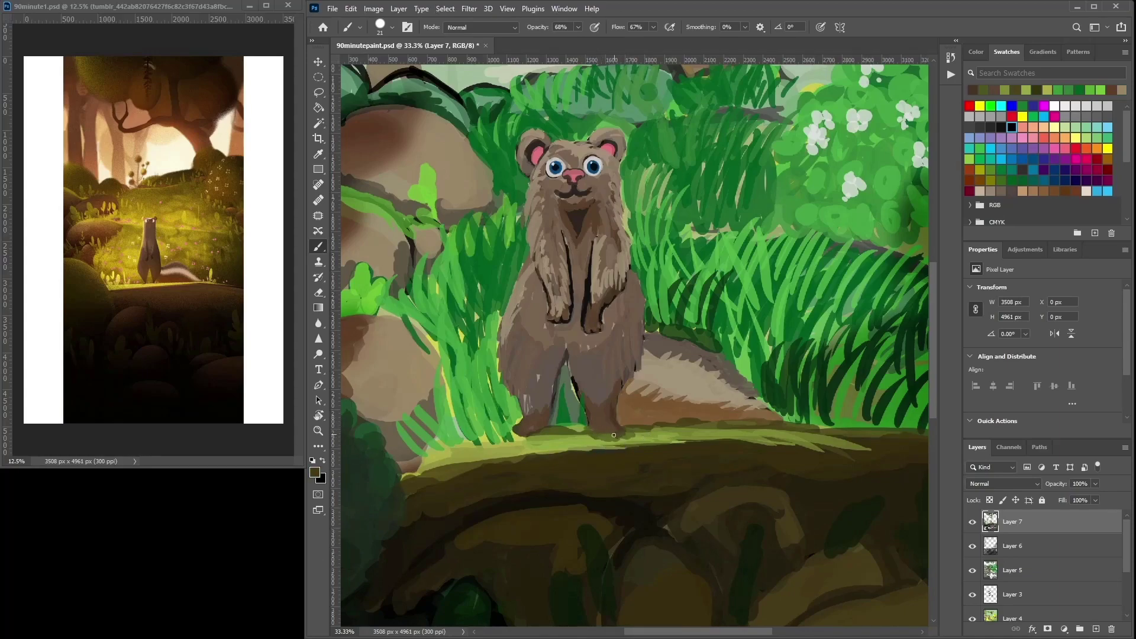
# Reshape the animal's left-hand foot with sampled browns.
pyautogui.keyDown('alt'); pyautogui.click(591, 431); pyautogui.keyUp('alt')
pyautogui.keyDown('alt'); pyautogui.click(519, 426); pyautogui.keyUp('alt')
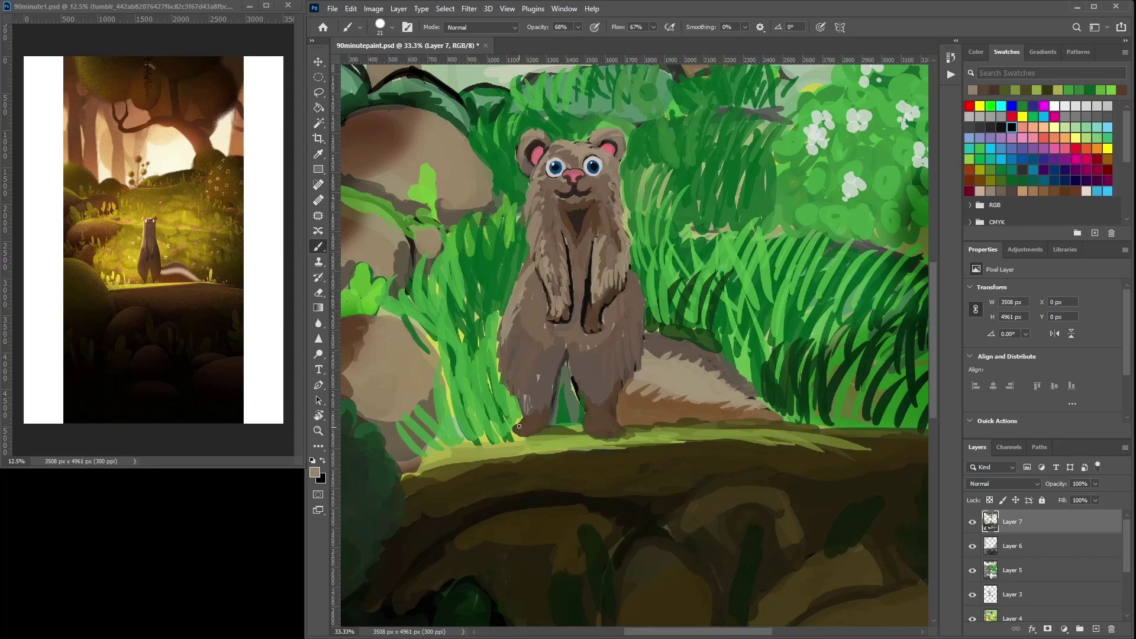
pyautogui.keyDown('alt'); pyautogui.click(528, 425); pyautogui.keyUp('alt')
pyautogui.keyDown('alt'); pyautogui.click(541, 328); pyautogui.keyUp('alt')
pyautogui.moveTo(529, 423); pyautogui.dragTo(522, 426)
pyautogui.keyDown('alt'); pyautogui.click(534, 425); pyautogui.keyUp('alt')
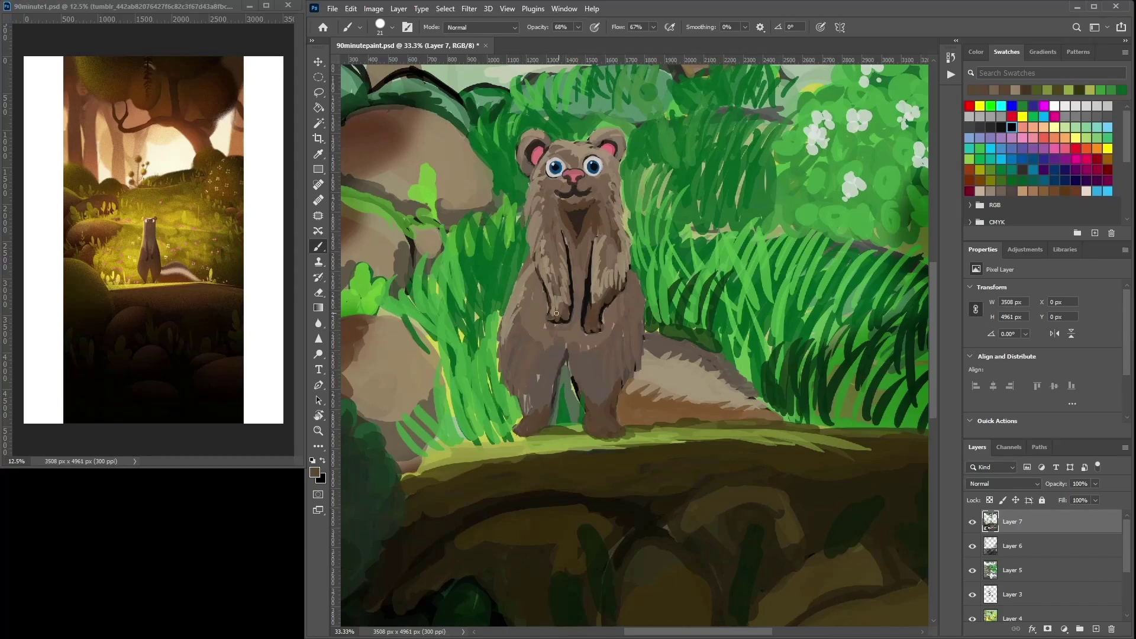
# Blend brown strokes over the animal's left-hand forearm and paw.
pyautogui.moveTo(560, 295); pyautogui.dragTo(560, 301)
pyautogui.moveTo(564, 295)
pyautogui.mouseDown()
pyautogui.moveTo(568, 313)
pyautogui.moveTo(553, 312)
pyautogui.mouseUp()
pyautogui.moveTo(549, 281); pyautogui.dragTo(548, 296)
pyautogui.keyDown('alt'); pyautogui.click(592, 215); pyautogui.keyUp('alt')
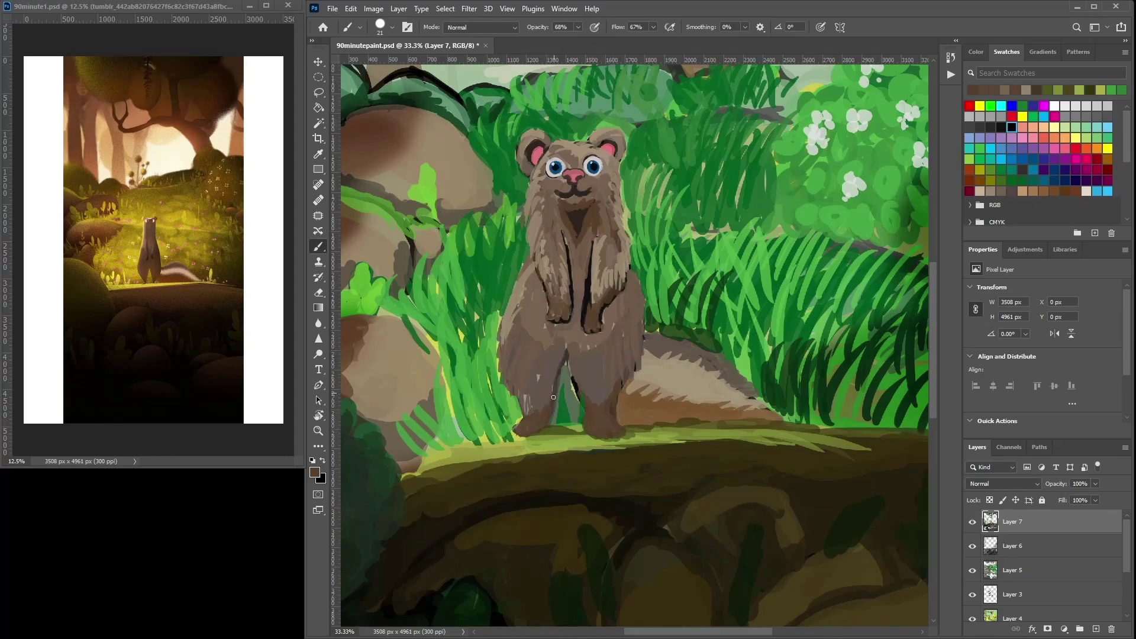
# Darken the underside of the left-hand foot and paint green grass strokes between the animal's legs.
pyautogui.keyDown('alt'); pyautogui.click(576, 417); pyautogui.keyUp('alt')
pyautogui.keyDown('alt'); pyautogui.click(528, 438); pyautogui.keyUp('alt')
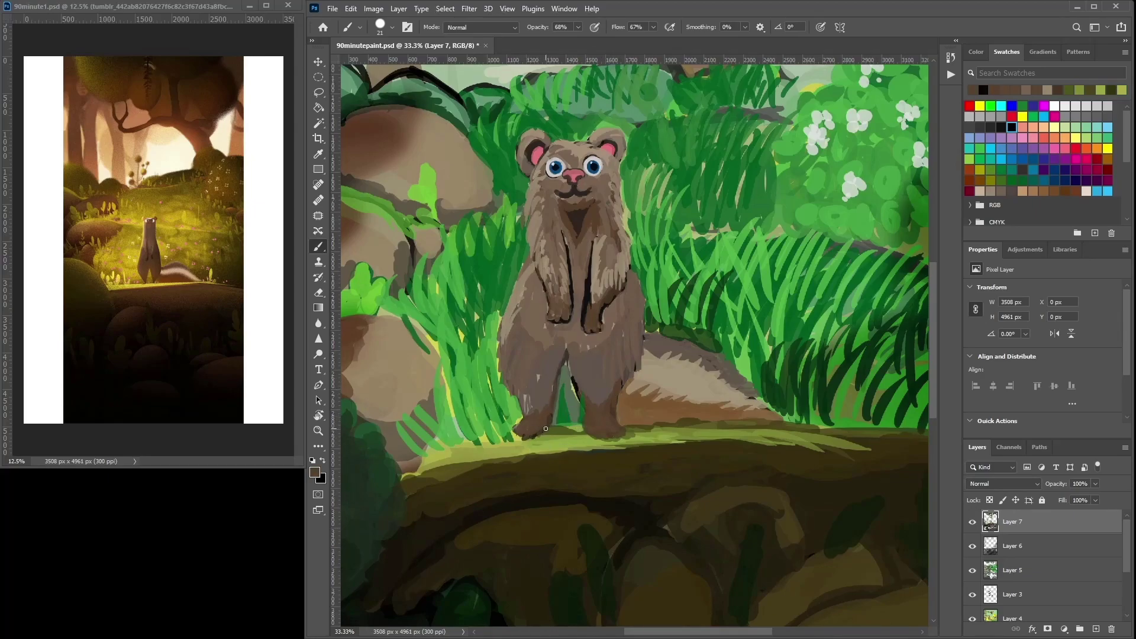
pyautogui.keyDown('alt'); pyautogui.click(509, 443); pyautogui.keyUp('alt')
pyautogui.moveTo(565, 428)
pyautogui.mouseDown()
pyautogui.moveTo(574, 331)
pyautogui.moveTo(564, 408)
pyautogui.moveTo(566, 368)
pyautogui.moveTo(577, 406)
pyautogui.moveTo(566, 364)
pyautogui.moveTo(565, 401)
pyautogui.moveTo(578, 405)
pyautogui.moveTo(576, 395)
pyautogui.moveTo(569, 418)
pyautogui.moveTo(560, 389)
pyautogui.mouseUp()
pyautogui.keyDown('alt'); pyautogui.click(497, 372); pyautogui.keyUp('alt')
pyautogui.keyDown('alt'); pyautogui.click(571, 410); pyautogui.keyUp('alt')
pyautogui.moveTo(562, 421); pyautogui.dragTo(562, 412)
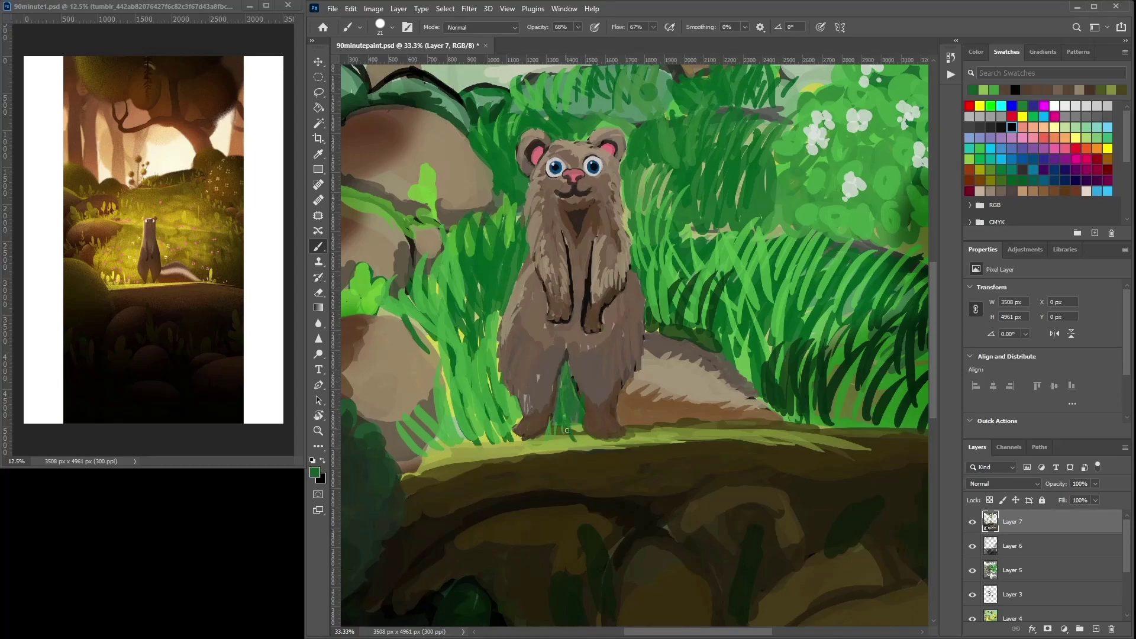
# Scatter small purple flowers through the grass around the animal using the magenta swatch and a sampled purple.
pyautogui.keyDown('alt'); pyautogui.click(784, 291); pyautogui.keyUp('alt')
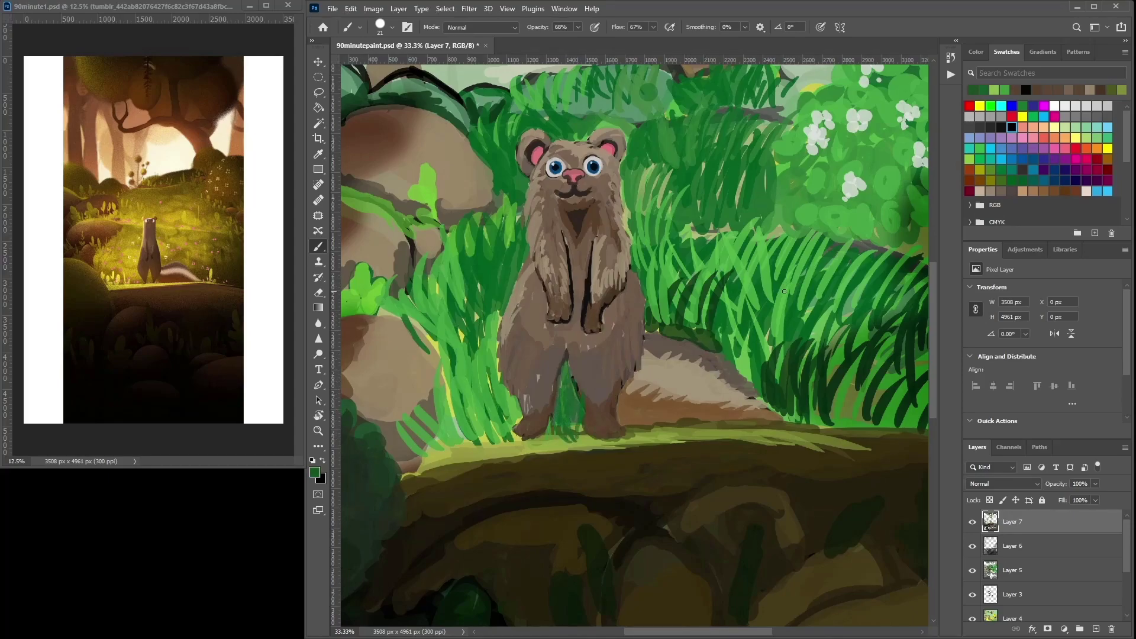
pyautogui.hotkey('ctrl', '+')
pyautogui.click(1055, 115)
pyautogui.click(1044, 105)
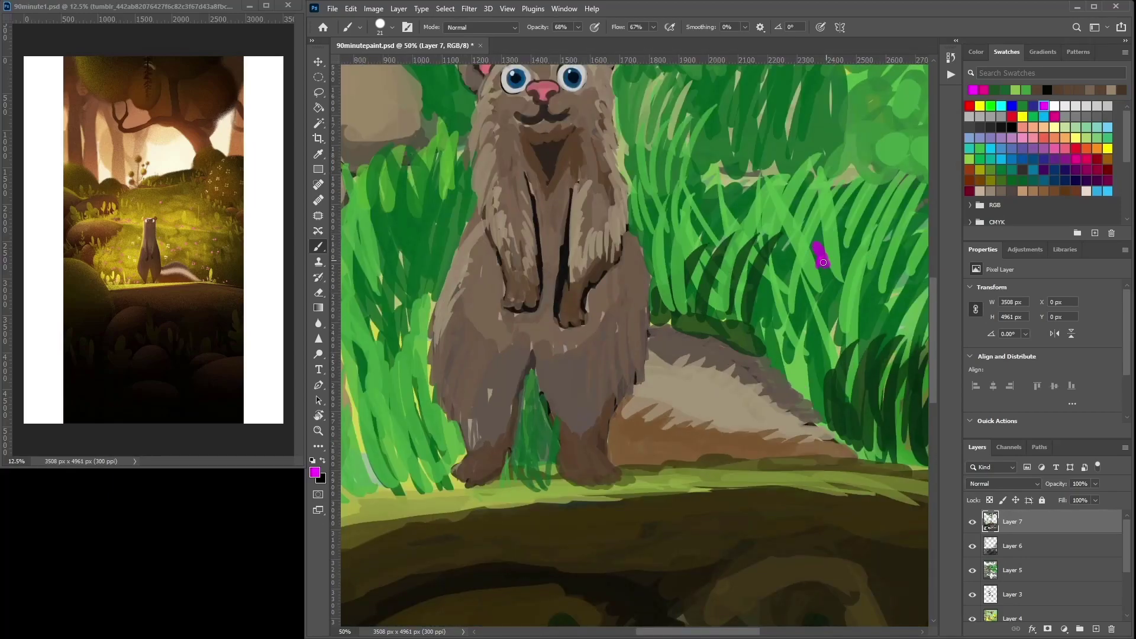
pyautogui.keyDown('alt'); pyautogui.click(821, 246); pyautogui.keyUp('alt')
pyautogui.keyDown('alt'); pyautogui.click(821, 261); pyautogui.keyUp('alt')
pyautogui.moveTo(912, 152); pyautogui.dragTo(878, 195)
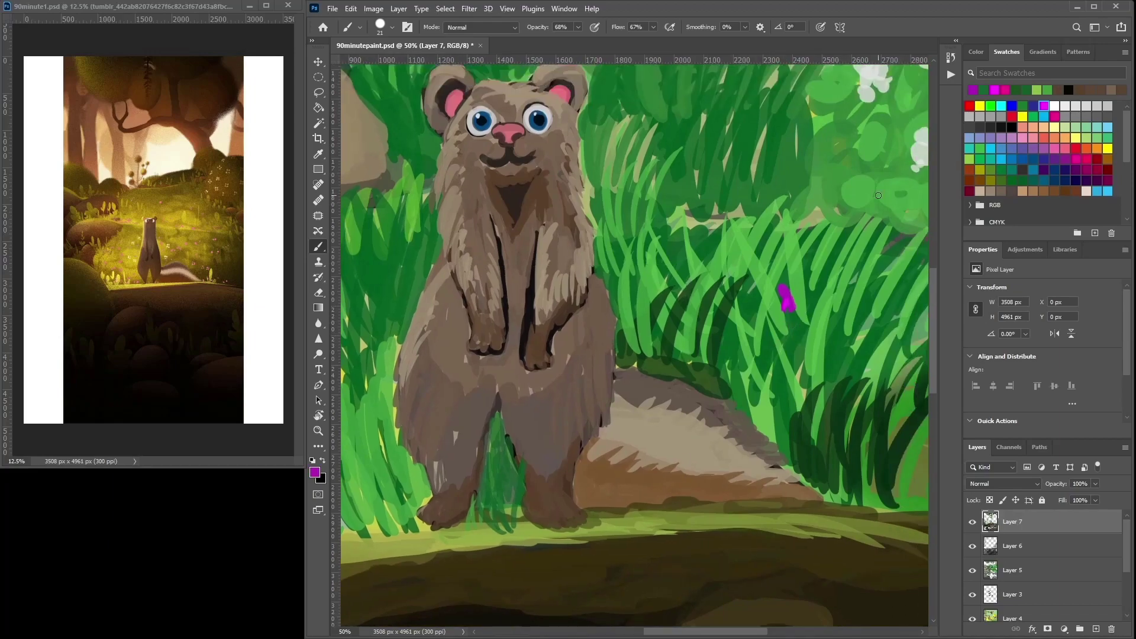
pyautogui.moveTo(697, 231); pyautogui.dragTo(699, 226)
pyautogui.moveTo(828, 251); pyautogui.dragTo(835, 257)
pyautogui.hotkey('ctrl', '-')
pyautogui.hotkey('ctrl', '-')
pyautogui.moveTo(754, 329); pyautogui.dragTo(760, 332)
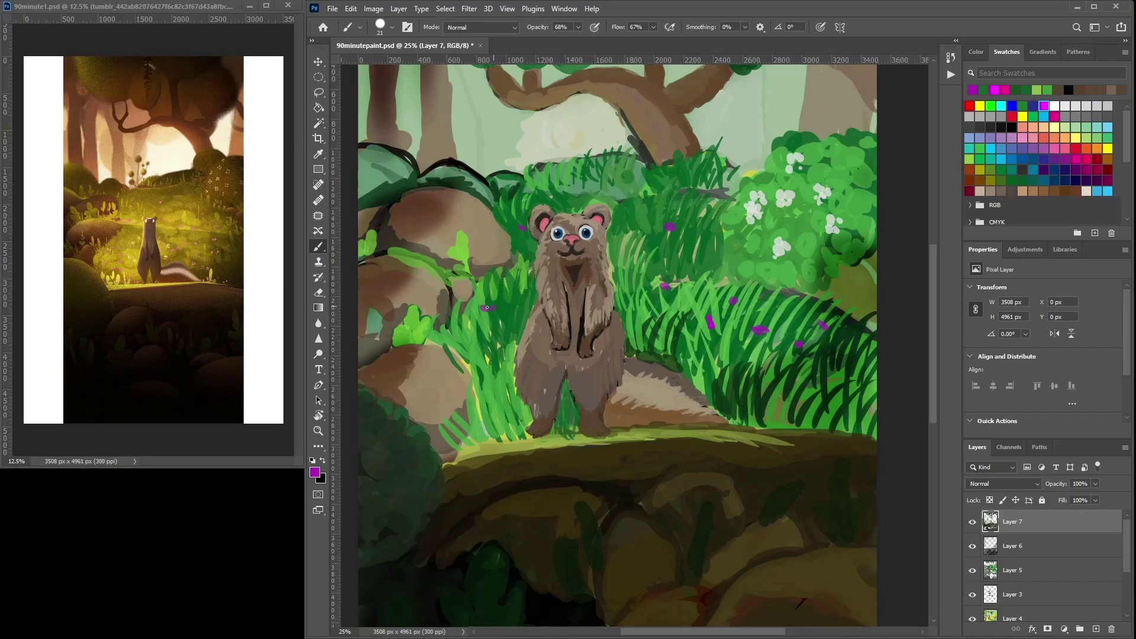
# Add small white flowers to the grass beside the animal and to the flowering bush.
pyautogui.click(1054, 106)
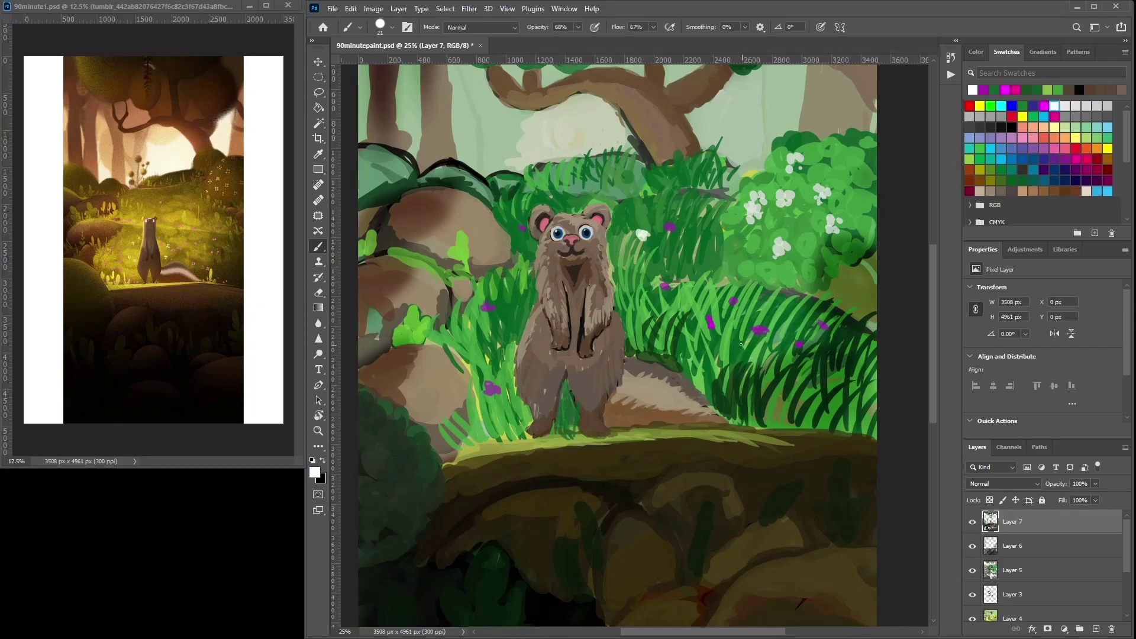
pyautogui.moveTo(767, 306); pyautogui.dragTo(772, 310)
pyautogui.moveTo(756, 187)
pyautogui.mouseDown()
pyautogui.moveTo(754, 219)
pyautogui.moveTo(742, 192)
pyautogui.moveTo(764, 195)
pyautogui.mouseUp()
# Set the brush size to 34 px and rework the flowering bush's left edge and lower-right shadows with sampled greens.
pyautogui.keyDown('alt'); pyautogui.click(705, 226); pyautogui.keyUp('alt')
pyautogui.rightClick(727, 199)
pyautogui.click(800, 230)
pyautogui.click(710, 206)
pyautogui.keyDown('alt'); pyautogui.click(647, 185); pyautogui.keyUp('alt')
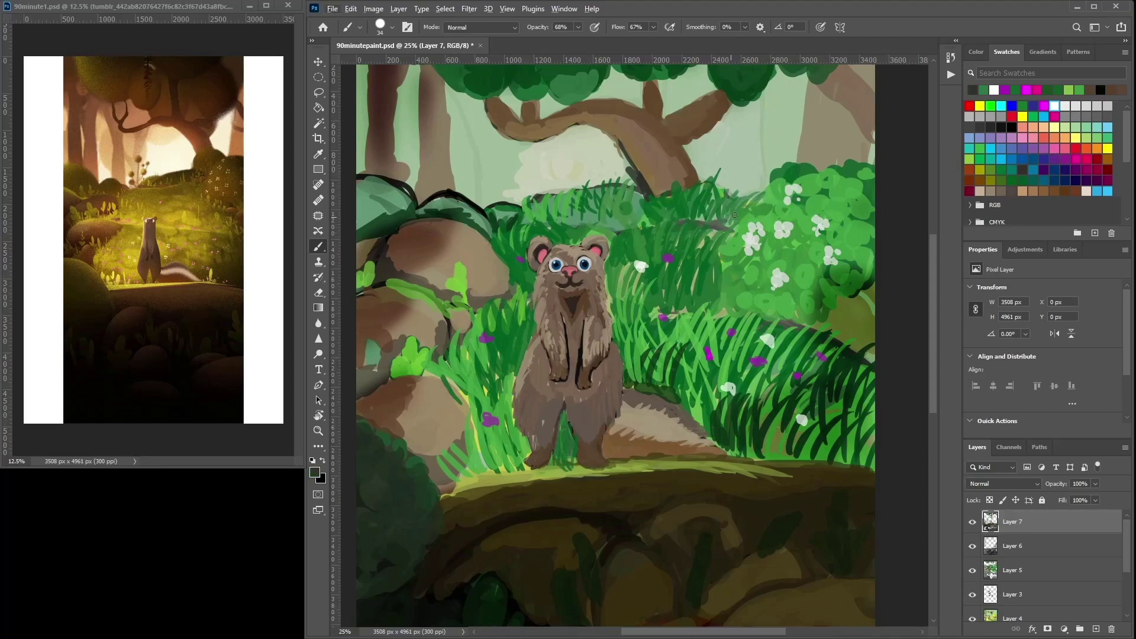
pyautogui.moveTo(733, 213)
pyautogui.mouseDown()
pyautogui.moveTo(762, 200)
pyautogui.moveTo(760, 256)
pyautogui.moveTo(767, 211)
pyautogui.mouseUp()
pyautogui.keyDown('alt'); pyautogui.click(772, 229); pyautogui.keyUp('alt')
pyautogui.keyDown('alt'); pyautogui.click(768, 219); pyautogui.keyUp('alt')
pyautogui.keyDown('alt'); pyautogui.click(752, 252); pyautogui.keyUp('alt')
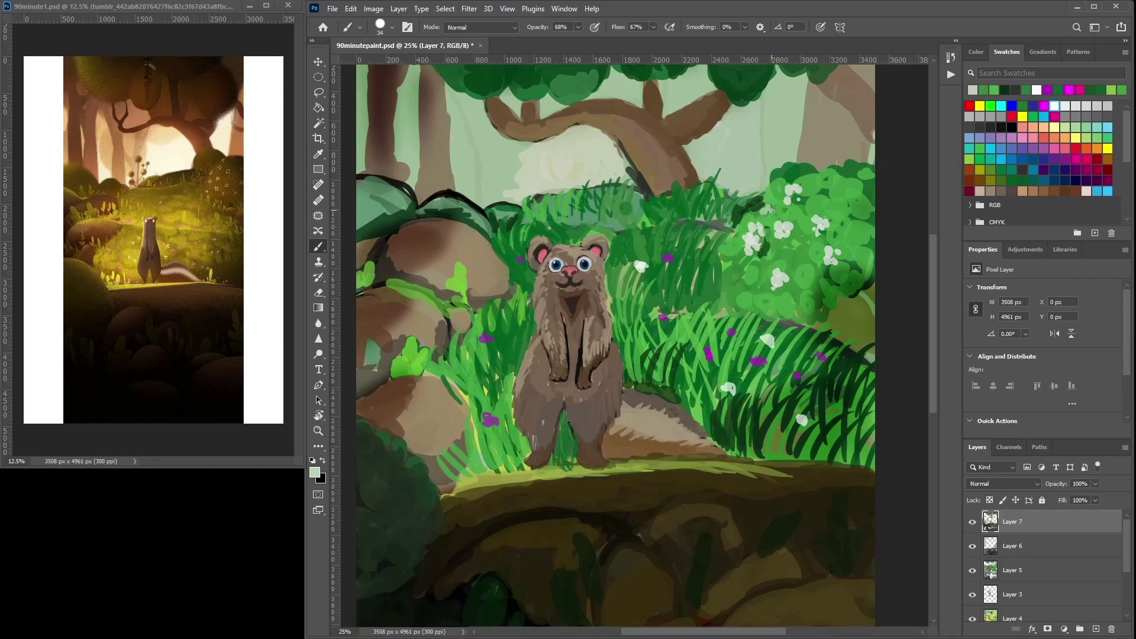
pyautogui.keyDown('alt'); pyautogui.click(860, 296); pyautogui.keyUp('alt')
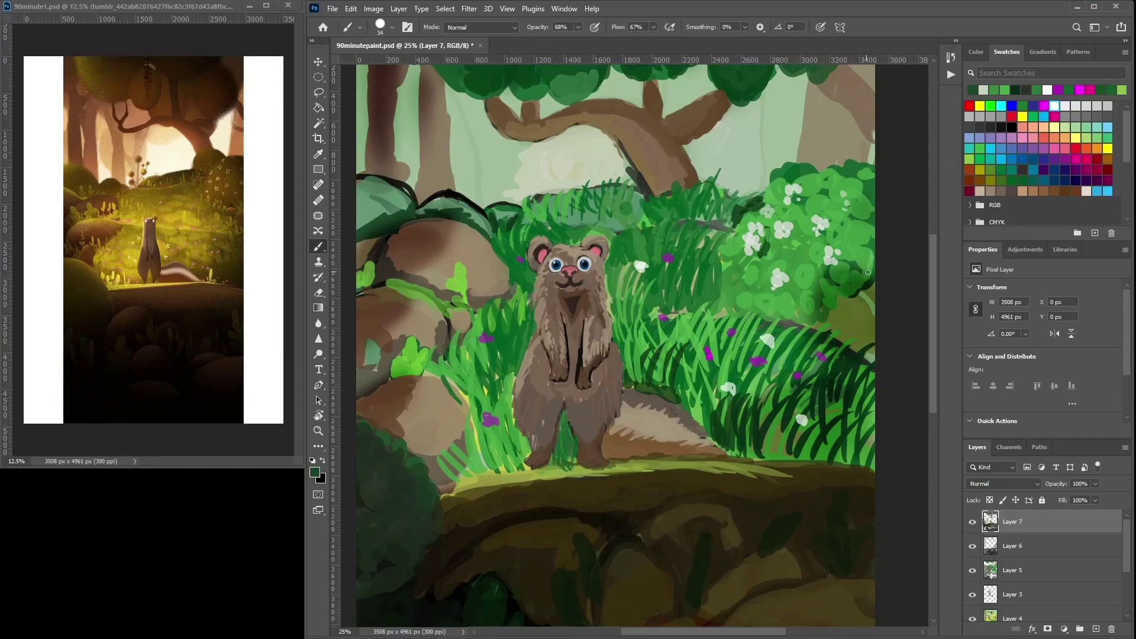
# Repaint the rock at the canvas's right edge in sampled browns and blend green around its base.
pyautogui.keyDown('alt'); pyautogui.click(517, 248); pyautogui.keyUp('alt')
pyautogui.moveTo(834, 303)
pyautogui.mouseDown()
pyautogui.moveTo(867, 309)
pyautogui.moveTo(877, 341)
pyautogui.moveTo(865, 354)
pyautogui.moveTo(836, 328)
pyautogui.moveTo(847, 313)
pyautogui.moveTo(872, 343)
pyautogui.moveTo(853, 343)
pyautogui.moveTo(882, 325)
pyautogui.moveTo(860, 353)
pyautogui.moveTo(880, 357)
pyautogui.moveTo(871, 330)
pyautogui.moveTo(846, 340)
pyautogui.moveTo(829, 330)
pyautogui.moveTo(864, 347)
pyautogui.moveTo(857, 317)
pyautogui.moveTo(833, 326)
pyautogui.moveTo(862, 333)
pyautogui.mouseUp()
pyautogui.keyDown('alt'); pyautogui.click(424, 270); pyautogui.keyUp('alt')
pyautogui.keyDown('alt'); pyautogui.click(848, 356); pyautogui.keyUp('alt')
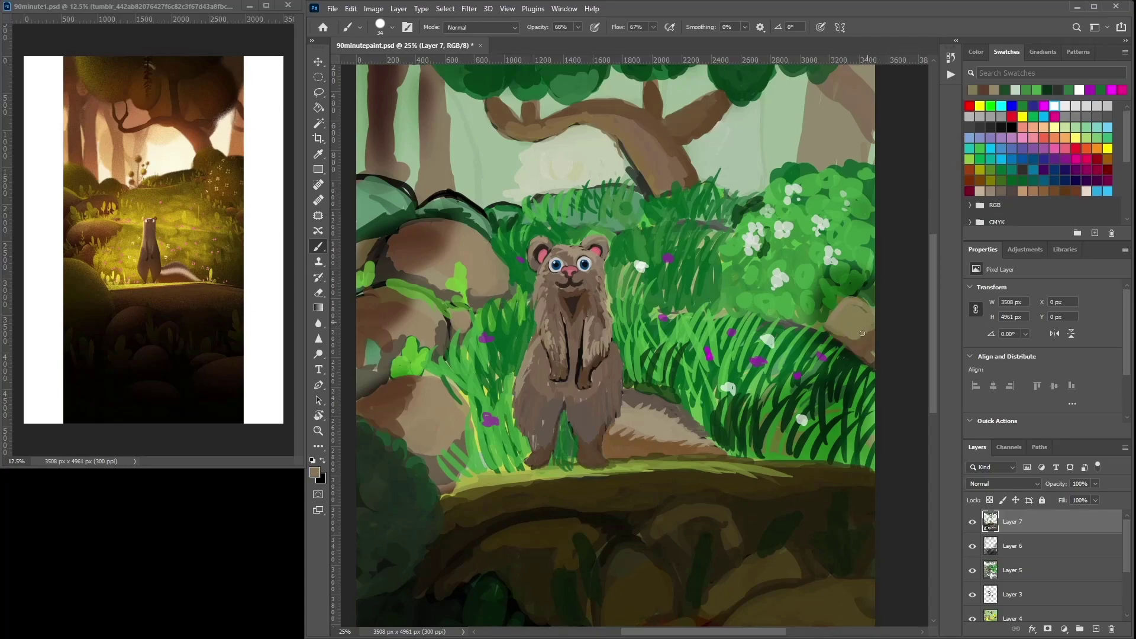
pyautogui.keyDown('alt'); pyautogui.click(832, 306); pyautogui.keyUp('alt')
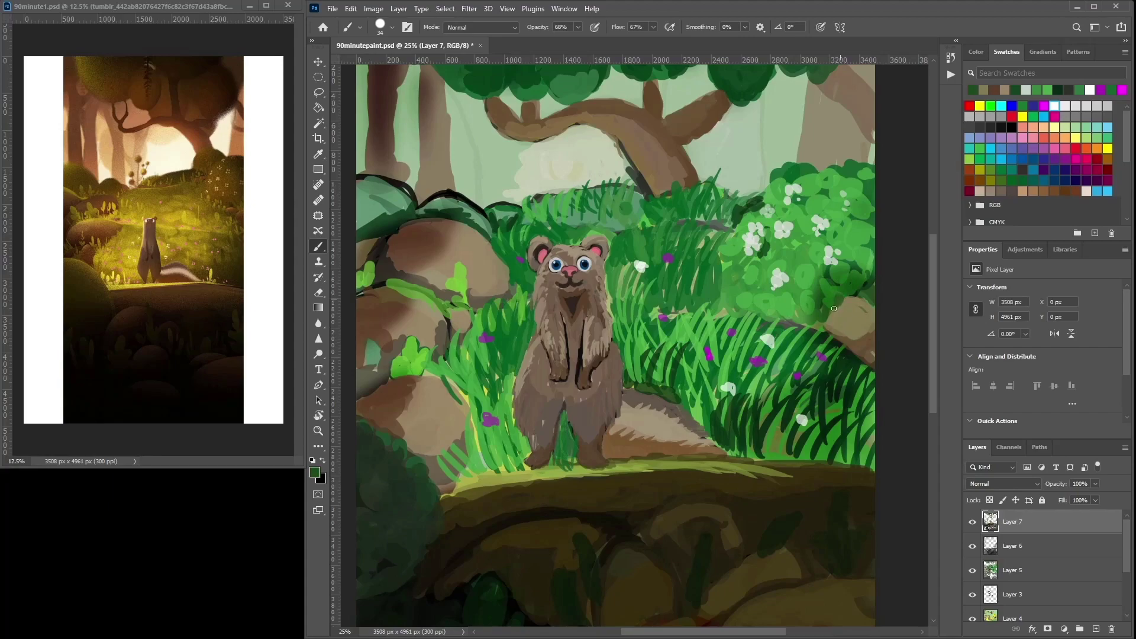
pyautogui.moveTo(825, 318); pyautogui.dragTo(815, 324)
# Set the brush size to 55 px and add dark green strokes to the grass behind the animal.
pyautogui.hotkey('ctrl', '-')
pyautogui.keyDown('alt'); pyautogui.click(739, 334); pyautogui.keyUp('alt')
pyautogui.rightClick(752, 329)
pyautogui.click(834, 358)
pyautogui.click(717, 371)
pyautogui.keyDown('alt'); pyautogui.click(710, 360); pyautogui.keyUp('alt')
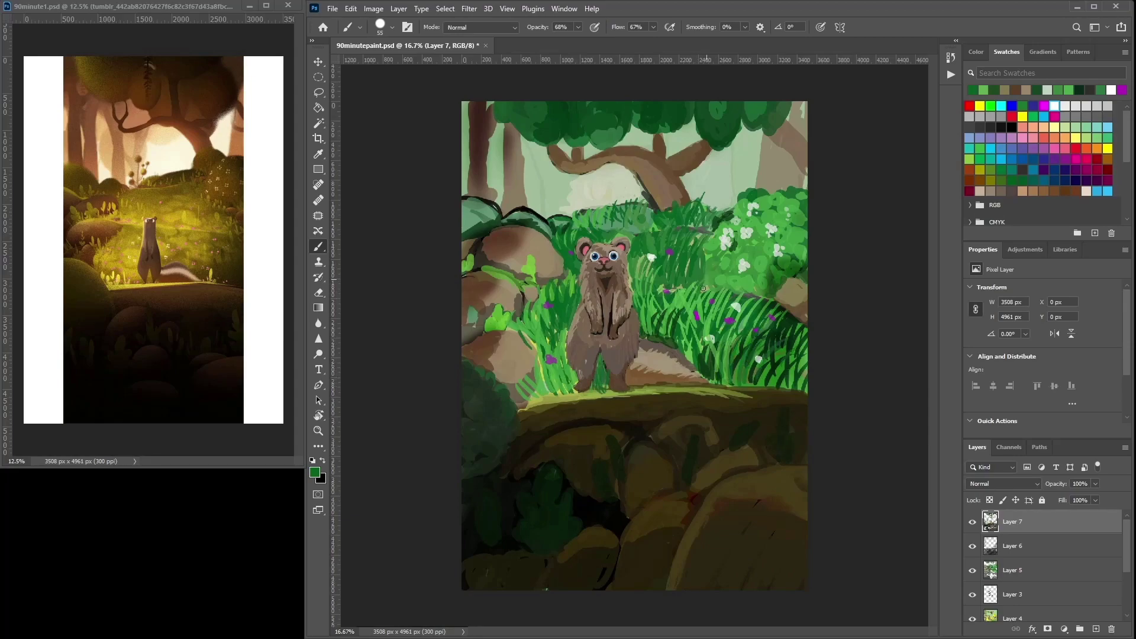
pyautogui.keyDown('alt'); pyautogui.click(673, 325); pyautogui.keyUp('alt')
pyautogui.moveTo(671, 281); pyautogui.dragTo(636, 284)
pyautogui.moveTo(675, 280)
pyautogui.mouseDown()
pyautogui.moveTo(705, 287)
pyautogui.moveTo(674, 260)
pyautogui.mouseUp()
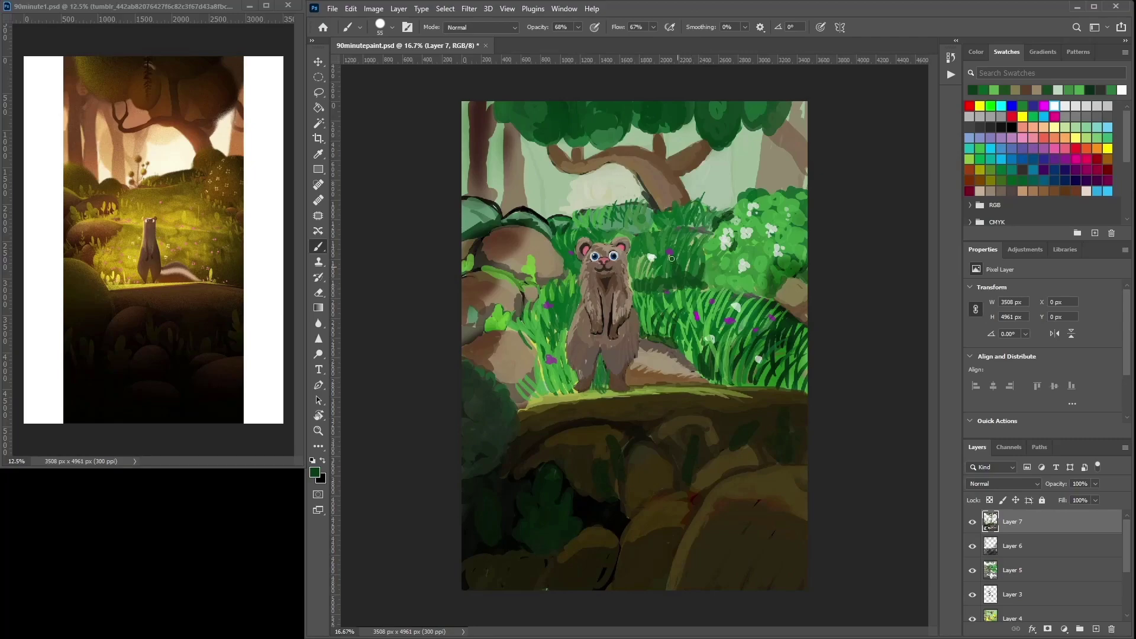
# Blend sampled greens into the grass left of the animal and along the background ridge.
pyautogui.keyDown('alt'); pyautogui.click(556, 294); pyautogui.keyUp('alt')
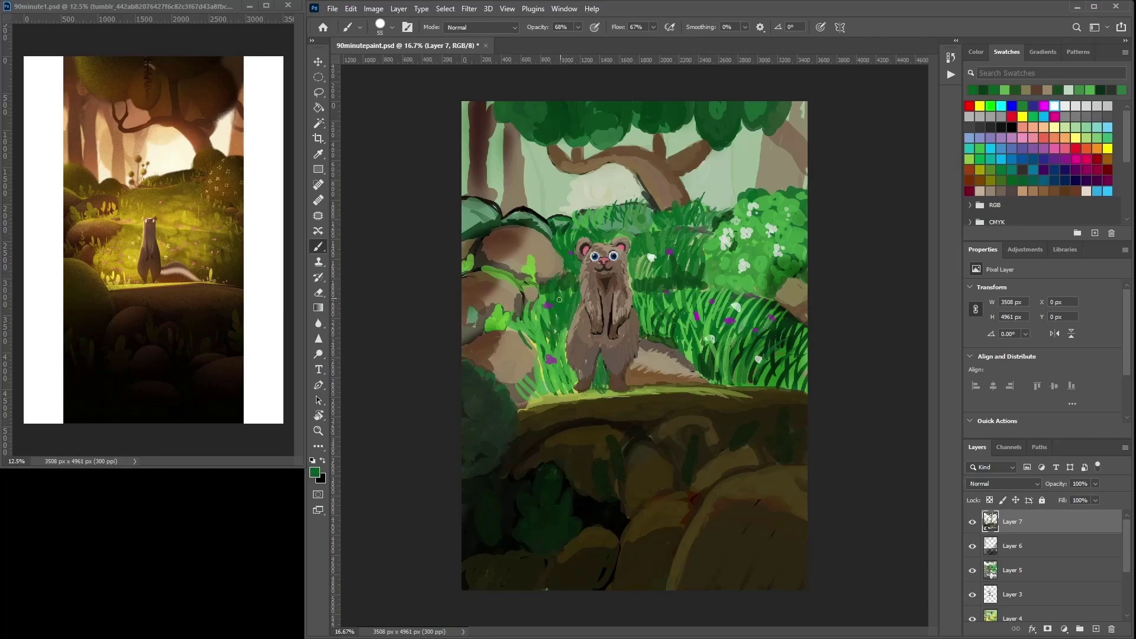
pyautogui.keyDown('alt'); pyautogui.click(569, 266); pyautogui.keyUp('alt')
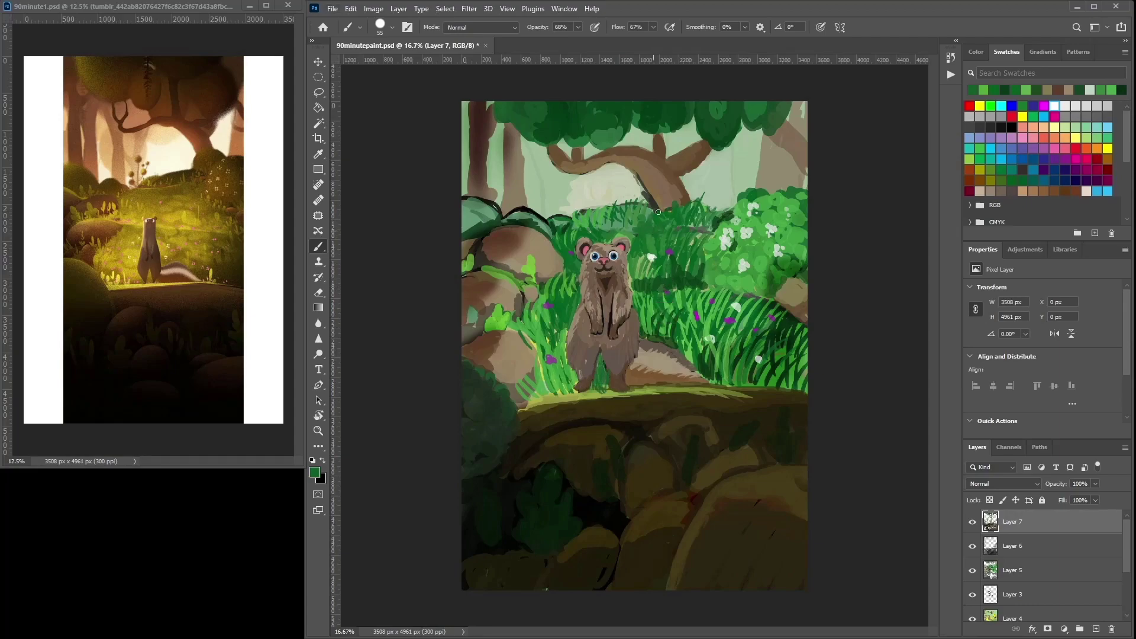
pyautogui.keyDown('alt'); pyautogui.click(645, 256); pyautogui.keyUp('alt')
pyautogui.moveTo(640, 228)
pyautogui.mouseDown()
pyautogui.moveTo(703, 227)
pyautogui.moveTo(668, 213)
pyautogui.moveTo(593, 227)
pyautogui.moveTo(686, 224)
pyautogui.mouseUp()
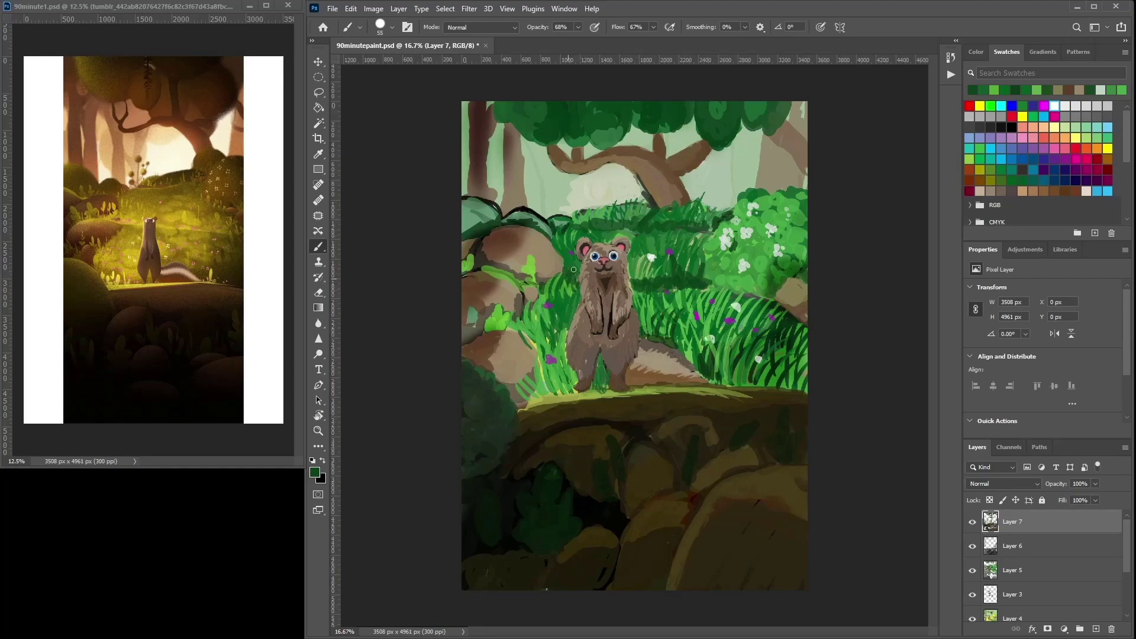
# Refine the background ridge's grass beneath the tree with varied sampled greens.
pyautogui.keyDown('alt'); pyautogui.click(624, 211); pyautogui.keyUp('alt')
pyautogui.moveTo(660, 216); pyautogui.dragTo(649, 223)
pyautogui.keyDown('alt'); pyautogui.click(642, 217); pyautogui.keyUp('alt')
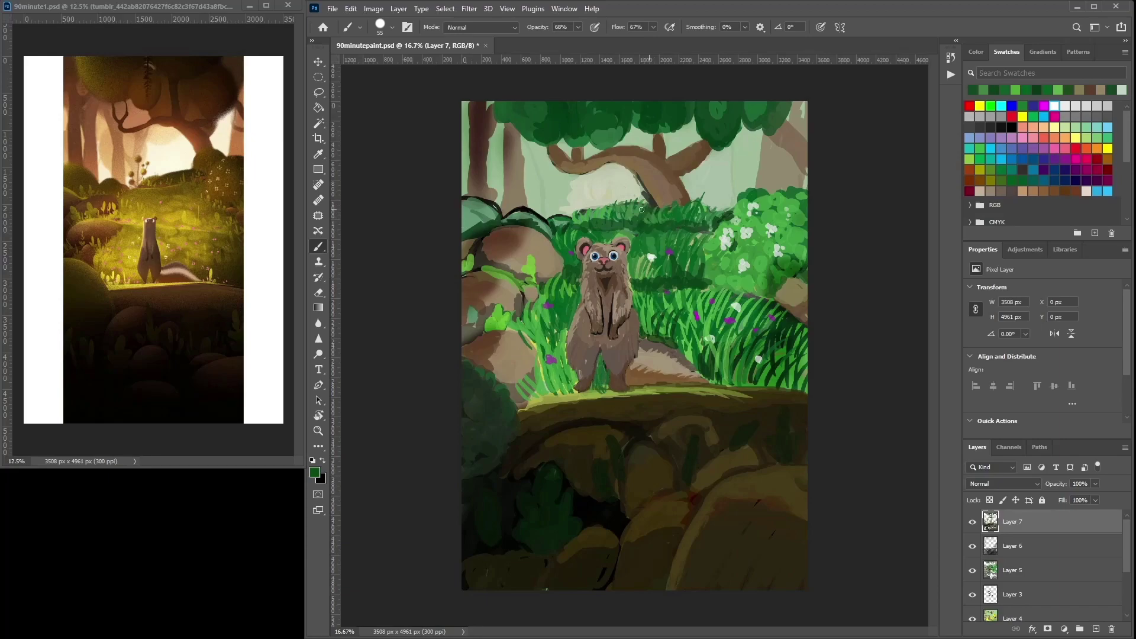
pyautogui.keyDown('alt'); pyautogui.click(643, 207); pyautogui.keyUp('alt')
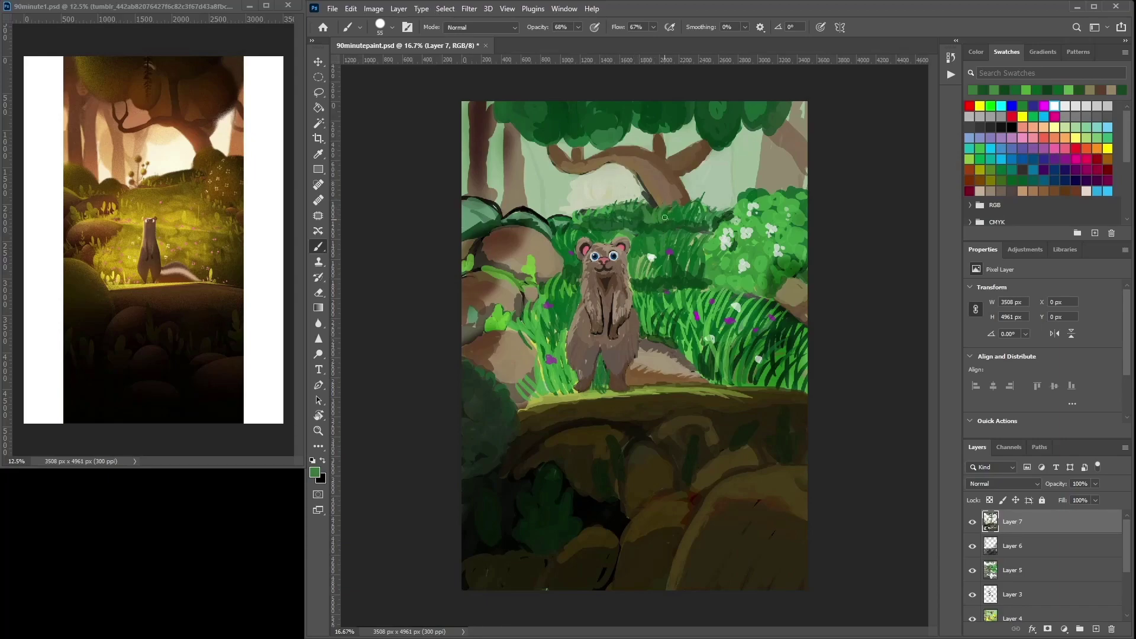
pyautogui.keyDown('alt'); pyautogui.click(675, 167); pyautogui.keyUp('alt')
# Paint mid-green grass strokes over the dark band to the right of the animal.
pyautogui.keyDown('alt'); pyautogui.click(680, 297); pyautogui.keyUp('alt')
pyautogui.moveTo(679, 298)
pyautogui.mouseDown()
pyautogui.moveTo(666, 281)
pyautogui.moveTo(649, 285)
pyautogui.moveTo(681, 282)
pyautogui.mouseUp()
pyautogui.moveTo(699, 293); pyautogui.dragTo(686, 282)
pyautogui.moveTo(682, 332); pyautogui.dragTo(676, 311)
pyautogui.moveTo(676, 331); pyautogui.dragTo(651, 315)
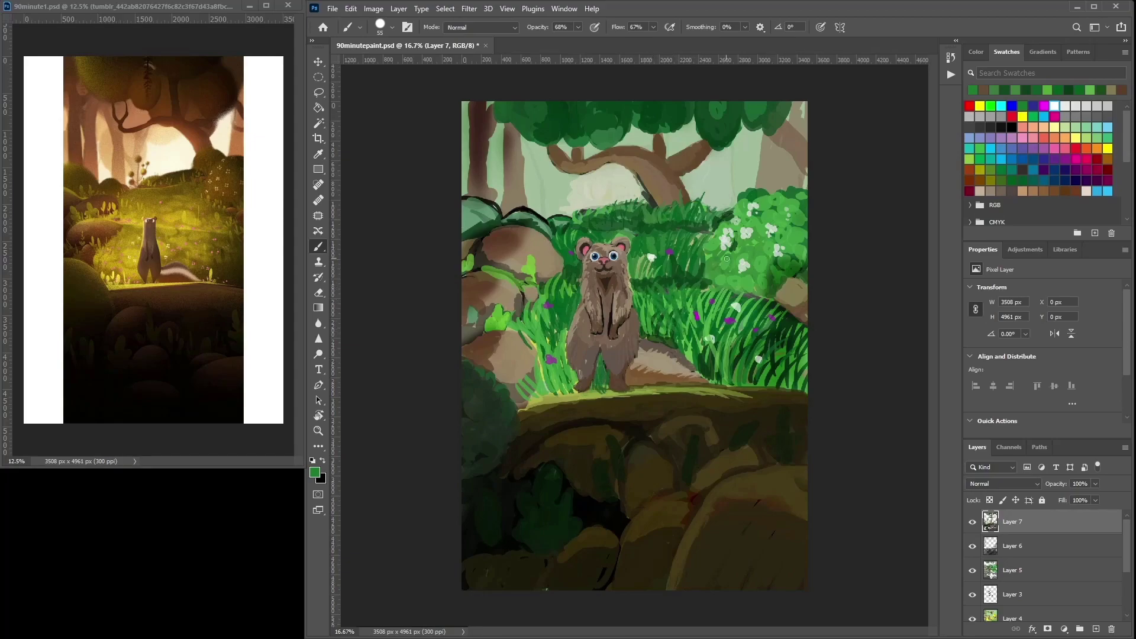
# Add more magenta and off-white flowers to the grass right of the animal using sampled colours.
pyautogui.keyDown('alt'); pyautogui.click(689, 354); pyautogui.keyUp('alt')
pyautogui.keyDown('alt'); pyautogui.click(704, 311); pyautogui.keyUp('alt')
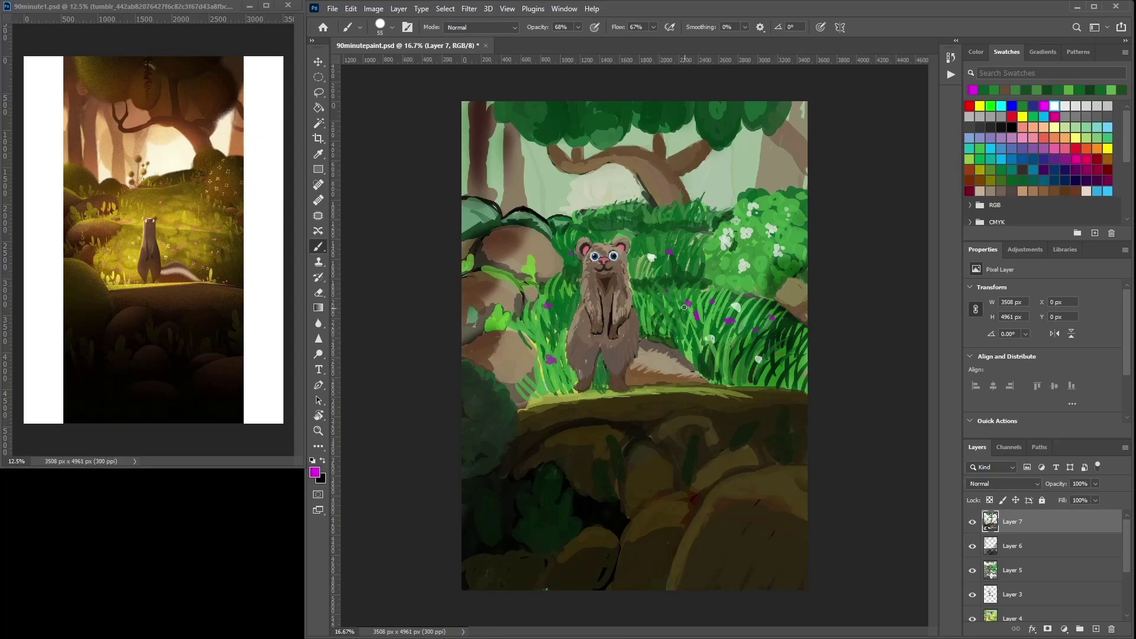
pyautogui.keyDown('alt'); pyautogui.click(735, 235); pyautogui.keyUp('alt')
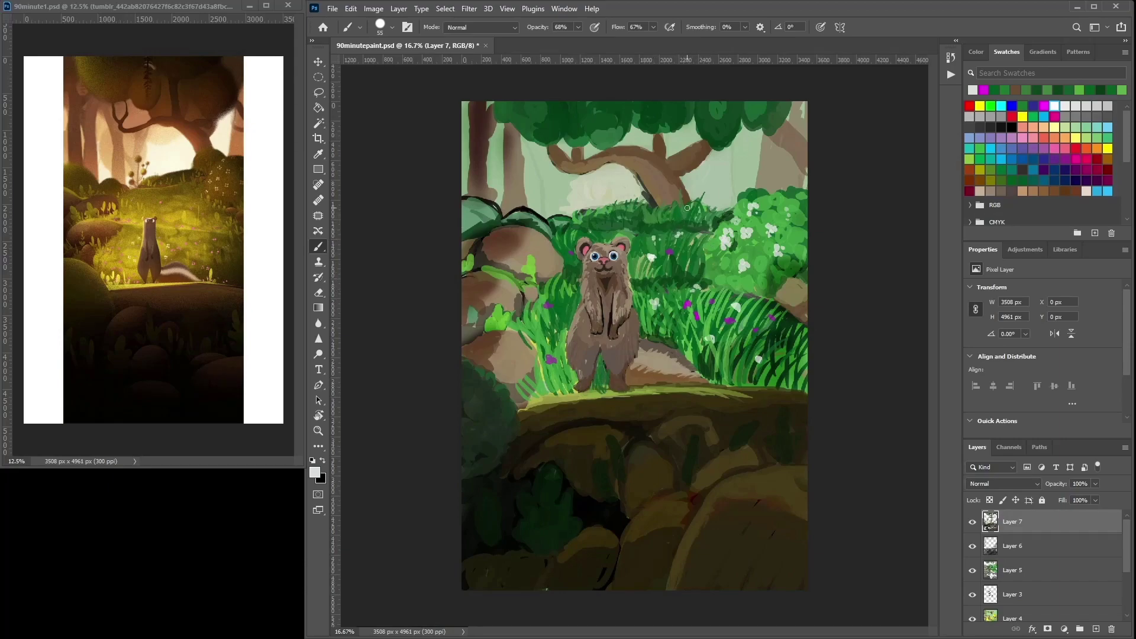
pyautogui.keyDown('alt'); pyautogui.click(625, 228); pyautogui.keyUp('alt')
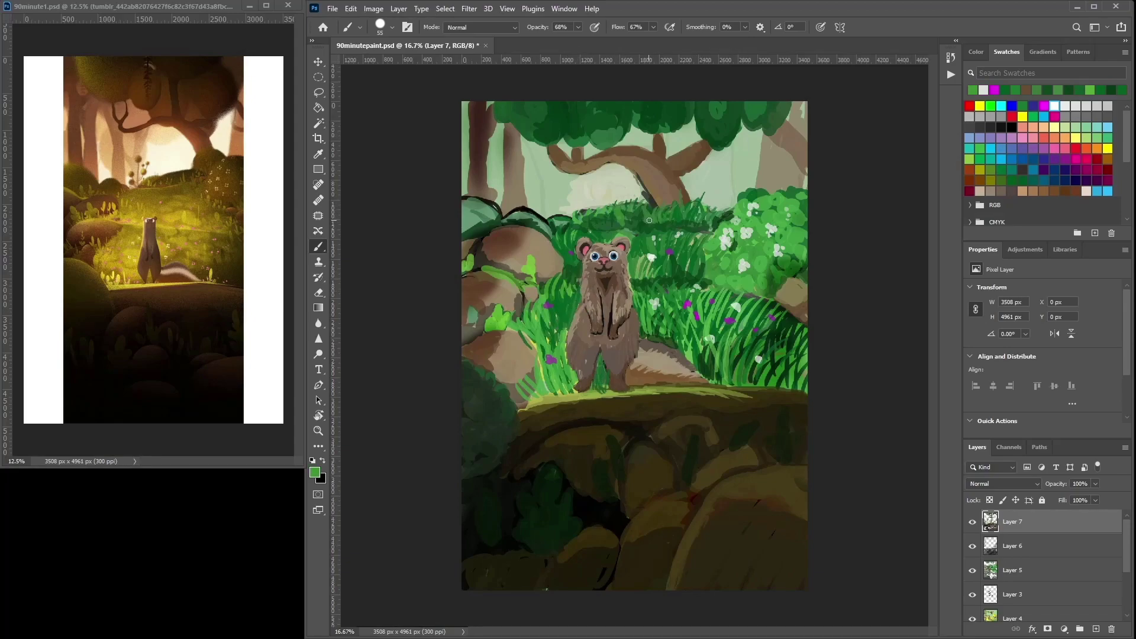
# Draw a small black oval in the grassy ridge behind the animal.
pyautogui.hotkey('ctrl', '+')
pyautogui.hotkey('ctrl', '+')
pyautogui.click(1012, 126)
pyautogui.moveTo(769, 139); pyautogui.dragTo(774, 178)
pyautogui.moveTo(617, 128)
pyautogui.mouseDown()
pyautogui.moveTo(606, 138)
pyautogui.moveTo(635, 122)
pyautogui.moveTo(669, 232)
pyautogui.mouseUp()
# Paint a small brown sapling above the left-hand bushes and dab green leaf clusters on its branches.
pyautogui.keyDown('alt'); pyautogui.click(719, 140); pyautogui.keyUp('alt')
pyautogui.moveTo(523, 233)
pyautogui.mouseDown()
pyautogui.moveTo(518, 196)
pyautogui.moveTo(531, 181)
pyautogui.mouseUp()
pyautogui.keyDown('alt'); pyautogui.click(616, 251); pyautogui.keyUp('alt')
pyautogui.click(511, 166)
pyautogui.click(531, 177)
pyautogui.keyDown('alt'); pyautogui.click(520, 193); pyautogui.keyUp('alt')
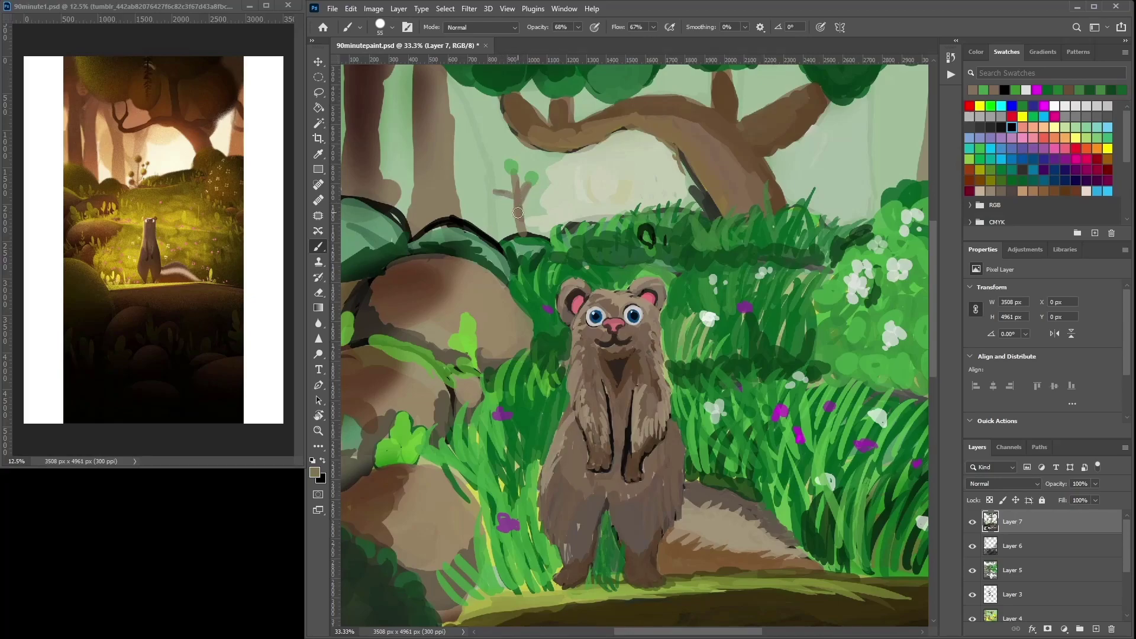
pyautogui.keyDown('alt'); pyautogui.click(511, 161); pyautogui.keyUp('alt')
pyautogui.click(492, 183)
pyautogui.click(491, 207)
# Layer darker and lighter sampled greens into the sapling's leaf clusters.
pyautogui.keyDown('alt'); pyautogui.click(507, 77); pyautogui.keyUp('alt')
pyautogui.click(510, 167)
pyautogui.keyDown('alt'); pyautogui.click(513, 169); pyautogui.keyUp('alt')
pyautogui.click(513, 167)
pyautogui.keyDown('alt'); pyautogui.click(496, 185); pyautogui.keyUp('alt')
pyautogui.keyDown('alt'); pyautogui.click(509, 169); pyautogui.keyUp('alt')
pyautogui.click(492, 188)
pyautogui.keyDown('alt'); pyautogui.click(493, 187); pyautogui.keyUp('alt')
pyautogui.click(497, 182)
pyautogui.keyDown('alt'); pyautogui.click(491, 193); pyautogui.keyUp('alt')
pyautogui.click(491, 205)
pyautogui.keyDown('alt'); pyautogui.click(498, 198); pyautogui.keyUp('alt')
pyautogui.click(494, 189)
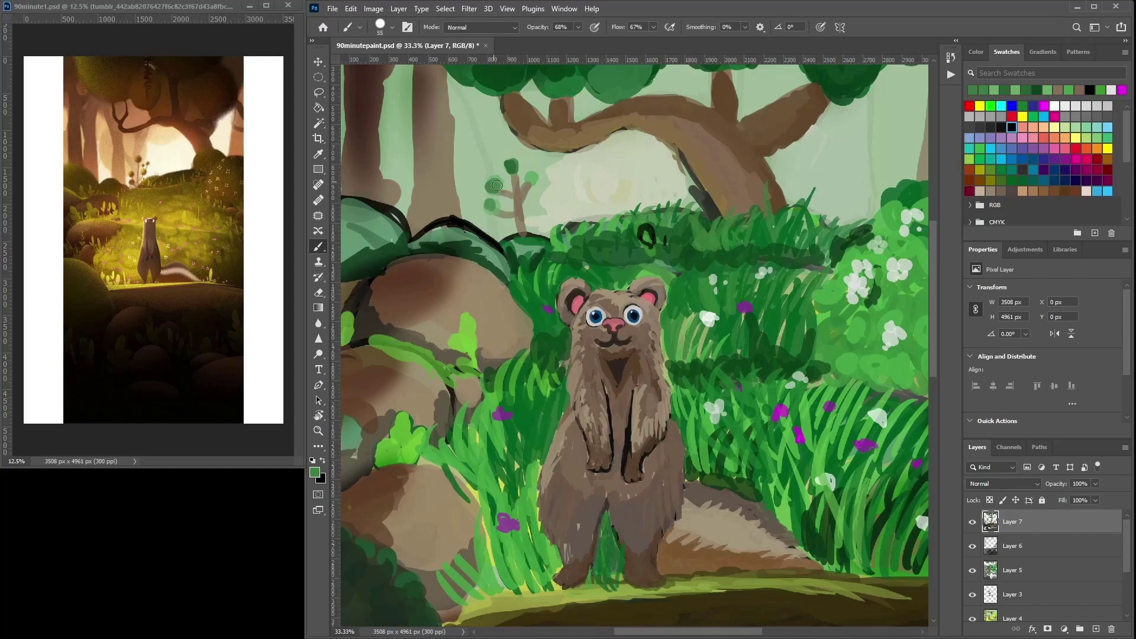
pyautogui.click(533, 181)
pyautogui.keyDown('alt'); pyautogui.click(532, 178); pyautogui.keyUp('alt')
pyautogui.click(531, 177)
pyautogui.keyDown('alt'); pyautogui.click(534, 175); pyautogui.keyUp('alt')
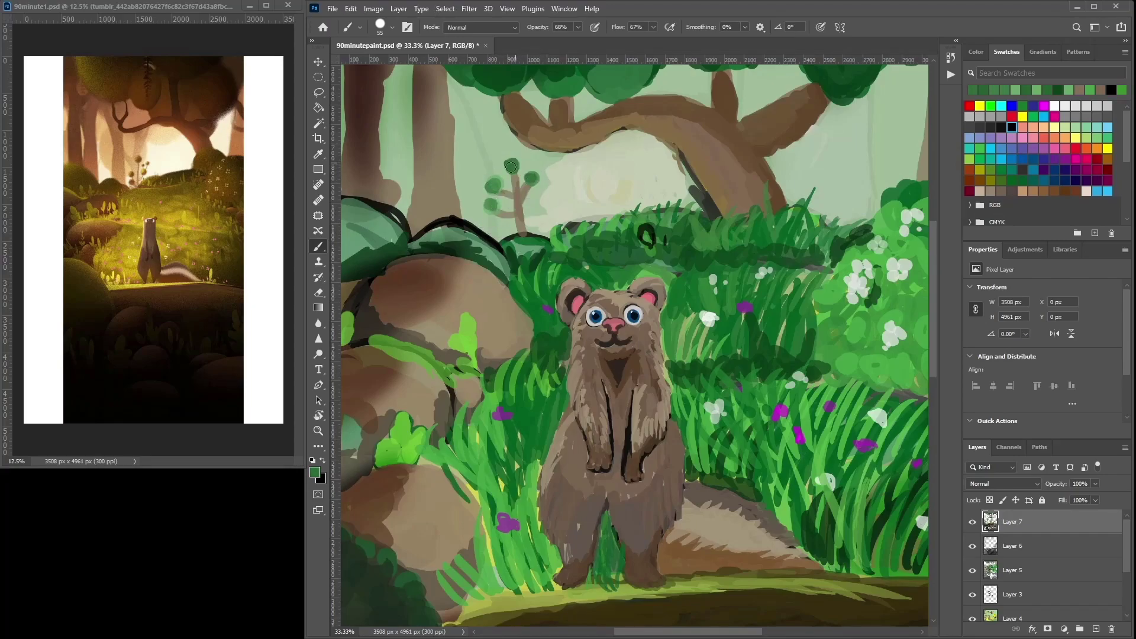
# Cover the small background bush's black outline with sampled green and repaint the black oval on the ridge in greens.
pyautogui.keyDown('alt'); pyautogui.click(562, 273); pyautogui.keyUp('alt')
pyautogui.moveTo(556, 236); pyautogui.dragTo(512, 253)
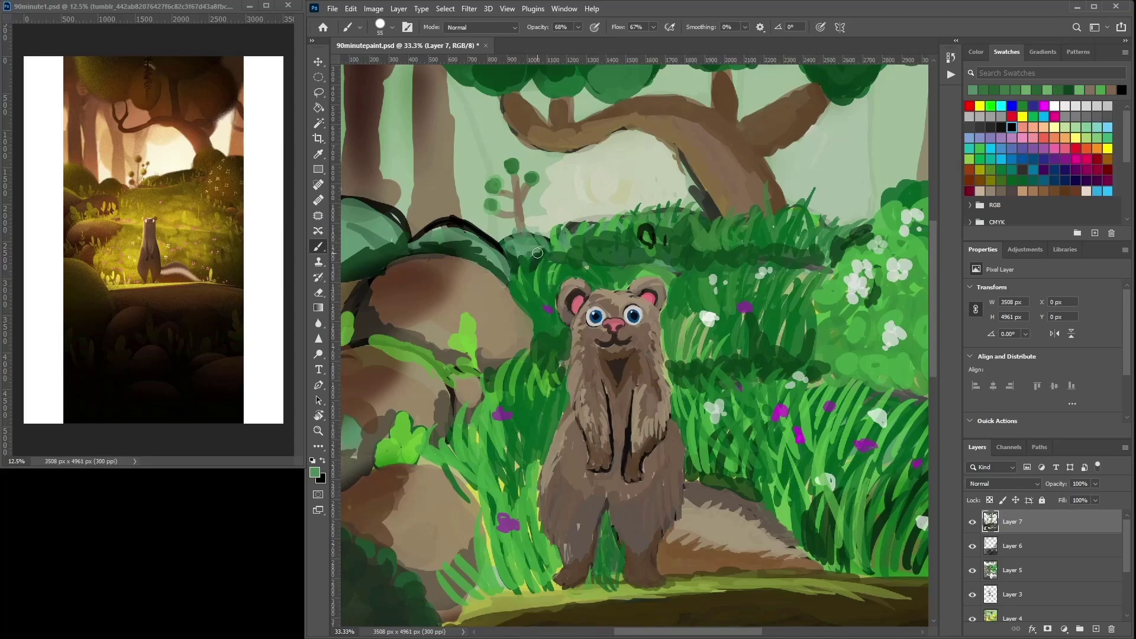
pyautogui.moveTo(647, 231)
pyautogui.mouseDown()
pyautogui.moveTo(688, 247)
pyautogui.moveTo(709, 235)
pyautogui.moveTo(631, 253)
pyautogui.moveTo(665, 213)
pyautogui.moveTo(650, 237)
pyautogui.moveTo(613, 232)
pyautogui.mouseUp()
pyautogui.press('alt')
pyautogui.keyDown('alt'); pyautogui.click(664, 241); pyautogui.keyUp('alt')
pyautogui.keyDown('alt'); pyautogui.click(658, 237); pyautogui.keyUp('alt')
pyautogui.click(981, 148)
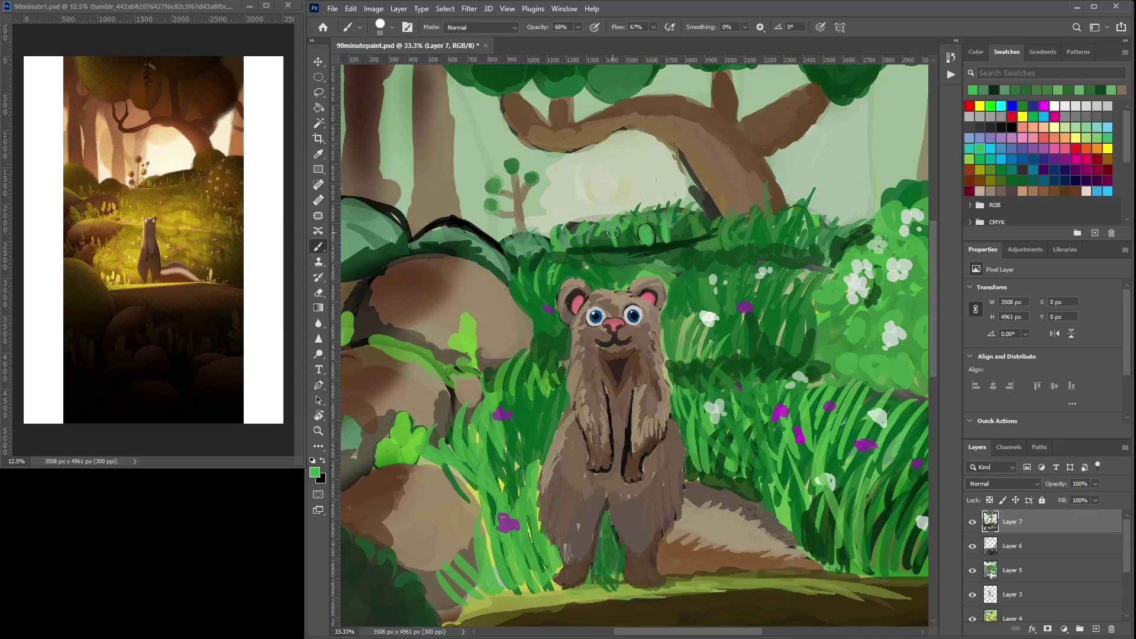
# Touch up the green oval on the grassy ridge and cover the curved tree trunk's dark outline with sampled brown.
pyautogui.moveTo(693, 233); pyautogui.dragTo(693, 225)
pyautogui.keyDown('alt'); pyautogui.click(713, 204); pyautogui.keyUp('alt')
pyautogui.moveTo(687, 156)
pyautogui.mouseDown()
pyautogui.moveTo(717, 210)
pyautogui.moveTo(683, 160)
pyautogui.moveTo(701, 143)
pyautogui.moveTo(701, 197)
pyautogui.moveTo(655, 131)
pyautogui.moveTo(604, 128)
pyautogui.moveTo(569, 149)
pyautogui.moveTo(555, 115)
pyautogui.moveTo(505, 111)
pyautogui.mouseUp()
pyautogui.keyDown('alt'); pyautogui.click(666, 142); pyautogui.keyUp('alt')
pyautogui.scroll(-2, 592, 137)
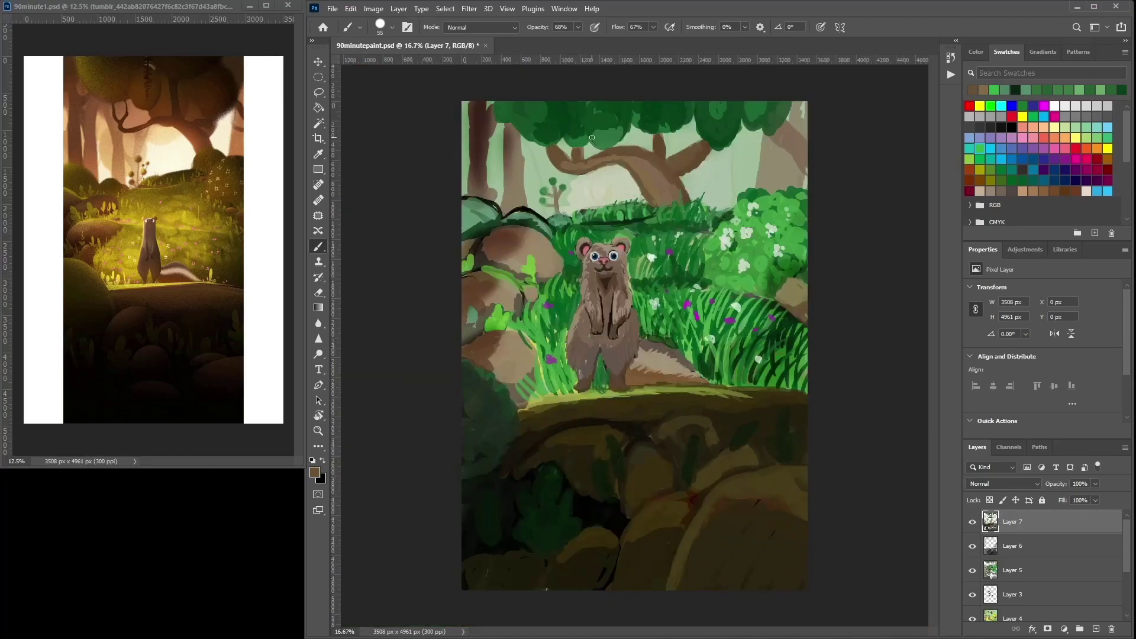
# Paint a rounded green bush at the foot of the curved tree and soften the ridge grass beside it with sampled greens.
pyautogui.keyDown('alt'); pyautogui.click(669, 200); pyautogui.keyUp('alt')
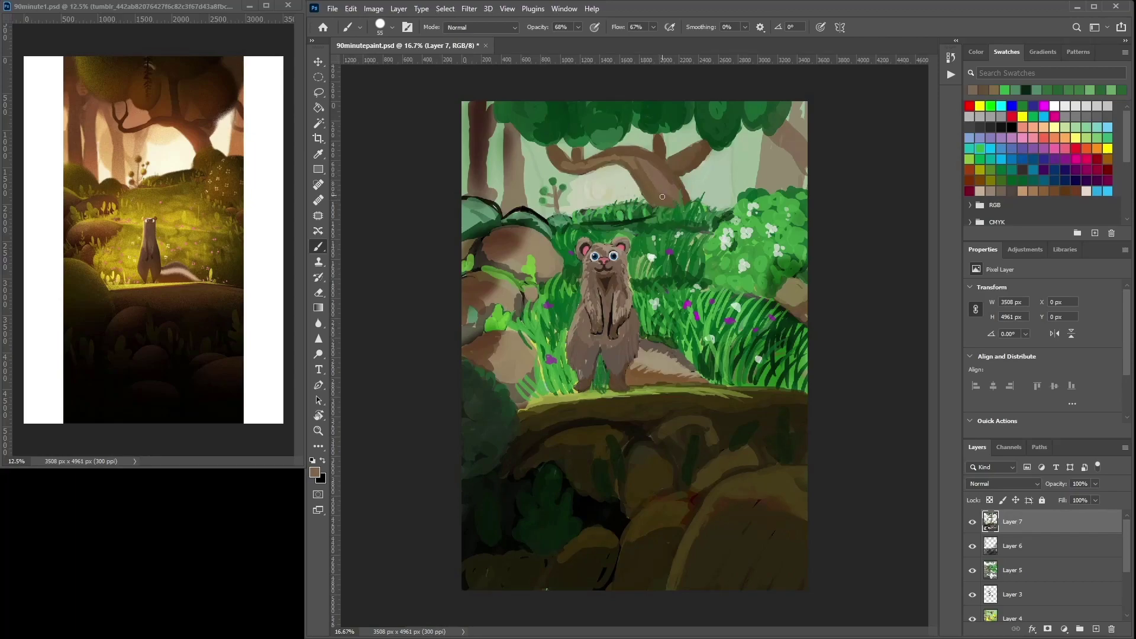
pyautogui.keyDown('alt'); pyautogui.click(662, 210); pyautogui.keyUp('alt')
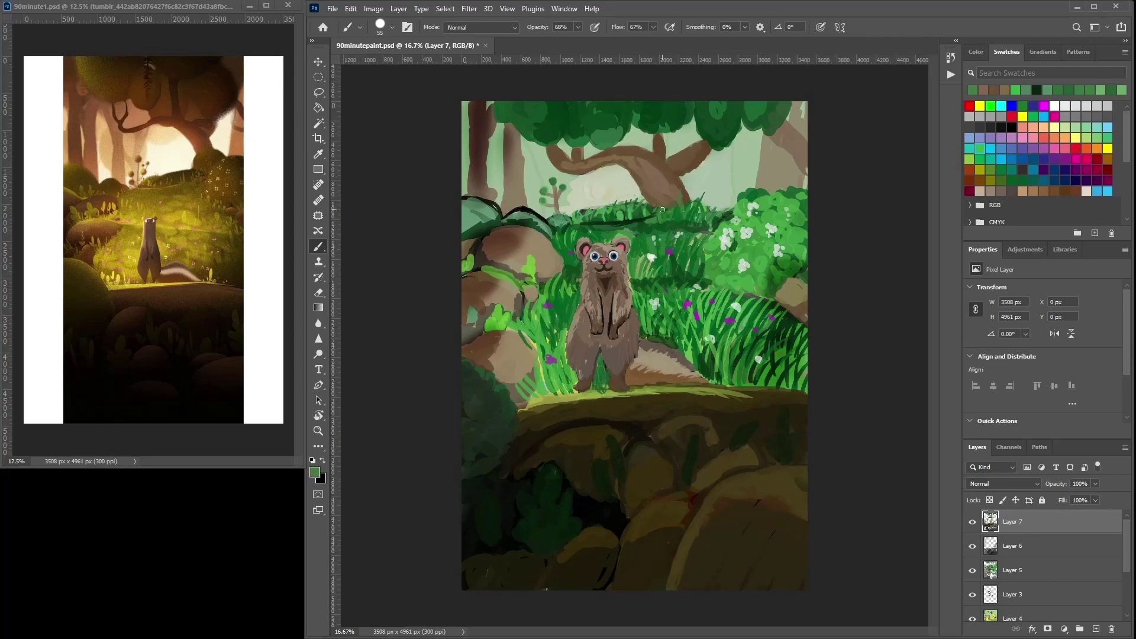
pyautogui.moveTo(669, 220)
pyautogui.mouseDown()
pyautogui.moveTo(683, 203)
pyautogui.moveTo(647, 209)
pyautogui.moveTo(657, 220)
pyautogui.moveTo(686, 204)
pyautogui.moveTo(649, 204)
pyautogui.mouseUp()
pyautogui.keyDown('alt'); pyautogui.click(647, 259); pyautogui.keyUp('alt')
pyautogui.keyDown('alt'); pyautogui.click(672, 196); pyautogui.keyUp('alt')
pyautogui.keyDown('alt'); pyautogui.click(656, 194); pyautogui.keyUp('alt')
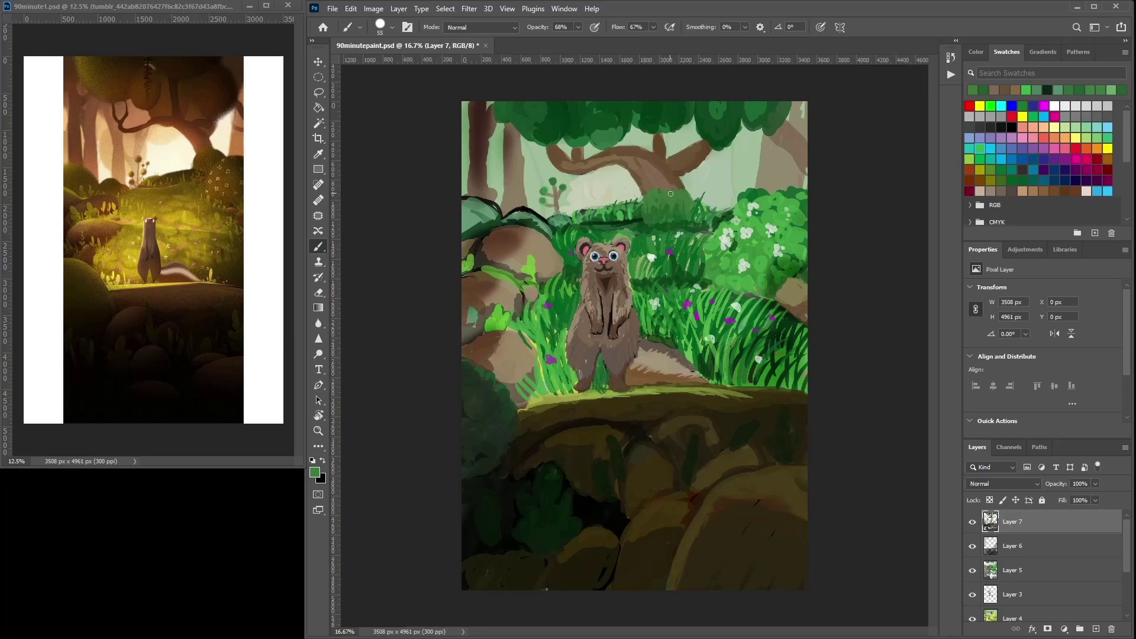
pyautogui.keyDown('alt'); pyautogui.click(693, 241); pyautogui.keyUp('alt')
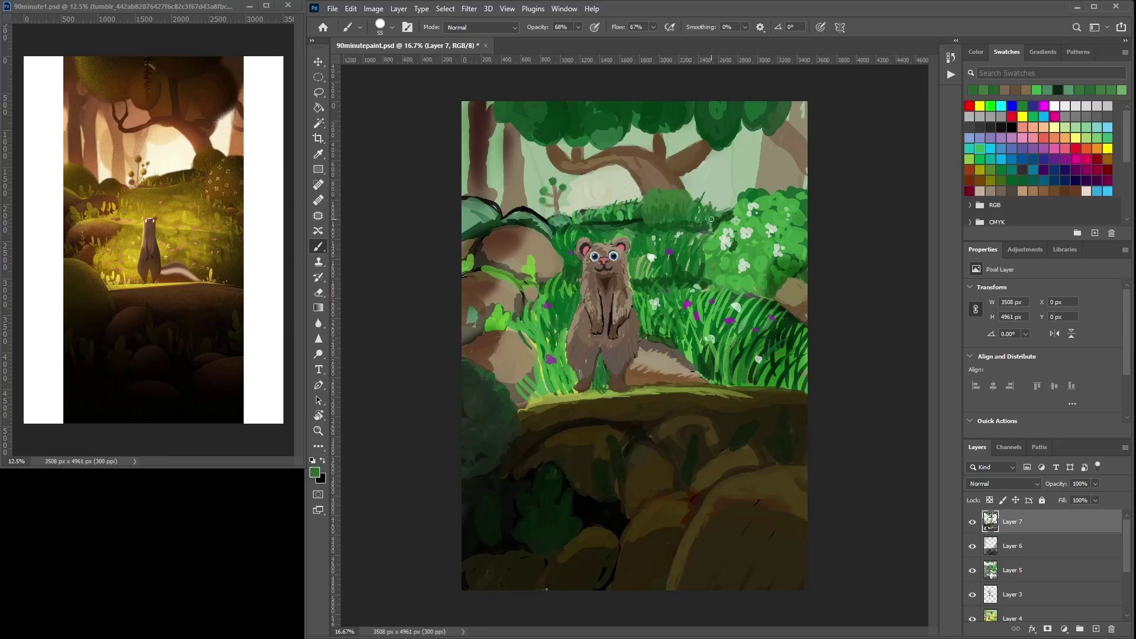
pyautogui.keyDown('alt'); pyautogui.click(712, 217); pyautogui.keyUp('alt')
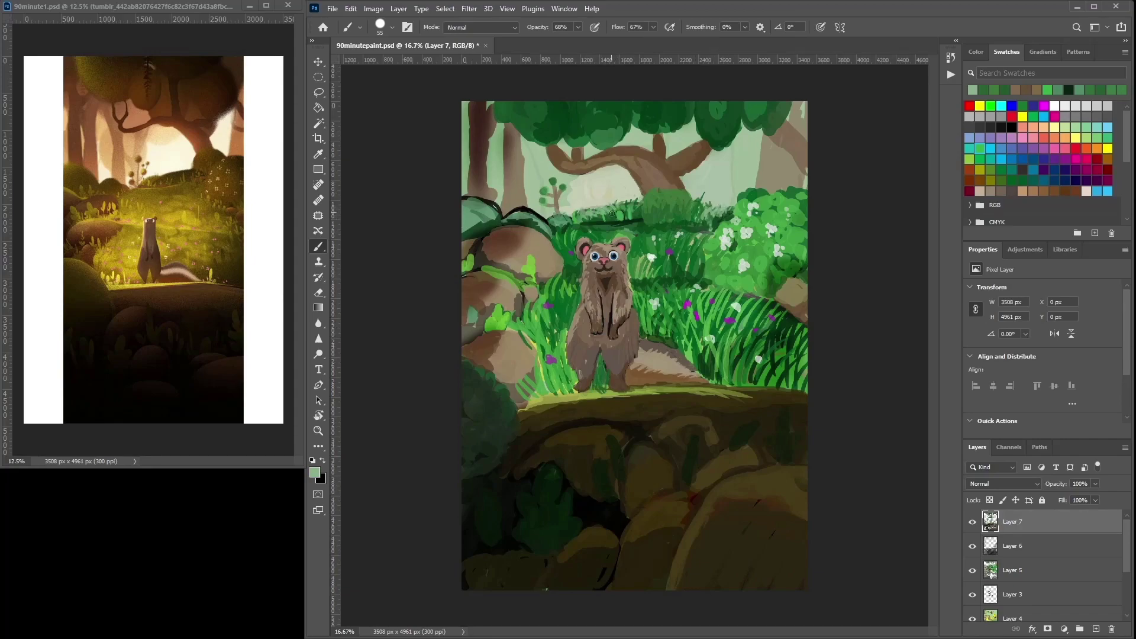
# Paint a faint grey-green tree trunk in the misty background behind the sapling and touch up the area around the curved branch.
pyautogui.keyDown('alt'); pyautogui.click(564, 160); pyautogui.keyUp('alt')
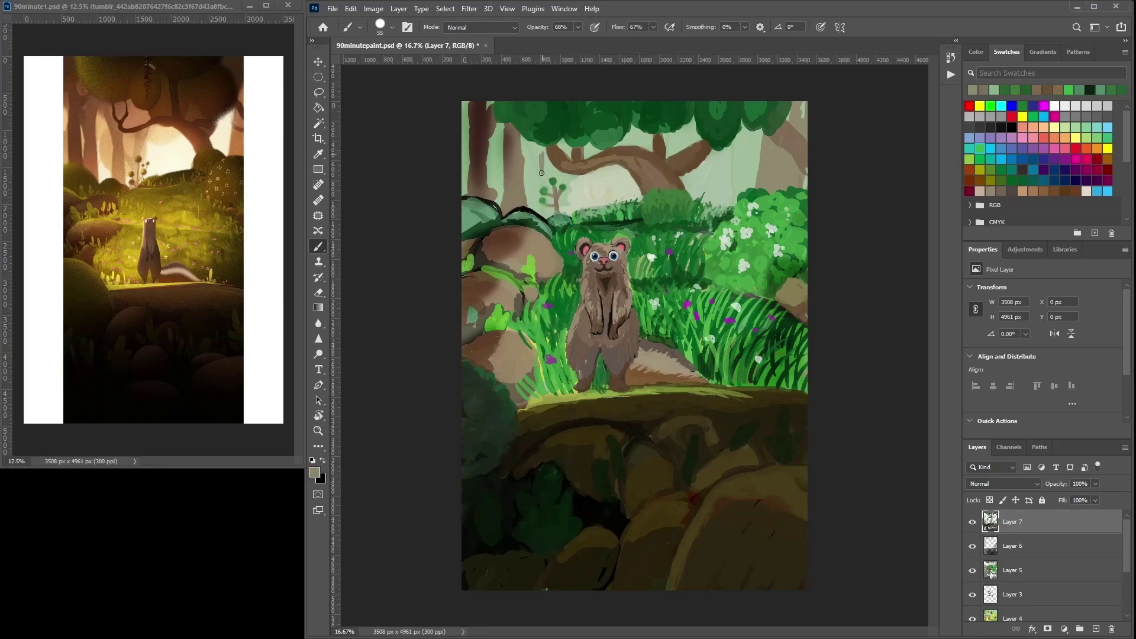
pyautogui.moveTo(542, 171); pyautogui.dragTo(539, 148)
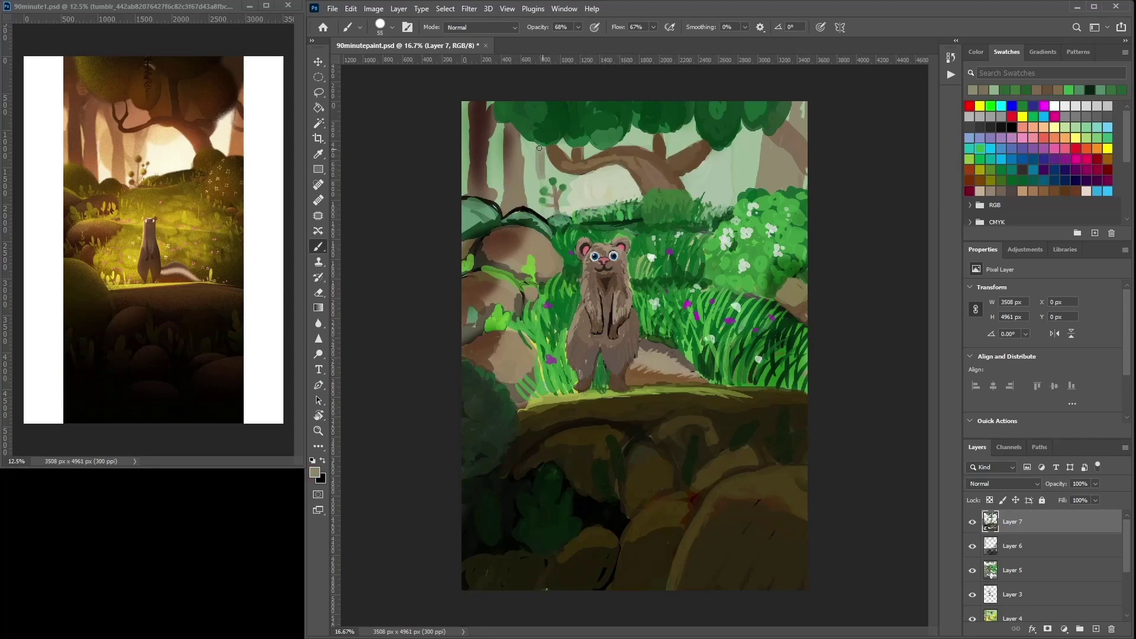
pyautogui.keyDown('alt'); pyautogui.click(541, 205); pyautogui.keyUp('alt')
pyautogui.keyDown('alt'); pyautogui.click(546, 206); pyautogui.keyUp('alt')
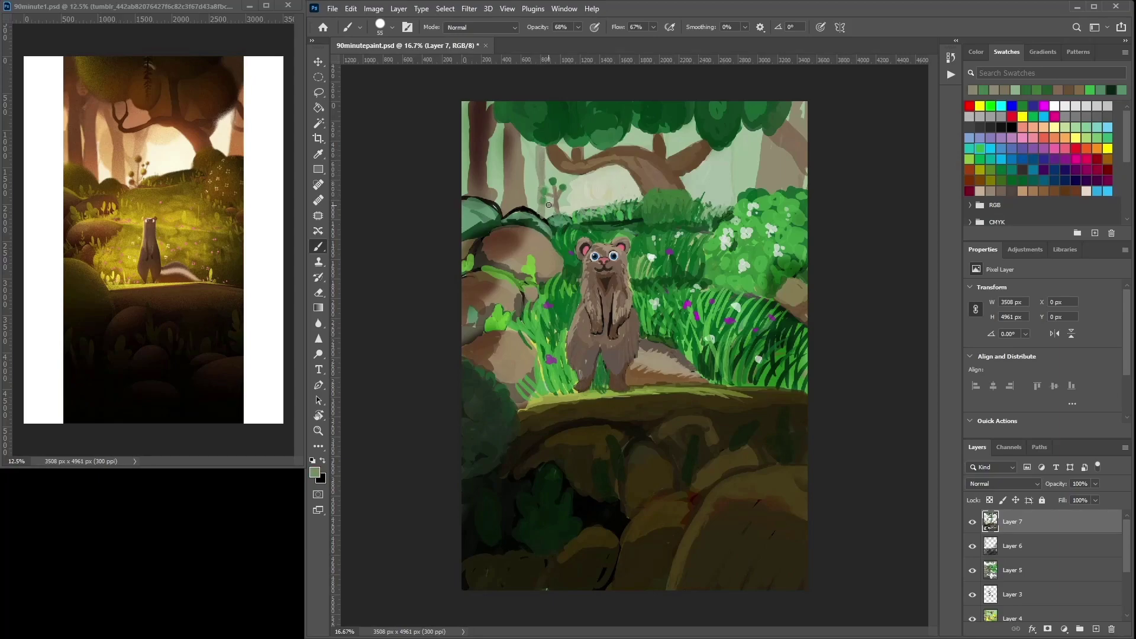
pyautogui.keyDown('alt'); pyautogui.click(539, 174); pyautogui.keyUp('alt')
pyautogui.moveTo(534, 148); pyautogui.dragTo(540, 175)
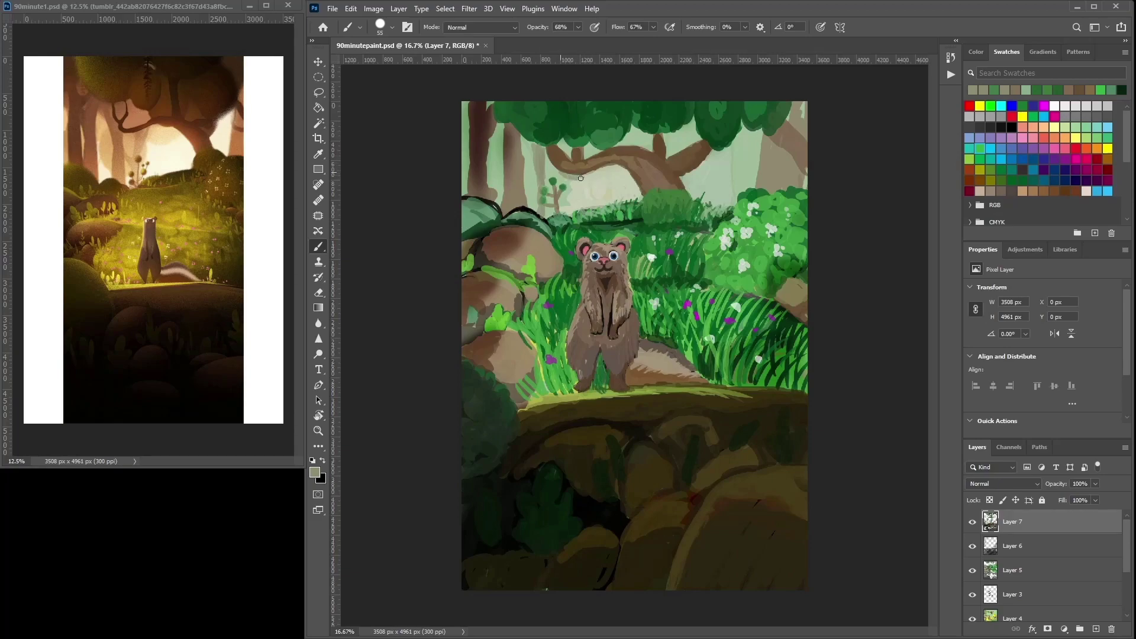
pyautogui.moveTo(567, 151); pyautogui.dragTo(560, 144)
pyautogui.keyDown('alt'); pyautogui.click(580, 185); pyautogui.keyUp('alt')
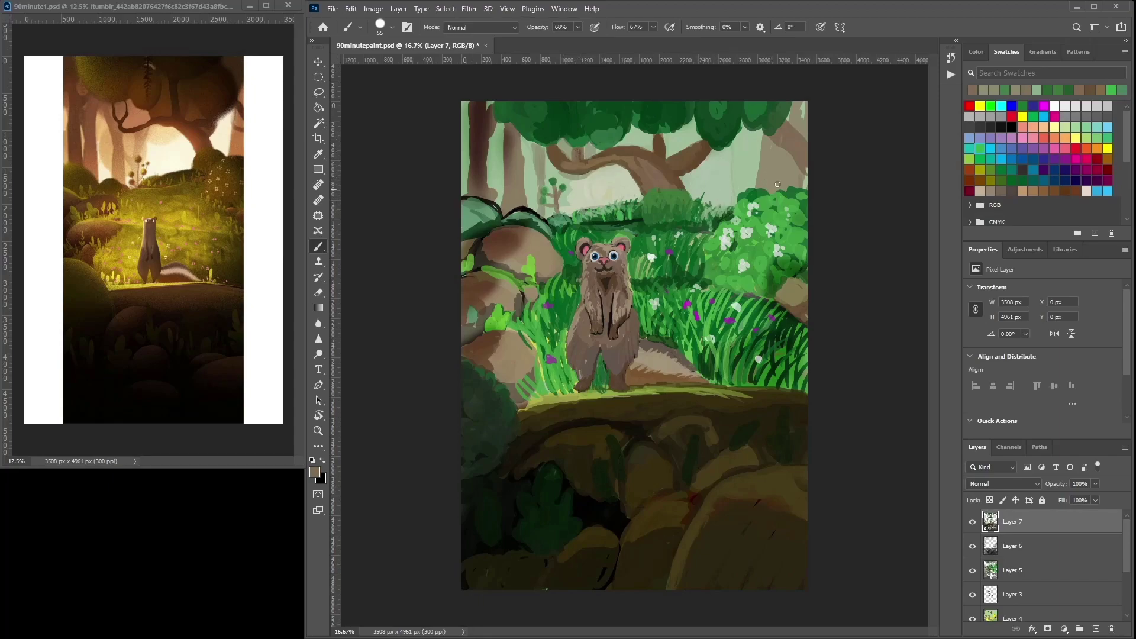
# Touch up the background tree along the painting's right edge with sampled brown tones.
pyautogui.keyDown('alt'); pyautogui.click(722, 185); pyautogui.keyUp('alt')
pyautogui.keyDown('alt'); pyautogui.click(802, 155); pyautogui.keyUp('alt')
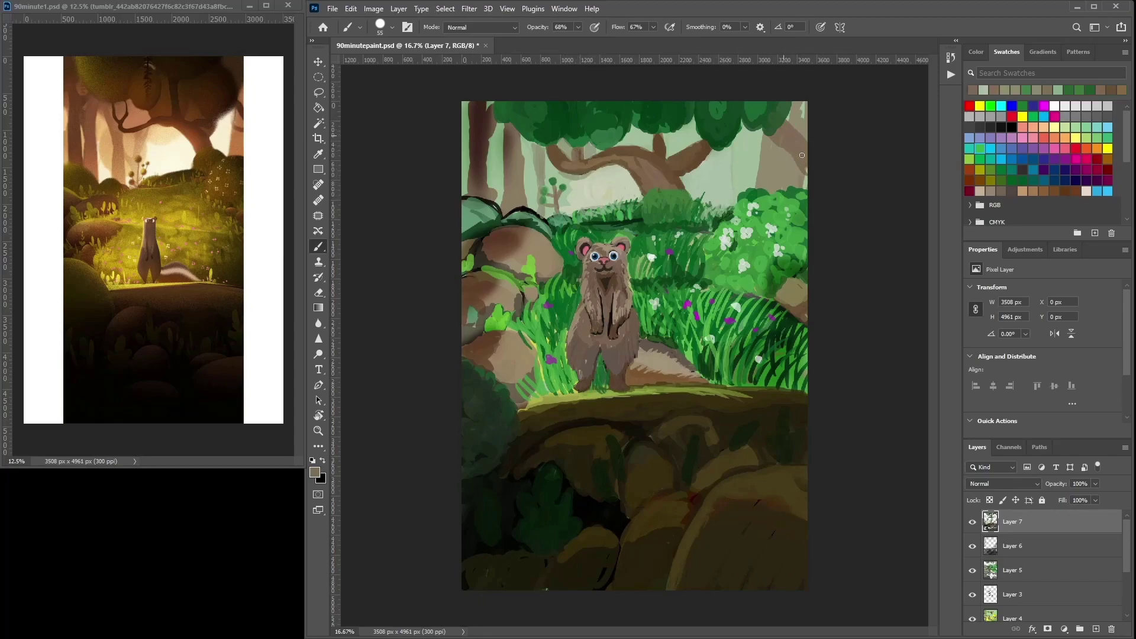
pyautogui.keyDown('alt'); pyautogui.click(801, 131); pyautogui.keyUp('alt')
# Enlarge the brush to 70 px and repaint the rock below the flowering bush with sampled brown.
pyautogui.rightClick(809, 281)
pyautogui.click(786, 292)
pyautogui.keyDown('alt'); pyautogui.click(793, 301); pyautogui.keyUp('alt')
pyautogui.rightClick(817, 288)
pyautogui.click(788, 298)
pyautogui.rightClick(787, 298)
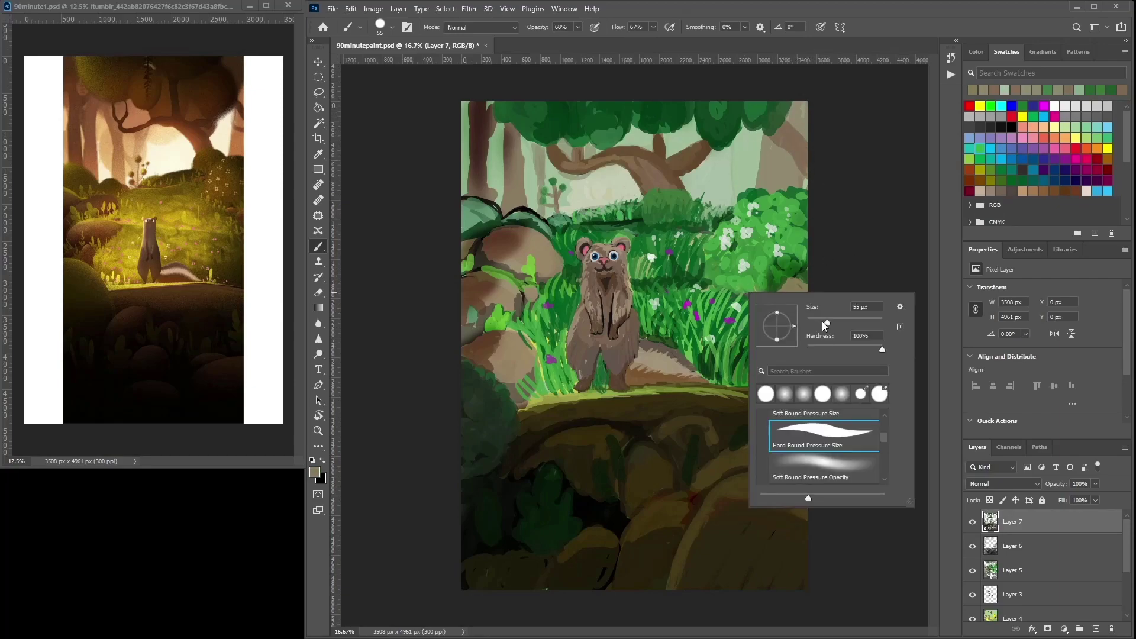
pyautogui.click(799, 285)
pyautogui.keyDown('alt'); pyautogui.click(798, 304); pyautogui.keyUp('alt')
pyautogui.moveTo(790, 301)
pyautogui.mouseDown()
pyautogui.moveTo(790, 281)
pyautogui.moveTo(811, 285)
pyautogui.moveTo(801, 316)
pyautogui.moveTo(675, 311)
pyautogui.mouseUp()
# Brush sampled dark green shadows across the upper part of the meadow to the right of the animal.
pyautogui.keyDown('alt'); pyautogui.click(768, 361); pyautogui.keyUp('alt')
pyautogui.keyDown('alt'); pyautogui.click(761, 370); pyautogui.keyUp('alt')
pyautogui.moveTo(760, 320); pyautogui.dragTo(745, 344)
pyautogui.moveTo(744, 320)
pyautogui.mouseDown()
pyautogui.moveTo(729, 344)
pyautogui.moveTo(703, 335)
pyautogui.mouseUp()
pyautogui.moveTo(702, 311)
pyautogui.mouseDown()
pyautogui.moveTo(669, 335)
pyautogui.moveTo(649, 333)
pyautogui.mouseUp()
# Paint curved grass blades in sampled lighter greens over the dark band to the right of the animal.
pyautogui.keyDown('alt'); pyautogui.click(692, 330); pyautogui.keyUp('alt')
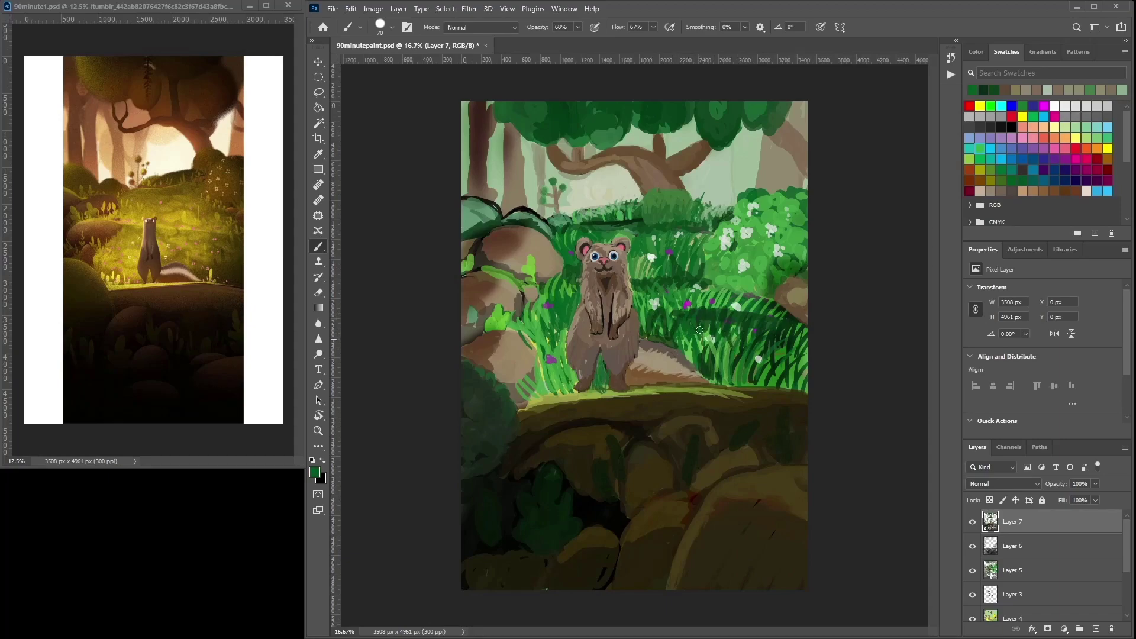
pyautogui.keyDown('alt'); pyautogui.click(759, 341); pyautogui.keyUp('alt')
pyautogui.keyDown('alt'); pyautogui.click(735, 339); pyautogui.keyUp('alt')
pyautogui.moveTo(740, 307)
pyautogui.mouseDown()
pyautogui.moveTo(751, 340)
pyautogui.moveTo(774, 342)
pyautogui.mouseUp()
pyautogui.moveTo(765, 311); pyautogui.dragTo(784, 341)
pyautogui.moveTo(694, 308)
pyautogui.mouseDown()
pyautogui.moveTo(708, 331)
pyautogui.moveTo(699, 332)
pyautogui.mouseUp()
pyautogui.moveTo(671, 313); pyautogui.dragTo(684, 329)
pyautogui.moveTo(654, 306); pyautogui.dragTo(670, 331)
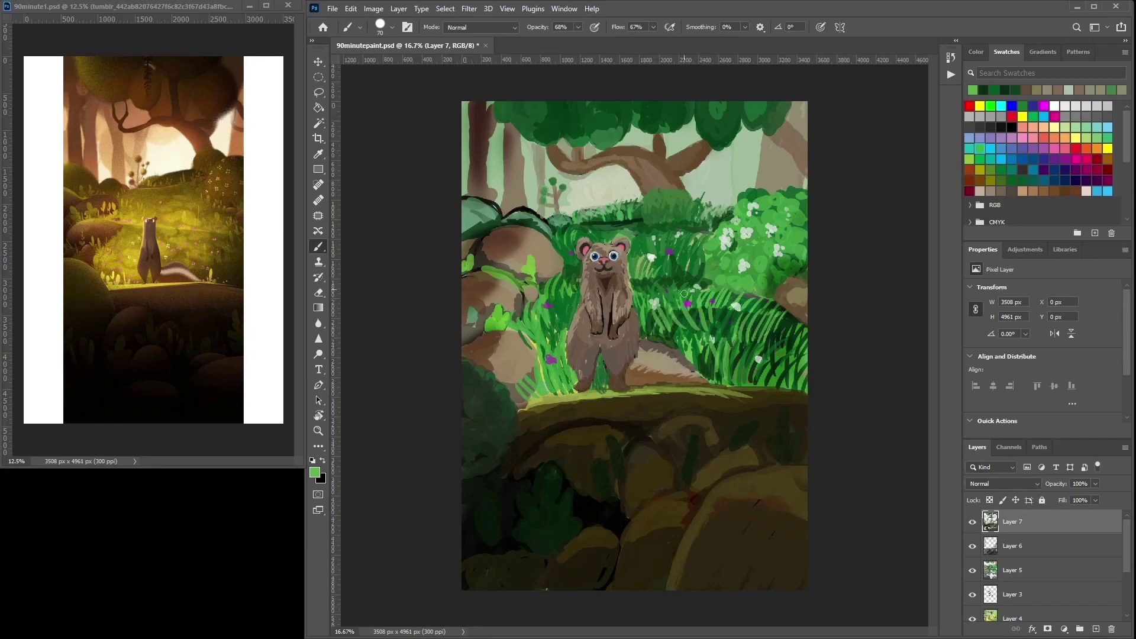
# Dab white and purple flowers into the repainted grass to the right of the animal, then sample the grass green.
pyautogui.keyDown('alt'); pyautogui.click(657, 332); pyautogui.keyUp('alt')
pyautogui.keyDown('alt'); pyautogui.click(686, 319); pyautogui.keyUp('alt')
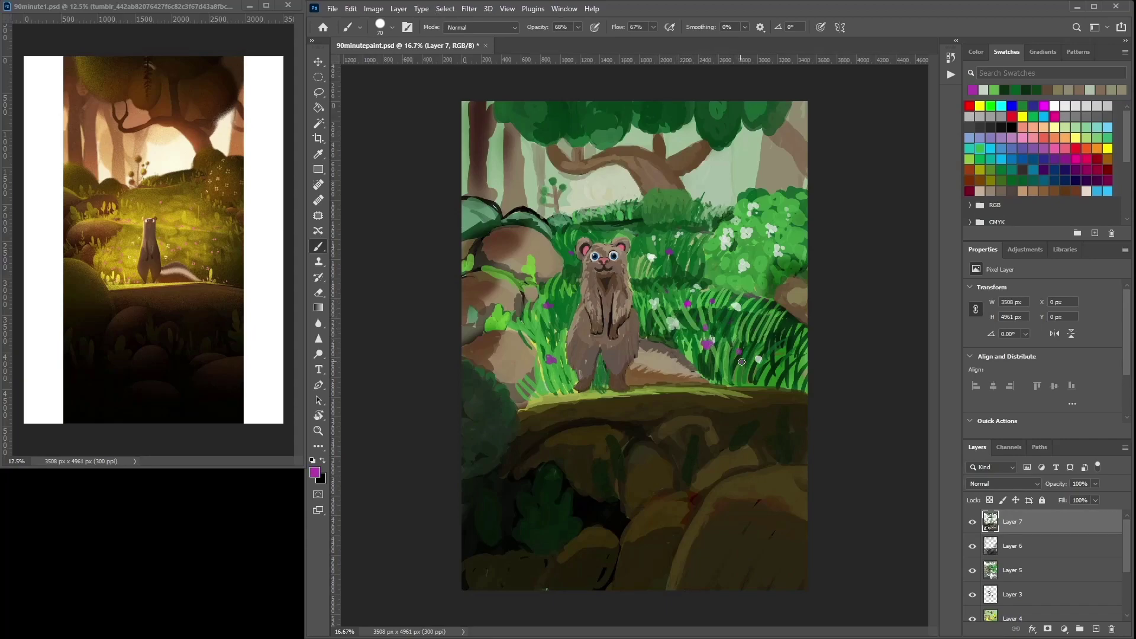
pyautogui.keyDown('alt'); pyautogui.click(748, 349); pyautogui.keyUp('alt')
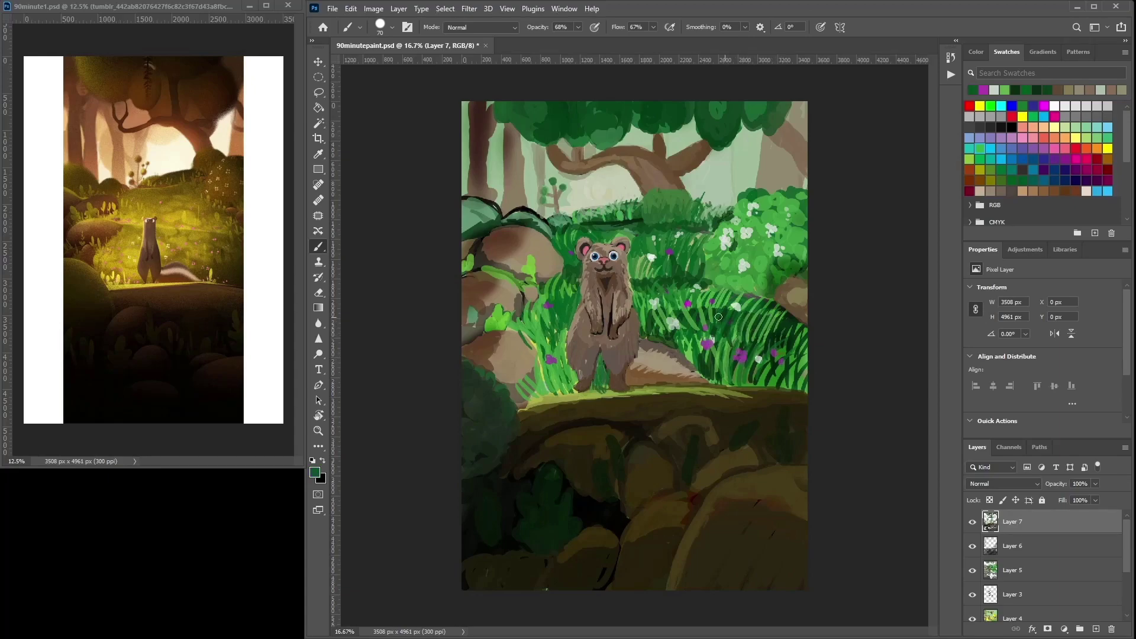
# Sample the bright grass green and paint fresh leaves over the brown rocks beside the animal.
pyautogui.keyDown('alt'); pyautogui.click(698, 324); pyautogui.keyUp('alt')
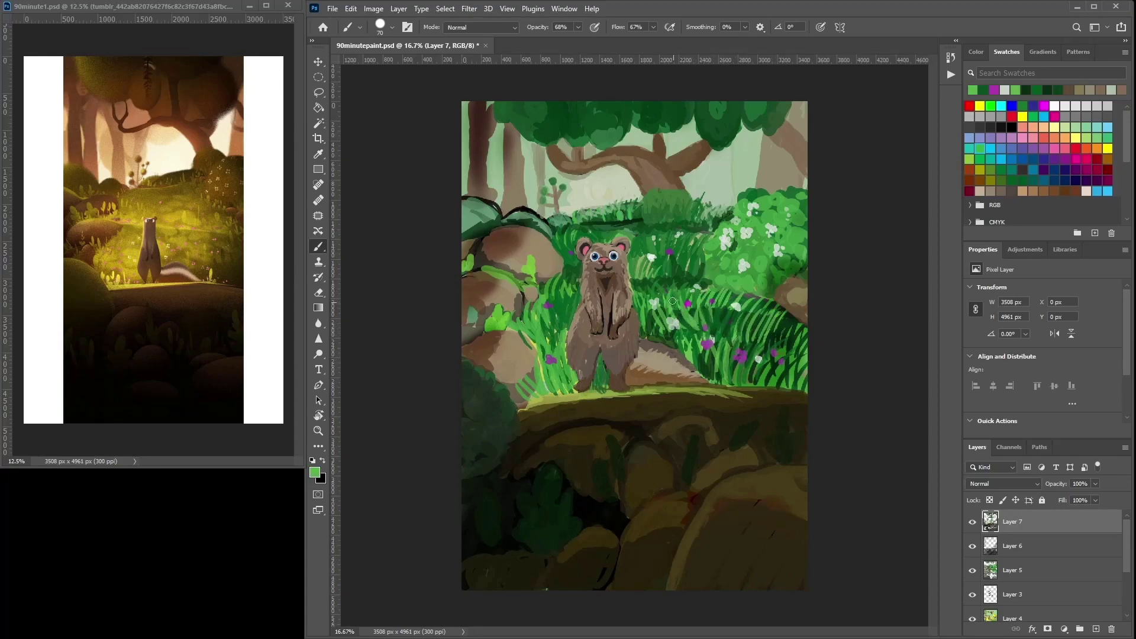
pyautogui.moveTo(558, 341); pyautogui.dragTo(534, 336)
pyautogui.moveTo(503, 259)
pyautogui.mouseDown()
pyautogui.moveTo(501, 249)
pyautogui.moveTo(508, 267)
pyautogui.mouseUp()
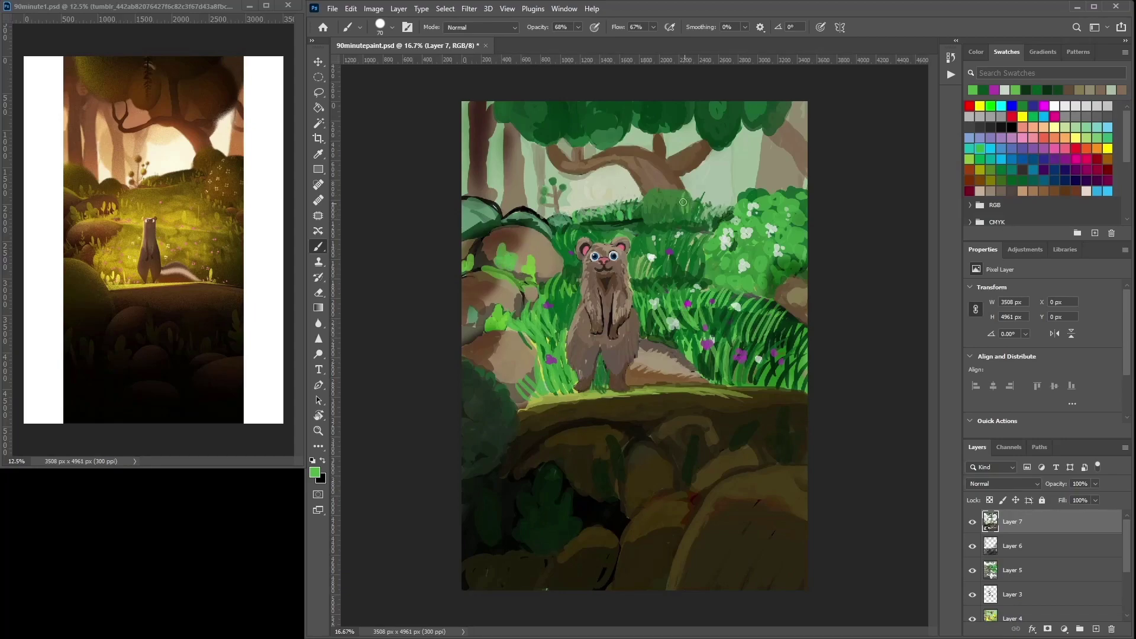
# Sample several greens and darken the distant bush, the hedge and the meadow strip behind the animal's head.
pyautogui.keyDown('alt'); pyautogui.click(662, 207); pyautogui.keyUp('alt')
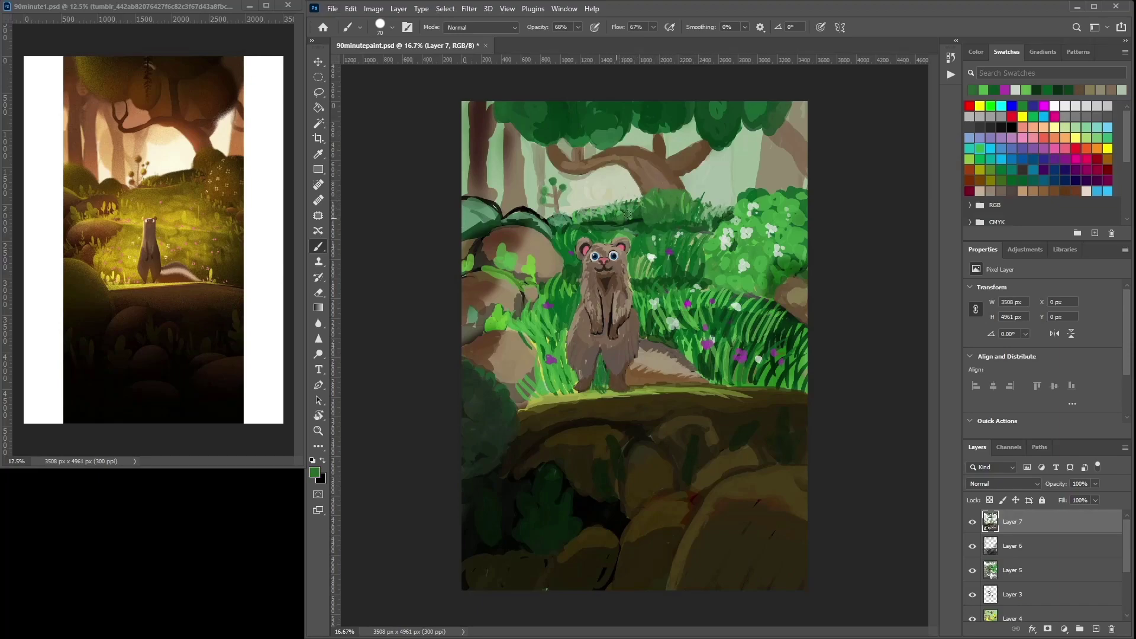
pyautogui.keyDown('alt'); pyautogui.click(614, 220); pyautogui.keyUp('alt')
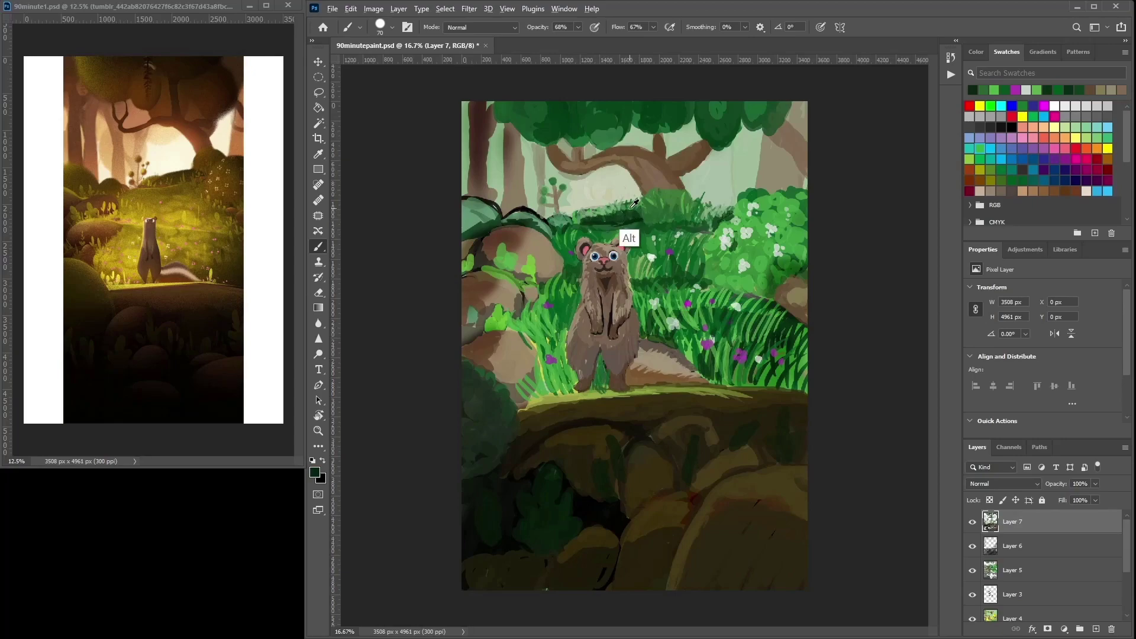
pyautogui.keyDown('alt'); pyautogui.click(636, 209); pyautogui.keyUp('alt')
pyautogui.keyDown('alt'); pyautogui.click(644, 211); pyautogui.keyUp('alt')
pyautogui.moveTo(633, 273); pyautogui.dragTo(668, 272)
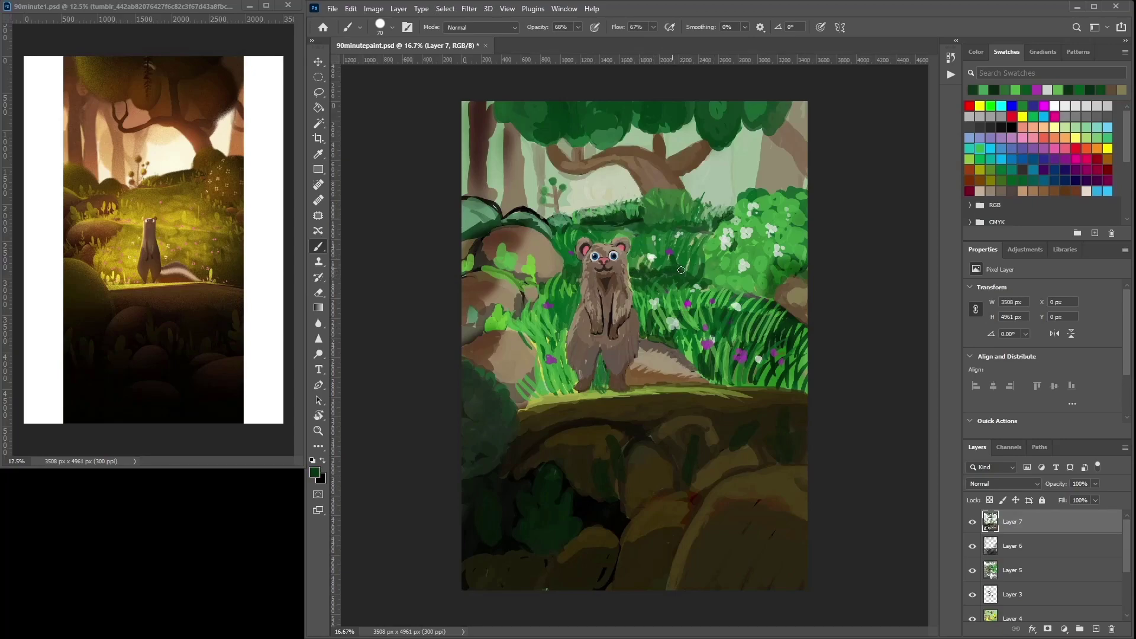
# Blend mid, light and dark green grass strokes into the meadow between the animal and the flowering bush.
pyautogui.keyDown('alt'); pyautogui.click(682, 261); pyautogui.keyUp('alt')
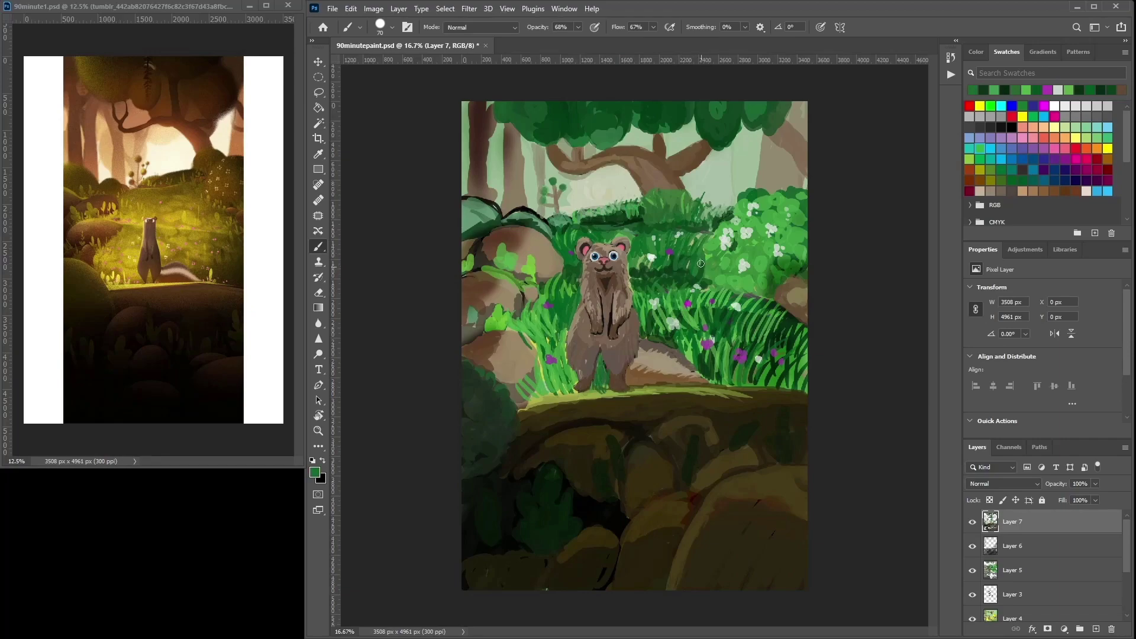
pyautogui.moveTo(636, 269)
pyautogui.mouseDown()
pyautogui.moveTo(641, 258)
pyautogui.moveTo(586, 224)
pyautogui.moveTo(646, 230)
pyautogui.mouseUp()
pyautogui.keyDown('alt'); pyautogui.click(634, 240); pyautogui.keyUp('alt')
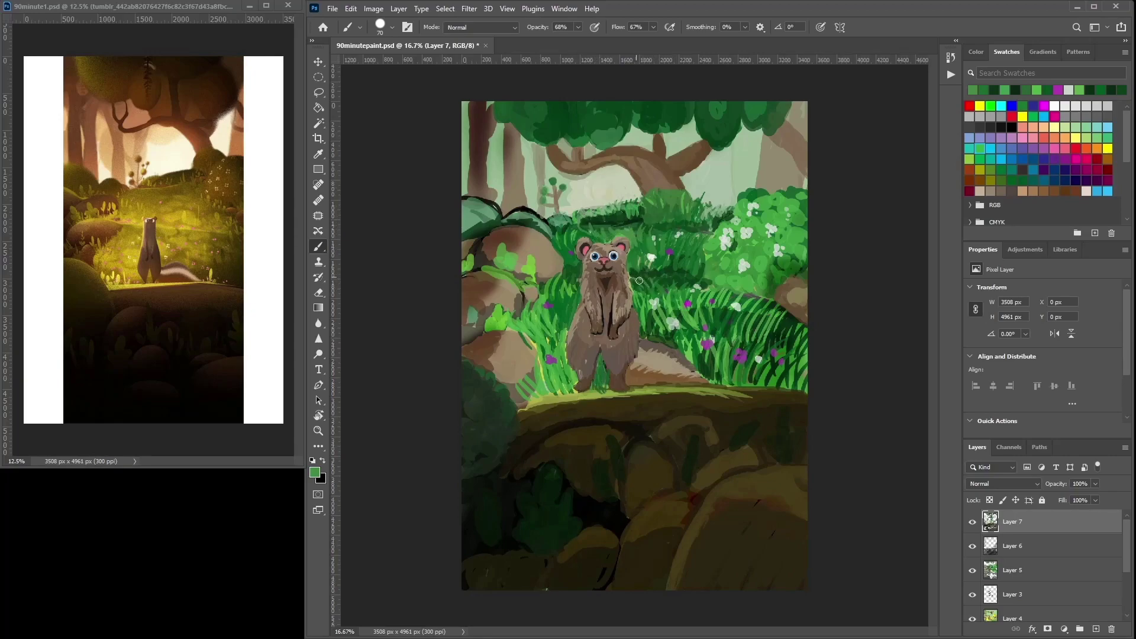
pyautogui.moveTo(724, 322); pyautogui.dragTo(729, 346)
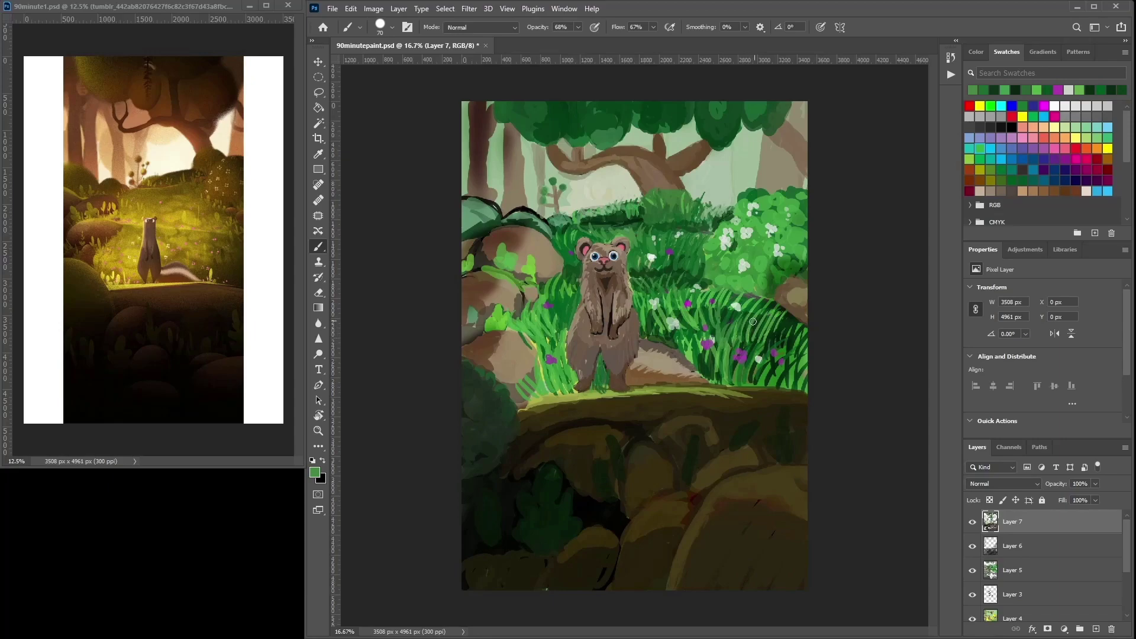
pyautogui.keyDown('alt'); pyautogui.click(766, 286); pyautogui.keyUp('alt')
pyautogui.moveTo(776, 282); pyautogui.dragTo(798, 254)
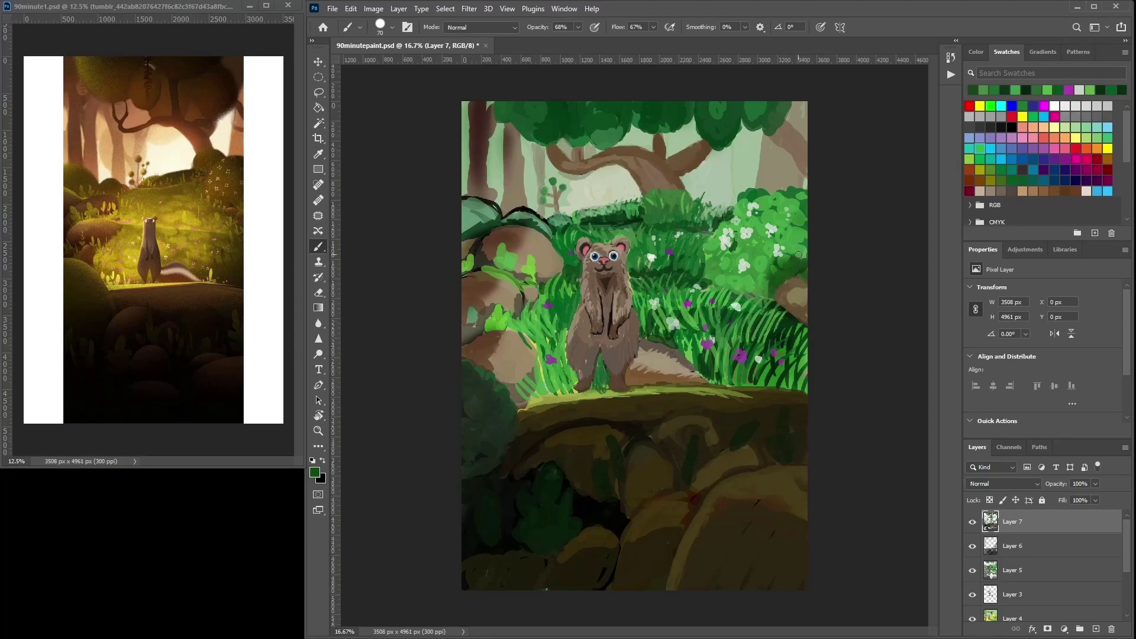
# Repaint the dark foreground rocks with sampled olive browns, covering the red mark and the black gaps.
pyautogui.keyDown('alt'); pyautogui.click(727, 548); pyautogui.keyUp('alt')
pyautogui.keyDown('alt'); pyautogui.click(762, 512); pyautogui.keyUp('alt')
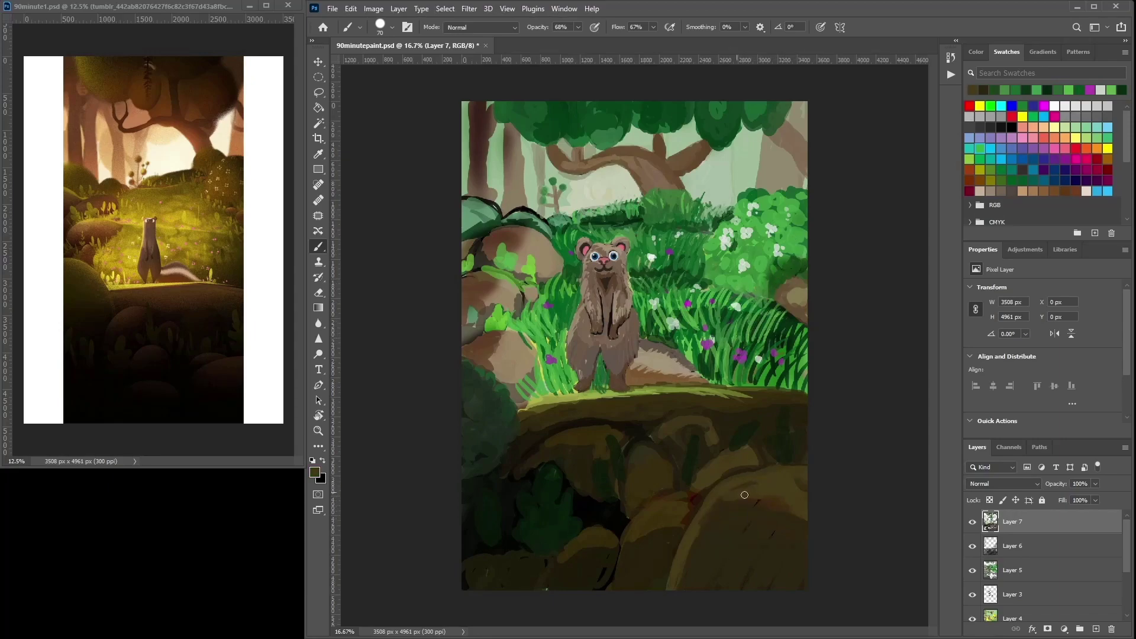
pyautogui.moveTo(738, 486)
pyautogui.mouseDown()
pyautogui.moveTo(680, 518)
pyautogui.moveTo(693, 497)
pyautogui.moveTo(645, 507)
pyautogui.moveTo(696, 496)
pyautogui.moveTo(659, 497)
pyautogui.mouseUp()
pyautogui.keyDown('alt'); pyautogui.click(681, 503); pyautogui.keyUp('alt')
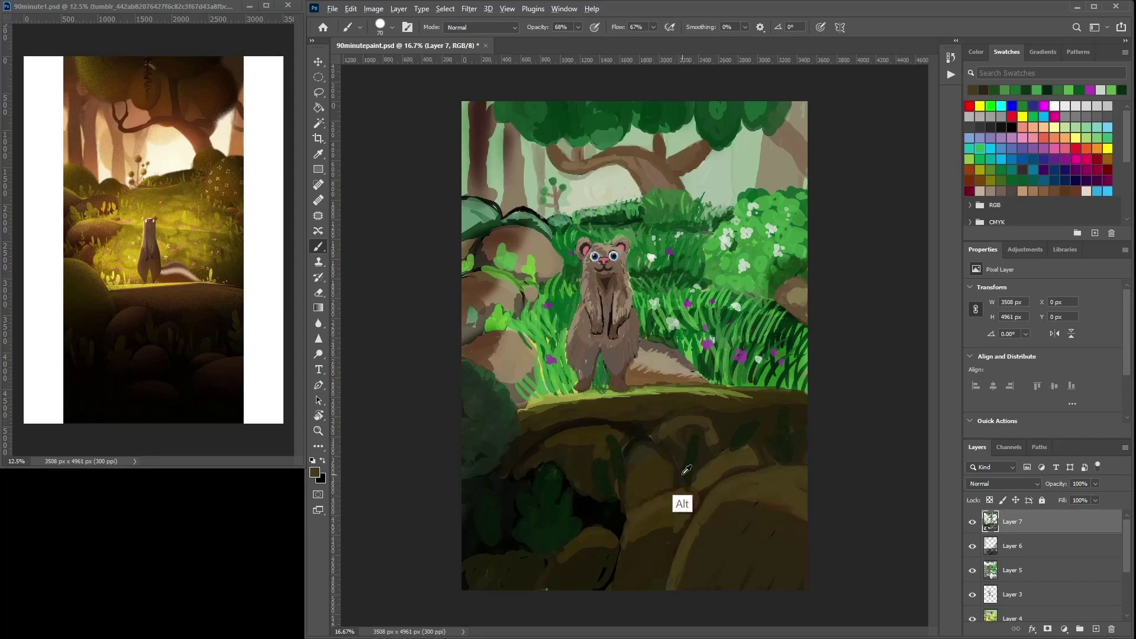
pyautogui.keyDown('alt'); pyautogui.click(677, 542); pyautogui.keyUp('alt')
pyautogui.keyDown('alt'); pyautogui.click(555, 580); pyautogui.keyUp('alt')
pyautogui.moveTo(581, 567); pyautogui.dragTo(602, 580)
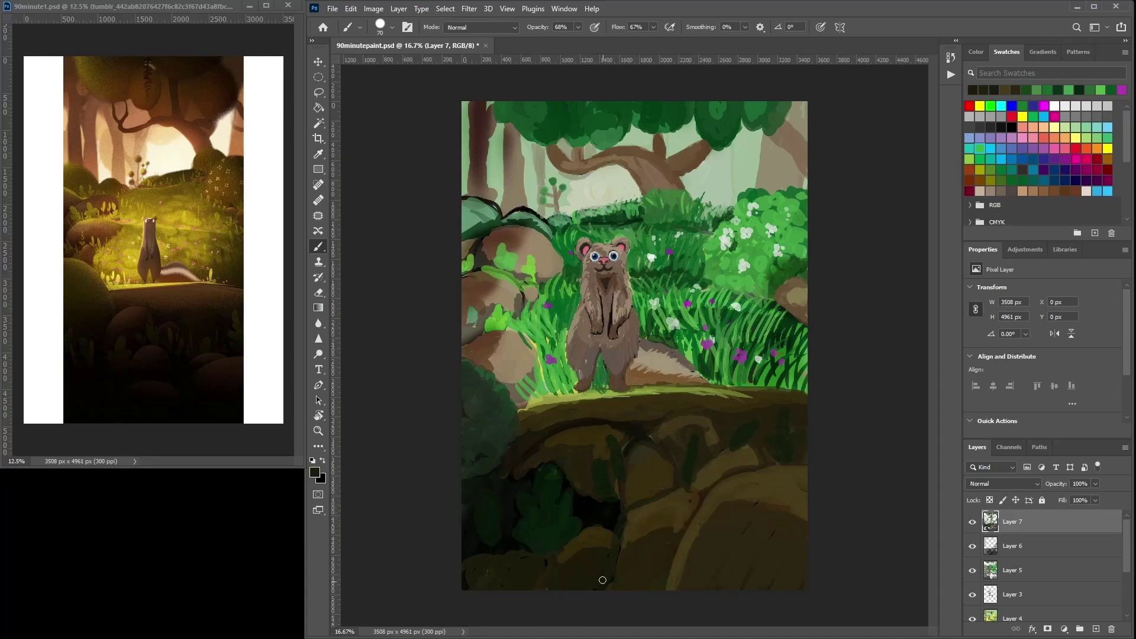
# Pick a darker foreground colour and paint soft shadows along the bottom and between the foreground rocks.
pyautogui.click(315, 473)
pyautogui.click(616, 484)
pyautogui.press('Return')
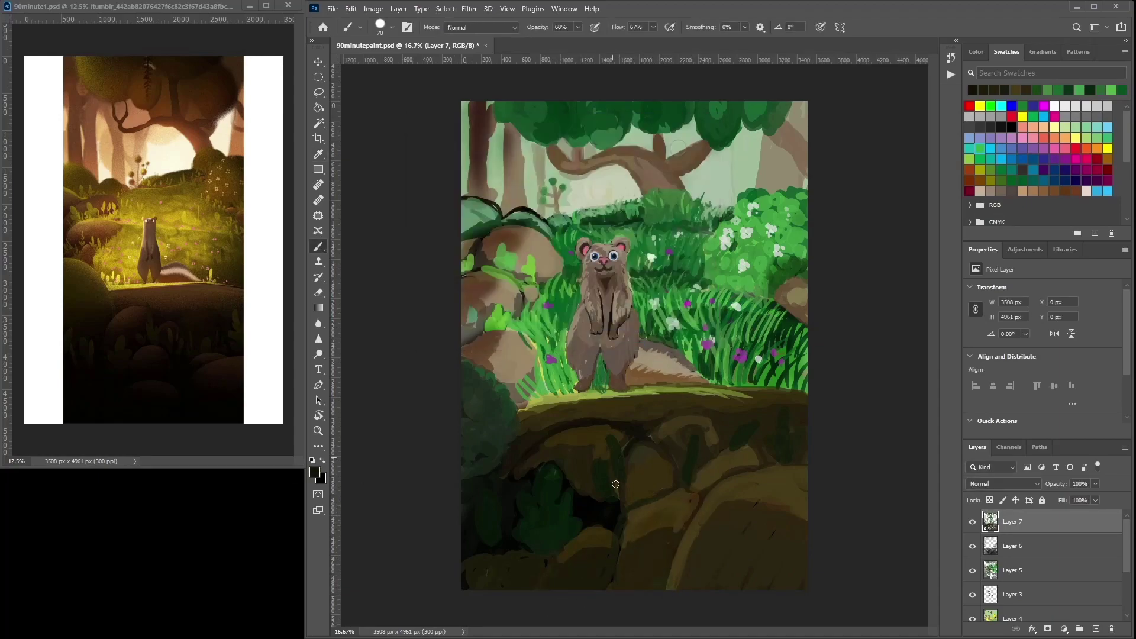
pyautogui.moveTo(624, 584)
pyautogui.mouseDown()
pyautogui.moveTo(653, 595)
pyautogui.moveTo(643, 597)
pyautogui.moveTo(655, 566)
pyautogui.moveTo(703, 557)
pyautogui.moveTo(676, 588)
pyautogui.moveTo(676, 572)
pyautogui.moveTo(706, 582)
pyautogui.moveTo(729, 573)
pyautogui.moveTo(690, 591)
pyautogui.moveTo(731, 574)
pyautogui.moveTo(806, 568)
pyautogui.moveTo(740, 582)
pyautogui.moveTo(797, 584)
pyautogui.mouseUp()
pyautogui.moveTo(727, 486)
pyautogui.mouseDown()
pyautogui.moveTo(750, 465)
pyautogui.moveTo(705, 477)
pyautogui.mouseUp()
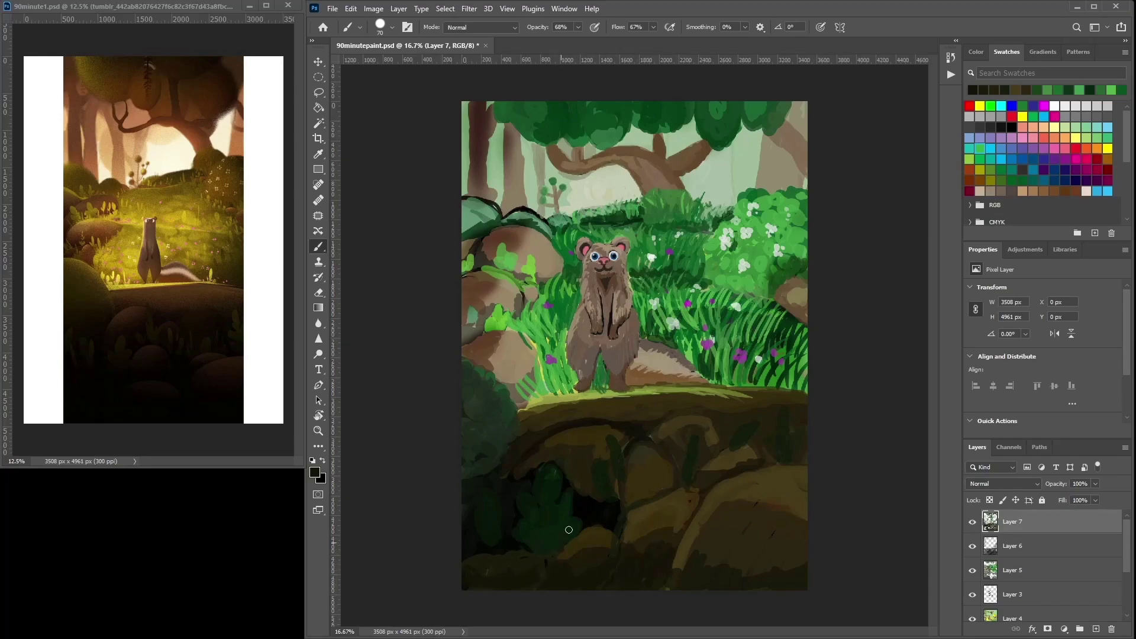
# Reduce the brush to 32 px and paint fine sampled-green grass blades in the meadow behind the animal's head.
pyautogui.hotkey('ctrl', '+')
pyautogui.hotkey('ctrl', '+')
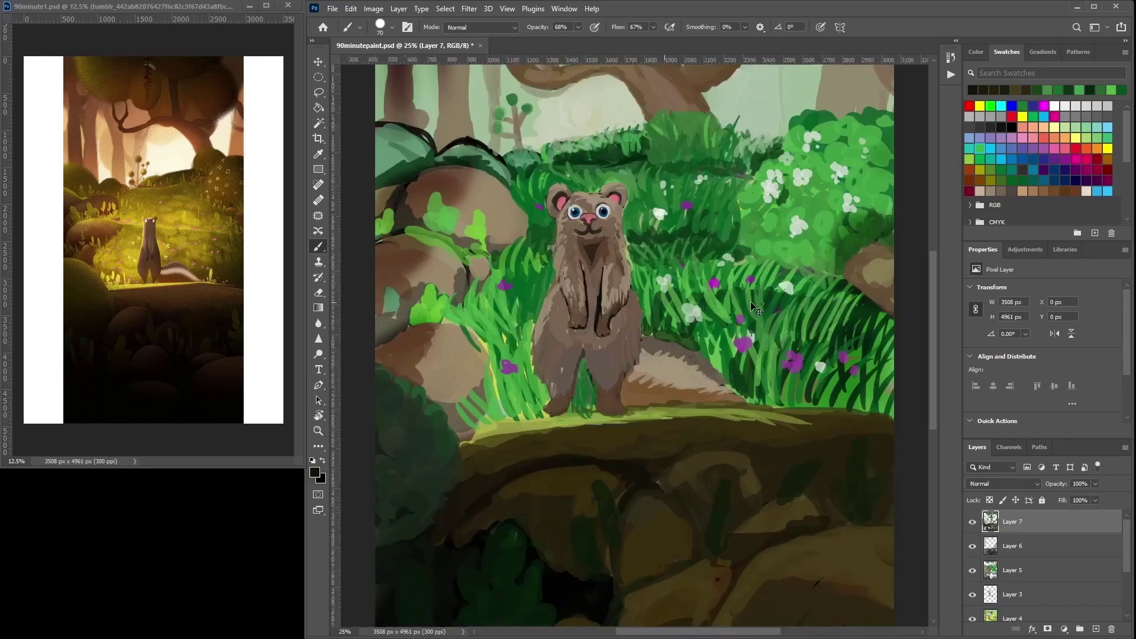
pyautogui.rightClick(679, 234)
pyautogui.moveTo(759, 253); pyautogui.dragTo(754, 252)
pyautogui.keyDown('alt'); pyautogui.click(643, 235); pyautogui.keyUp('alt')
pyautogui.moveTo(623, 194)
pyautogui.mouseDown()
pyautogui.moveTo(631, 235)
pyautogui.moveTo(640, 222)
pyautogui.moveTo(626, 229)
pyautogui.moveTo(638, 204)
pyautogui.moveTo(639, 240)
pyautogui.moveTo(653, 210)
pyautogui.moveTo(658, 231)
pyautogui.moveTo(696, 202)
pyautogui.moveTo(782, 183)
pyautogui.moveTo(693, 228)
pyautogui.moveTo(697, 205)
pyautogui.mouseUp()
pyautogui.keyDown('alt'); pyautogui.click(632, 228); pyautogui.keyUp('alt')
pyautogui.moveTo(703, 222); pyautogui.dragTo(706, 203)
pyautogui.moveTo(714, 216); pyautogui.dragTo(719, 195)
pyautogui.moveTo(639, 194); pyautogui.dragTo(642, 167)
pyautogui.moveTo(642, 193)
pyautogui.mouseDown()
pyautogui.moveTo(649, 155)
pyautogui.moveTo(629, 160)
pyautogui.mouseUp()
pyautogui.moveTo(631, 169); pyautogui.dragTo(634, 151)
# Paint long grass blades in sampled dark and light greens between the brown rocks and the animal's body.
pyautogui.moveTo(503, 275)
pyautogui.mouseDown()
pyautogui.moveTo(479, 234)
pyautogui.moveTo(507, 228)
pyautogui.mouseUp()
pyautogui.moveTo(485, 407)
pyautogui.mouseDown()
pyautogui.moveTo(502, 355)
pyautogui.moveTo(491, 362)
pyautogui.mouseUp()
pyautogui.moveTo(500, 379); pyautogui.dragTo(489, 316)
pyautogui.moveTo(487, 355); pyautogui.dragTo(477, 304)
pyautogui.keyDown('alt'); pyautogui.click(480, 438); pyautogui.keyUp('alt')
pyautogui.moveTo(495, 420)
pyautogui.mouseDown()
pyautogui.moveTo(492, 382)
pyautogui.moveTo(520, 352)
pyautogui.mouseUp()
pyautogui.moveTo(458, 425)
pyautogui.mouseDown()
pyautogui.moveTo(445, 368)
pyautogui.moveTo(411, 318)
pyautogui.mouseUp()
pyautogui.moveTo(433, 341); pyautogui.dragTo(372, 294)
pyautogui.moveTo(402, 295); pyautogui.dragTo(406, 259)
pyautogui.keyDown('alt'); pyautogui.click(471, 282); pyautogui.keyUp('alt')
pyautogui.moveTo(436, 325); pyautogui.dragTo(403, 279)
pyautogui.moveTo(433, 325)
pyautogui.mouseDown()
pyautogui.moveTo(405, 286)
pyautogui.moveTo(432, 271)
pyautogui.mouseUp()
pyautogui.moveTo(454, 298); pyautogui.dragTo(453, 274)
pyautogui.moveTo(461, 336); pyautogui.dragTo(438, 294)
pyautogui.moveTo(477, 335); pyautogui.dragTo(475, 300)
pyautogui.moveTo(481, 355); pyautogui.dragTo(502, 298)
pyautogui.moveTo(445, 364); pyautogui.dragTo(418, 313)
pyautogui.moveTo(464, 439)
pyautogui.mouseDown()
pyautogui.moveTo(429, 358)
pyautogui.moveTo(413, 395)
pyautogui.mouseUp()
pyautogui.moveTo(454, 441)
pyautogui.mouseDown()
pyautogui.moveTo(471, 415)
pyautogui.moveTo(452, 390)
pyautogui.mouseUp()
pyautogui.moveTo(485, 436); pyautogui.dragTo(479, 355)
pyautogui.moveTo(502, 431)
pyautogui.mouseDown()
pyautogui.moveTo(493, 371)
pyautogui.moveTo(497, 394)
pyautogui.mouseUp()
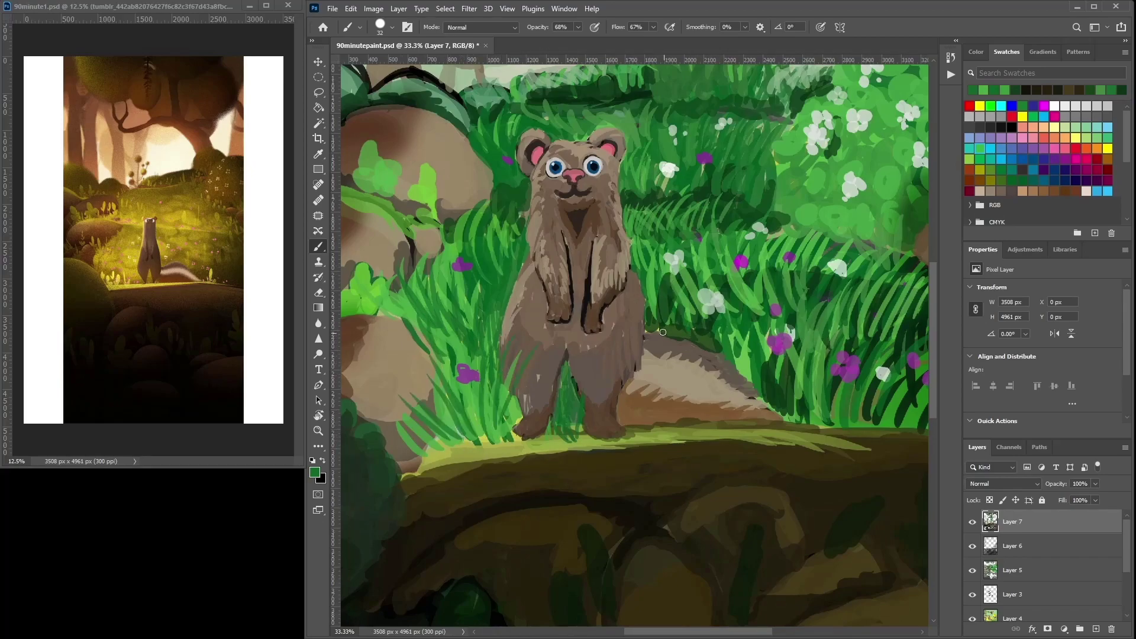
# Add green grass blades behind the tail and along the animal's flank on the flowered side.
pyautogui.moveTo(648, 327); pyautogui.dragTo(667, 290)
pyautogui.moveTo(666, 323); pyautogui.dragTo(697, 266)
pyautogui.keyDown('alt'); pyautogui.click(681, 296); pyautogui.keyUp('alt')
pyautogui.moveTo(665, 321)
pyautogui.mouseDown()
pyautogui.moveTo(668, 278)
pyautogui.moveTo(642, 233)
pyautogui.mouseUp()
pyautogui.moveTo(645, 296)
pyautogui.mouseDown()
pyautogui.moveTo(633, 247)
pyautogui.moveTo(656, 211)
pyautogui.mouseUp()
pyautogui.moveTo(654, 252); pyautogui.dragTo(682, 200)
# Paint light and dark green grass blades along the near edge of the white-flowered bush.
pyautogui.moveTo(773, 256); pyautogui.dragTo(781, 297)
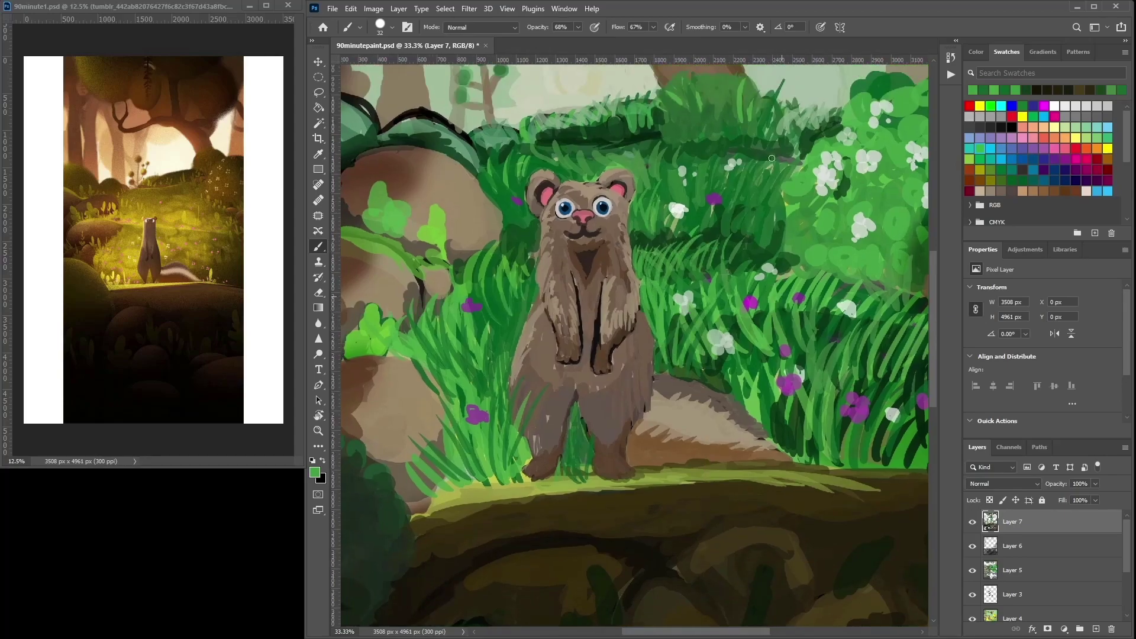
pyautogui.moveTo(768, 186)
pyautogui.mouseDown()
pyautogui.moveTo(802, 150)
pyautogui.moveTo(780, 187)
pyautogui.moveTo(765, 151)
pyautogui.mouseUp()
pyautogui.moveTo(728, 192)
pyautogui.mouseDown()
pyautogui.moveTo(713, 166)
pyautogui.moveTo(744, 173)
pyautogui.mouseUp()
pyautogui.moveTo(760, 228)
pyautogui.mouseDown()
pyautogui.moveTo(754, 178)
pyautogui.moveTo(772, 170)
pyautogui.mouseUp()
pyautogui.keyDown('alt'); pyautogui.click(740, 234); pyautogui.keyUp('alt')
pyautogui.moveTo(760, 222); pyautogui.dragTo(781, 153)
pyautogui.moveTo(752, 194); pyautogui.dragTo(758, 162)
pyautogui.moveTo(775, 178)
pyautogui.mouseDown()
pyautogui.moveTo(796, 105)
pyautogui.moveTo(828, 107)
pyautogui.moveTo(797, 112)
pyautogui.mouseUp()
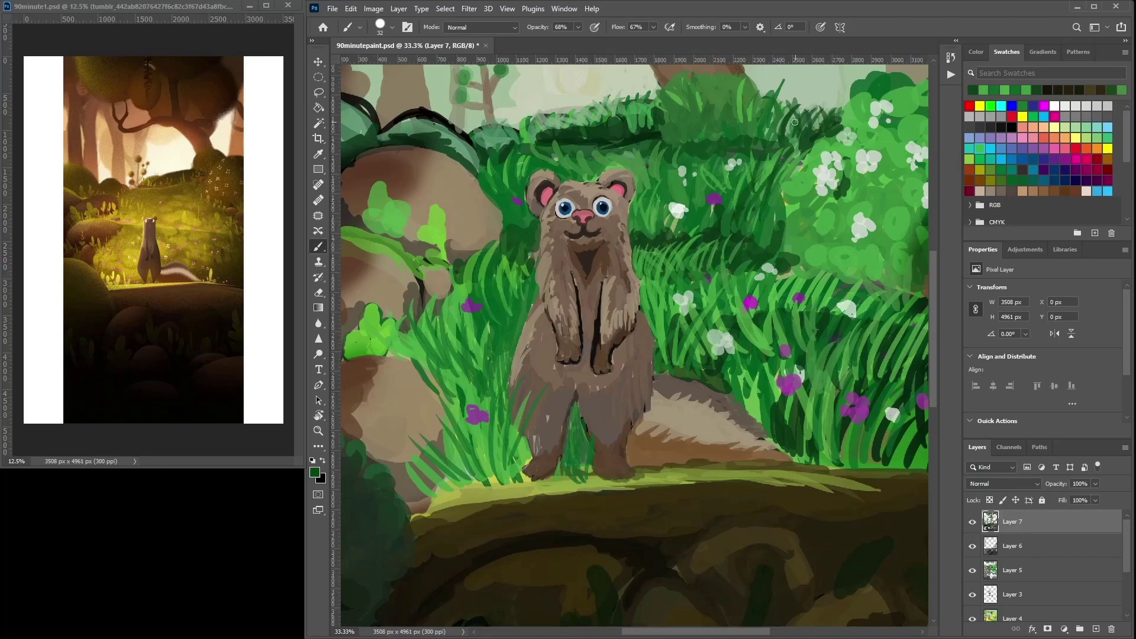
# Sample a light green and add bright blades to the distant bush and the hedge top.
pyautogui.keyDown('alt'); pyautogui.click(674, 94); pyautogui.keyUp('alt')
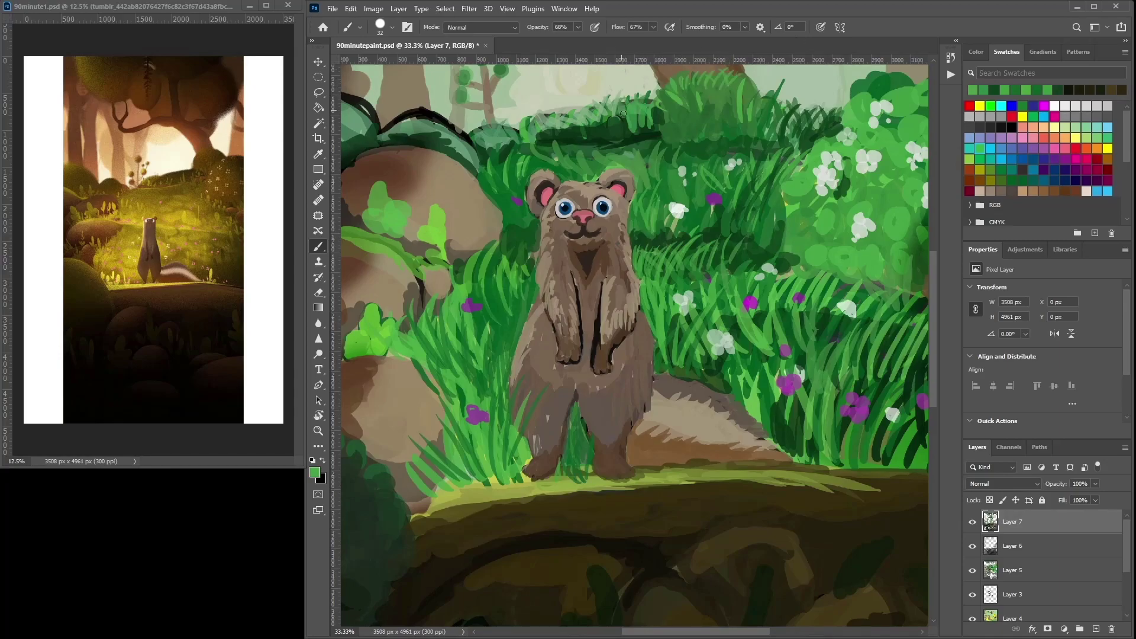
pyautogui.moveTo(591, 112); pyautogui.dragTo(591, 102)
pyautogui.moveTo(487, 133)
pyautogui.mouseDown()
pyautogui.moveTo(417, 116)
pyautogui.moveTo(387, 130)
pyautogui.mouseUp()
# Set the brush to 62 px and repaint the black-outlined mossy rocks as leafy bushes in sampled greens.
pyautogui.moveTo(527, 154); pyautogui.dragTo(635, 224)
pyautogui.rightClick(588, 189)
pyautogui.click(669, 221)
pyautogui.moveTo(516, 196)
pyautogui.mouseDown()
pyautogui.moveTo(501, 199)
pyautogui.moveTo(559, 209)
pyautogui.moveTo(586, 230)
pyautogui.mouseUp()
pyautogui.moveTo(459, 202); pyautogui.dragTo(406, 167)
pyautogui.keyDown('alt'); pyautogui.click(426, 216); pyautogui.keyUp('alt')
pyautogui.moveTo(429, 219)
pyautogui.mouseDown()
pyautogui.moveTo(465, 189)
pyautogui.moveTo(429, 171)
pyautogui.moveTo(410, 180)
pyautogui.moveTo(435, 204)
pyautogui.moveTo(474, 188)
pyautogui.moveTo(437, 222)
pyautogui.moveTo(520, 191)
pyautogui.moveTo(577, 228)
pyautogui.moveTo(538, 189)
pyautogui.moveTo(559, 200)
pyautogui.moveTo(407, 166)
pyautogui.moveTo(437, 196)
pyautogui.moveTo(417, 213)
pyautogui.moveTo(446, 225)
pyautogui.moveTo(462, 194)
pyautogui.moveTo(456, 248)
pyautogui.moveTo(479, 207)
pyautogui.moveTo(466, 173)
pyautogui.moveTo(500, 204)
pyautogui.moveTo(480, 214)
pyautogui.moveTo(551, 210)
pyautogui.moveTo(577, 222)
pyautogui.moveTo(565, 225)
pyautogui.mouseUp()
pyautogui.keyDown('alt'); pyautogui.click(578, 257); pyautogui.keyUp('alt')
pyautogui.keyDown('alt'); pyautogui.click(453, 244); pyautogui.keyUp('alt')
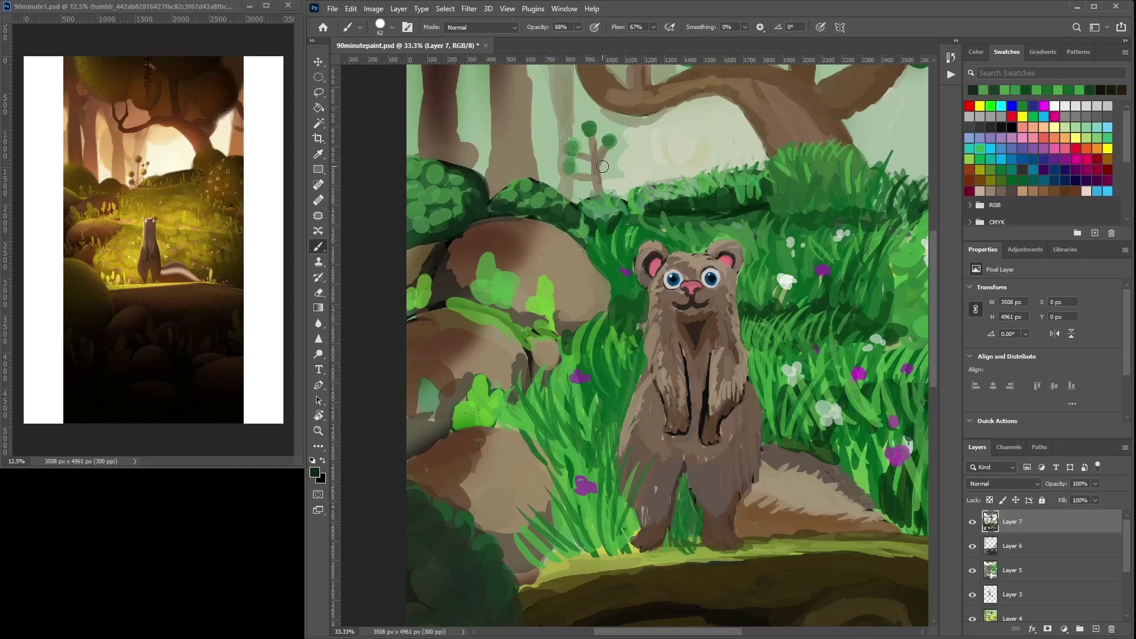
# Paint dark green shade beneath the white-flowered bush and along the top of the rock at the canvas edge.
pyautogui.hotkey('ctrl', '-')
pyautogui.hotkey('ctrl', '-')
pyautogui.hotkey('ctrl', '+')
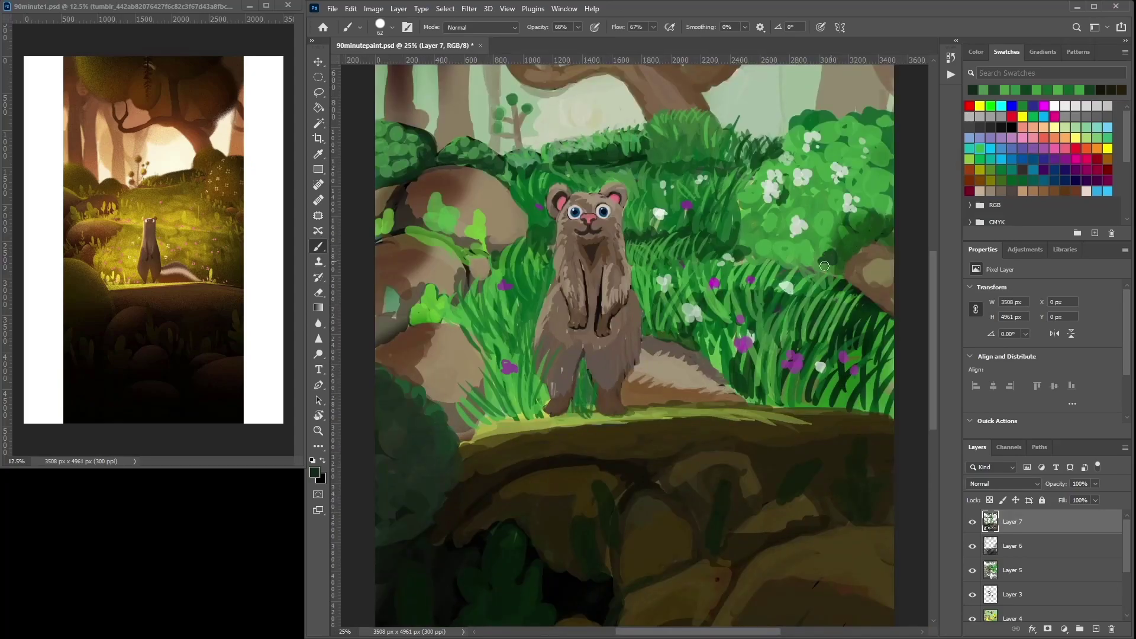
pyautogui.keyDown('alt'); pyautogui.click(877, 244); pyautogui.keyUp('alt')
pyautogui.keyDown('alt'); pyautogui.click(874, 240); pyautogui.keyUp('alt')
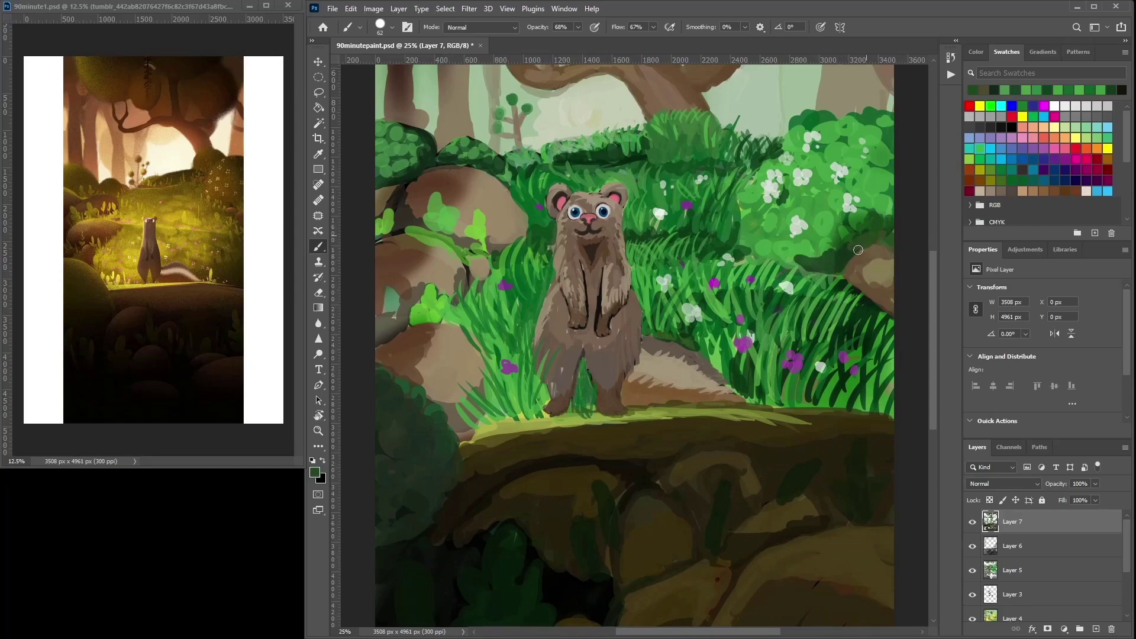
pyautogui.keyDown('alt'); pyautogui.click(834, 275); pyautogui.keyUp('alt')
pyautogui.keyDown('alt'); pyautogui.click(864, 308); pyautogui.keyUp('alt')
pyautogui.moveTo(864, 256); pyautogui.dragTo(891, 251)
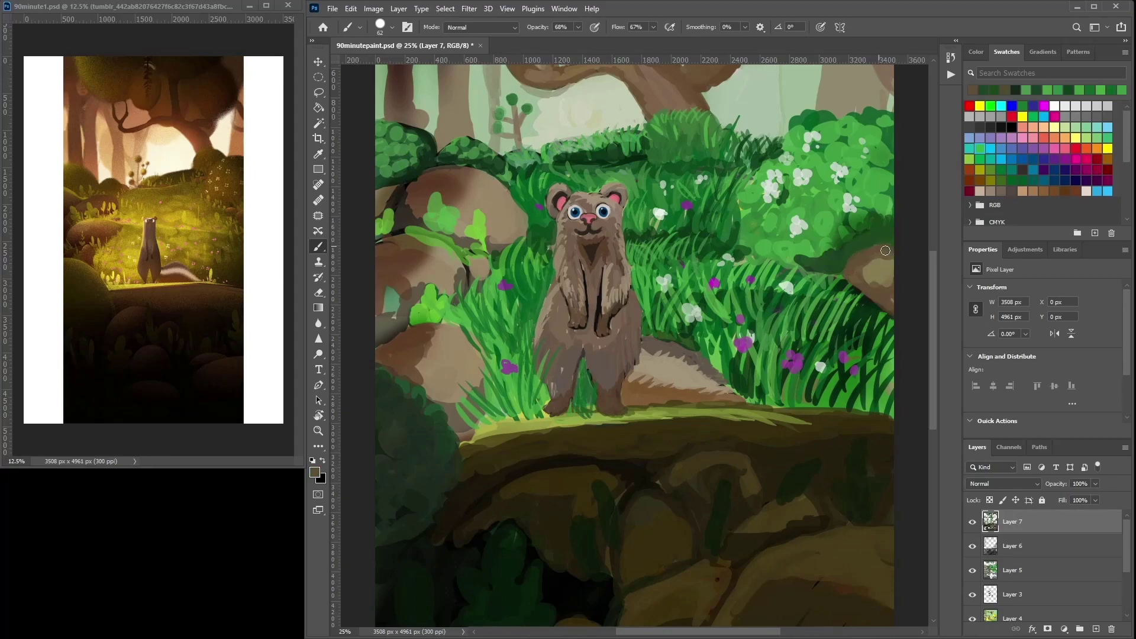
# Cover the lower part of the rock below the flowering bush with dark and mid green grass strokes.
pyautogui.keyDown('alt'); pyautogui.click(852, 335); pyautogui.keyUp('alt')
pyautogui.moveTo(857, 310)
pyautogui.mouseDown()
pyautogui.moveTo(846, 270)
pyautogui.moveTo(870, 282)
pyautogui.mouseUp()
pyautogui.moveTo(890, 322)
pyautogui.mouseDown()
pyautogui.moveTo(877, 292)
pyautogui.moveTo(847, 279)
pyautogui.moveTo(876, 278)
pyautogui.mouseUp()
pyautogui.keyDown('alt'); pyautogui.click(862, 313); pyautogui.keyUp('alt')
pyautogui.keyDown('alt'); pyautogui.click(833, 322); pyautogui.keyUp('alt')
pyautogui.keyDown('alt'); pyautogui.click(828, 332); pyautogui.keyUp('alt')
pyautogui.moveTo(875, 327); pyautogui.dragTo(885, 284)
pyautogui.moveTo(875, 327)
pyautogui.mouseDown()
pyautogui.moveTo(889, 290)
pyautogui.moveTo(870, 289)
pyautogui.mouseUp()
pyautogui.moveTo(848, 320)
pyautogui.mouseDown()
pyautogui.moveTo(860, 285)
pyautogui.moveTo(813, 251)
pyautogui.moveTo(891, 225)
pyautogui.mouseUp()
pyautogui.keyDown('alt'); pyautogui.click(824, 282); pyautogui.keyUp('alt')
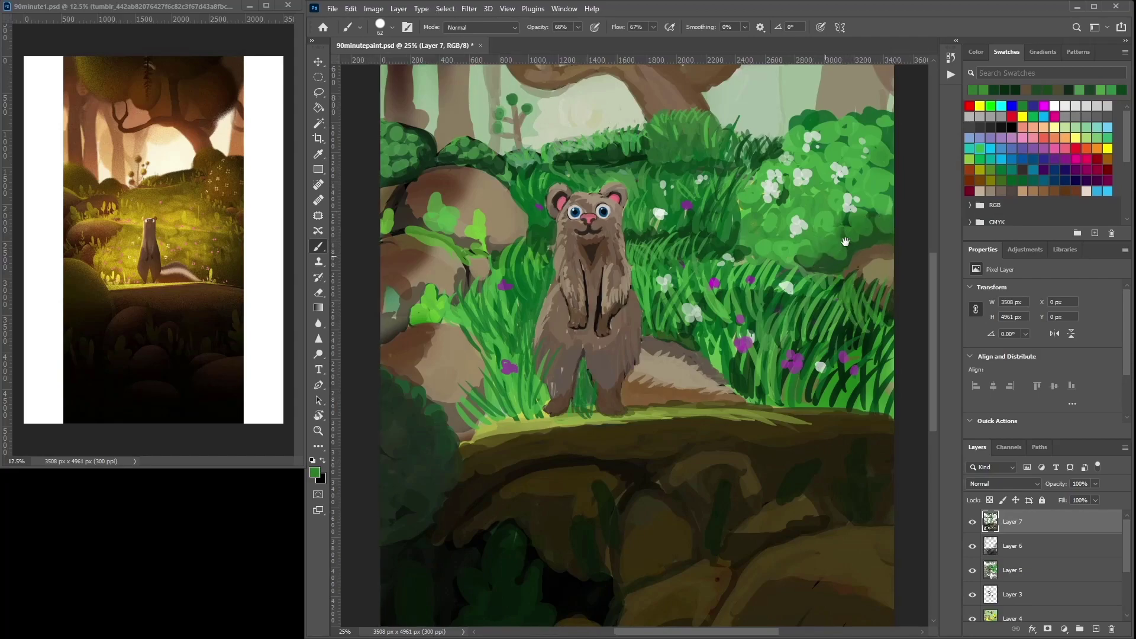
# Reduce the brush to 23 px and paint furry strokes in sampled grey-browns along the tail's upper edge.
pyautogui.moveTo(794, 293); pyautogui.dragTo(851, 226)
pyautogui.hotkey('ctrl', '+')
pyautogui.scroll(2, 792, 321)
pyautogui.rightClick(792, 321)
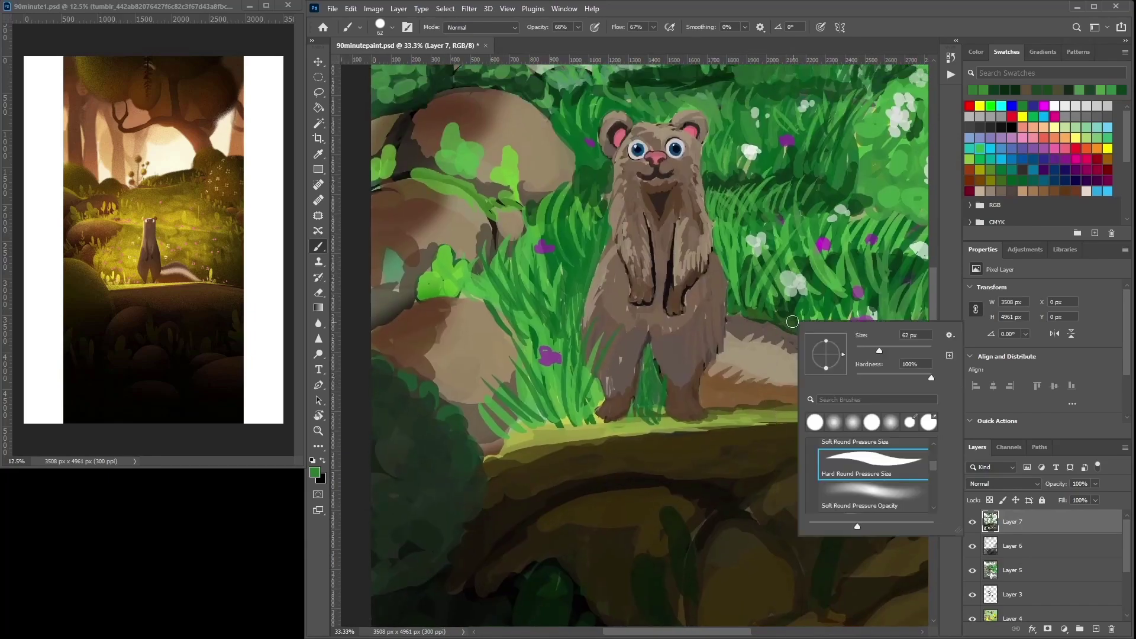
pyautogui.press('Return')
pyautogui.keyDown('alt'); pyautogui.click(742, 322); pyautogui.keyUp('alt')
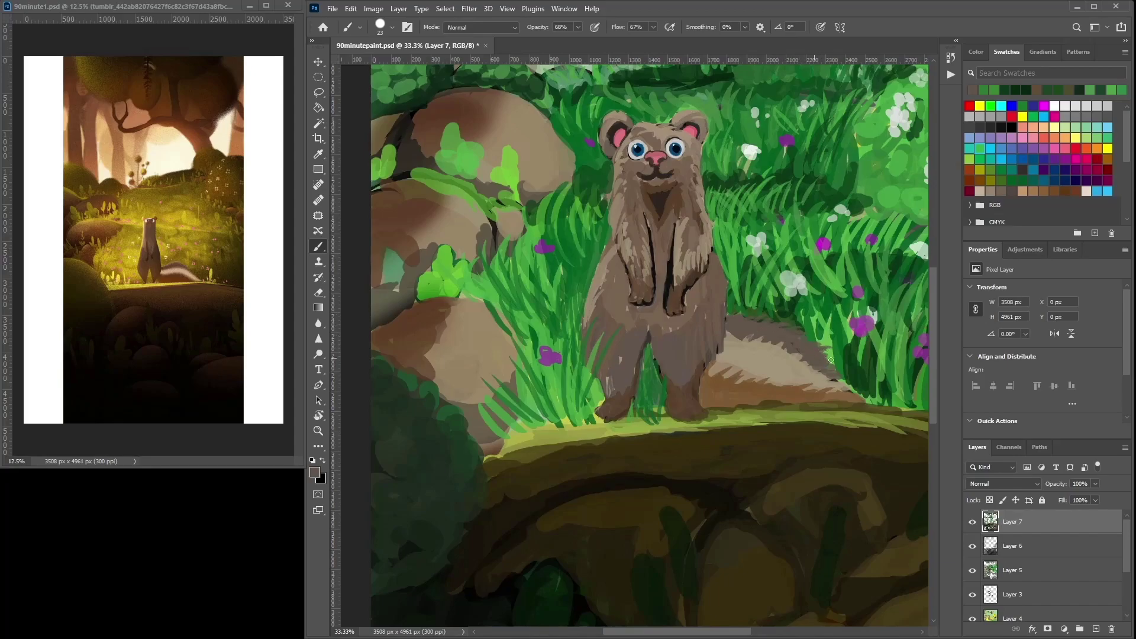
pyautogui.keyDown('alt'); pyautogui.click(777, 344); pyautogui.keyUp('alt')
pyautogui.keyDown('alt'); pyautogui.click(776, 337); pyautogui.keyUp('alt')
pyautogui.keyDown('alt'); pyautogui.click(774, 340); pyautogui.keyUp('alt')
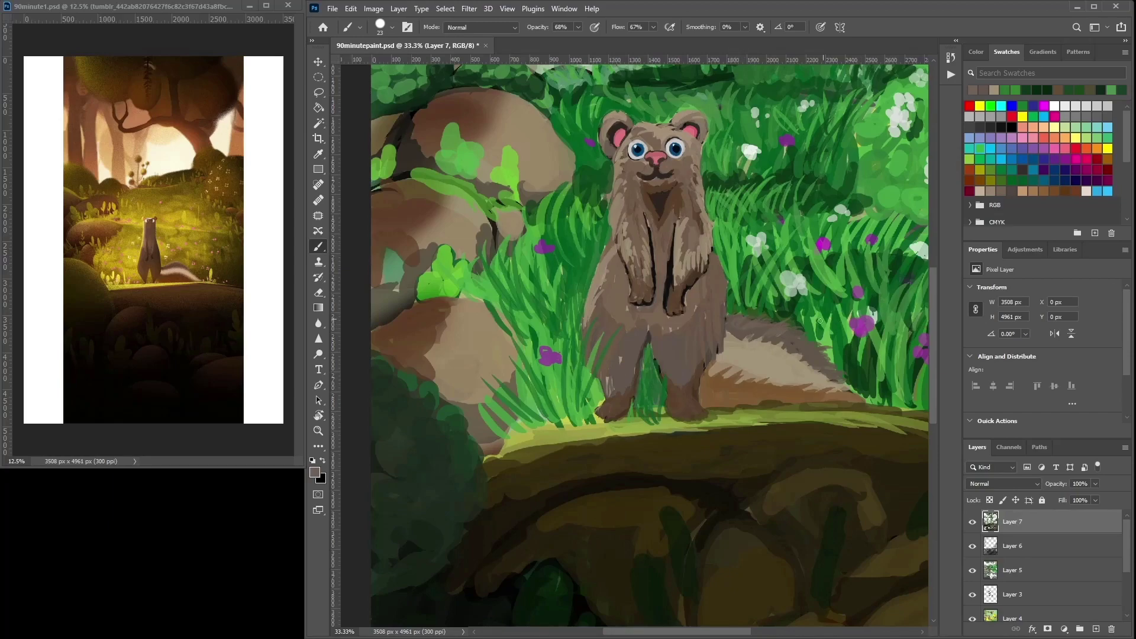
# Sample the tail's tan and brown tones and refine the fur on its lower half.
pyautogui.keyDown('alt'); pyautogui.click(723, 396); pyautogui.keyUp('alt')
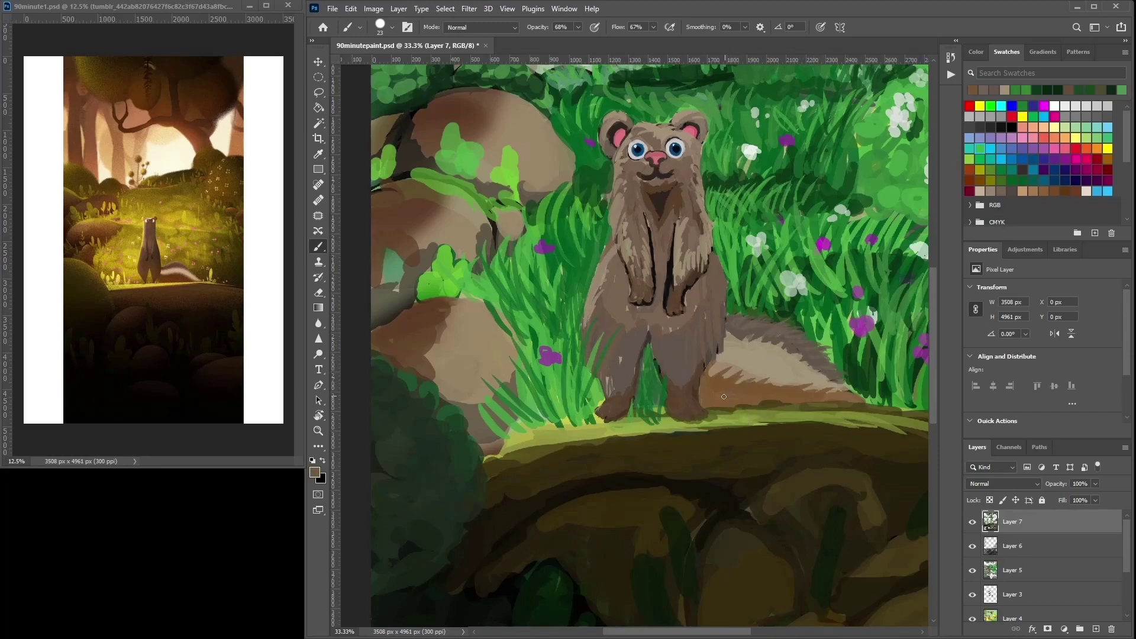
pyautogui.keyDown('alt'); pyautogui.click(735, 377); pyautogui.keyUp('alt')
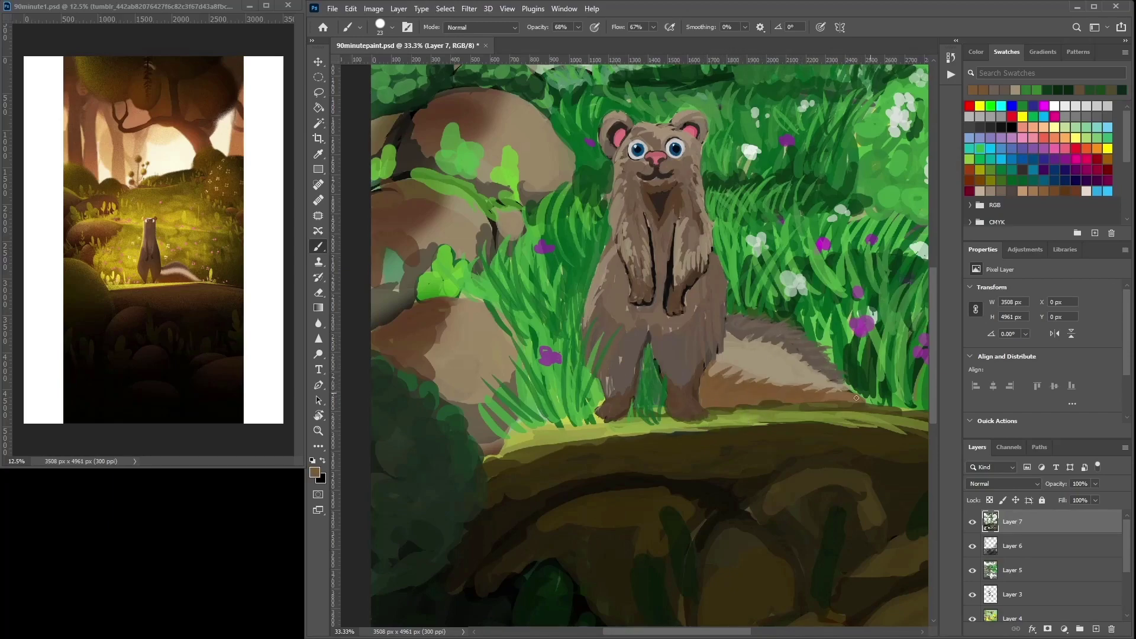
pyautogui.keyDown('alt'); pyautogui.click(761, 409); pyautogui.keyUp('alt')
# Shade the inner edges of the legs and soften the fur on the flank and arm with sampled browns.
pyautogui.keyDown('alt'); pyautogui.click(680, 394); pyautogui.keyUp('alt')
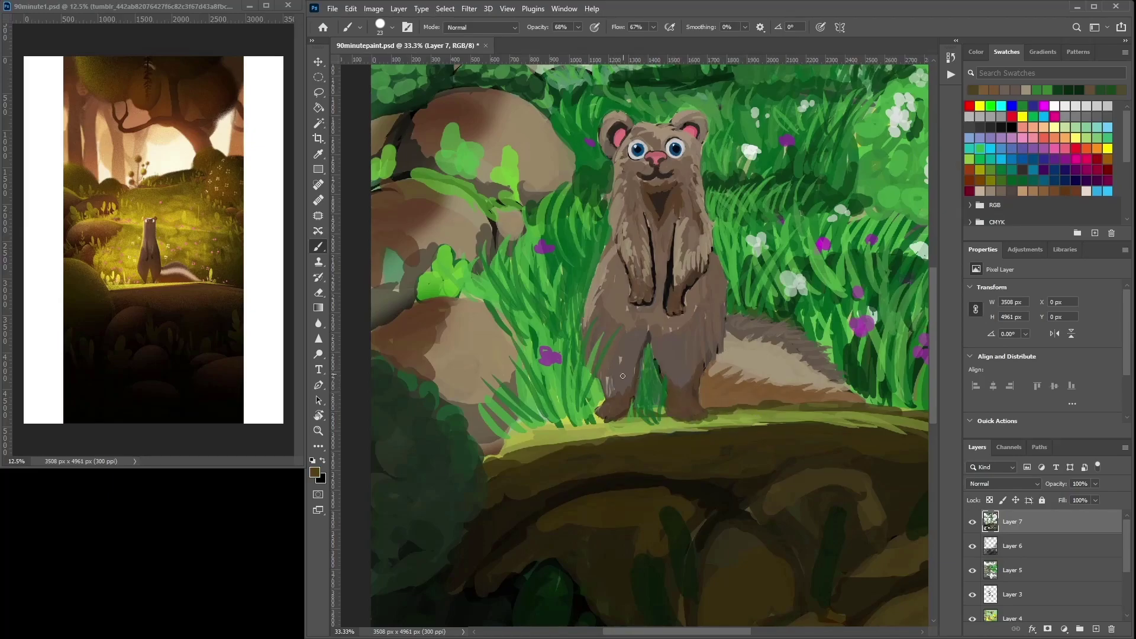
pyautogui.keyDown('alt'); pyautogui.click(674, 373); pyautogui.keyUp('alt')
pyautogui.keyDown('alt'); pyautogui.click(607, 302); pyautogui.keyUp('alt')
pyautogui.keyDown('alt'); pyautogui.click(614, 310); pyautogui.keyUp('alt')
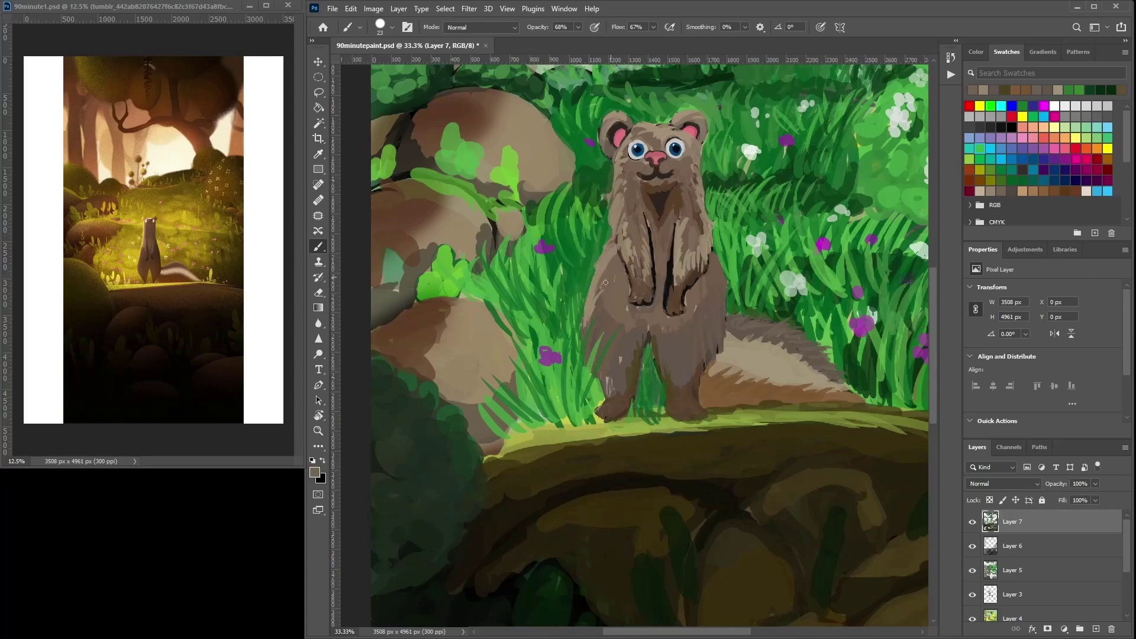
pyautogui.keyDown('alt'); pyautogui.click(624, 240); pyautogui.keyUp('alt')
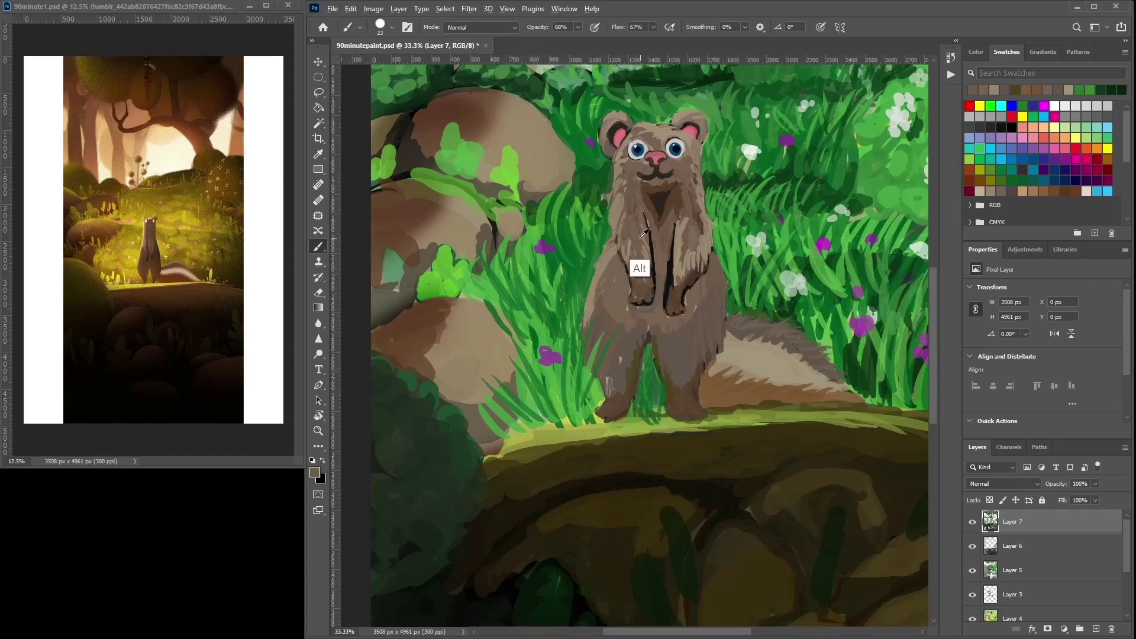
pyautogui.keyDown('alt'); pyautogui.click(624, 240); pyautogui.keyUp('alt')
pyautogui.keyDown('alt'); pyautogui.click(637, 259); pyautogui.keyUp('alt')
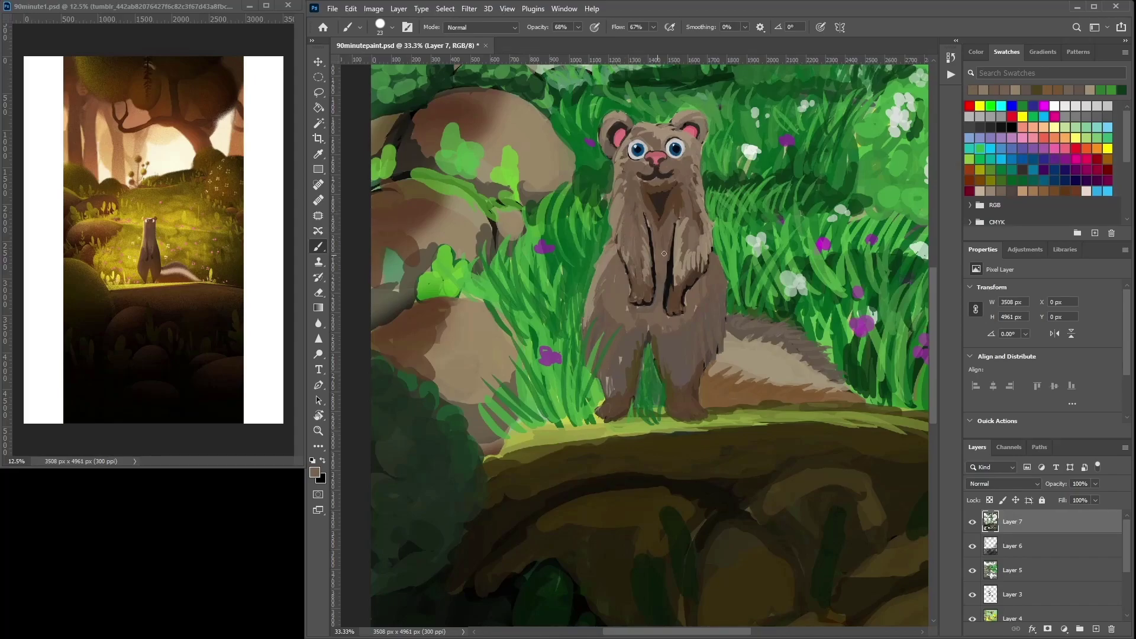
# Refine the fur on the animal's cheek and the corner of its mouth with sampled light and dark browns.
pyautogui.keyDown('alt'); pyautogui.click(704, 186); pyautogui.keyUp('alt')
pyautogui.keyDown('alt'); pyautogui.click(702, 159); pyautogui.keyUp('alt')
pyautogui.keyDown('alt'); pyautogui.click(685, 161); pyautogui.keyUp('alt')
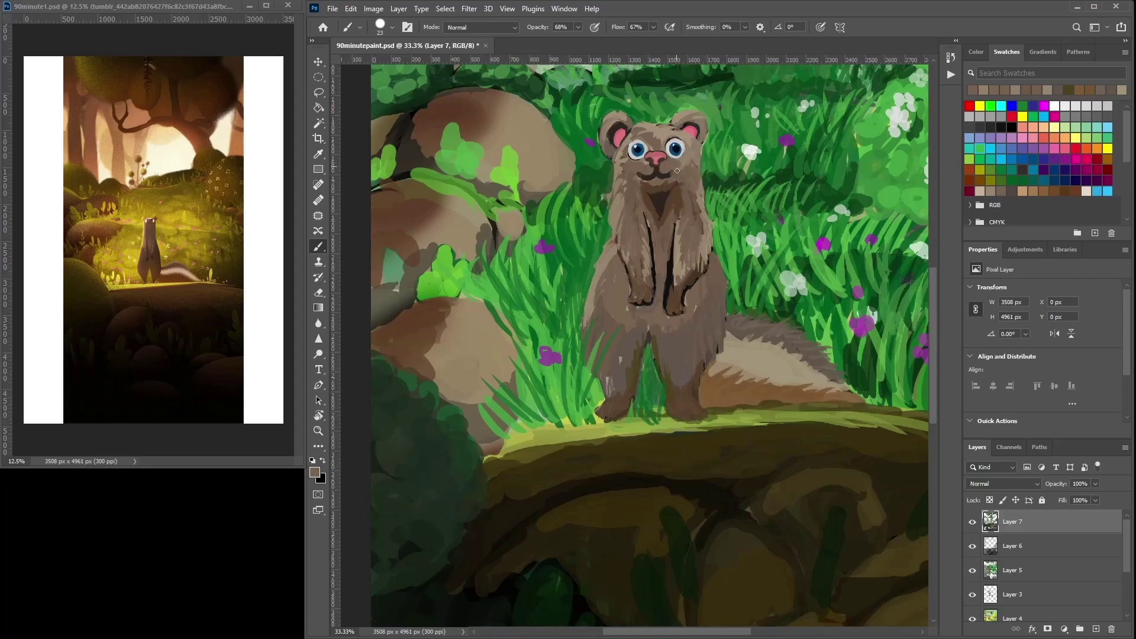
pyautogui.keyDown('alt'); pyautogui.click(673, 181); pyautogui.keyUp('alt')
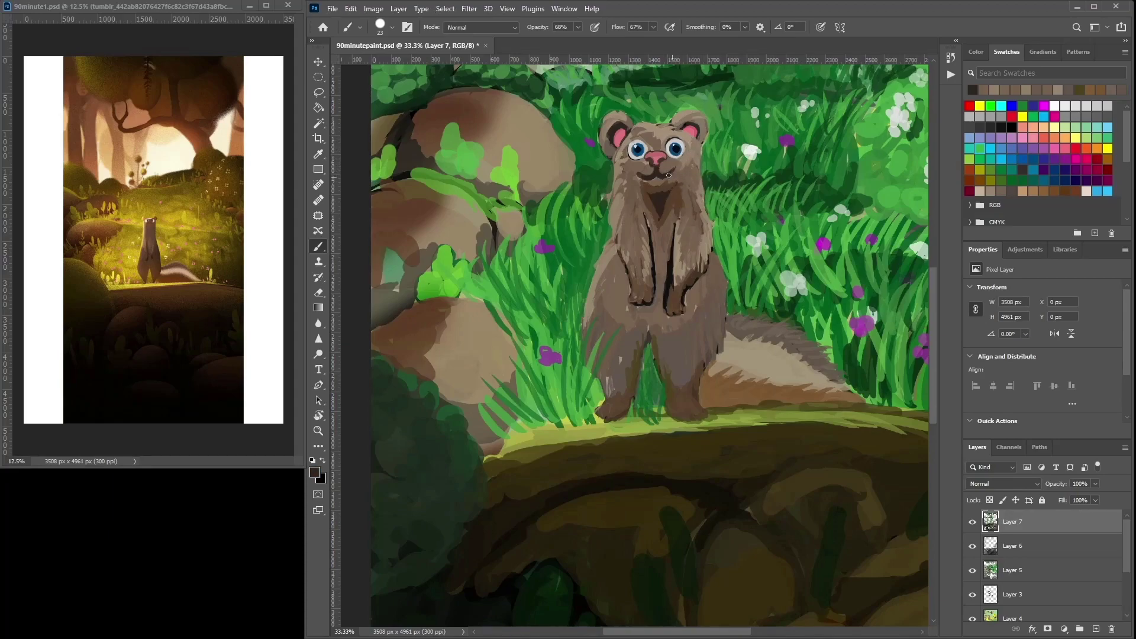
pyautogui.keyDown('alt'); pyautogui.click(697, 151); pyautogui.keyUp('alt')
pyautogui.keyDown('alt'); pyautogui.click(696, 152); pyautogui.keyUp('alt')
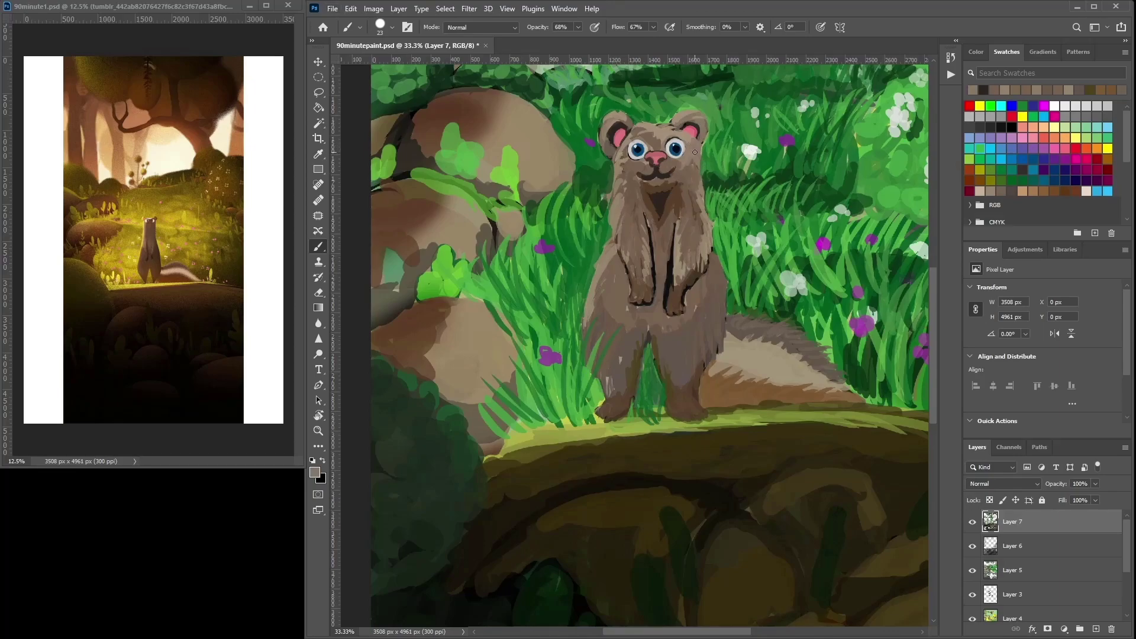
# Touch up the dark inner edges and brown rims of the animal's ears with sampled colors.
pyautogui.keyDown('alt'); pyautogui.click(685, 132); pyautogui.keyUp('alt')
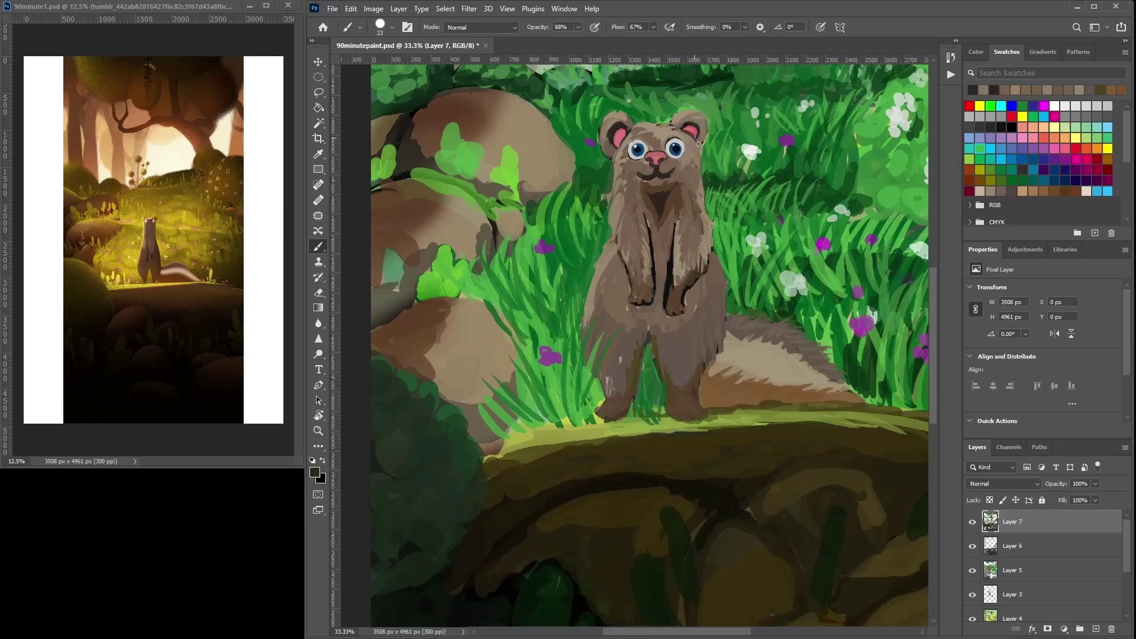
pyautogui.keyDown('alt'); pyautogui.click(701, 143); pyautogui.keyUp('alt')
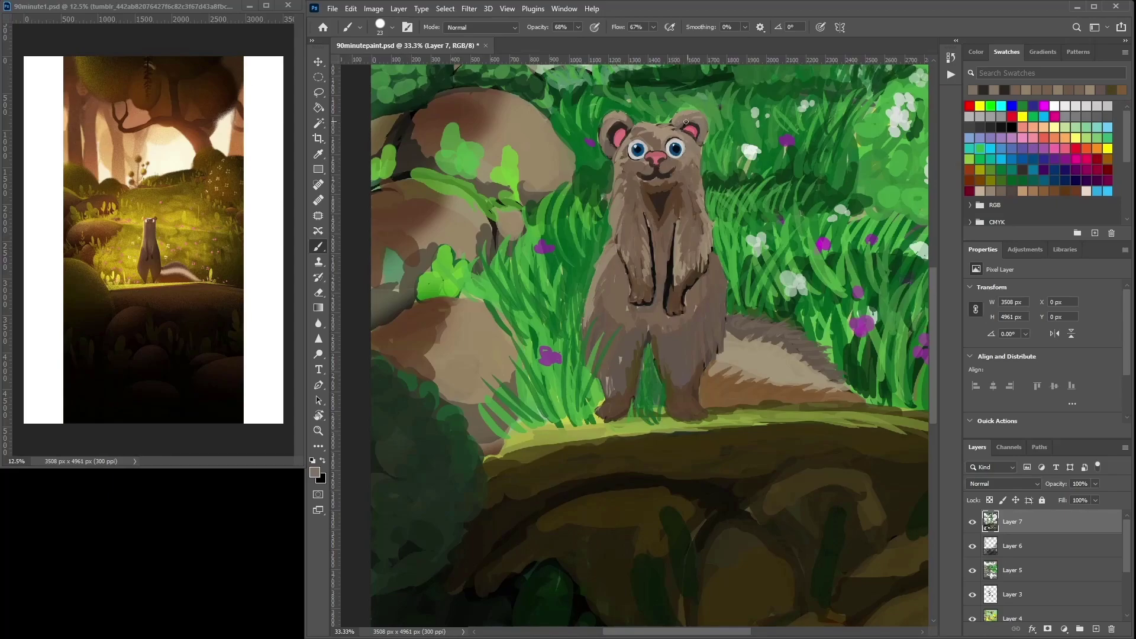
pyautogui.keyDown('alt'); pyautogui.click(627, 120); pyautogui.keyUp('alt')
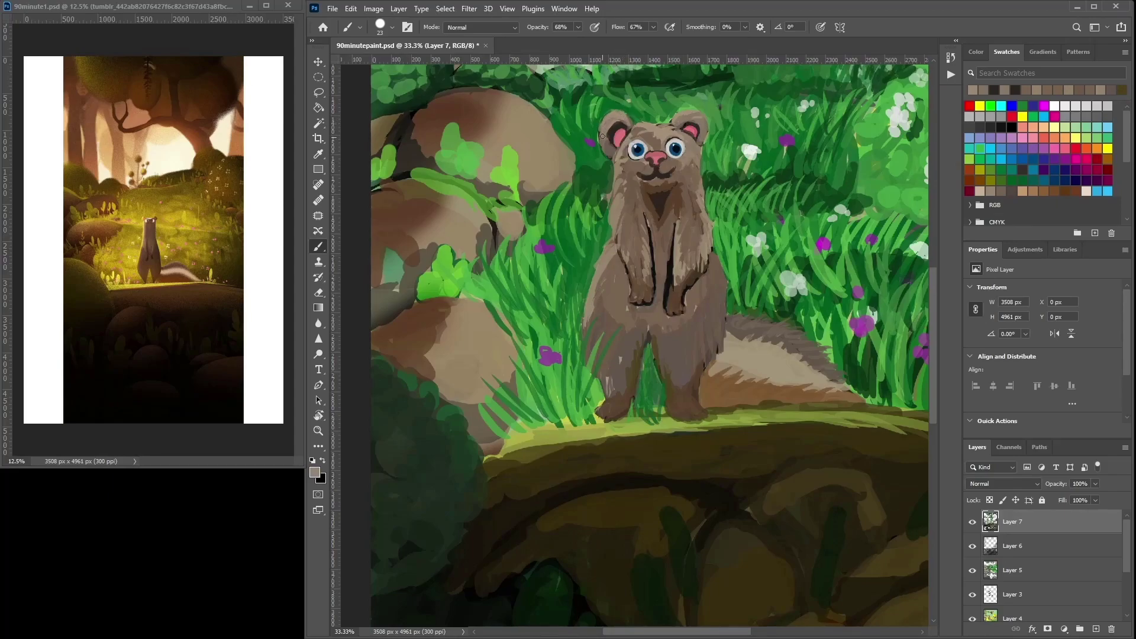
# Shade the inner ears with sampled pinks and add highlights to the ears and nose in the lighter pink #f19299.
pyautogui.keyDown('alt'); pyautogui.click(693, 133); pyautogui.keyUp('alt')
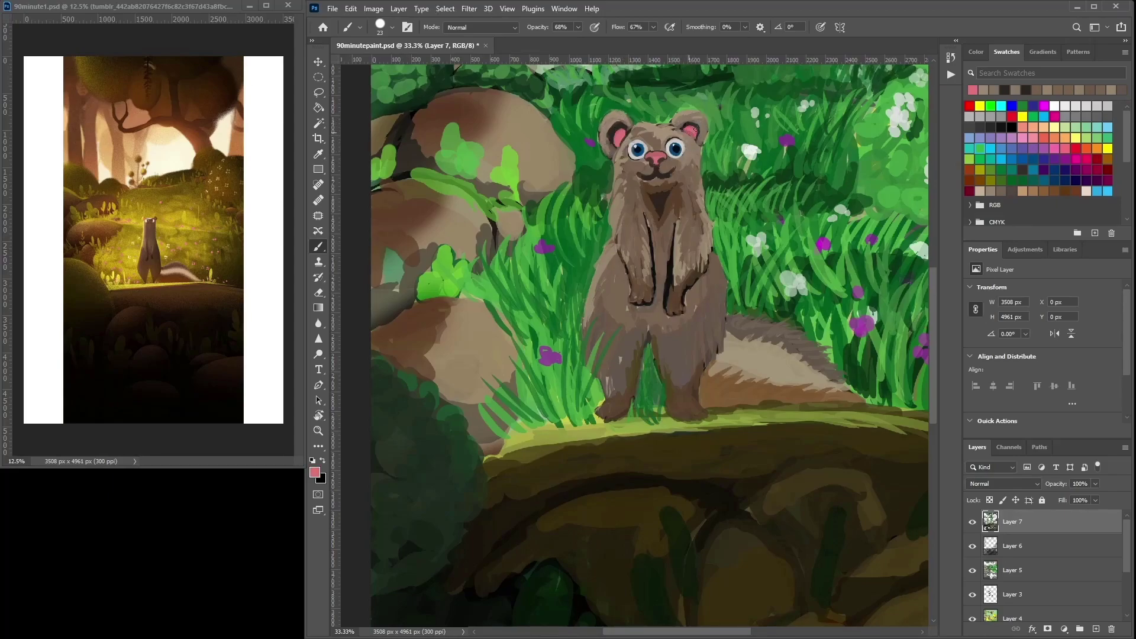
pyautogui.moveTo(696, 126); pyautogui.dragTo(692, 131)
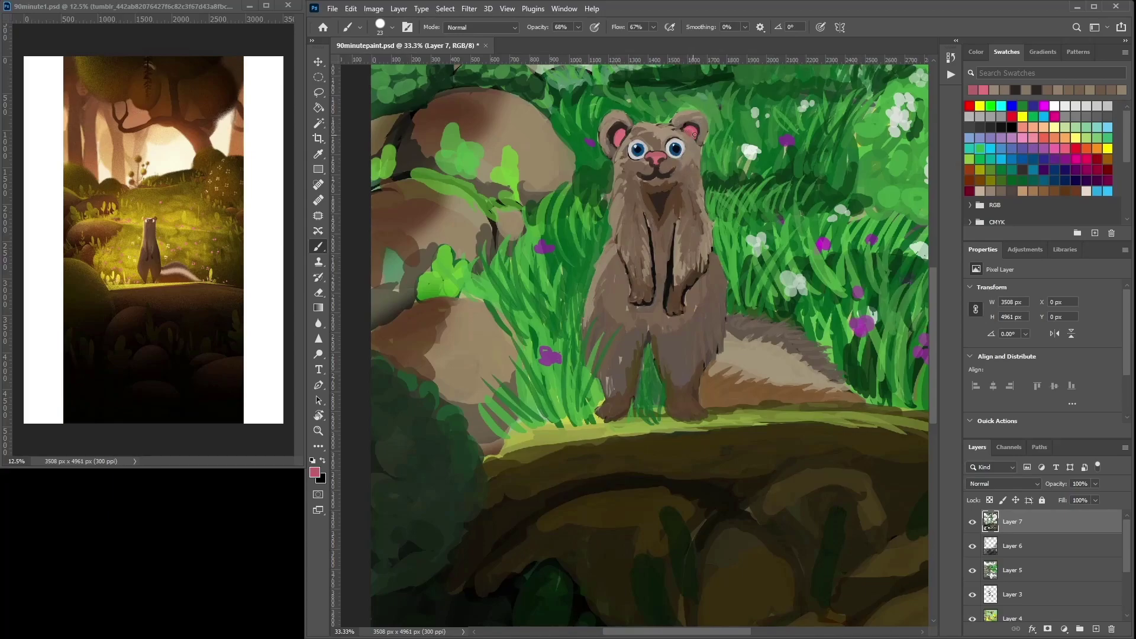
pyautogui.keyDown('alt'); pyautogui.click(689, 134); pyautogui.keyUp('alt')
pyautogui.click(315, 472)
pyautogui.click(473, 179)
pyautogui.click(675, 146)
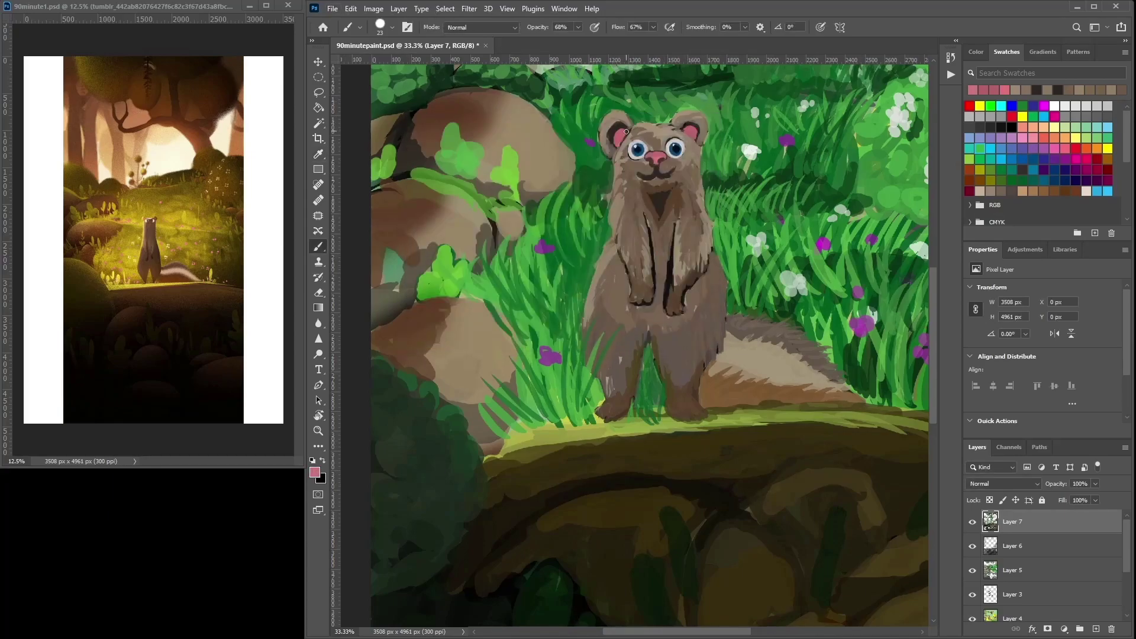
pyautogui.click(315, 471)
pyautogui.click(472, 156)
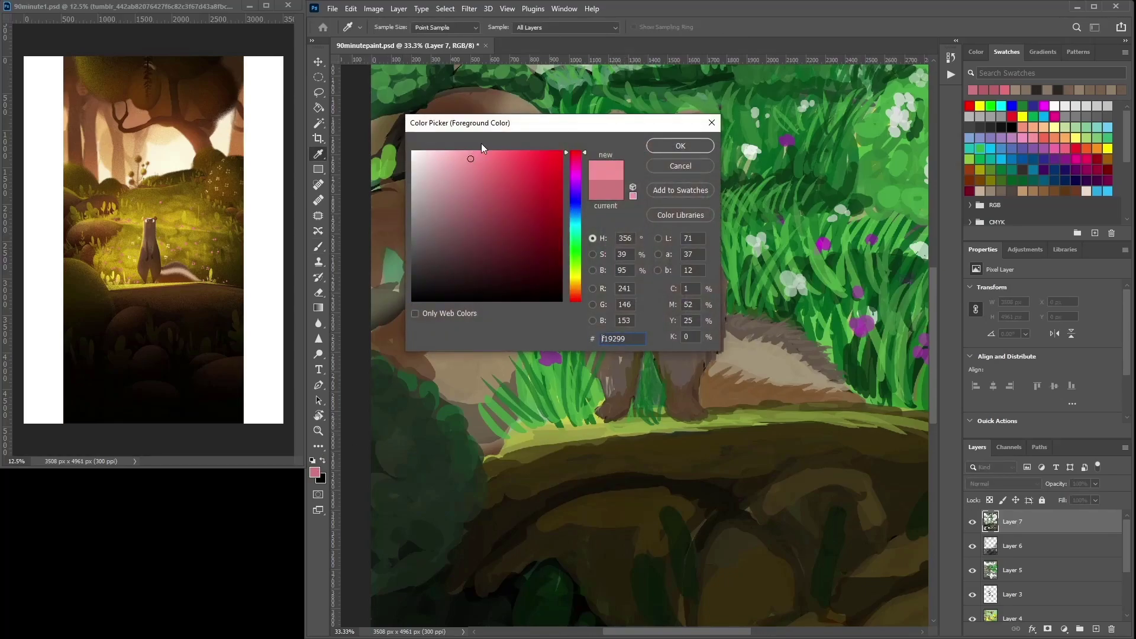
pyautogui.click(679, 146)
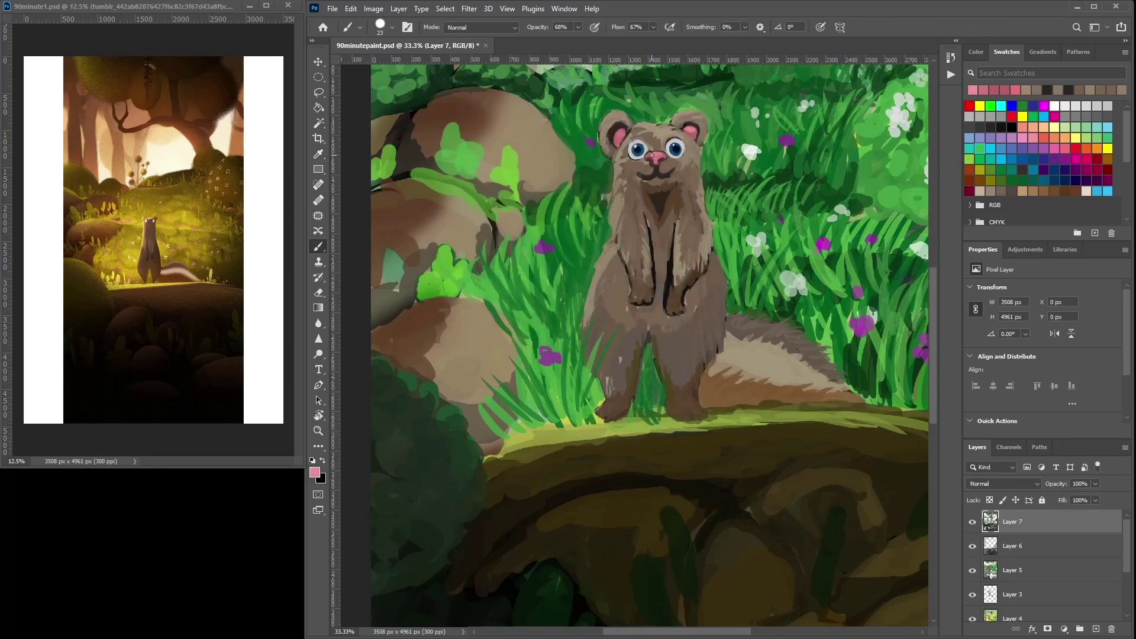
# Blend the forehead fur and the area between the eyes with sampled tan and brown tones.
pyautogui.keyDown('alt'); pyautogui.click(660, 133); pyautogui.keyUp('alt')
pyautogui.keyDown('alt'); pyautogui.click(650, 140); pyautogui.keyUp('alt')
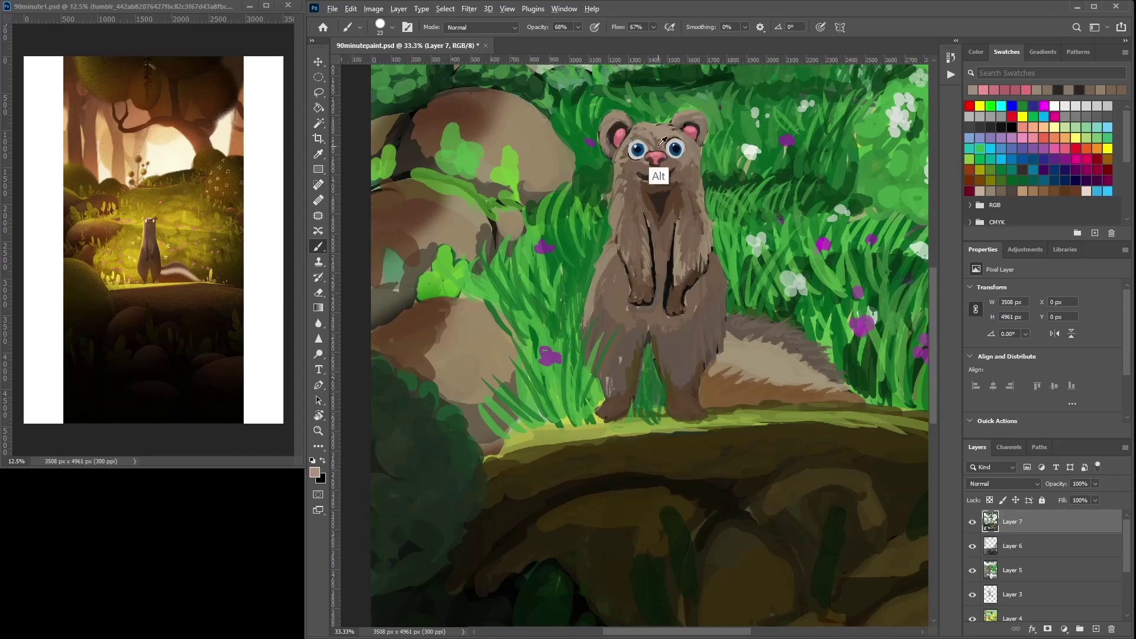
pyautogui.keyDown('alt'); pyautogui.click(655, 144); pyautogui.keyUp('alt')
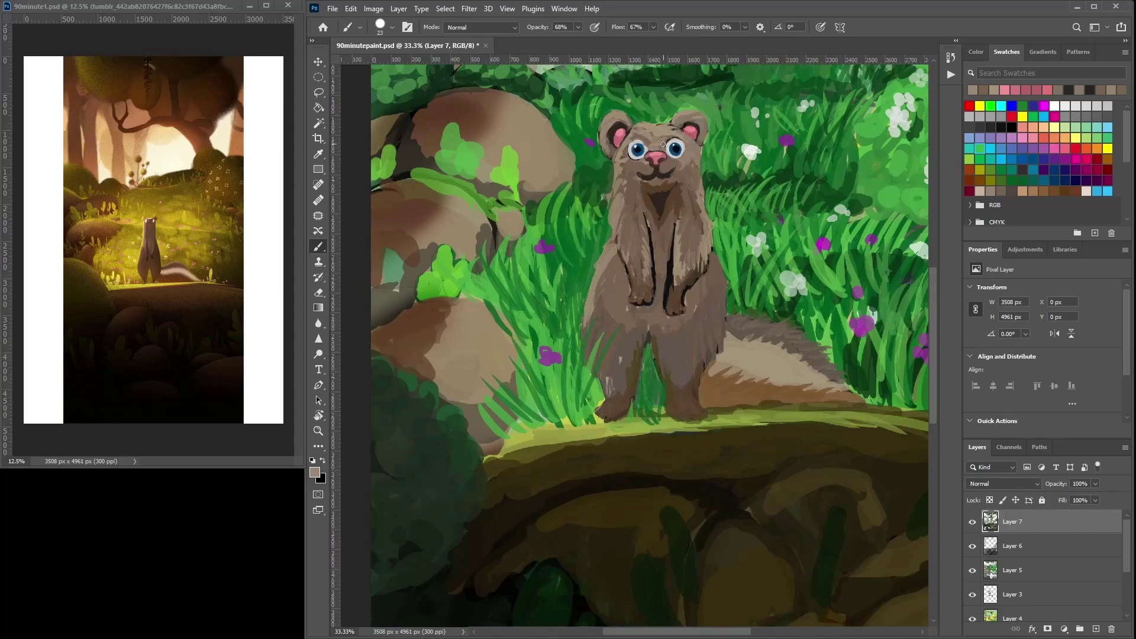
pyautogui.keyDown('alt'); pyautogui.click(656, 131); pyautogui.keyUp('alt')
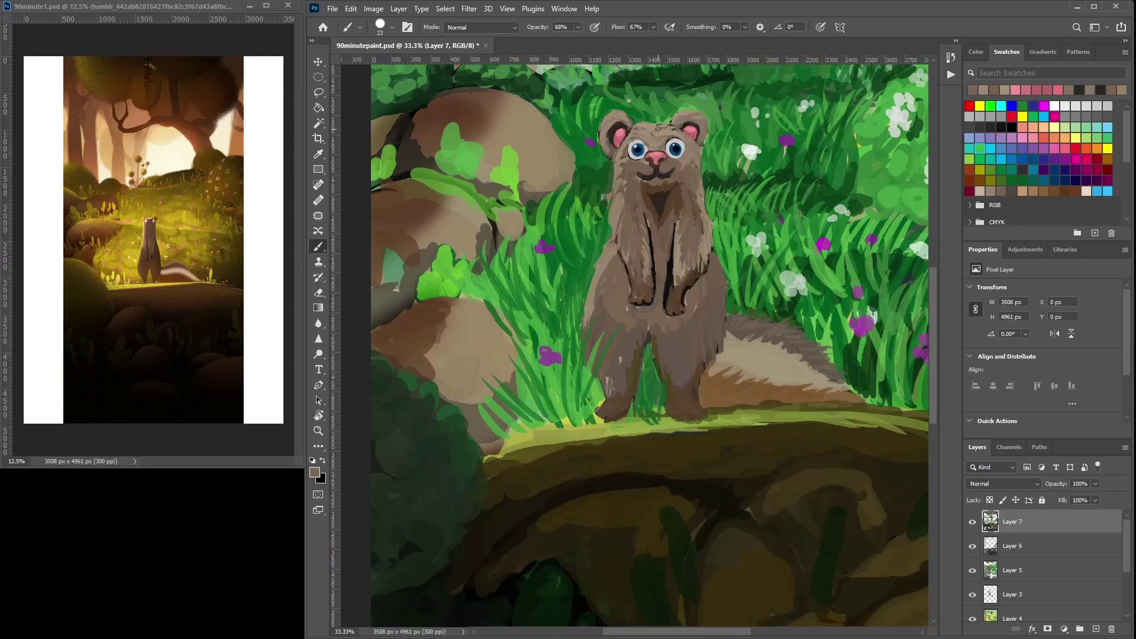
pyautogui.keyDown('alt'); pyautogui.click(662, 138); pyautogui.keyUp('alt')
pyautogui.keyDown('alt'); pyautogui.click(663, 135); pyautogui.keyUp('alt')
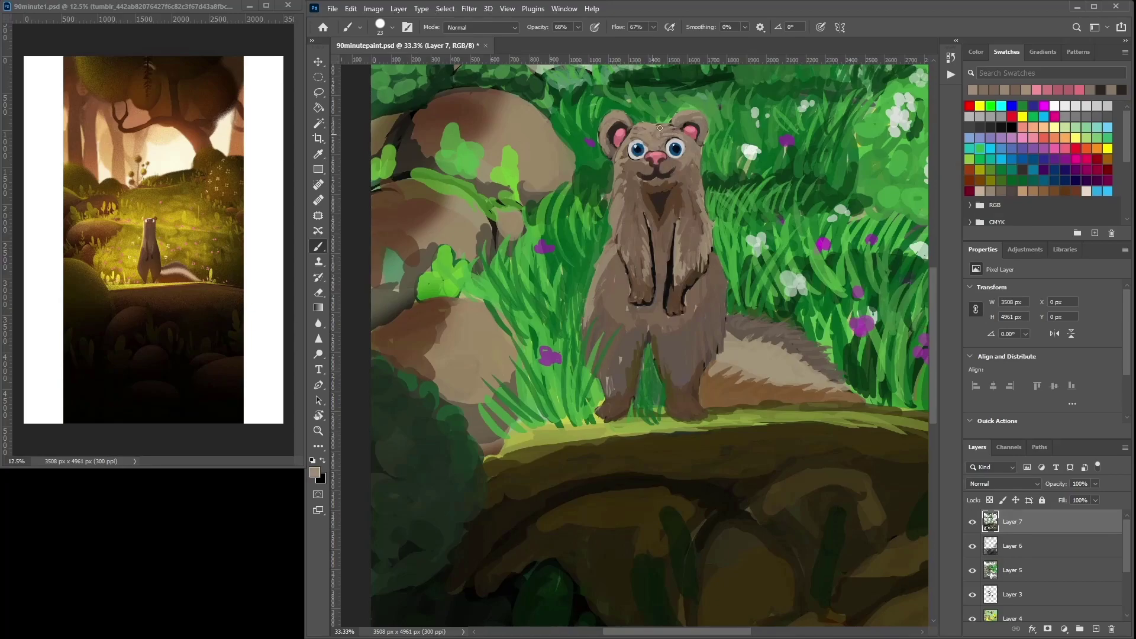
# Soften the fur along both ear rims with browns sampled from the ear.
pyautogui.keyDown('alt'); pyautogui.click(680, 121); pyautogui.keyUp('alt')
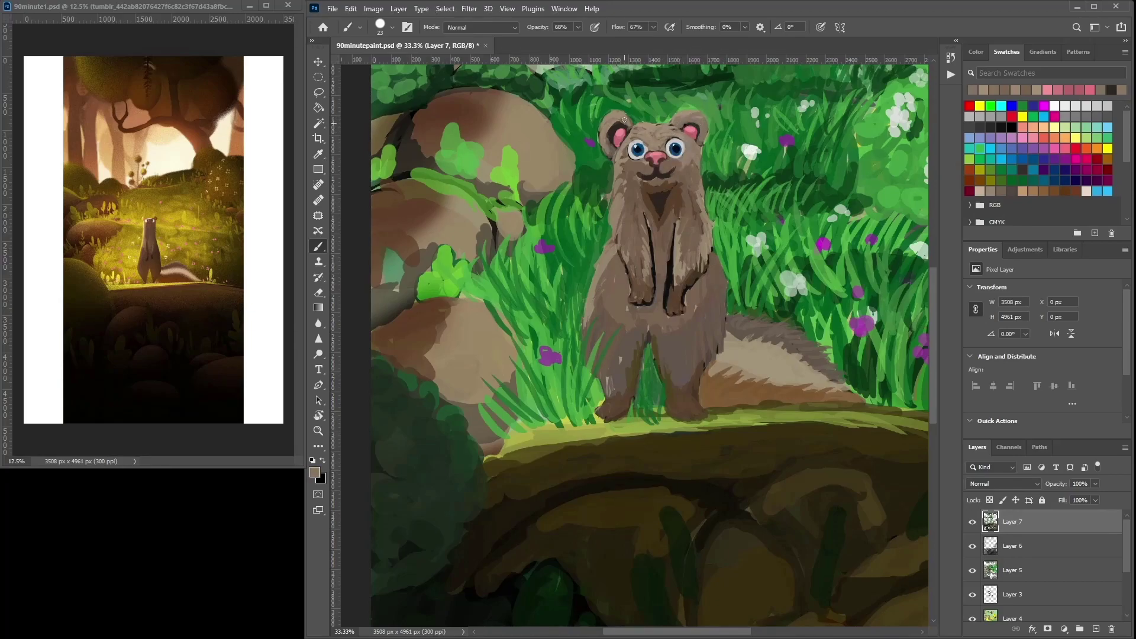
pyautogui.moveTo(626, 115); pyautogui.dragTo(626, 120)
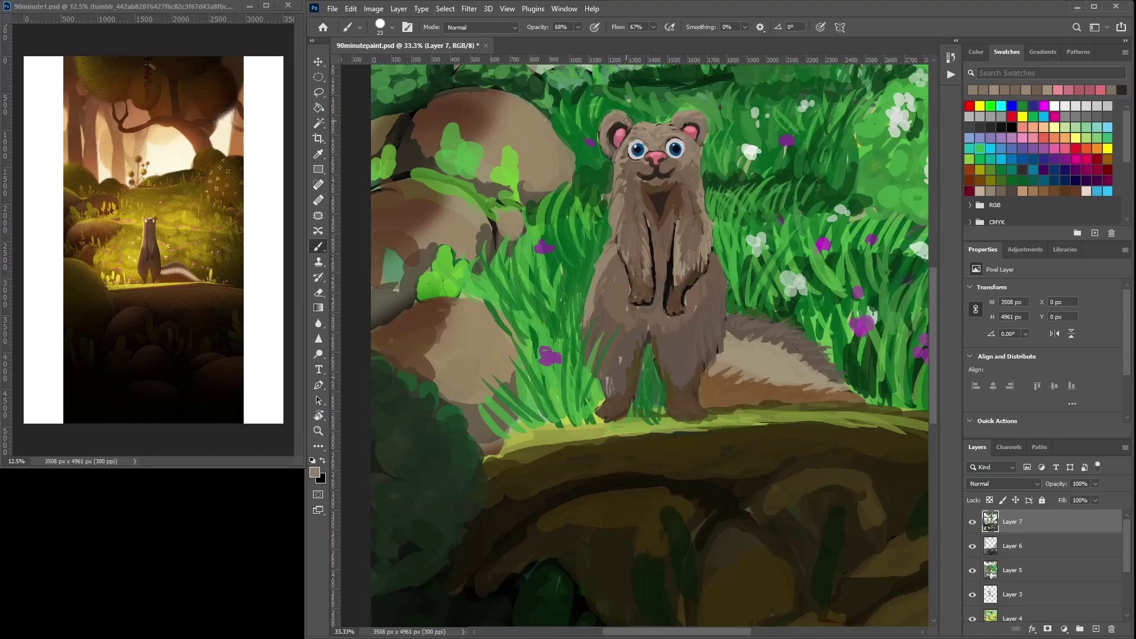
pyautogui.keyDown('alt'); pyautogui.click(683, 121); pyautogui.keyUp('alt')
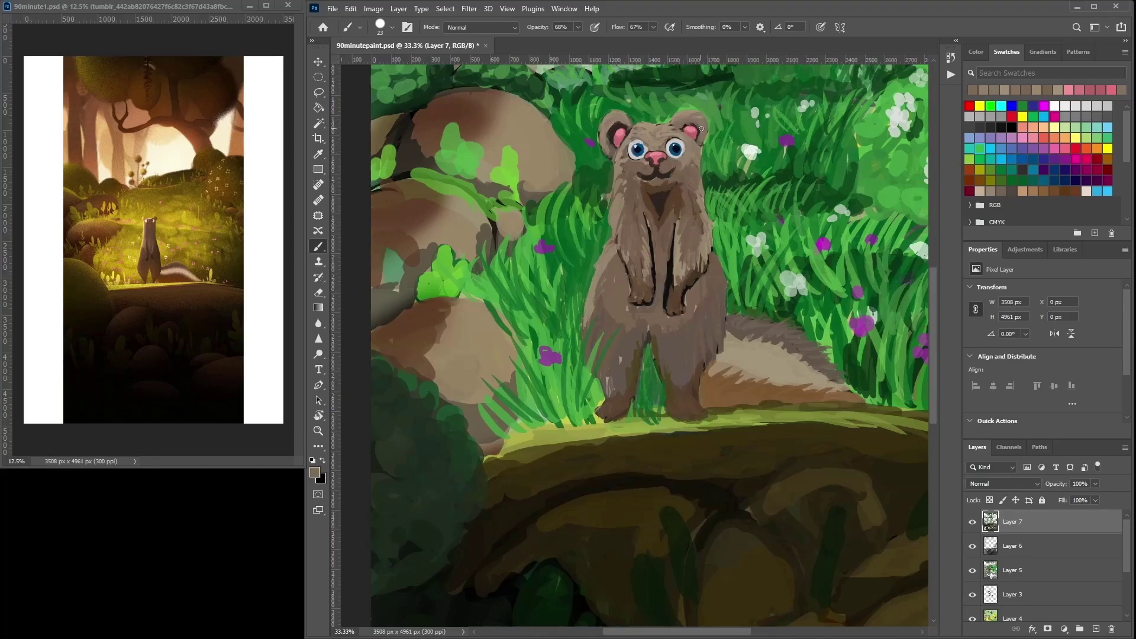
# Paint light tan fur strokes on both cheeks and blend sampled browns over the upper chest and shoulder.
pyautogui.keyDown('alt'); pyautogui.click(624, 171); pyautogui.keyUp('alt')
pyautogui.moveTo(635, 152); pyautogui.dragTo(625, 162)
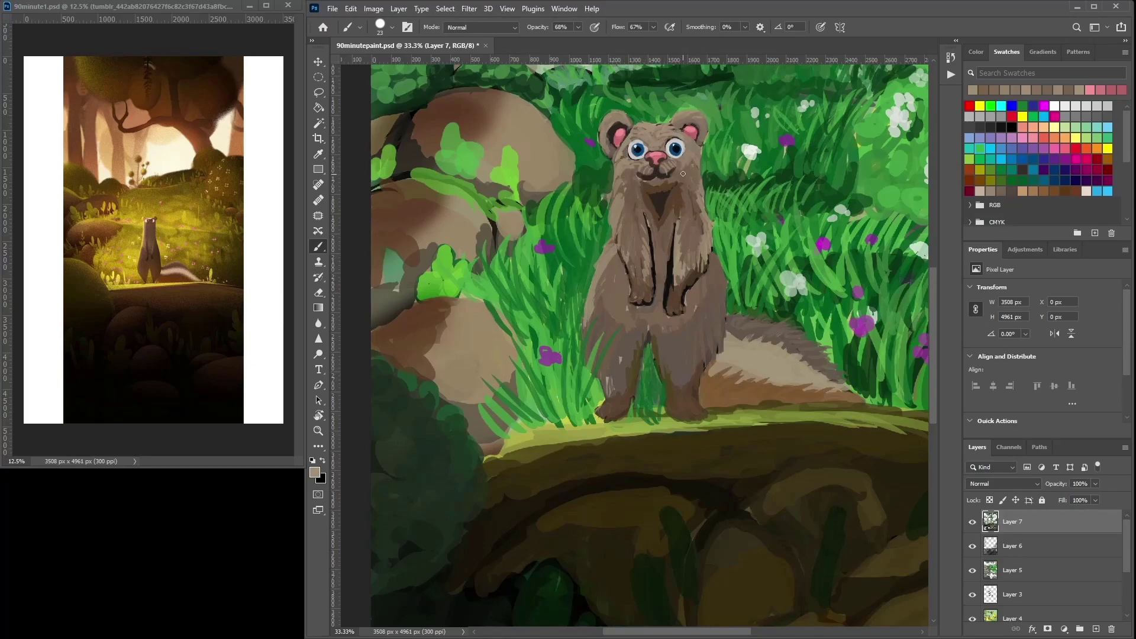
pyautogui.moveTo(692, 163); pyautogui.dragTo(687, 172)
pyautogui.keyDown('alt'); pyautogui.click(676, 202); pyautogui.keyUp('alt')
pyautogui.keyDown('alt'); pyautogui.click(673, 210); pyautogui.keyUp('alt')
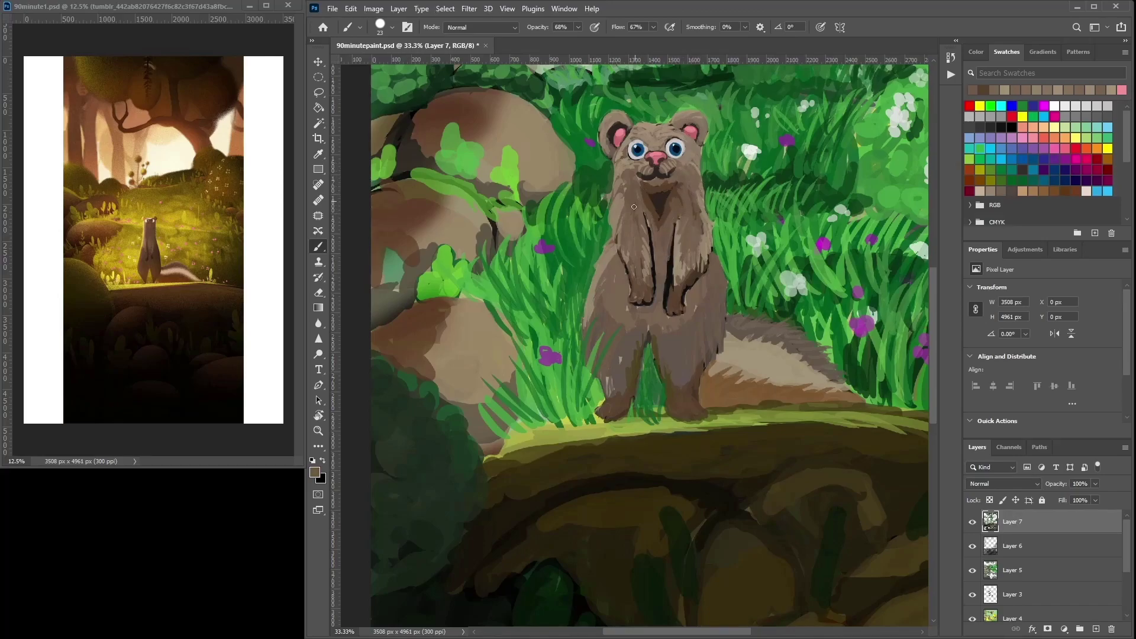
pyautogui.moveTo(616, 188); pyautogui.dragTo(624, 191)
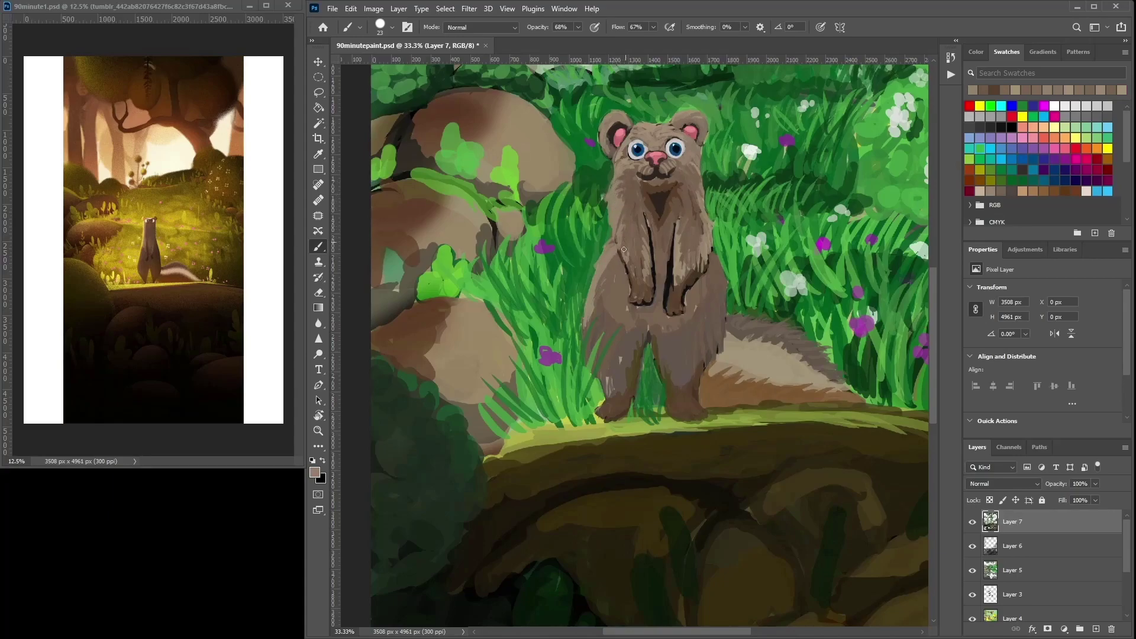
# Soften the dark outlines along the arms and paws with sampled browns and add light strokes where the tail meets the flank.
pyautogui.keyDown('alt'); pyautogui.click(664, 271); pyautogui.keyUp('alt')
pyautogui.keyDown('alt'); pyautogui.click(664, 269); pyautogui.keyUp('alt')
pyautogui.moveTo(666, 262)
pyautogui.mouseDown()
pyautogui.moveTo(656, 304)
pyautogui.moveTo(685, 258)
pyautogui.moveTo(666, 296)
pyautogui.moveTo(694, 300)
pyautogui.moveTo(681, 318)
pyautogui.moveTo(669, 319)
pyautogui.moveTo(679, 217)
pyautogui.moveTo(636, 308)
pyautogui.mouseUp()
pyautogui.keyDown('alt'); pyautogui.click(670, 277); pyautogui.keyUp('alt')
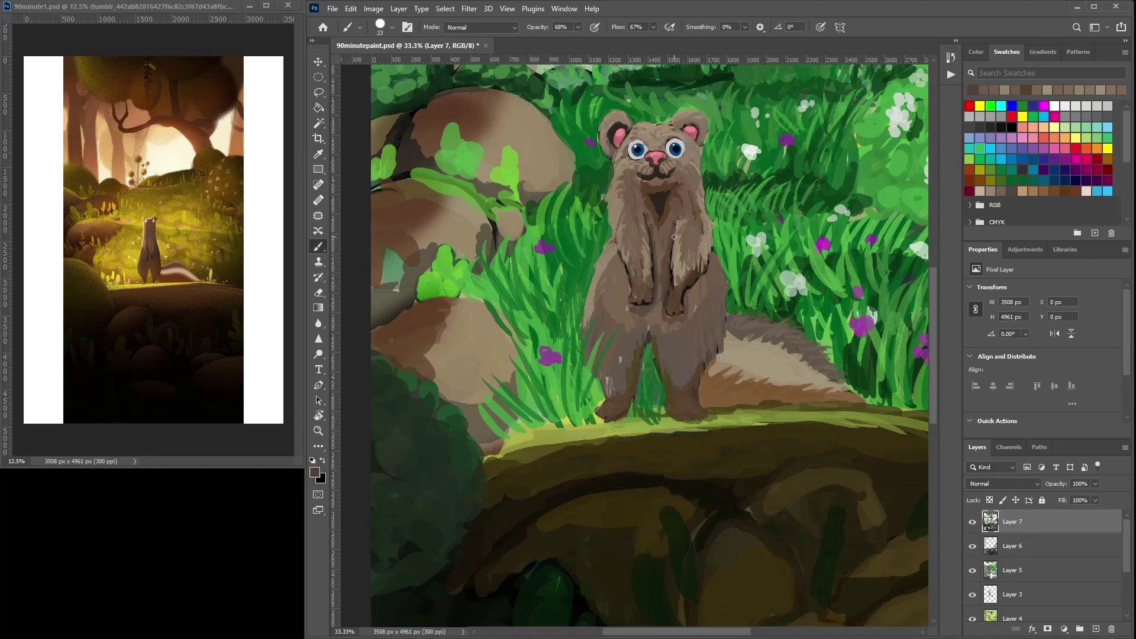
pyautogui.moveTo(727, 332)
pyautogui.mouseDown()
pyautogui.moveTo(760, 328)
pyautogui.moveTo(748, 337)
pyautogui.moveTo(876, 220)
pyautogui.moveTo(755, 342)
pyautogui.moveTo(756, 331)
pyautogui.moveTo(733, 339)
pyautogui.mouseUp()
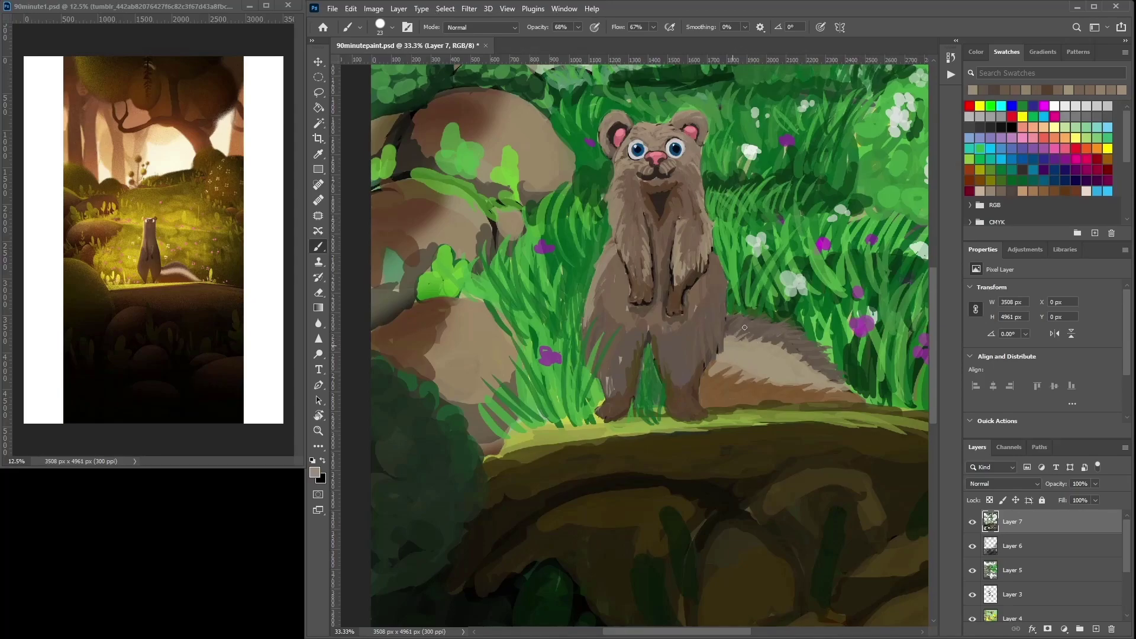
# Paint grass blades in sampled greens between the animal and the flowering bush.
pyautogui.keyDown('alt'); pyautogui.click(842, 283); pyautogui.keyUp('alt')
pyautogui.moveTo(831, 252); pyautogui.dragTo(842, 301)
pyautogui.keyDown('alt'); pyautogui.click(841, 305); pyautogui.keyUp('alt')
pyautogui.moveTo(845, 251); pyautogui.dragTo(841, 303)
pyautogui.moveTo(854, 241)
pyautogui.mouseDown()
pyautogui.moveTo(847, 286)
pyautogui.moveTo(830, 275)
pyautogui.mouseUp()
pyautogui.moveTo(867, 178)
pyautogui.mouseDown()
pyautogui.moveTo(852, 232)
pyautogui.moveTo(817, 243)
pyautogui.mouseUp()
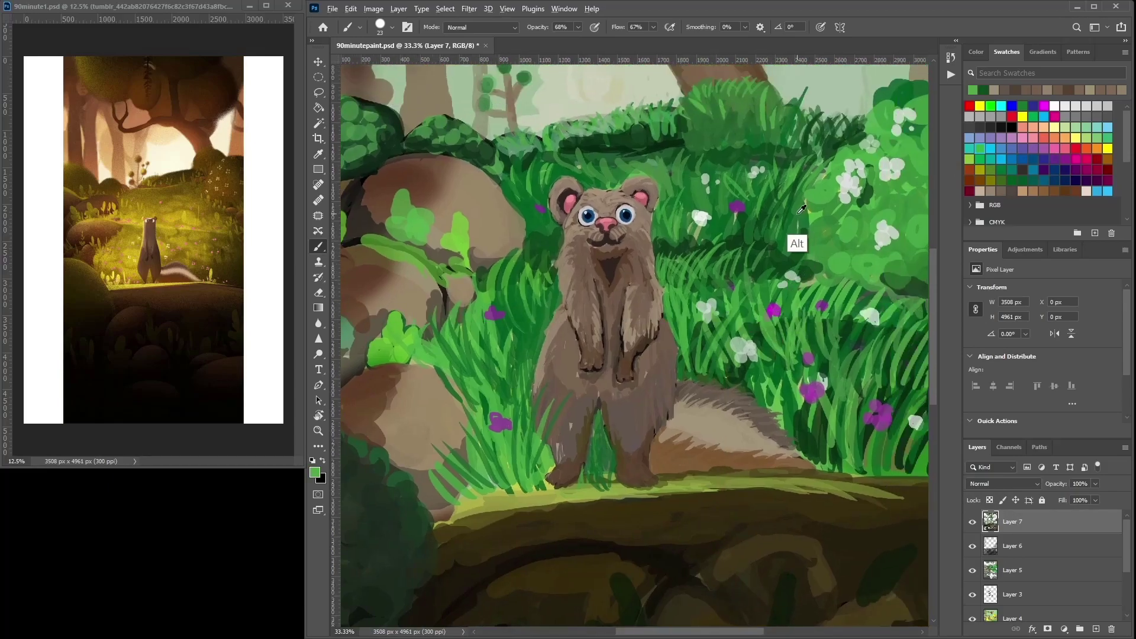
# Dab leaves over the flowering bush with sampled light and mid greens, working around its white blossoms.
pyautogui.keyDown('alt'); pyautogui.click(800, 212); pyautogui.keyUp('alt')
pyautogui.moveTo(812, 185)
pyautogui.mouseDown()
pyautogui.moveTo(837, 207)
pyautogui.moveTo(816, 209)
pyautogui.moveTo(833, 180)
pyautogui.moveTo(823, 204)
pyautogui.moveTo(817, 190)
pyautogui.moveTo(857, 169)
pyautogui.moveTo(838, 227)
pyautogui.moveTo(822, 219)
pyautogui.moveTo(804, 239)
pyautogui.moveTo(824, 243)
pyautogui.moveTo(836, 216)
pyautogui.moveTo(846, 248)
pyautogui.moveTo(857, 221)
pyautogui.moveTo(818, 225)
pyautogui.moveTo(824, 235)
pyautogui.moveTo(820, 196)
pyautogui.moveTo(857, 219)
pyautogui.moveTo(886, 198)
pyautogui.moveTo(878, 190)
pyautogui.moveTo(866, 235)
pyautogui.moveTo(813, 219)
pyautogui.moveTo(830, 209)
pyautogui.moveTo(793, 223)
pyautogui.moveTo(770, 270)
pyautogui.mouseUp()
pyautogui.keyDown('alt'); pyautogui.click(865, 191); pyautogui.keyUp('alt')
pyautogui.keyDown('alt'); pyautogui.click(832, 194); pyautogui.keyUp('alt')
pyautogui.keyDown('alt'); pyautogui.click(861, 200); pyautogui.keyUp('alt')
pyautogui.keyDown('alt'); pyautogui.click(863, 197); pyautogui.keyUp('alt')
pyautogui.keyDown('alt'); pyautogui.click(824, 258); pyautogui.keyUp('alt')
pyautogui.keyDown('alt'); pyautogui.click(825, 229); pyautogui.keyUp('alt')
pyautogui.keyDown('alt'); pyautogui.click(850, 217); pyautogui.keyUp('alt')
pyautogui.keyDown('alt'); pyautogui.click(892, 172); pyautogui.keyUp('alt')
pyautogui.keyDown('alt'); pyautogui.click(808, 227); pyautogui.keyUp('alt')
pyautogui.keyDown('alt'); pyautogui.click(828, 210); pyautogui.keyUp('alt')
# Shape the leaf clusters along the flowering bush's edge nearest the animal with sampled light and dark greens.
pyautogui.moveTo(746, 249)
pyautogui.mouseDown()
pyautogui.moveTo(737, 260)
pyautogui.moveTo(746, 263)
pyautogui.moveTo(733, 216)
pyautogui.mouseUp()
pyautogui.keyDown('alt'); pyautogui.click(746, 192); pyautogui.keyUp('alt')
pyautogui.keyDown('alt'); pyautogui.click(754, 203); pyautogui.keyUp('alt')
pyautogui.moveTo(764, 178)
pyautogui.mouseDown()
pyautogui.moveTo(749, 199)
pyautogui.moveTo(770, 170)
pyautogui.moveTo(794, 173)
pyautogui.mouseUp()
pyautogui.keyDown('alt'); pyautogui.click(757, 194); pyautogui.keyUp('alt')
pyautogui.keyDown('alt'); pyautogui.click(791, 191); pyautogui.keyUp('alt')
pyautogui.moveTo(755, 254)
pyautogui.mouseDown()
pyautogui.moveTo(732, 272)
pyautogui.moveTo(757, 260)
pyautogui.mouseUp()
pyautogui.keyDown('alt'); pyautogui.click(749, 285); pyautogui.keyUp('alt')
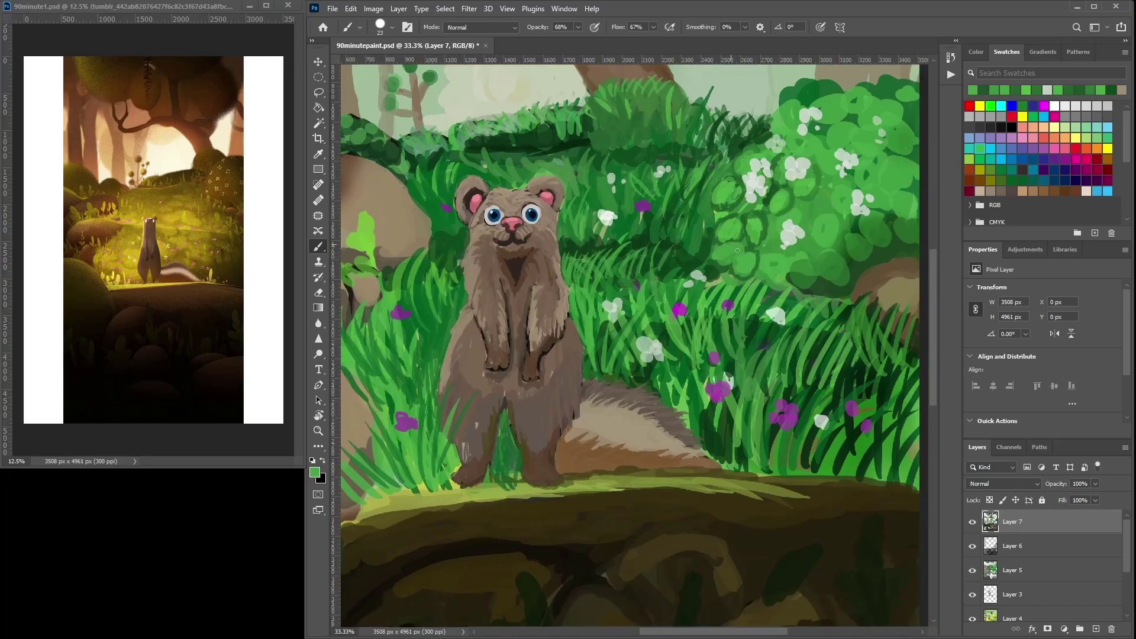
# Add more leaf dabs to the upper and middle parts of the flowering bush with sampled greens.
pyautogui.hotkey('ctrl', '-')
pyautogui.keyDown('alt'); pyautogui.click(776, 250); pyautogui.keyUp('alt')
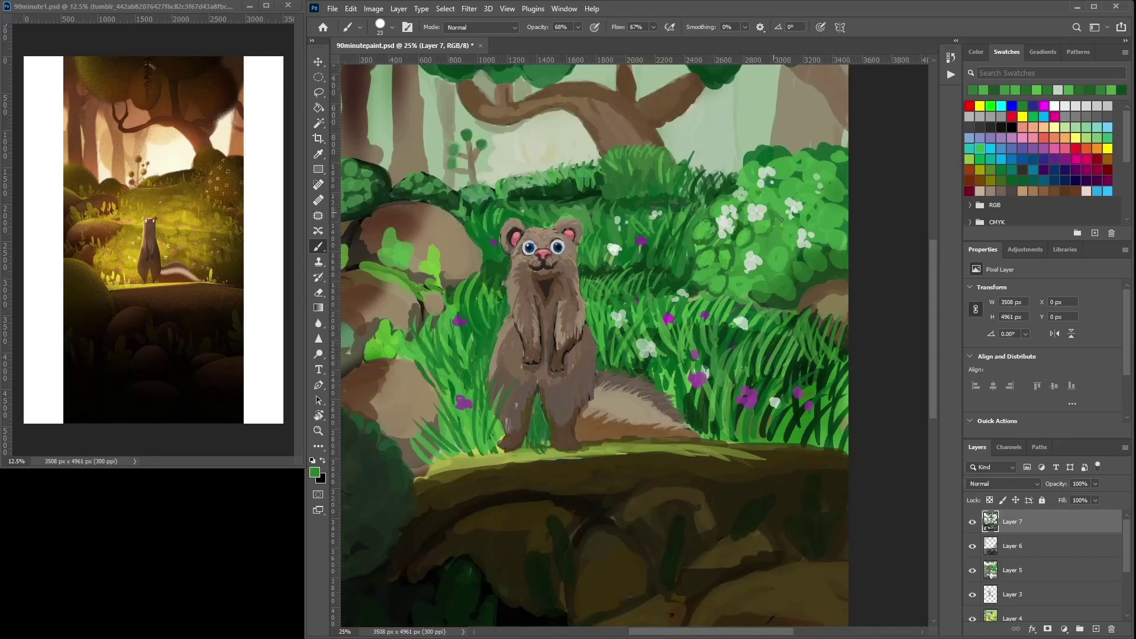
pyautogui.moveTo(781, 198)
pyautogui.mouseDown()
pyautogui.moveTo(780, 207)
pyautogui.moveTo(767, 193)
pyautogui.mouseUp()
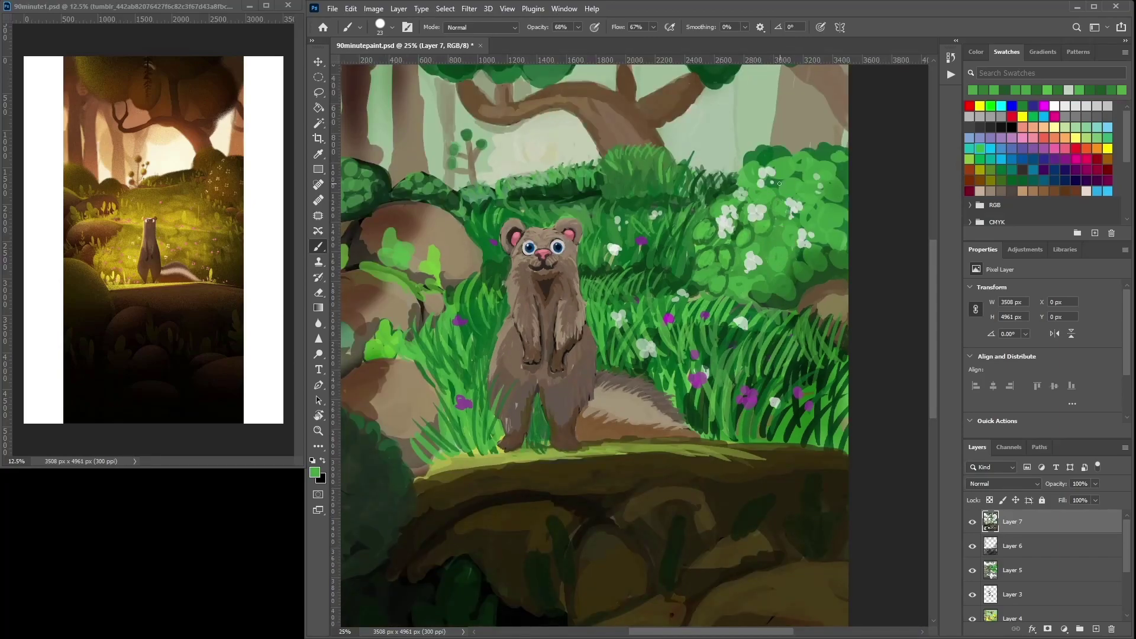
pyautogui.keyDown('alt'); pyautogui.click(772, 180); pyautogui.keyUp('alt')
pyautogui.keyDown('alt'); pyautogui.click(774, 208); pyautogui.keyUp('alt')
pyautogui.keyDown('alt'); pyautogui.click(765, 192); pyautogui.keyUp('alt')
pyautogui.moveTo(781, 165); pyautogui.dragTo(786, 173)
pyautogui.keyDown('alt'); pyautogui.click(779, 199); pyautogui.keyUp('alt')
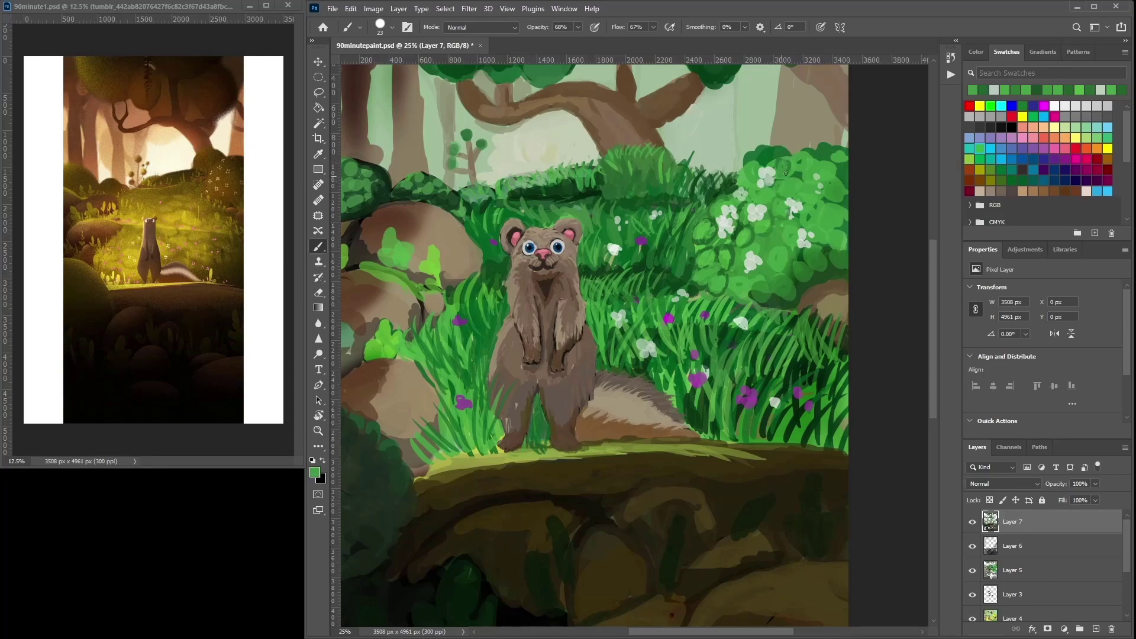
pyautogui.keyDown('alt'); pyautogui.click(793, 214); pyautogui.keyUp('alt')
pyautogui.moveTo(780, 236); pyautogui.dragTo(763, 250)
# Set the brush size to 47 px and paint broad green grass blades beside the tip of the tail.
pyautogui.keyDown('alt'); pyautogui.click(764, 350); pyautogui.keyUp('alt')
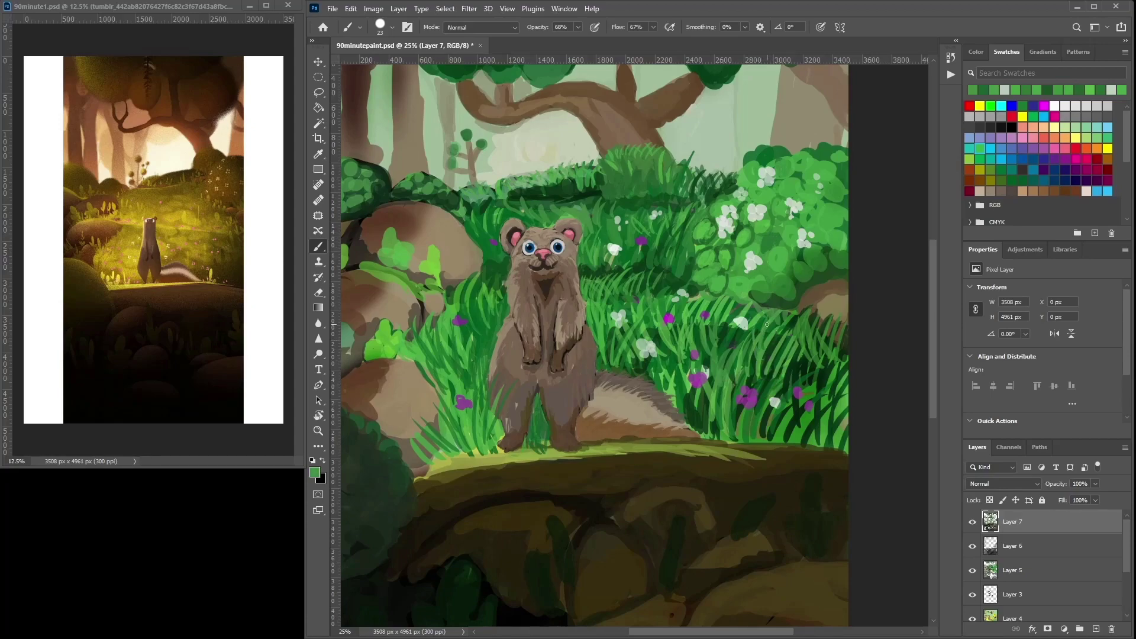
pyautogui.rightClick(701, 356)
pyautogui.click(779, 386)
pyautogui.moveTo(705, 400); pyautogui.dragTo(717, 433)
pyautogui.keyDown('alt'); pyautogui.click(712, 429); pyautogui.keyUp('alt')
pyautogui.moveTo(712, 378); pyautogui.dragTo(719, 438)
pyautogui.moveTo(730, 386)
pyautogui.mouseDown()
pyautogui.moveTo(719, 437)
pyautogui.moveTo(719, 425)
pyautogui.mouseUp()
pyautogui.moveTo(720, 388)
pyautogui.mouseDown()
pyautogui.moveTo(701, 416)
pyautogui.moveTo(712, 436)
pyautogui.moveTo(711, 383)
pyautogui.mouseUp()
# Sample grass greens and paint tall blades from the tail tip toward the purple flowers.
pyautogui.keyDown('alt'); pyautogui.click(719, 391); pyautogui.keyUp('alt')
pyautogui.keyDown('alt'); pyautogui.click(723, 388); pyautogui.keyUp('alt')
pyautogui.moveTo(714, 434); pyautogui.dragTo(699, 395)
pyautogui.moveTo(709, 435)
pyautogui.mouseDown()
pyautogui.moveTo(706, 390)
pyautogui.moveTo(727, 389)
pyautogui.mouseUp()
pyautogui.moveTo(749, 438); pyautogui.dragTo(764, 394)
pyautogui.moveTo(739, 436)
pyautogui.mouseDown()
pyautogui.moveTo(729, 409)
pyautogui.moveTo(765, 430)
pyautogui.moveTo(772, 368)
pyautogui.mouseUp()
# Extend the grass blades to the canvas edge and up among the purple and white flowers below the bush.
pyautogui.moveTo(774, 443)
pyautogui.mouseDown()
pyautogui.moveTo(790, 397)
pyautogui.moveTo(762, 411)
pyautogui.mouseUp()
pyautogui.moveTo(811, 444)
pyautogui.mouseDown()
pyautogui.moveTo(840, 447)
pyautogui.moveTo(833, 436)
pyautogui.moveTo(844, 447)
pyautogui.moveTo(839, 397)
pyautogui.moveTo(818, 443)
pyautogui.moveTo(843, 359)
pyautogui.mouseUp()
pyautogui.keyDown('alt'); pyautogui.click(820, 403); pyautogui.keyUp('alt')
pyautogui.keyDown('alt'); pyautogui.click(827, 395); pyautogui.keyUp('alt')
pyautogui.moveTo(818, 440)
pyautogui.mouseDown()
pyautogui.moveTo(821, 408)
pyautogui.moveTo(845, 409)
pyautogui.moveTo(846, 364)
pyautogui.mouseUp()
pyautogui.moveTo(772, 397); pyautogui.dragTo(793, 318)
pyautogui.moveTo(729, 361); pyautogui.dragTo(736, 328)
pyautogui.moveTo(714, 439); pyautogui.dragTo(716, 387)
# Paint mid green grass blades between and in front of the animal's legs and beside the lower rocks.
pyautogui.moveTo(539, 447)
pyautogui.mouseDown()
pyautogui.moveTo(542, 395)
pyautogui.moveTo(523, 403)
pyautogui.mouseUp()
pyautogui.moveTo(542, 447); pyautogui.dragTo(541, 401)
pyautogui.moveTo(549, 445)
pyautogui.mouseDown()
pyautogui.moveTo(553, 401)
pyautogui.moveTo(516, 433)
pyautogui.moveTo(535, 409)
pyautogui.mouseUp()
pyautogui.moveTo(481, 451)
pyautogui.mouseDown()
pyautogui.moveTo(490, 385)
pyautogui.moveTo(495, 398)
pyautogui.mouseUp()
pyautogui.moveTo(470, 451); pyautogui.dragTo(443, 419)
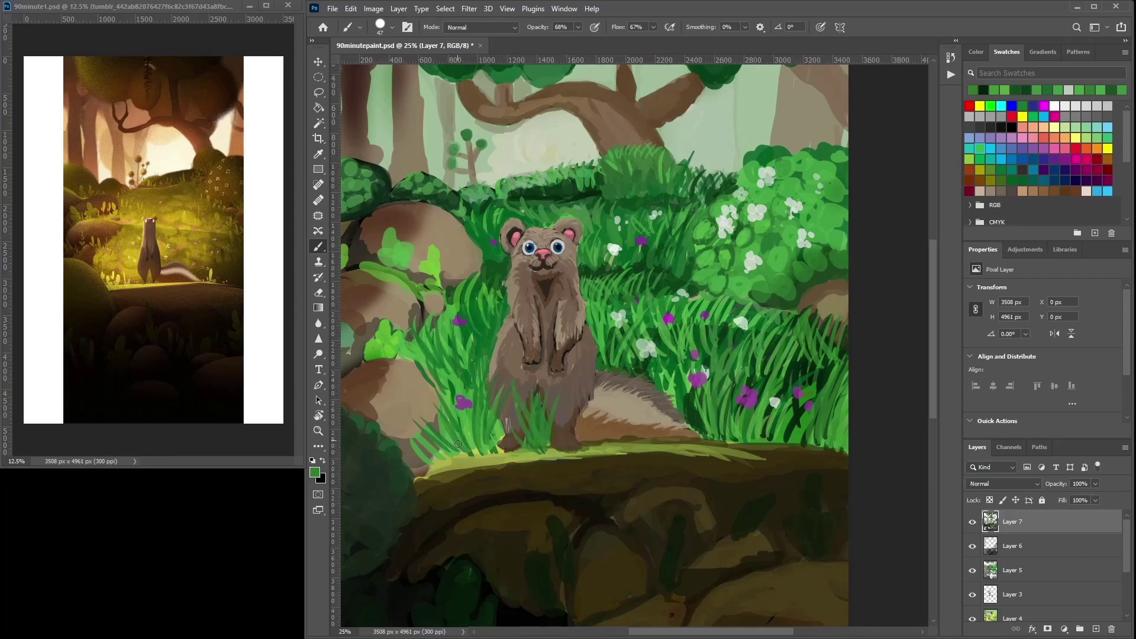
pyautogui.moveTo(423, 456); pyautogui.dragTo(440, 424)
pyautogui.moveTo(442, 383)
pyautogui.mouseDown()
pyautogui.moveTo(408, 336)
pyautogui.moveTo(389, 334)
pyautogui.mouseUp()
pyautogui.moveTo(410, 362)
pyautogui.mouseDown()
pyautogui.moveTo(383, 343)
pyautogui.moveTo(420, 306)
pyautogui.mouseUp()
# Add light green leaves and sprigs to the plants on the rocks and dab highlights on the bush above them.
pyautogui.moveTo(536, 333); pyautogui.dragTo(700, 360)
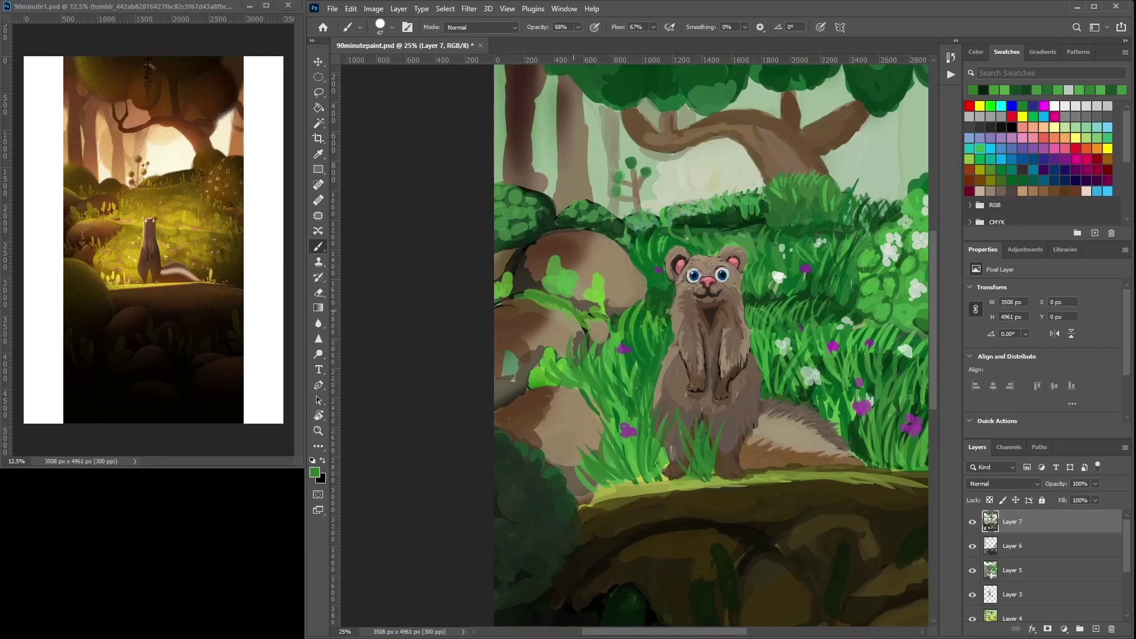
pyautogui.moveTo(579, 308)
pyautogui.mouseDown()
pyautogui.moveTo(586, 282)
pyautogui.moveTo(601, 294)
pyautogui.mouseUp()
pyautogui.keyDown('alt'); pyautogui.click(598, 284); pyautogui.keyUp('alt')
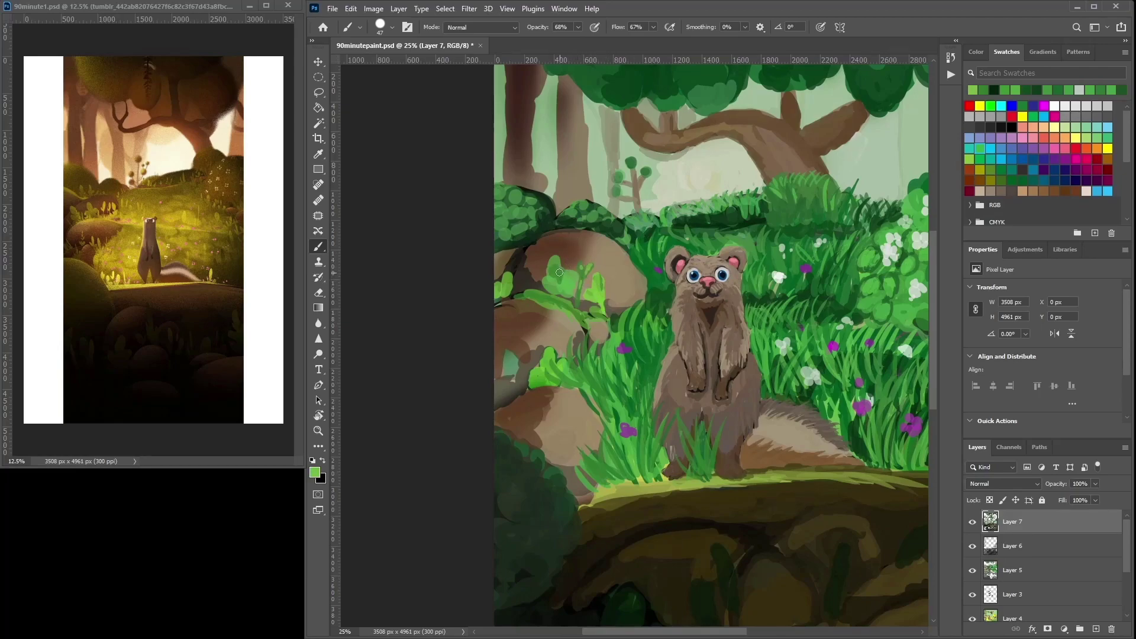
pyautogui.moveTo(506, 279); pyautogui.dragTo(504, 291)
pyautogui.moveTo(529, 196); pyautogui.dragTo(535, 198)
pyautogui.moveTo(515, 193); pyautogui.dragTo(503, 190)
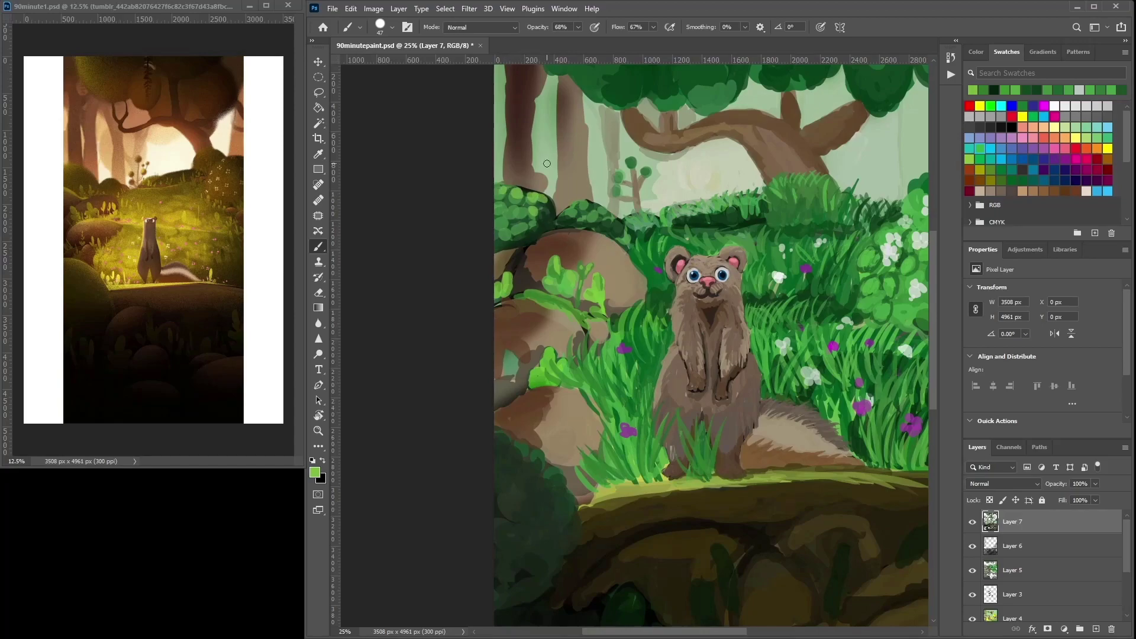
# Paint light yellow-green blades on the grassy tuft and hedge behind the animal.
pyautogui.moveTo(784, 207); pyautogui.dragTo(775, 190)
pyautogui.moveTo(775, 194)
pyautogui.mouseDown()
pyautogui.moveTo(768, 176)
pyautogui.moveTo(796, 173)
pyautogui.mouseUp()
pyautogui.moveTo(802, 189)
pyautogui.mouseDown()
pyautogui.moveTo(807, 172)
pyautogui.moveTo(739, 195)
pyautogui.mouseUp()
pyautogui.moveTo(855, 189); pyautogui.dragTo(850, 186)
pyautogui.moveTo(724, 236); pyautogui.dragTo(694, 242)
pyautogui.moveTo(625, 241)
pyautogui.mouseDown()
pyautogui.moveTo(621, 230)
pyautogui.moveTo(619, 253)
pyautogui.mouseUp()
# Scatter light yellow-green grass blades through the background meadow around the animal's head.
pyautogui.moveTo(581, 325)
pyautogui.mouseDown()
pyautogui.moveTo(592, 306)
pyautogui.moveTo(584, 309)
pyautogui.mouseUp()
pyautogui.moveTo(685, 327)
pyautogui.mouseDown()
pyautogui.moveTo(679, 264)
pyautogui.moveTo(698, 245)
pyautogui.mouseUp()
pyautogui.moveTo(693, 259); pyautogui.dragTo(679, 239)
pyautogui.moveTo(747, 287); pyautogui.dragTo(753, 258)
pyautogui.moveTo(759, 285); pyautogui.dragTo(765, 270)
pyautogui.moveTo(723, 325)
pyautogui.mouseDown()
pyautogui.moveTo(726, 301)
pyautogui.moveTo(695, 305)
pyautogui.mouseUp()
# Add light green highlight blades to the grass above and beyond the tail.
pyautogui.moveTo(805, 459)
pyautogui.mouseDown()
pyautogui.moveTo(802, 408)
pyautogui.moveTo(820, 390)
pyautogui.moveTo(795, 358)
pyautogui.moveTo(764, 359)
pyautogui.mouseUp()
pyautogui.moveTo(839, 454)
pyautogui.mouseDown()
pyautogui.moveTo(867, 387)
pyautogui.moveTo(816, 373)
pyautogui.moveTo(811, 355)
pyautogui.mouseUp()
pyautogui.moveTo(852, 390); pyautogui.dragTo(840, 348)
pyautogui.moveTo(754, 389); pyautogui.dragTo(741, 348)
pyautogui.moveTo(712, 390); pyautogui.dragTo(707, 363)
pyautogui.moveTo(702, 390); pyautogui.dragTo(683, 348)
# Paint light green highlight blades in the grass between the animal's legs and at the foot of the lower rock.
pyautogui.moveTo(626, 482); pyautogui.dragTo(634, 424)
pyautogui.moveTo(633, 479)
pyautogui.mouseDown()
pyautogui.moveTo(638, 435)
pyautogui.moveTo(615, 449)
pyautogui.mouseUp()
pyautogui.moveTo(562, 476); pyautogui.dragTo(553, 447)
pyautogui.moveTo(536, 476)
pyautogui.mouseDown()
pyautogui.moveTo(518, 438)
pyautogui.moveTo(535, 428)
pyautogui.mouseUp()
# Add light green blades to the taller grass between the rocks and the animal.
pyautogui.moveTo(542, 418)
pyautogui.mouseDown()
pyautogui.moveTo(520, 371)
pyautogui.moveTo(497, 372)
pyautogui.mouseUp()
pyautogui.moveTo(534, 396); pyautogui.dragTo(525, 376)
pyautogui.moveTo(552, 402)
pyautogui.mouseDown()
pyautogui.moveTo(547, 379)
pyautogui.moveTo(560, 370)
pyautogui.mouseUp()
pyautogui.moveTo(561, 418); pyautogui.dragTo(546, 381)
pyautogui.moveTo(583, 407); pyautogui.dragTo(568, 352)
# Paint a purple flower in the grass between the rocks and the animal, and trim it with surrounding greens.
pyautogui.keyDown('alt'); pyautogui.click(550, 350); pyautogui.keyUp('alt')
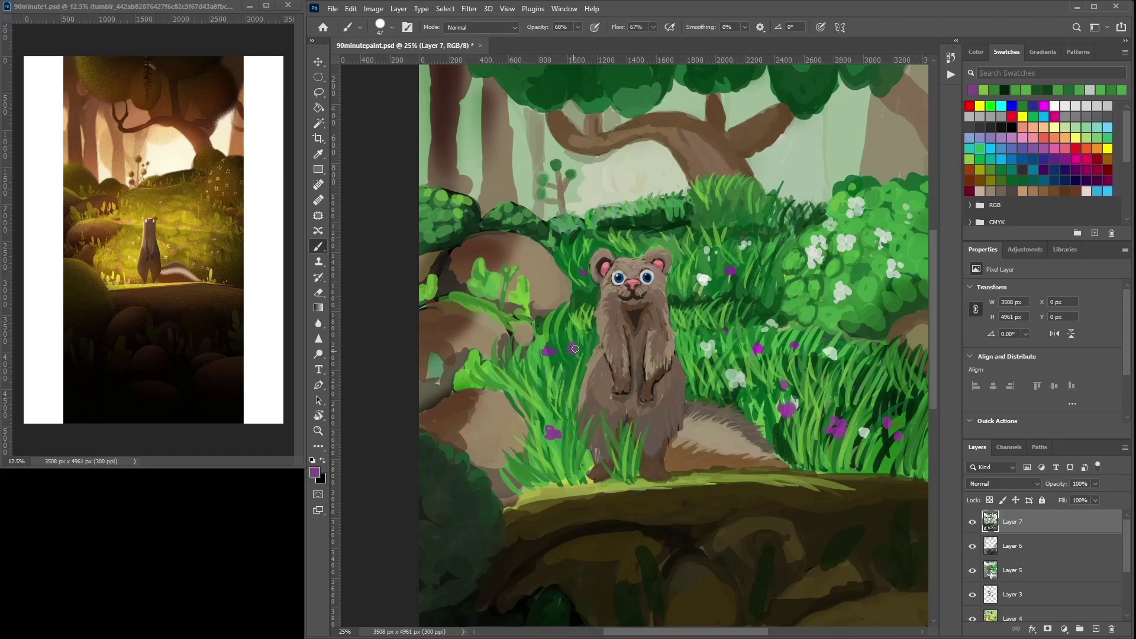
pyautogui.keyDown('alt'); pyautogui.click(586, 345); pyautogui.keyUp('alt')
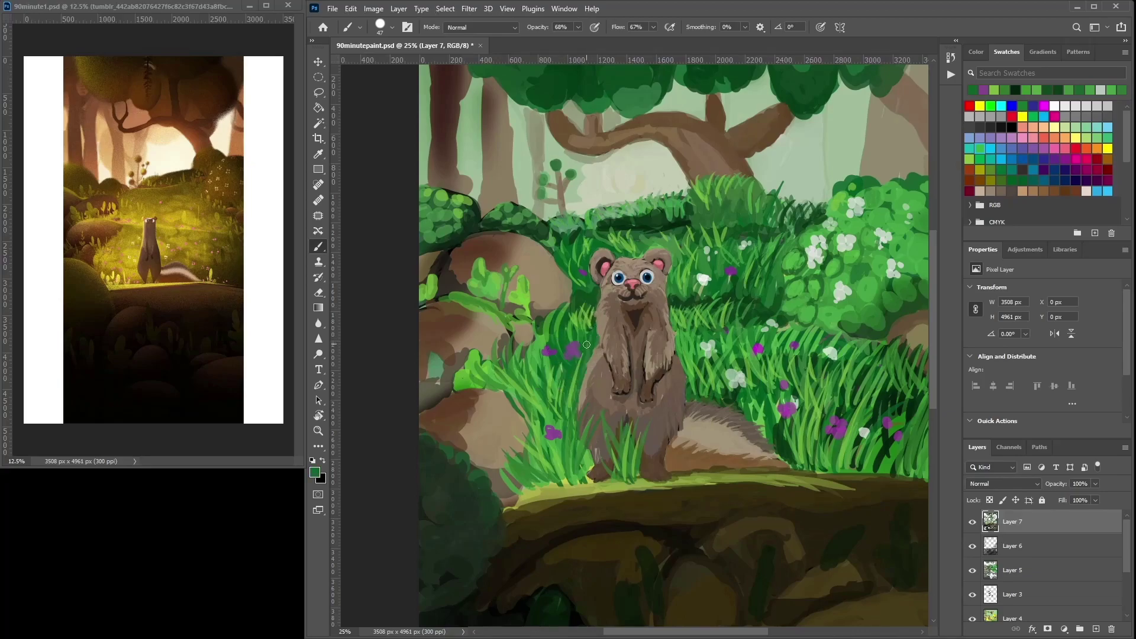
pyautogui.keyDown('alt'); pyautogui.click(565, 325); pyautogui.keyUp('alt')
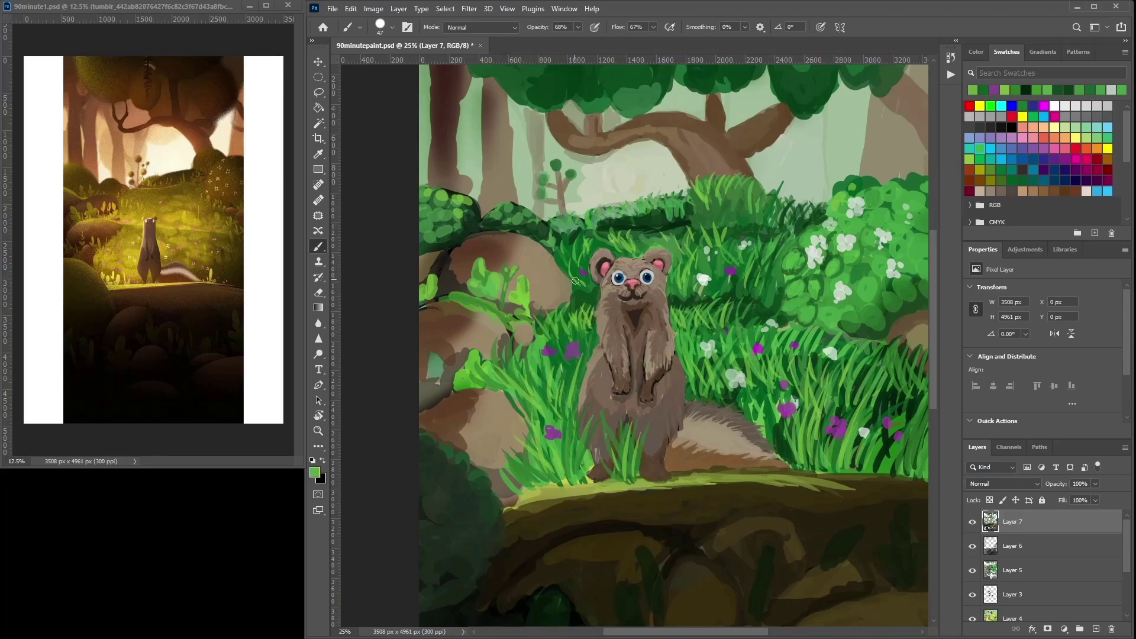
# Repaint the small background sapling with brown branches, green foliage clumps and light green highlights.
pyautogui.keyDown('alt'); pyautogui.click(552, 223); pyautogui.keyUp('alt')
pyautogui.keyDown('alt'); pyautogui.click(560, 185); pyautogui.keyUp('alt')
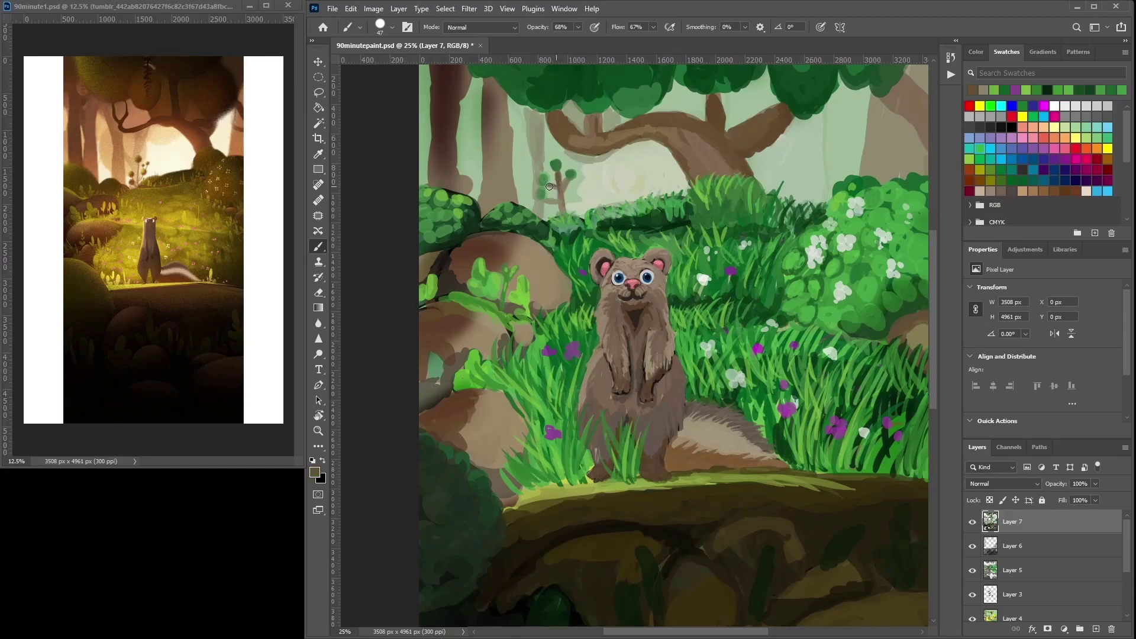
pyautogui.keyDown('alt'); pyautogui.click(571, 172); pyautogui.keyUp('alt')
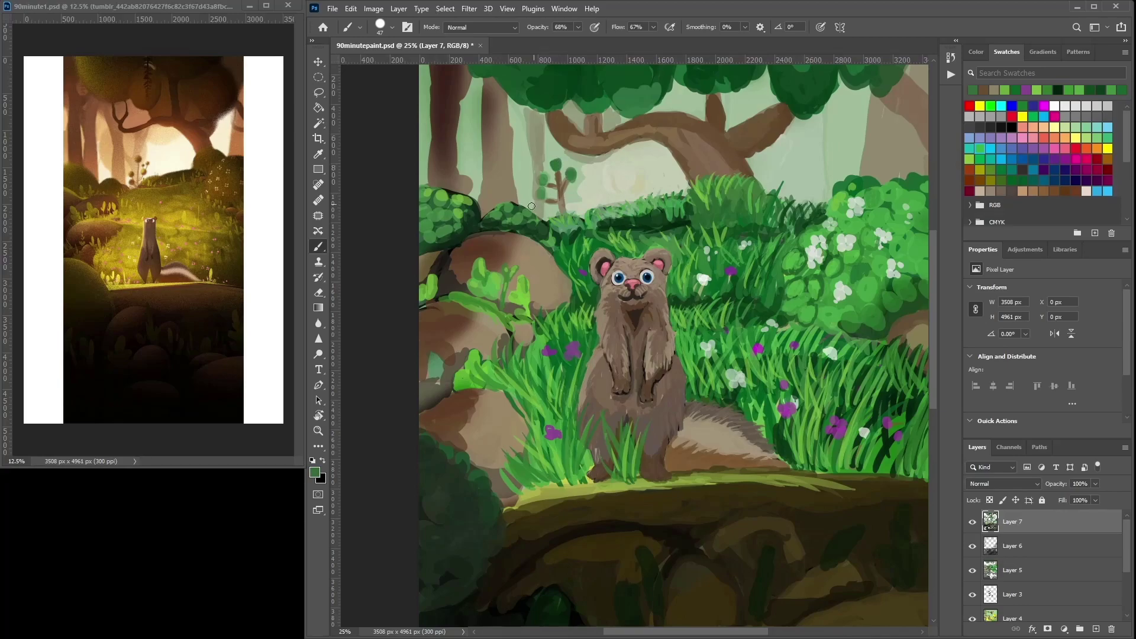
pyautogui.keyDown('alt'); pyautogui.click(459, 228); pyautogui.keyUp('alt')
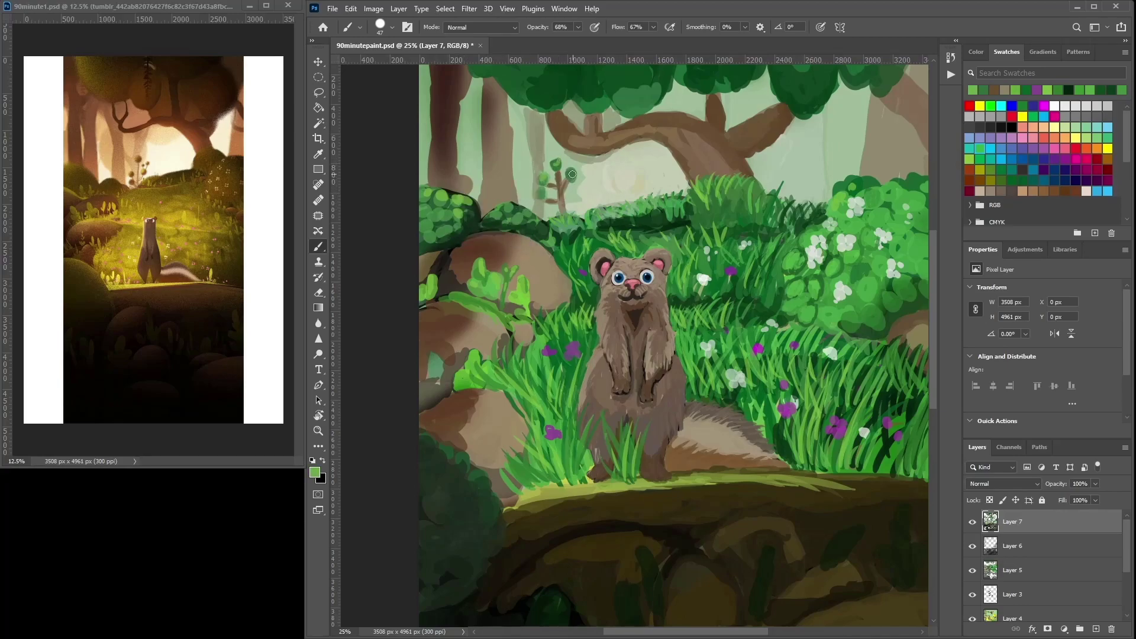
# Add dark and mid brown bark shading to the two background tree trunks beside the canopy.
pyautogui.keyDown('alt'); pyautogui.click(487, 112); pyautogui.keyUp('alt')
pyautogui.moveTo(486, 84)
pyautogui.mouseDown()
pyautogui.moveTo(507, 126)
pyautogui.moveTo(509, 115)
pyautogui.moveTo(510, 155)
pyautogui.moveTo(496, 91)
pyautogui.moveTo(439, 151)
pyautogui.mouseUp()
pyautogui.keyDown('alt'); pyautogui.click(501, 163); pyautogui.keyUp('alt')
pyautogui.keyDown('alt'); pyautogui.click(444, 110); pyautogui.keyUp('alt')
pyautogui.moveTo(501, 179); pyautogui.dragTo(504, 255)
pyautogui.moveTo(437, 121)
pyautogui.mouseDown()
pyautogui.moveTo(437, 208)
pyautogui.moveTo(452, 216)
pyautogui.mouseUp()
pyautogui.keyDown('alt'); pyautogui.click(450, 233); pyautogui.keyUp('alt')
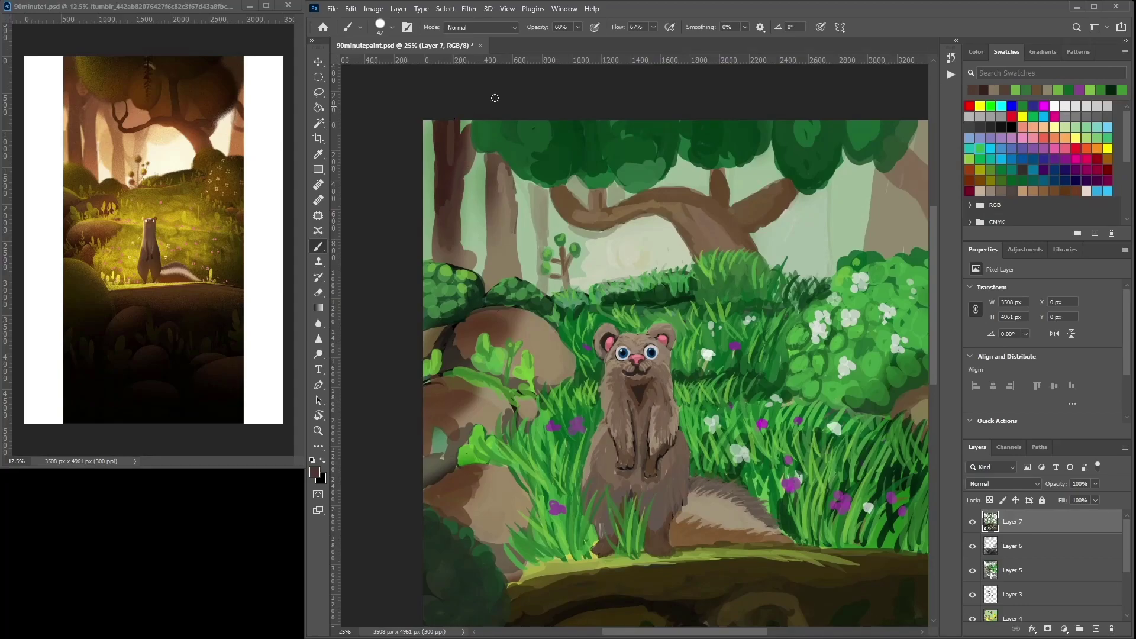
pyautogui.keyDown('alt'); pyautogui.click(444, 198); pyautogui.keyUp('alt')
pyautogui.moveTo(498, 159)
pyautogui.mouseDown()
pyautogui.moveTo(501, 204)
pyautogui.moveTo(482, 174)
pyautogui.mouseUp()
pyautogui.keyDown('alt'); pyautogui.click(499, 231); pyautogui.keyUp('alt')
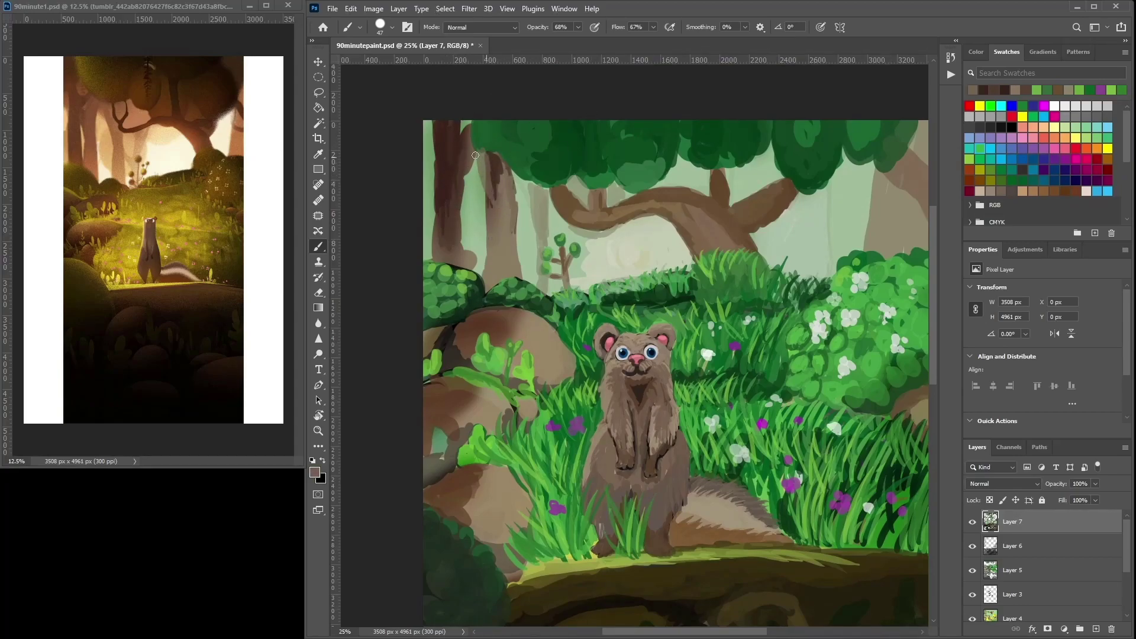
pyautogui.keyDown('alt'); pyautogui.click(498, 141); pyautogui.keyUp('alt')
# Enlarge the brush to 89 px and dab darker and lighter green leaf shapes across the tree canopy.
pyautogui.keyDown('alt'); pyautogui.click(859, 152); pyautogui.keyUp('alt')
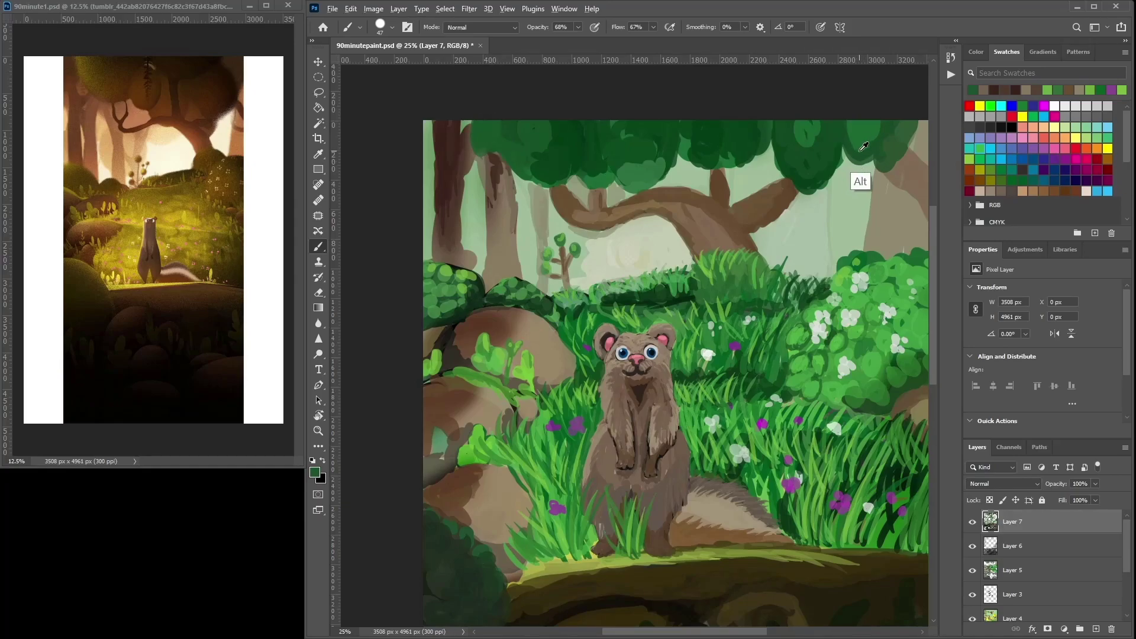
pyautogui.rightClick(758, 142)
pyautogui.click(851, 174)
pyautogui.moveTo(703, 120); pyautogui.dragTo(710, 156)
pyautogui.keyDown('alt'); pyautogui.click(734, 156); pyautogui.keyUp('alt')
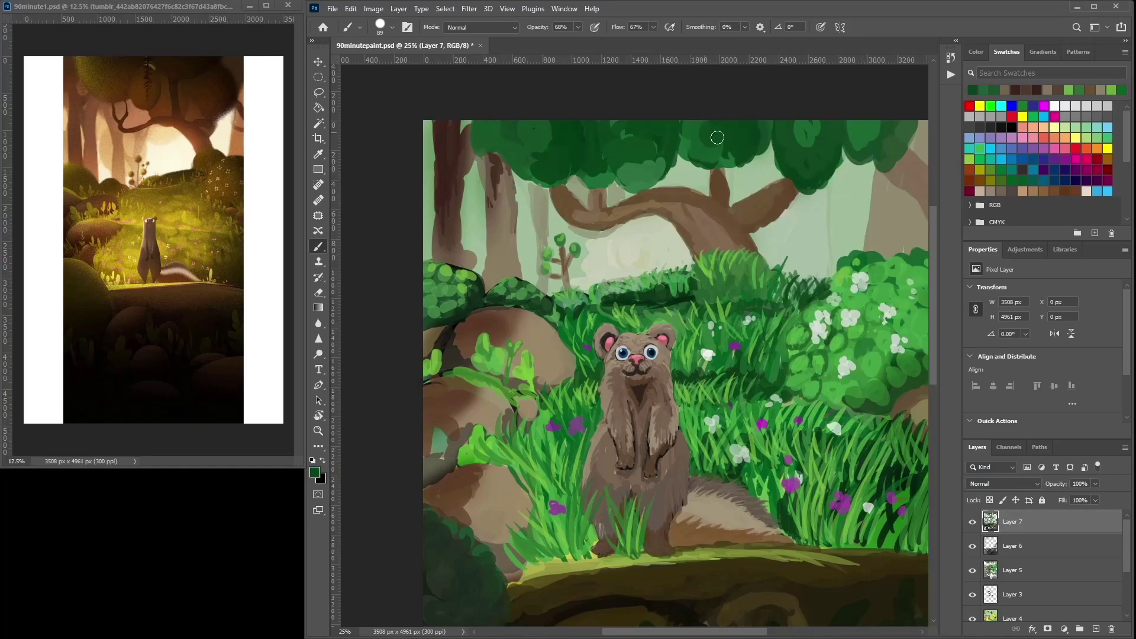
pyautogui.keyDown('alt'); pyautogui.click(732, 159); pyautogui.keyUp('alt')
pyautogui.click(720, 158)
pyautogui.click(713, 133)
pyautogui.click(735, 127)
pyautogui.click(692, 121)
pyautogui.click(694, 145)
pyautogui.keyDown('alt'); pyautogui.click(737, 144); pyautogui.keyUp('alt')
pyautogui.moveTo(737, 144)
pyautogui.mouseDown()
pyautogui.moveTo(701, 118)
pyautogui.moveTo(692, 133)
pyautogui.moveTo(627, 127)
pyautogui.moveTo(624, 155)
pyautogui.moveTo(645, 153)
pyautogui.moveTo(628, 176)
pyautogui.moveTo(664, 155)
pyautogui.moveTo(616, 146)
pyautogui.moveTo(597, 115)
pyautogui.moveTo(584, 189)
pyautogui.moveTo(592, 147)
pyautogui.moveTo(596, 217)
pyautogui.mouseUp()
pyautogui.keyDown('alt'); pyautogui.click(668, 130); pyautogui.keyUp('alt')
# Blend sampled tones into the curved branch beneath the canopy.
pyautogui.keyDown('alt'); pyautogui.click(604, 195); pyautogui.keyUp('alt')
pyautogui.keyDown('alt'); pyautogui.click(574, 198); pyautogui.keyUp('alt')
pyautogui.keyDown('alt'); pyautogui.click(602, 230); pyautogui.keyUp('alt')
pyautogui.keyDown('alt'); pyautogui.click(556, 183); pyautogui.keyUp('alt')
# Paint lighter brown bark strokes on the background trunks and along the big tree's branches.
pyautogui.keyDown('alt'); pyautogui.click(488, 202); pyautogui.keyUp('alt')
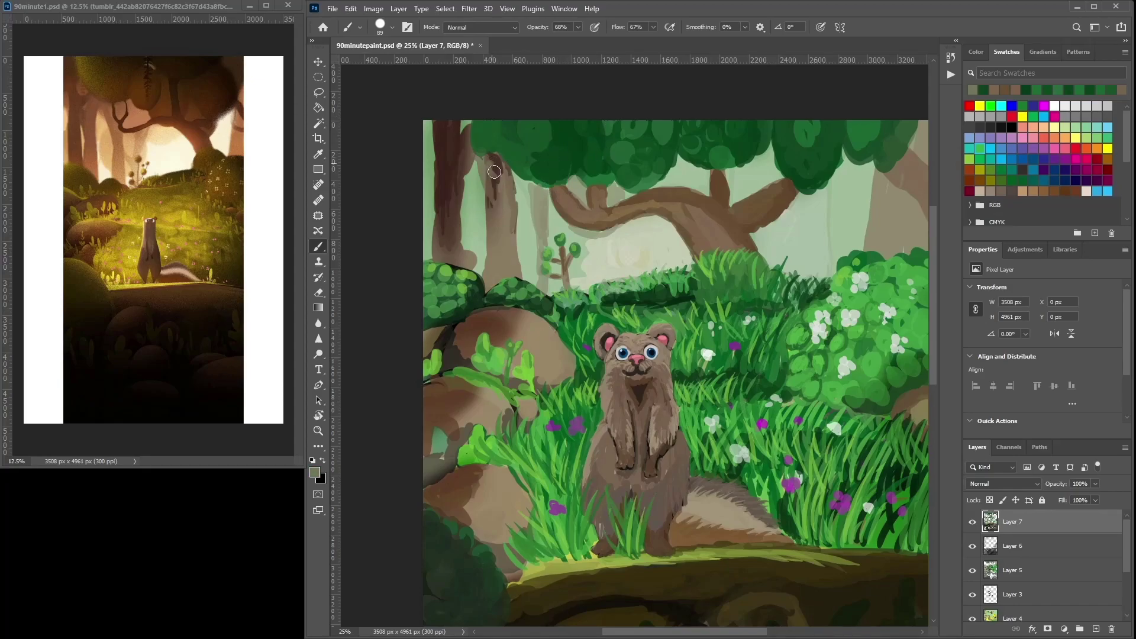
pyautogui.moveTo(494, 195)
pyautogui.mouseDown()
pyautogui.moveTo(499, 176)
pyautogui.moveTo(491, 269)
pyautogui.moveTo(507, 258)
pyautogui.moveTo(501, 176)
pyautogui.moveTo(500, 232)
pyautogui.mouseUp()
pyautogui.keyDown('alt'); pyautogui.click(507, 179); pyautogui.keyUp('alt')
pyautogui.keyDown('alt'); pyautogui.click(507, 258); pyautogui.keyUp('alt')
pyautogui.moveTo(455, 145); pyautogui.dragTo(446, 117)
pyautogui.keyDown('alt'); pyautogui.click(455, 167); pyautogui.keyUp('alt')
pyautogui.moveTo(455, 166)
pyautogui.mouseDown()
pyautogui.moveTo(446, 119)
pyautogui.moveTo(467, 125)
pyautogui.mouseUp()
pyautogui.keyDown('alt'); pyautogui.click(653, 234); pyautogui.keyUp('alt')
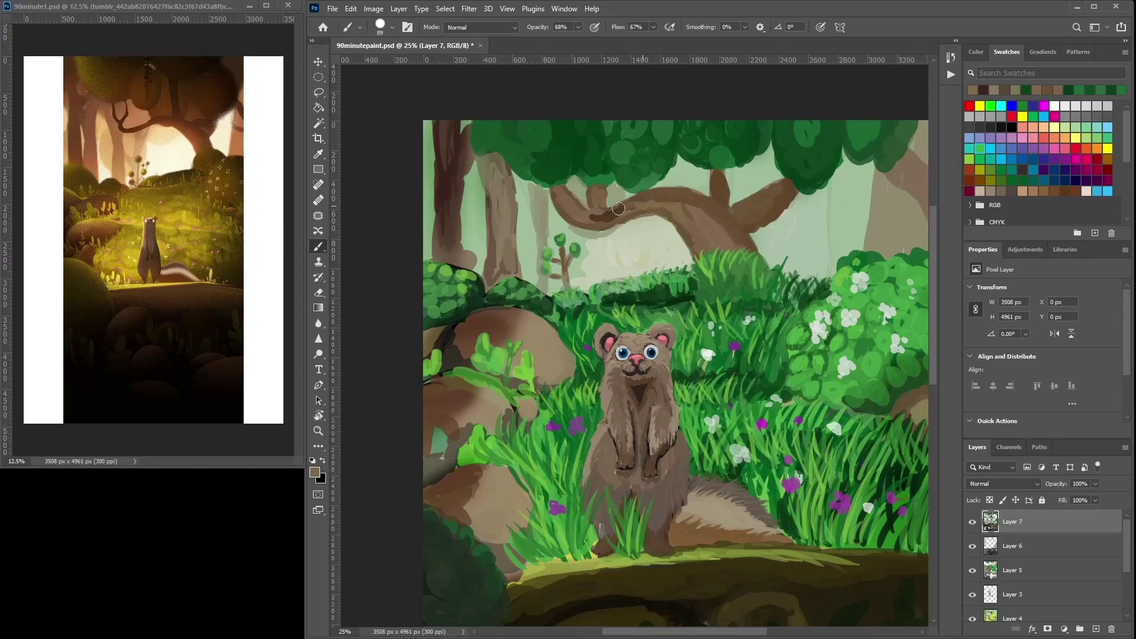
pyautogui.moveTo(749, 210); pyautogui.dragTo(772, 186)
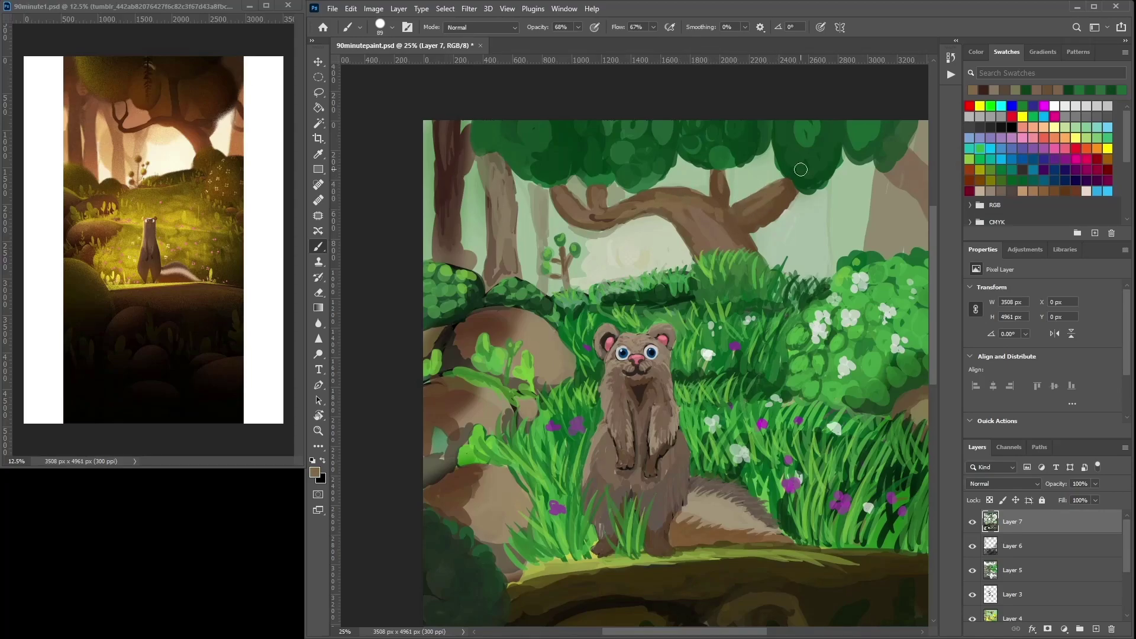
# Brush dark green shadows into the grassy mound below the big tree and along the ridge.
pyautogui.keyDown('alt'); pyautogui.click(753, 297); pyautogui.keyUp('alt')
pyautogui.keyDown('alt'); pyautogui.click(682, 328); pyautogui.keyUp('alt')
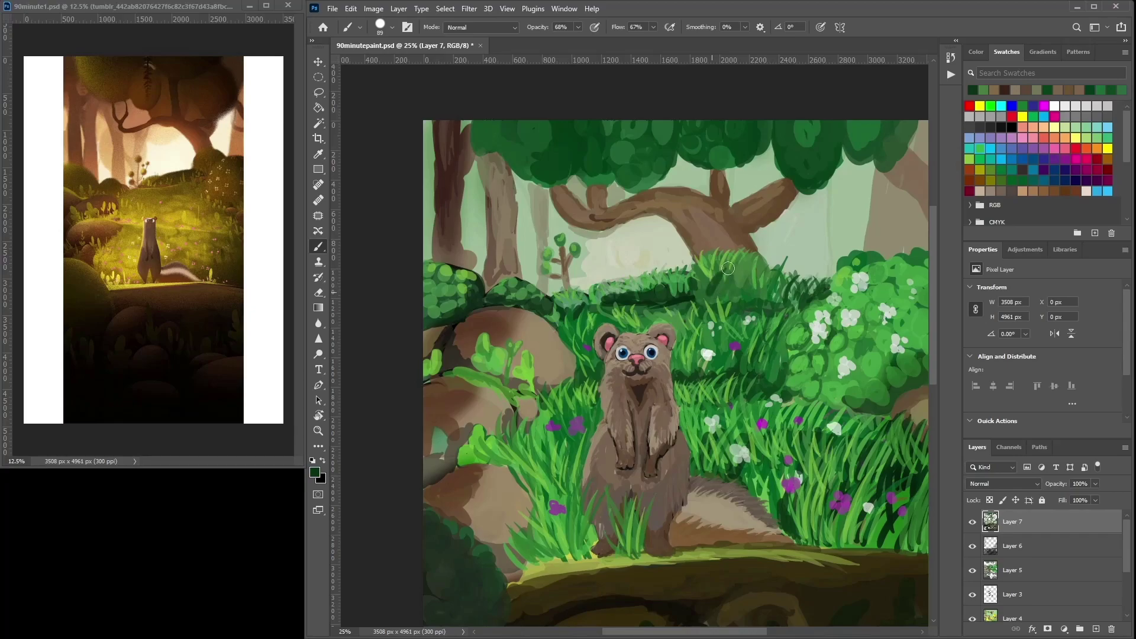
pyautogui.moveTo(703, 283)
pyautogui.mouseDown()
pyautogui.moveTo(730, 301)
pyautogui.moveTo(769, 281)
pyautogui.mouseUp()
pyautogui.keyDown('alt'); pyautogui.click(743, 337); pyautogui.keyUp('alt')
pyautogui.moveTo(731, 314)
pyautogui.mouseDown()
pyautogui.moveTo(697, 304)
pyautogui.moveTo(749, 290)
pyautogui.moveTo(734, 293)
pyautogui.moveTo(709, 265)
pyautogui.moveTo(660, 294)
pyautogui.moveTo(632, 270)
pyautogui.mouseUp()
# Reduce the brush to 32 px and paint fine green blades over the mound and along the ridge toward the flowering bush.
pyautogui.rightClick(747, 289)
pyautogui.click(810, 313)
pyautogui.click(750, 267)
pyautogui.moveTo(760, 298); pyautogui.dragTo(774, 281)
pyautogui.moveTo(769, 298)
pyautogui.mouseDown()
pyautogui.moveTo(786, 277)
pyautogui.moveTo(706, 267)
pyautogui.moveTo(727, 297)
pyautogui.moveTo(761, 300)
pyautogui.moveTo(759, 289)
pyautogui.mouseUp()
pyautogui.keyDown('alt'); pyautogui.click(748, 311); pyautogui.keyUp('alt')
pyautogui.keyDown('alt'); pyautogui.click(676, 327); pyautogui.keyUp('alt')
pyautogui.keyDown('alt'); pyautogui.click(679, 295); pyautogui.keyUp('alt')
pyautogui.keyDown('alt'); pyautogui.click(734, 307); pyautogui.keyUp('alt')
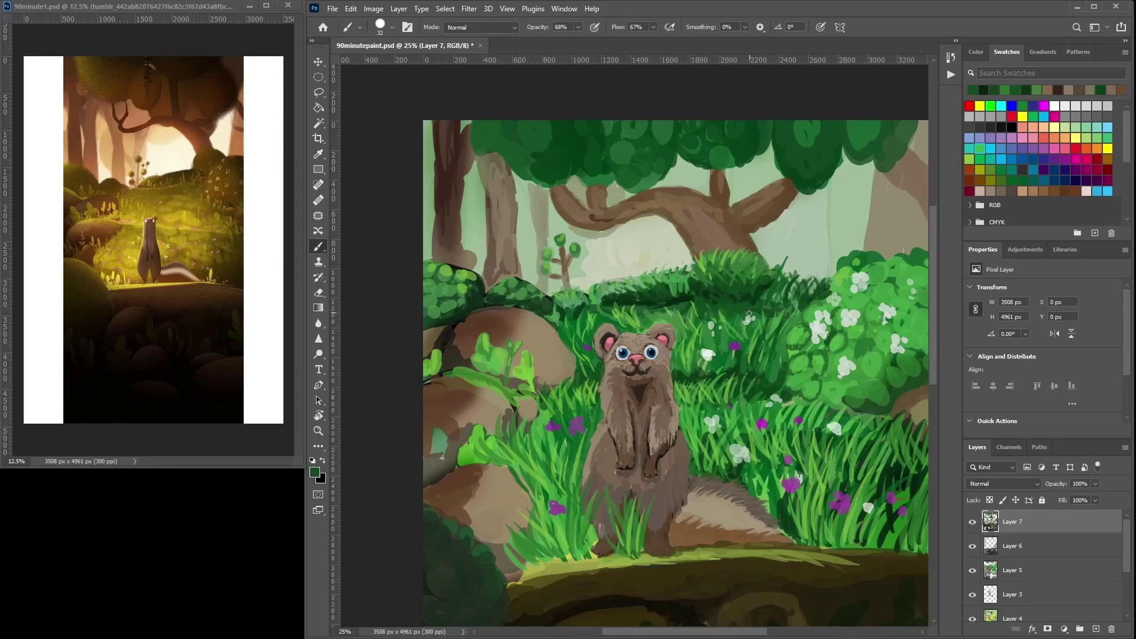
pyautogui.moveTo(789, 297); pyautogui.dragTo(798, 284)
pyautogui.moveTo(808, 292); pyautogui.dragTo(835, 277)
# Paint dark green shadow bands of short blades across the meadow on both sides of the animal's body.
pyautogui.moveTo(695, 405)
pyautogui.mouseDown()
pyautogui.moveTo(669, 331)
pyautogui.moveTo(694, 329)
pyautogui.mouseUp()
pyautogui.keyDown('alt'); pyautogui.click(670, 377); pyautogui.keyUp('alt')
pyautogui.moveTo(697, 341)
pyautogui.mouseDown()
pyautogui.moveTo(728, 342)
pyautogui.moveTo(748, 321)
pyautogui.mouseUp()
pyautogui.moveTo(746, 337)
pyautogui.mouseDown()
pyautogui.moveTo(776, 317)
pyautogui.moveTo(761, 330)
pyautogui.mouseUp()
pyautogui.moveTo(579, 348); pyautogui.dragTo(565, 332)
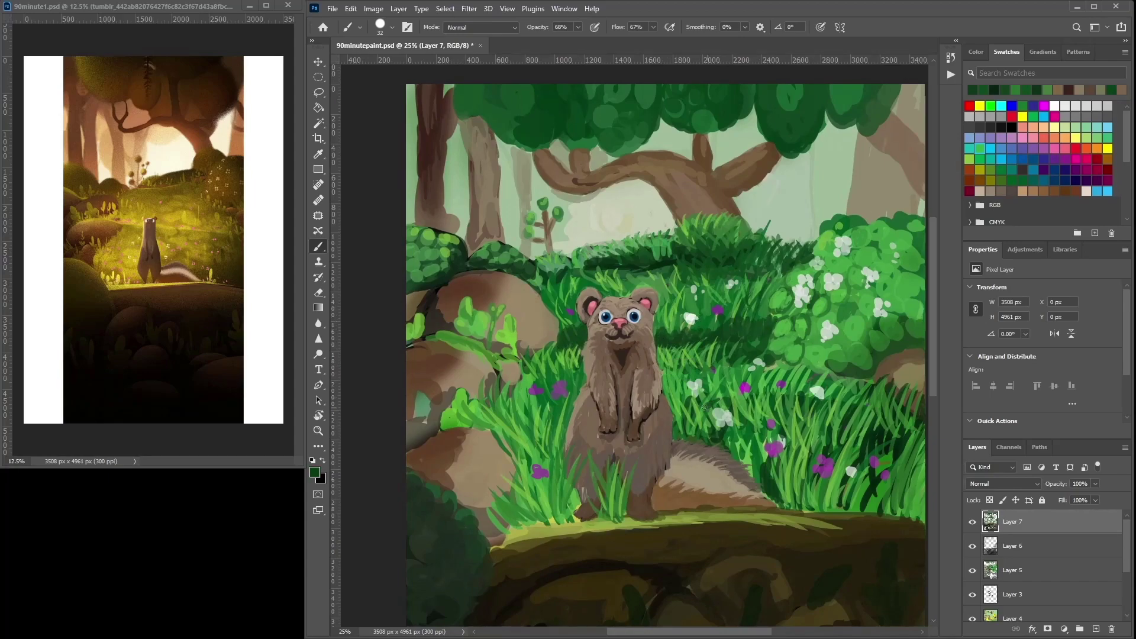
pyautogui.moveTo(531, 369)
pyautogui.mouseDown()
pyautogui.moveTo(565, 367)
pyautogui.moveTo(549, 365)
pyautogui.mouseUp()
pyautogui.moveTo(662, 367); pyautogui.dragTo(743, 362)
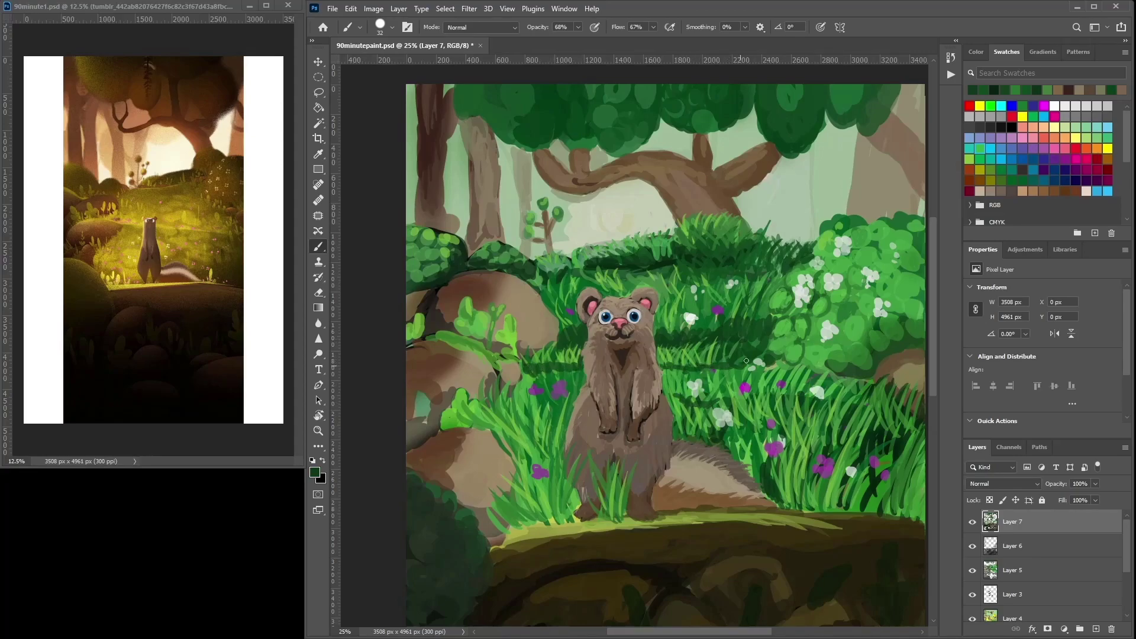
# Overlay mid-green blades on the dark grass bands on both sides of the animal.
pyautogui.keyDown('alt'); pyautogui.click(673, 365); pyautogui.keyUp('alt')
pyautogui.keyDown('alt'); pyautogui.click(539, 418); pyautogui.keyUp('alt')
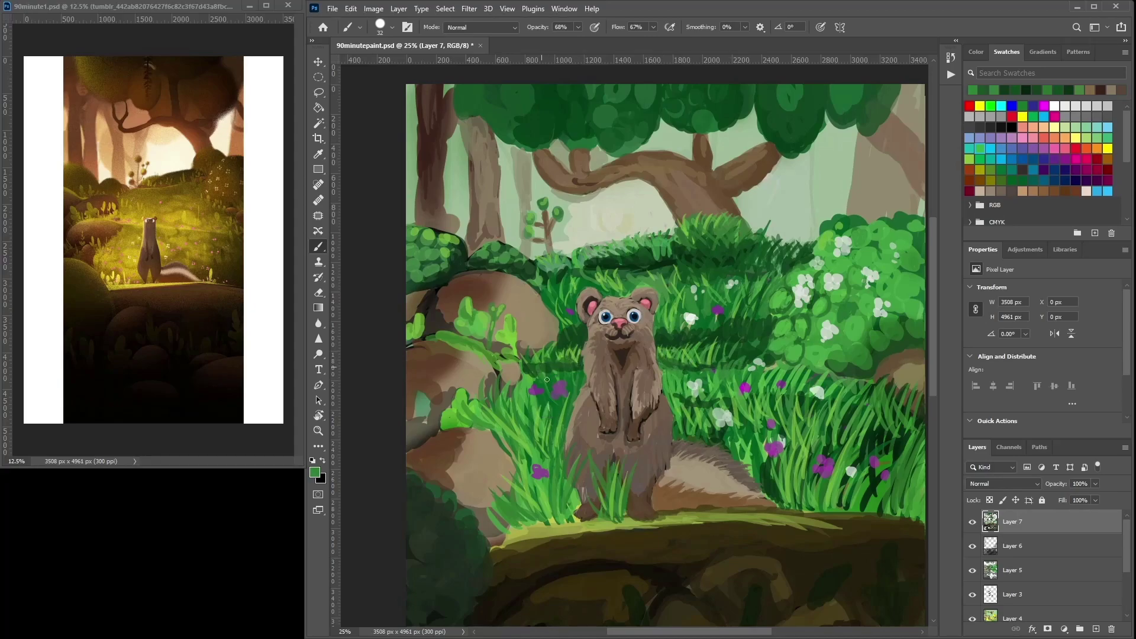
pyautogui.moveTo(545, 381)
pyautogui.mouseDown()
pyautogui.moveTo(568, 379)
pyautogui.moveTo(562, 368)
pyautogui.moveTo(585, 352)
pyautogui.moveTo(560, 342)
pyautogui.moveTo(586, 333)
pyautogui.mouseUp()
pyautogui.moveTo(662, 350); pyautogui.dragTo(675, 341)
pyautogui.moveTo(679, 356)
pyautogui.mouseDown()
pyautogui.moveTo(685, 339)
pyautogui.moveTo(714, 342)
pyautogui.mouseUp()
pyautogui.moveTo(727, 348); pyautogui.dragTo(752, 333)
pyautogui.moveTo(740, 349)
pyautogui.mouseDown()
pyautogui.moveTo(750, 335)
pyautogui.moveTo(765, 339)
pyautogui.mouseUp()
# Blend dark and mid-green strokes into the meadow behind the animal's head and along the foot of the ridge.
pyautogui.keyDown('alt'); pyautogui.click(731, 388); pyautogui.keyUp('alt')
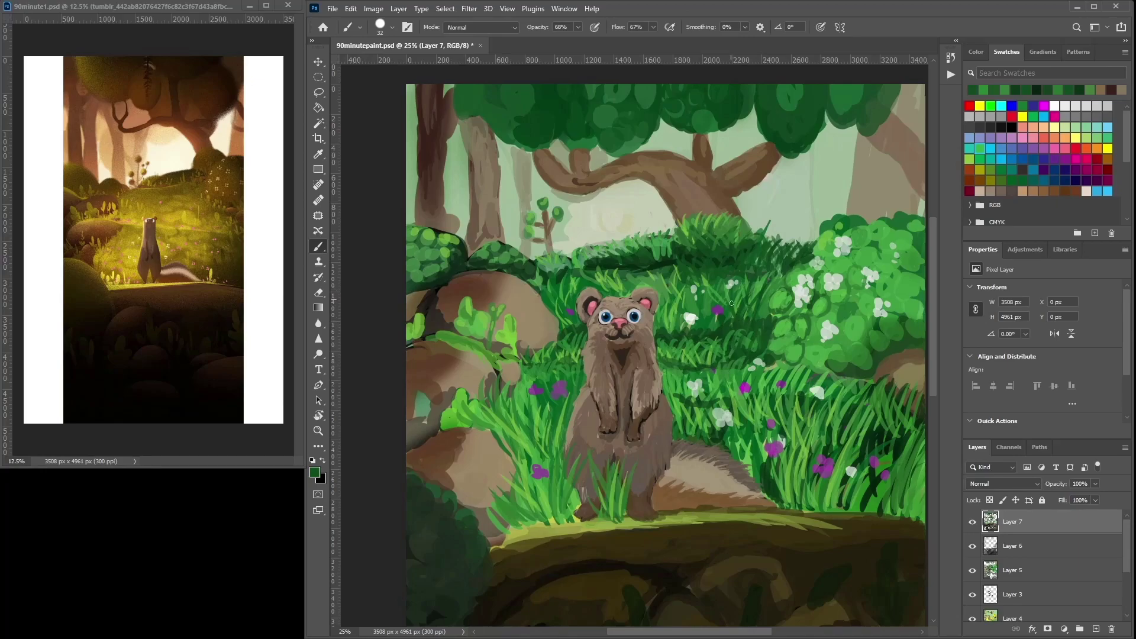
pyautogui.keyDown('alt'); pyautogui.click(650, 300); pyautogui.keyUp('alt')
pyautogui.keyDown('alt'); pyautogui.click(629, 306); pyautogui.keyUp('alt')
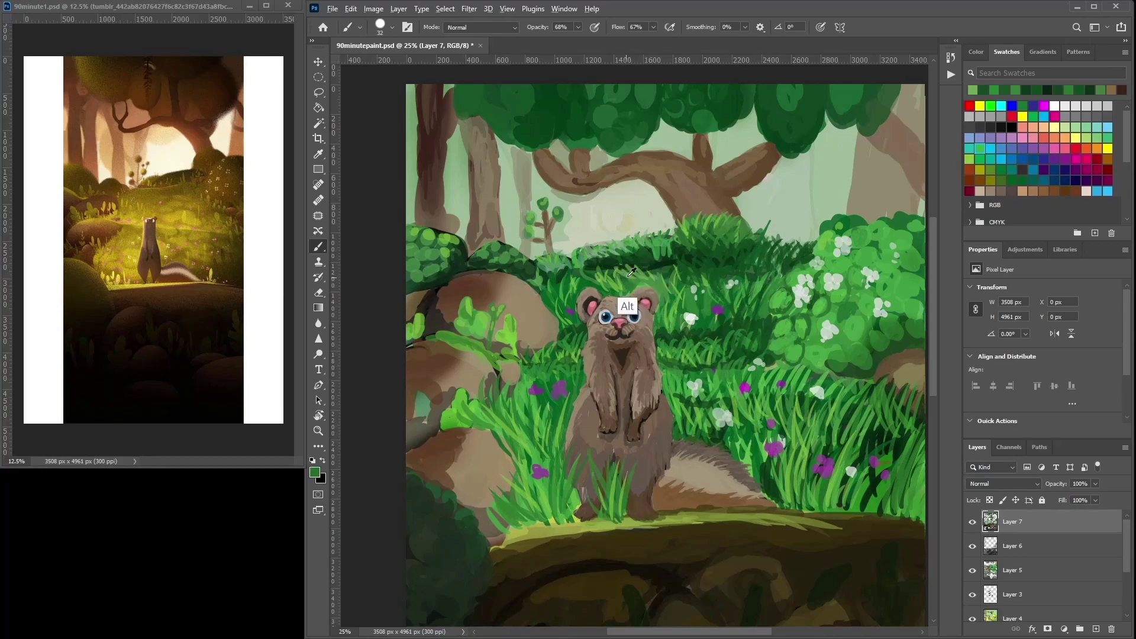
pyautogui.keyDown('alt'); pyautogui.click(667, 281); pyautogui.keyUp('alt')
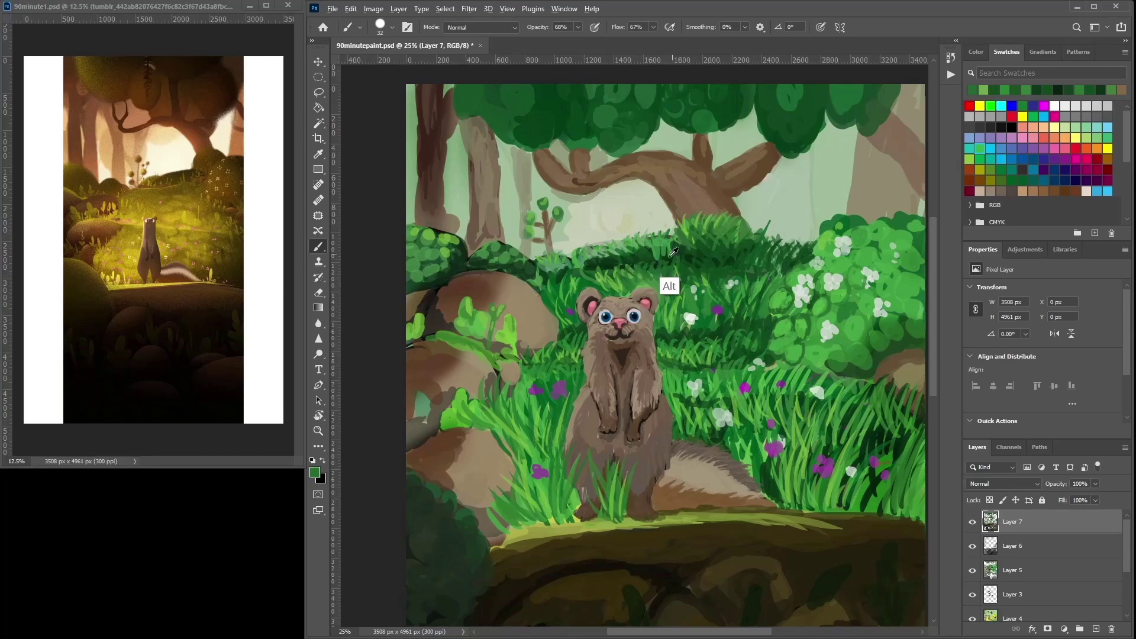
pyautogui.moveTo(571, 267); pyautogui.dragTo(547, 269)
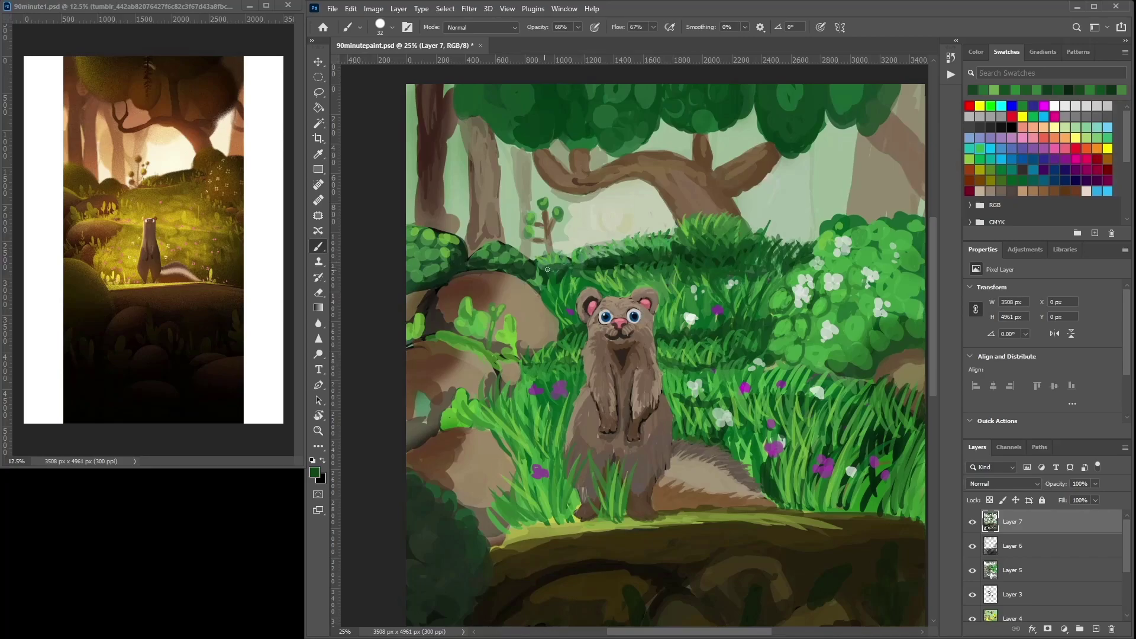
# Add light and mid-green blades to the meadow between the ridge and the small white flowers.
pyautogui.keyDown('alt'); pyautogui.click(722, 247); pyautogui.keyUp('alt')
pyautogui.keyDown('alt'); pyautogui.click(717, 265); pyautogui.keyUp('alt')
pyautogui.keyDown('alt'); pyautogui.click(708, 278); pyautogui.keyUp('alt')
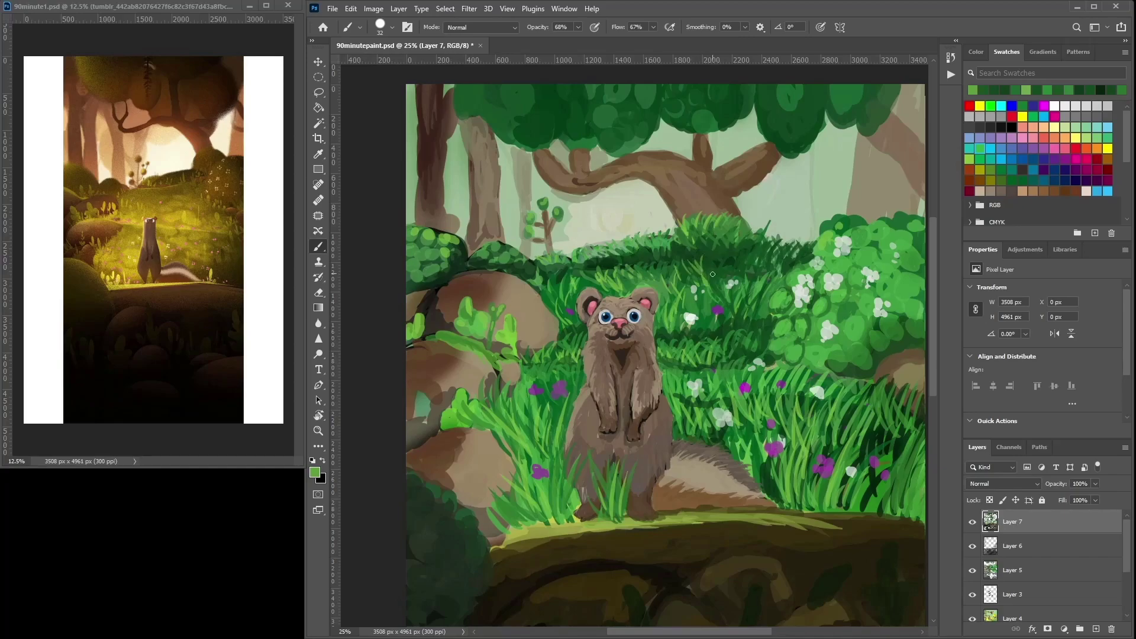
pyautogui.keyDown('alt'); pyautogui.click(712, 269); pyautogui.keyUp('alt')
pyautogui.keyDown('alt'); pyautogui.click(674, 278); pyautogui.keyUp('alt')
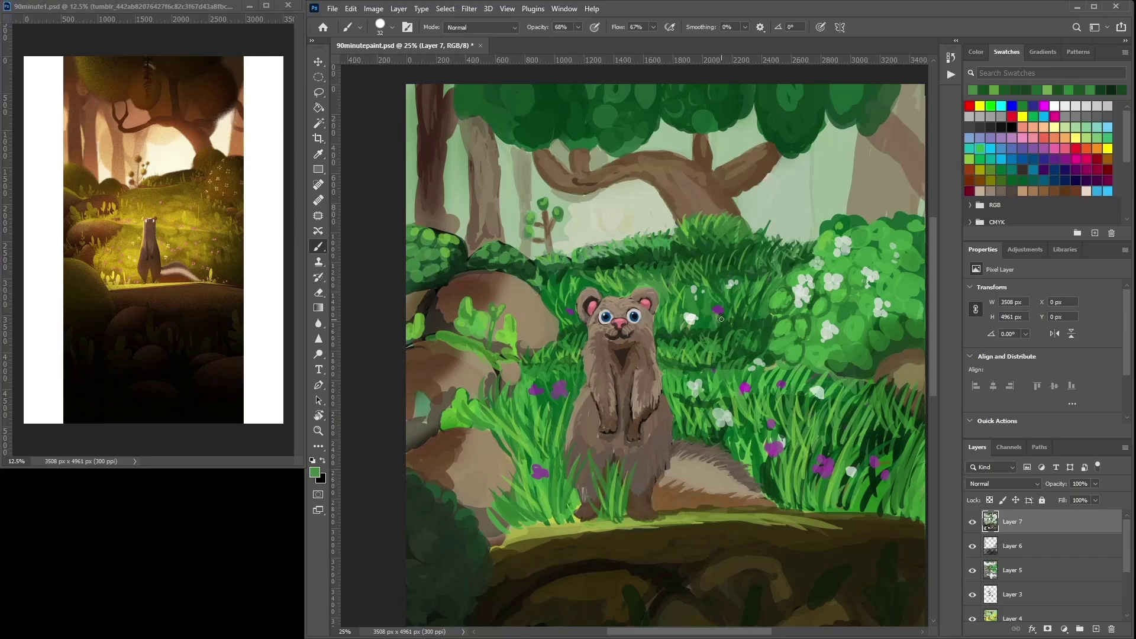
# Paint brighter purple petals on the flowers in the grass between the rocks and the animal, adding one new bloom.
pyautogui.keyDown('alt'); pyautogui.click(560, 389); pyautogui.keyUp('alt')
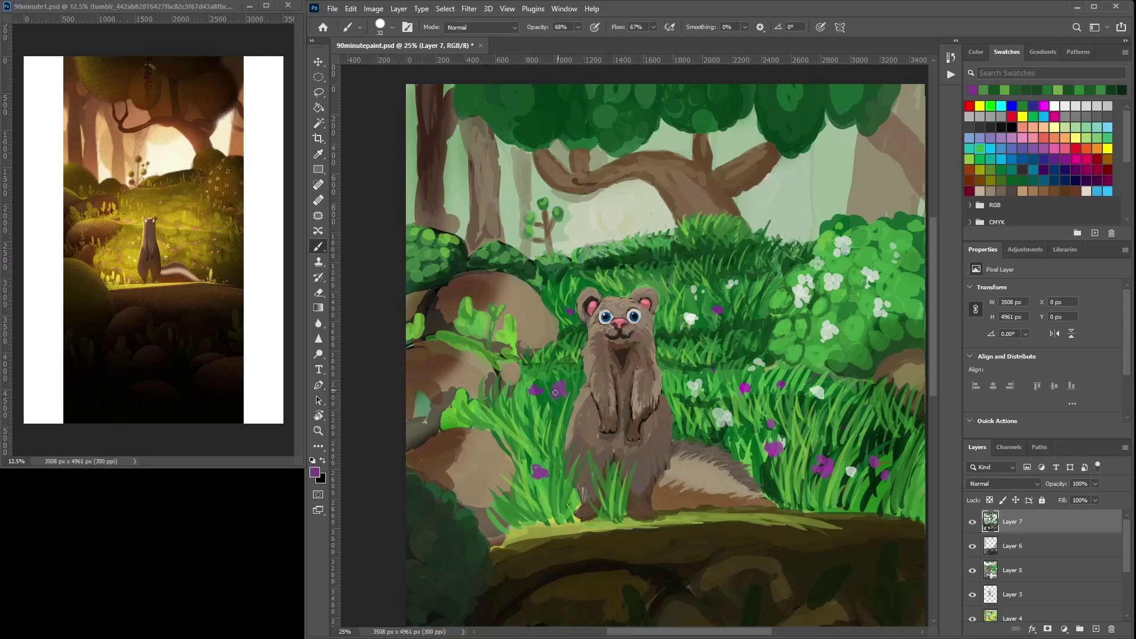
pyautogui.keyDown('alt'); pyautogui.click(828, 469); pyautogui.keyUp('alt')
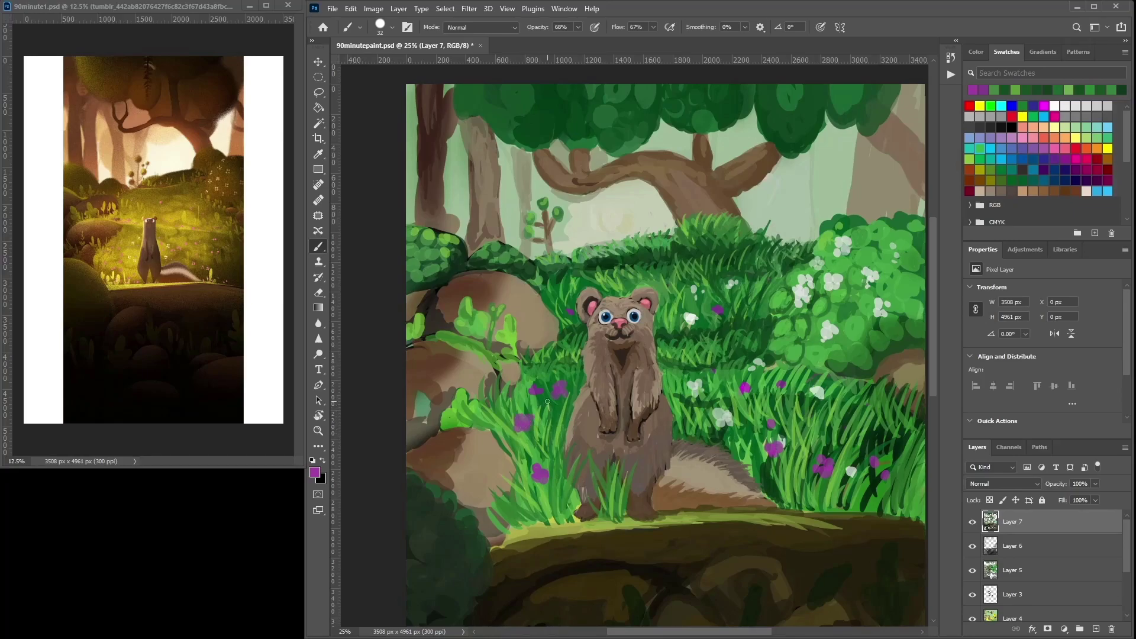
pyautogui.keyDown('alt'); pyautogui.click(825, 462); pyautogui.keyUp('alt')
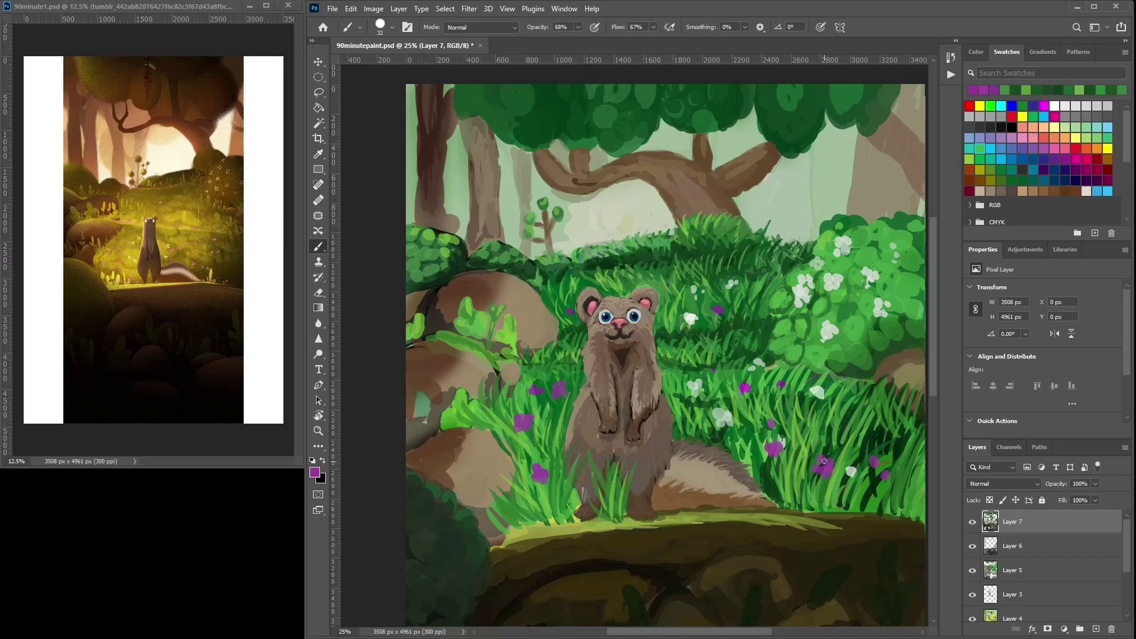
pyautogui.moveTo(818, 366); pyautogui.dragTo(736, 347)
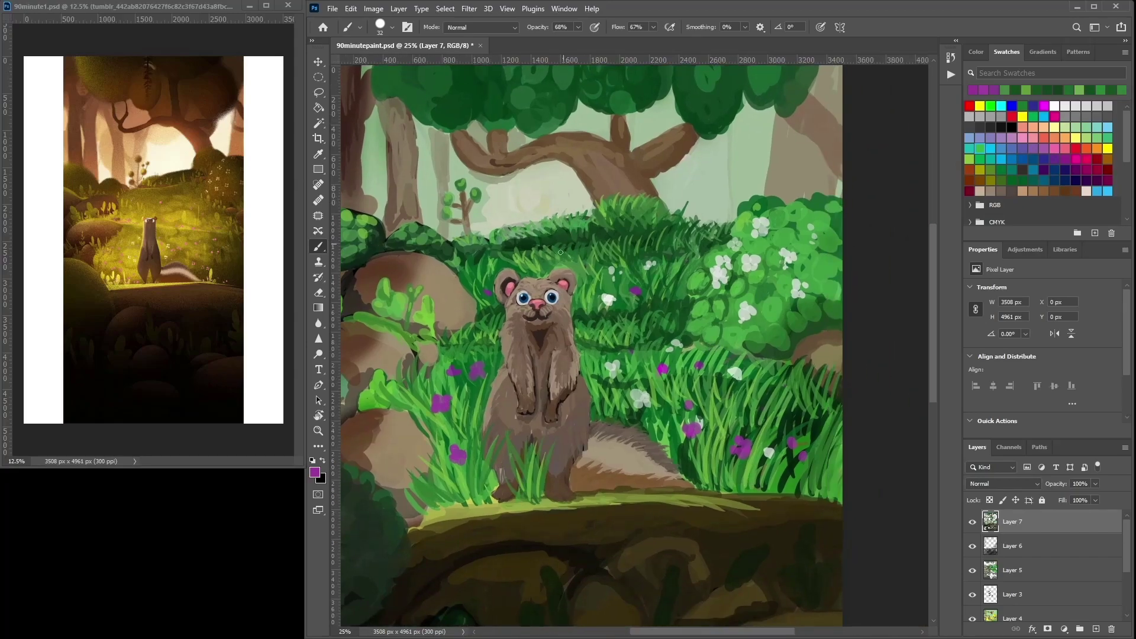
pyautogui.press('alt')
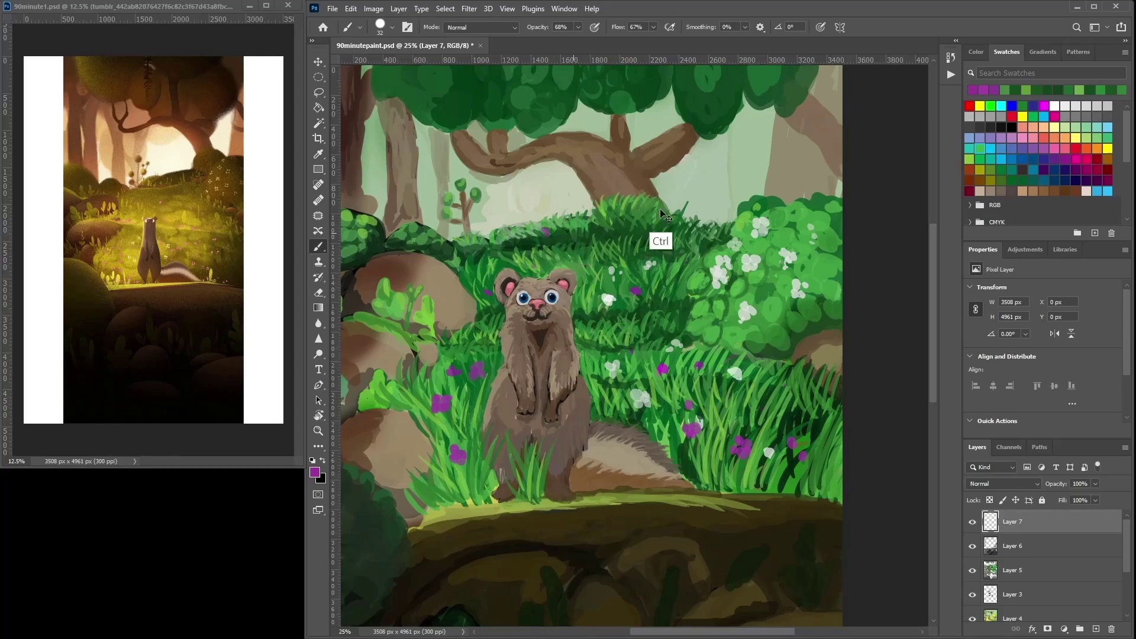
# Add light green highlight blades along the ridge and in the grass around the animal.
pyautogui.keyDown('alt'); pyautogui.click(538, 265); pyautogui.keyUp('alt')
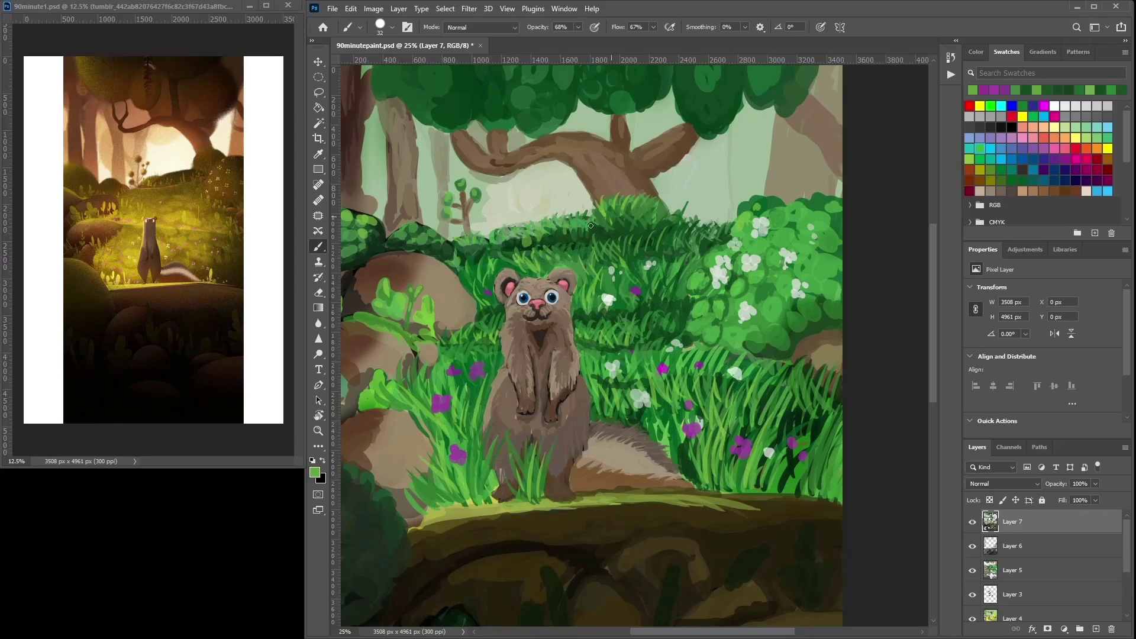
pyautogui.moveTo(678, 289); pyautogui.dragTo(689, 298)
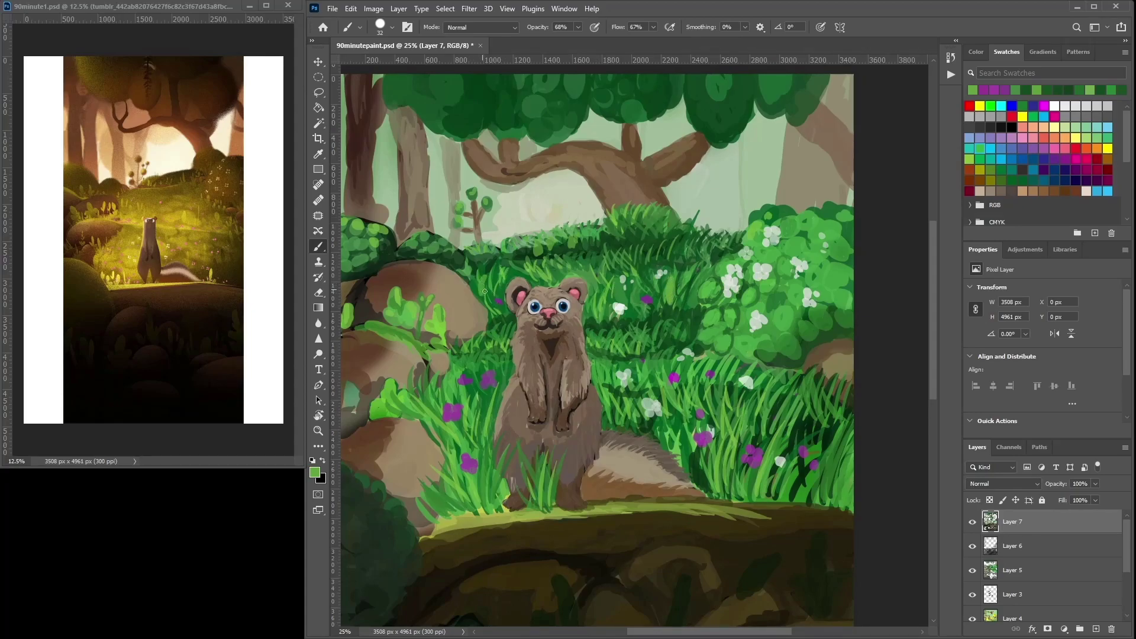
pyautogui.keyDown('alt'); pyautogui.click(476, 414); pyautogui.keyUp('alt')
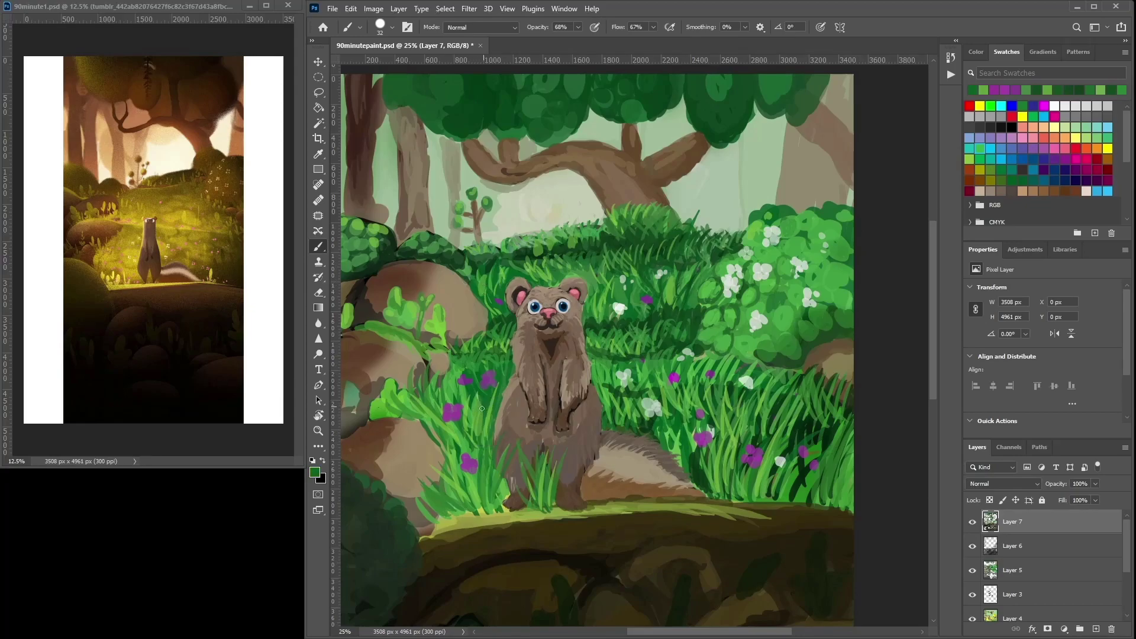
pyautogui.keyDown('alt'); pyautogui.click(478, 424); pyautogui.keyUp('alt')
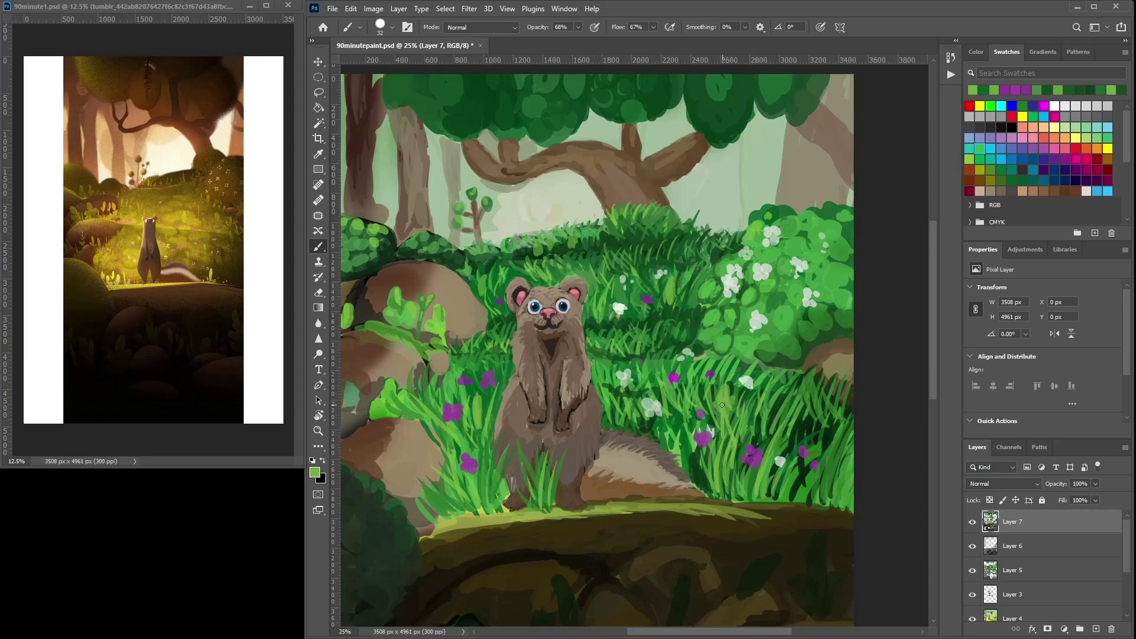
# Blend dark and light green blades into the grass beyond the tip of the tail.
pyautogui.keyDown('alt'); pyautogui.click(733, 417); pyautogui.keyUp('alt')
pyautogui.moveTo(730, 405)
pyautogui.mouseDown()
pyautogui.moveTo(729, 429)
pyautogui.moveTo(716, 429)
pyautogui.moveTo(720, 419)
pyautogui.moveTo(721, 453)
pyautogui.moveTo(707, 431)
pyautogui.moveTo(703, 456)
pyautogui.moveTo(718, 451)
pyautogui.moveTo(718, 478)
pyautogui.mouseUp()
pyautogui.keyDown('alt'); pyautogui.click(723, 396); pyautogui.keyUp('alt')
pyautogui.keyDown('alt'); pyautogui.click(743, 411); pyautogui.keyUp('alt')
pyautogui.keyDown('alt'); pyautogui.click(734, 427); pyautogui.keyUp('alt')
pyautogui.keyDown('alt'); pyautogui.click(722, 470); pyautogui.keyUp('alt')
pyautogui.keyDown('alt'); pyautogui.click(686, 470); pyautogui.keyUp('alt')
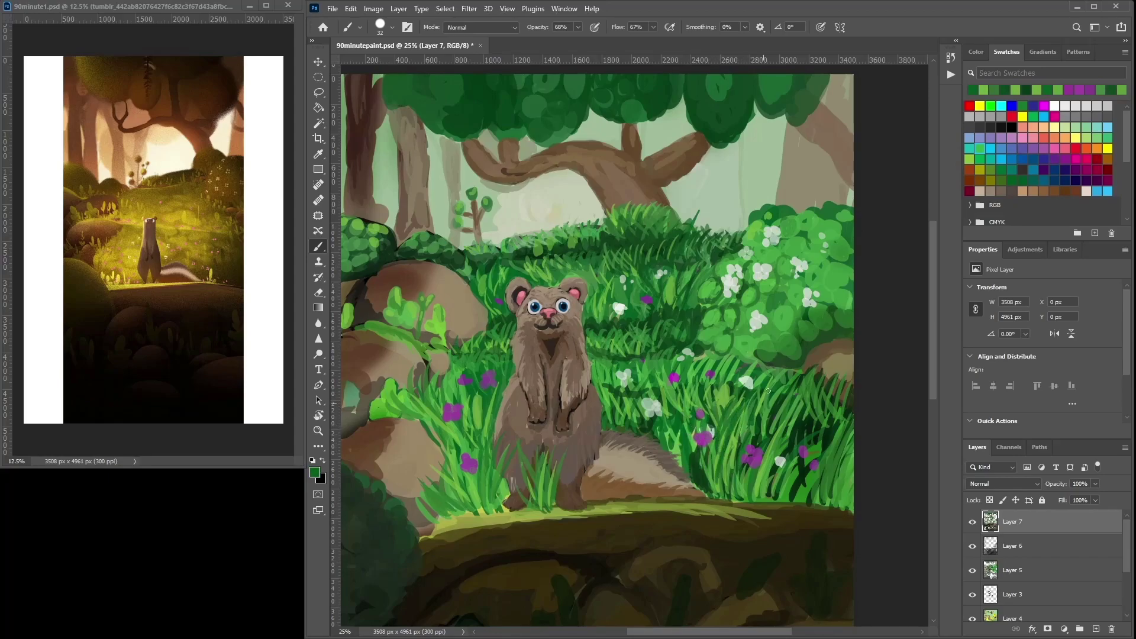
# Paint green blades through the grass directly above the tail and around its white flowers.
pyautogui.moveTo(685, 421); pyautogui.dragTo(666, 454)
pyautogui.moveTo(679, 393); pyautogui.dragTo(674, 452)
pyautogui.moveTo(691, 392); pyautogui.dragTo(684, 460)
pyautogui.moveTo(672, 417)
pyautogui.mouseDown()
pyautogui.moveTo(663, 452)
pyautogui.moveTo(611, 398)
pyautogui.moveTo(627, 404)
pyautogui.mouseUp()
pyautogui.keyDown('alt'); pyautogui.click(643, 382); pyautogui.keyUp('alt')
pyautogui.moveTo(638, 398)
pyautogui.mouseDown()
pyautogui.moveTo(629, 383)
pyautogui.moveTo(638, 387)
pyautogui.mouseUp()
pyautogui.moveTo(623, 422); pyautogui.dragTo(610, 385)
# Paint long mid-green blades through the tall grass beneath the flowering bush, around the purple flowers.
pyautogui.moveTo(769, 496); pyautogui.dragTo(796, 379)
pyautogui.moveTo(764, 447); pyautogui.dragTo(772, 383)
pyautogui.moveTo(805, 441)
pyautogui.mouseDown()
pyautogui.moveTo(823, 396)
pyautogui.moveTo(849, 402)
pyautogui.mouseUp()
pyautogui.moveTo(806, 489); pyautogui.dragTo(798, 465)
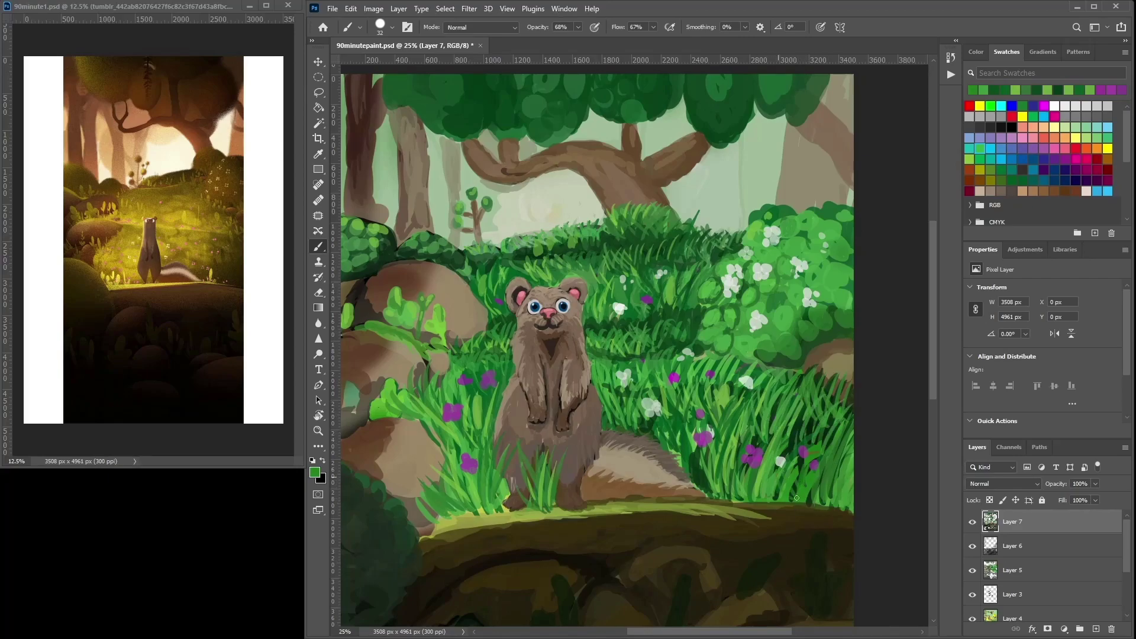
# Finish the grass strokes above the tail and retouch the central tree trunk with sampled bark browns and a larger brush.
pyautogui.moveTo(686, 476); pyautogui.dragTo(698, 433)
pyautogui.hotkey('ctrl', '-')
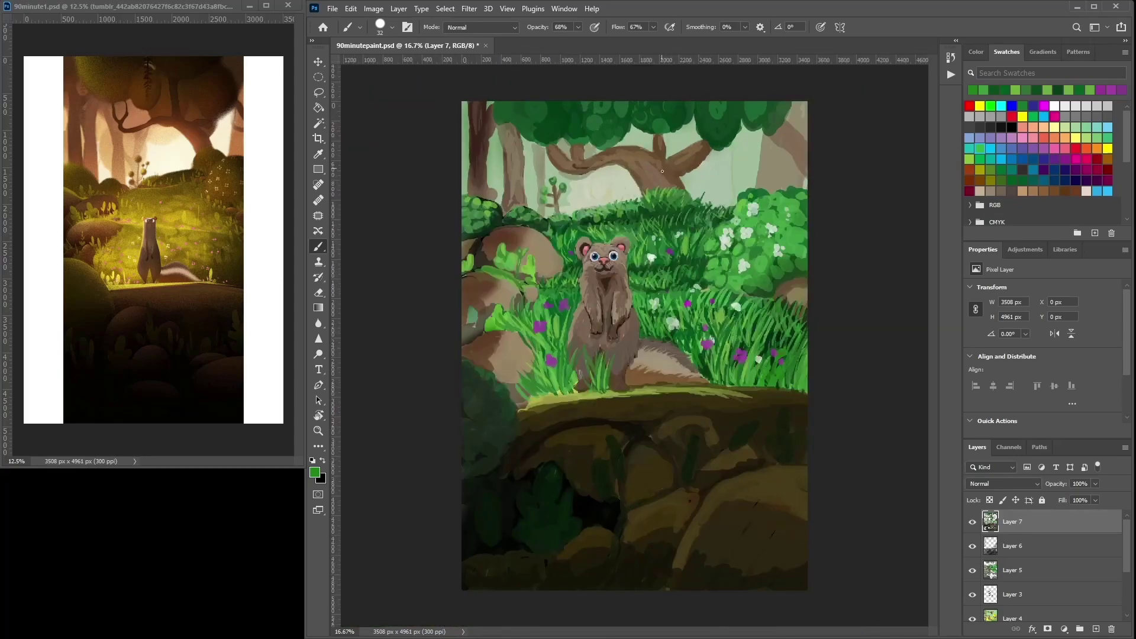
pyautogui.keyDown('alt'); pyautogui.click(659, 182); pyautogui.keyUp('alt')
pyautogui.rightClick(686, 173)
pyautogui.click(762, 206)
pyautogui.press('Return')
pyautogui.keyDown('alt'); pyautogui.click(645, 181); pyautogui.keyUp('alt')
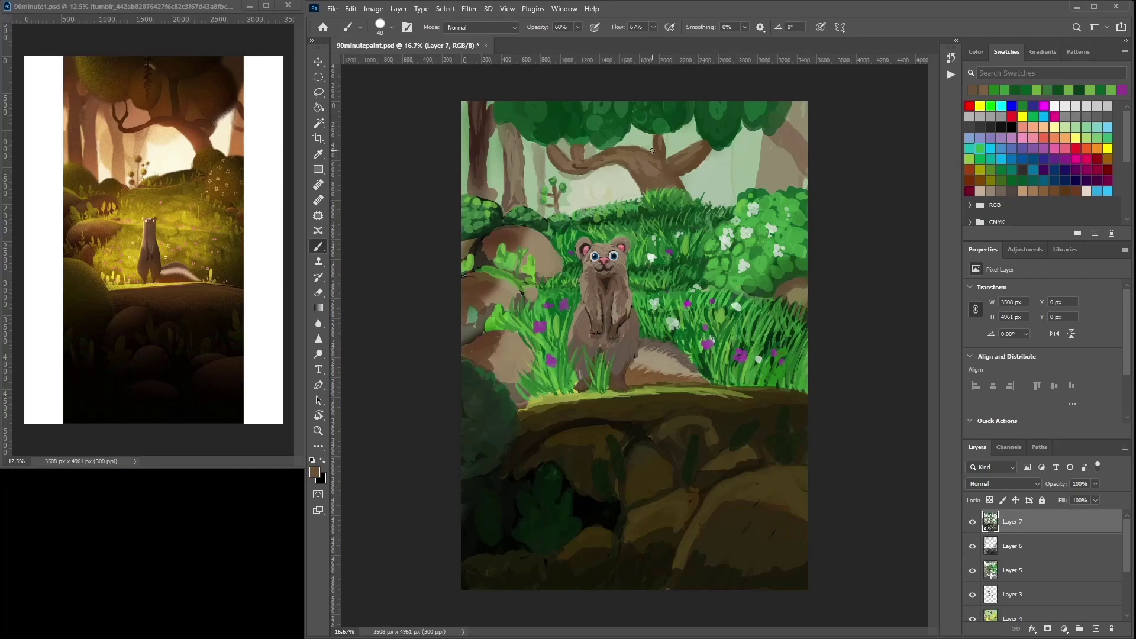
# Smooth the fur between the animal's forearms and across its belly and hips with sampled browns.
pyautogui.keyDown('alt'); pyautogui.click(648, 344); pyautogui.keyUp('alt')
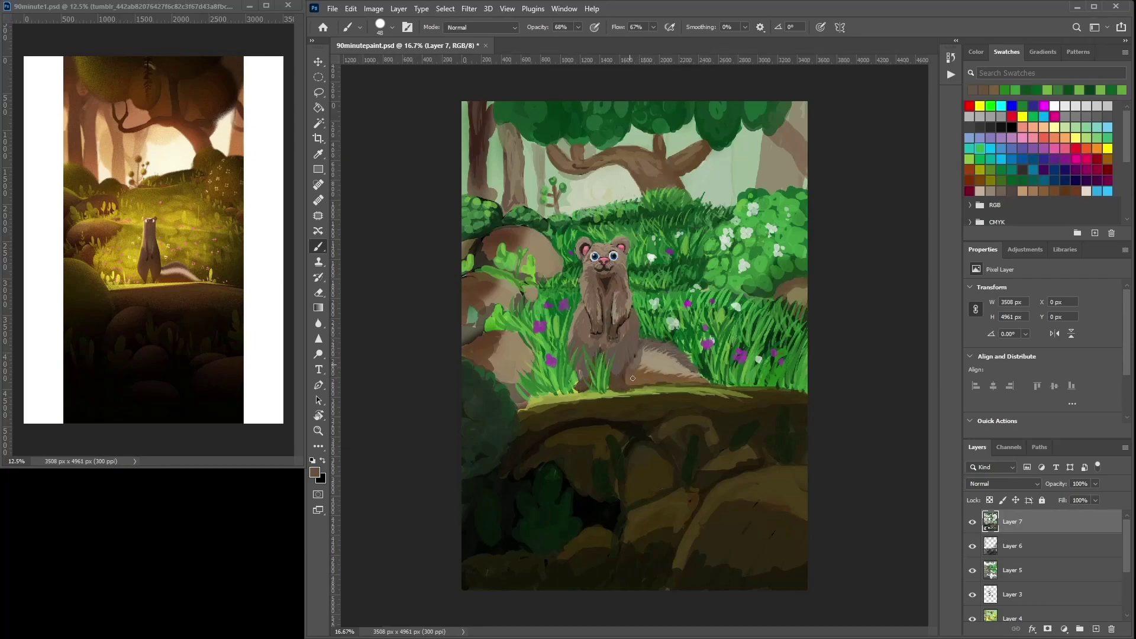
pyautogui.keyDown('alt'); pyautogui.click(666, 354); pyautogui.keyUp('alt')
pyautogui.keyDown('alt'); pyautogui.click(621, 300); pyautogui.keyUp('alt')
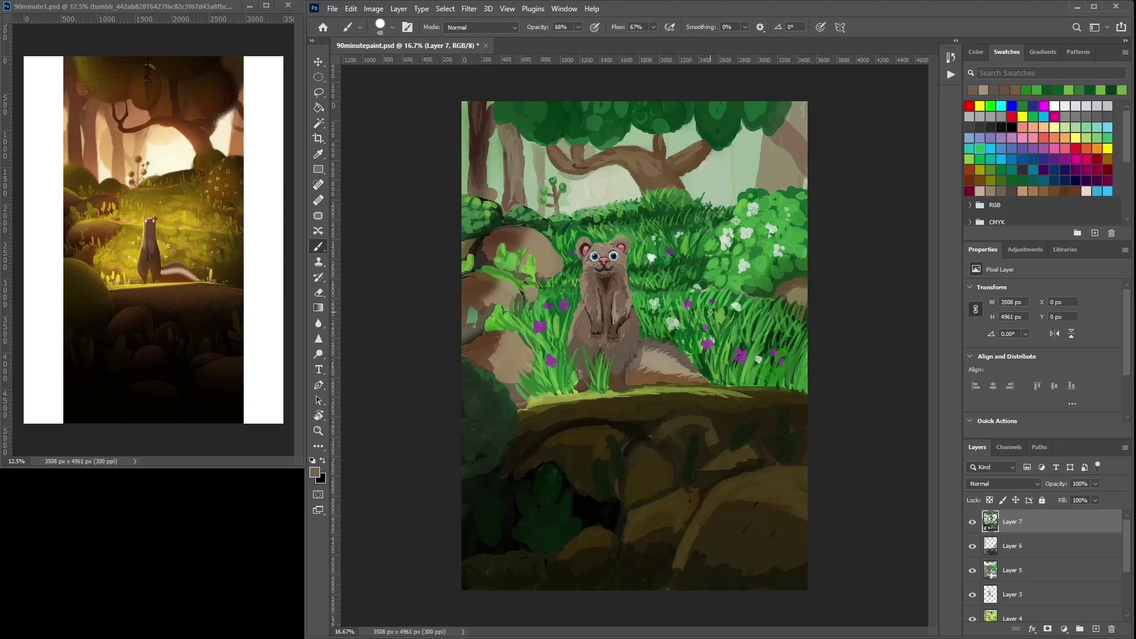
pyautogui.scroll(3, 603, 351)
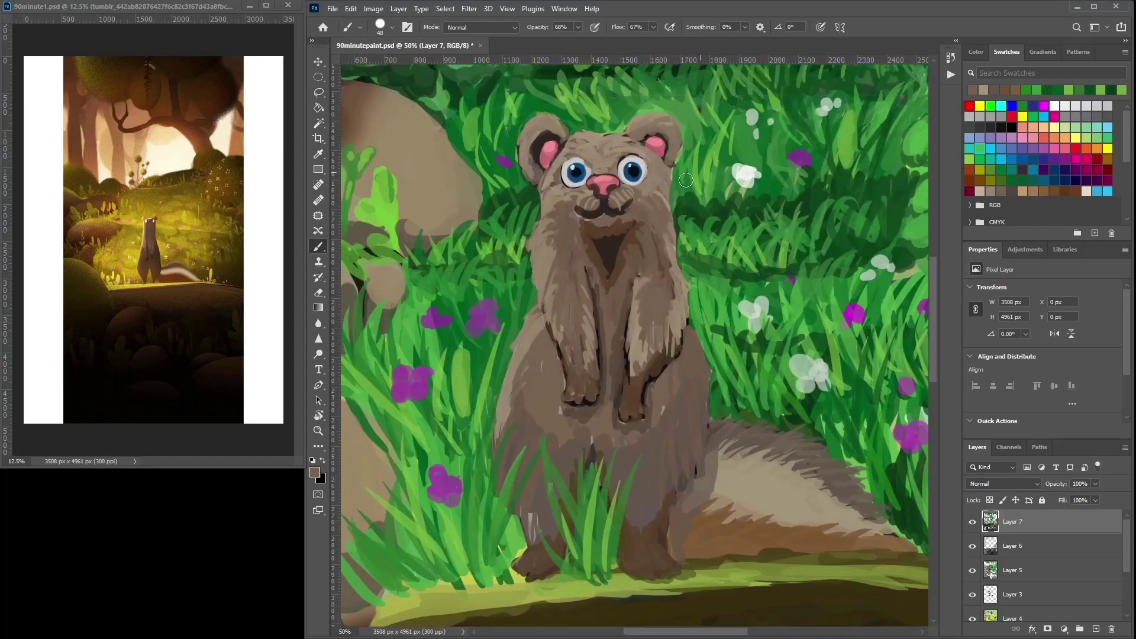
pyautogui.keyDown('alt'); pyautogui.click(603, 351); pyautogui.keyUp('alt')
pyautogui.moveTo(603, 352)
pyautogui.mouseDown()
pyautogui.moveTo(599, 308)
pyautogui.moveTo(602, 385)
pyautogui.moveTo(589, 411)
pyautogui.moveTo(571, 408)
pyautogui.moveTo(619, 355)
pyautogui.moveTo(626, 296)
pyautogui.moveTo(615, 337)
pyautogui.moveTo(604, 299)
pyautogui.moveTo(615, 441)
pyautogui.moveTo(633, 435)
pyautogui.moveTo(591, 399)
pyautogui.moveTo(556, 415)
pyautogui.moveTo(566, 416)
pyautogui.moveTo(551, 382)
pyautogui.moveTo(571, 444)
pyautogui.moveTo(603, 414)
pyautogui.moveTo(604, 444)
pyautogui.moveTo(670, 414)
pyautogui.moveTo(656, 399)
pyautogui.moveTo(689, 361)
pyautogui.moveTo(660, 436)
pyautogui.mouseUp()
pyautogui.keyDown('alt'); pyautogui.click(614, 344); pyautogui.keyUp('alt')
pyautogui.keyDown('alt'); pyautogui.click(549, 387); pyautogui.keyUp('alt')
pyautogui.keyDown('alt'); pyautogui.click(549, 356); pyautogui.keyUp('alt')
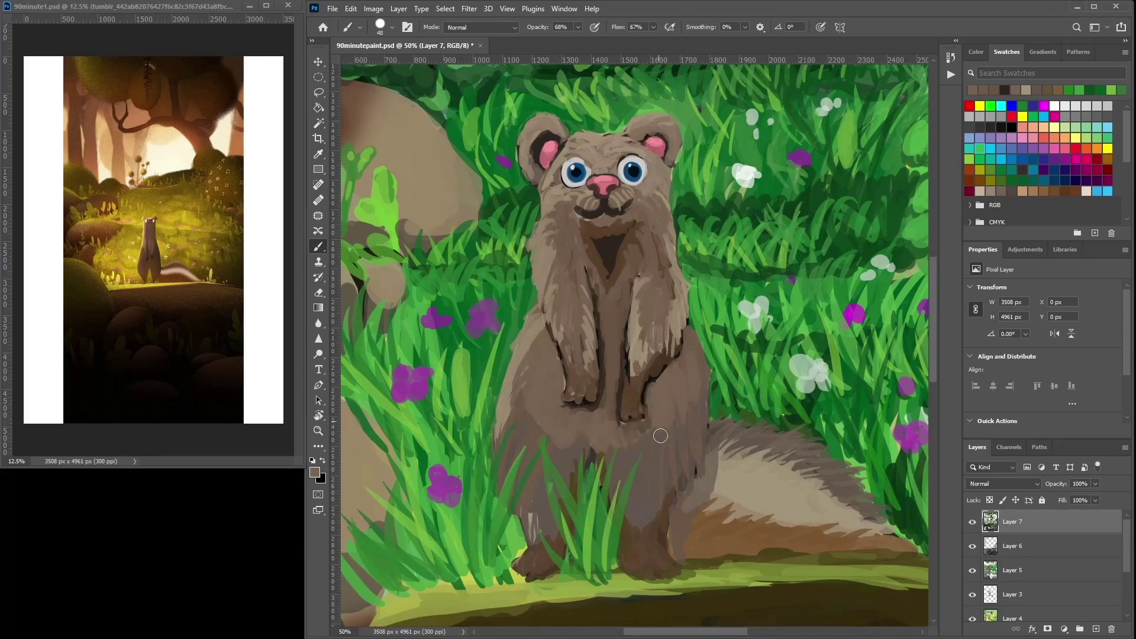
# Paint brown fur strokes along the animal's outer arm and hip on the tail side.
pyautogui.moveTo(681, 310); pyautogui.dragTo(703, 352)
pyautogui.keyDown('alt'); pyautogui.click(672, 314); pyautogui.keyUp('alt')
pyautogui.moveTo(677, 287)
pyautogui.mouseDown()
pyautogui.moveTo(685, 247)
pyautogui.moveTo(684, 260)
pyautogui.mouseUp()
pyautogui.keyDown('alt'); pyautogui.click(675, 290); pyautogui.keyUp('alt')
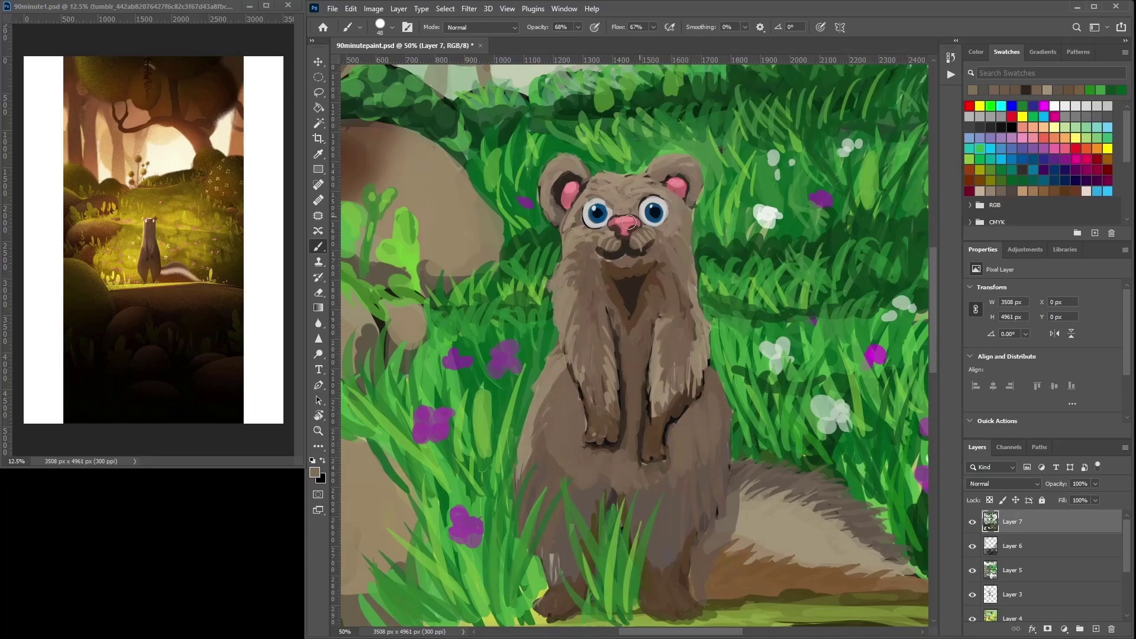
# Paint sampled light and dark brown fur down the shoulder and upper arm on the side facing the rocks.
pyautogui.press('alt')
pyautogui.keyDown('alt'); pyautogui.click(565, 229); pyautogui.keyUp('alt')
pyautogui.moveTo(562, 237)
pyautogui.mouseDown()
pyautogui.moveTo(573, 368)
pyautogui.moveTo(567, 309)
pyautogui.mouseUp()
pyautogui.keyDown('alt'); pyautogui.click(582, 247); pyautogui.keyUp('alt')
pyautogui.keyDown('alt'); pyautogui.click(572, 371); pyautogui.keyUp('alt')
pyautogui.keyDown('alt'); pyautogui.click(581, 416); pyautogui.keyUp('alt')
pyautogui.moveTo(574, 353)
pyautogui.mouseDown()
pyautogui.moveTo(573, 378)
pyautogui.moveTo(562, 296)
pyautogui.mouseUp()
pyautogui.keyDown('alt'); pyautogui.click(589, 407); pyautogui.keyUp('alt')
# Extend long brown fur strokes from the neck down the arm and flank on the rock side.
pyautogui.moveTo(559, 236)
pyautogui.mouseDown()
pyautogui.moveTo(565, 288)
pyautogui.moveTo(544, 377)
pyautogui.mouseUp()
pyautogui.keyDown('alt'); pyautogui.click(570, 266); pyautogui.keyUp('alt')
pyautogui.moveTo(562, 261)
pyautogui.mouseDown()
pyautogui.moveTo(573, 242)
pyautogui.moveTo(555, 364)
pyautogui.moveTo(537, 399)
pyautogui.mouseUp()
pyautogui.keyDown('alt'); pyautogui.click(575, 276); pyautogui.keyUp('alt')
pyautogui.keyDown('alt'); pyautogui.click(558, 403); pyautogui.keyUp('alt')
pyautogui.moveTo(564, 269)
pyautogui.mouseDown()
pyautogui.moveTo(562, 240)
pyautogui.moveTo(559, 370)
pyautogui.moveTo(534, 417)
pyautogui.moveTo(555, 382)
pyautogui.moveTo(562, 411)
pyautogui.moveTo(574, 345)
pyautogui.moveTo(569, 385)
pyautogui.mouseUp()
pyautogui.keyDown('alt'); pyautogui.click(542, 444); pyautogui.keyUp('alt')
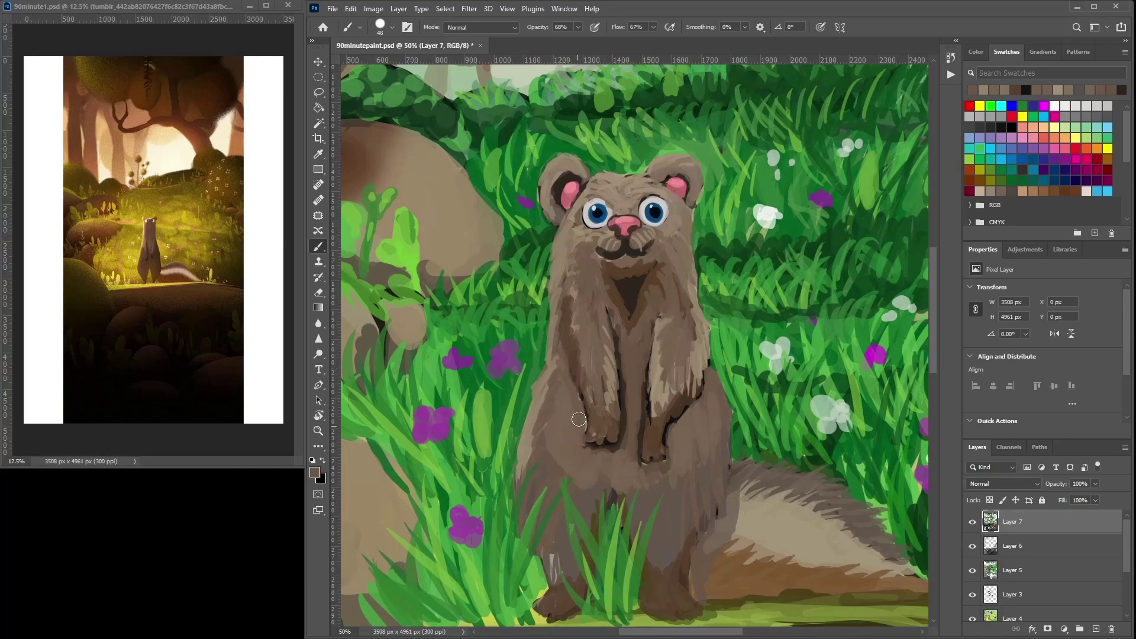
# Deepen the dark brown shadows around the forearm and paw on the tail side.
pyautogui.keyDown('alt'); pyautogui.click(645, 424); pyautogui.keyUp('alt')
pyautogui.moveTo(643, 400)
pyautogui.mouseDown()
pyautogui.moveTo(654, 320)
pyautogui.moveTo(620, 343)
pyautogui.moveTo(621, 435)
pyautogui.moveTo(598, 451)
pyautogui.moveTo(663, 462)
pyautogui.mouseUp()
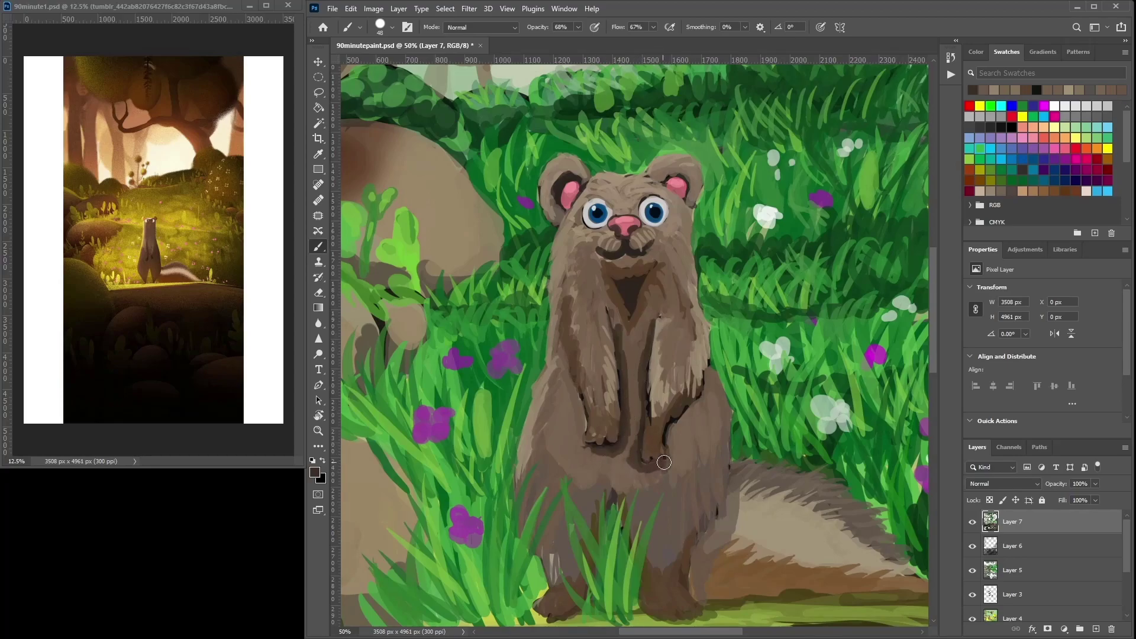
pyautogui.moveTo(684, 425); pyautogui.dragTo(669, 446)
# Shade the edge of the flank and hind leg where they meet the tail, using sampled browns.
pyautogui.moveTo(732, 478)
pyautogui.mouseDown()
pyautogui.moveTo(699, 556)
pyautogui.moveTo(698, 594)
pyautogui.moveTo(711, 561)
pyautogui.mouseUp()
pyautogui.keyDown('alt'); pyautogui.click(709, 613); pyautogui.keyUp('alt')
pyautogui.keyDown('alt'); pyautogui.click(730, 567); pyautogui.keyUp('alt')
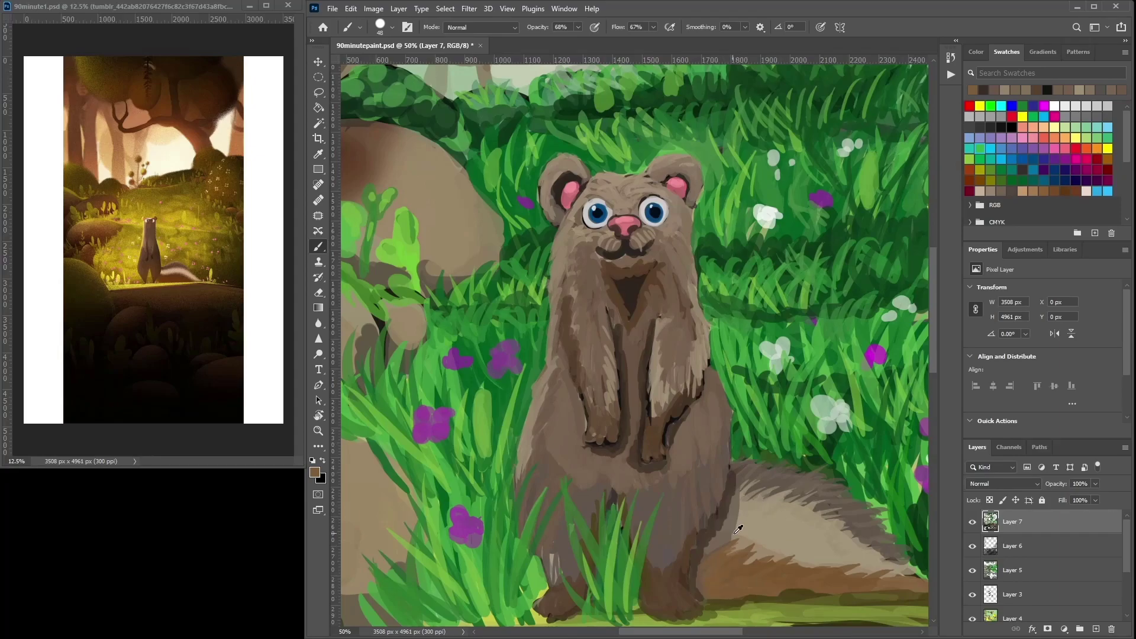
pyautogui.keyDown('alt'); pyautogui.click(750, 523); pyautogui.keyUp('alt')
pyautogui.moveTo(756, 512)
pyautogui.mouseDown()
pyautogui.moveTo(759, 497)
pyautogui.moveTo(745, 491)
pyautogui.mouseUp()
# Paint fur strokes on the base and upper edge of the tail with sampled greyish browns.
pyautogui.moveTo(748, 497)
pyautogui.mouseDown()
pyautogui.moveTo(683, 451)
pyautogui.moveTo(713, 441)
pyautogui.moveTo(691, 456)
pyautogui.mouseUp()
pyautogui.keyDown('alt'); pyautogui.click(732, 429); pyautogui.keyUp('alt')
pyautogui.keyDown('alt'); pyautogui.click(731, 430); pyautogui.keyUp('alt')
pyautogui.keyDown('alt'); pyautogui.click(718, 448); pyautogui.keyUp('alt')
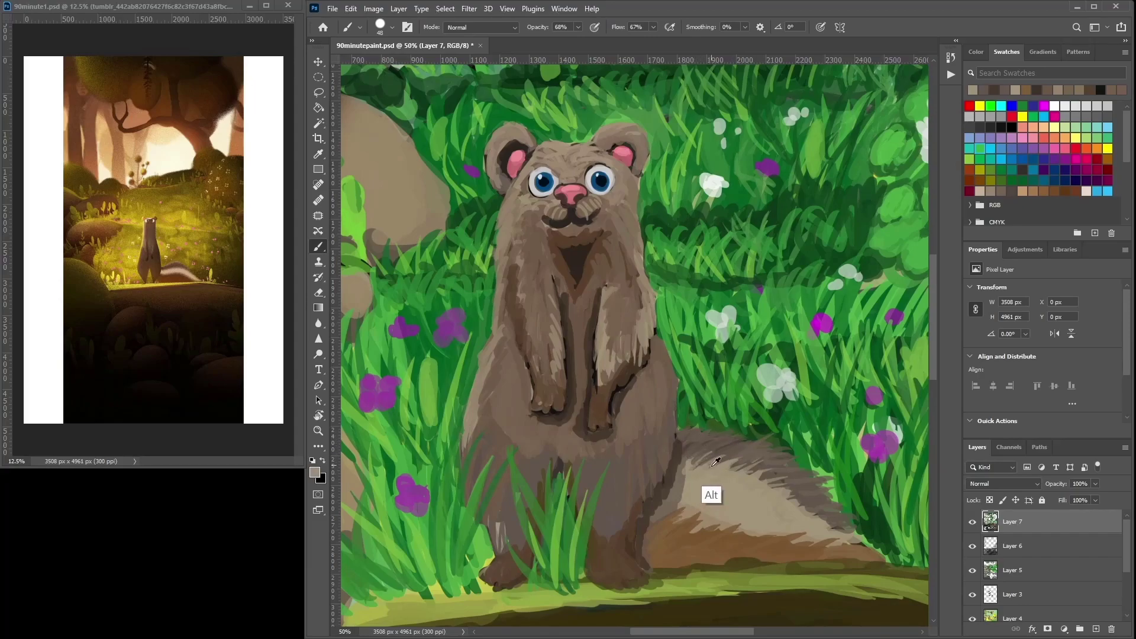
pyautogui.moveTo(764, 482); pyautogui.dragTo(690, 447)
pyautogui.moveTo(597, 485)
pyautogui.mouseDown()
pyautogui.moveTo(615, 471)
pyautogui.moveTo(667, 481)
pyautogui.moveTo(690, 439)
pyautogui.mouseUp()
# Choose a pale beige in the color picker and brush light fur along the tail's light stripe.
pyautogui.click(315, 471)
pyautogui.click(469, 234)
pyautogui.click(680, 147)
pyautogui.moveTo(621, 485)
pyautogui.mouseDown()
pyautogui.moveTo(639, 474)
pyautogui.moveTo(647, 490)
pyautogui.moveTo(672, 484)
pyautogui.moveTo(664, 457)
pyautogui.moveTo(649, 492)
pyautogui.moveTo(734, 491)
pyautogui.moveTo(725, 476)
pyautogui.moveTo(589, 474)
pyautogui.moveTo(754, 500)
pyautogui.mouseUp()
pyautogui.keyDown('alt'); pyautogui.click(680, 470); pyautogui.keyUp('alt')
pyautogui.keyDown('alt'); pyautogui.click(630, 491); pyautogui.keyUp('alt')
# Refine the fur toward the tip of the tail with sampled light and dark browns.
pyautogui.moveTo(797, 436); pyautogui.dragTo(746, 409)
pyautogui.keyDown('alt'); pyautogui.click(698, 492); pyautogui.keyUp('alt')
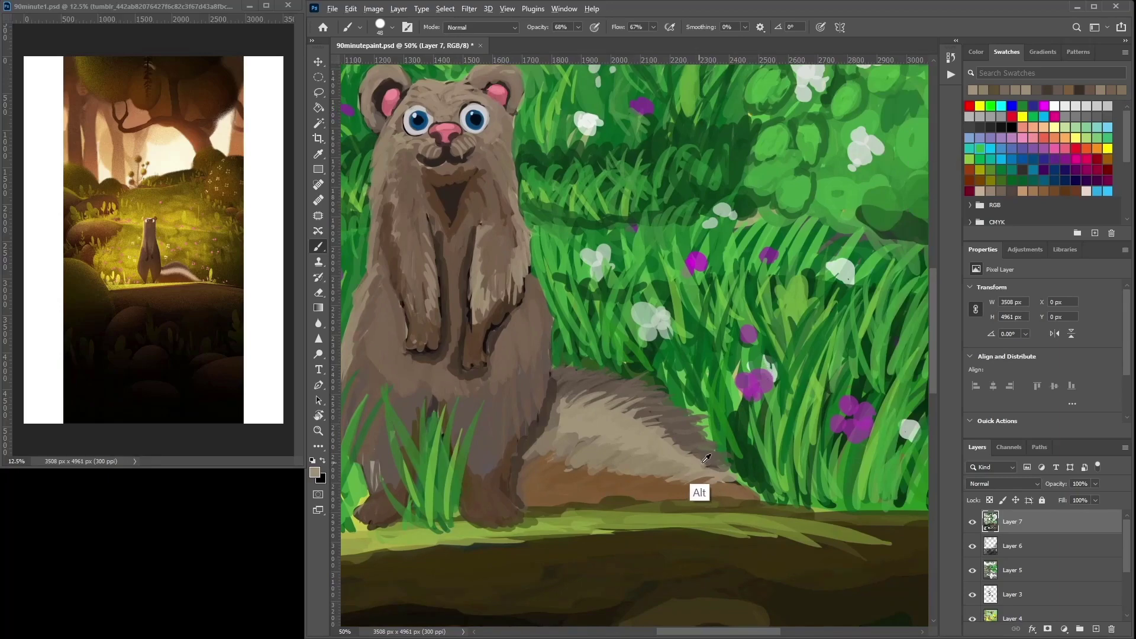
pyautogui.moveTo(717, 476)
pyautogui.mouseDown()
pyautogui.moveTo(739, 471)
pyautogui.moveTo(725, 472)
pyautogui.moveTo(744, 492)
pyautogui.mouseUp()
pyautogui.keyDown('alt'); pyautogui.click(727, 488); pyautogui.keyUp('alt')
pyautogui.keyDown('alt'); pyautogui.click(714, 447); pyautogui.keyUp('alt')
pyautogui.keyDown('alt'); pyautogui.click(747, 478); pyautogui.keyUp('alt')
pyautogui.moveTo(766, 428)
pyautogui.mouseDown()
pyautogui.moveTo(775, 475)
pyautogui.moveTo(762, 474)
pyautogui.moveTo(789, 459)
pyautogui.moveTo(707, 416)
pyautogui.moveTo(727, 465)
pyautogui.moveTo(761, 436)
pyautogui.mouseUp()
# Paint dark green blades in the tall grass near the canvas edge, below the flowering bush.
pyautogui.hotkey('ctrl', '+')
pyautogui.hotkey('ctrl', '+')
pyautogui.hotkey('ctrl', '-')
pyautogui.hotkey('ctrl', '-')
pyautogui.hotkey('ctrl', '-')
pyautogui.hotkey('ctrl', '-')
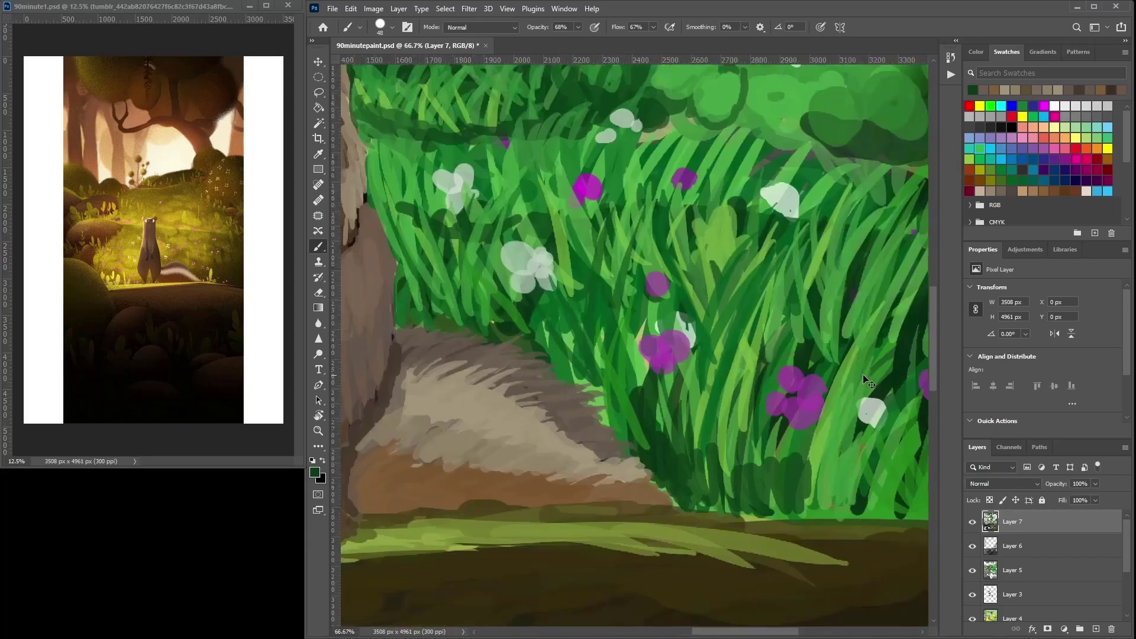
pyautogui.moveTo(688, 411)
pyautogui.mouseDown()
pyautogui.moveTo(756, 393)
pyautogui.moveTo(757, 404)
pyautogui.moveTo(735, 410)
pyautogui.moveTo(787, 384)
pyautogui.moveTo(800, 408)
pyautogui.mouseUp()
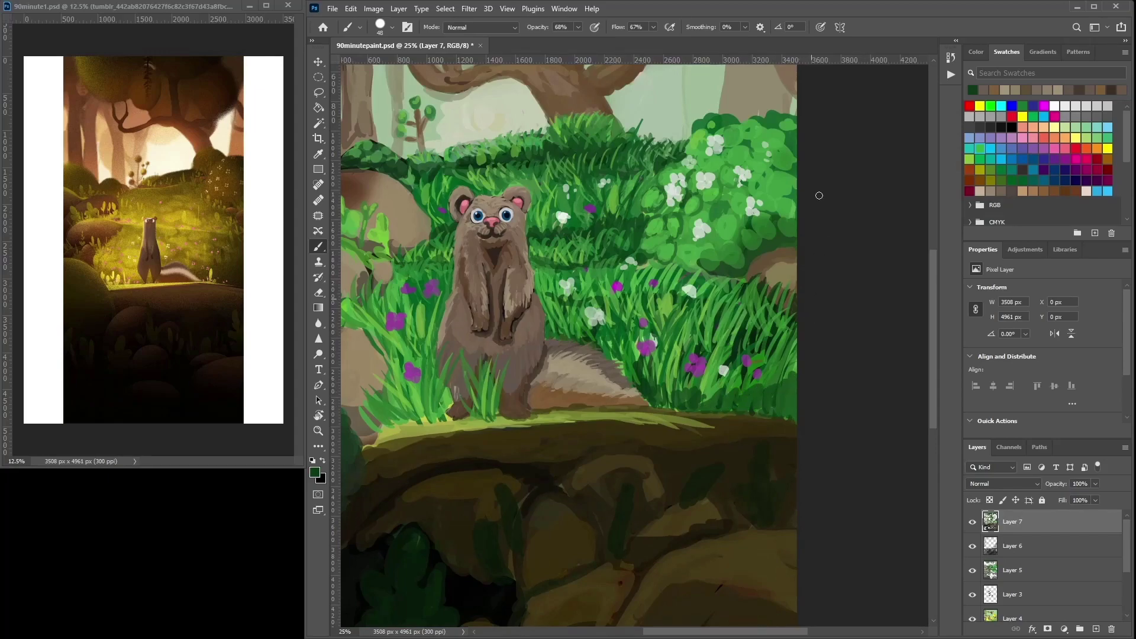
pyautogui.keyDown('alt'); pyautogui.click(790, 397); pyautogui.keyUp('alt')
pyautogui.moveTo(733, 397)
pyautogui.mouseDown()
pyautogui.moveTo(725, 406)
pyautogui.moveTo(735, 396)
pyautogui.moveTo(741, 407)
pyautogui.mouseUp()
pyautogui.keyDown('alt'); pyautogui.click(728, 345); pyautogui.keyUp('alt')
pyautogui.keyDown('alt'); pyautogui.click(736, 406); pyautogui.keyUp('alt')
# Layer mid and light green blades between the purple flowers in the tall grass beyond the tail.
pyautogui.moveTo(737, 364)
pyautogui.mouseDown()
pyautogui.moveTo(724, 408)
pyautogui.moveTo(754, 395)
pyautogui.moveTo(746, 411)
pyautogui.moveTo(752, 400)
pyautogui.moveTo(723, 404)
pyautogui.mouseUp()
pyautogui.keyDown('alt'); pyautogui.click(731, 401); pyautogui.keyUp('alt')
pyautogui.keyDown('alt'); pyautogui.click(758, 383); pyautogui.keyUp('alt')
pyautogui.moveTo(705, 383); pyautogui.dragTo(704, 410)
pyautogui.moveTo(672, 372); pyautogui.dragTo(683, 401)
pyautogui.keyDown('alt'); pyautogui.click(714, 384); pyautogui.keyUp('alt')
pyautogui.moveTo(665, 346); pyautogui.dragTo(692, 401)
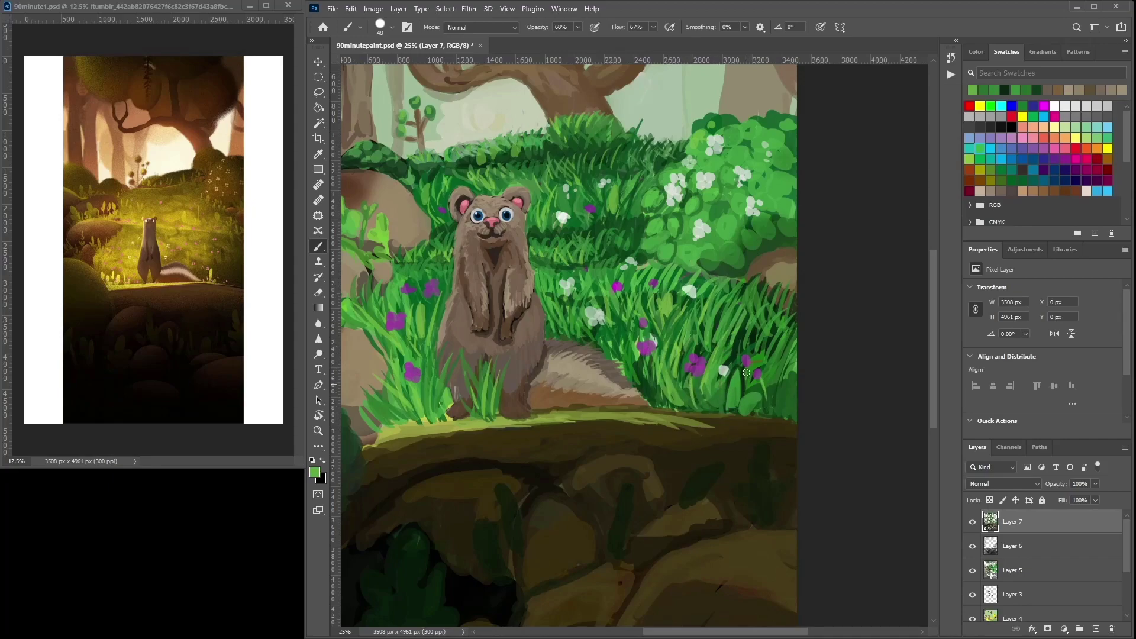
# Add light green highlight blades below the bush and in the grass on the rock side of the animal.
pyautogui.moveTo(688, 296); pyautogui.dragTo(680, 317)
pyautogui.moveTo(434, 388); pyautogui.dragTo(426, 417)
pyautogui.moveTo(430, 302); pyautogui.dragTo(428, 323)
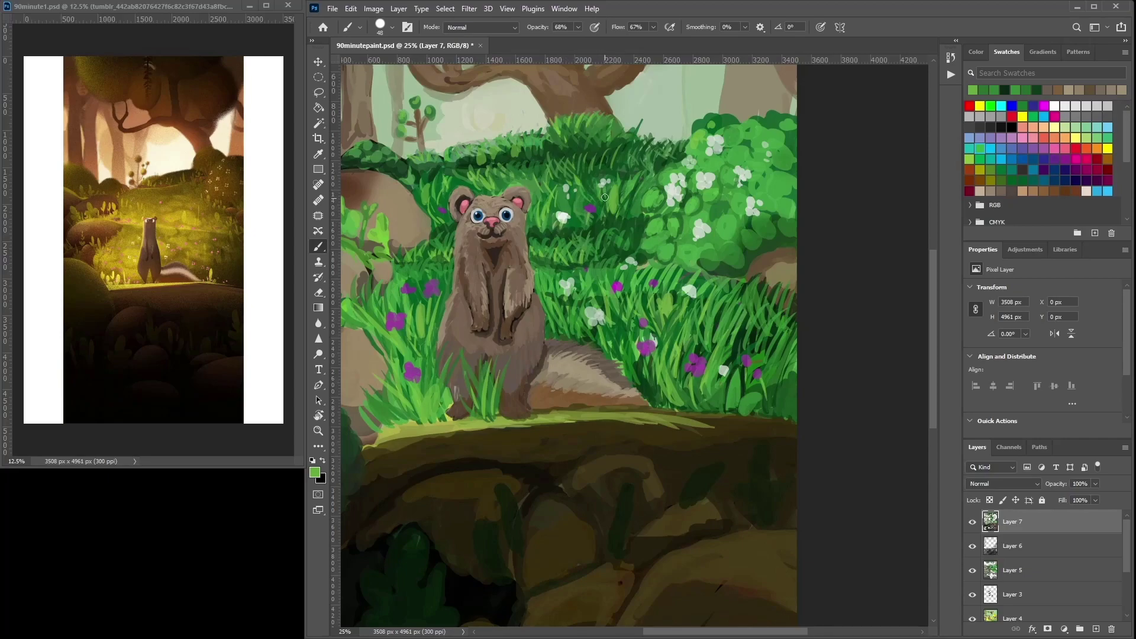
# Dab pale green-white petals onto the meadow flowers and the upper part of the flowering bush.
pyautogui.keyDown('alt'); pyautogui.click(573, 191); pyautogui.keyUp('alt')
pyautogui.click(573, 191)
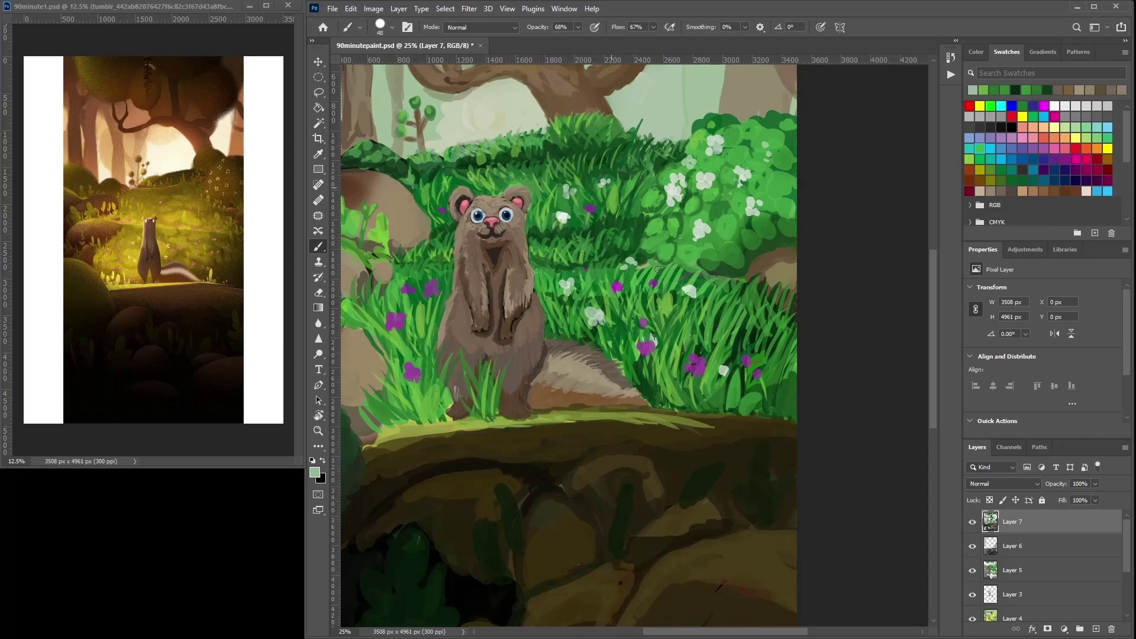
pyautogui.moveTo(690, 273); pyautogui.dragTo(704, 289)
pyautogui.keyDown('alt'); pyautogui.click(690, 209); pyautogui.keyUp('alt')
pyautogui.click(673, 233)
pyautogui.keyDown('alt'); pyautogui.click(691, 269); pyautogui.keyUp('alt')
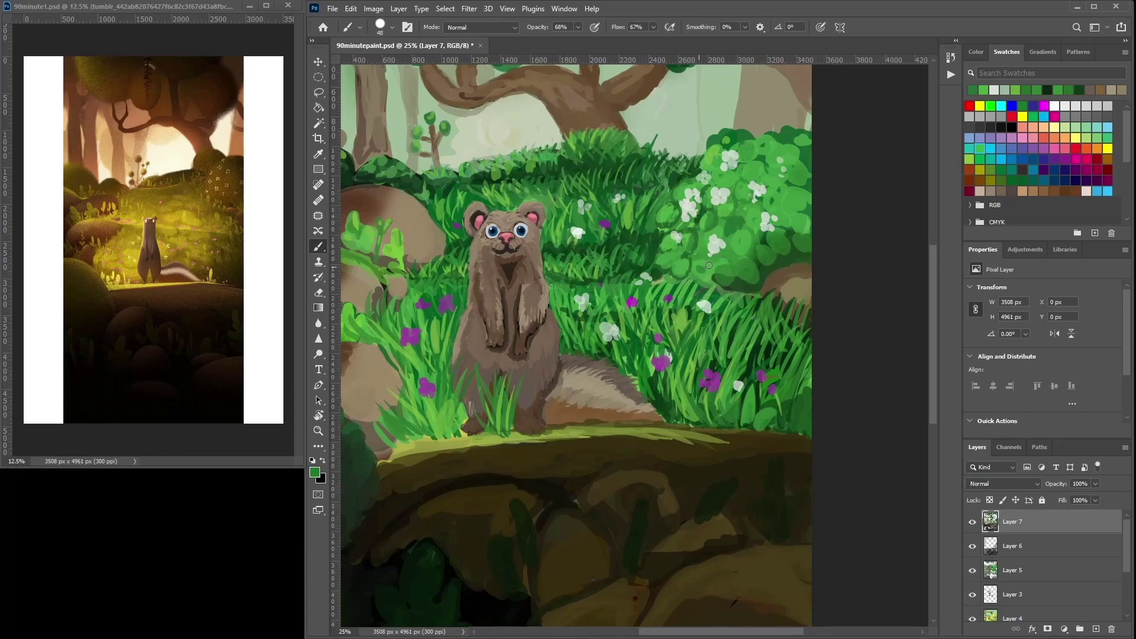
pyautogui.keyDown('alt'); pyautogui.click(748, 231); pyautogui.keyUp('alt')
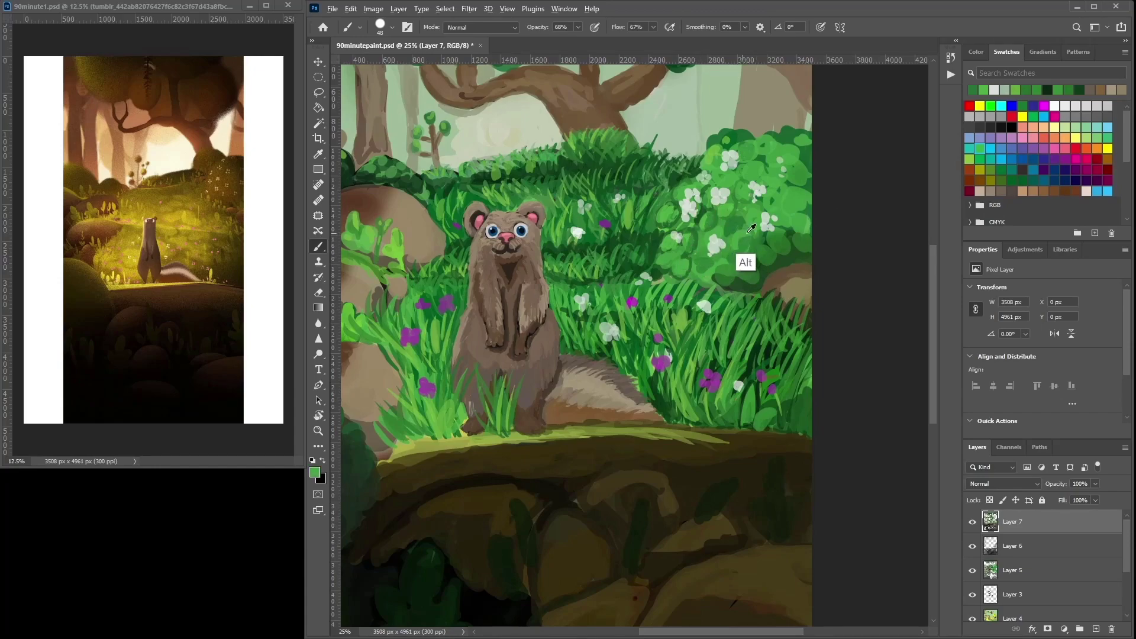
pyautogui.keyDown('alt'); pyautogui.click(734, 190); pyautogui.keyUp('alt')
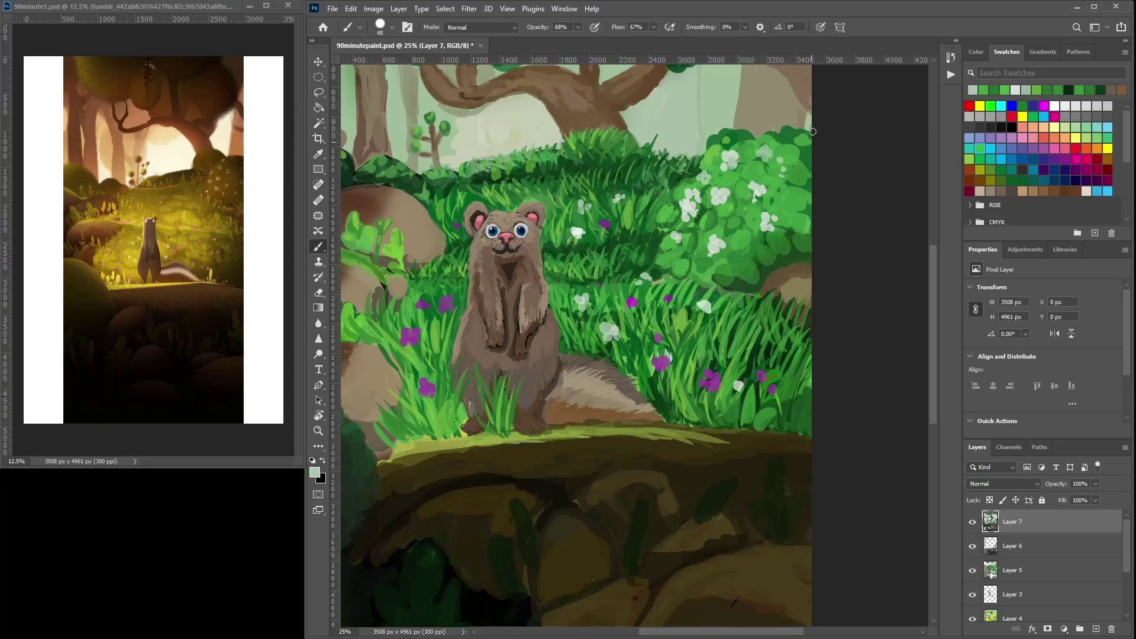
# Paint dark and mid-green leaves along the outer edge and shaded base of the flowering bush.
pyautogui.keyDown('alt'); pyautogui.click(804, 185); pyautogui.keyUp('alt')
pyautogui.moveTo(792, 143); pyautogui.dragTo(799, 143)
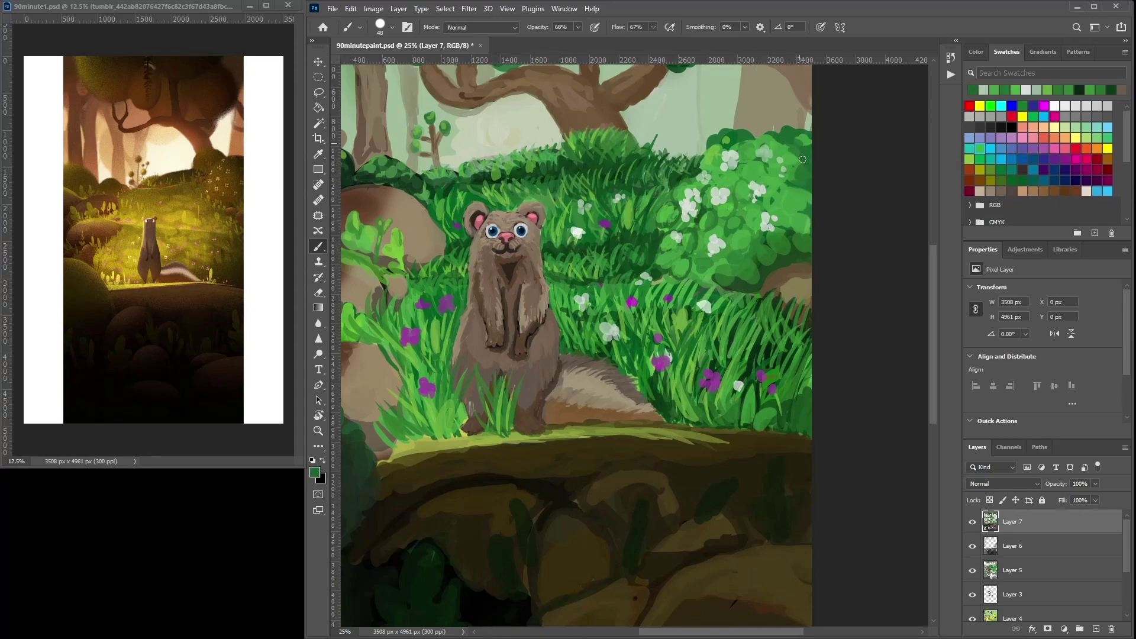
pyautogui.keyDown('alt'); pyautogui.click(780, 263); pyautogui.keyUp('alt')
pyautogui.moveTo(769, 269)
pyautogui.mouseDown()
pyautogui.moveTo(758, 246)
pyautogui.moveTo(794, 182)
pyautogui.moveTo(753, 255)
pyautogui.moveTo(729, 254)
pyautogui.moveTo(729, 235)
pyautogui.moveTo(753, 242)
pyautogui.mouseUp()
pyautogui.keyDown('alt'); pyautogui.click(747, 239); pyautogui.keyUp('alt')
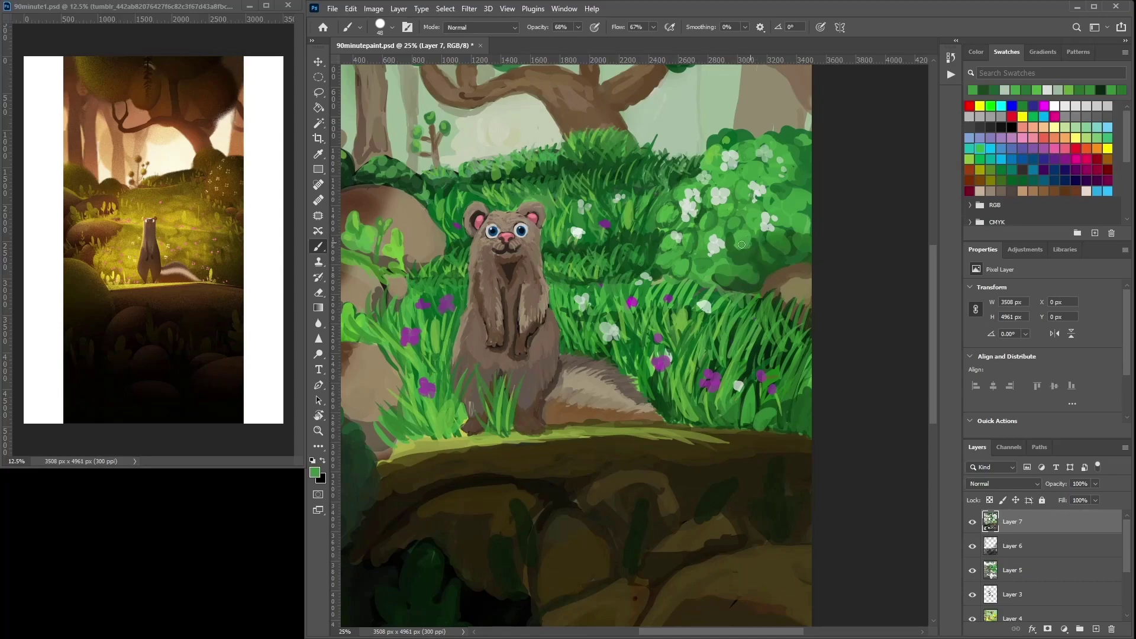
pyautogui.keyDown('alt'); pyautogui.click(744, 228); pyautogui.keyUp('alt')
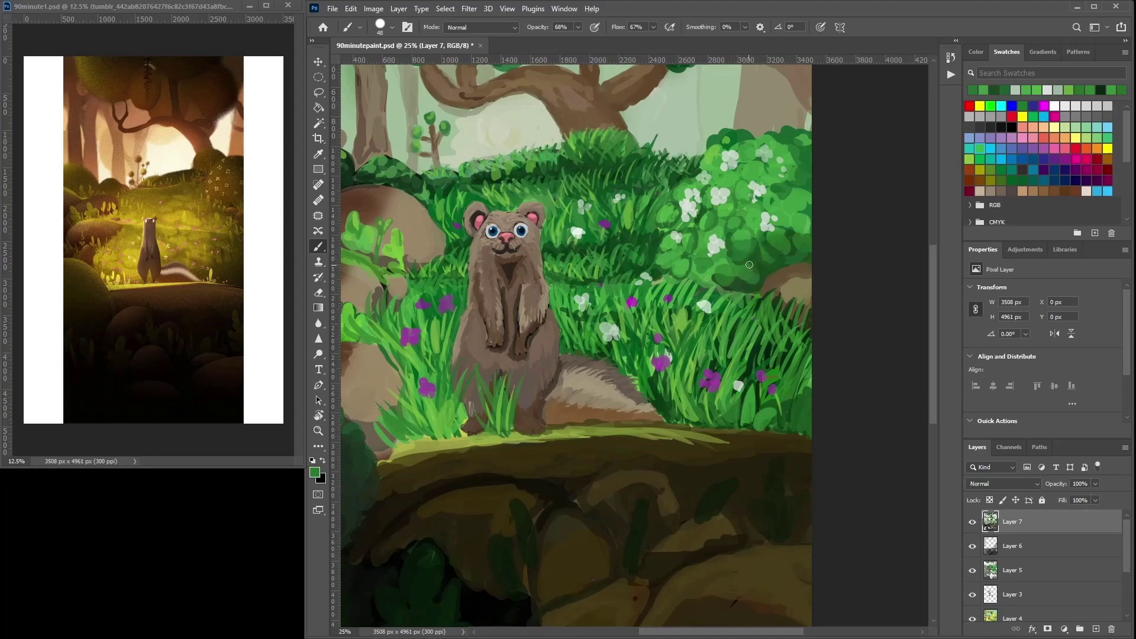
pyautogui.keyDown('alt'); pyautogui.click(762, 258); pyautogui.keyUp('alt')
pyautogui.moveTo(751, 268); pyautogui.dragTo(737, 266)
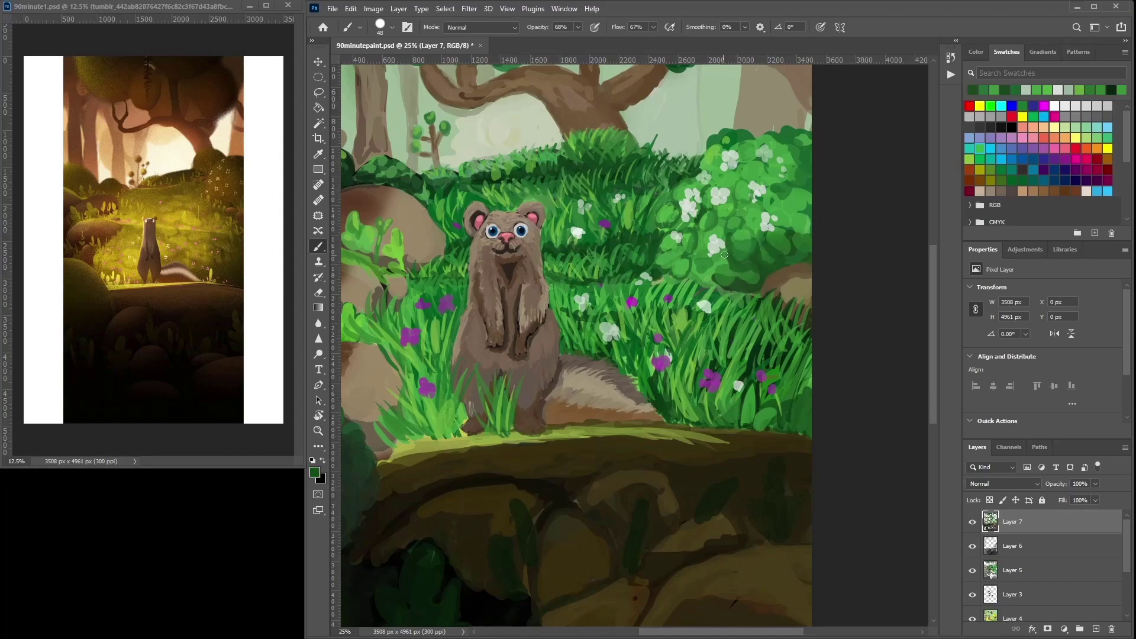
# Add lighter green leaves between the white blossoms and along the top of the flowering bush.
pyautogui.keyDown('alt'); pyautogui.click(757, 210); pyautogui.keyUp('alt')
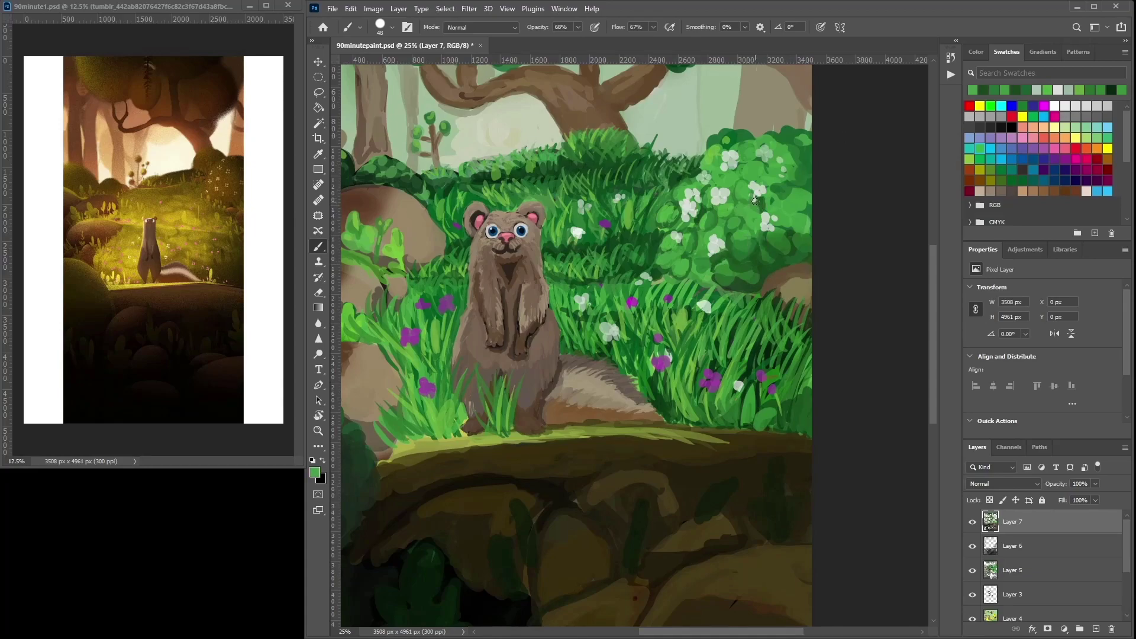
pyautogui.keyDown('alt'); pyautogui.click(737, 241); pyautogui.keyUp('alt')
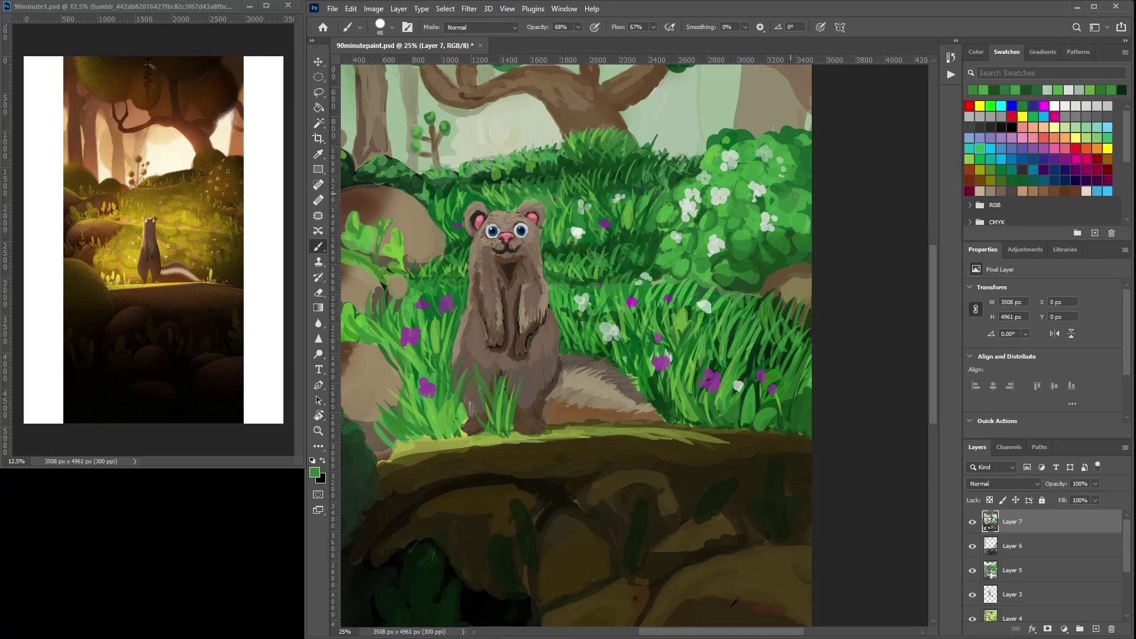
pyautogui.keyDown('alt'); pyautogui.click(792, 233); pyautogui.keyUp('alt')
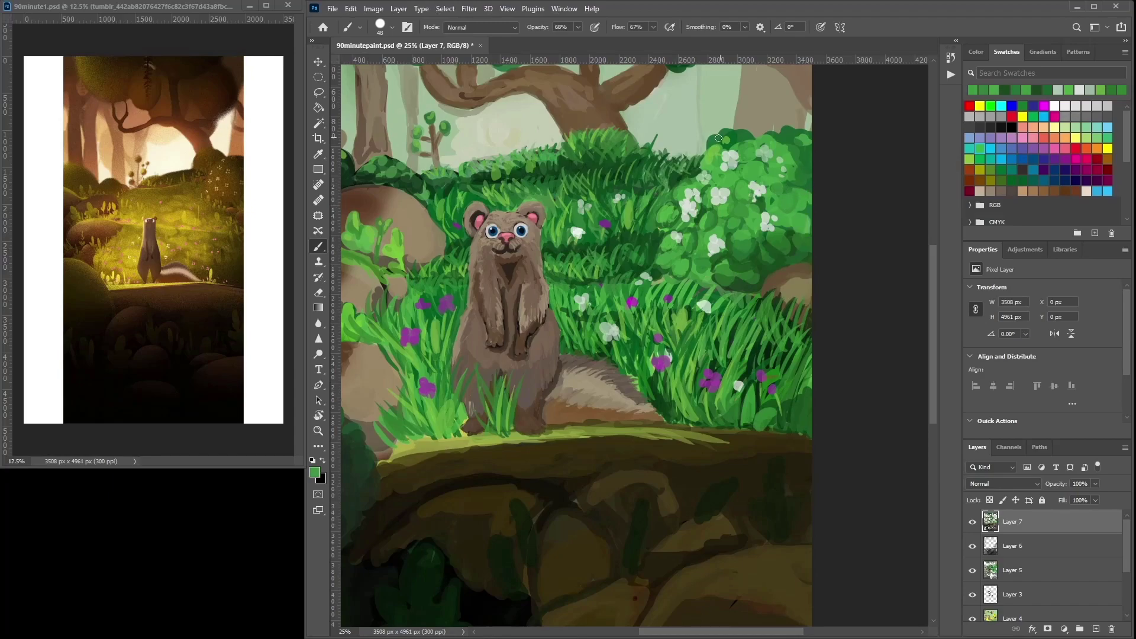
# Touch up the grass along the ridge beside the flowering bush and beneath it with sampled greens.
pyautogui.keyDown('alt'); pyautogui.click(663, 218); pyautogui.keyUp('alt')
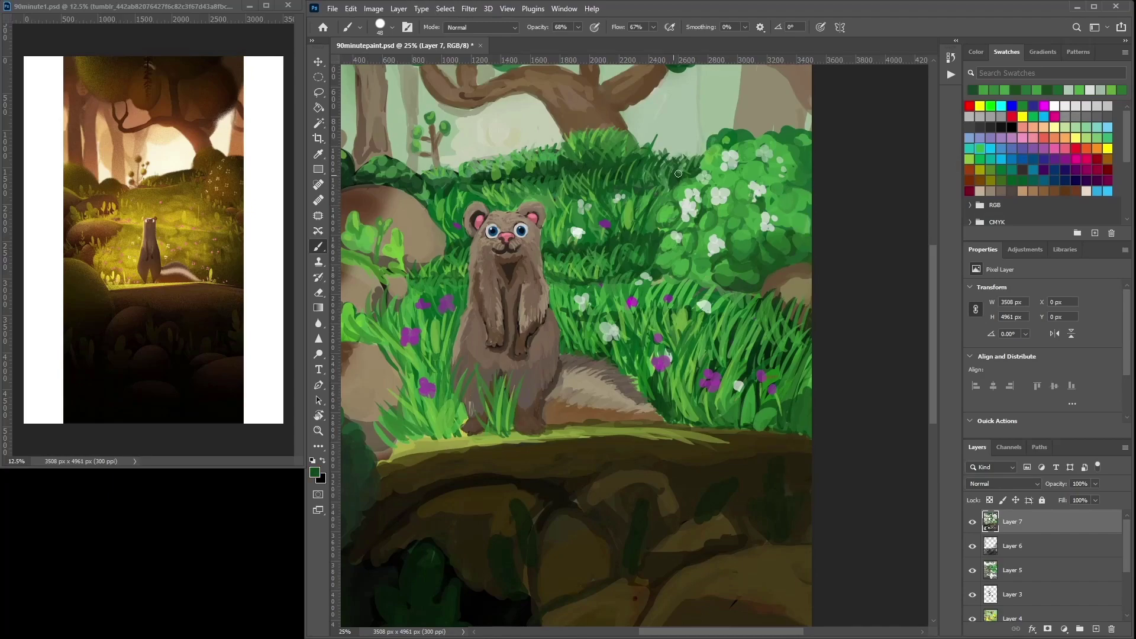
pyautogui.keyDown('alt'); pyautogui.click(665, 205); pyautogui.keyUp('alt')
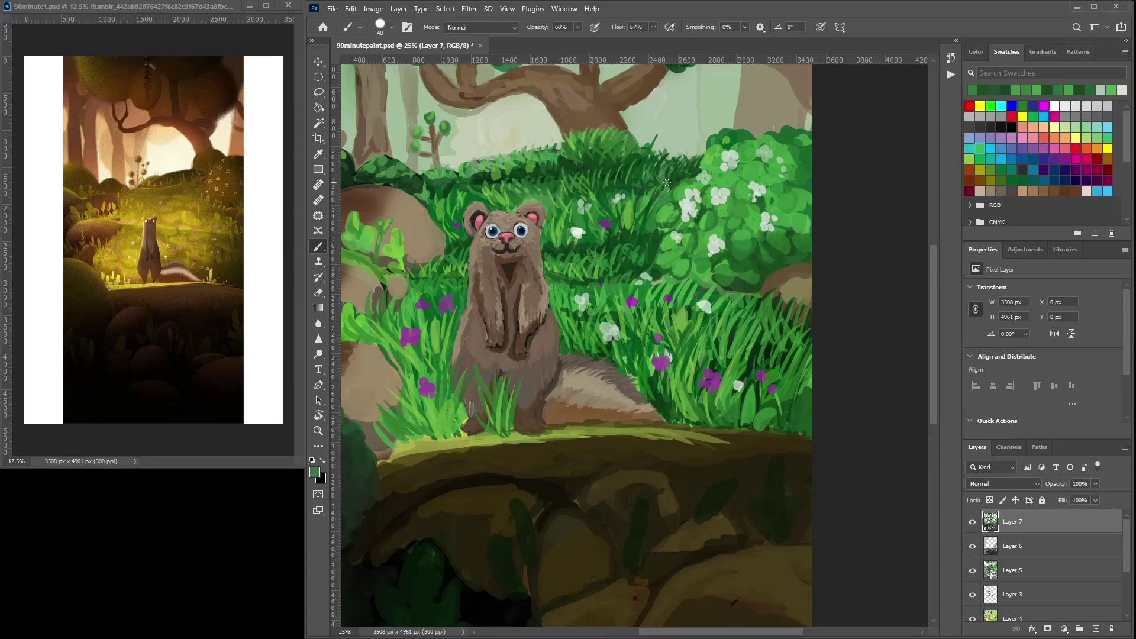
pyautogui.moveTo(620, 132); pyautogui.dragTo(612, 140)
pyautogui.moveTo(412, 89)
pyautogui.mouseDown()
pyautogui.moveTo(429, 115)
pyautogui.moveTo(392, 116)
pyautogui.mouseUp()
pyautogui.keyDown('alt'); pyautogui.click(417, 159); pyautogui.keyUp('alt')
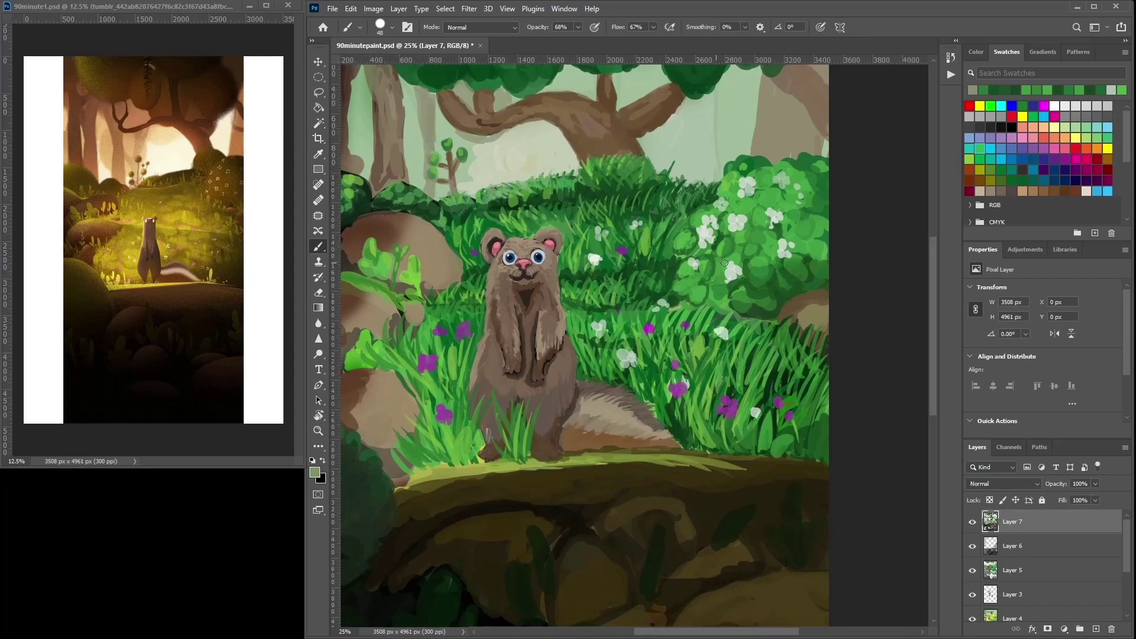
pyautogui.scroll(-1, 748, 264)
pyautogui.keyDown('alt'); pyautogui.click(764, 322); pyautogui.keyUp('alt')
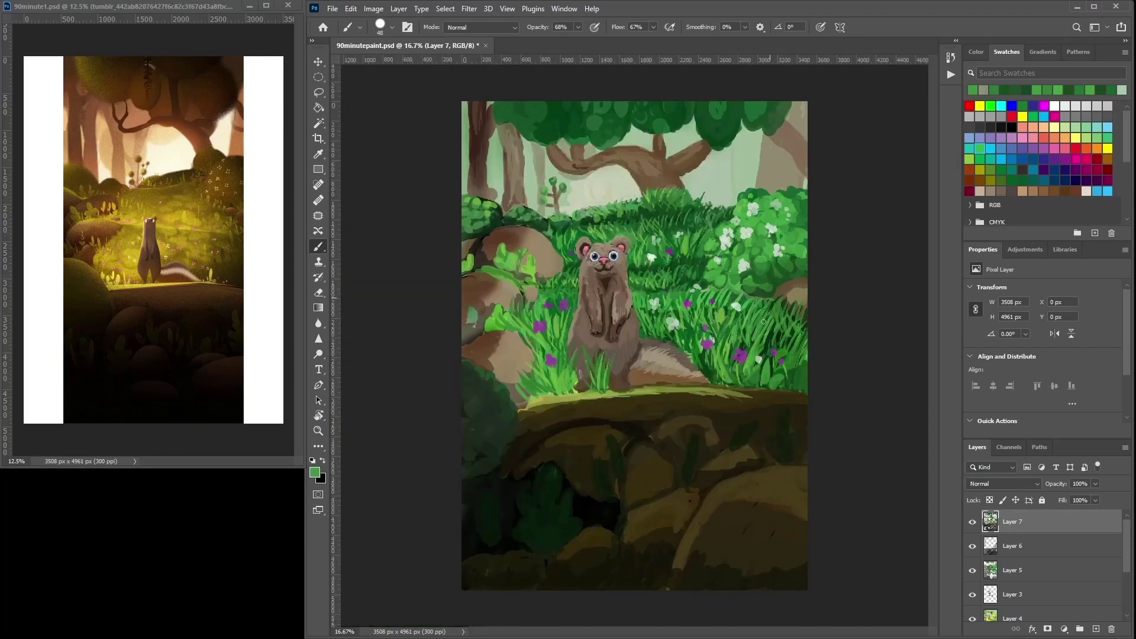
pyautogui.keyDown('alt'); pyautogui.click(792, 302); pyautogui.keyUp('alt')
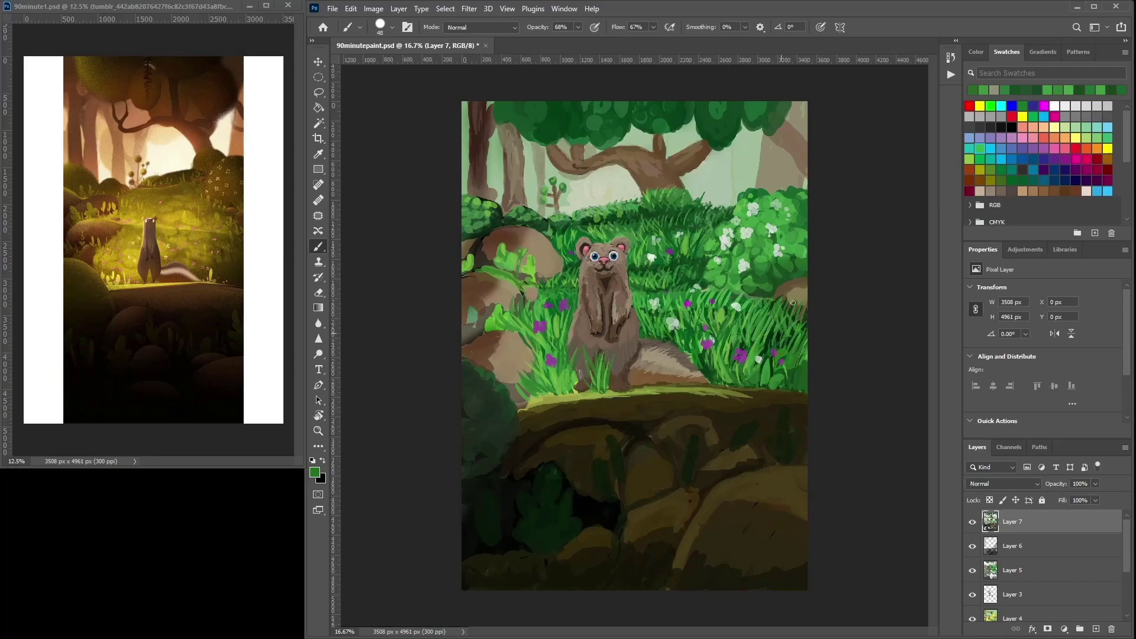
# Darken the crevices between the foreground rocks with a sampled near-black and save the document.
pyautogui.keyDown('alt'); pyautogui.click(636, 458); pyautogui.keyUp('alt')
pyautogui.keyDown('alt'); pyautogui.click(655, 450); pyautogui.keyUp('alt')
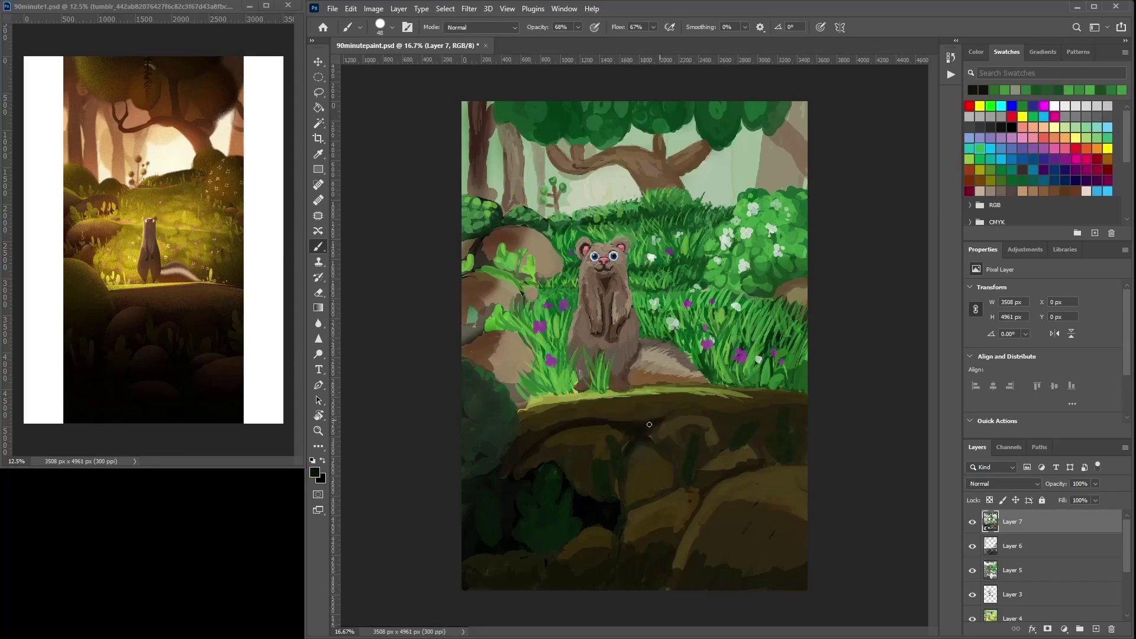
pyautogui.hotkey('ctrl', 's')
# Paint dark and light green blades in the meadow between the animal and the base of the bush.
pyautogui.hotkey('ctrl', '+')
pyautogui.keyDown('alt'); pyautogui.click(773, 287); pyautogui.keyUp('alt')
pyautogui.moveTo(772, 291)
pyautogui.mouseDown()
pyautogui.moveTo(762, 337)
pyautogui.moveTo(746, 288)
pyautogui.mouseUp()
pyautogui.keyDown('alt'); pyautogui.click(766, 297); pyautogui.keyUp('alt')
pyautogui.keyDown('alt'); pyautogui.click(776, 297); pyautogui.keyUp('alt')
pyautogui.keyDown('alt'); pyautogui.click(770, 313); pyautogui.keyUp('alt')
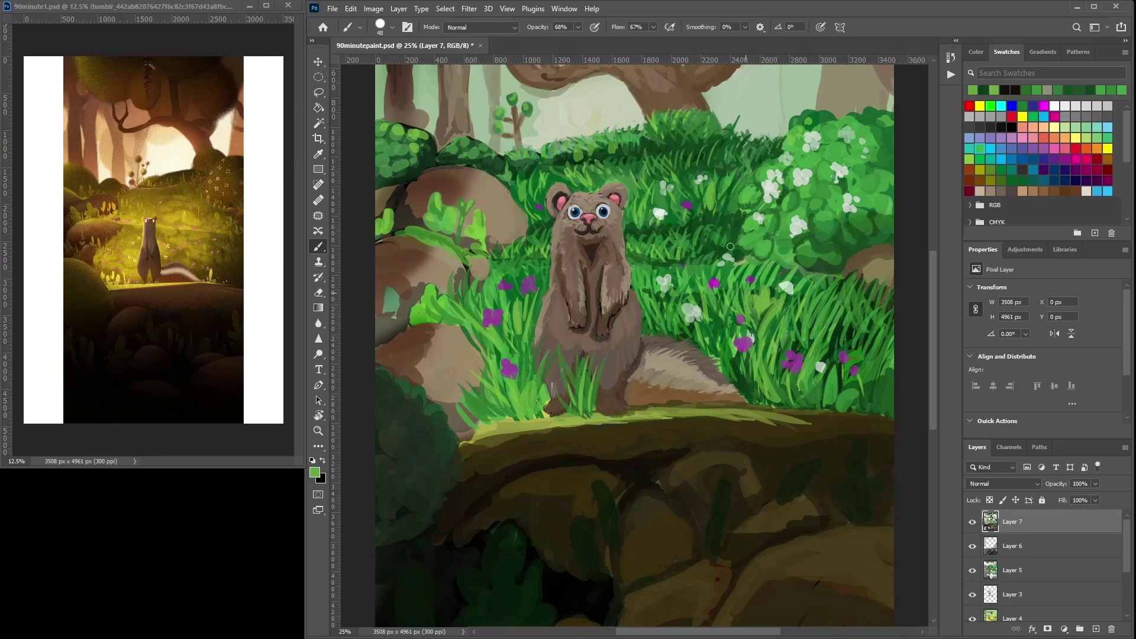
# Paint sampled green blades through the grass directly above the tail, around the white flower.
pyautogui.keyDown('alt'); pyautogui.click(720, 338); pyautogui.keyUp('alt')
pyautogui.moveTo(719, 349); pyautogui.dragTo(713, 307)
pyautogui.keyDown('alt'); pyautogui.click(697, 329); pyautogui.keyUp('alt')
pyautogui.moveTo(716, 347)
pyautogui.mouseDown()
pyautogui.moveTo(738, 284)
pyautogui.moveTo(724, 359)
pyautogui.moveTo(752, 247)
pyautogui.moveTo(672, 289)
pyautogui.mouseUp()
pyautogui.keyDown('alt'); pyautogui.click(681, 335); pyautogui.keyUp('alt')
# Retouch the fur on the animal's flank and around its paws with sampled browns.
pyautogui.keyDown('alt'); pyautogui.click(661, 316); pyautogui.keyUp('alt')
pyautogui.keyDown('alt'); pyautogui.click(634, 334); pyautogui.keyUp('alt')
pyautogui.keyDown('alt'); pyautogui.click(618, 319); pyautogui.keyUp('alt')
pyautogui.keyDown('alt'); pyautogui.click(617, 317); pyautogui.keyUp('alt')
pyautogui.keyDown('alt'); pyautogui.click(593, 336); pyautogui.keyUp('alt')
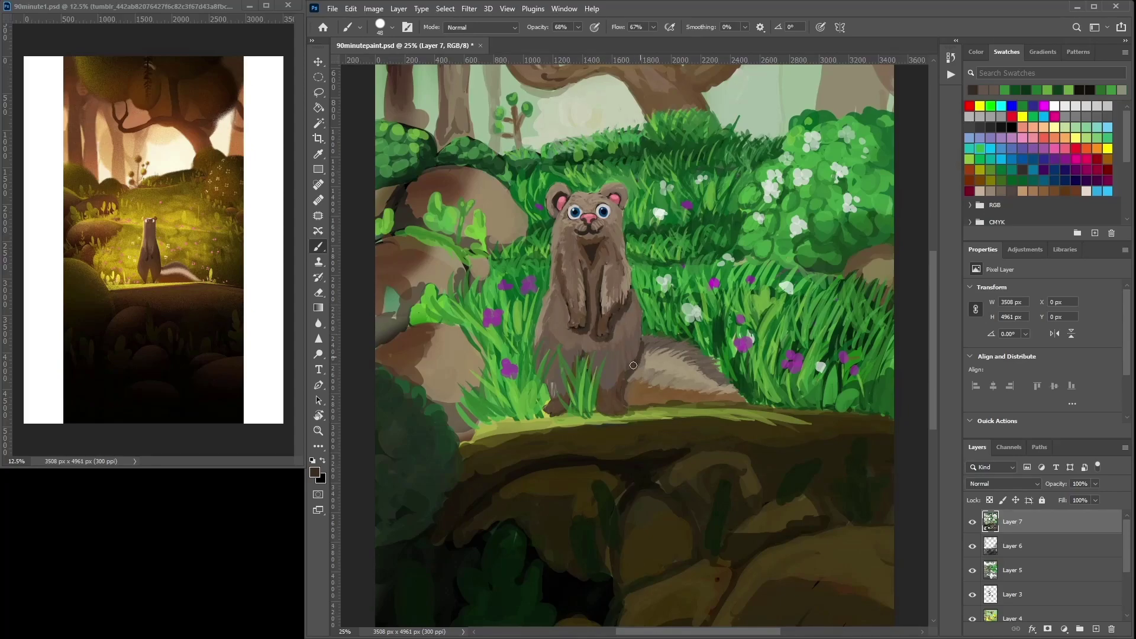
# Touch up the animal's lower leg with sampled browns and outline the toes of both hind paws in black.
pyautogui.keyDown('alt'); pyautogui.click(614, 394); pyautogui.keyUp('alt')
pyautogui.keyDown('alt'); pyautogui.click(609, 368); pyautogui.keyUp('alt')
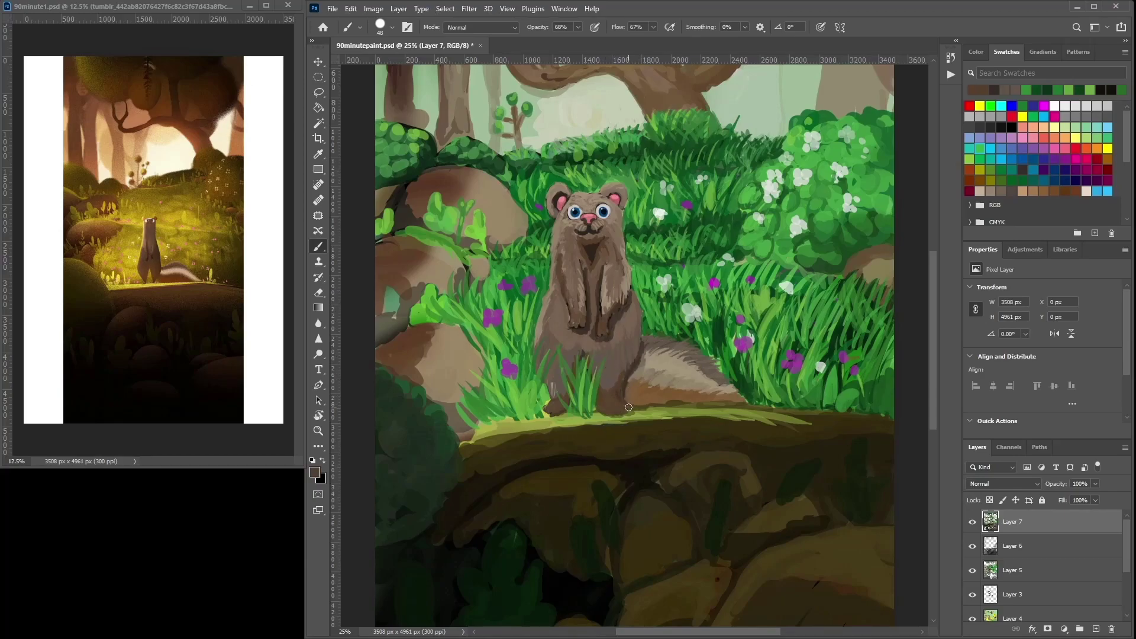
pyautogui.click(1012, 127)
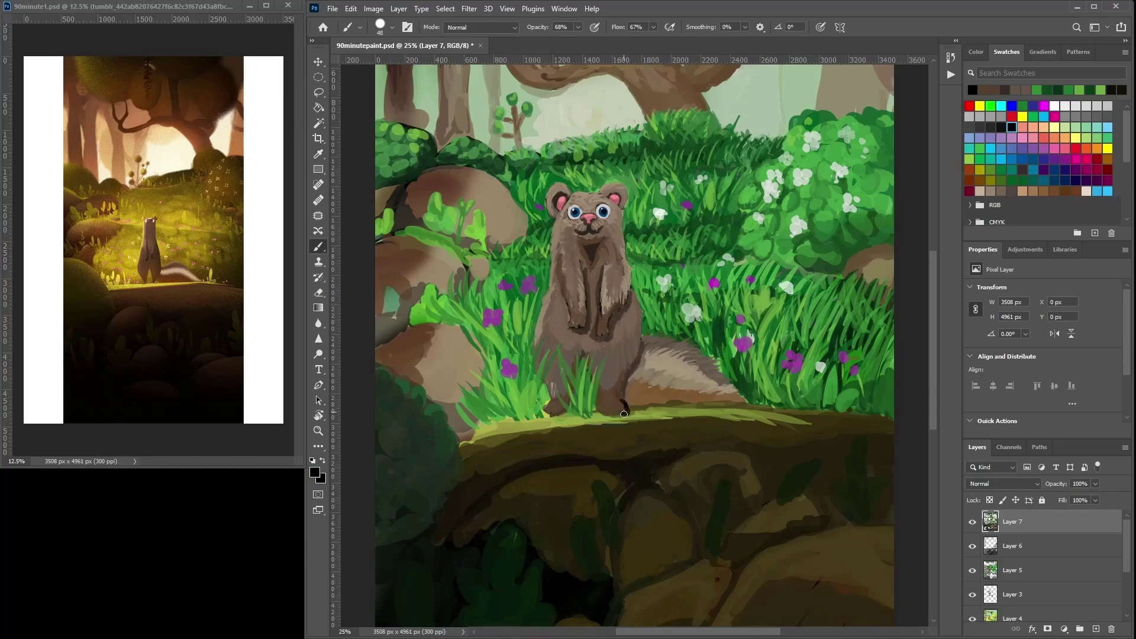
pyautogui.moveTo(622, 410); pyautogui.dragTo(613, 408)
pyautogui.moveTo(546, 412); pyautogui.dragTo(552, 409)
pyautogui.hotkey('ctrl', '+')
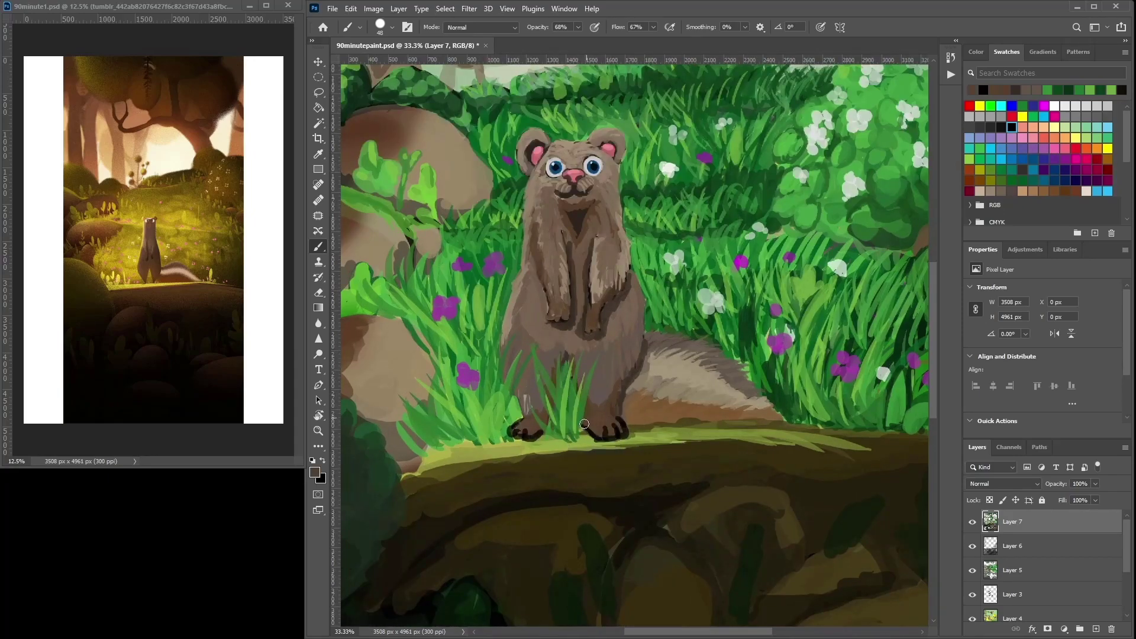
# Soften the black toe outlines on both hind paws with a dark brown and sampled fur browns.
pyautogui.click(315, 471)
pyautogui.click(496, 264)
pyautogui.click(684, 148)
pyautogui.moveTo(599, 402)
pyautogui.mouseDown()
pyautogui.moveTo(589, 425)
pyautogui.moveTo(609, 435)
pyautogui.mouseUp()
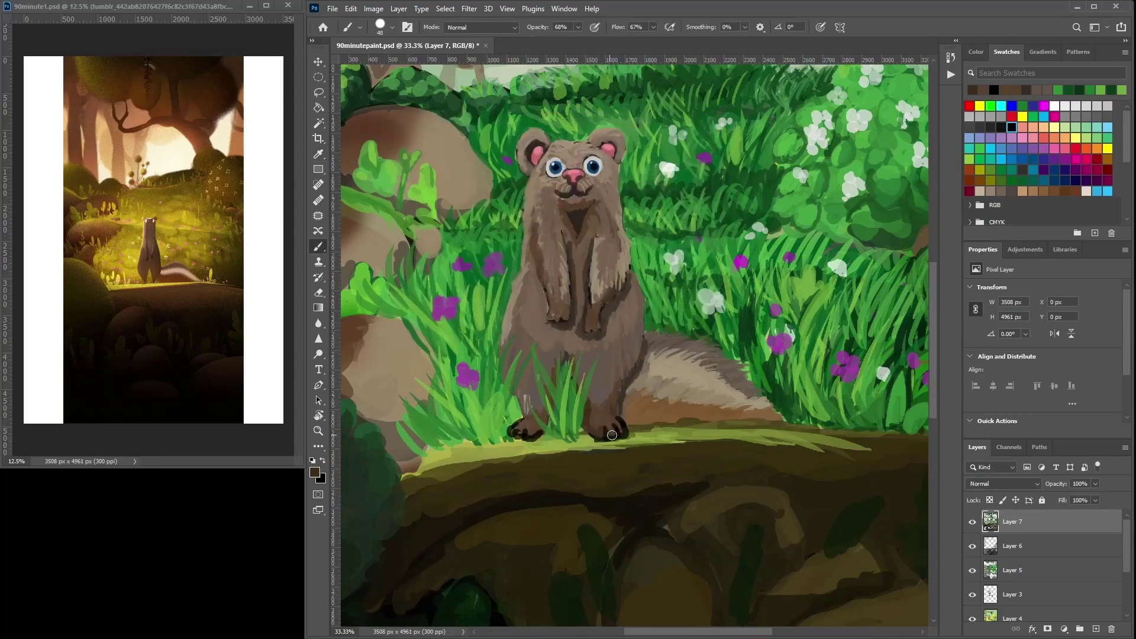
pyautogui.keyDown('alt'); pyautogui.click(611, 418); pyautogui.keyUp('alt')
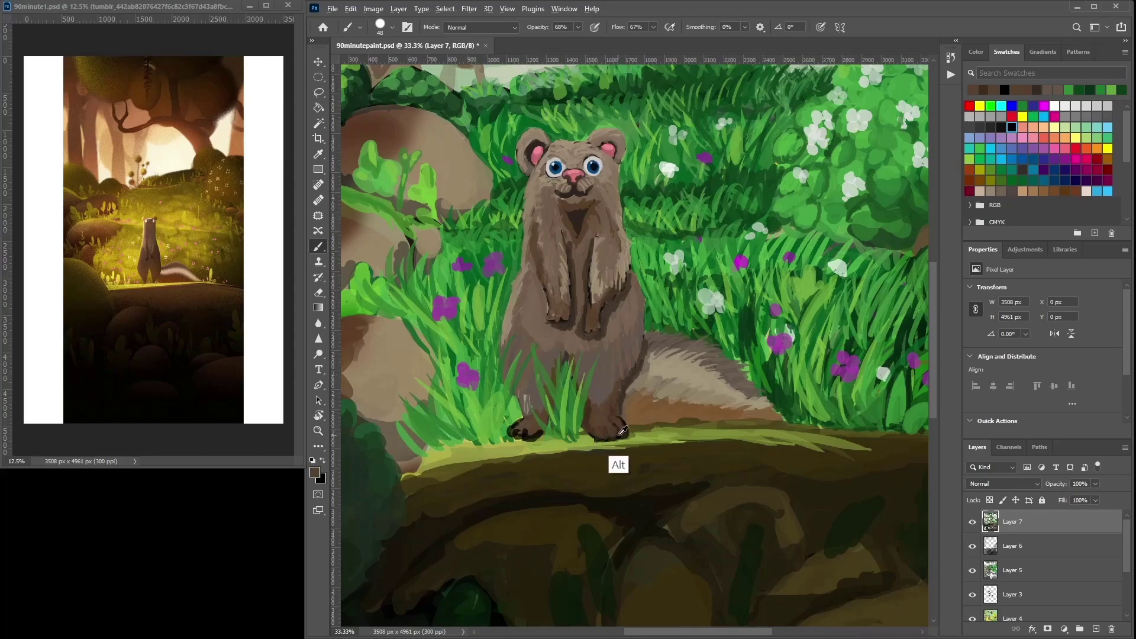
pyautogui.keyDown('alt'); pyautogui.click(616, 435); pyautogui.keyUp('alt')
pyautogui.keyDown('alt'); pyautogui.click(618, 423); pyautogui.keyUp('alt')
pyautogui.keyDown('alt'); pyautogui.click(536, 431); pyautogui.keyUp('alt')
pyautogui.moveTo(524, 424); pyautogui.dragTo(511, 431)
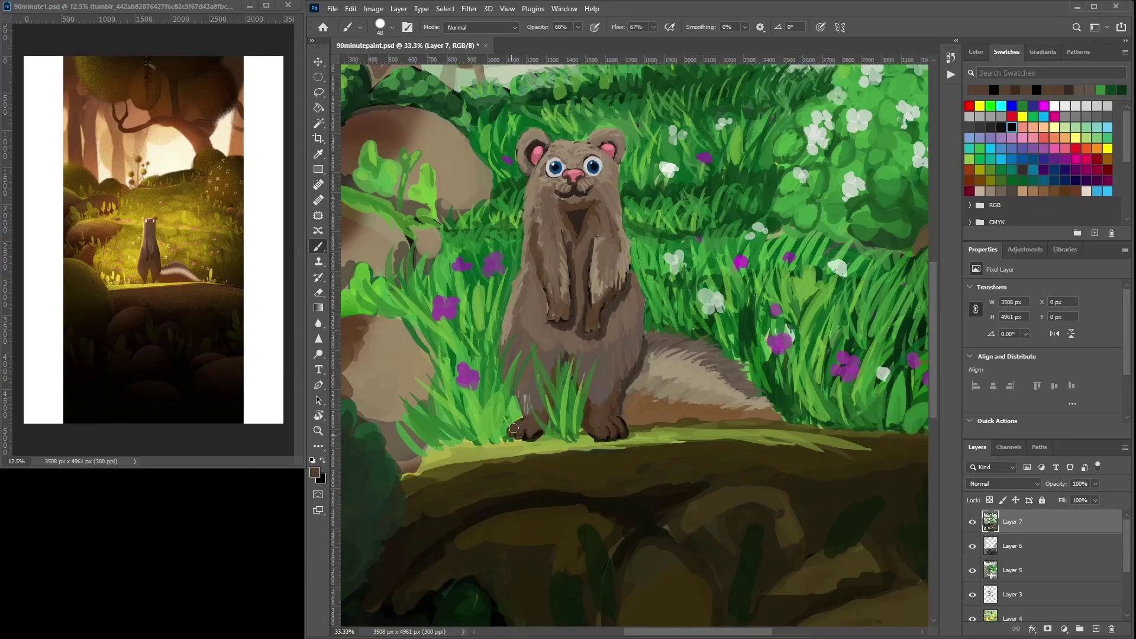
# Refine the toes of the hind paw nearest the tail with sampled light and dark browns.
pyautogui.keyDown('alt'); pyautogui.click(609, 439); pyautogui.keyUp('alt')
pyautogui.keyDown('alt'); pyautogui.click(607, 434); pyautogui.keyUp('alt')
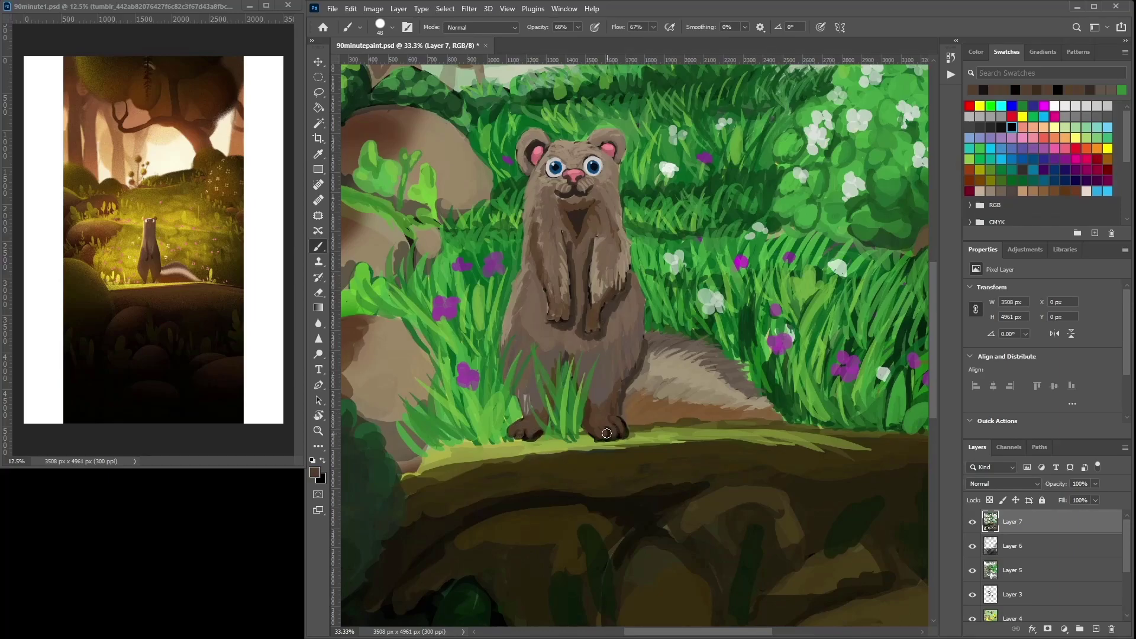
pyautogui.moveTo(608, 437)
pyautogui.mouseDown()
pyautogui.moveTo(620, 408)
pyautogui.moveTo(607, 431)
pyautogui.mouseUp()
pyautogui.keyDown('alt'); pyautogui.click(598, 422); pyautogui.keyUp('alt')
pyautogui.keyDown('alt'); pyautogui.click(614, 440); pyautogui.keyUp('alt')
pyautogui.keyDown('alt'); pyautogui.click(605, 435); pyautogui.keyUp('alt')
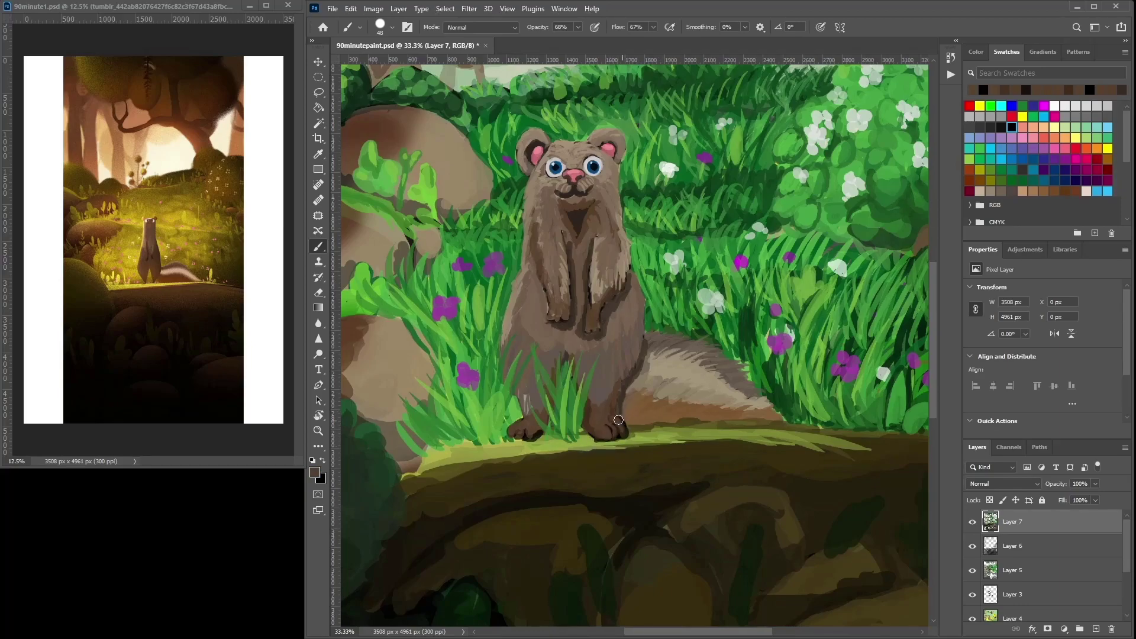
# Retouch the animal's lower legs with sampled browns and rework the grass edge over the leg farther from the tail.
pyautogui.keyDown('alt'); pyautogui.click(613, 411); pyautogui.keyUp('alt')
pyautogui.press('alt')
pyautogui.keyDown('alt'); pyautogui.click(586, 426); pyautogui.keyUp('alt')
pyautogui.moveTo(542, 418); pyautogui.dragTo(542, 397)
pyautogui.keyDown('alt'); pyautogui.click(540, 381); pyautogui.keyUp('alt')
pyautogui.keyDown('alt'); pyautogui.click(531, 422); pyautogui.keyUp('alt')
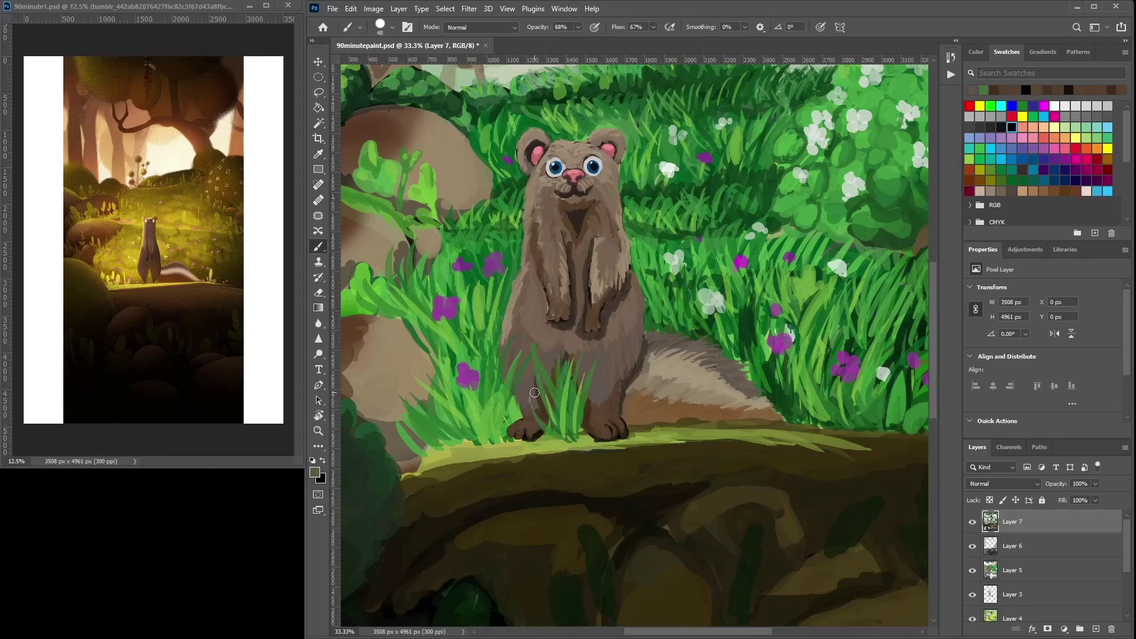
pyautogui.keyDown('alt'); pyautogui.click(600, 433); pyautogui.keyUp('alt')
pyautogui.moveTo(536, 409)
pyautogui.mouseDown()
pyautogui.moveTo(526, 398)
pyautogui.moveTo(522, 411)
pyautogui.mouseUp()
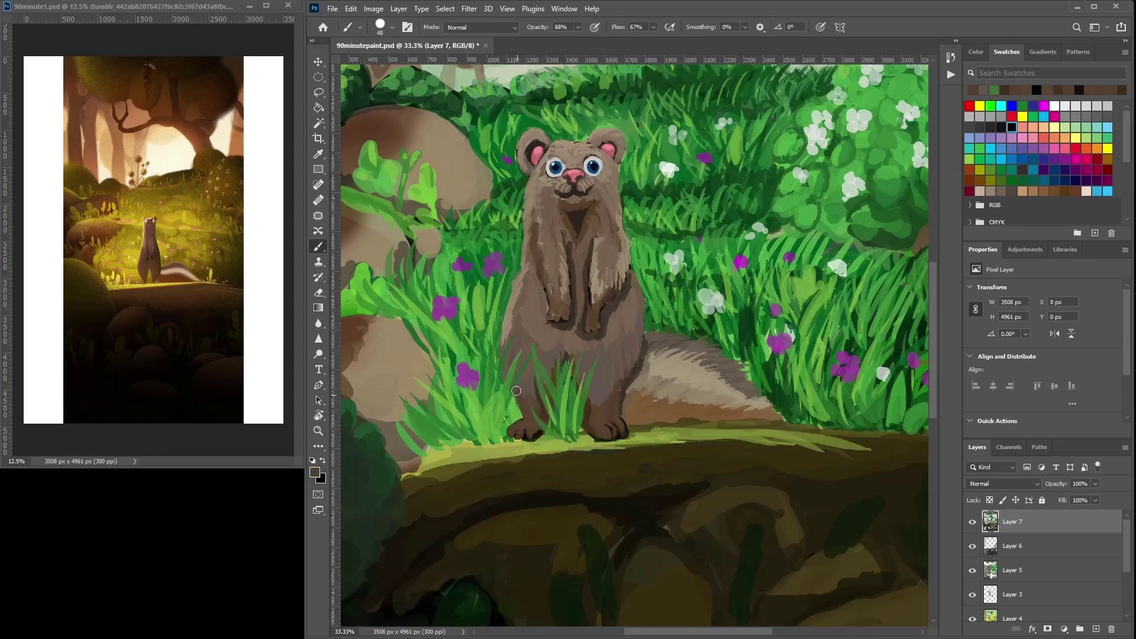
# Blend the base and underside of the tail into the adjacent hind paw with sampled browns.
pyautogui.moveTo(627, 397)
pyautogui.mouseDown()
pyautogui.moveTo(650, 399)
pyautogui.moveTo(659, 415)
pyautogui.moveTo(635, 401)
pyautogui.moveTo(639, 423)
pyautogui.moveTo(622, 403)
pyautogui.moveTo(627, 422)
pyautogui.moveTo(645, 425)
pyautogui.moveTo(647, 397)
pyautogui.moveTo(629, 414)
pyautogui.moveTo(647, 405)
pyautogui.moveTo(640, 398)
pyautogui.moveTo(667, 405)
pyautogui.moveTo(632, 411)
pyautogui.moveTo(636, 425)
pyautogui.moveTo(675, 421)
pyautogui.mouseUp()
pyautogui.keyDown('alt'); pyautogui.click(654, 400); pyautogui.keyUp('alt')
pyautogui.keyDown('alt'); pyautogui.click(632, 417); pyautogui.keyUp('alt')
pyautogui.keyDown('alt'); pyautogui.click(585, 417); pyautogui.keyUp('alt')
pyautogui.keyDown('alt'); pyautogui.click(647, 397); pyautogui.keyUp('alt')
pyautogui.keyDown('alt'); pyautogui.click(626, 439); pyautogui.keyUp('alt')
pyautogui.keyDown('alt'); pyautogui.click(644, 436); pyautogui.keyUp('alt')
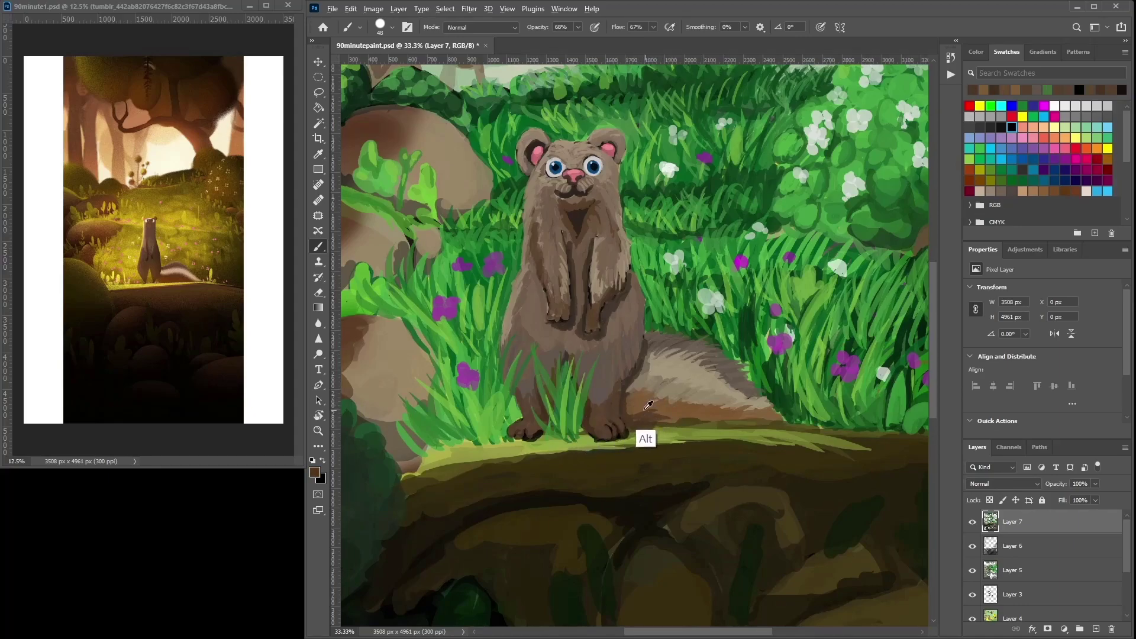
# Paint sampled olive strokes along the mossy ledge by the tail and brighter green blades around the animal's feet.
pyautogui.keyDown('alt'); pyautogui.click(653, 425); pyautogui.keyUp('alt')
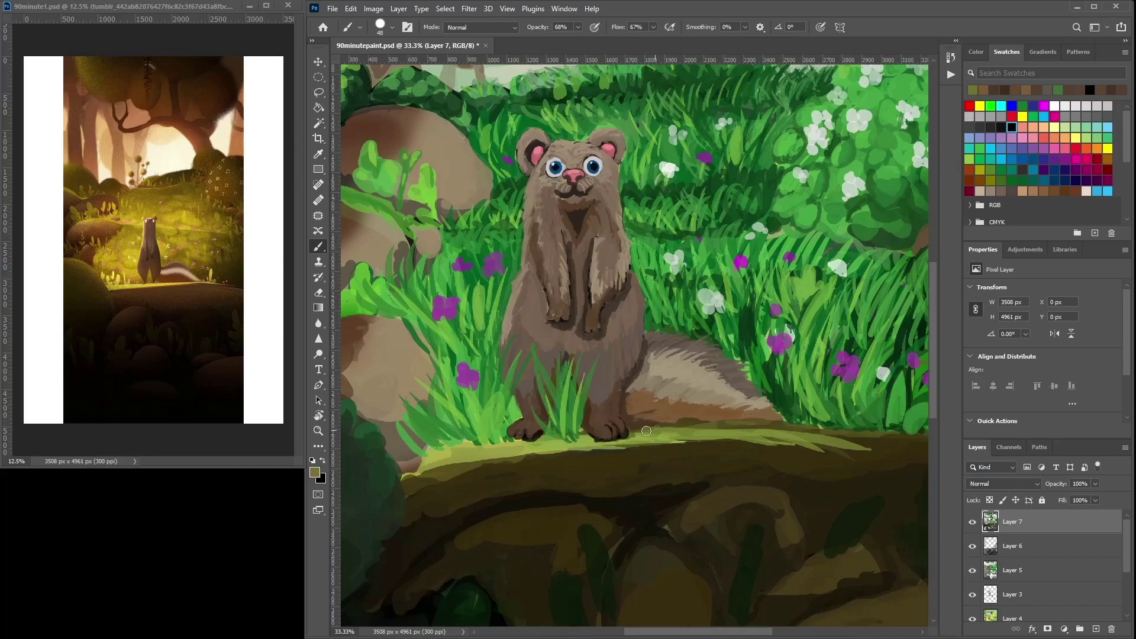
pyautogui.moveTo(631, 431)
pyautogui.mouseDown()
pyautogui.moveTo(881, 440)
pyautogui.moveTo(853, 440)
pyautogui.mouseUp()
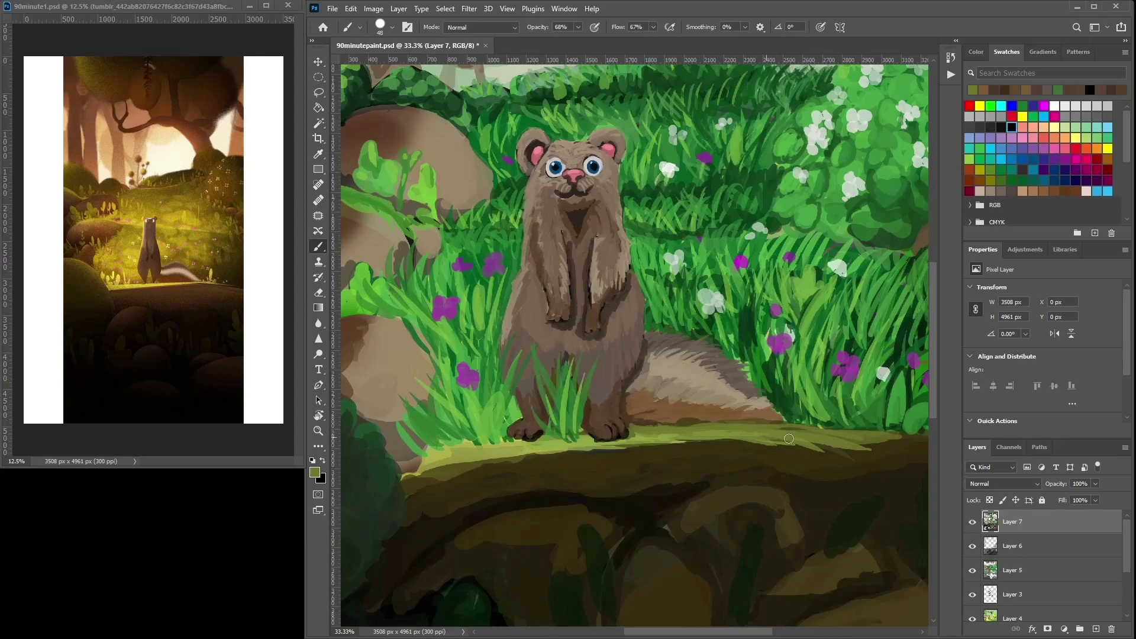
pyautogui.moveTo(747, 404); pyautogui.dragTo(820, 384)
pyautogui.keyDown('alt'); pyautogui.click(639, 421); pyautogui.keyUp('alt')
pyautogui.moveTo(559, 388)
pyautogui.mouseDown()
pyautogui.moveTo(578, 424)
pyautogui.moveTo(565, 421)
pyautogui.mouseUp()
pyautogui.keyDown('alt'); pyautogui.click(549, 422); pyautogui.keyUp('alt')
pyautogui.moveTo(520, 381); pyautogui.dragTo(537, 415)
pyautogui.moveTo(484, 384)
pyautogui.mouseDown()
pyautogui.moveTo(508, 415)
pyautogui.moveTo(482, 393)
pyautogui.mouseUp()
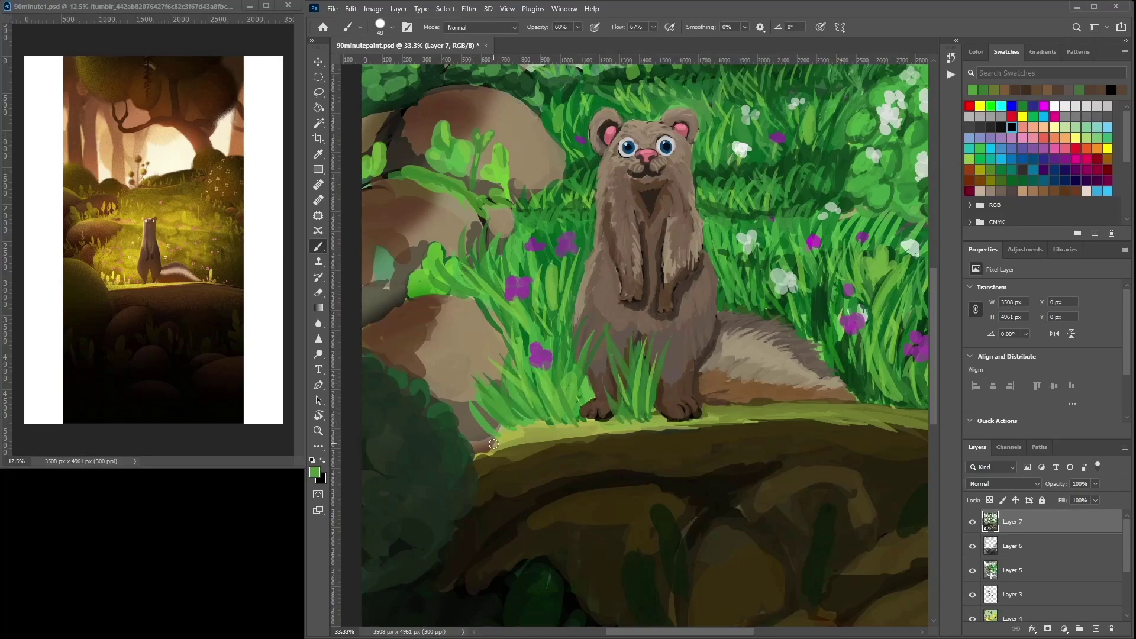
# Rework the large rock beside the dark foreground bush with sampled browns, covering its dark edges.
pyautogui.keyDown('alt'); pyautogui.click(483, 468); pyautogui.keyUp('alt')
pyautogui.keyDown('alt'); pyautogui.click(484, 448); pyautogui.keyUp('alt')
pyautogui.keyDown('alt'); pyautogui.click(418, 362); pyautogui.keyUp('alt')
pyautogui.moveTo(431, 395)
pyautogui.mouseDown()
pyautogui.moveTo(412, 395)
pyautogui.moveTo(439, 300)
pyautogui.moveTo(428, 325)
pyautogui.moveTo(366, 334)
pyautogui.mouseUp()
pyautogui.keyDown('alt'); pyautogui.click(452, 377); pyautogui.keyUp('alt')
pyautogui.keyDown('alt'); pyautogui.click(424, 304); pyautogui.keyUp('alt')
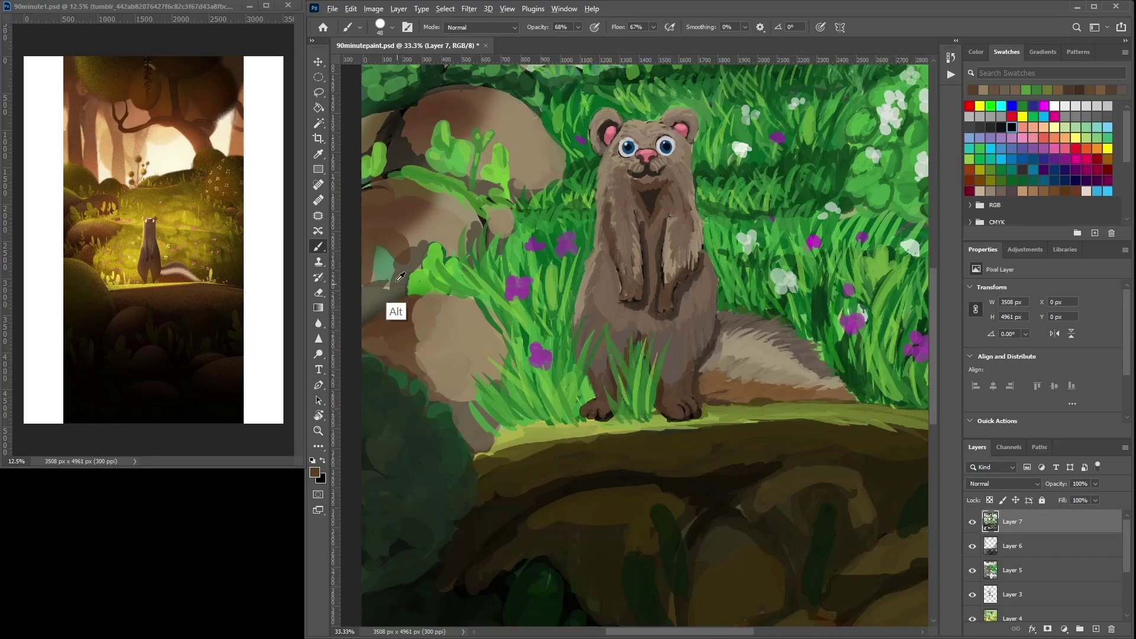
# Reshape the teal leaf on the middle rock with sampled teal and shade it with a darker green.
pyautogui.keyDown('alt'); pyautogui.click(377, 269); pyautogui.keyUp('alt')
pyautogui.moveTo(377, 250); pyautogui.dragTo(374, 269)
pyautogui.moveTo(479, 276); pyautogui.dragTo(504, 304)
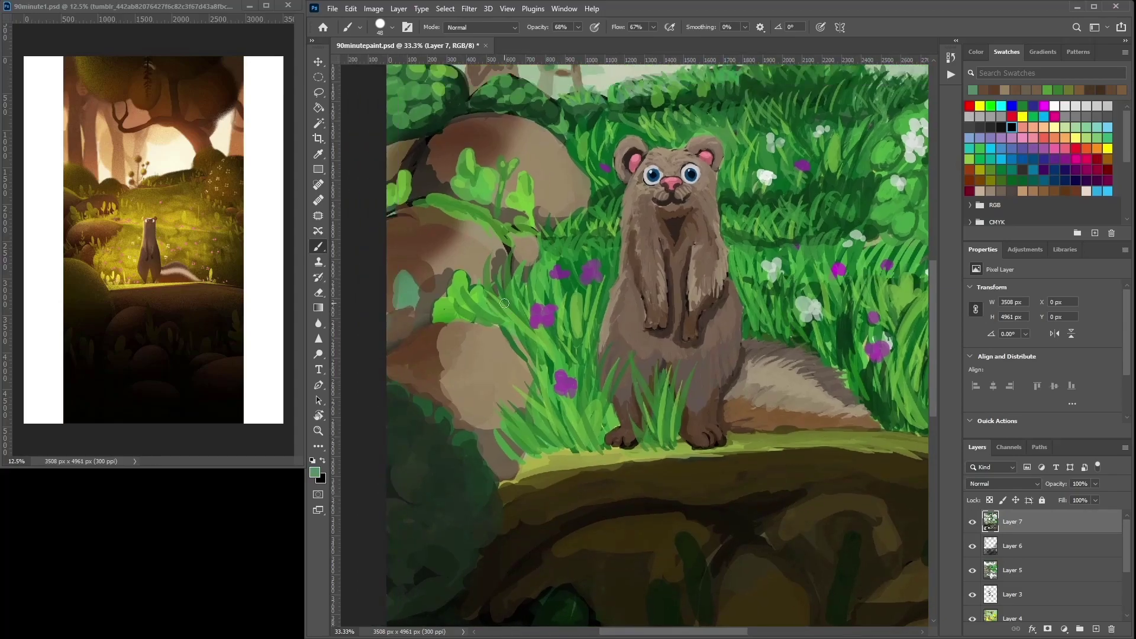
pyautogui.click(315, 472)
pyautogui.click(682, 146)
pyautogui.press('b')
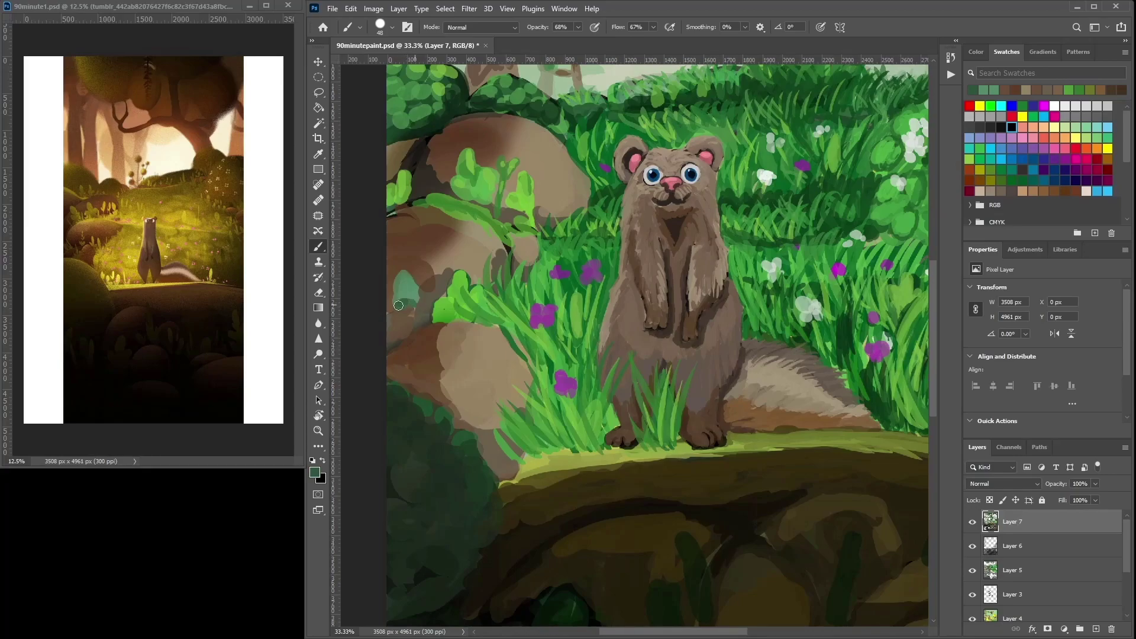
pyautogui.keyDown('alt'); pyautogui.click(407, 291); pyautogui.keyUp('alt')
pyautogui.moveTo(409, 280)
pyautogui.mouseDown()
pyautogui.moveTo(401, 273)
pyautogui.moveTo(397, 289)
pyautogui.mouseUp()
pyautogui.keyDown('alt'); pyautogui.click(411, 300); pyautogui.keyUp('alt')
# Retouch the middle rock around the teal leaf and the bright leaf cluster with sampled browns.
pyautogui.keyDown('alt'); pyautogui.click(391, 356); pyautogui.keyUp('alt')
pyautogui.keyDown('alt'); pyautogui.click(390, 370); pyautogui.keyUp('alt')
pyautogui.keyDown('alt'); pyautogui.click(438, 330); pyautogui.keyUp('alt')
pyautogui.keyDown('alt'); pyautogui.click(447, 300); pyautogui.keyUp('alt')
pyautogui.keyDown('alt'); pyautogui.click(461, 258); pyautogui.keyUp('alt')
pyautogui.moveTo(439, 277); pyautogui.dragTo(448, 276)
pyautogui.keyDown('alt'); pyautogui.click(418, 315); pyautogui.keyUp('alt')
pyautogui.keyDown('alt'); pyautogui.click(413, 318); pyautogui.keyUp('alt')
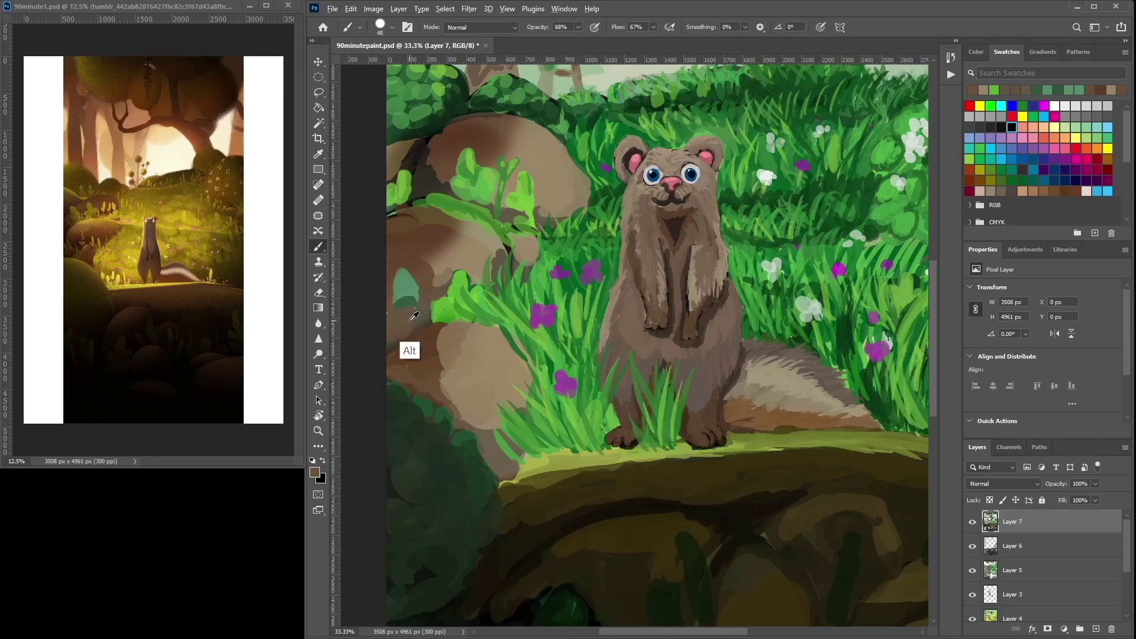
pyautogui.keyDown('alt'); pyautogui.click(452, 279); pyautogui.keyUp('alt')
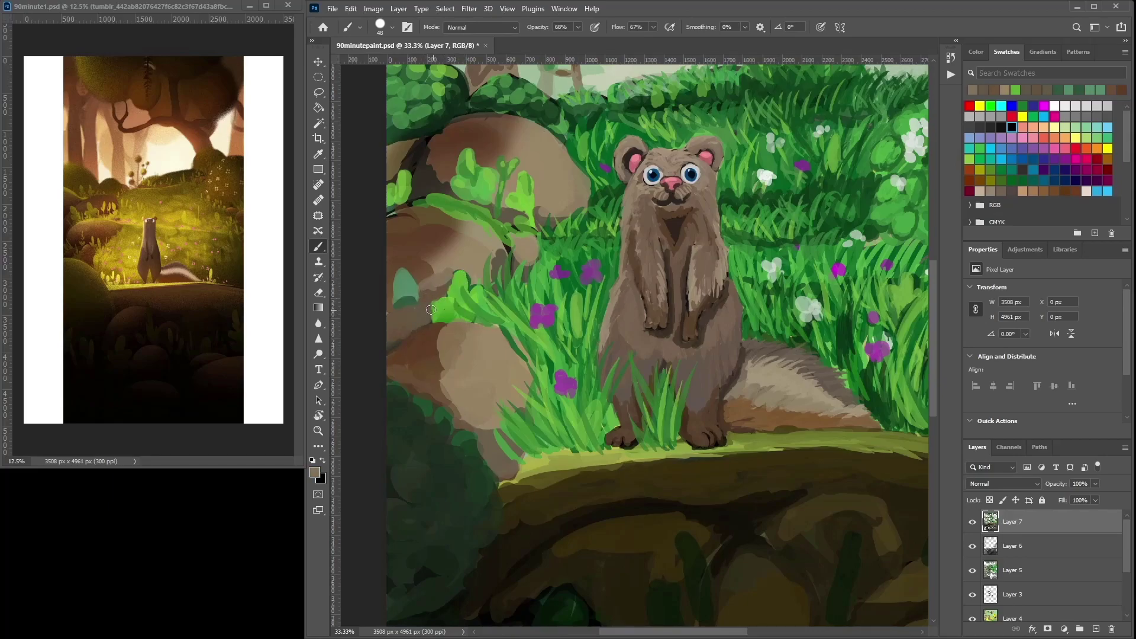
# Paint a small rounded rock behind the bright leaf cluster and clean up the cluster's edges with sampled greens.
pyautogui.keyDown('alt'); pyautogui.click(424, 379); pyautogui.keyUp('alt')
pyautogui.moveTo(433, 303)
pyautogui.mouseDown()
pyautogui.moveTo(443, 273)
pyautogui.moveTo(450, 287)
pyautogui.moveTo(433, 297)
pyautogui.moveTo(459, 278)
pyautogui.moveTo(422, 290)
pyautogui.moveTo(457, 286)
pyautogui.moveTo(438, 320)
pyautogui.moveTo(456, 309)
pyautogui.moveTo(484, 321)
pyautogui.moveTo(460, 298)
pyautogui.mouseUp()
pyautogui.keyDown('alt'); pyautogui.click(439, 323); pyautogui.keyUp('alt')
pyautogui.keyDown('alt'); pyautogui.click(458, 287); pyautogui.keyUp('alt')
pyautogui.keyDown('alt'); pyautogui.click(420, 345); pyautogui.keyUp('alt')
pyautogui.keyDown('alt'); pyautogui.click(471, 312); pyautogui.keyUp('alt')
pyautogui.keyDown('alt'); pyautogui.click(472, 314); pyautogui.keyUp('alt')
# Touch up the leafy branch across the rocks in green and add a small light-green sprig near the upper rock's edge.
pyautogui.moveTo(416, 203); pyautogui.dragTo(448, 204)
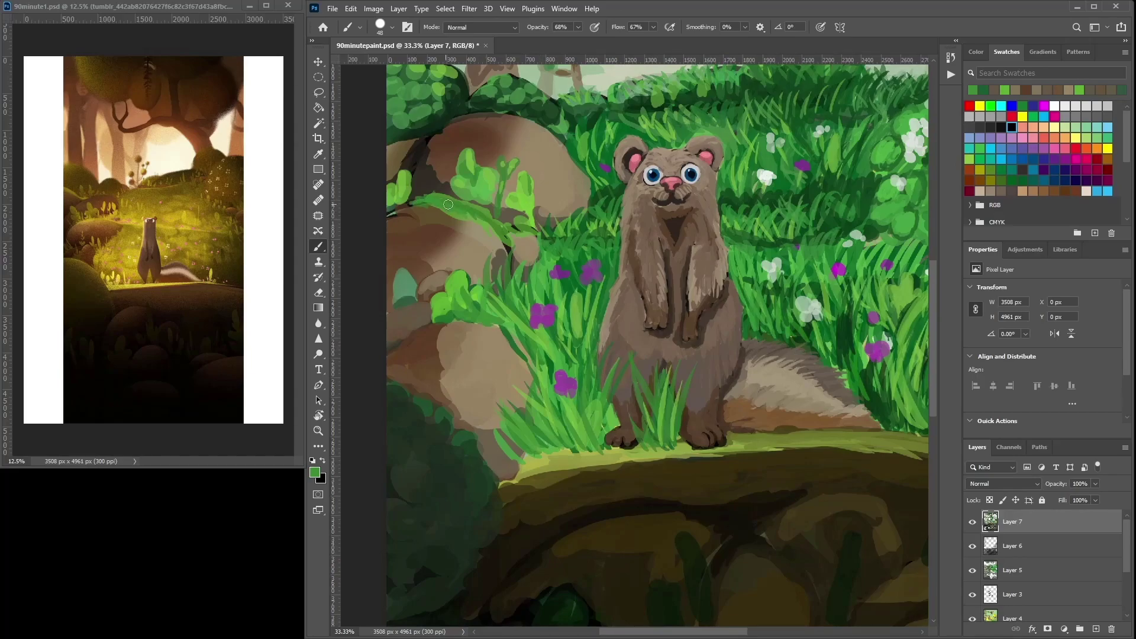
pyautogui.moveTo(539, 239)
pyautogui.mouseDown()
pyautogui.moveTo(563, 194)
pyautogui.moveTo(569, 203)
pyautogui.moveTo(570, 233)
pyautogui.moveTo(565, 197)
pyautogui.moveTo(530, 192)
pyautogui.moveTo(567, 206)
pyautogui.mouseUp()
pyautogui.keyDown('alt'); pyautogui.click(566, 237); pyautogui.keyUp('alt')
pyautogui.keyDown('alt'); pyautogui.click(527, 198); pyautogui.keyUp('alt')
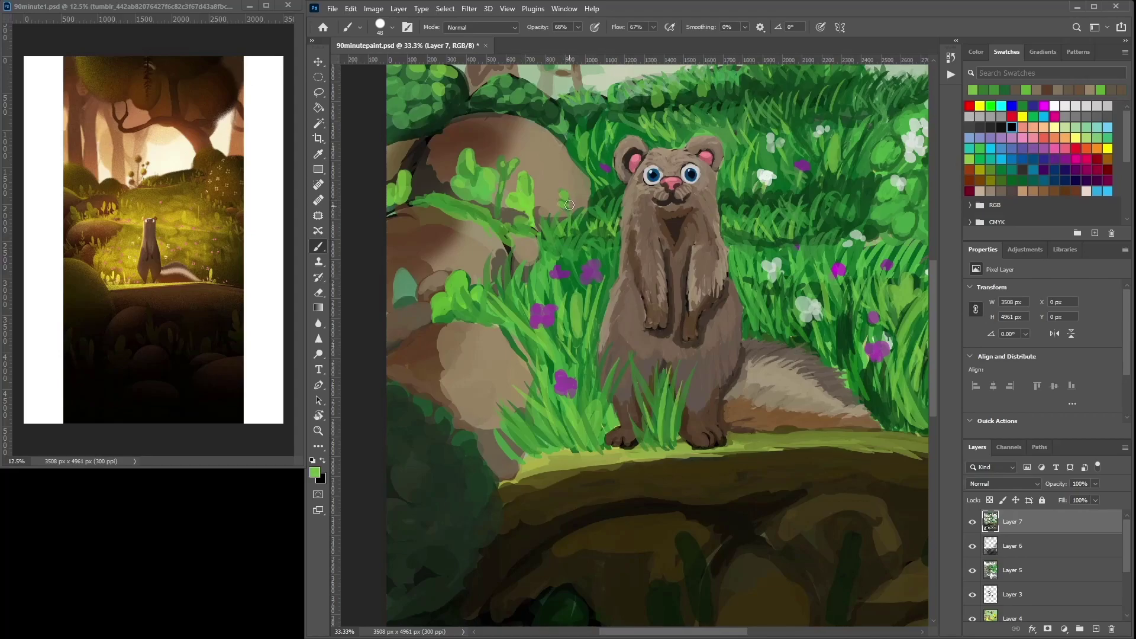
# Add rounded light-green blades among the grass and flowers between the tail, the flowering bush and the canvas edge.
pyautogui.hscroll(2, 725, 270)
pyautogui.moveTo(713, 313)
pyautogui.mouseDown()
pyautogui.moveTo(728, 278)
pyautogui.moveTo(713, 281)
pyautogui.moveTo(715, 295)
pyautogui.moveTo(732, 297)
pyautogui.moveTo(684, 302)
pyautogui.mouseUp()
pyautogui.press('space')
pyautogui.moveTo(754, 293)
pyautogui.mouseDown()
pyautogui.moveTo(697, 302)
pyautogui.moveTo(714, 254)
pyautogui.moveTo(721, 293)
pyautogui.mouseUp()
pyautogui.press('space')
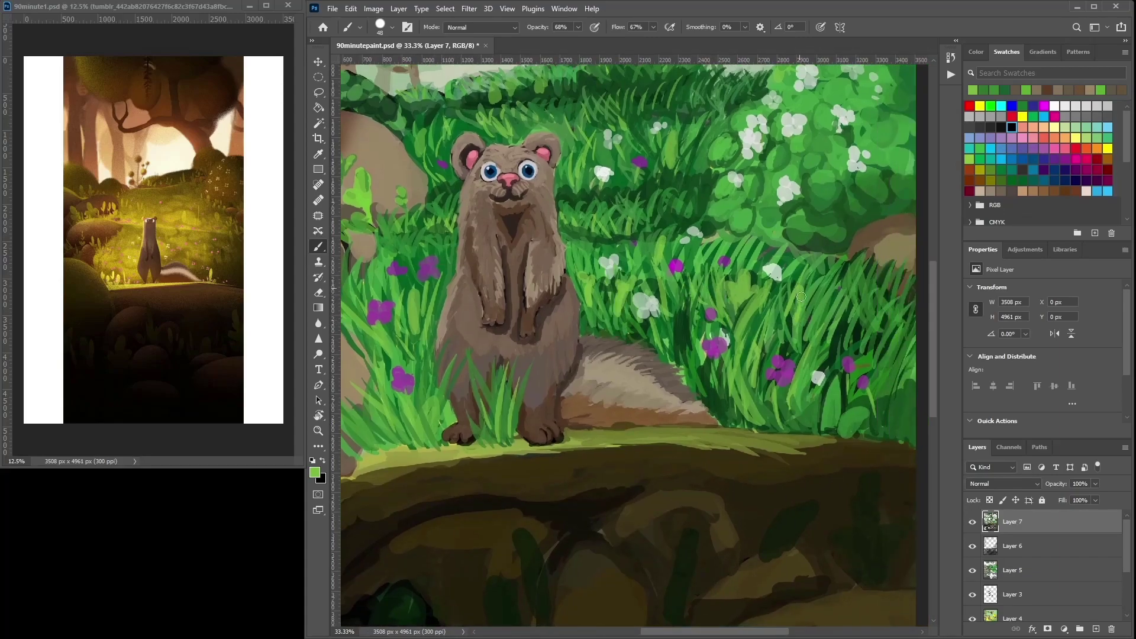
pyautogui.hscroll(3, 803, 307)
pyautogui.moveTo(820, 256); pyautogui.dragTo(814, 283)
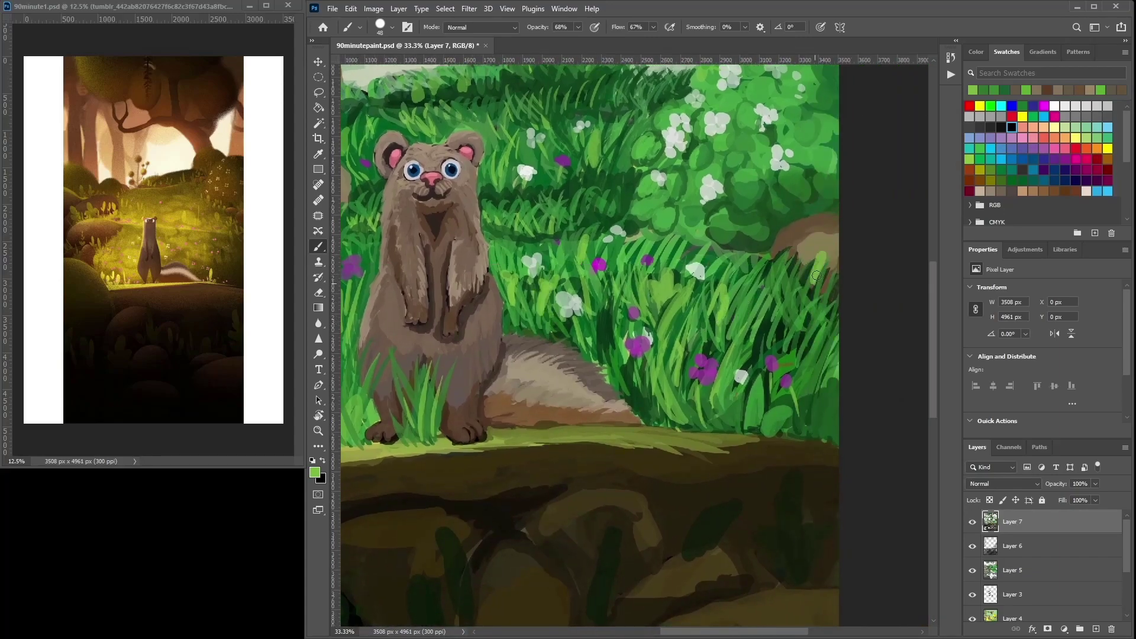
pyautogui.moveTo(781, 239); pyautogui.dragTo(771, 264)
pyautogui.hscroll(2, 758, 285)
pyautogui.moveTo(772, 375); pyautogui.dragTo(767, 355)
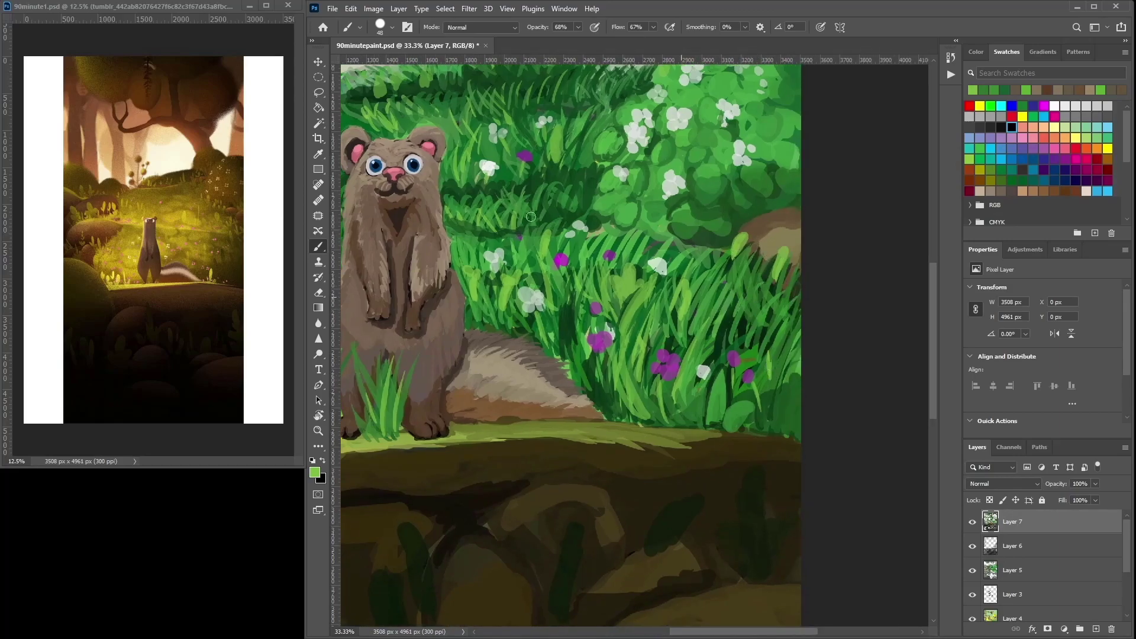
# Scatter light-green leaves through the upper meadow and distant hill, blending the grass above the animal's head with a sampled mid green.
pyautogui.moveTo(473, 242)
pyautogui.mouseDown()
pyautogui.moveTo(481, 220)
pyautogui.moveTo(478, 236)
pyautogui.moveTo(516, 237)
pyautogui.moveTo(503, 196)
pyautogui.mouseUp()
pyautogui.scroll(2, 505, 201)
pyautogui.hscroll(-2, 504, 202)
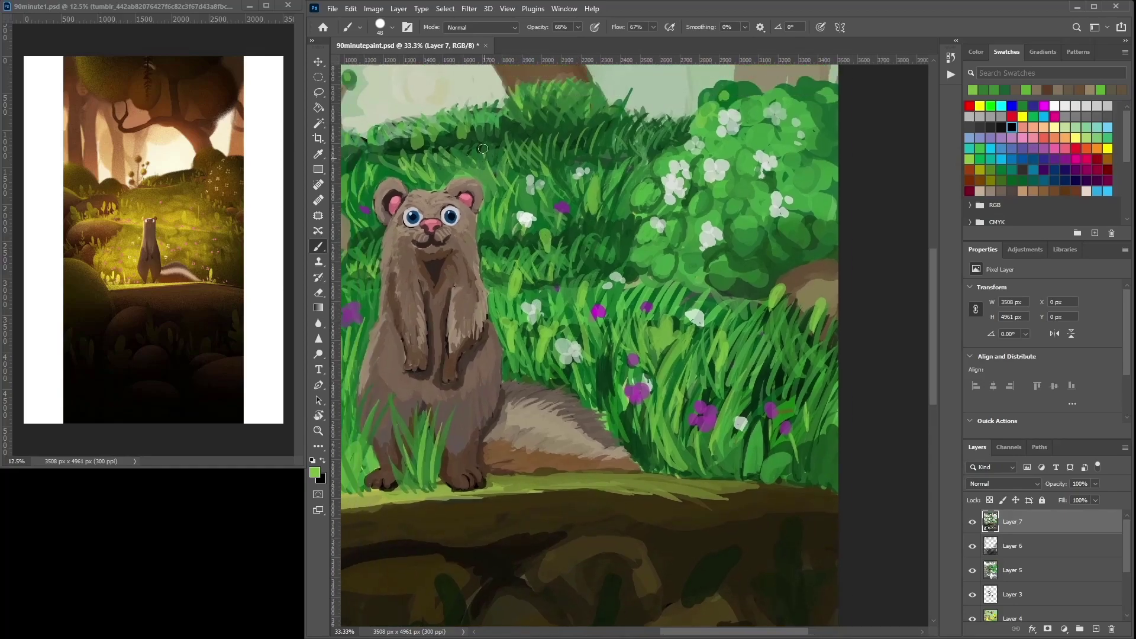
pyautogui.scroll(2, 513, 114)
pyautogui.hscroll(-2, 513, 115)
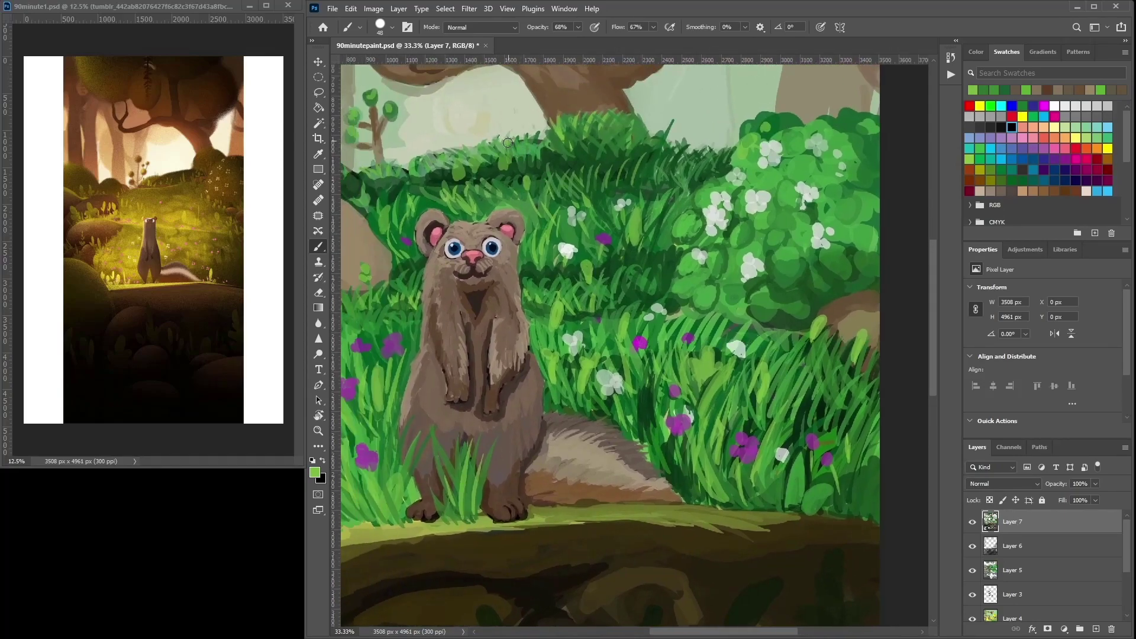
pyautogui.hscroll(-3, 504, 172)
pyautogui.scroll(1, 501, 195)
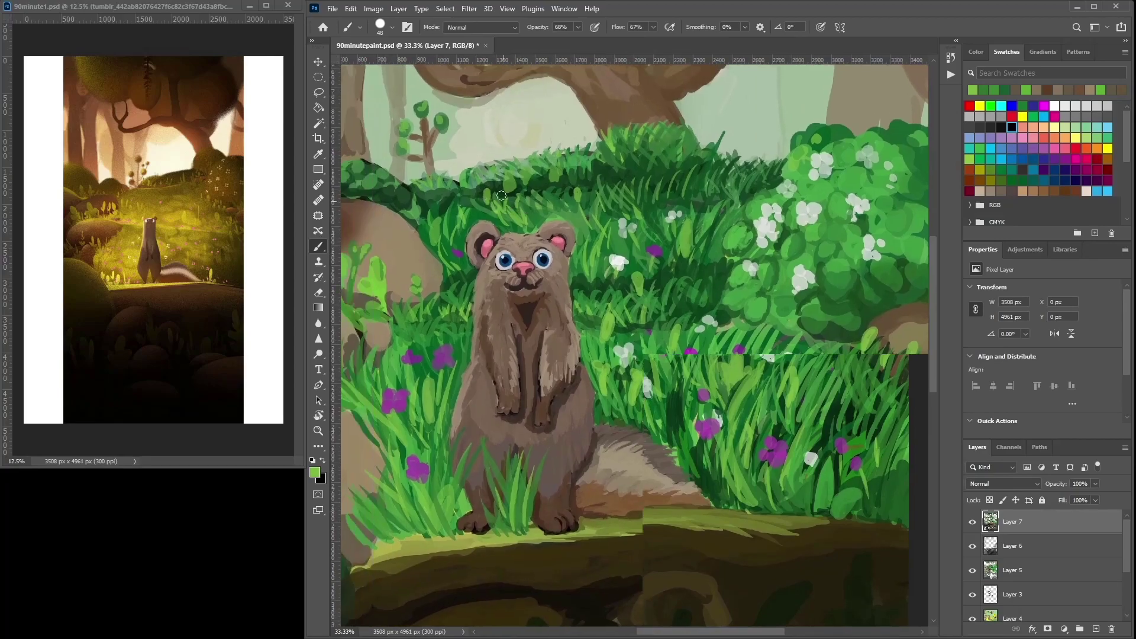
pyautogui.keyDown('alt'); pyautogui.click(494, 199); pyautogui.keyUp('alt')
pyautogui.moveTo(490, 207); pyautogui.dragTo(463, 191)
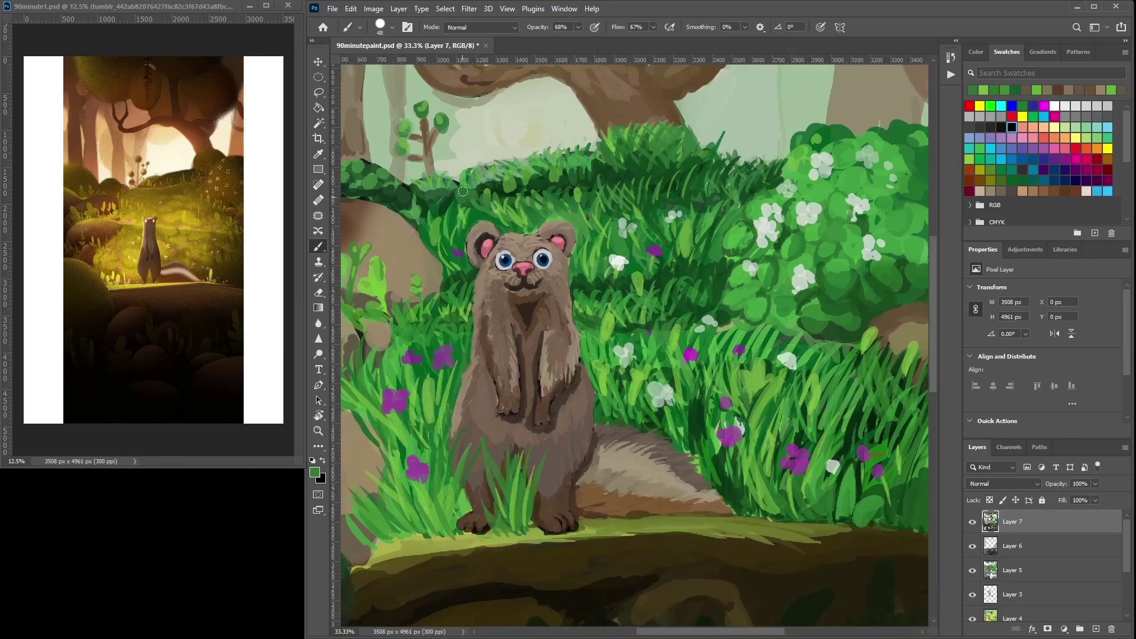
# Darken the base of the low hedge behind the upper rock with dark green.
pyautogui.hscroll(-2, 456, 207)
pyautogui.scroll(1, 456, 207)
pyautogui.moveTo(457, 234)
pyautogui.mouseDown()
pyautogui.moveTo(429, 215)
pyautogui.moveTo(453, 202)
pyautogui.moveTo(391, 208)
pyautogui.mouseUp()
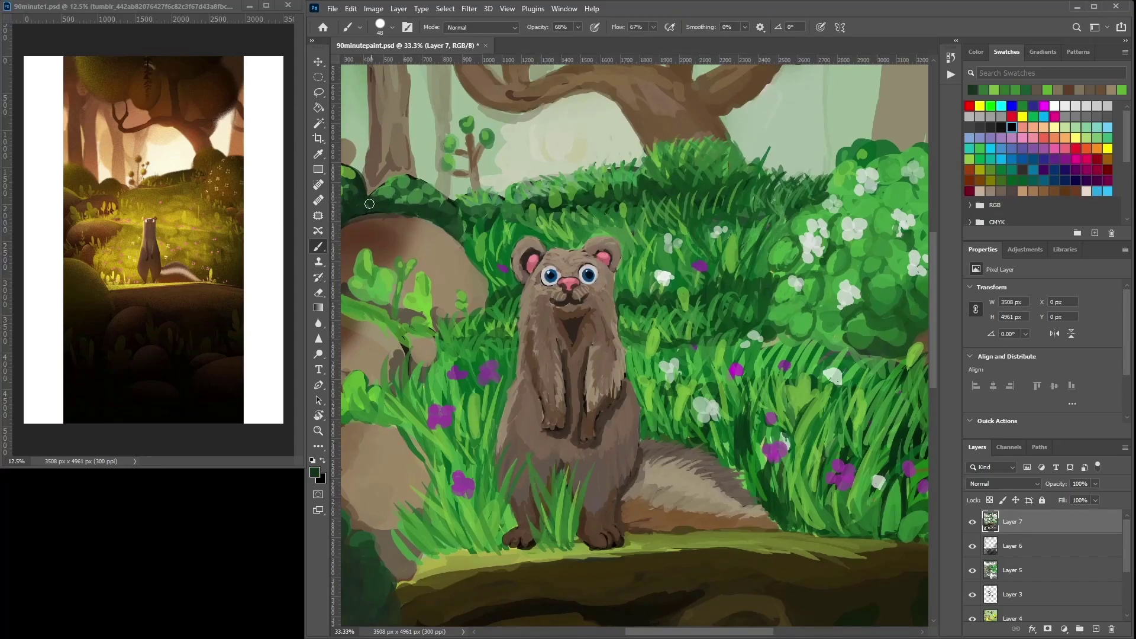
pyautogui.hscroll(-2, 370, 203)
pyautogui.scroll(1, 370, 204)
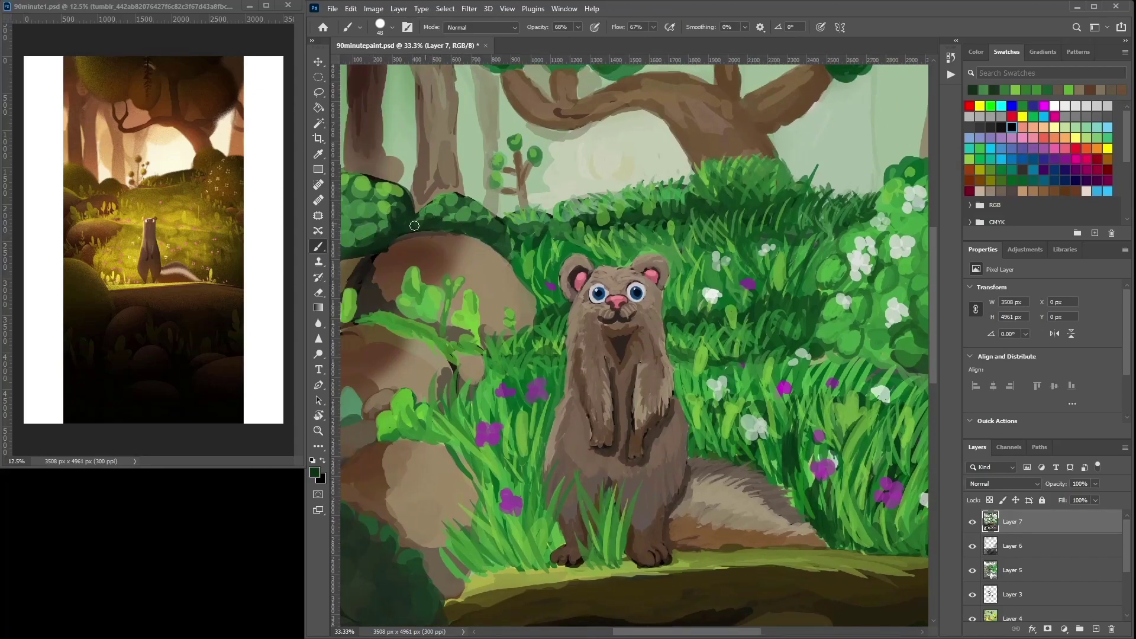
pyautogui.hscroll(-2, 448, 268)
# Paint the shadowed gap beside the upper rock with sampled dark browns.
pyautogui.press('alt')
pyautogui.keyDown('alt'); pyautogui.click(445, 272); pyautogui.keyUp('alt')
pyautogui.moveTo(448, 294)
pyautogui.mouseDown()
pyautogui.moveTo(433, 294)
pyautogui.moveTo(449, 300)
pyautogui.mouseUp()
pyautogui.keyDown('alt'); pyautogui.click(432, 283); pyautogui.keyUp('alt')
pyautogui.moveTo(596, 253); pyautogui.dragTo(626, 225)
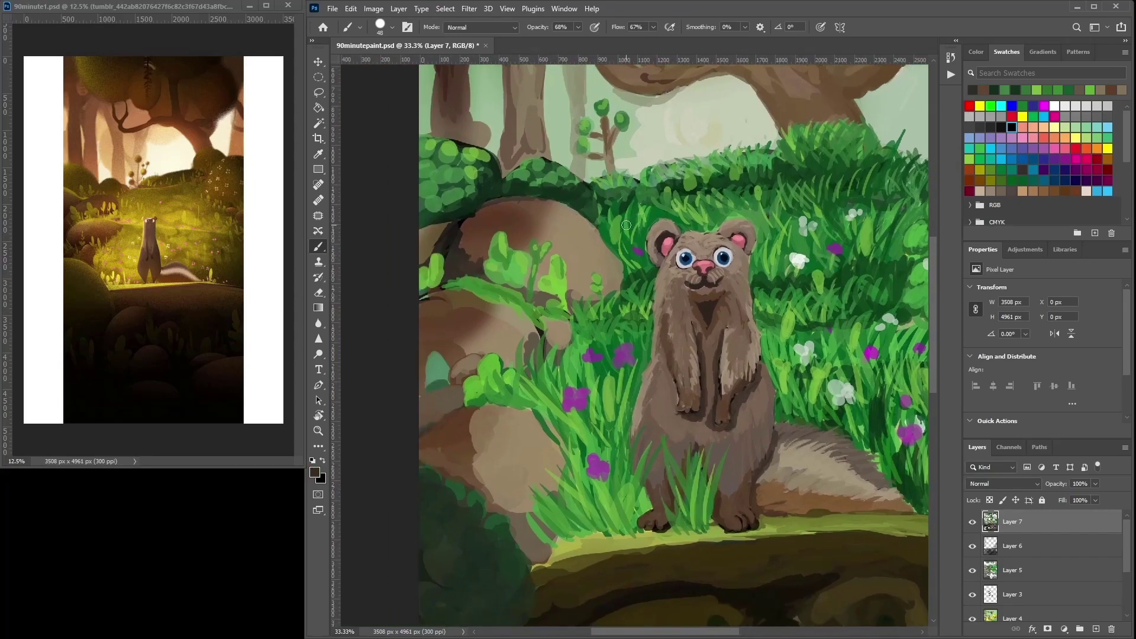
# Blend the light and shadow areas of the middle rock behind the leafy sprigs using sampled browns.
pyautogui.keyDown('alt'); pyautogui.click(497, 334); pyautogui.keyUp('alt')
pyautogui.moveTo(506, 313)
pyautogui.mouseDown()
pyautogui.moveTo(485, 307)
pyautogui.moveTo(469, 349)
pyautogui.mouseUp()
pyautogui.keyDown('alt'); pyautogui.click(486, 316); pyautogui.keyUp('alt')
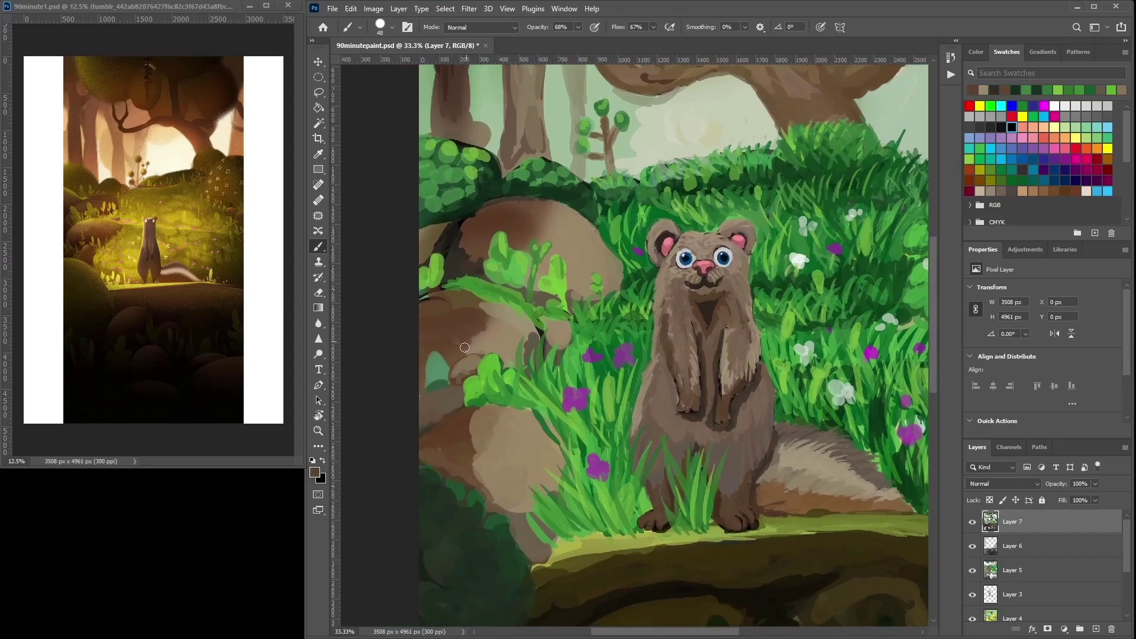
pyautogui.keyDown('alt'); pyautogui.click(499, 355); pyautogui.keyUp('alt')
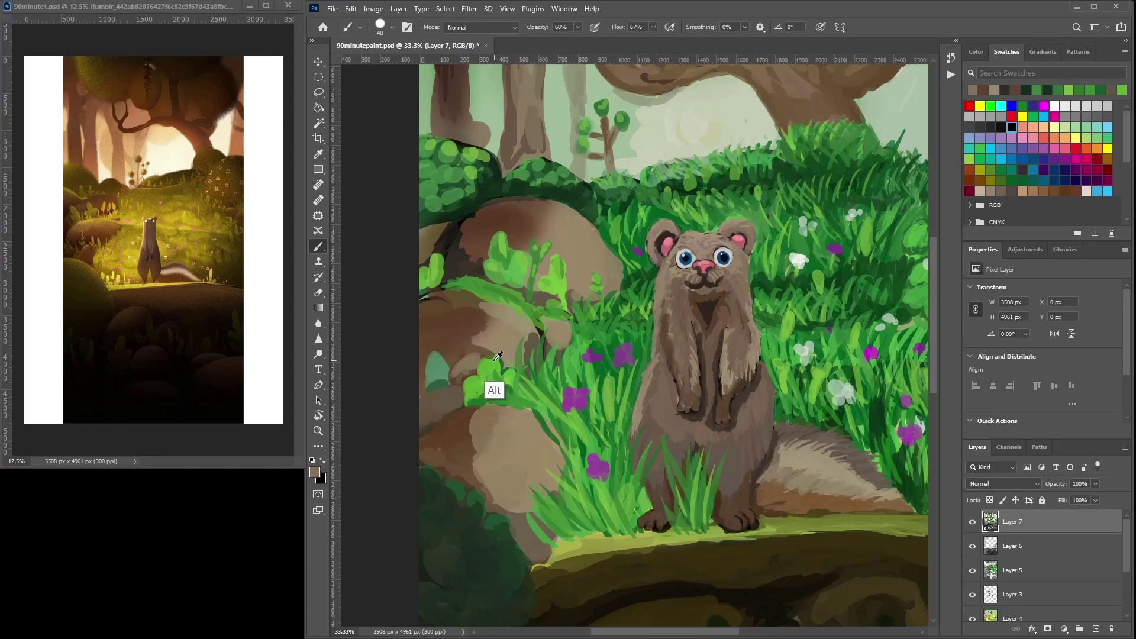
pyautogui.keyDown('alt'); pyautogui.click(503, 327); pyautogui.keyUp('alt')
pyautogui.keyDown('alt'); pyautogui.click(438, 299); pyautogui.keyUp('alt')
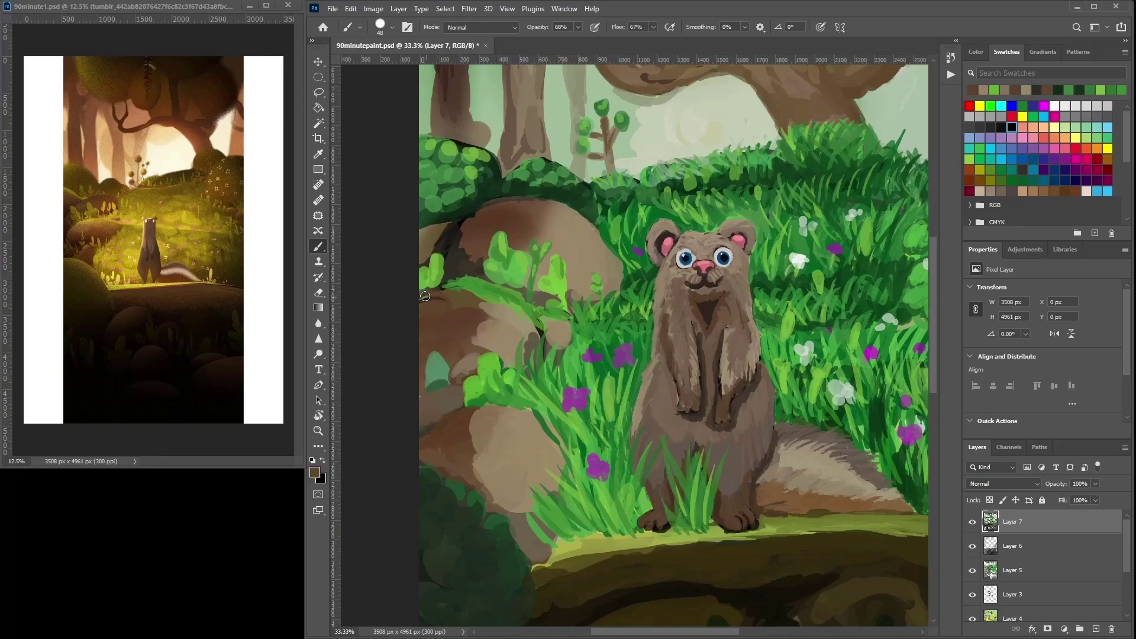
pyautogui.keyDown('alt'); pyautogui.click(436, 342); pyautogui.keyUp('alt')
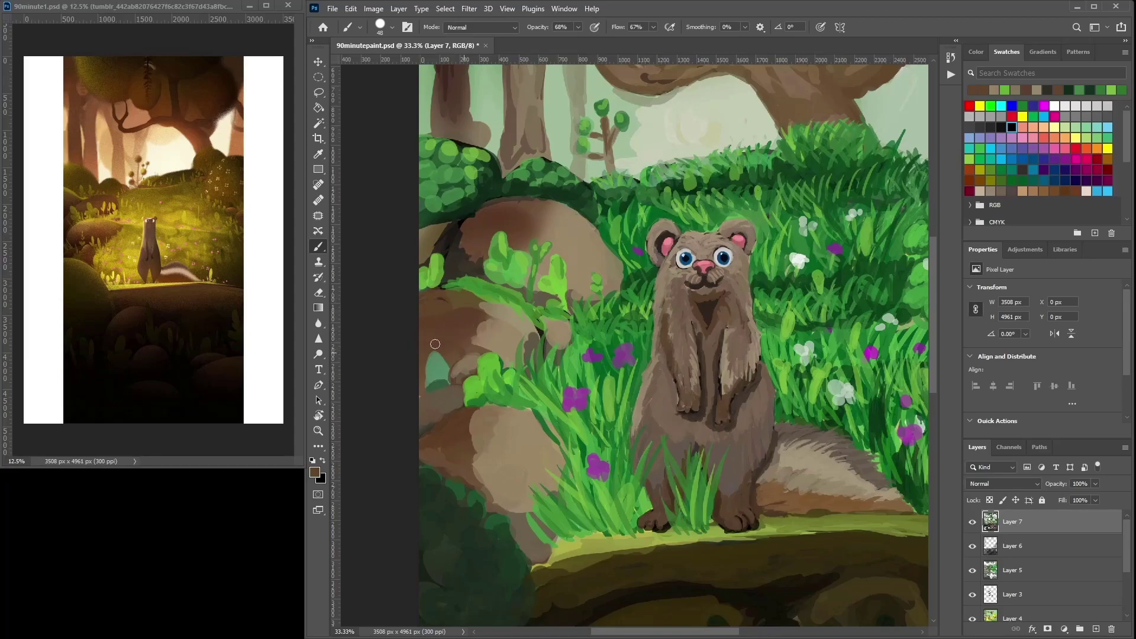
pyautogui.keyDown('alt'); pyautogui.click(457, 376); pyautogui.keyUp('alt')
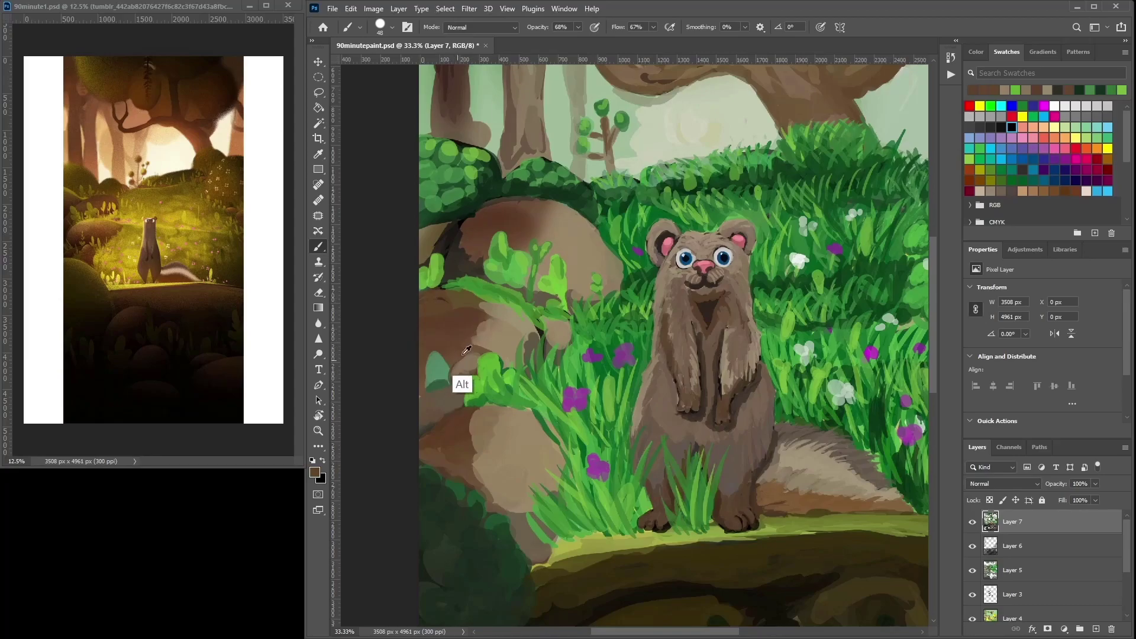
# Recolour the small teal leaf on the middle rock with sampled light and mid greens.
pyautogui.keyDown('alt'); pyautogui.click(452, 392); pyautogui.keyUp('alt')
pyautogui.moveTo(561, 364); pyautogui.dragTo(602, 360)
pyautogui.keyDown('alt'); pyautogui.click(528, 386); pyautogui.keyUp('alt')
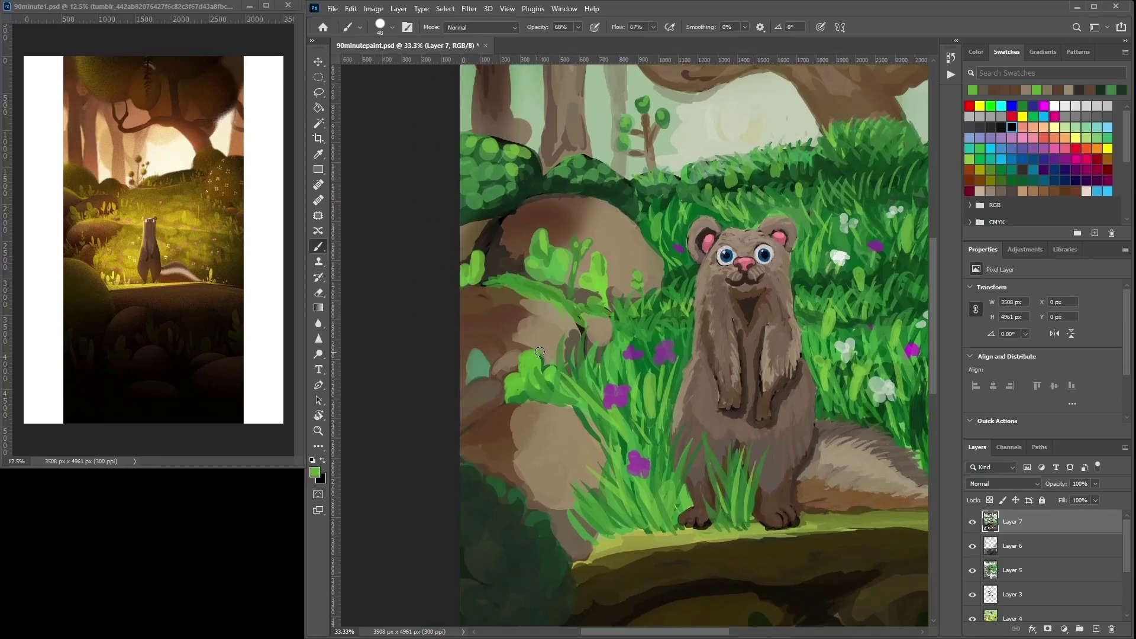
pyautogui.moveTo(483, 357); pyautogui.dragTo(481, 365)
pyautogui.keyDown('alt'); pyautogui.click(478, 381); pyautogui.keyUp('alt')
pyautogui.keyDown('alt'); pyautogui.click(481, 363); pyautogui.keyUp('alt')
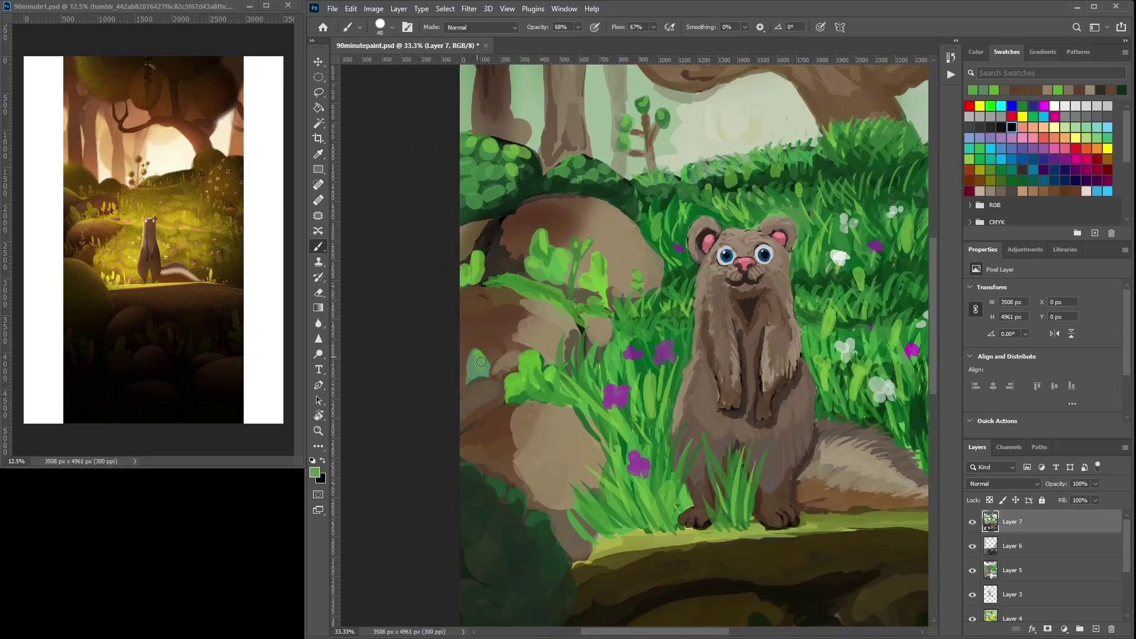
pyautogui.keyDown('alt'); pyautogui.click(481, 373); pyautogui.keyUp('alt')
pyautogui.scroll(-2, 480, 331)
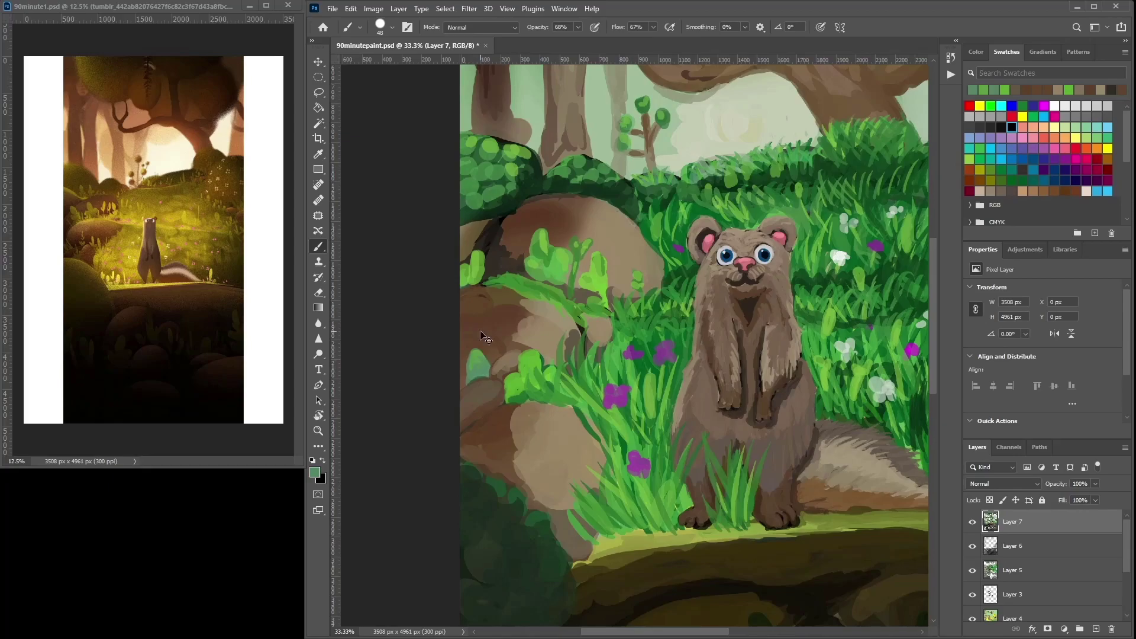
# Touch up the meadow grass beside and above the animal's head with sampled bright and dark greens.
pyautogui.keyDown('alt'); pyautogui.click(671, 275); pyautogui.keyUp('alt')
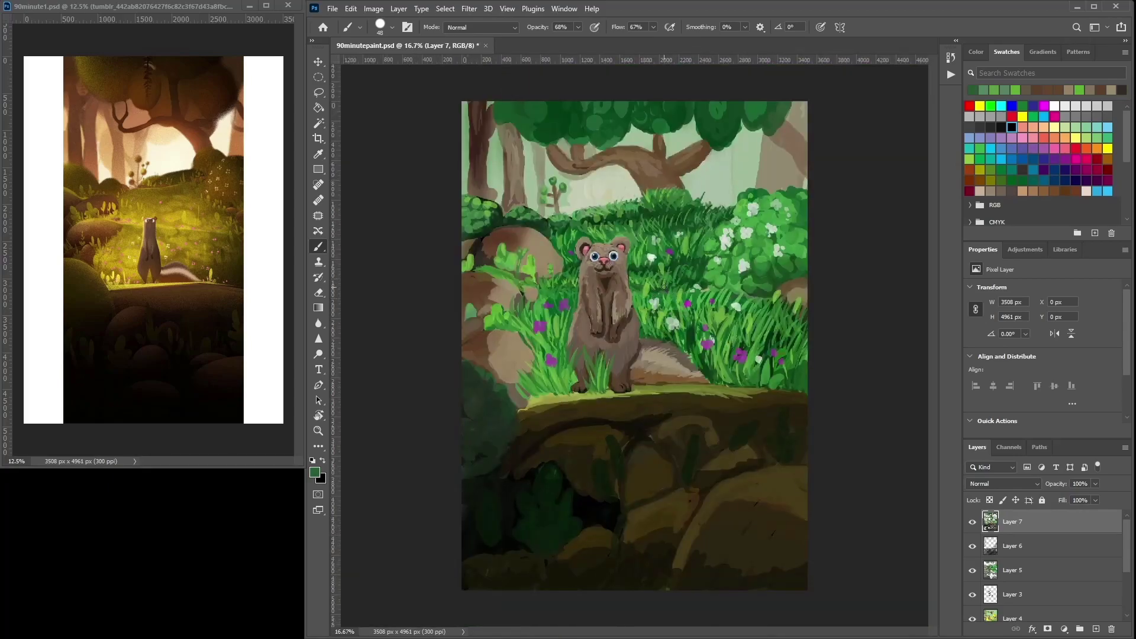
pyautogui.keyDown('alt'); pyautogui.click(664, 294); pyautogui.keyUp('alt')
pyautogui.keyDown('alt'); pyautogui.click(666, 296); pyautogui.keyUp('alt')
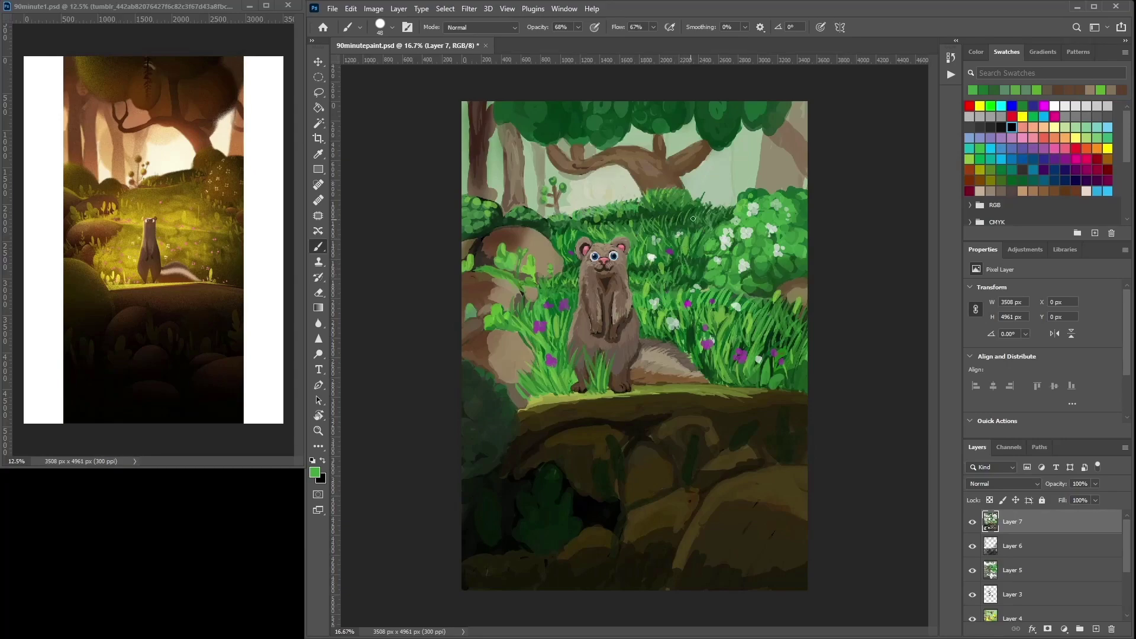
pyautogui.keyDown('alt'); pyautogui.click(654, 224); pyautogui.keyUp('alt')
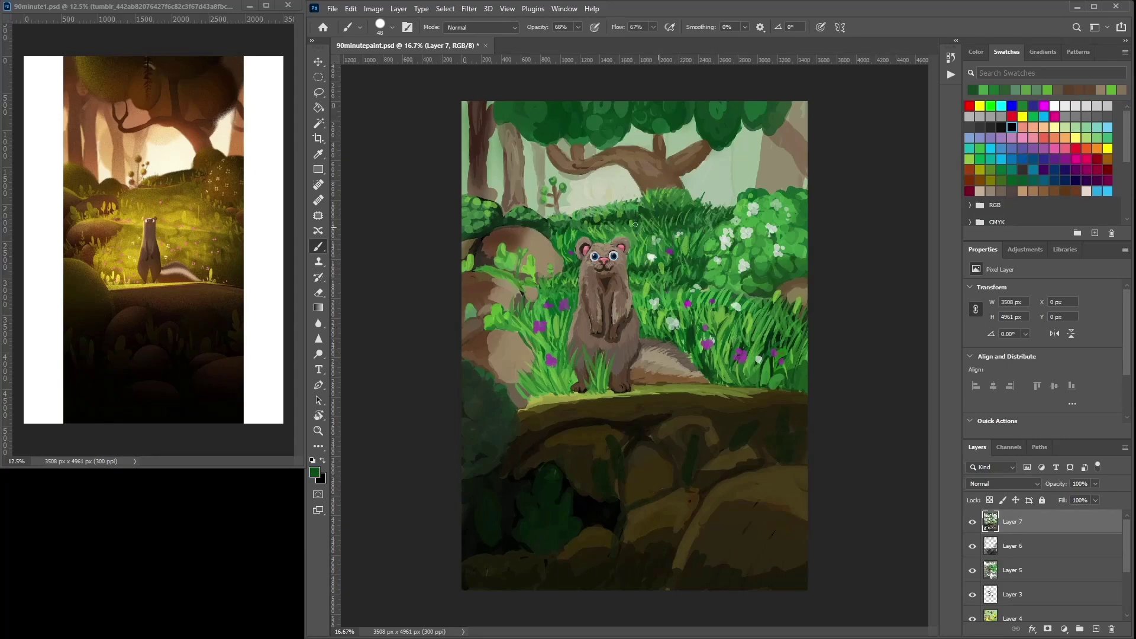
# Retouch the distant tree trunks above the rounded hedge with sampled browns.
pyautogui.keyDown('alt'); pyautogui.click(557, 220); pyautogui.keyUp('alt')
pyautogui.keyDown('alt'); pyautogui.click(519, 210); pyautogui.keyUp('alt')
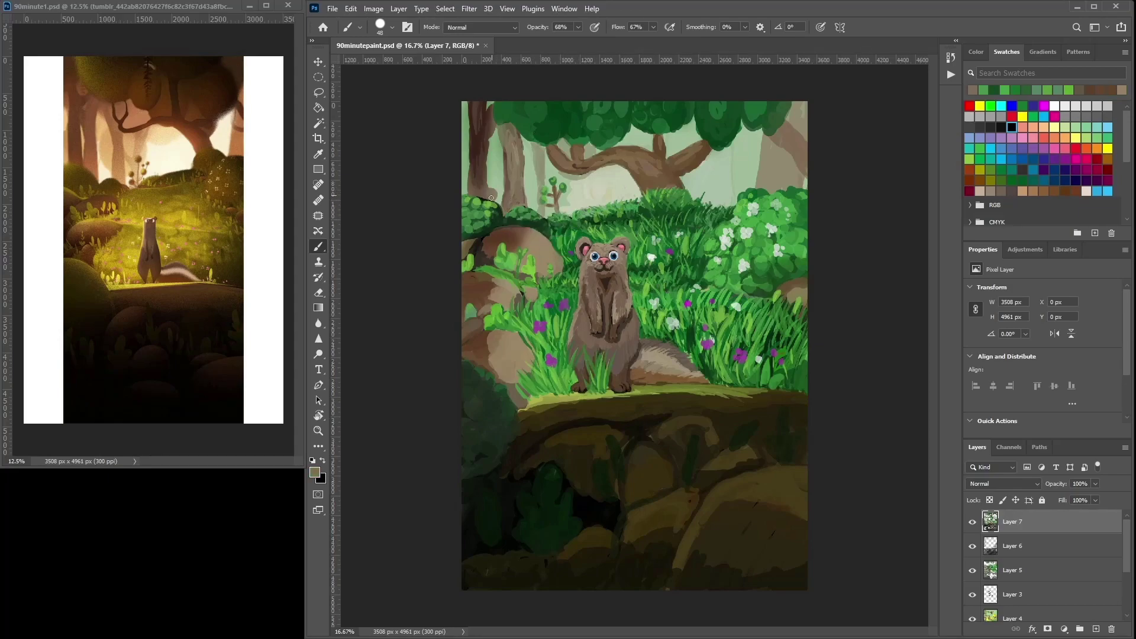
pyautogui.keyDown('alt'); pyautogui.click(488, 192); pyautogui.keyUp('alt')
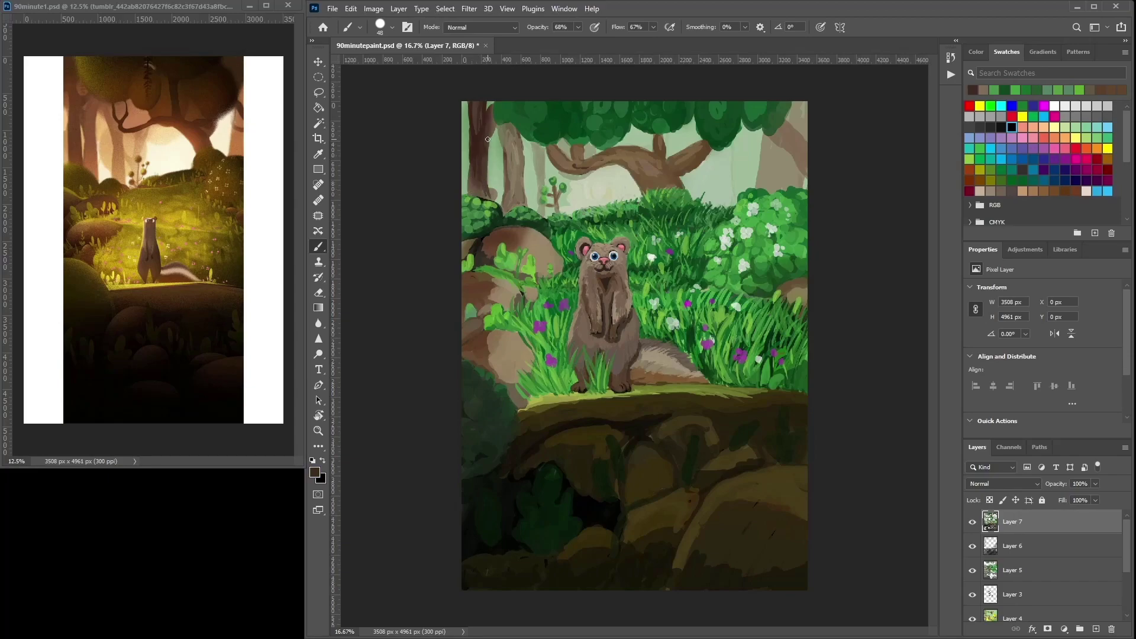
# Set the brush size to 56 px and start shading the middle of the tree canopy with sampled greens.
pyautogui.rightClick(658, 159)
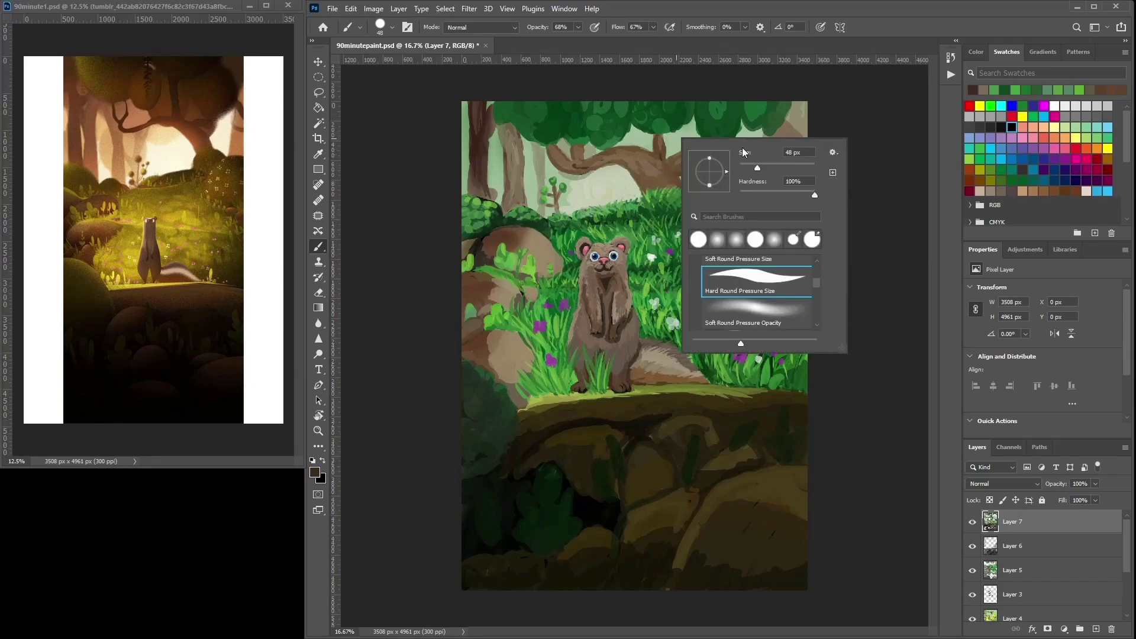
pyautogui.moveTo(756, 157); pyautogui.dragTo(763, 157)
pyautogui.click(659, 150)
pyautogui.keyDown('alt'); pyautogui.click(658, 126); pyautogui.keyUp('alt')
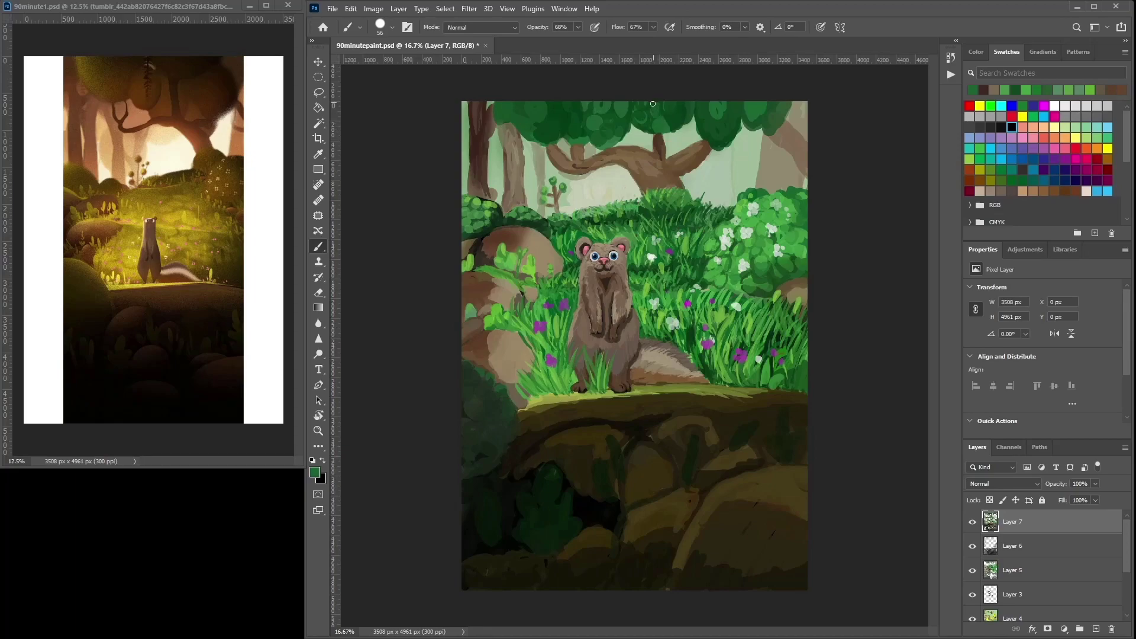
pyautogui.keyDown('alt'); pyautogui.click(652, 103); pyautogui.keyUp('alt')
pyautogui.press('i')
pyautogui.click(534, 276)
pyautogui.click(680, 145)
# Paint rounded leaf clumps in the canopy above the curved branch, alternating sampled dark and mid greens.
pyautogui.moveTo(610, 111)
pyautogui.mouseDown()
pyautogui.moveTo(604, 148)
pyautogui.moveTo(608, 121)
pyautogui.moveTo(529, 140)
pyautogui.moveTo(513, 123)
pyautogui.moveTo(513, 104)
pyautogui.moveTo(521, 110)
pyautogui.moveTo(506, 102)
pyautogui.moveTo(542, 133)
pyautogui.mouseUp()
pyautogui.keyDown('alt'); pyautogui.click(541, 104); pyautogui.keyUp('alt')
pyautogui.keyDown('alt'); pyautogui.click(503, 107); pyautogui.keyUp('alt')
pyautogui.keyDown('alt'); pyautogui.click(522, 127); pyautogui.keyUp('alt')
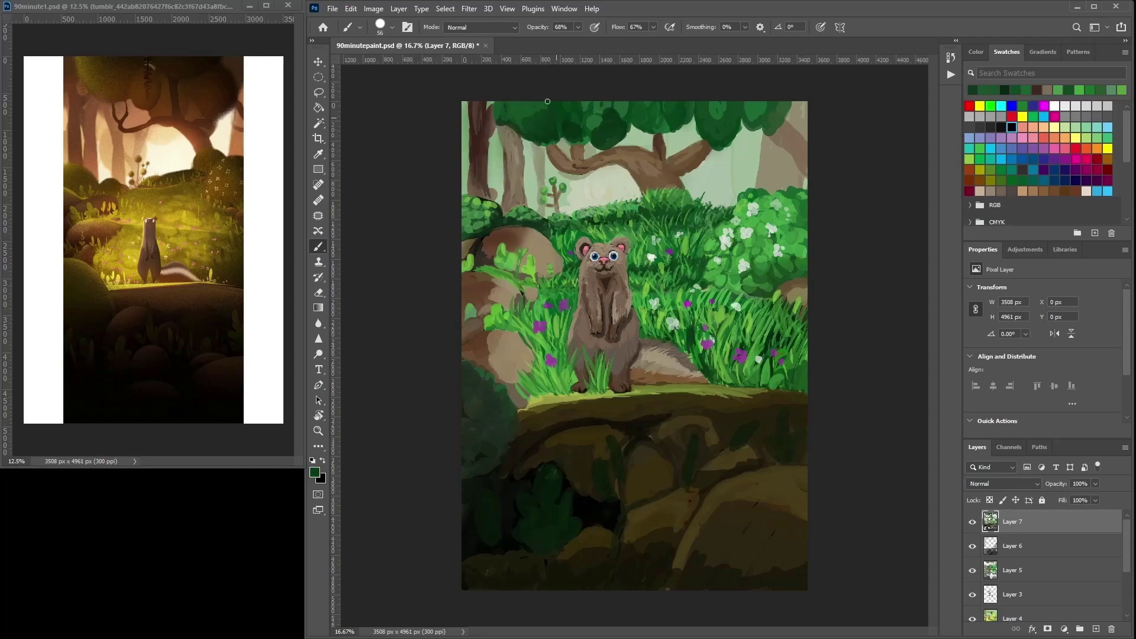
pyautogui.keyDown('alt'); pyautogui.click(574, 127); pyautogui.keyUp('alt')
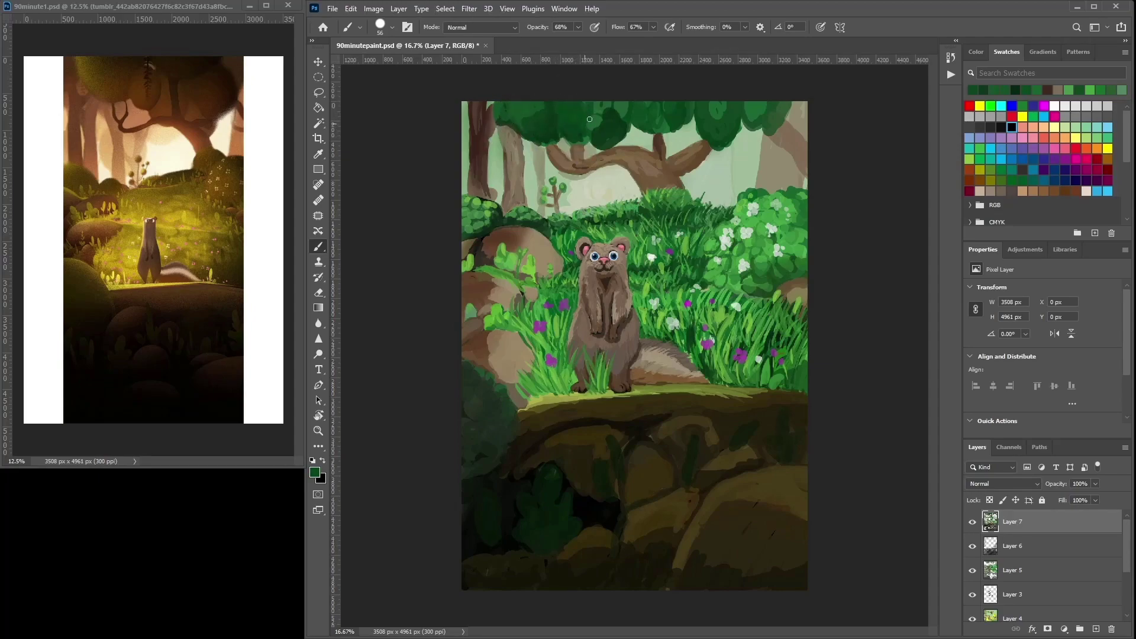
pyautogui.keyDown('alt'); pyautogui.click(585, 104); pyautogui.keyUp('alt')
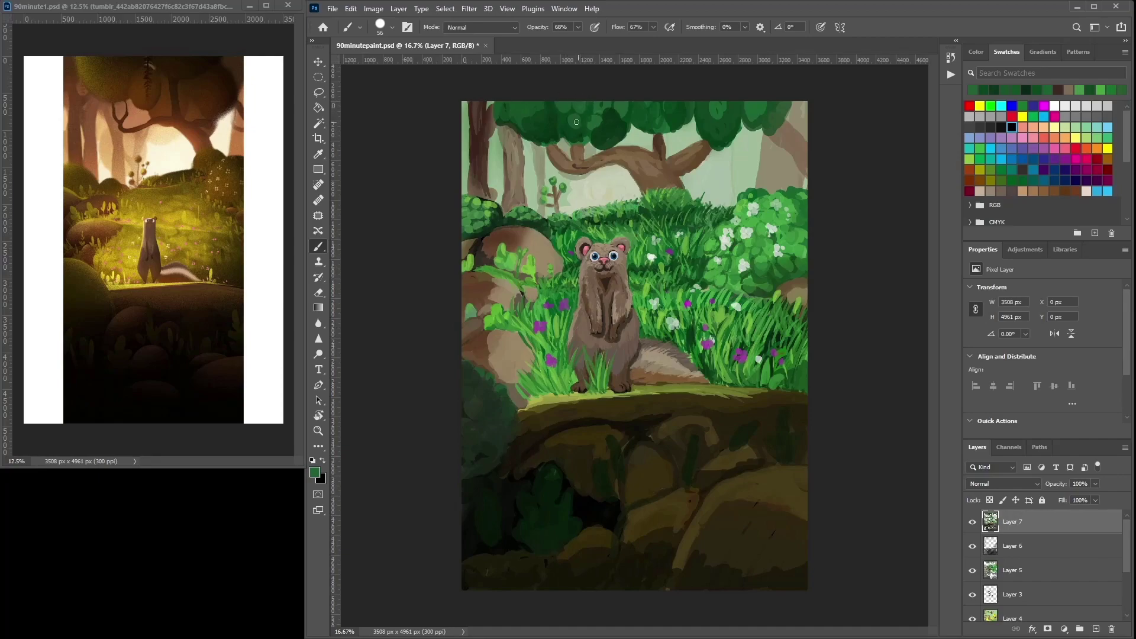
pyautogui.keyDown('alt'); pyautogui.click(611, 149); pyautogui.keyUp('alt')
pyautogui.keyDown('alt'); pyautogui.click(620, 113); pyautogui.keyUp('alt')
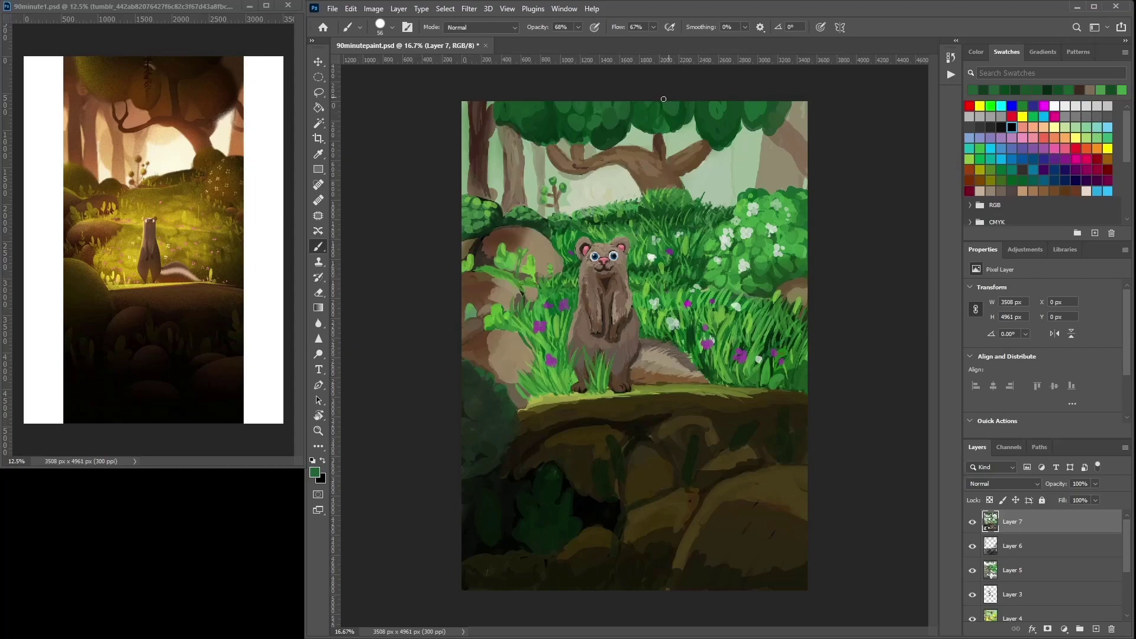
# Shape the canopy clumps above the trunk and towards the distant leaning tree with sampled greens.
pyautogui.keyDown('alt'); pyautogui.click(712, 152); pyautogui.keyUp('alt')
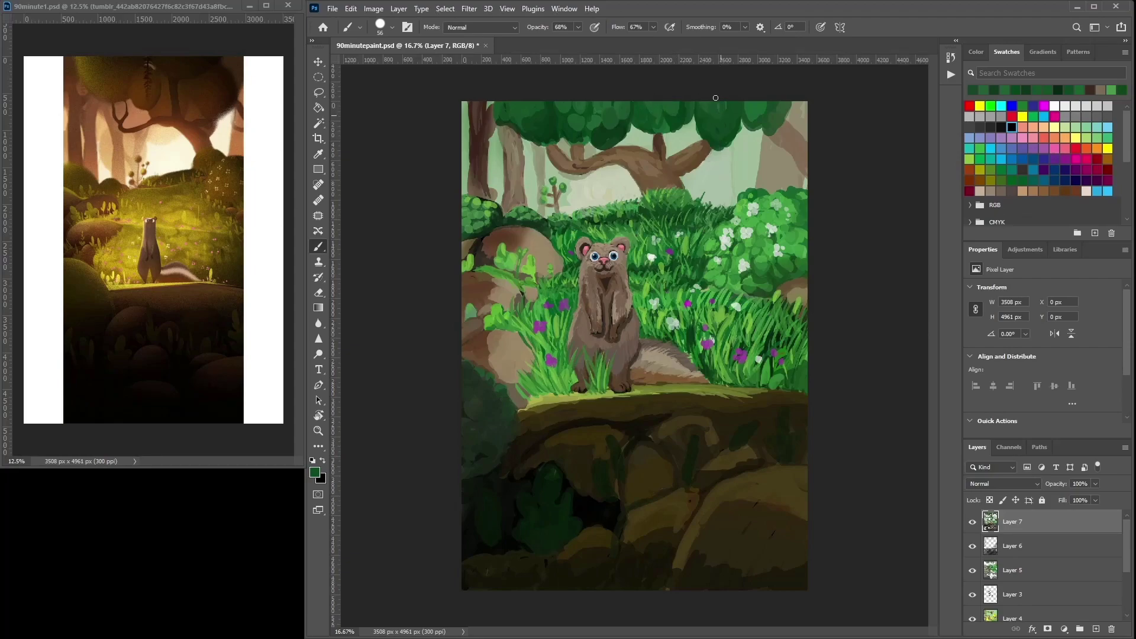
pyautogui.keyDown('alt'); pyautogui.click(756, 108); pyautogui.keyUp('alt')
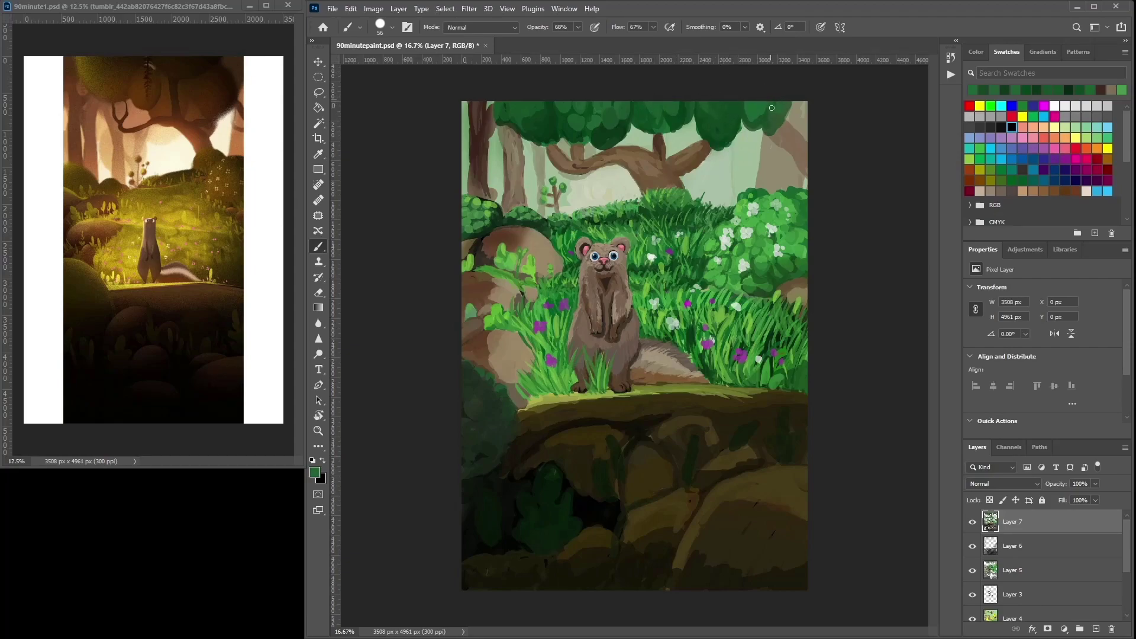
pyautogui.keyDown('alt'); pyautogui.click(767, 117); pyautogui.keyUp('alt')
pyautogui.keyDown('alt'); pyautogui.click(710, 144); pyautogui.keyUp('alt')
pyautogui.keyDown('alt'); pyautogui.click(618, 158); pyautogui.keyUp('alt')
pyautogui.keyDown('alt'); pyautogui.click(627, 155); pyautogui.keyUp('alt')
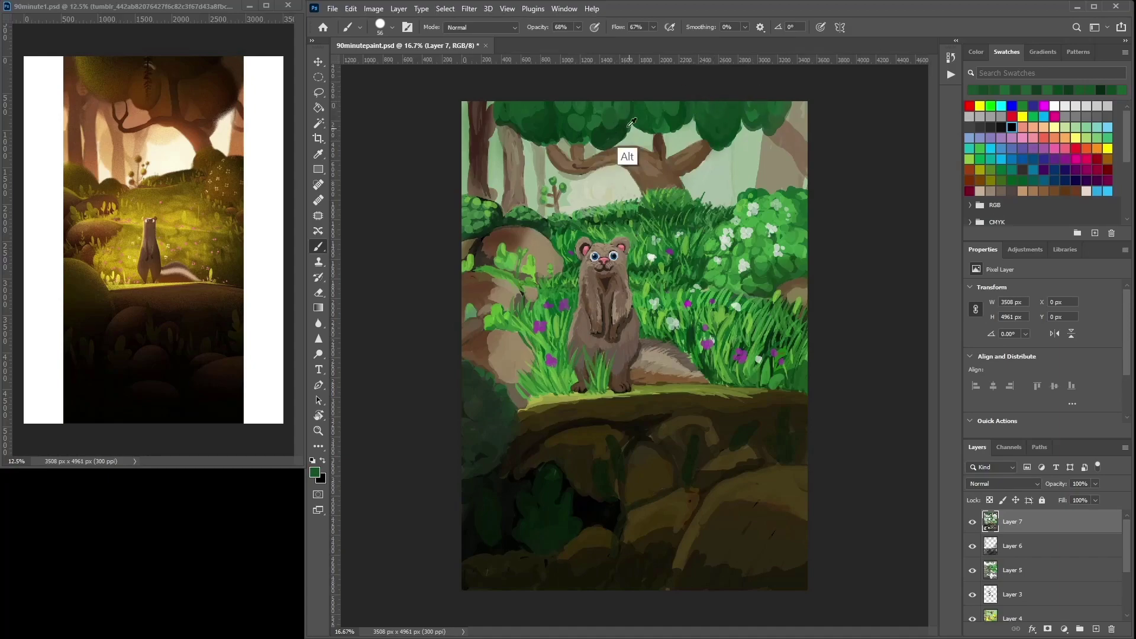
# Deepen the canopy's shadows and soften its leaf clumps across the full width with sampled dark greens.
pyautogui.keyDown('alt'); pyautogui.click(715, 115); pyautogui.keyUp('alt')
pyautogui.keyDown('alt'); pyautogui.click(724, 133); pyautogui.keyUp('alt')
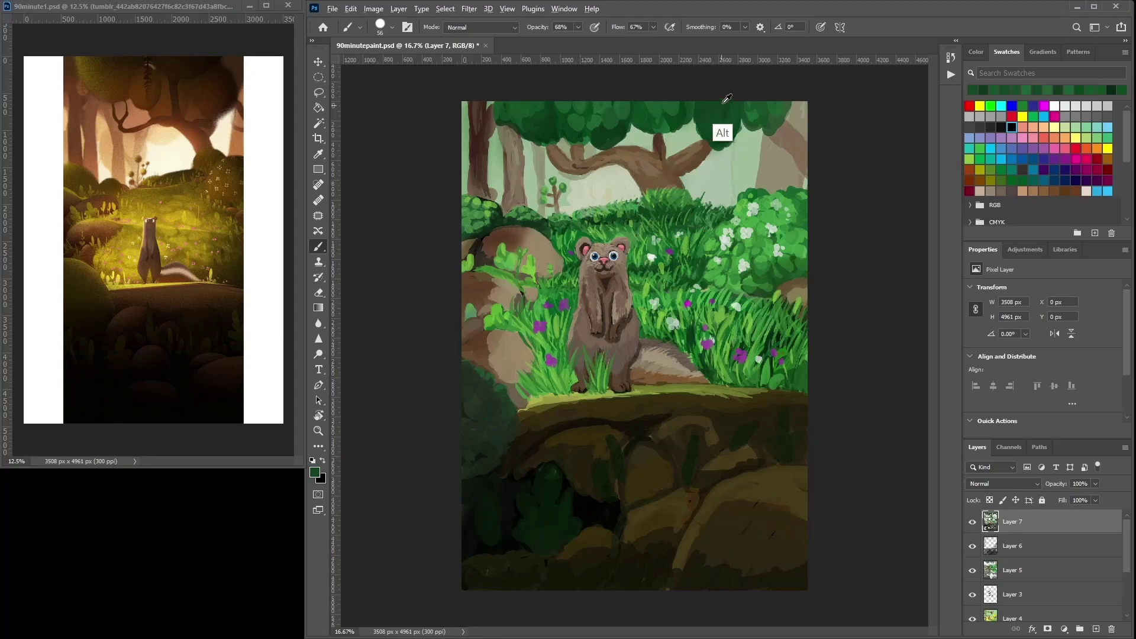
pyautogui.keyDown('alt'); pyautogui.click(771, 148); pyautogui.keyUp('alt')
pyautogui.keyDown('alt'); pyautogui.click(727, 142); pyautogui.keyUp('alt')
pyautogui.keyDown('alt'); pyautogui.click(610, 117); pyautogui.keyUp('alt')
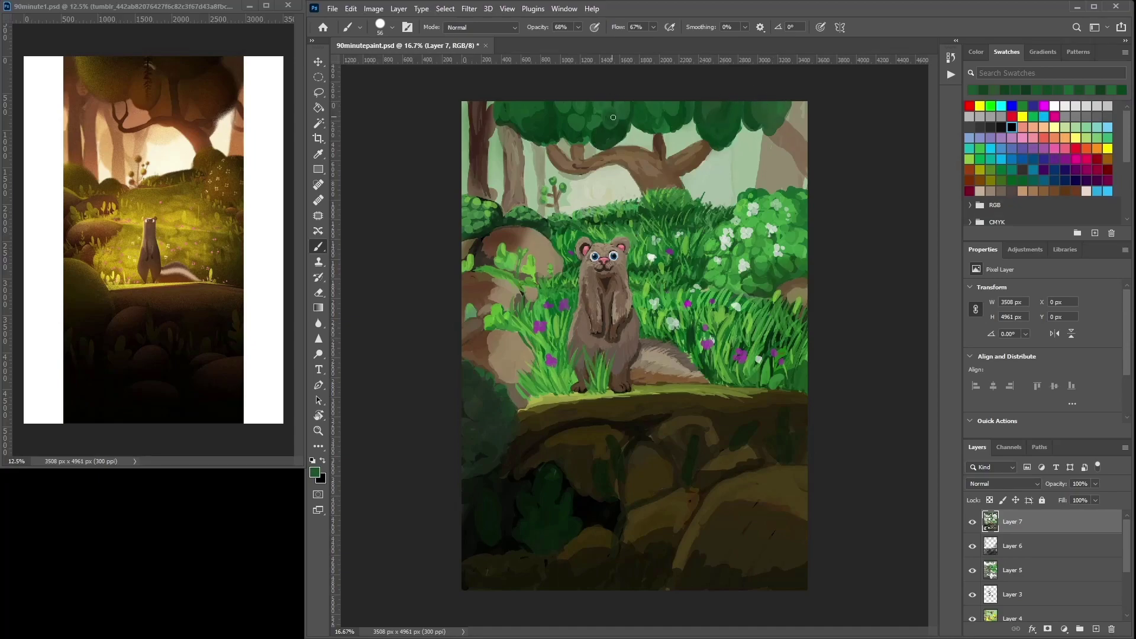
pyautogui.keyDown('alt'); pyautogui.click(542, 130); pyautogui.keyUp('alt')
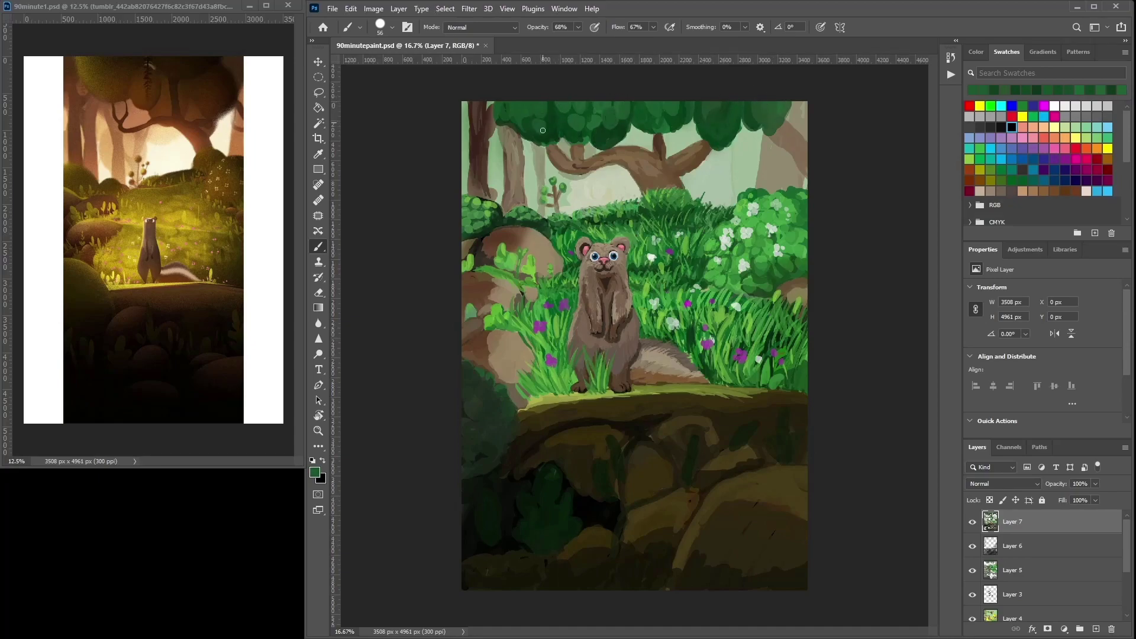
pyautogui.keyDown('alt'); pyautogui.click(519, 111); pyautogui.keyUp('alt')
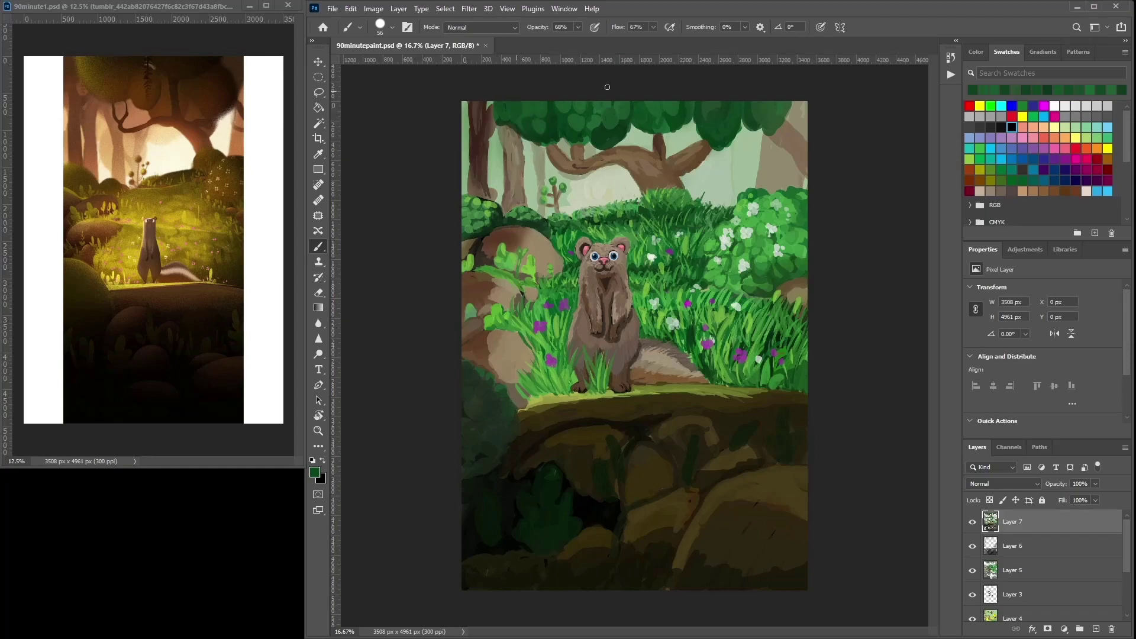
pyautogui.keyDown('alt'); pyautogui.click(650, 109); pyautogui.keyUp('alt')
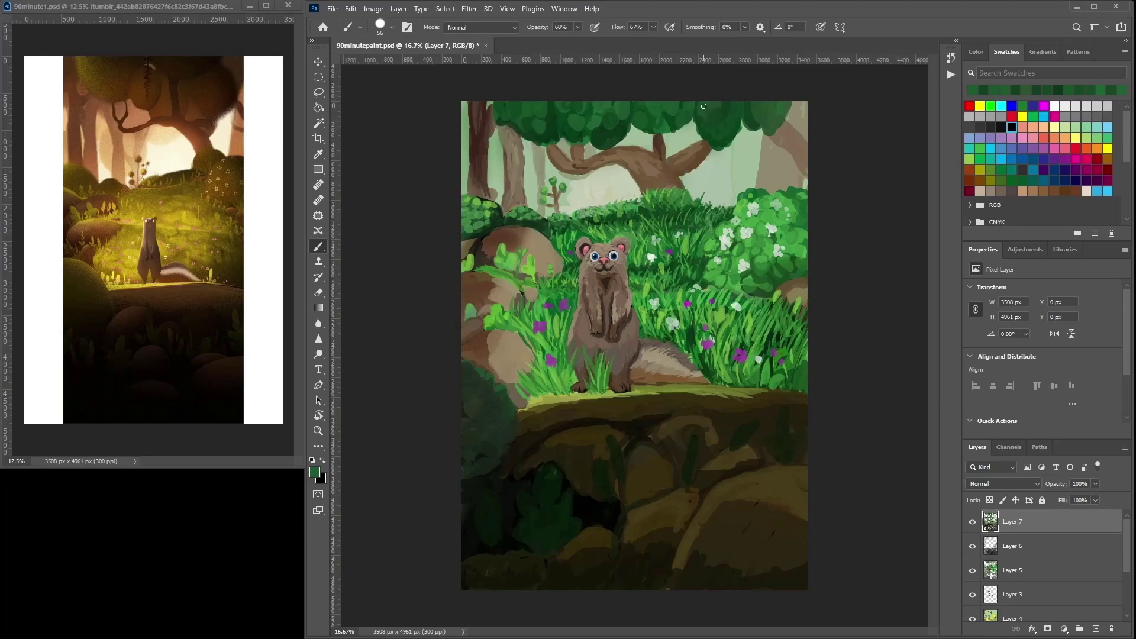
# Refine the large tree's trunk and branches and the leaning trunk at the canvas edge with sampled browns.
pyautogui.keyDown('alt'); pyautogui.click(662, 147); pyautogui.keyUp('alt')
pyautogui.keyDown('alt'); pyautogui.click(687, 154); pyautogui.keyUp('alt')
pyautogui.keyDown('alt'); pyautogui.click(653, 155); pyautogui.keyUp('alt')
pyautogui.keyDown('alt'); pyautogui.click(762, 172); pyautogui.keyUp('alt')
pyautogui.keyDown('alt'); pyautogui.click(691, 172); pyautogui.keyUp('alt')
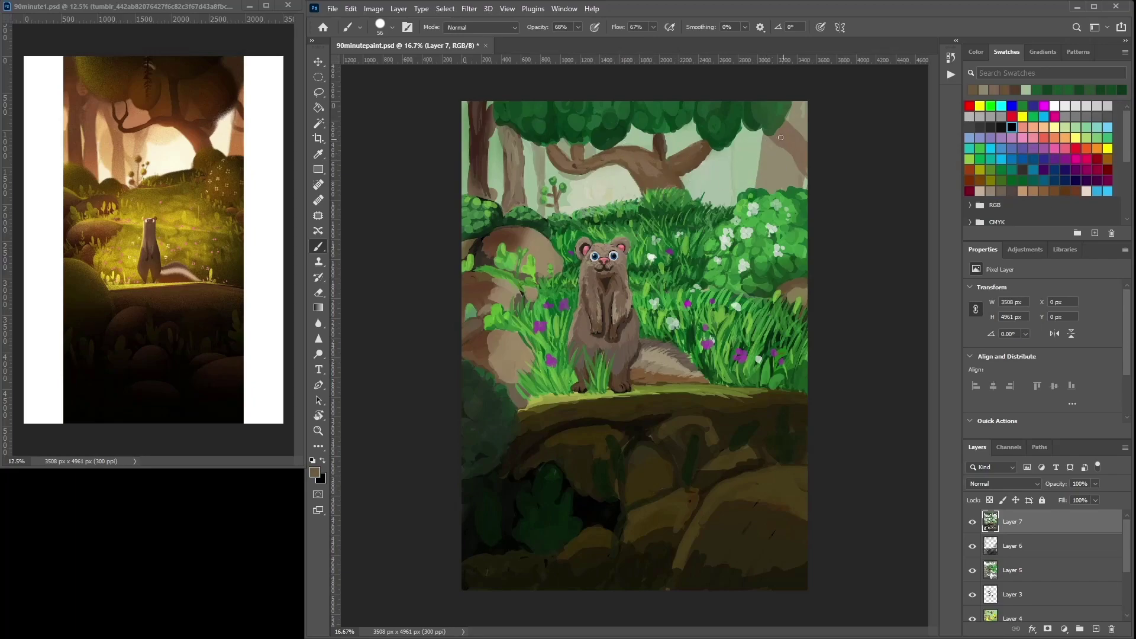
pyautogui.keyDown('alt'); pyautogui.click(795, 168); pyautogui.keyUp('alt')
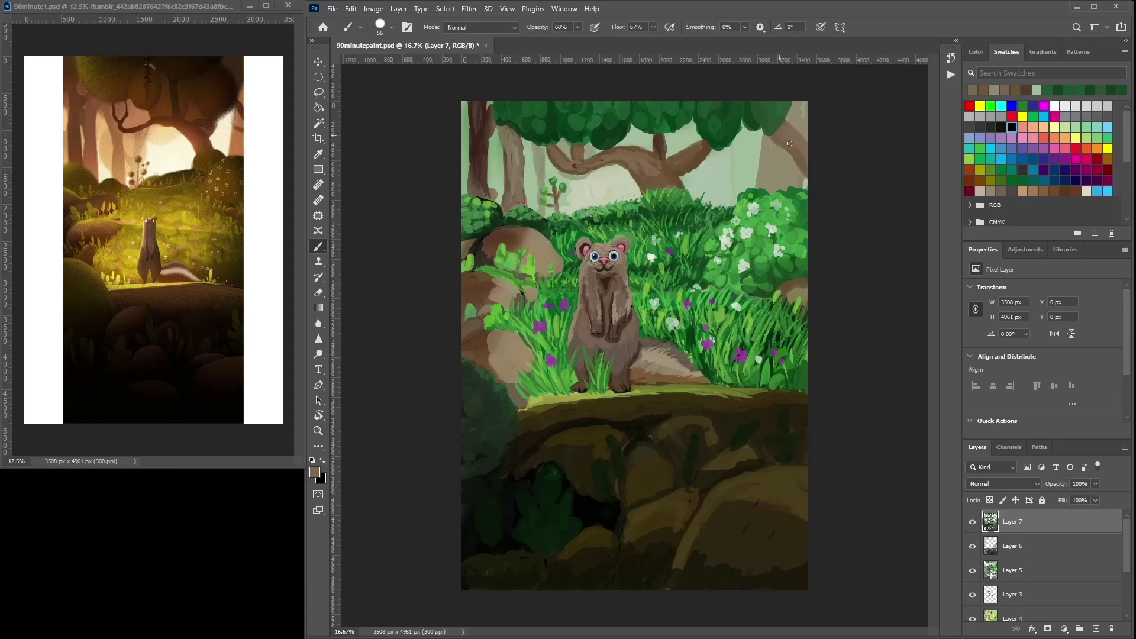
pyautogui.keyDown('alt'); pyautogui.click(795, 148); pyautogui.keyUp('alt')
# Shade the flowering bush and the grass along the canvas edge with sampled dark greens.
pyautogui.keyDown('alt'); pyautogui.click(789, 231); pyautogui.keyUp('alt')
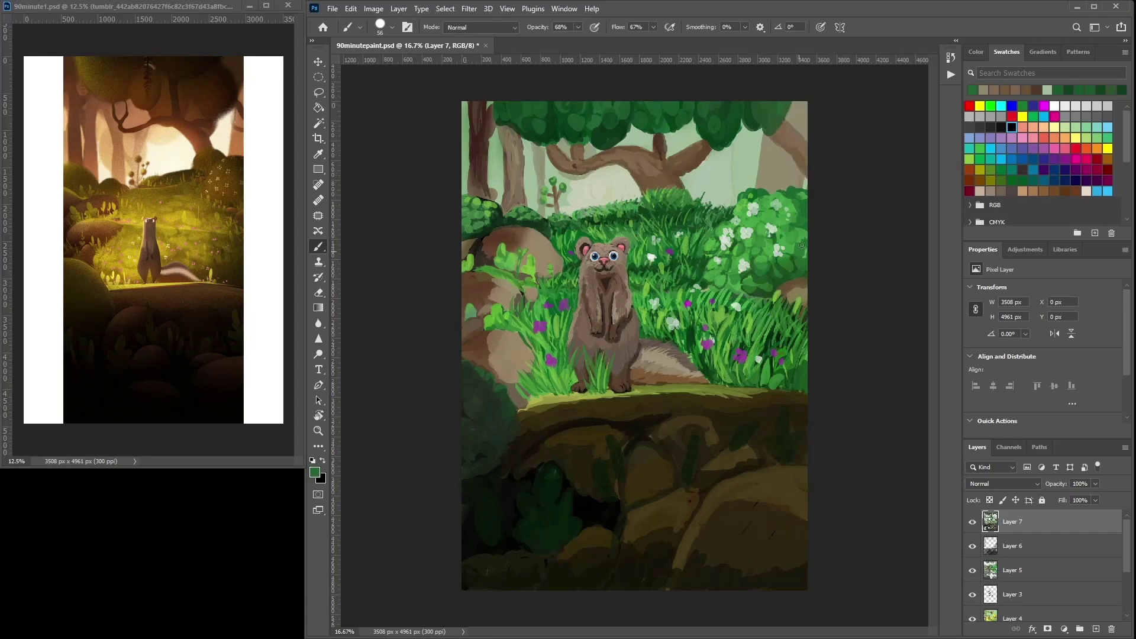
pyautogui.keyDown('alt'); pyautogui.click(781, 299); pyautogui.keyUp('alt')
pyautogui.keyDown('alt'); pyautogui.click(757, 323); pyautogui.keyUp('alt')
pyautogui.moveTo(788, 269)
pyautogui.mouseDown()
pyautogui.moveTo(806, 251)
pyautogui.moveTo(798, 260)
pyautogui.mouseUp()
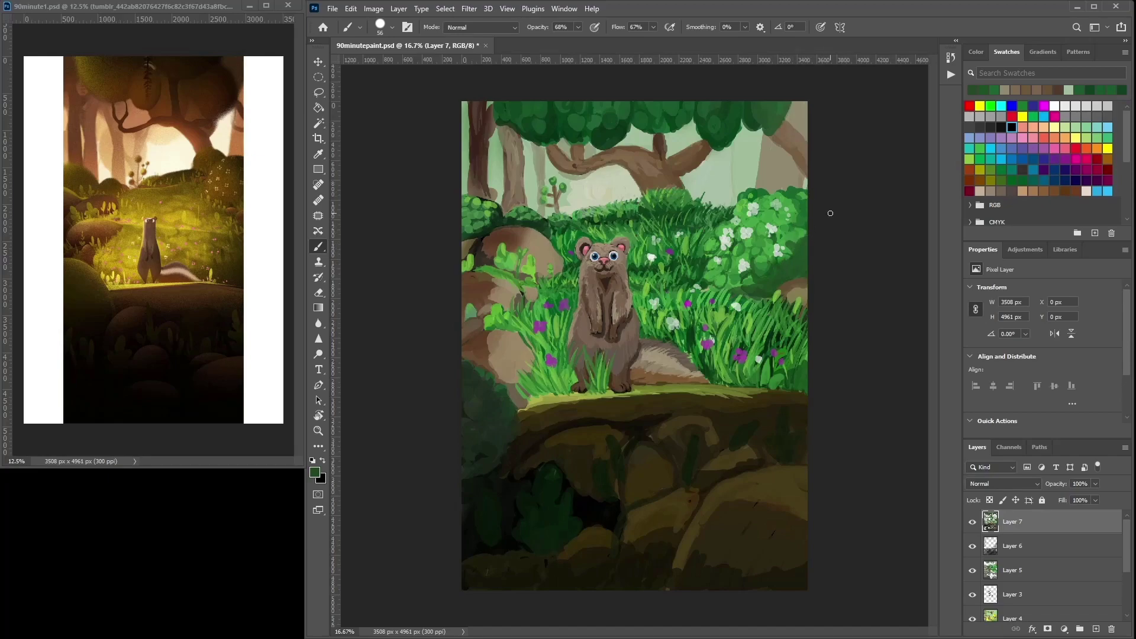
pyautogui.moveTo(795, 365); pyautogui.dragTo(805, 348)
# Shape the small rounded stone at the centre of the dark foreground and its surrounding shadows with sampled dark browns and greens.
pyautogui.keyDown('alt'); pyautogui.click(674, 469); pyautogui.keyUp('alt')
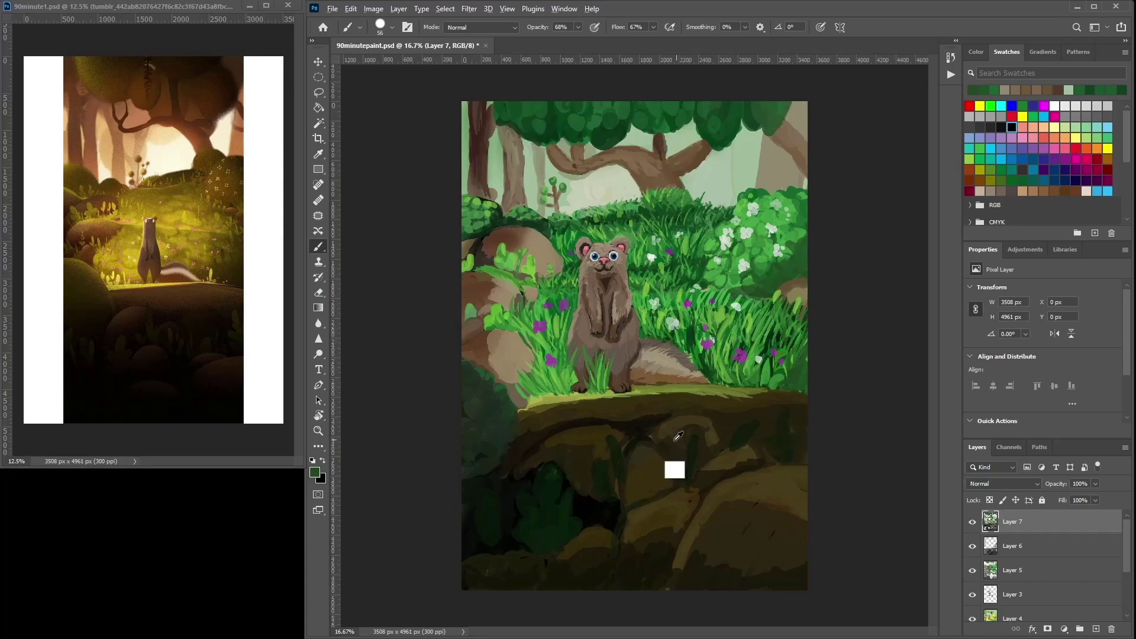
pyautogui.keyDown('alt'); pyautogui.click(704, 482); pyautogui.keyUp('alt')
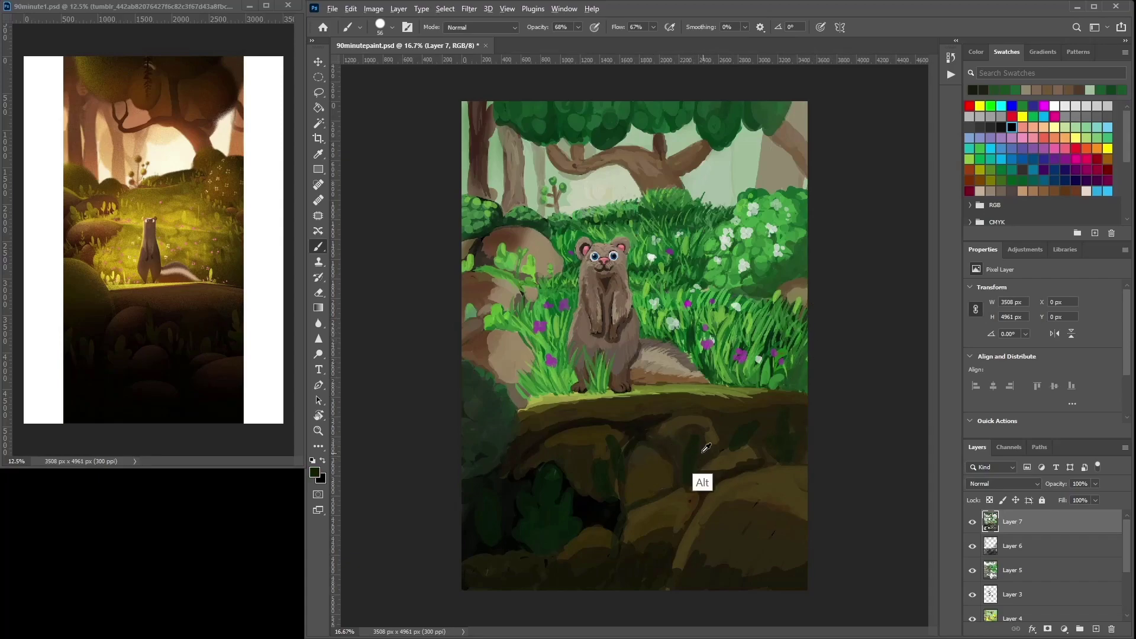
pyautogui.keyDown('alt'); pyautogui.click(640, 449); pyautogui.keyUp('alt')
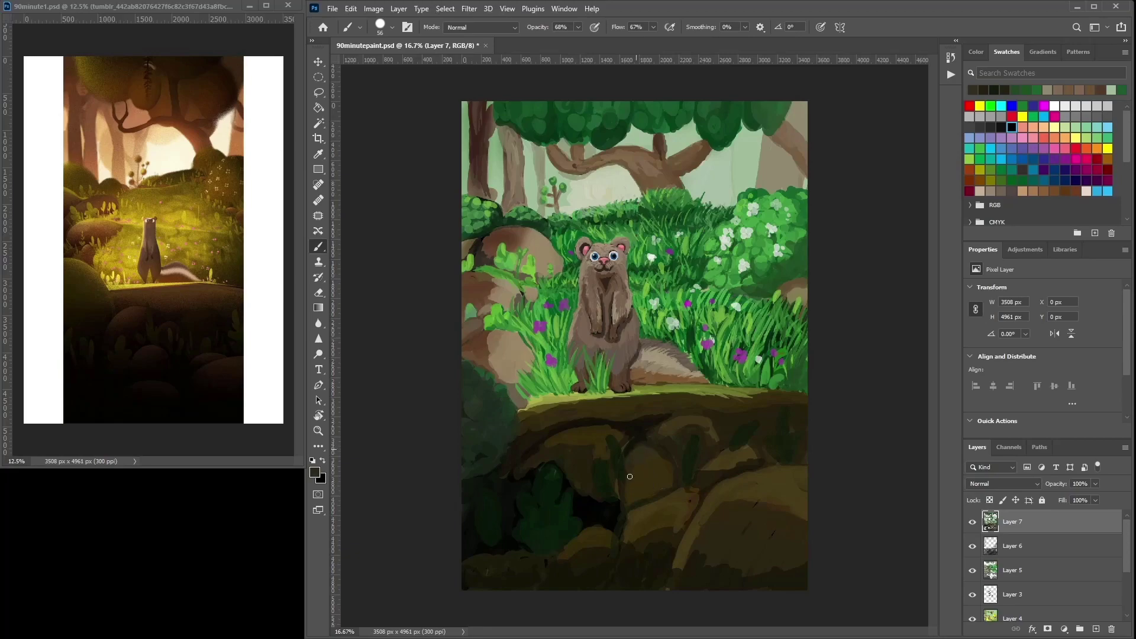
pyautogui.keyDown('alt'); pyautogui.click(642, 481); pyautogui.keyUp('alt')
pyautogui.keyDown('alt'); pyautogui.click(647, 486); pyautogui.keyUp('alt')
pyautogui.keyDown('alt'); pyautogui.click(645, 471); pyautogui.keyUp('alt')
pyautogui.keyDown('alt'); pyautogui.click(657, 446); pyautogui.keyUp('alt')
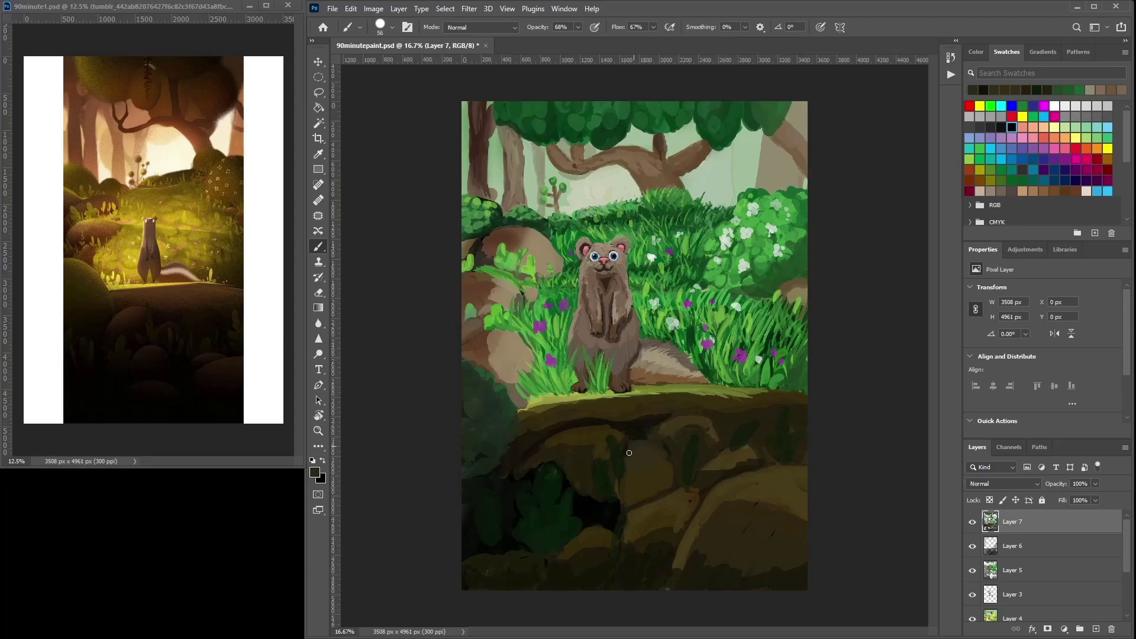
pyautogui.keyDown('alt'); pyautogui.click(627, 488); pyautogui.keyUp('alt')
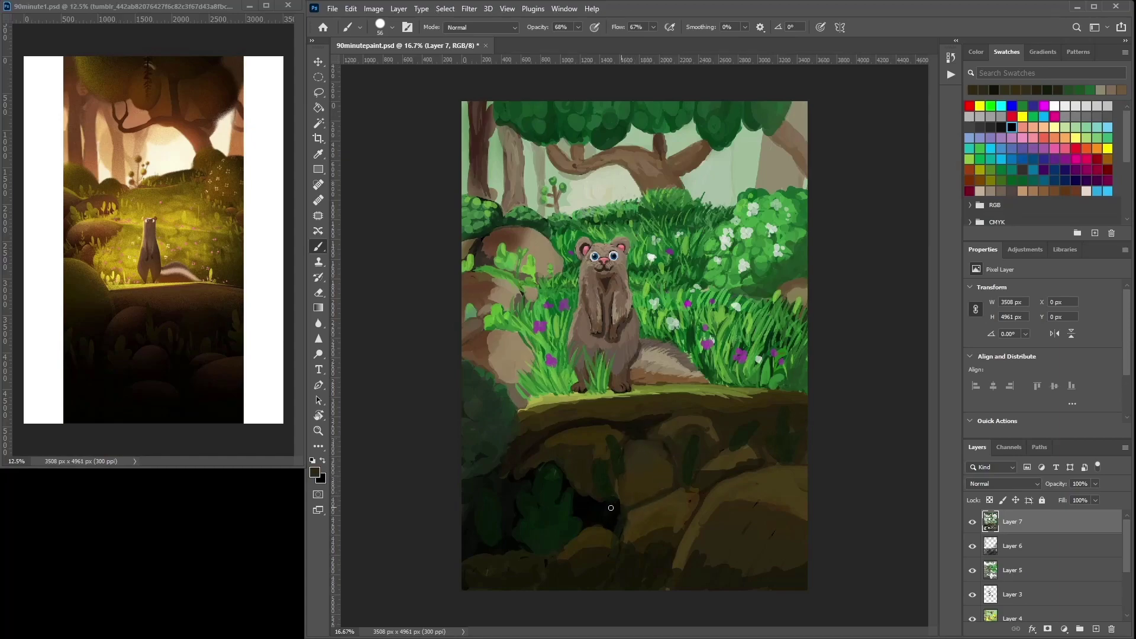
pyautogui.keyDown('alt'); pyautogui.click(612, 528); pyautogui.keyUp('alt')
# Define the crevice and lit planes between the large foreground boulder and the neighbouring rock with sampled browns and near-blacks.
pyautogui.moveTo(709, 490)
pyautogui.mouseDown()
pyautogui.moveTo(676, 537)
pyautogui.moveTo(696, 504)
pyautogui.moveTo(683, 529)
pyautogui.mouseUp()
pyautogui.keyDown('alt'); pyautogui.click(685, 496); pyautogui.keyUp('alt')
pyautogui.moveTo(682, 490); pyautogui.dragTo(632, 512)
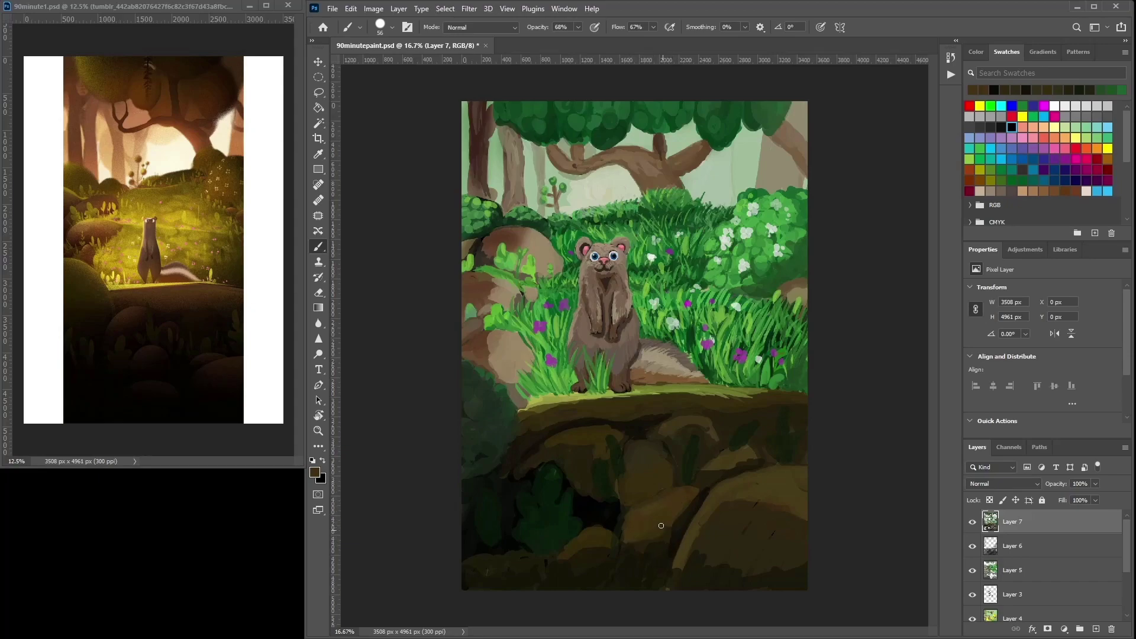
pyautogui.keyDown('alt'); pyautogui.click(677, 536); pyautogui.keyUp('alt')
pyautogui.moveTo(715, 540)
pyautogui.mouseDown()
pyautogui.moveTo(704, 567)
pyautogui.moveTo(815, 515)
pyautogui.moveTo(779, 544)
pyautogui.moveTo(804, 493)
pyautogui.mouseUp()
pyautogui.keyDown('alt'); pyautogui.click(802, 484); pyautogui.keyUp('alt')
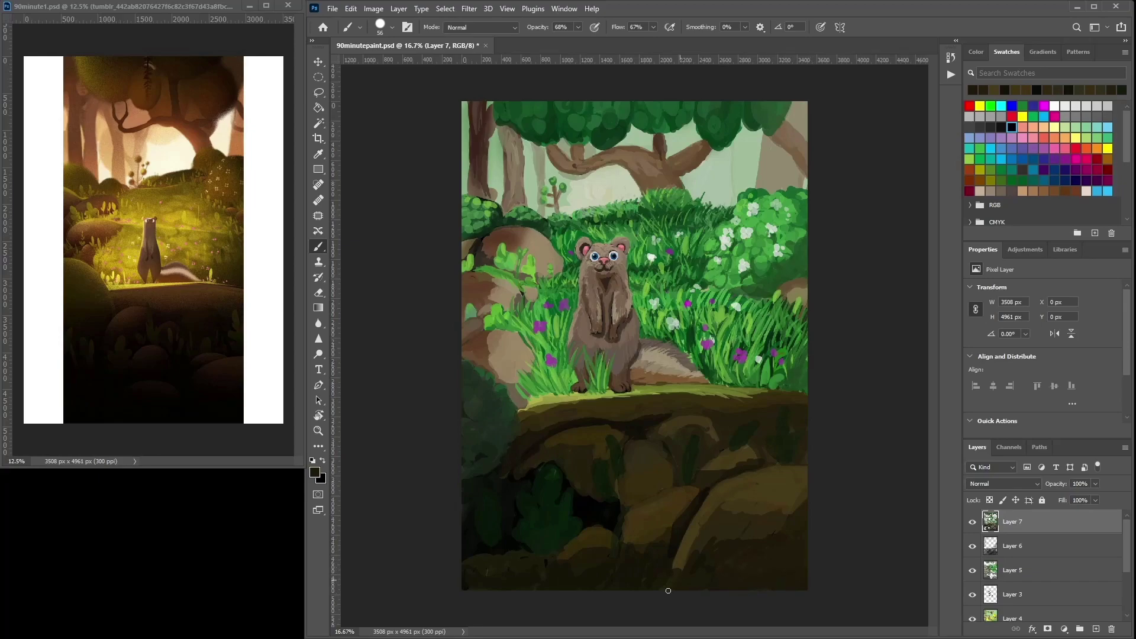
pyautogui.keyDown('alt'); pyautogui.click(665, 586); pyautogui.keyUp('alt')
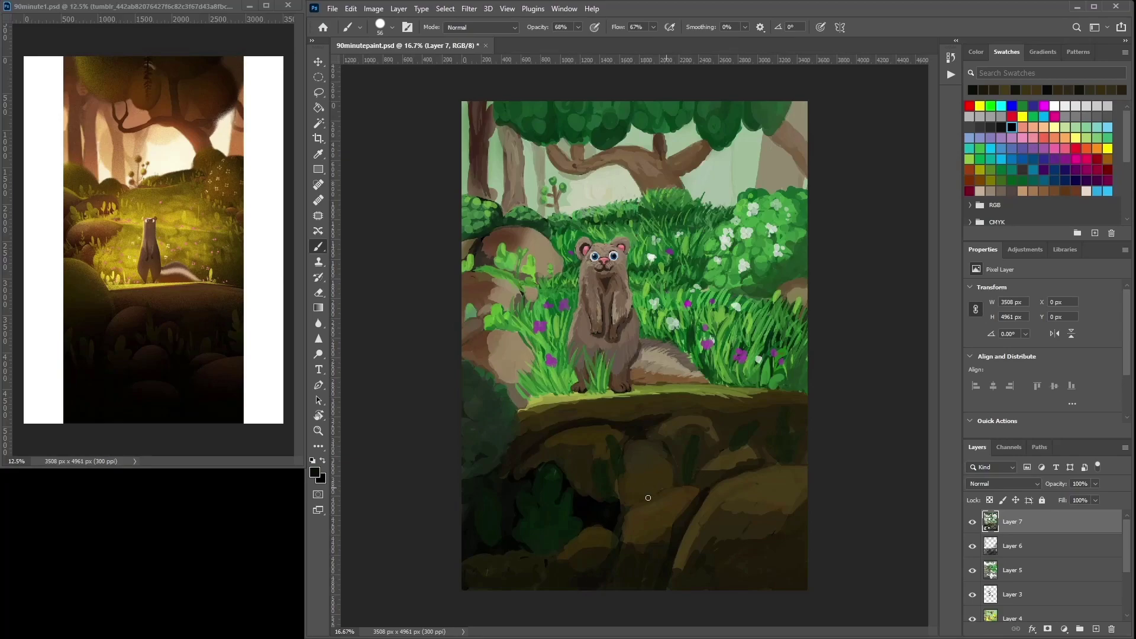
pyautogui.keyDown('alt'); pyautogui.click(663, 486); pyautogui.keyUp('alt')
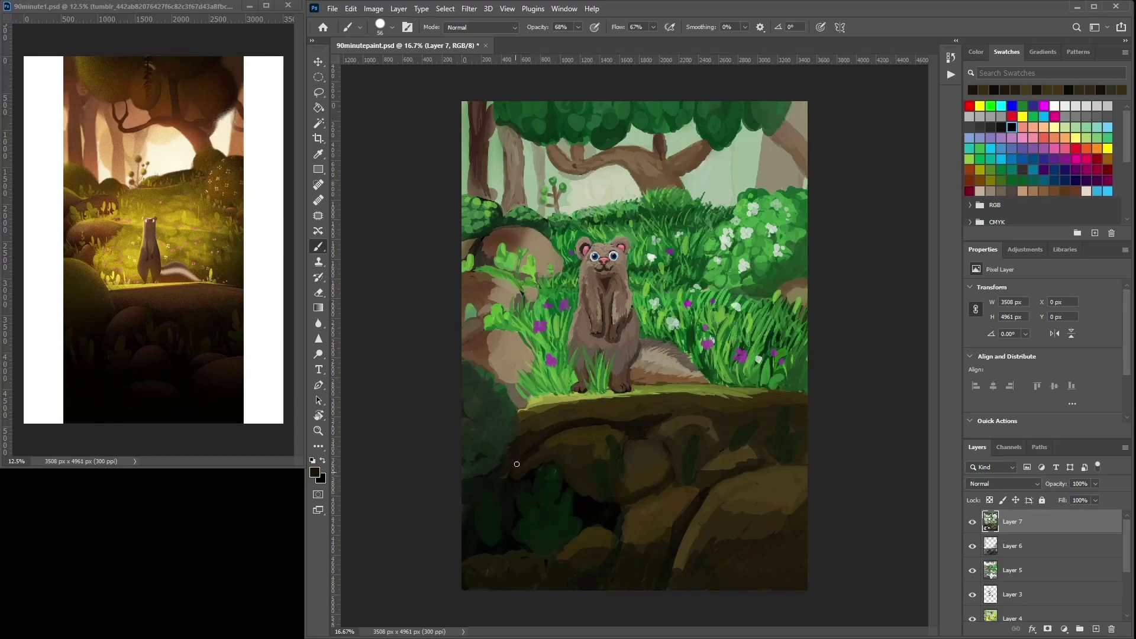
# Darken the gaps around the central stone and the rock just beneath the ledge with a sampled dark tone.
pyautogui.keyDown('alt'); pyautogui.click(638, 427); pyautogui.keyUp('alt')
pyautogui.moveTo(659, 424); pyautogui.dragTo(679, 417)
pyautogui.moveTo(680, 455); pyautogui.dragTo(679, 486)
pyautogui.moveTo(684, 448); pyautogui.dragTo(693, 475)
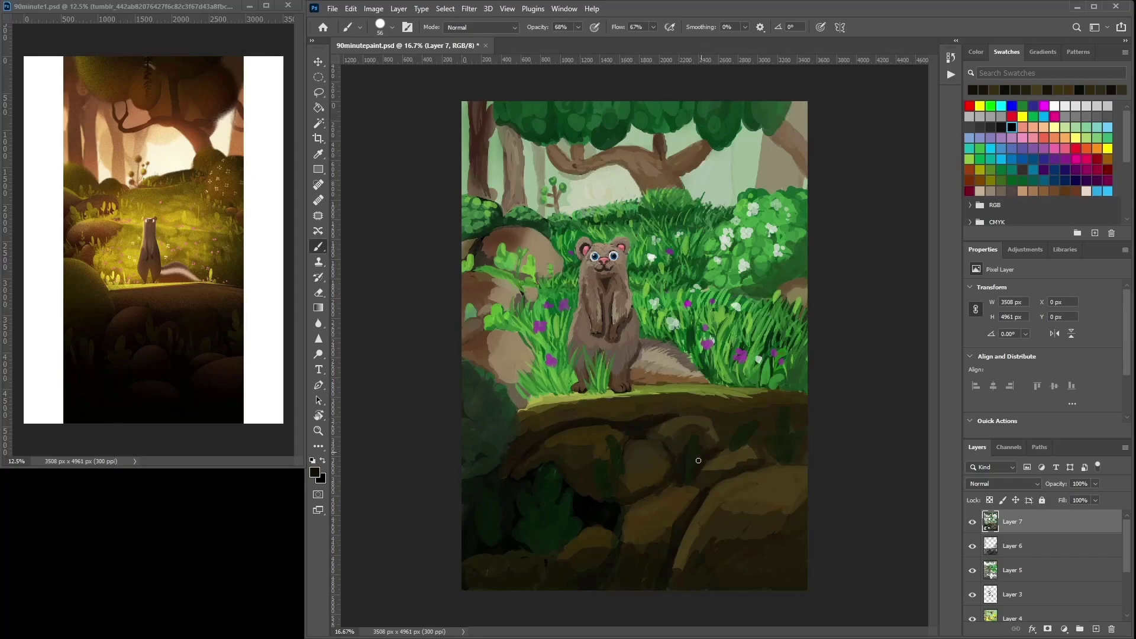
pyautogui.moveTo(619, 478)
pyautogui.mouseDown()
pyautogui.moveTo(654, 488)
pyautogui.moveTo(628, 493)
pyautogui.moveTo(668, 471)
pyautogui.mouseUp()
# Blend the shaded earth beneath the ledge at the canvas edge and touch up the large boulder with sampled dark browns.
pyautogui.press('alt')
pyautogui.keyDown('alt'); pyautogui.click(762, 423); pyautogui.keyUp('alt')
pyautogui.keyDown('alt'); pyautogui.click(797, 425); pyautogui.keyUp('alt')
pyautogui.keyDown('alt'); pyautogui.click(803, 448); pyautogui.keyUp('alt')
pyautogui.keyDown('alt'); pyautogui.click(803, 412); pyautogui.keyUp('alt')
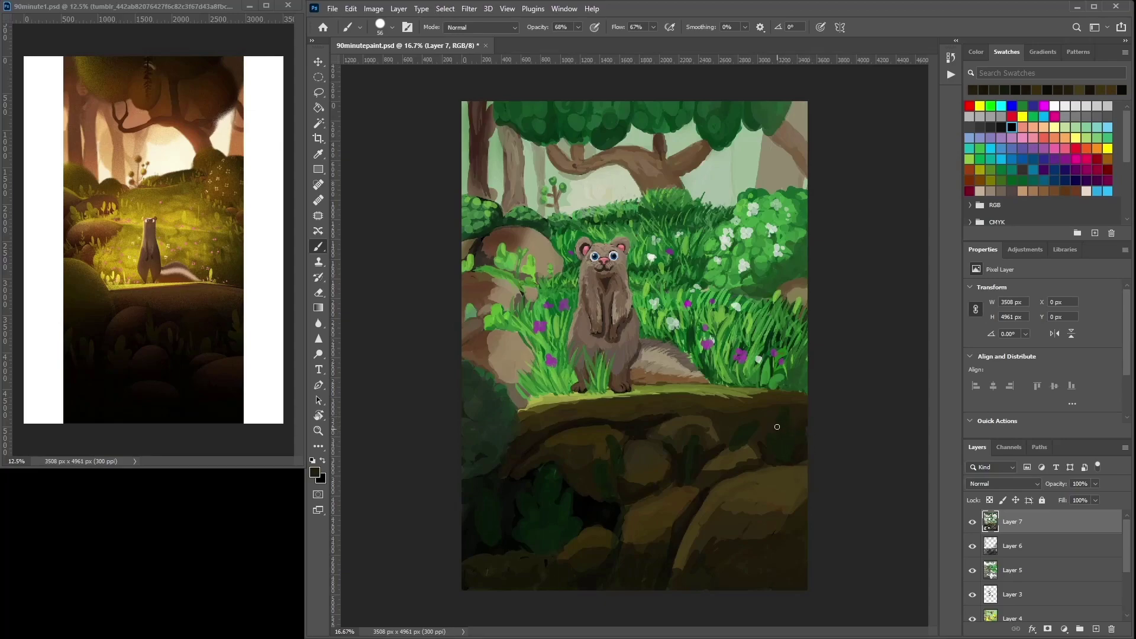
pyautogui.moveTo(778, 510)
pyautogui.mouseDown()
pyautogui.moveTo(755, 532)
pyautogui.moveTo(720, 528)
pyautogui.moveTo(795, 497)
pyautogui.mouseUp()
# Refine the tones of the central stone, the rock above it and the low rocks by the dark plants with sampled colours.
pyautogui.keyDown('alt'); pyautogui.click(634, 464); pyautogui.keyUp('alt')
pyautogui.moveTo(663, 462); pyautogui.dragTo(651, 474)
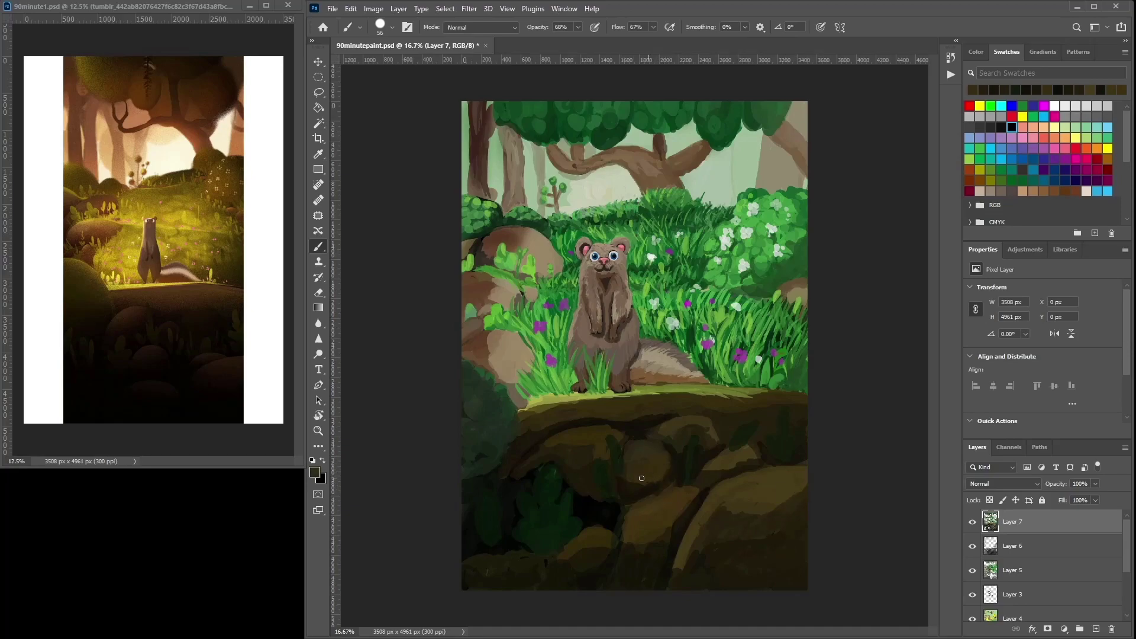
pyautogui.keyDown('alt'); pyautogui.click(672, 445); pyautogui.keyUp('alt')
pyautogui.moveTo(707, 439); pyautogui.dragTo(710, 426)
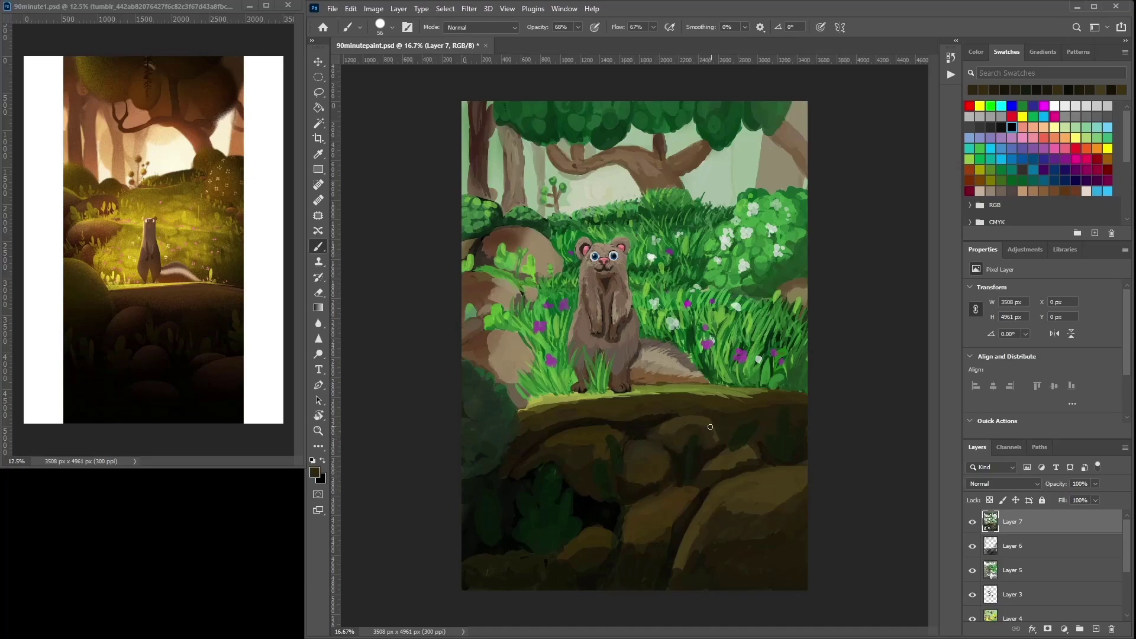
pyautogui.keyDown('alt'); pyautogui.click(498, 559); pyautogui.keyUp('alt')
pyautogui.moveTo(497, 562)
pyautogui.mouseDown()
pyautogui.moveTo(470, 564)
pyautogui.moveTo(522, 557)
pyautogui.mouseUp()
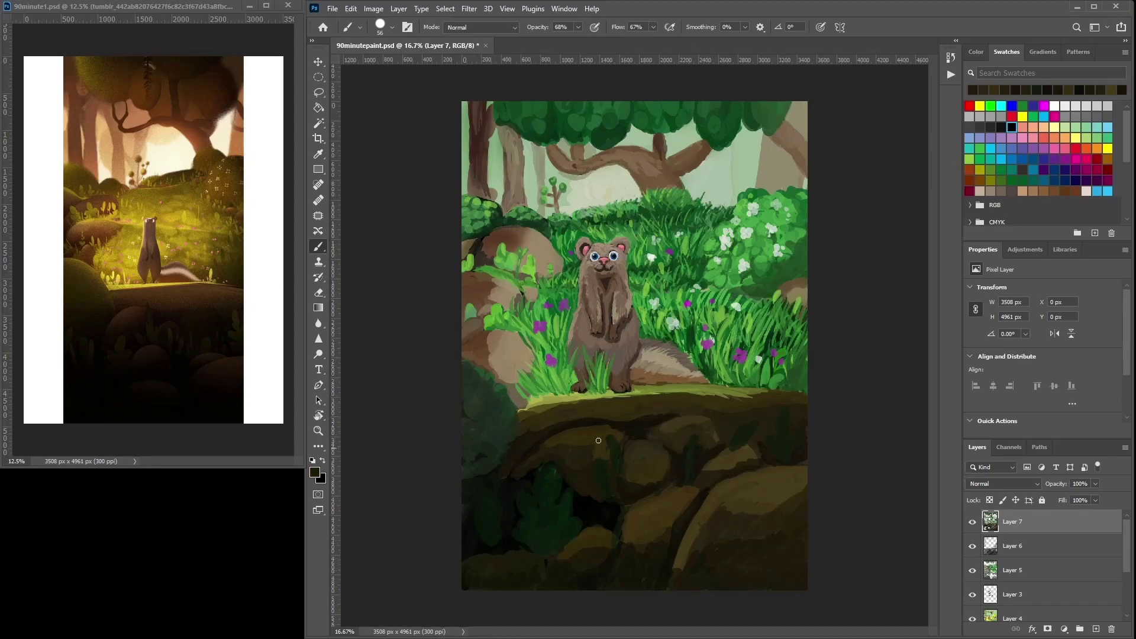
pyautogui.keyDown('alt'); pyautogui.click(552, 479); pyautogui.keyUp('alt')
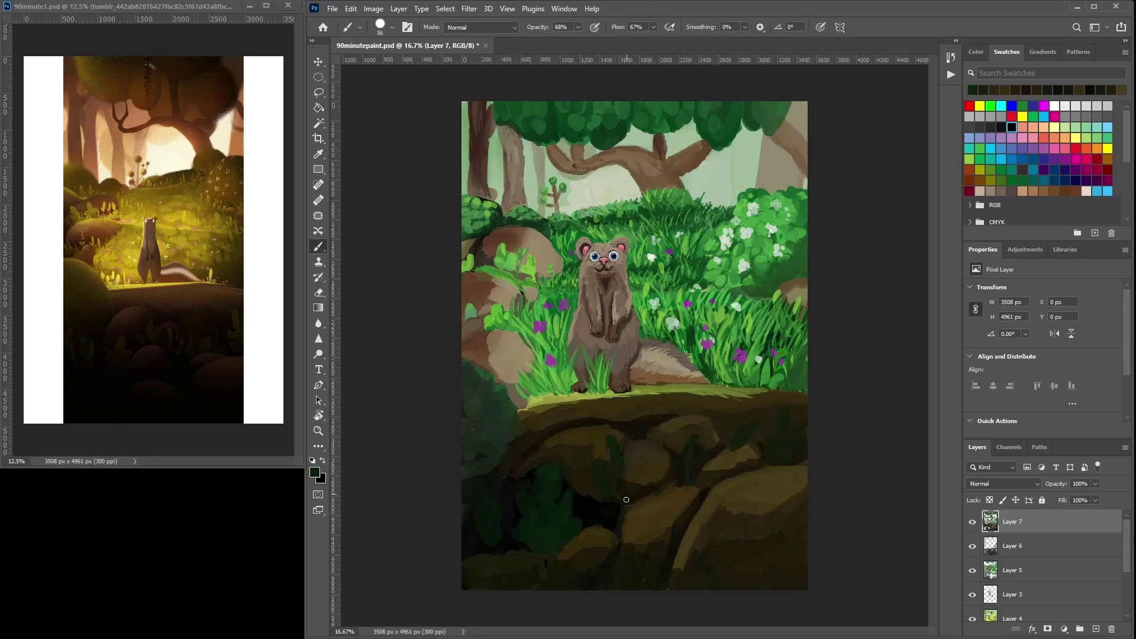
# Touch up the grass blades near the ledge, behind the tail and at the animal's feet with sampled greens.
pyautogui.keyDown('alt'); pyautogui.click(778, 405); pyautogui.keyUp('alt')
pyautogui.moveTo(806, 322); pyautogui.dragTo(789, 371)
pyautogui.moveTo(720, 334)
pyautogui.mouseDown()
pyautogui.moveTo(728, 381)
pyautogui.moveTo(705, 375)
pyautogui.moveTo(696, 328)
pyautogui.mouseUp()
pyautogui.keyDown('alt'); pyautogui.click(714, 359); pyautogui.keyUp('alt')
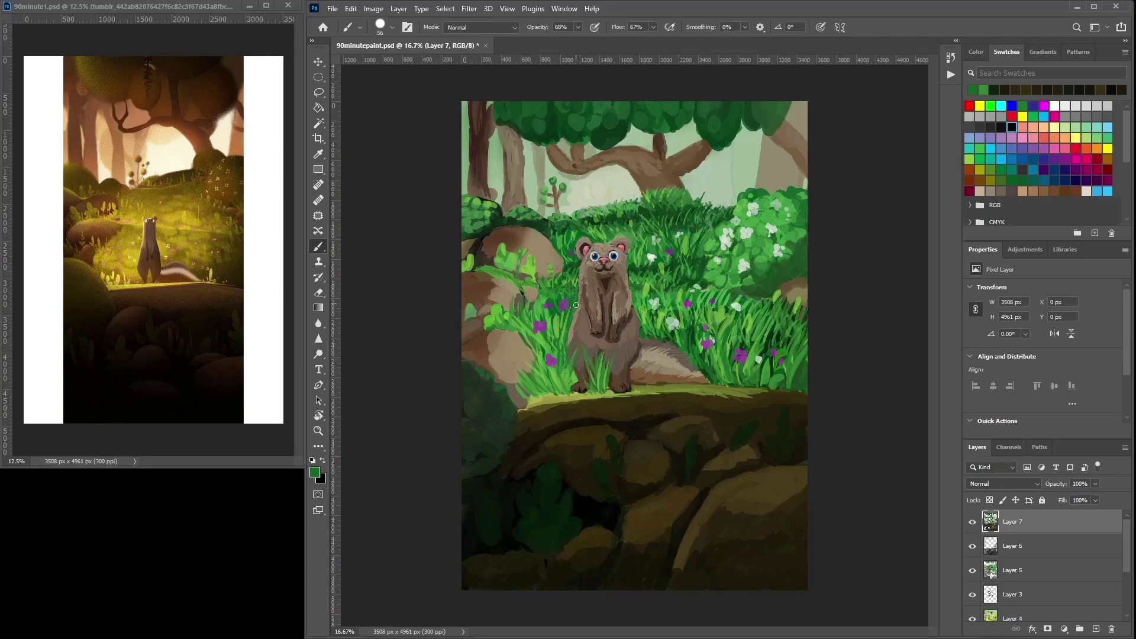
pyautogui.moveTo(568, 387); pyautogui.dragTo(582, 352)
# Deepen the shadows along the canopy's lower edge above the branches with a darker green.
pyautogui.keyDown('alt'); pyautogui.click(582, 161); pyautogui.keyUp('alt')
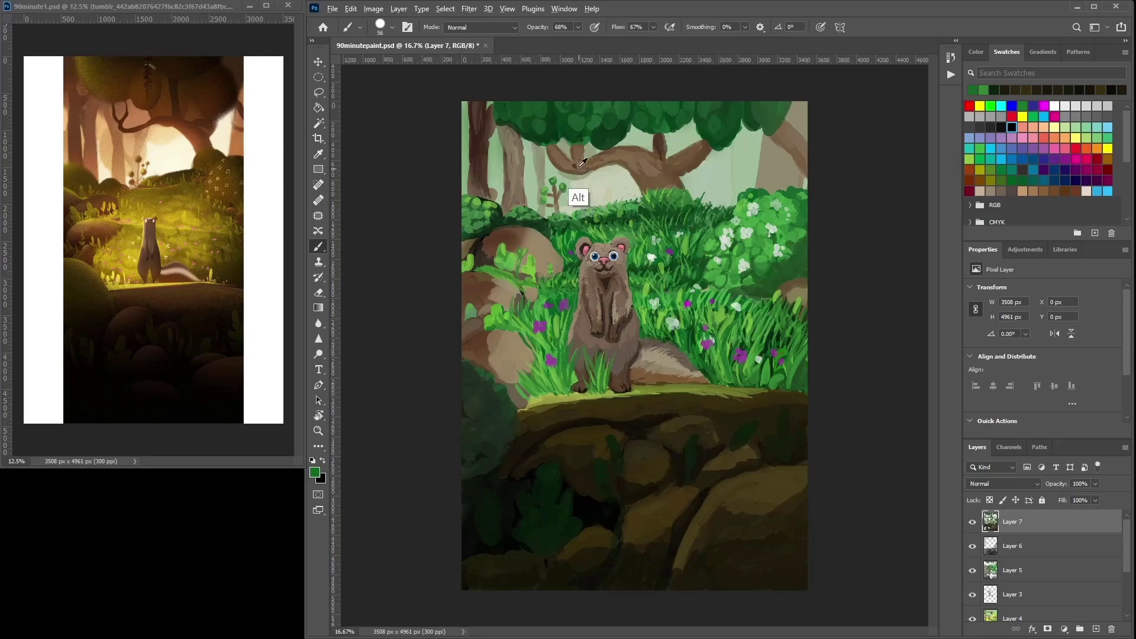
pyautogui.keyDown('alt'); pyautogui.click(584, 135); pyautogui.keyUp('alt')
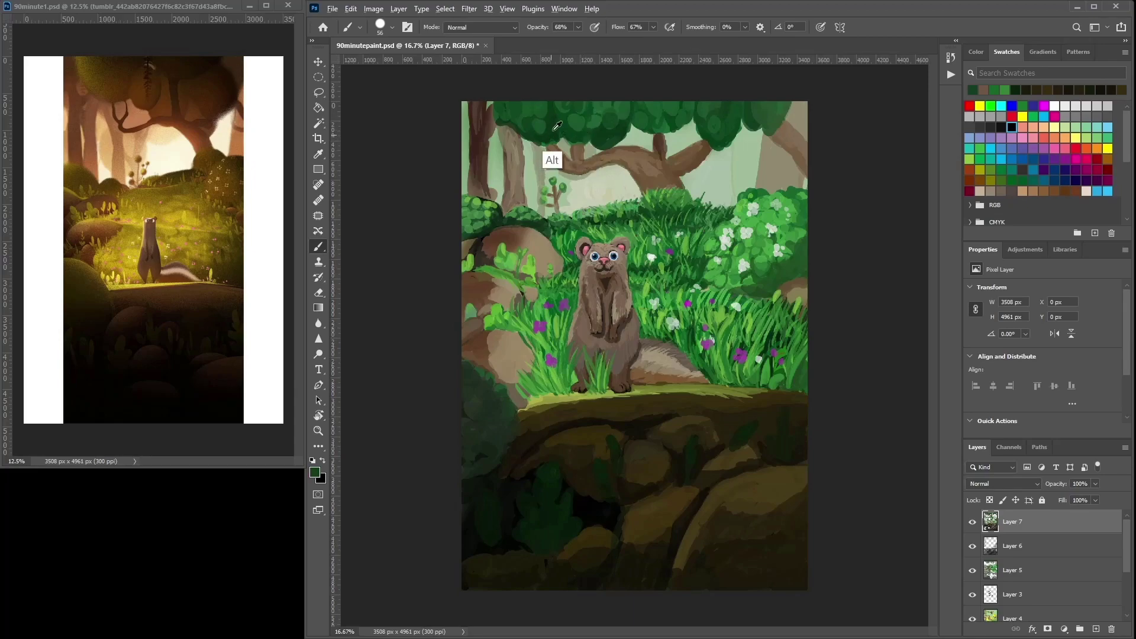
pyautogui.keyDown('alt'); pyautogui.click(586, 135); pyautogui.keyUp('alt')
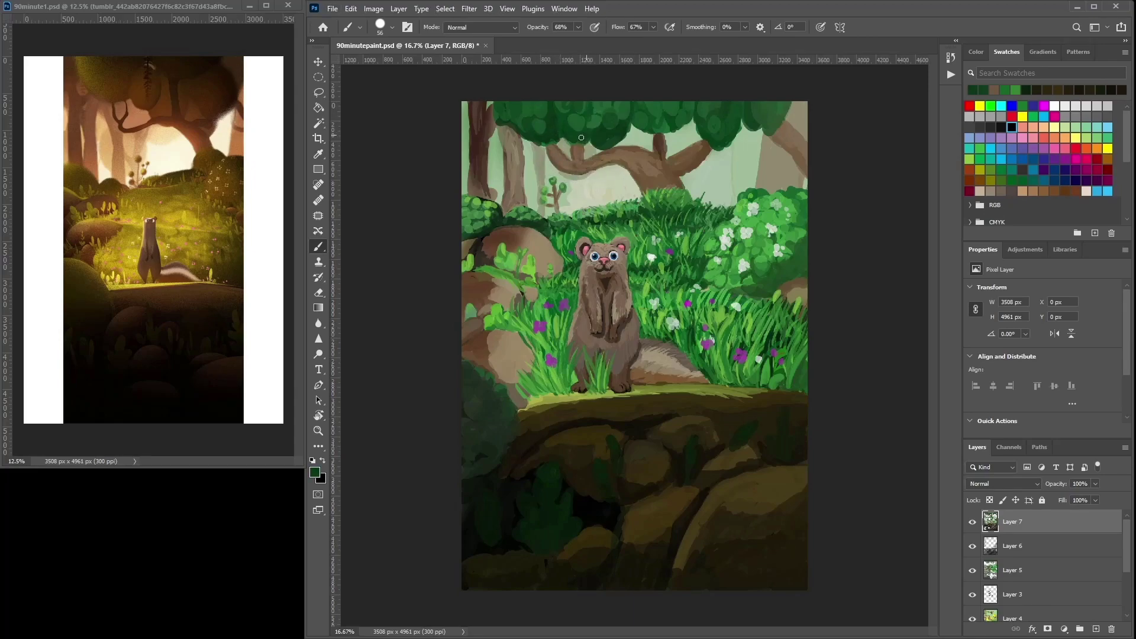
pyautogui.click(314, 472)
pyautogui.click(534, 278)
pyautogui.click(680, 146)
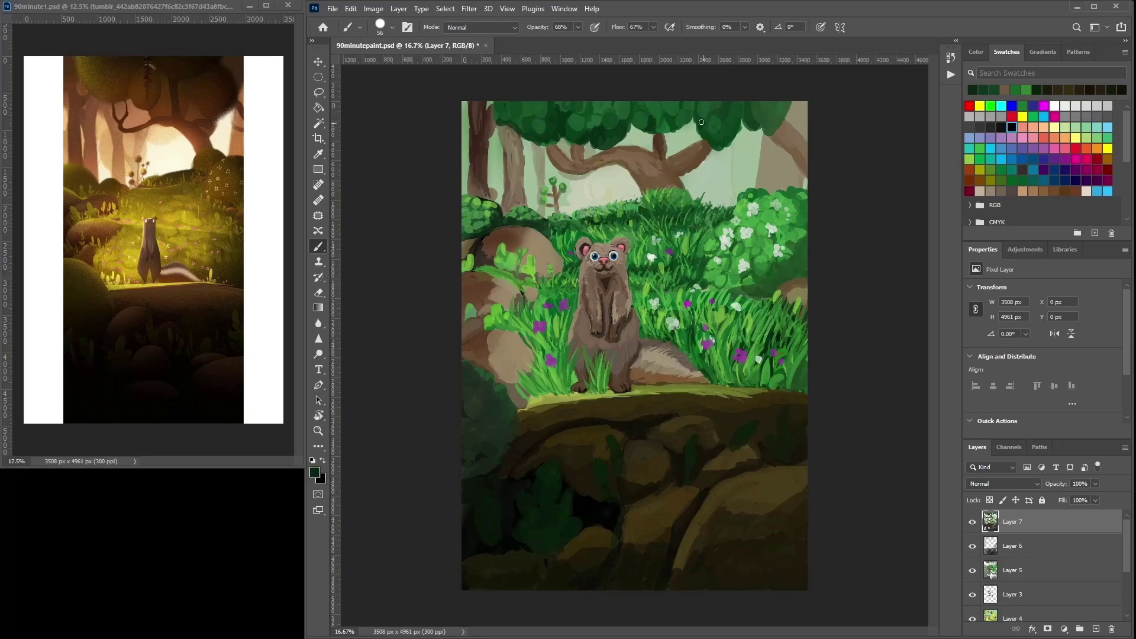
# Shade the canopy clump beyond the large trunk and add leaf tones along its upper edge with sampled greens.
pyautogui.moveTo(717, 151); pyautogui.dragTo(723, 156)
pyautogui.keyDown('alt'); pyautogui.click(723, 105); pyautogui.keyUp('alt')
pyautogui.moveTo(726, 106); pyautogui.dragTo(736, 108)
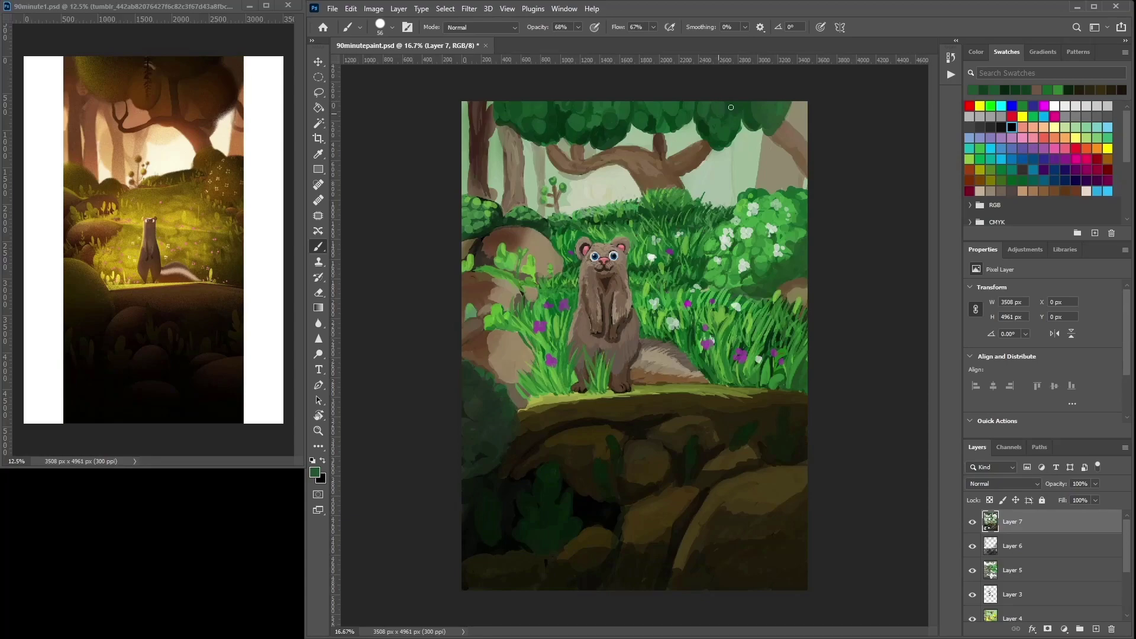
pyautogui.keyDown('alt'); pyautogui.click(752, 106); pyautogui.keyUp('alt')
pyautogui.keyDown('alt'); pyautogui.click(766, 110); pyautogui.keyUp('alt')
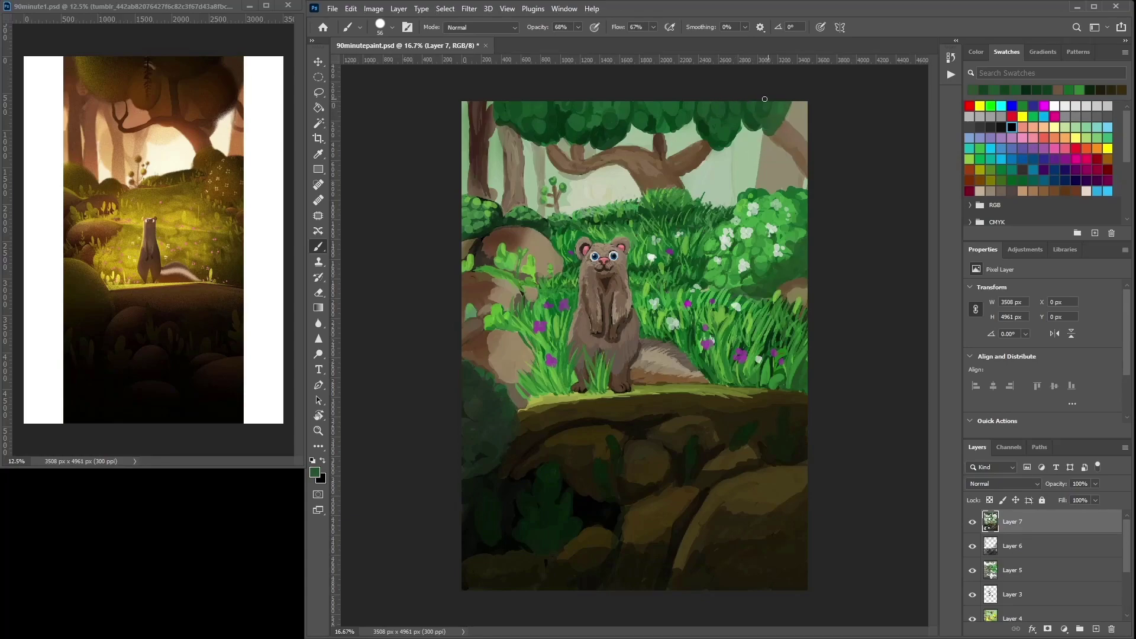
pyautogui.keyDown('alt'); pyautogui.click(776, 118); pyautogui.keyUp('alt')
# Blend the leaf clumps from the canopy's near end to its middle with sampled light and dark greens.
pyautogui.keyDown('alt'); pyautogui.click(550, 125); pyautogui.keyUp('alt')
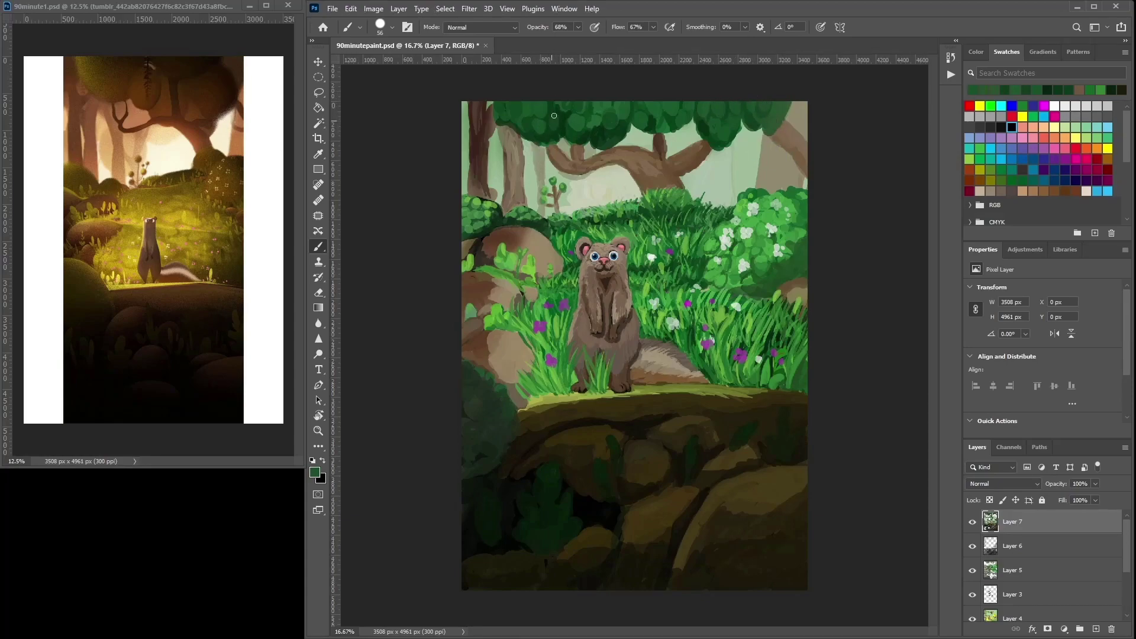
pyautogui.keyDown('alt'); pyautogui.click(563, 120); pyautogui.keyUp('alt')
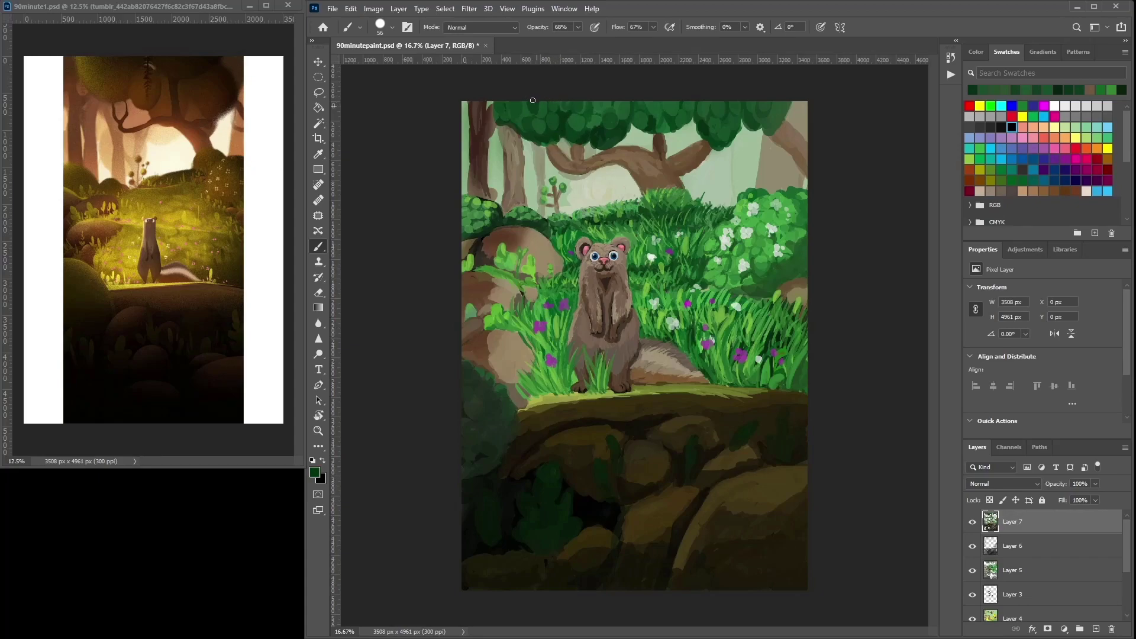
pyautogui.keyDown('alt'); pyautogui.click(541, 104); pyautogui.keyUp('alt')
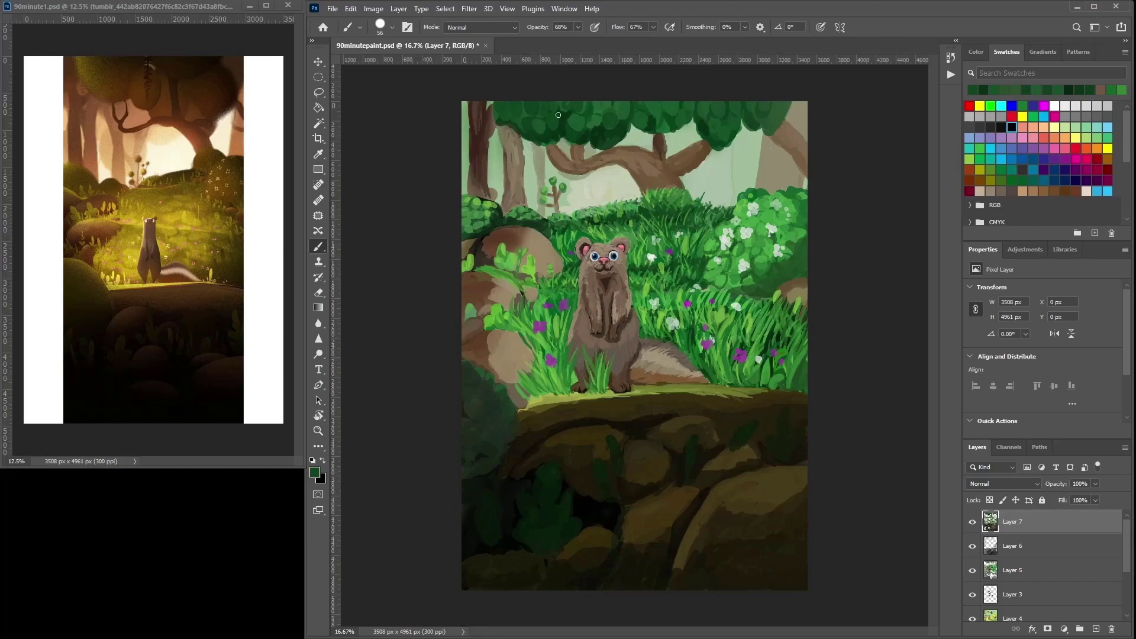
pyautogui.keyDown('alt'); pyautogui.click(522, 121); pyautogui.keyUp('alt')
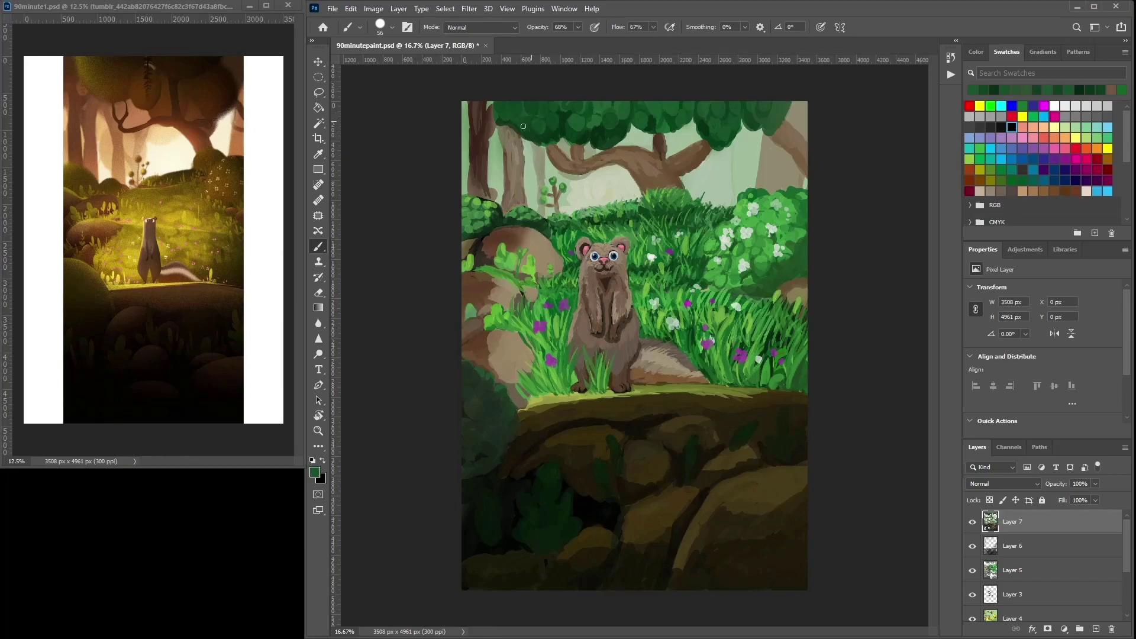
pyautogui.keyDown('alt'); pyautogui.click(620, 131); pyautogui.keyUp('alt')
pyautogui.keyDown('alt'); pyautogui.click(616, 116); pyautogui.keyUp('alt')
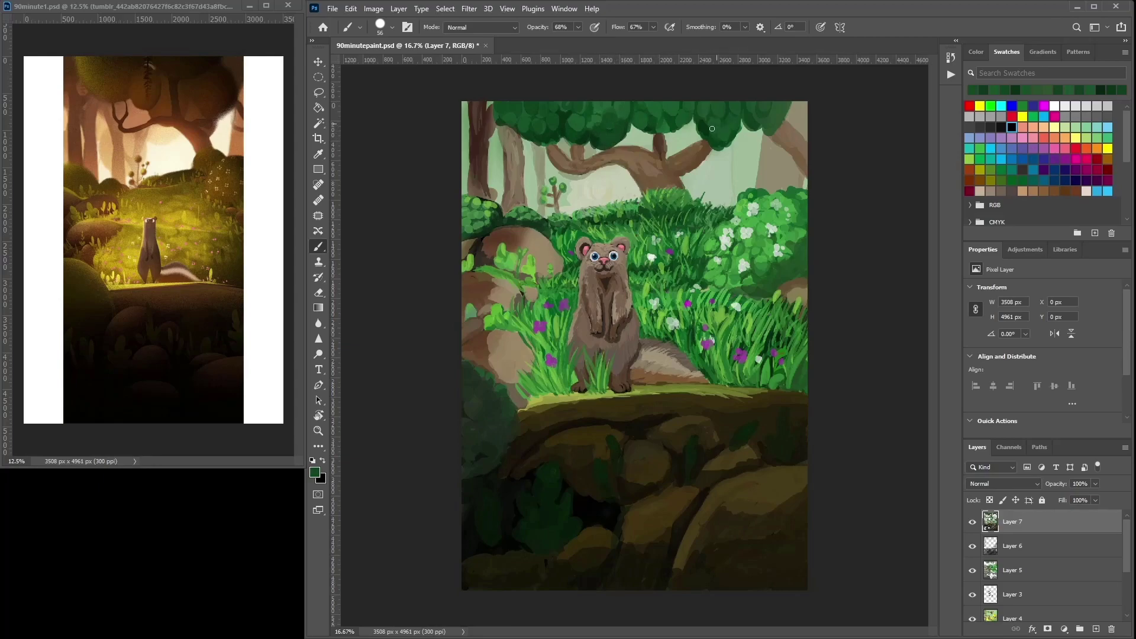
# Refine the canopy's edge where it meets the distant leaning trunk with sampled greens and browns.
pyautogui.keyDown('alt'); pyautogui.click(767, 102); pyautogui.keyUp('alt')
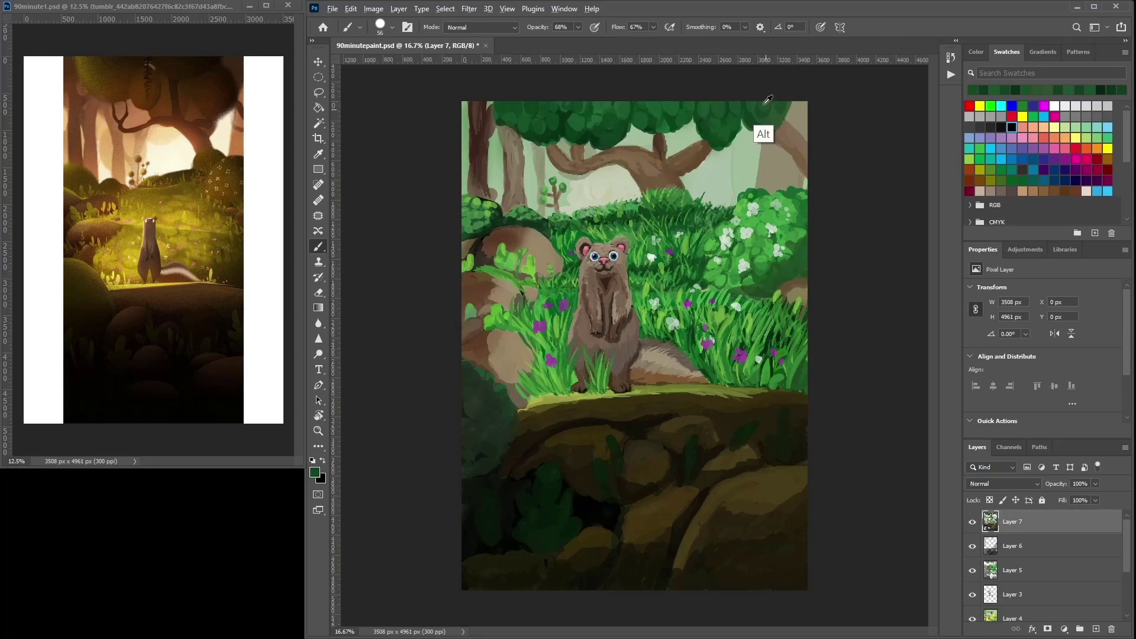
pyautogui.keyDown('alt'); pyautogui.click(758, 121); pyautogui.keyUp('alt')
pyautogui.keyDown('alt'); pyautogui.click(769, 128); pyautogui.keyUp('alt')
pyautogui.keyDown('alt'); pyautogui.click(777, 125); pyautogui.keyUp('alt')
pyautogui.keyDown('alt'); pyautogui.click(799, 187); pyautogui.keyUp('alt')
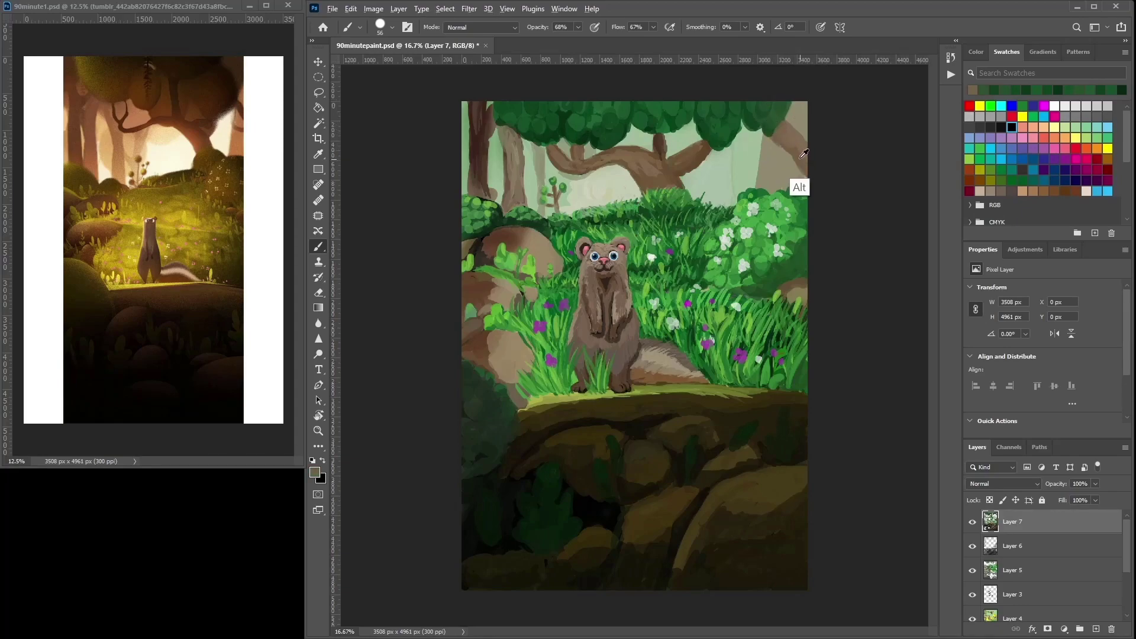
pyautogui.keyDown('alt'); pyautogui.click(775, 132); pyautogui.keyUp('alt')
pyautogui.keyDown('alt'); pyautogui.click(777, 120); pyautogui.keyUp('alt')
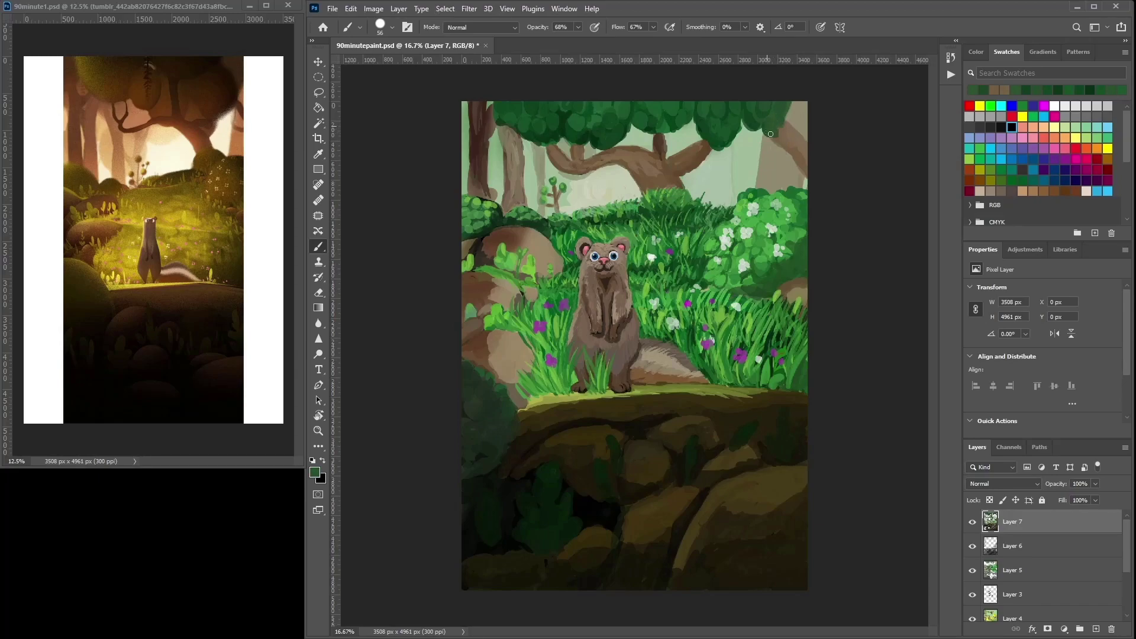
pyautogui.keyDown('alt'); pyautogui.click(758, 127); pyautogui.keyUp('alt')
pyautogui.keyDown('alt'); pyautogui.click(774, 116); pyautogui.keyUp('alt')
# Repaint the leaves of the small sapling behind the grassy hill with sampled mid and light greens.
pyautogui.keyDown('alt'); pyautogui.click(562, 188); pyautogui.keyUp('alt')
pyautogui.moveTo(562, 188); pyautogui.dragTo(564, 188)
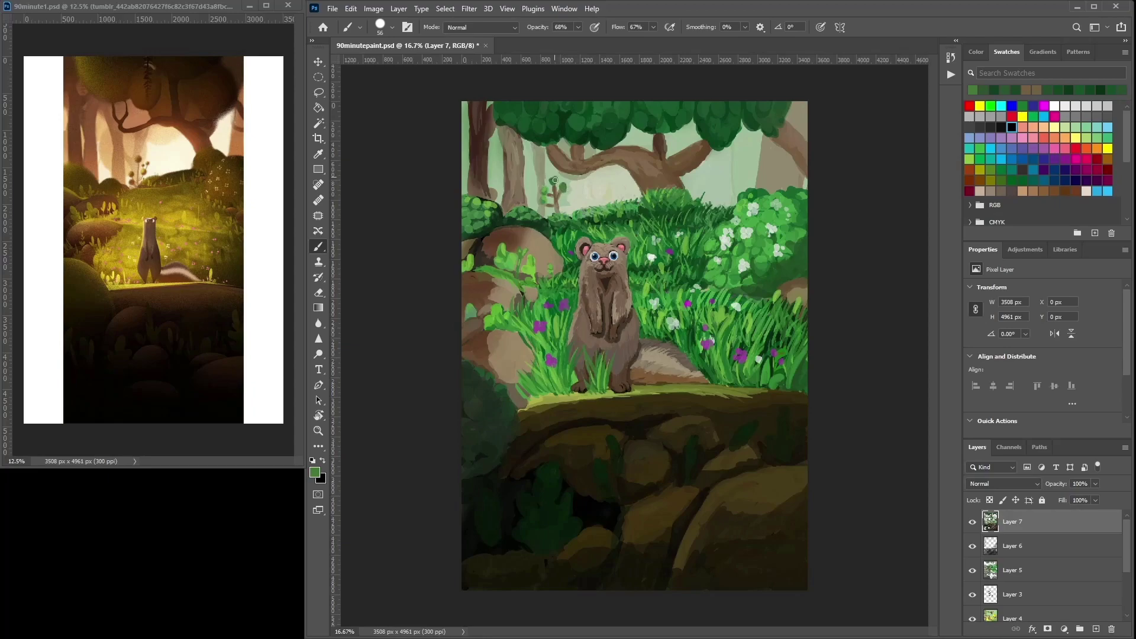
pyautogui.keyDown('alt'); pyautogui.click(553, 180); pyautogui.keyUp('alt')
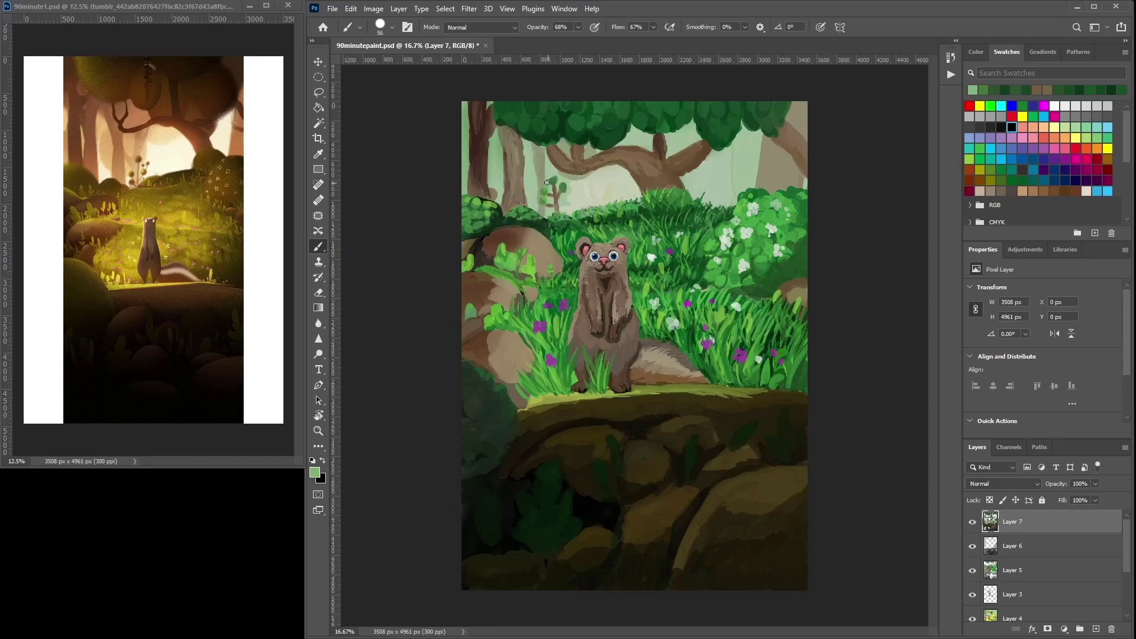
pyautogui.moveTo(551, 176)
pyautogui.mouseDown()
pyautogui.moveTo(548, 188)
pyautogui.moveTo(559, 172)
pyautogui.mouseUp()
# Refine the large tree's trunk and branches and the pale background beneath them with sampled browns and pale greens.
pyautogui.keyDown('alt'); pyautogui.click(620, 173); pyautogui.keyUp('alt')
pyautogui.keyDown('alt'); pyautogui.click(622, 168); pyautogui.keyUp('alt')
pyautogui.keyDown('alt'); pyautogui.click(588, 178); pyautogui.keyUp('alt')
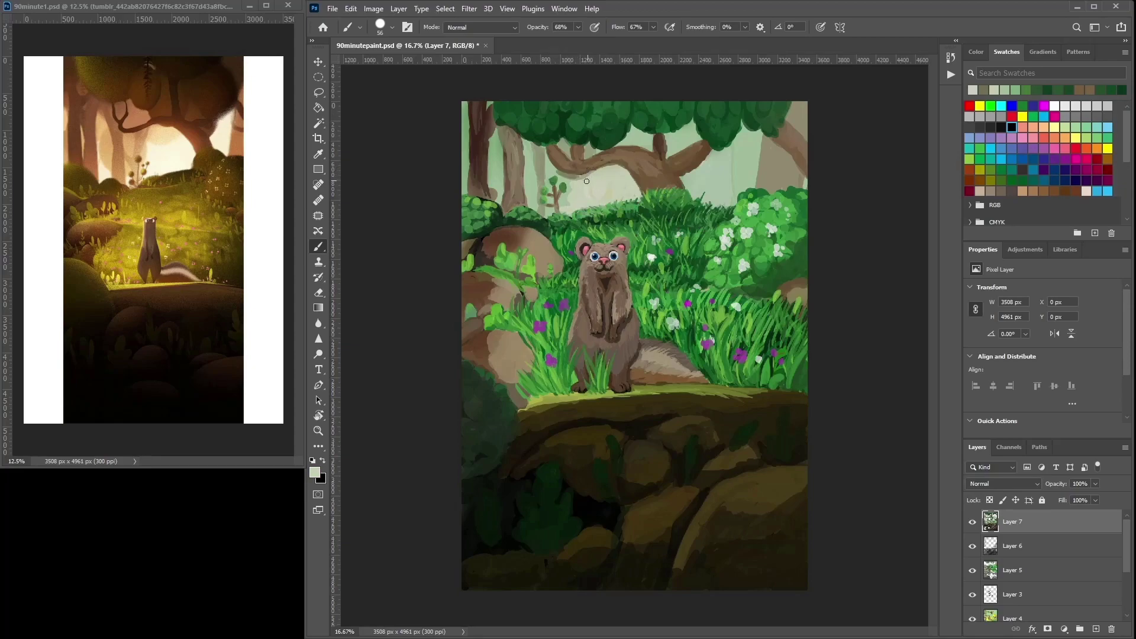
pyautogui.keyDown('alt'); pyautogui.click(582, 173); pyautogui.keyUp('alt')
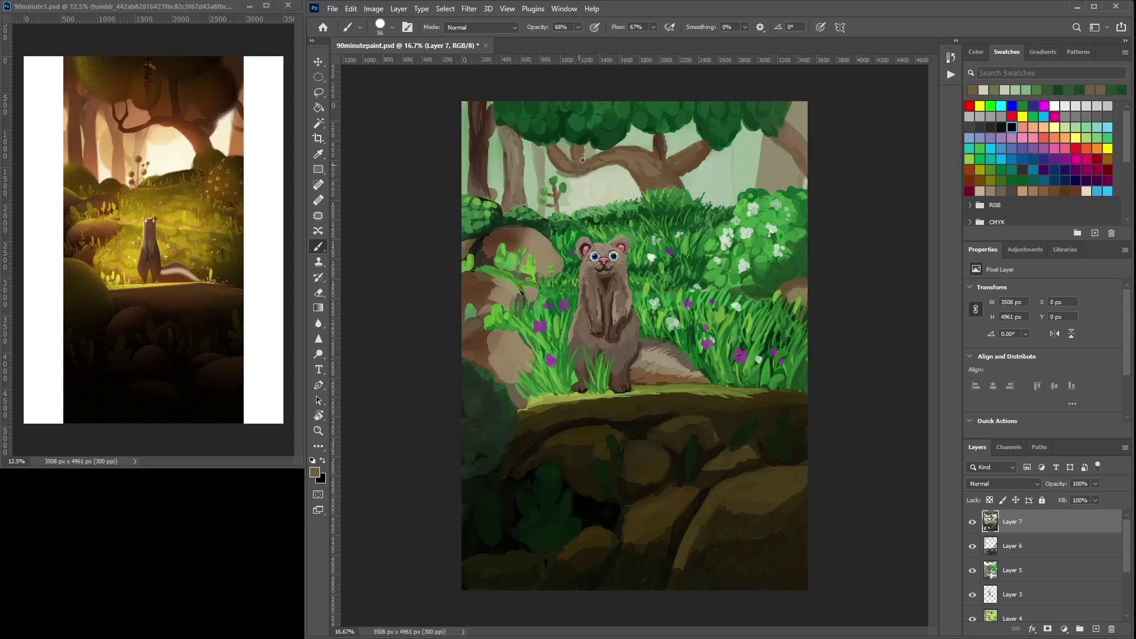
pyautogui.keyDown('alt'); pyautogui.click(649, 176); pyautogui.keyUp('alt')
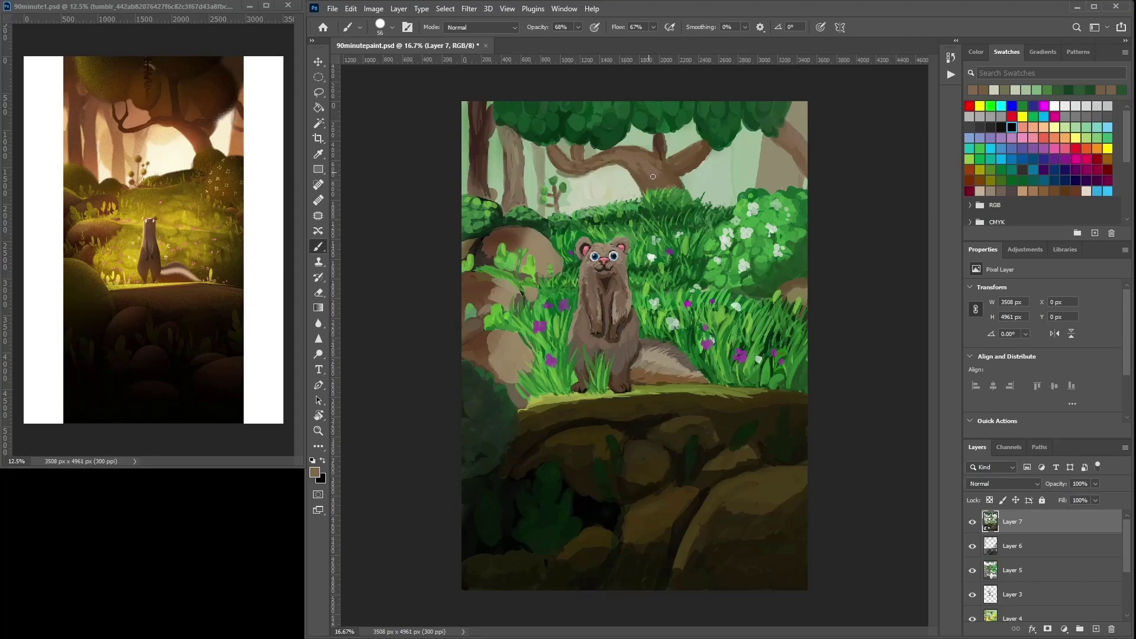
pyautogui.keyDown('alt'); pyautogui.click(681, 153); pyautogui.keyUp('alt')
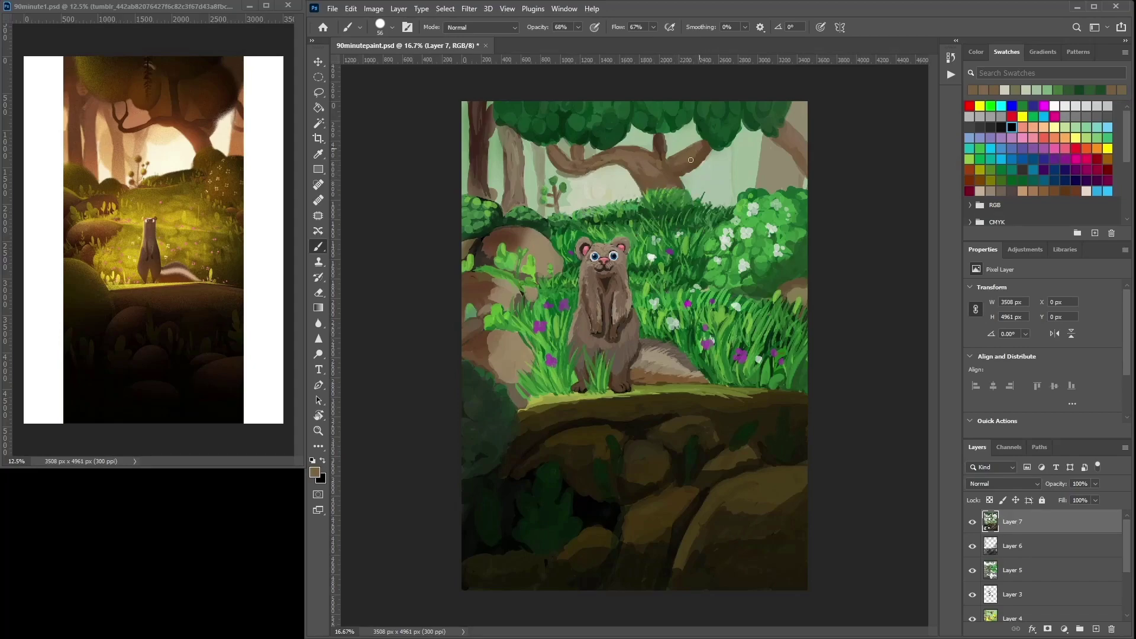
# Touch up the grass on the hilltop at the base of the large tree with sampled dark and mid greens.
pyautogui.keyDown('alt'); pyautogui.click(678, 207); pyautogui.keyUp('alt')
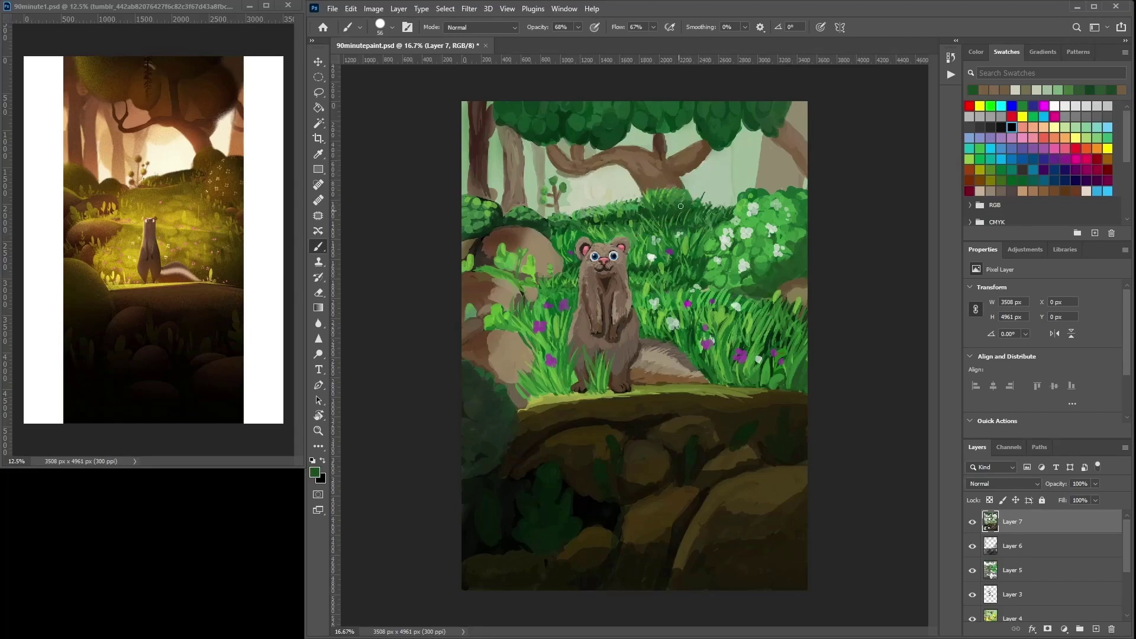
pyautogui.keyDown('alt'); pyautogui.click(688, 216); pyautogui.keyUp('alt')
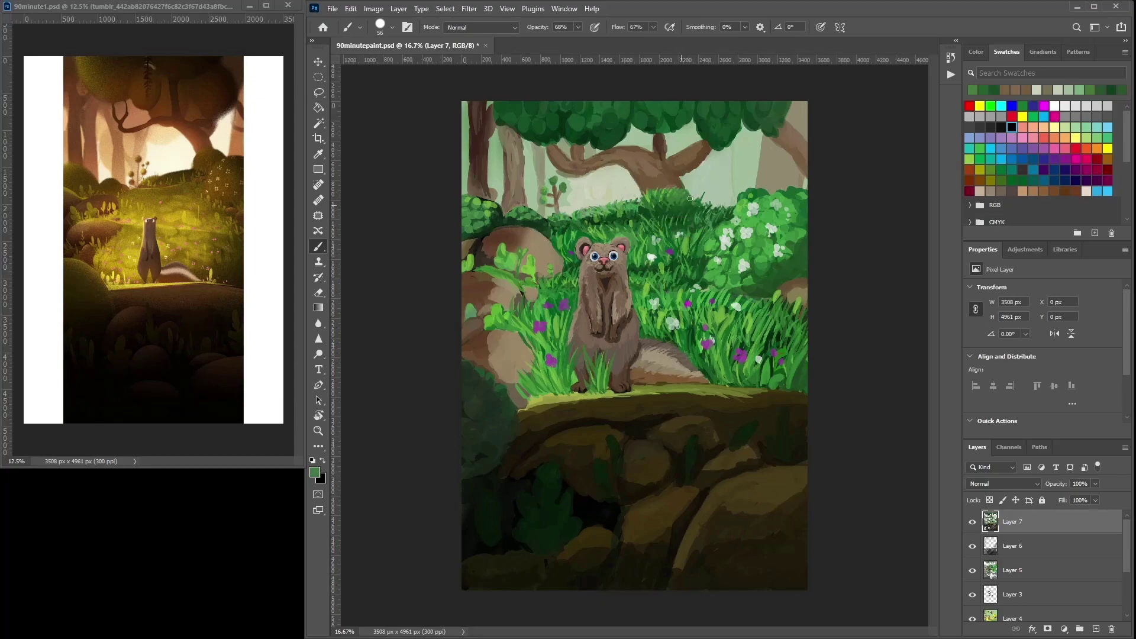
pyautogui.keyDown('alt'); pyautogui.click(692, 226); pyautogui.keyUp('alt')
# Paint more grass blades among the flowers beyond the animal's tail with sampled dark, mid and light greens.
pyautogui.moveTo(774, 333); pyautogui.dragTo(769, 316)
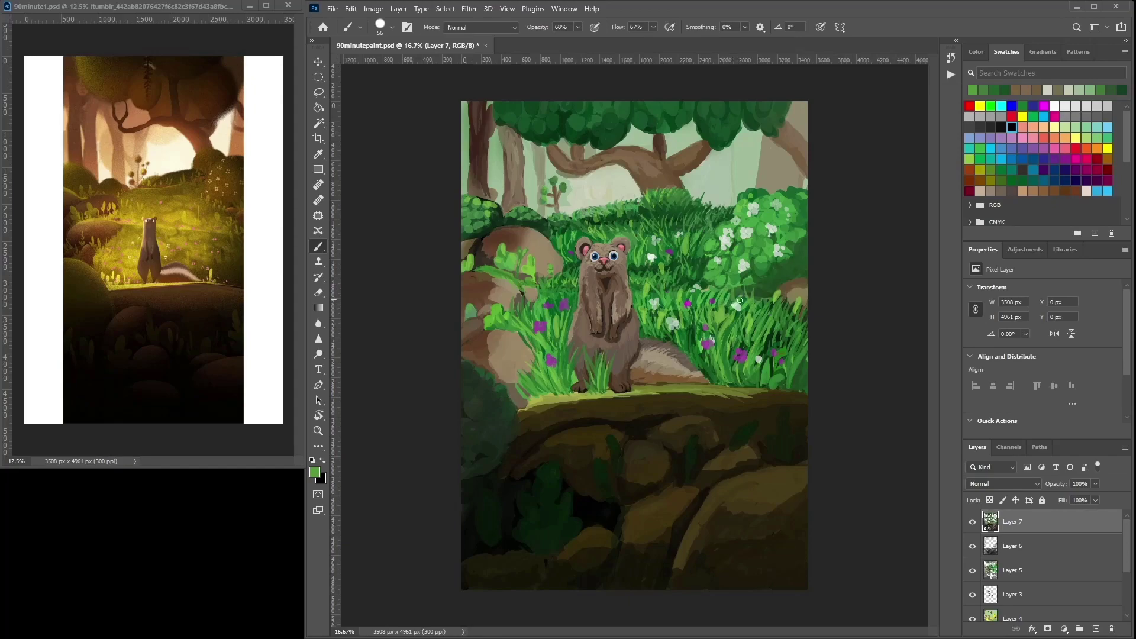
pyautogui.keyDown('alt'); pyautogui.click(758, 323); pyautogui.keyUp('alt')
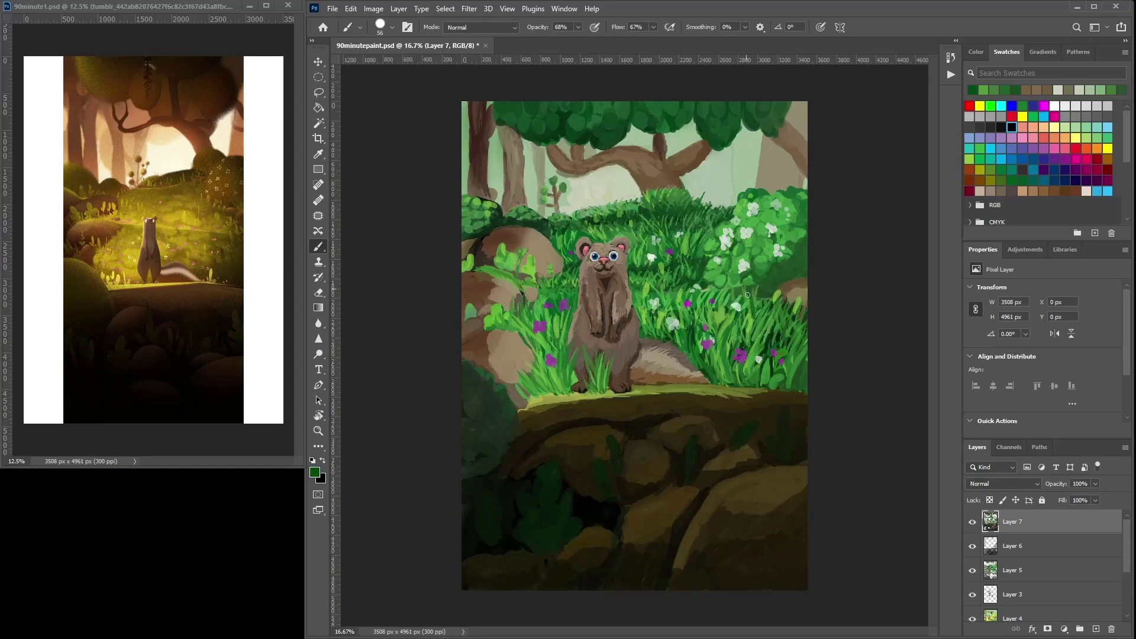
pyautogui.keyDown('alt'); pyautogui.click(757, 325); pyautogui.keyUp('alt')
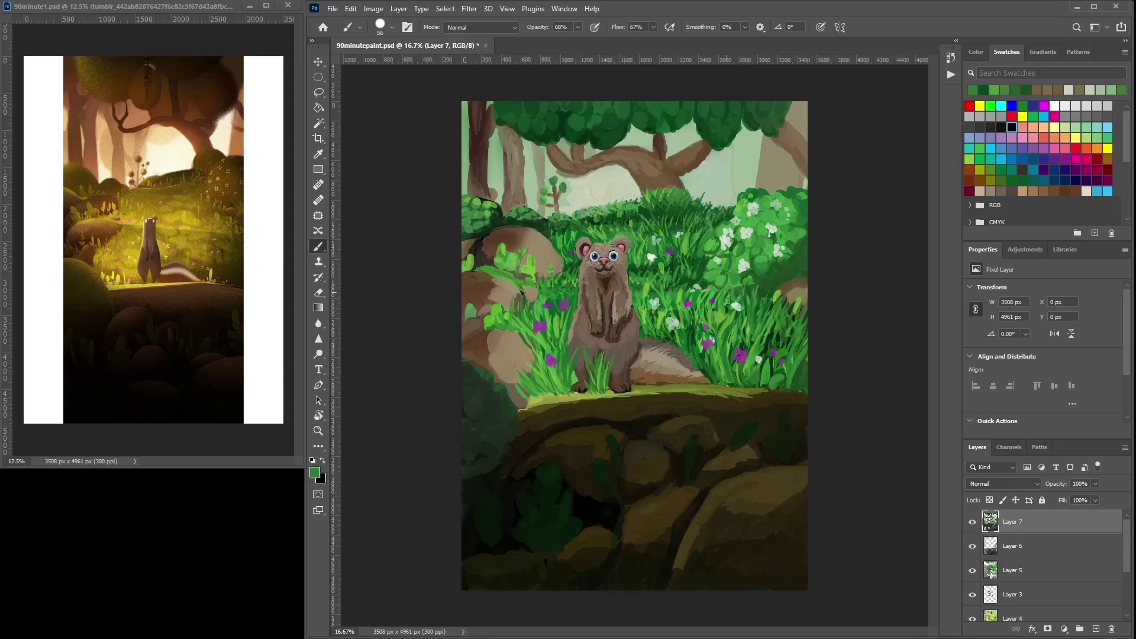
pyautogui.keyDown('alt'); pyautogui.click(719, 346); pyautogui.keyUp('alt')
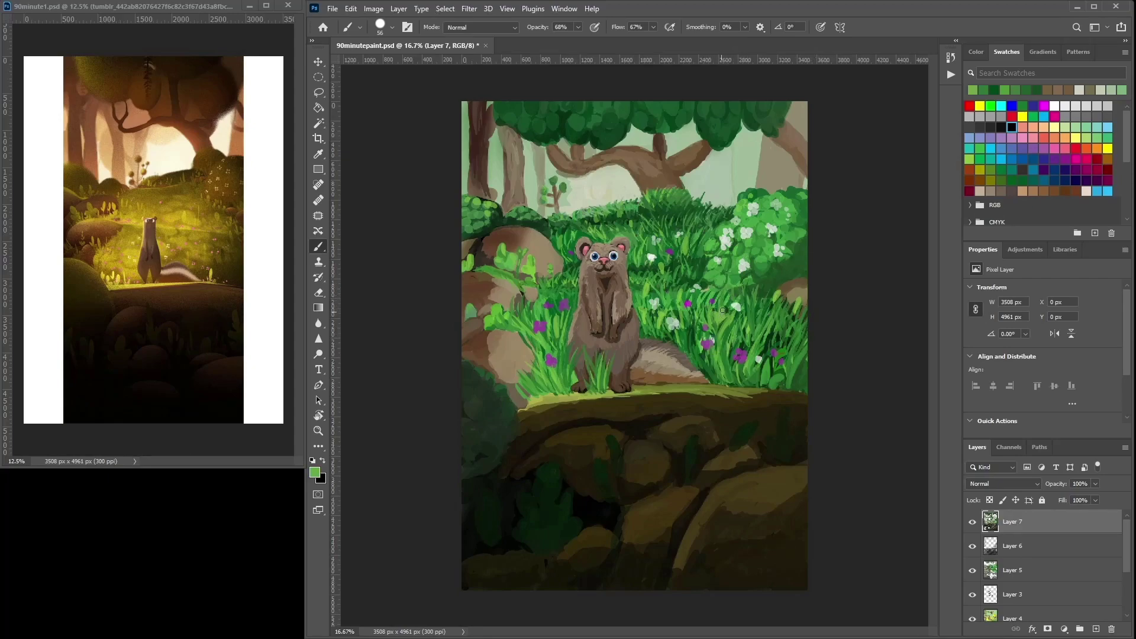
pyautogui.moveTo(718, 324)
pyautogui.mouseDown()
pyautogui.moveTo(713, 312)
pyautogui.moveTo(723, 318)
pyautogui.mouseUp()
pyautogui.moveTo(778, 377)
pyautogui.mouseDown()
pyautogui.moveTo(804, 354)
pyautogui.moveTo(804, 321)
pyautogui.mouseUp()
pyautogui.keyDown('alt'); pyautogui.click(630, 325); pyautogui.keyUp('alt')
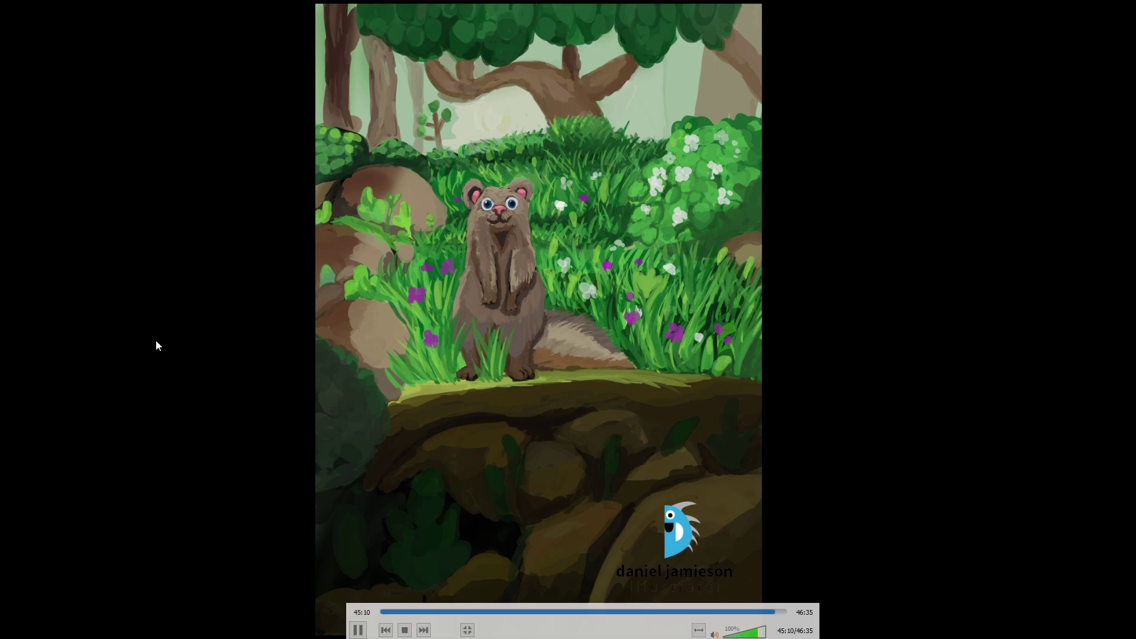
# Pause the painting video, then switch to the browser, maximize it and look through the artworks in the artist's ArtStation portfolio.
pyautogui.press('space')
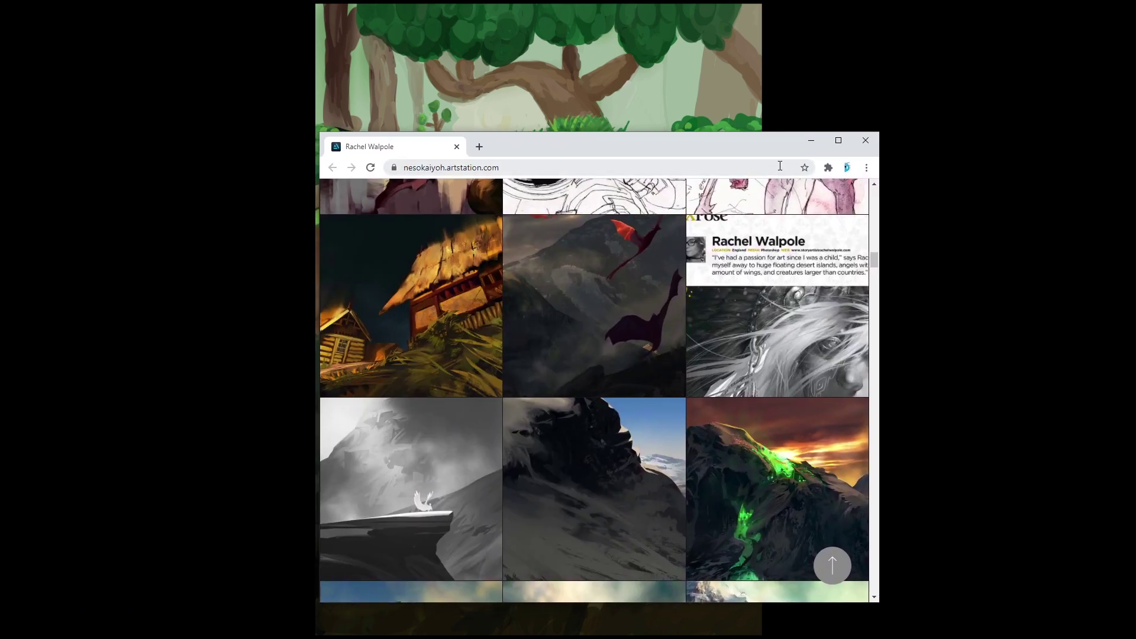
pyautogui.click(838, 140)
pyautogui.scroll(5, 822, 342)
pyautogui.scroll(12, 822, 342)
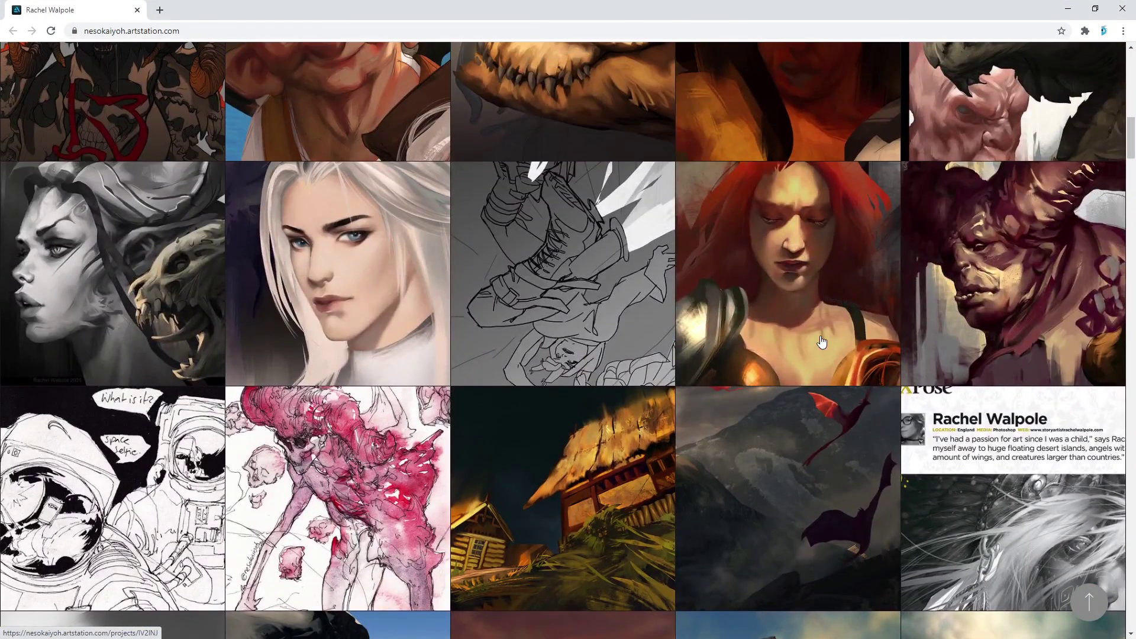
pyautogui.scroll(3, 759, 326)
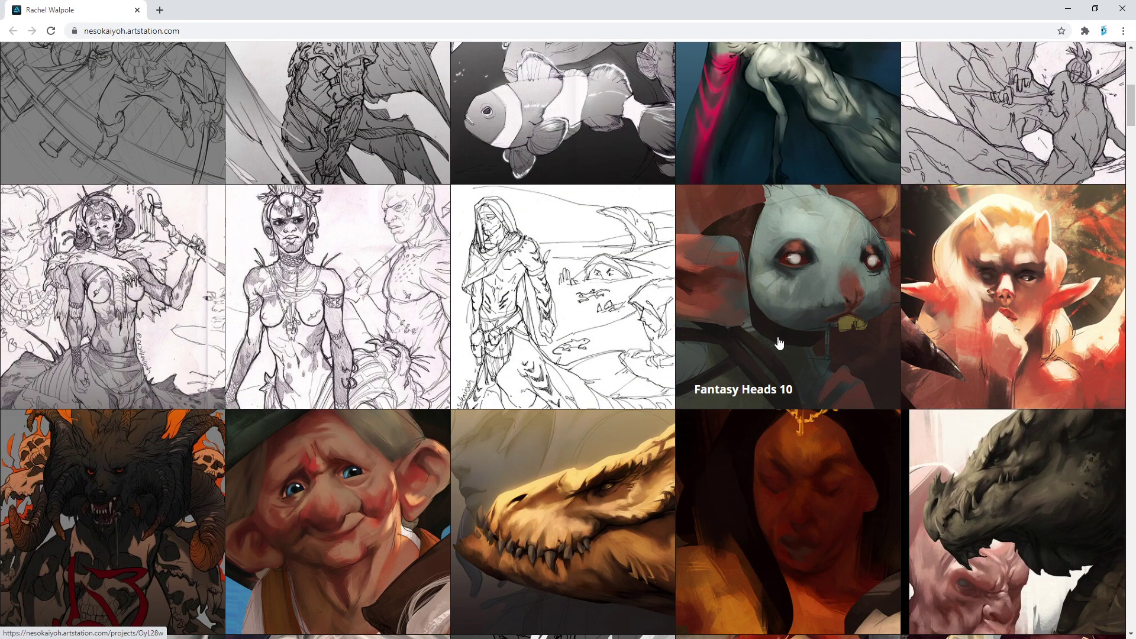
pyautogui.scroll(4, 778, 343)
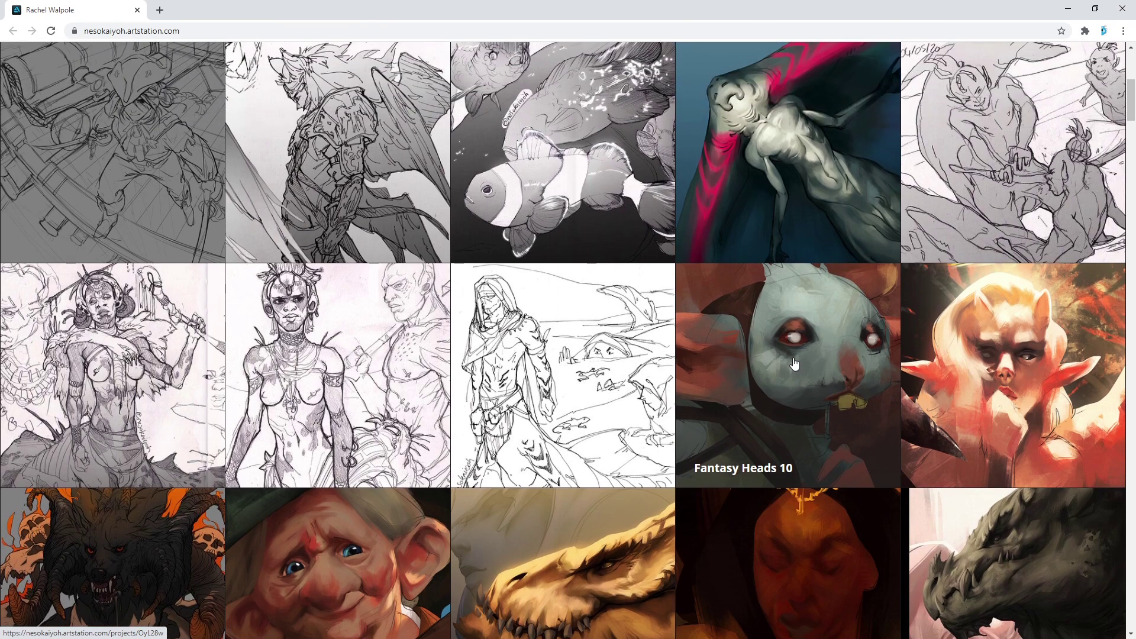
pyautogui.scroll(3, 804, 362)
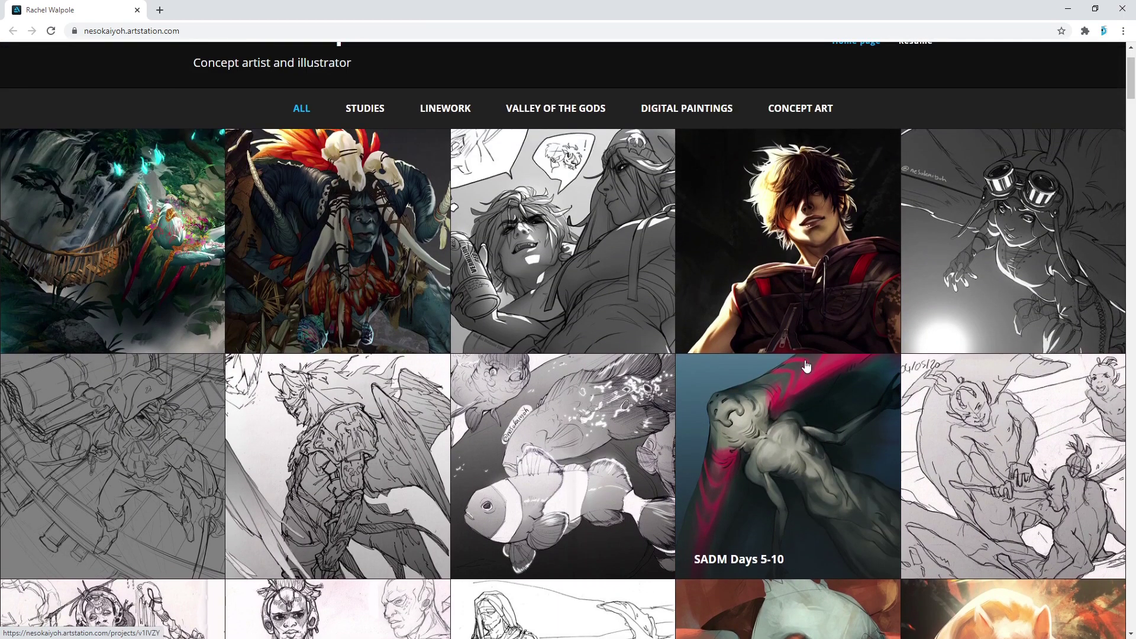
pyautogui.scroll(-3, 806, 365)
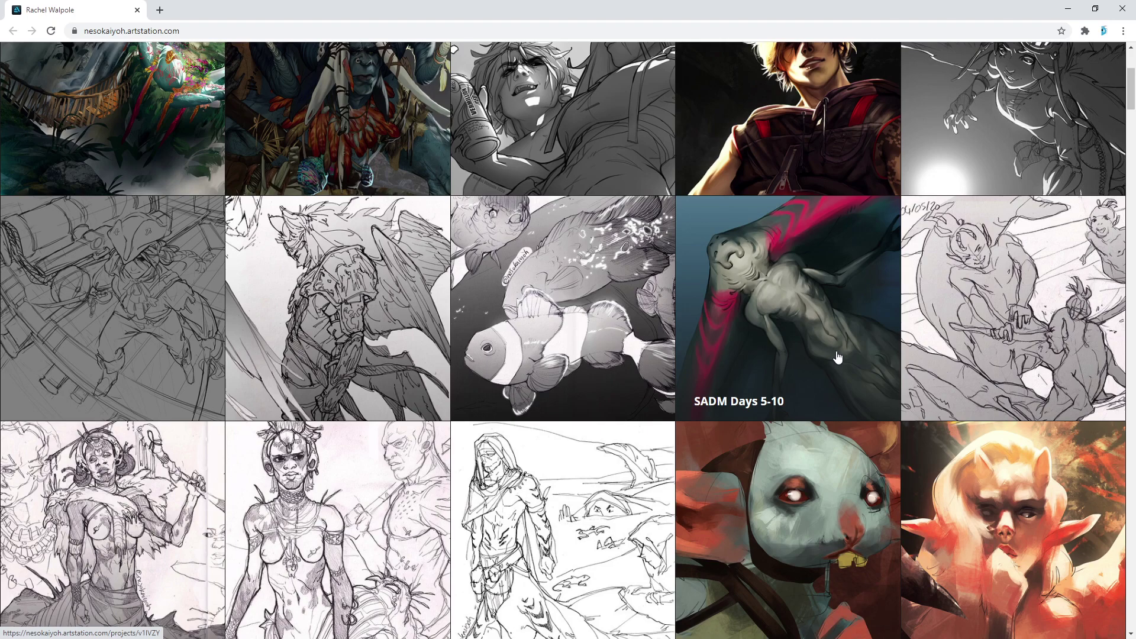
pyautogui.scroll(-3, 821, 341)
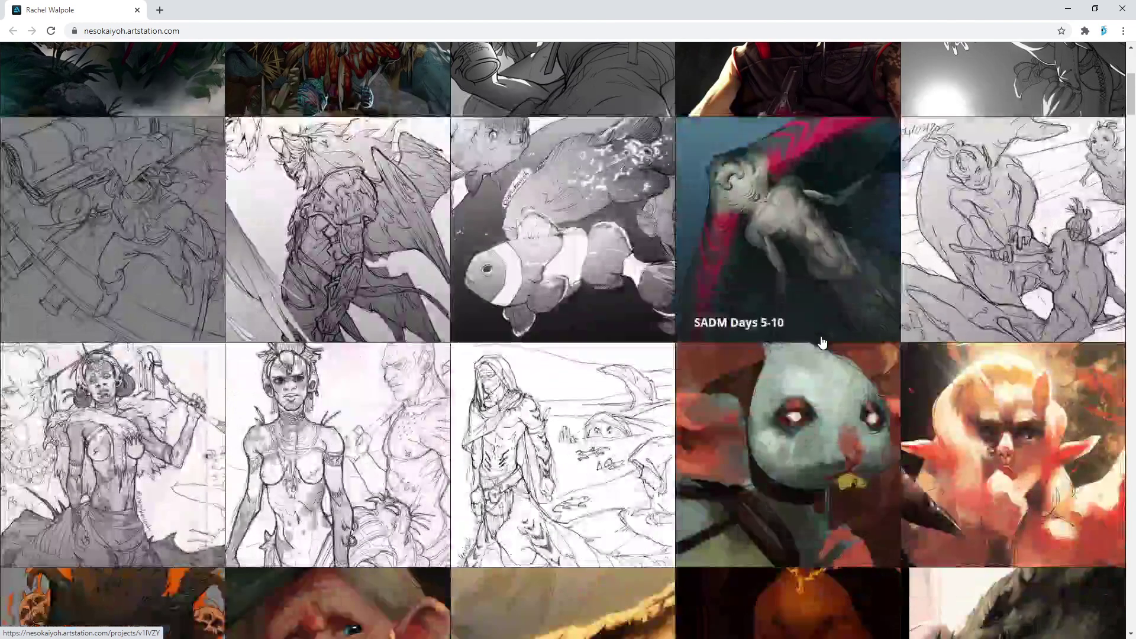
pyautogui.scroll(-3, 822, 344)
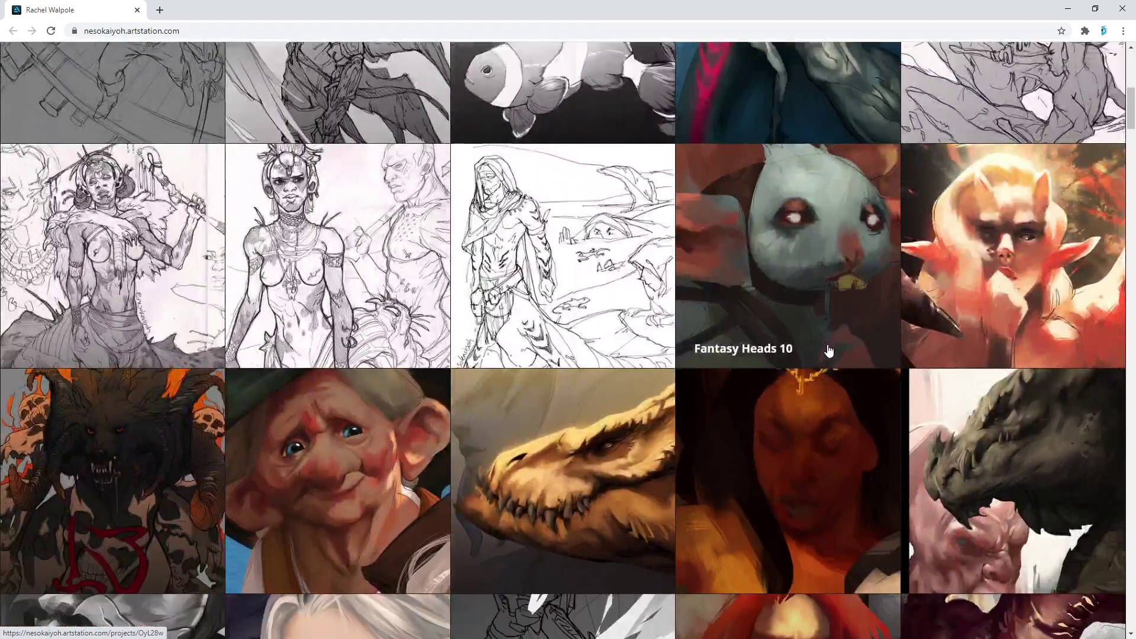